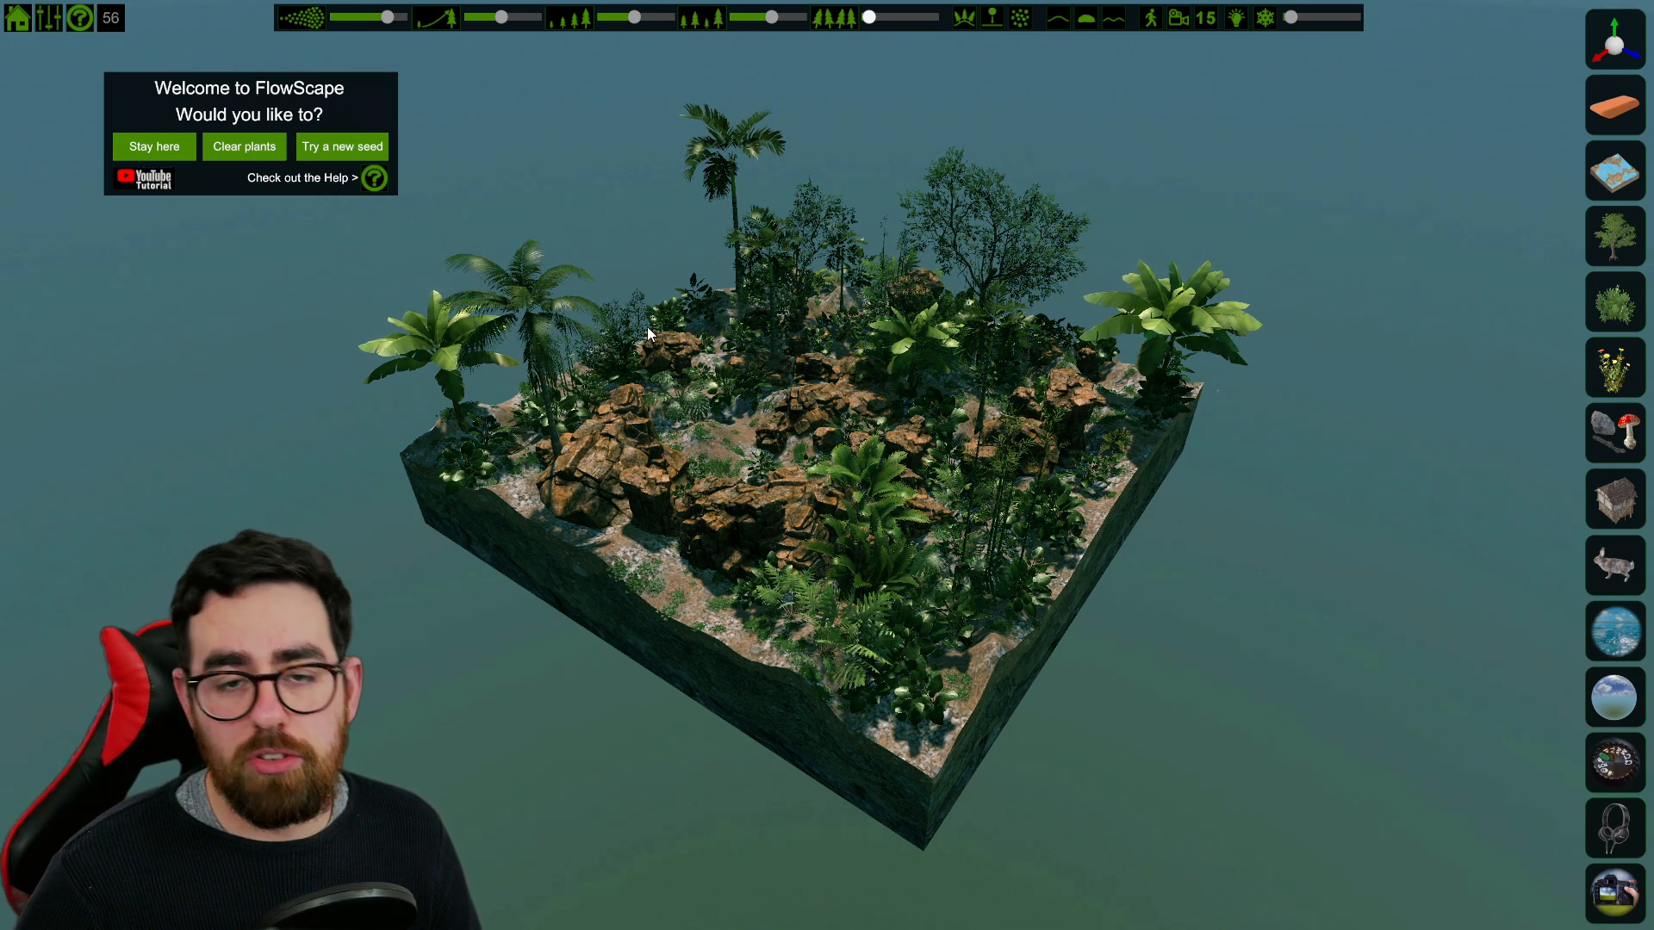
Step: Clear the plants from the starting landscape and look over the ambient sound options
click(256, 139)
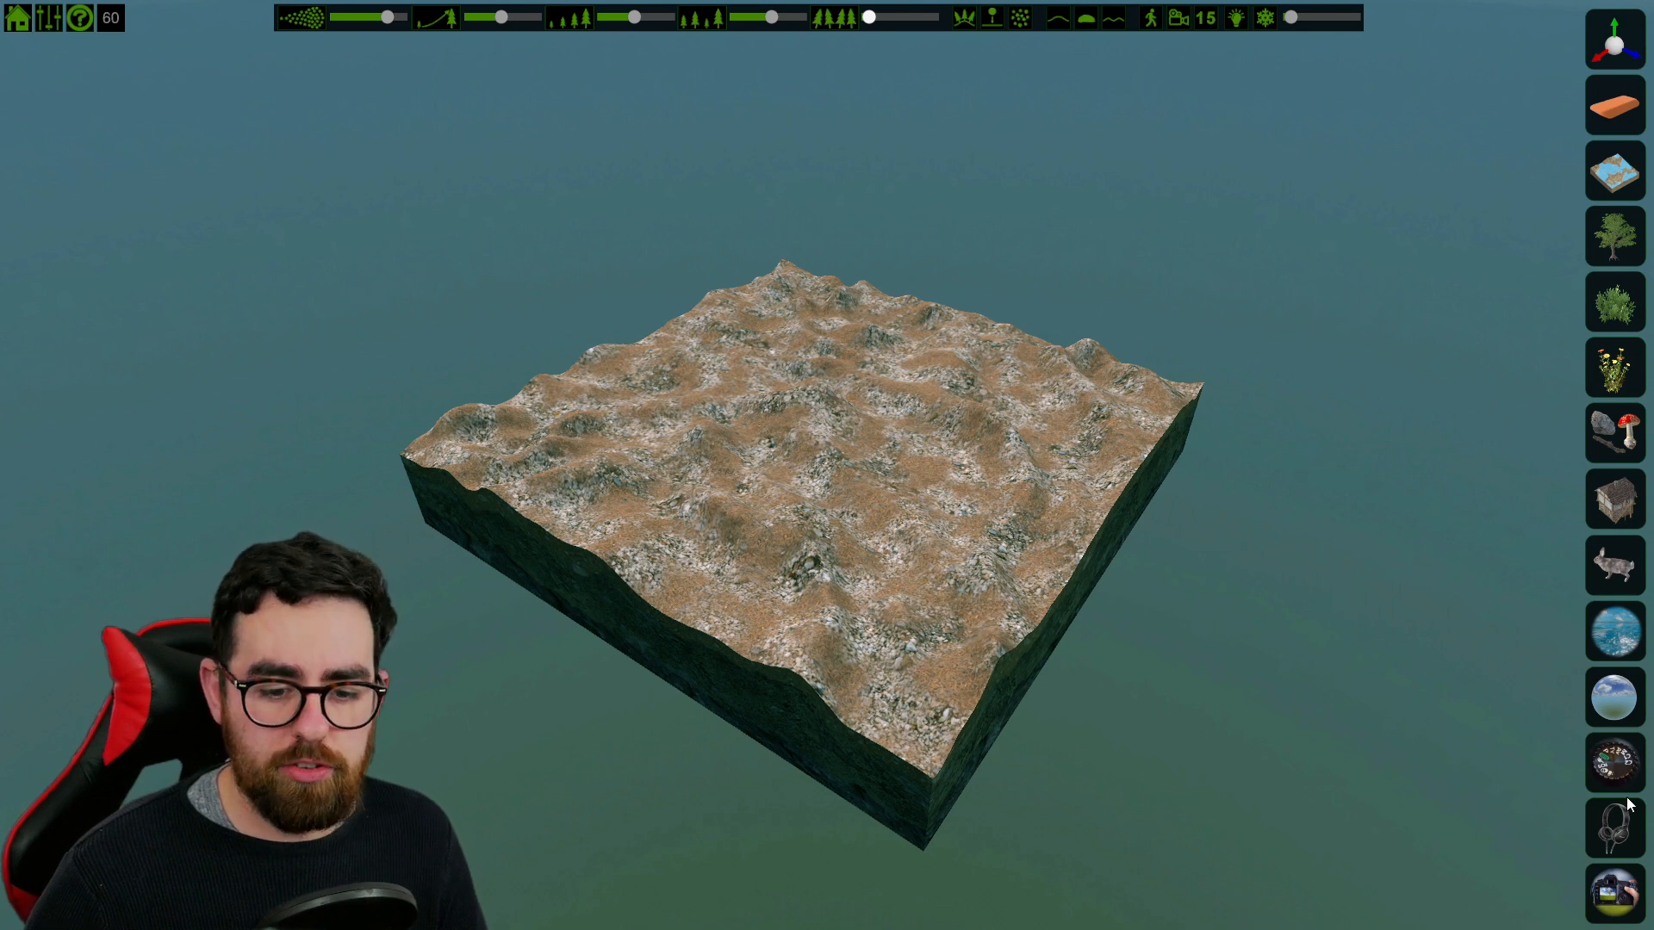
click(1613, 826)
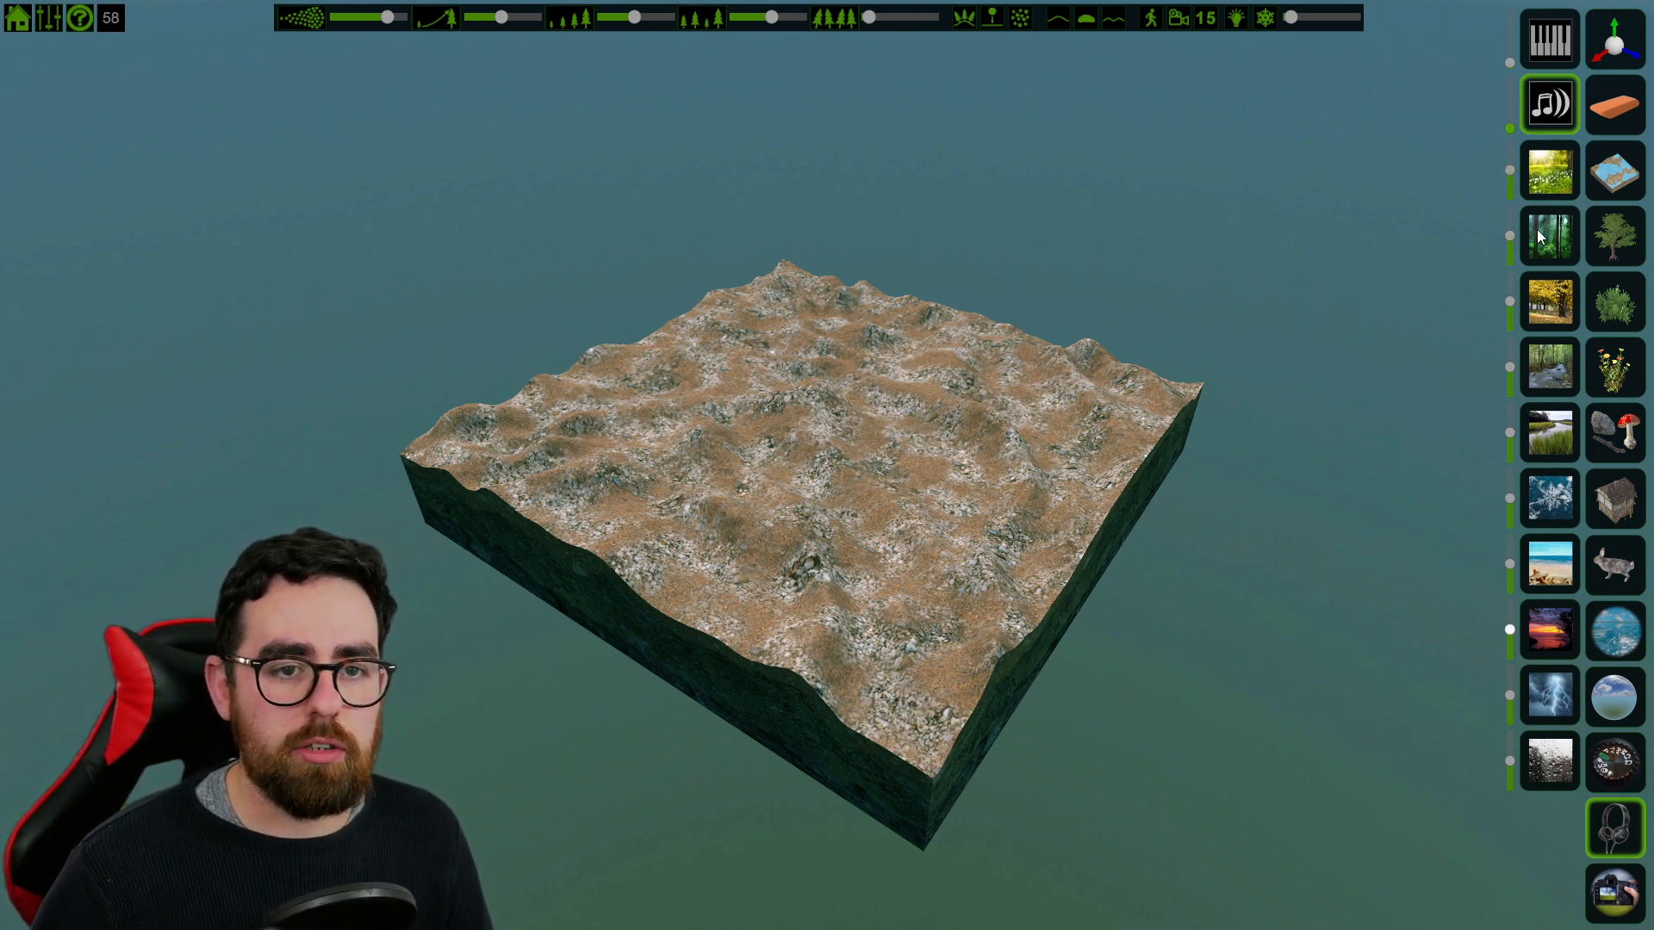
click(1600, 826)
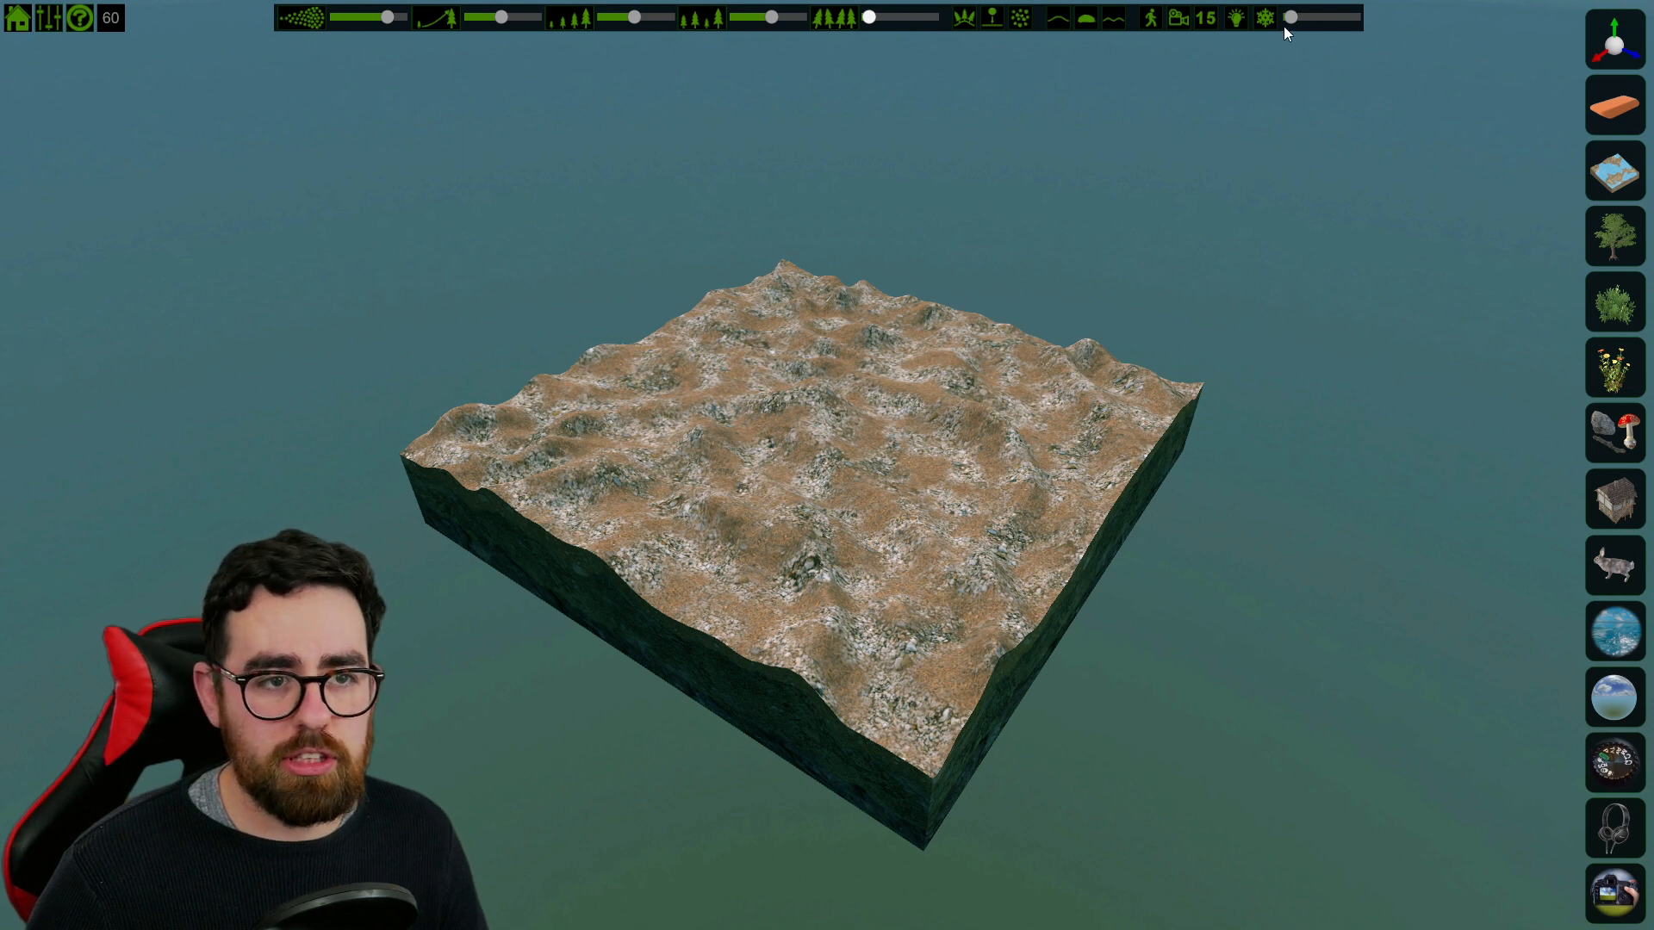
Step: Try covering the bare terrain with the maximum amount of snow, and reduce the snow to none again
drag(1289, 18, 1354, 18)
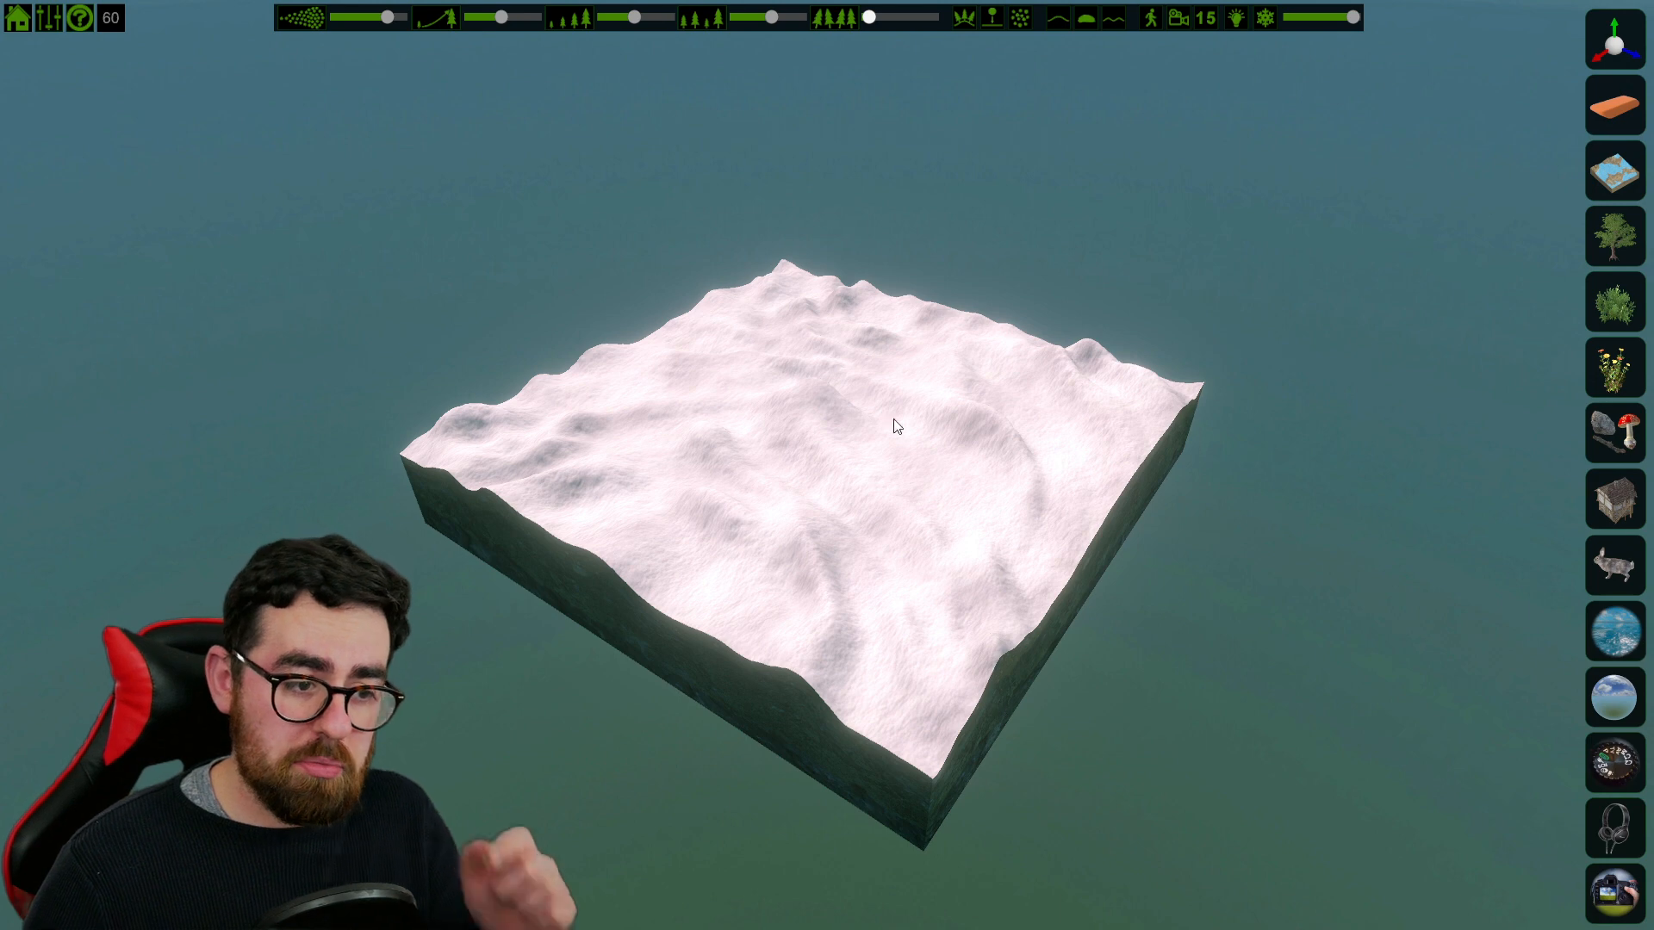
drag(1351, 16, 1273, 19)
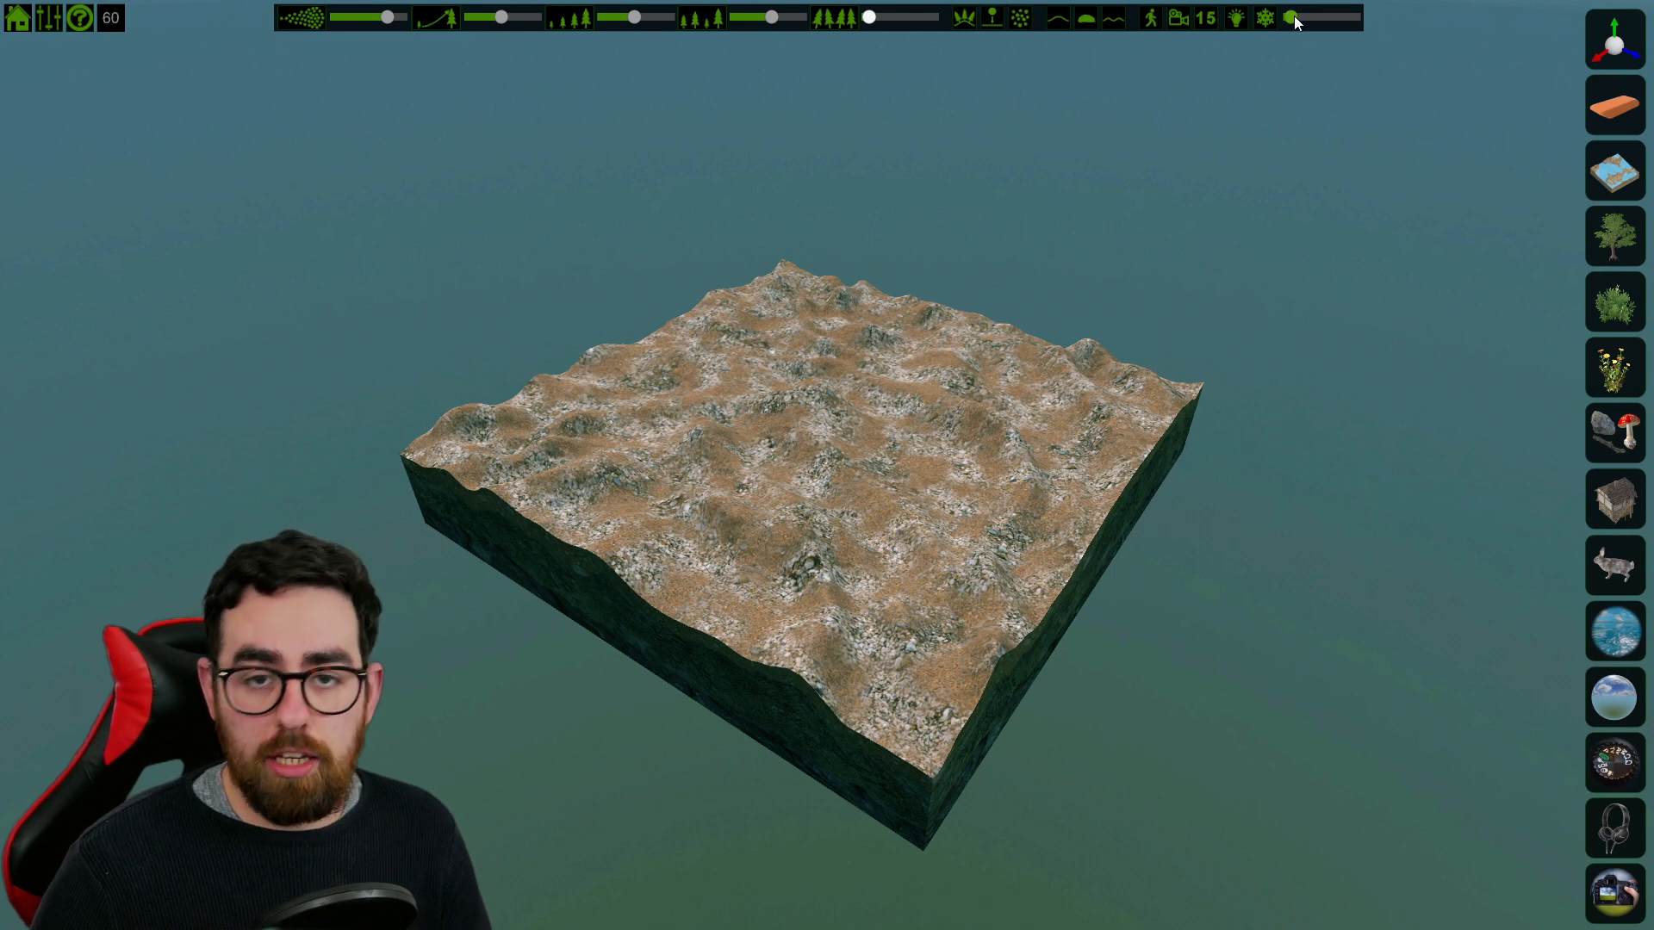
mouse_move(1294, 15)
mouse_down()
mouse_move(1404, 5)
mouse_move(1283, 19)
mouse_up()
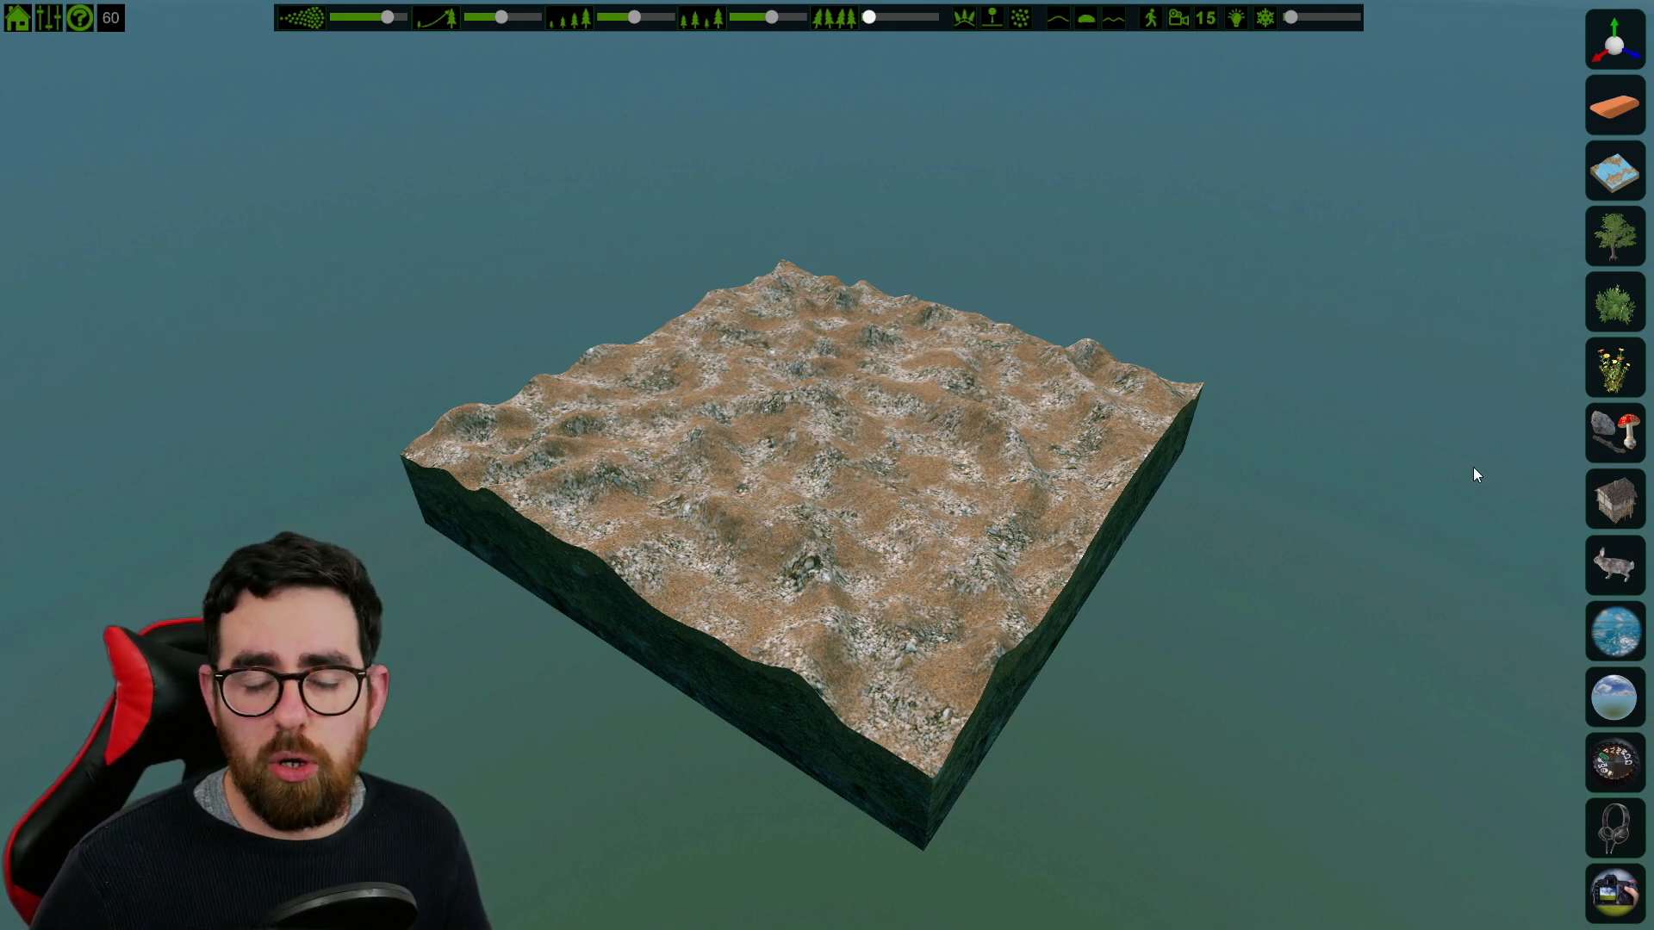
Step: Try the Map Maker's orthographic view of the bare terrain with a finer square grid, and leave that view
click(18, 17)
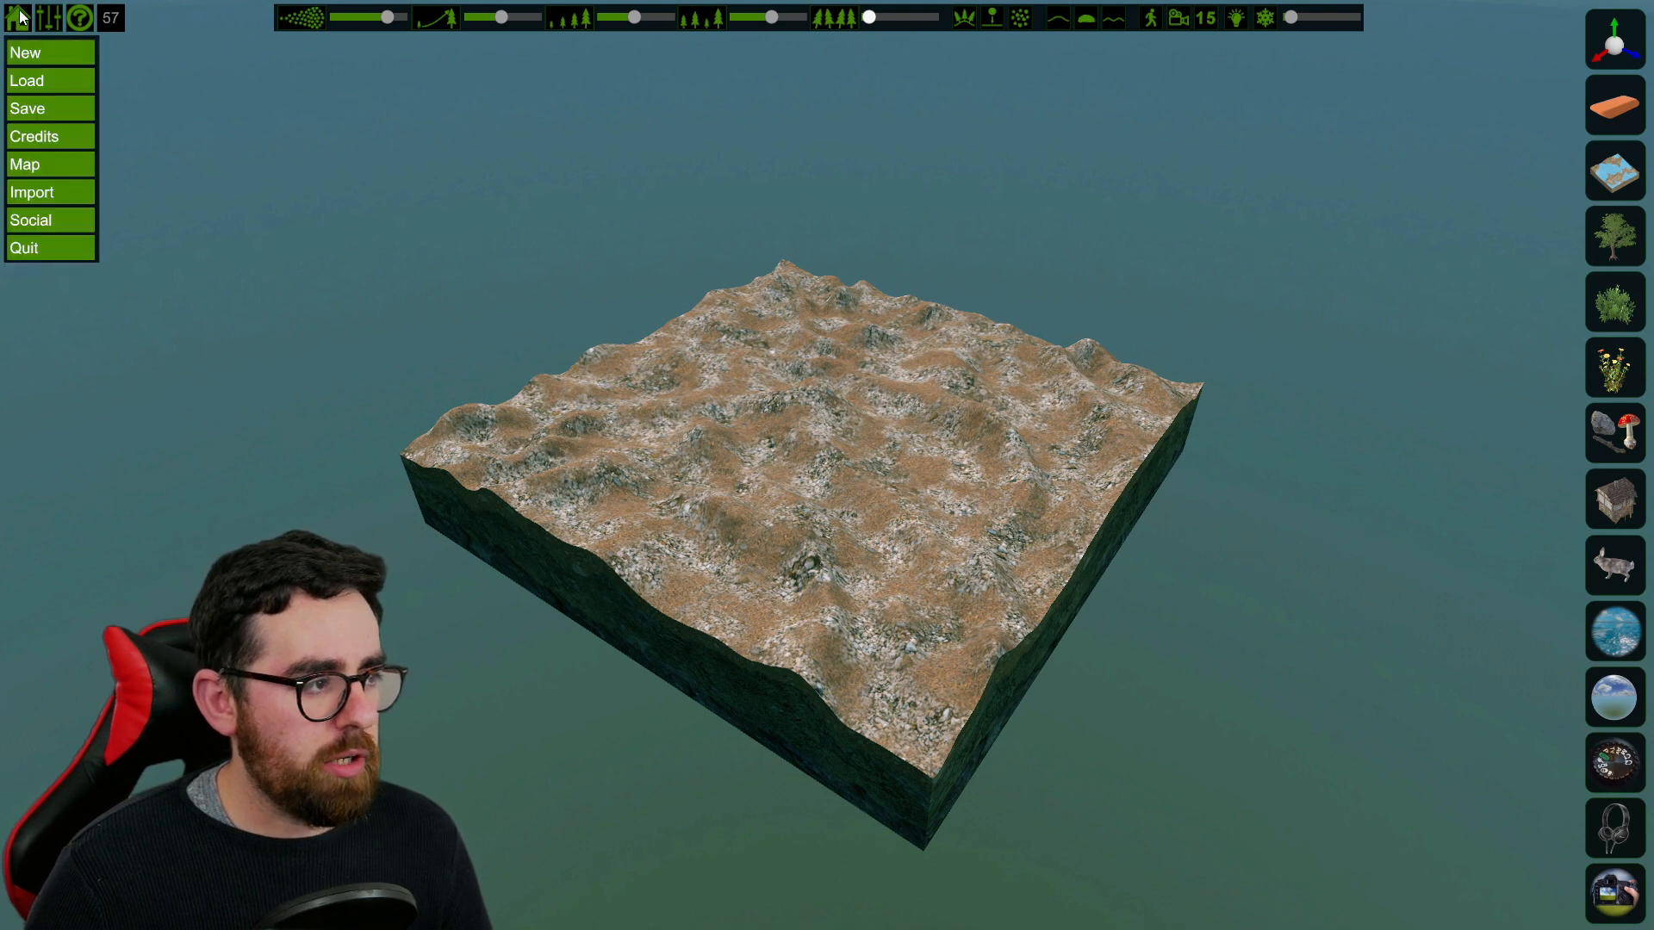
click(39, 163)
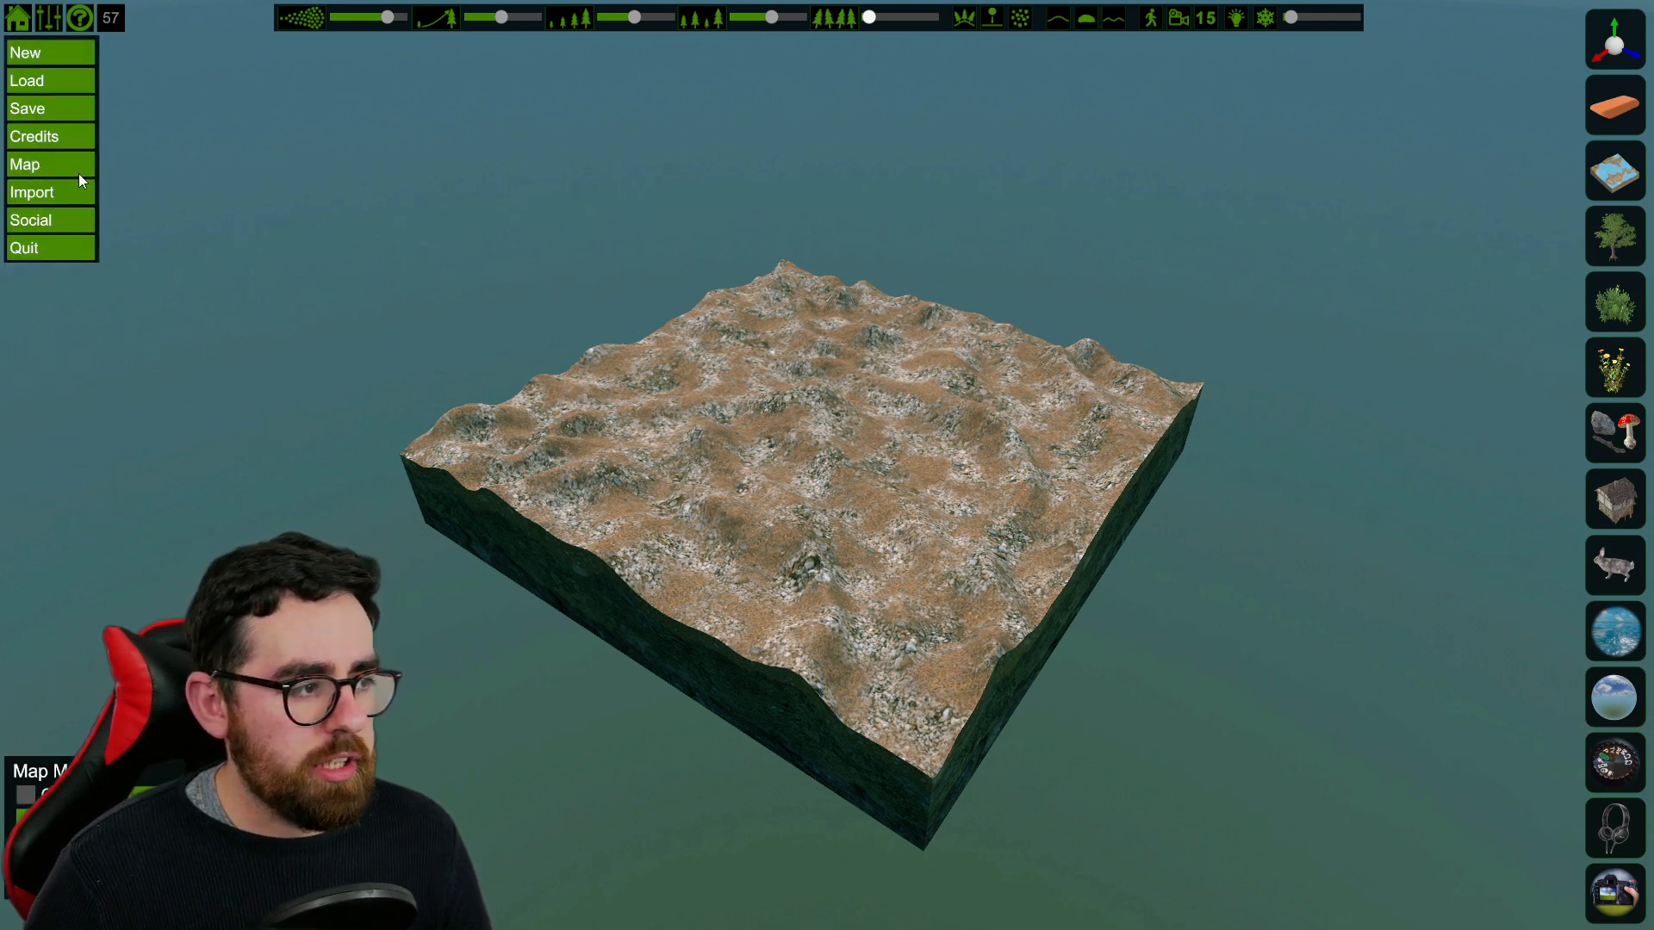
click(26, 796)
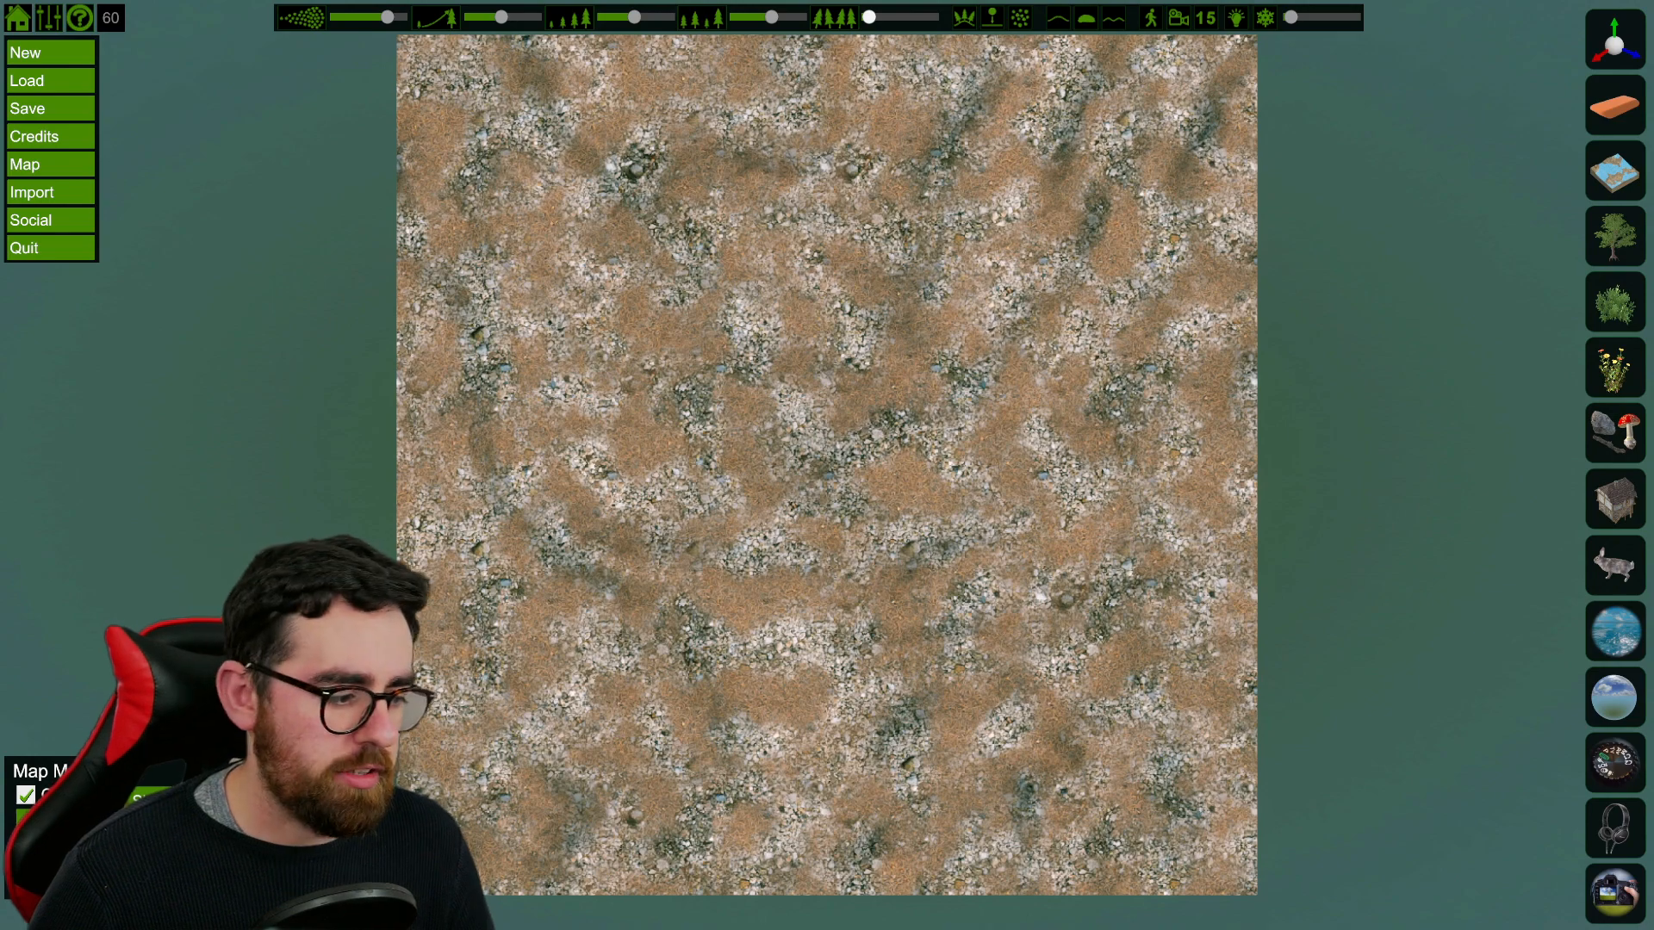
click(160, 799)
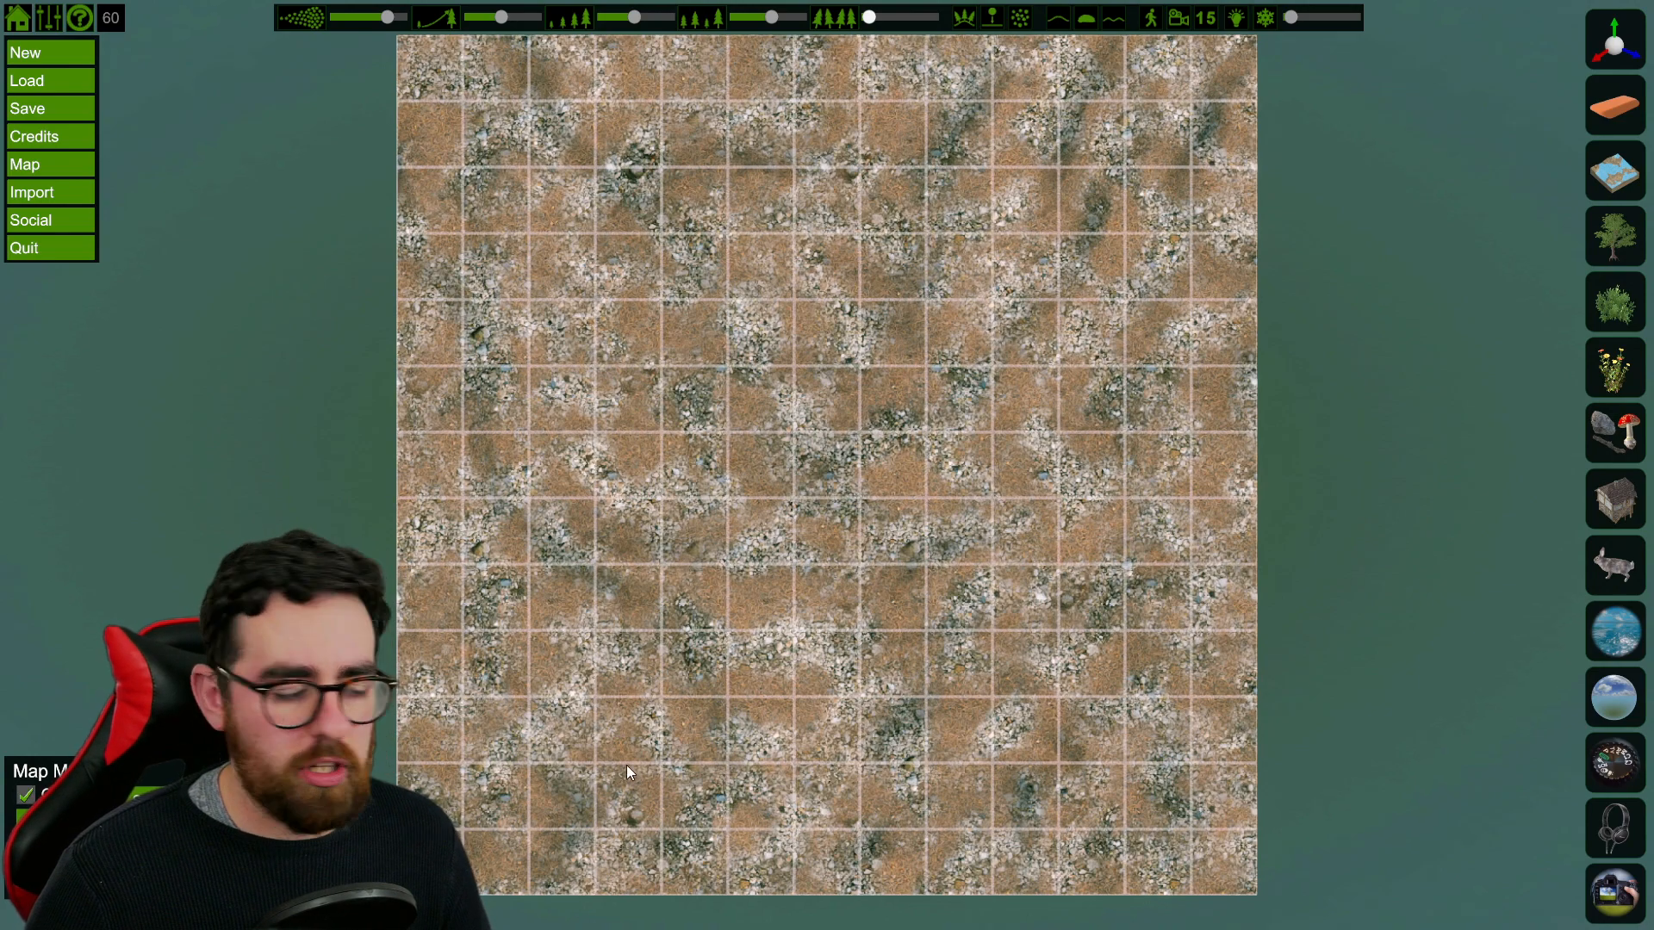
drag(159, 831, 182, 831)
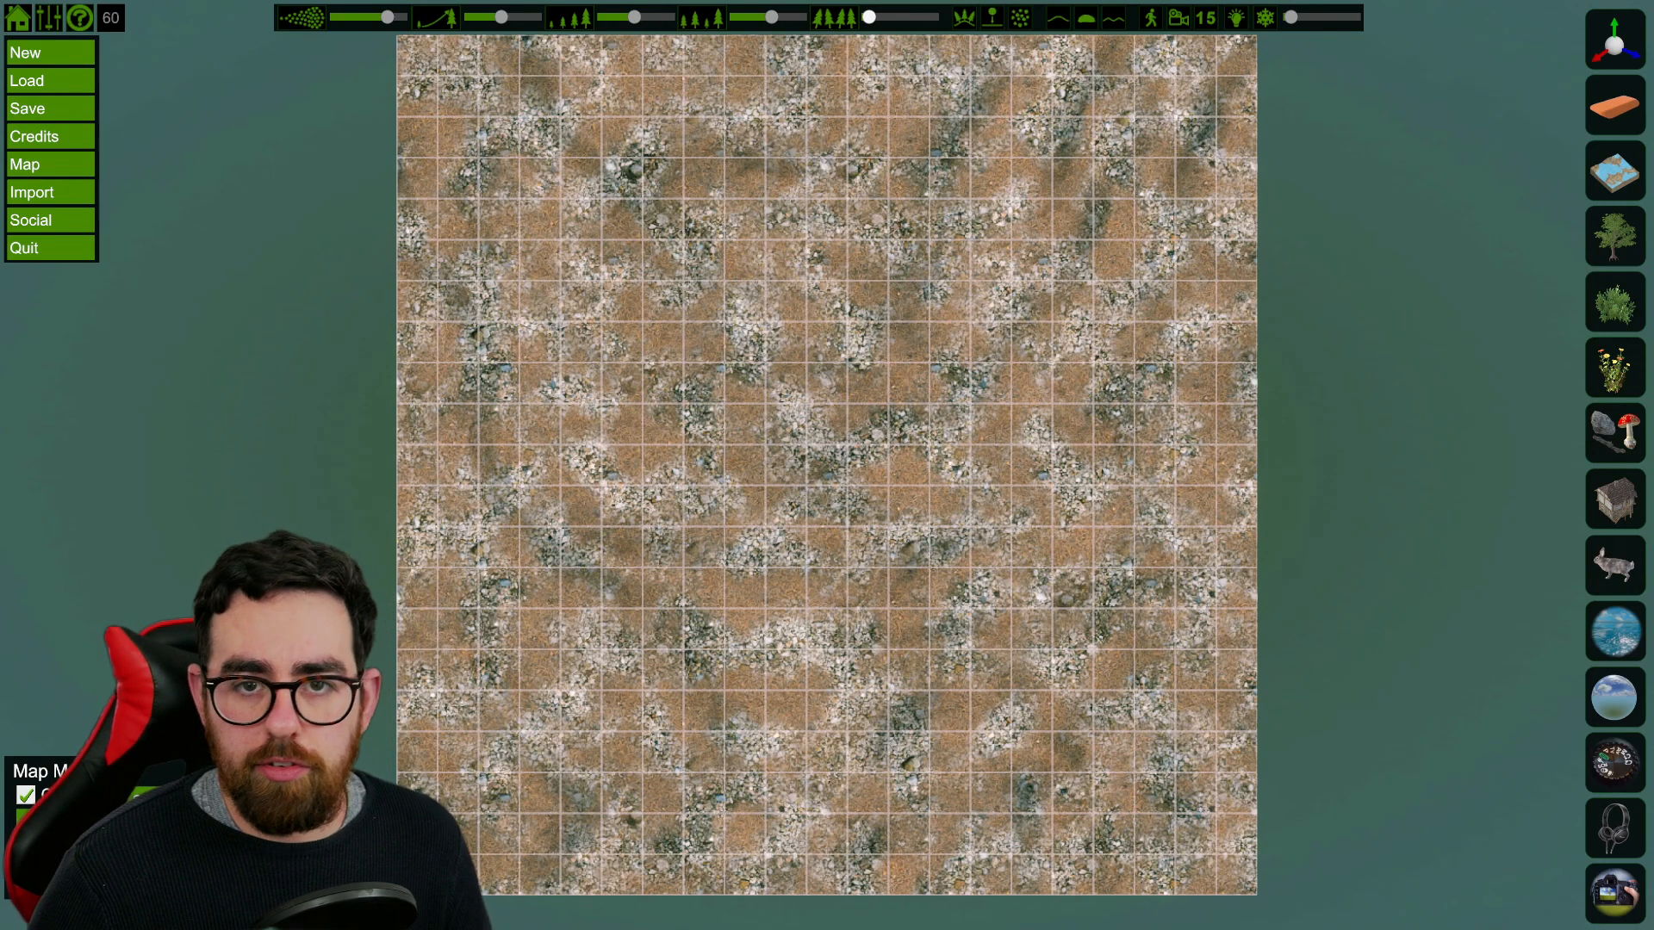
click(26, 795)
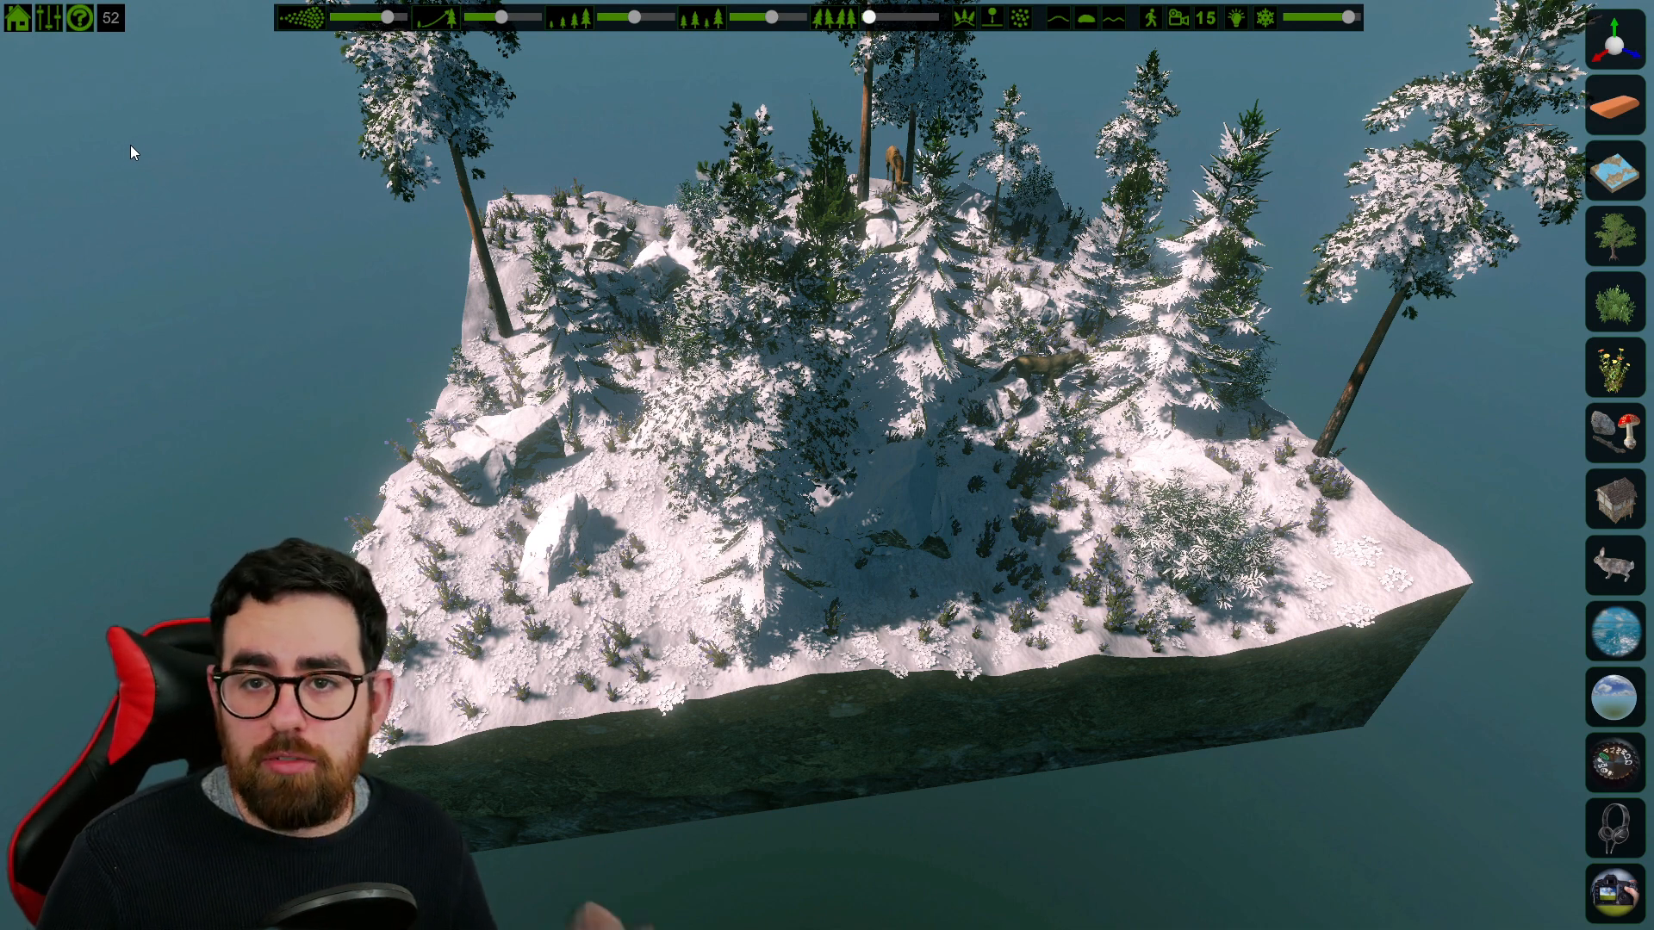
Step: Show the snowy forest scene in orthographic view, overlay a square grid, and remove all of the snow
click(19, 18)
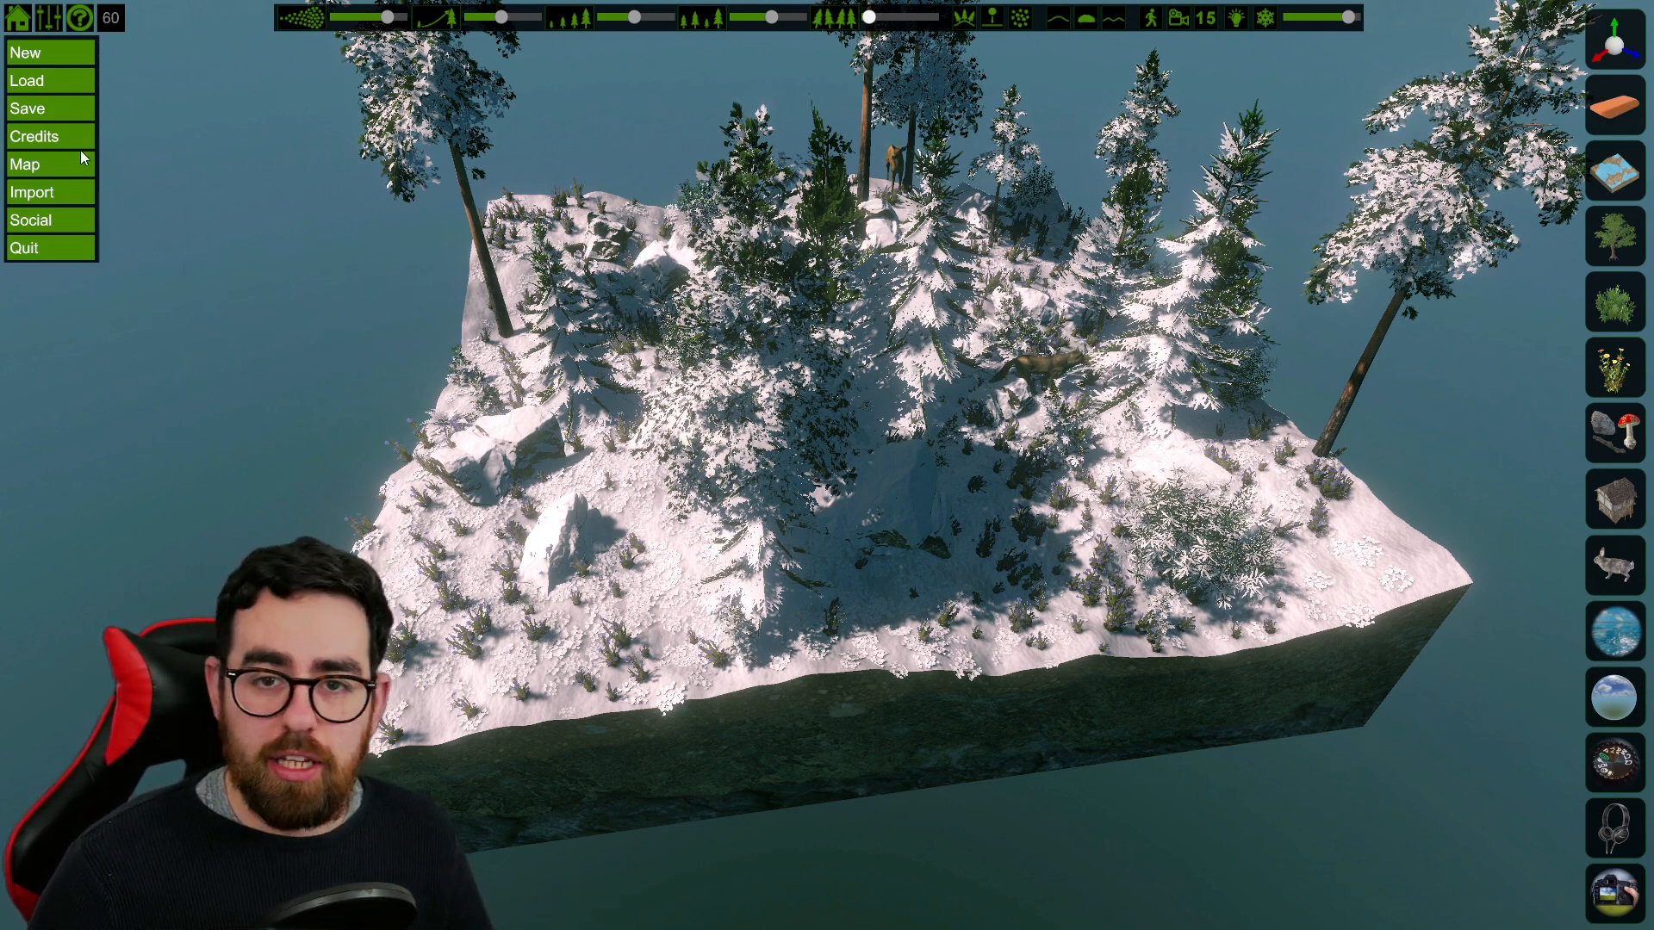
click(31, 165)
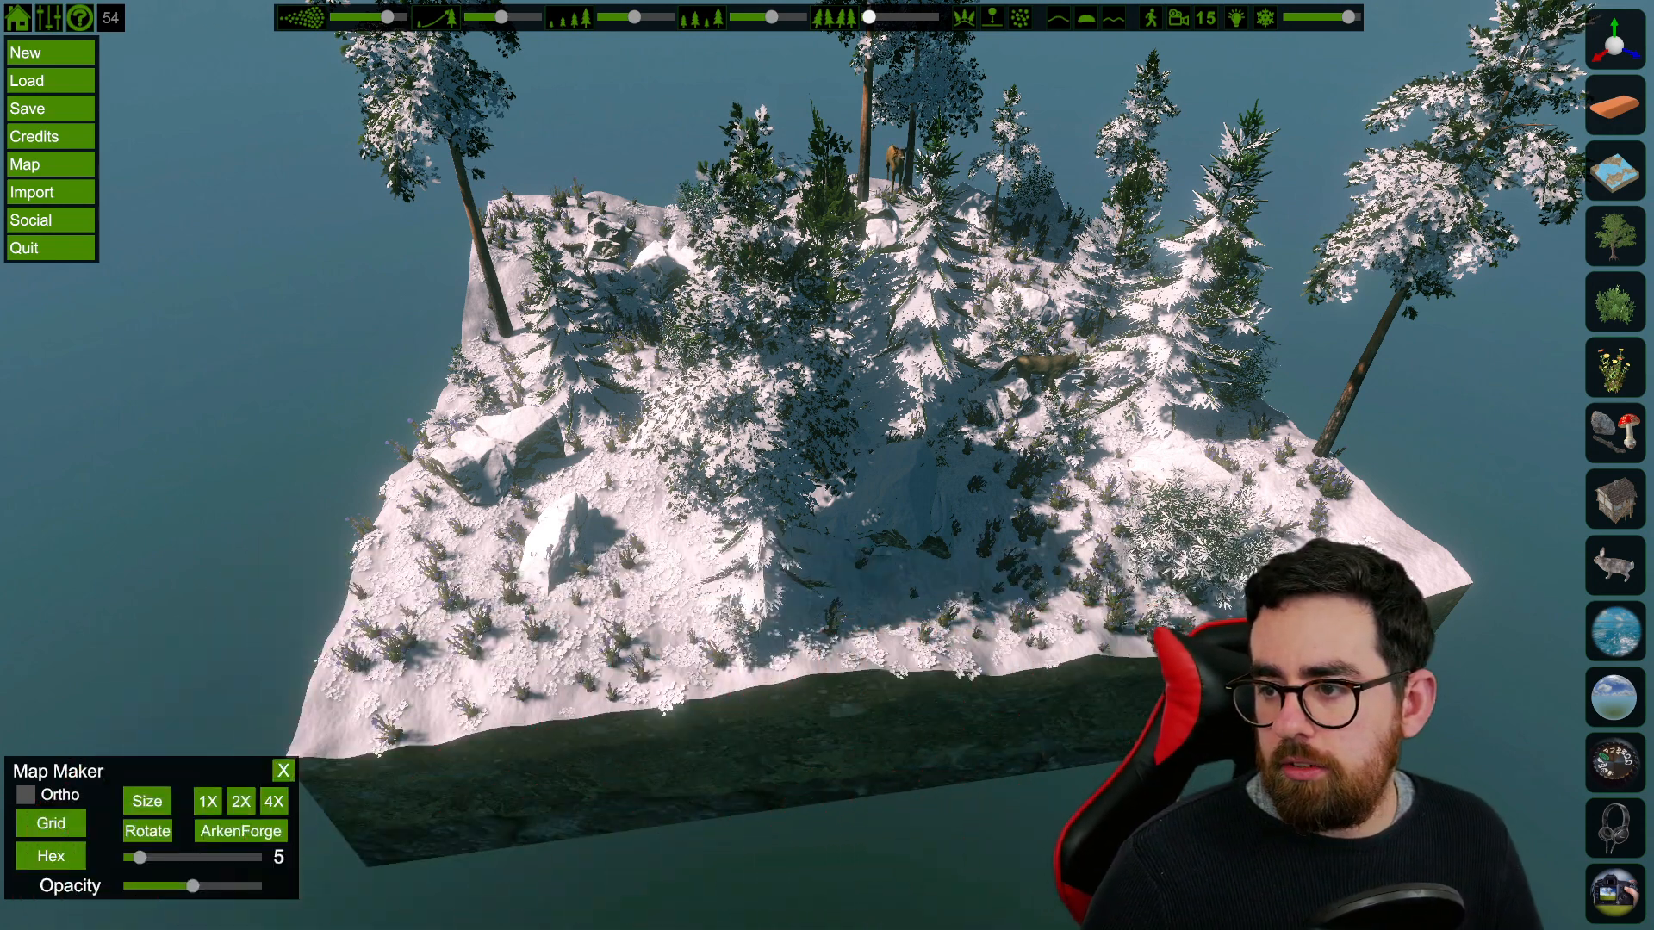
click(26, 794)
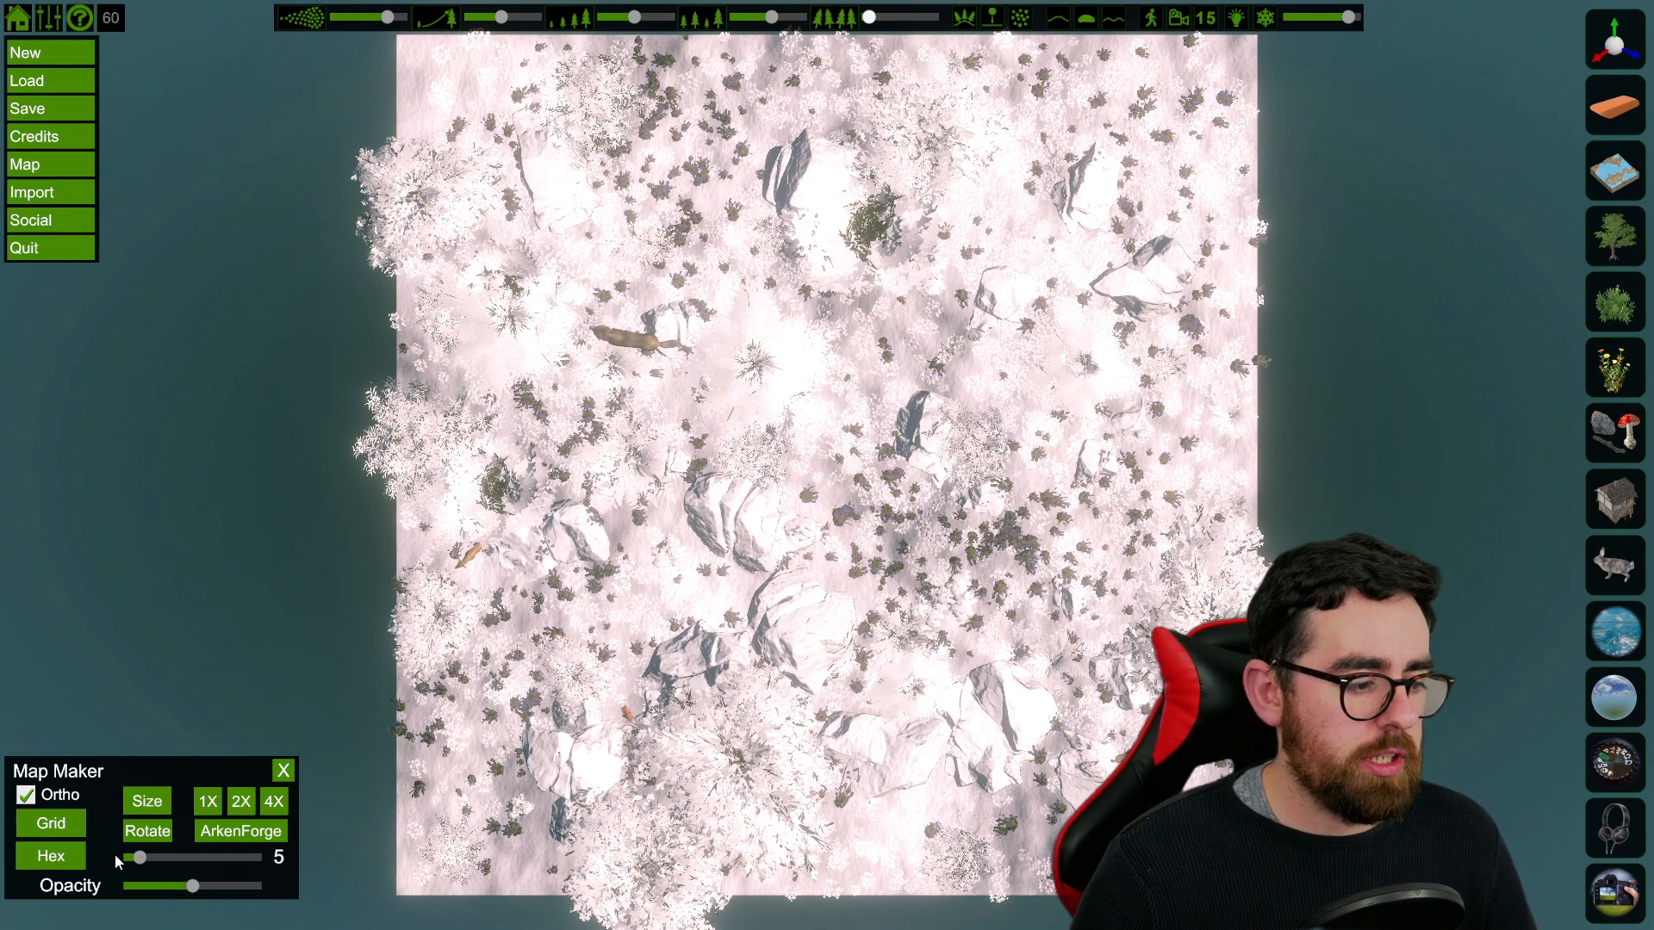
click(66, 825)
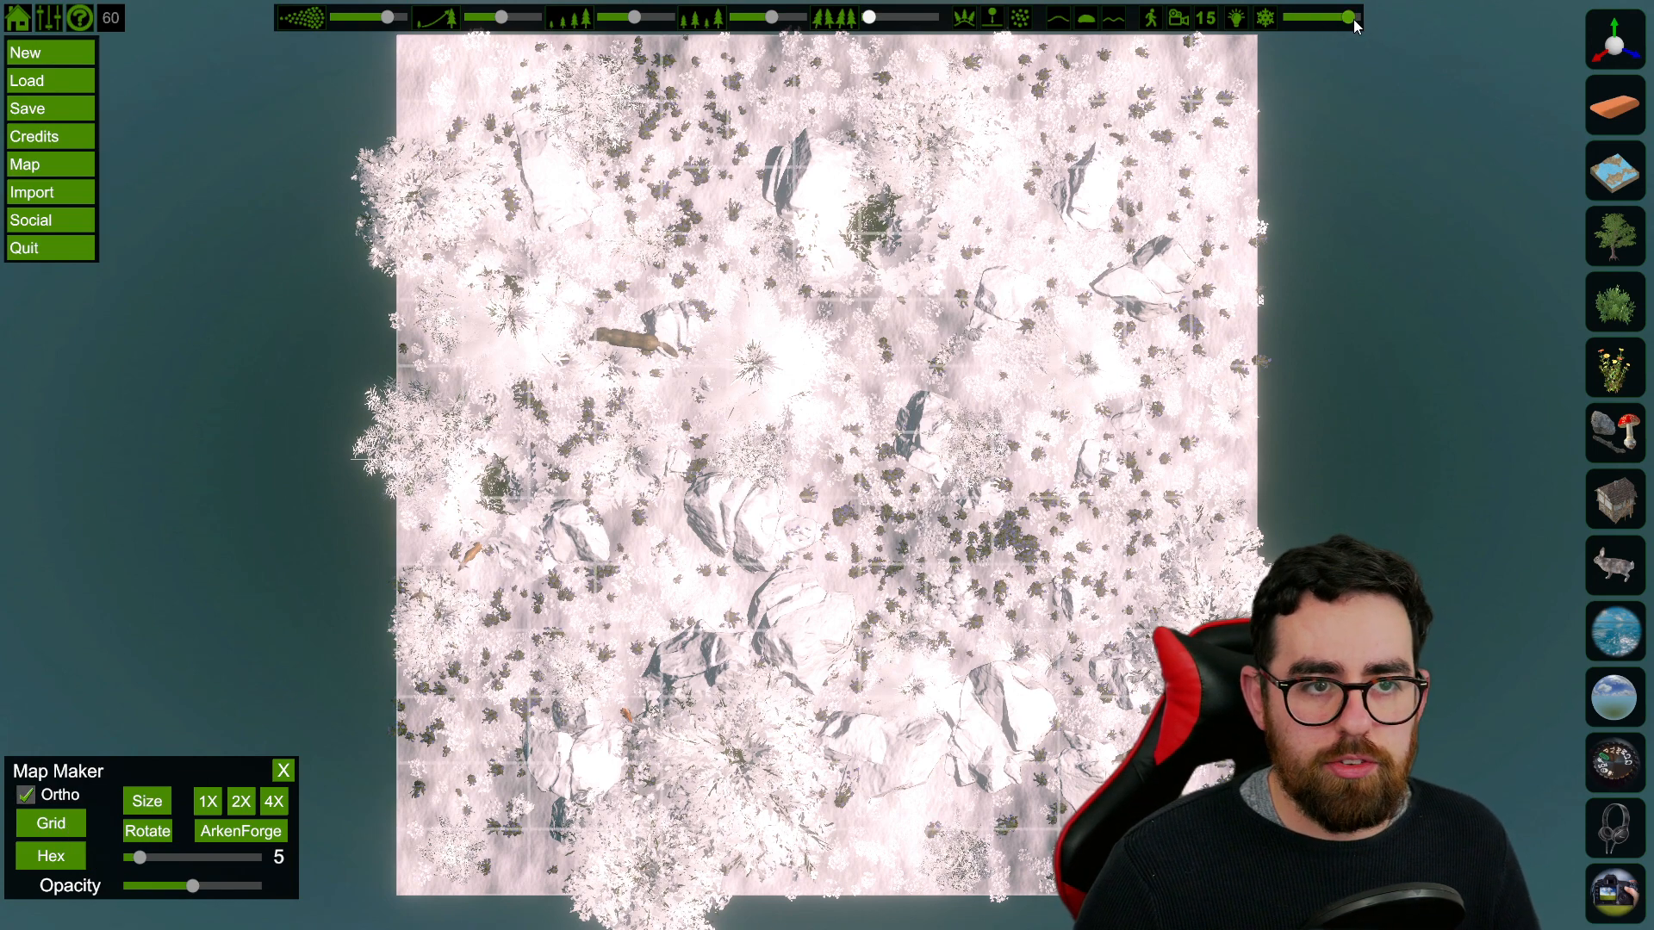
drag(1347, 17, 1268, 17)
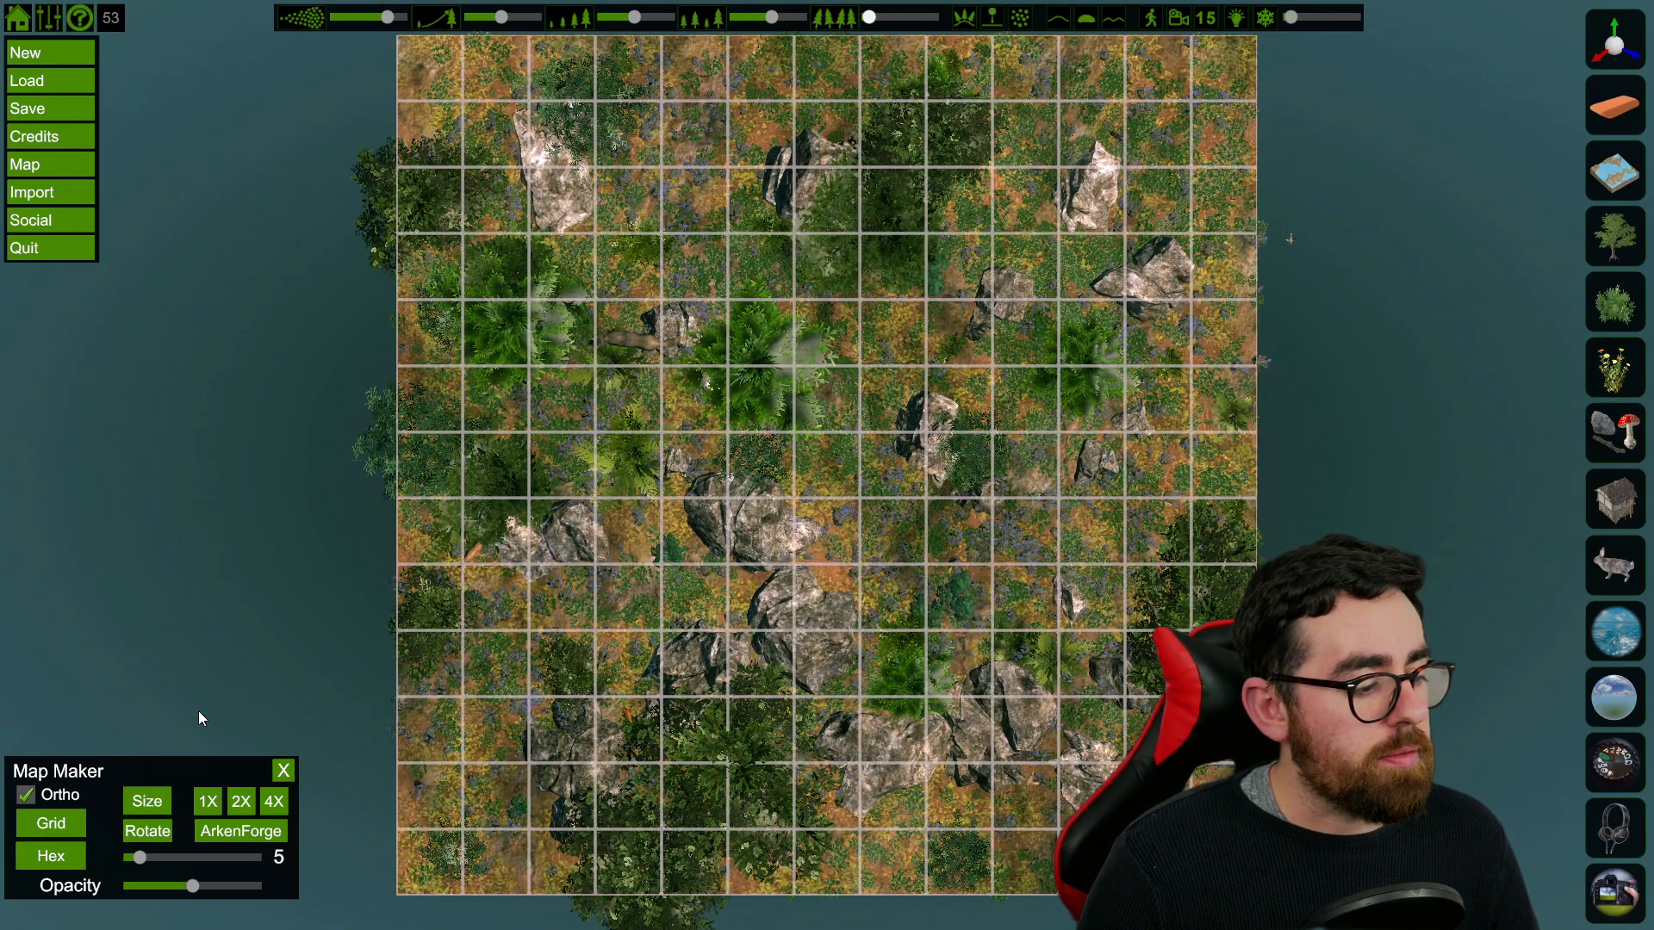
drag(147, 856, 187, 884)
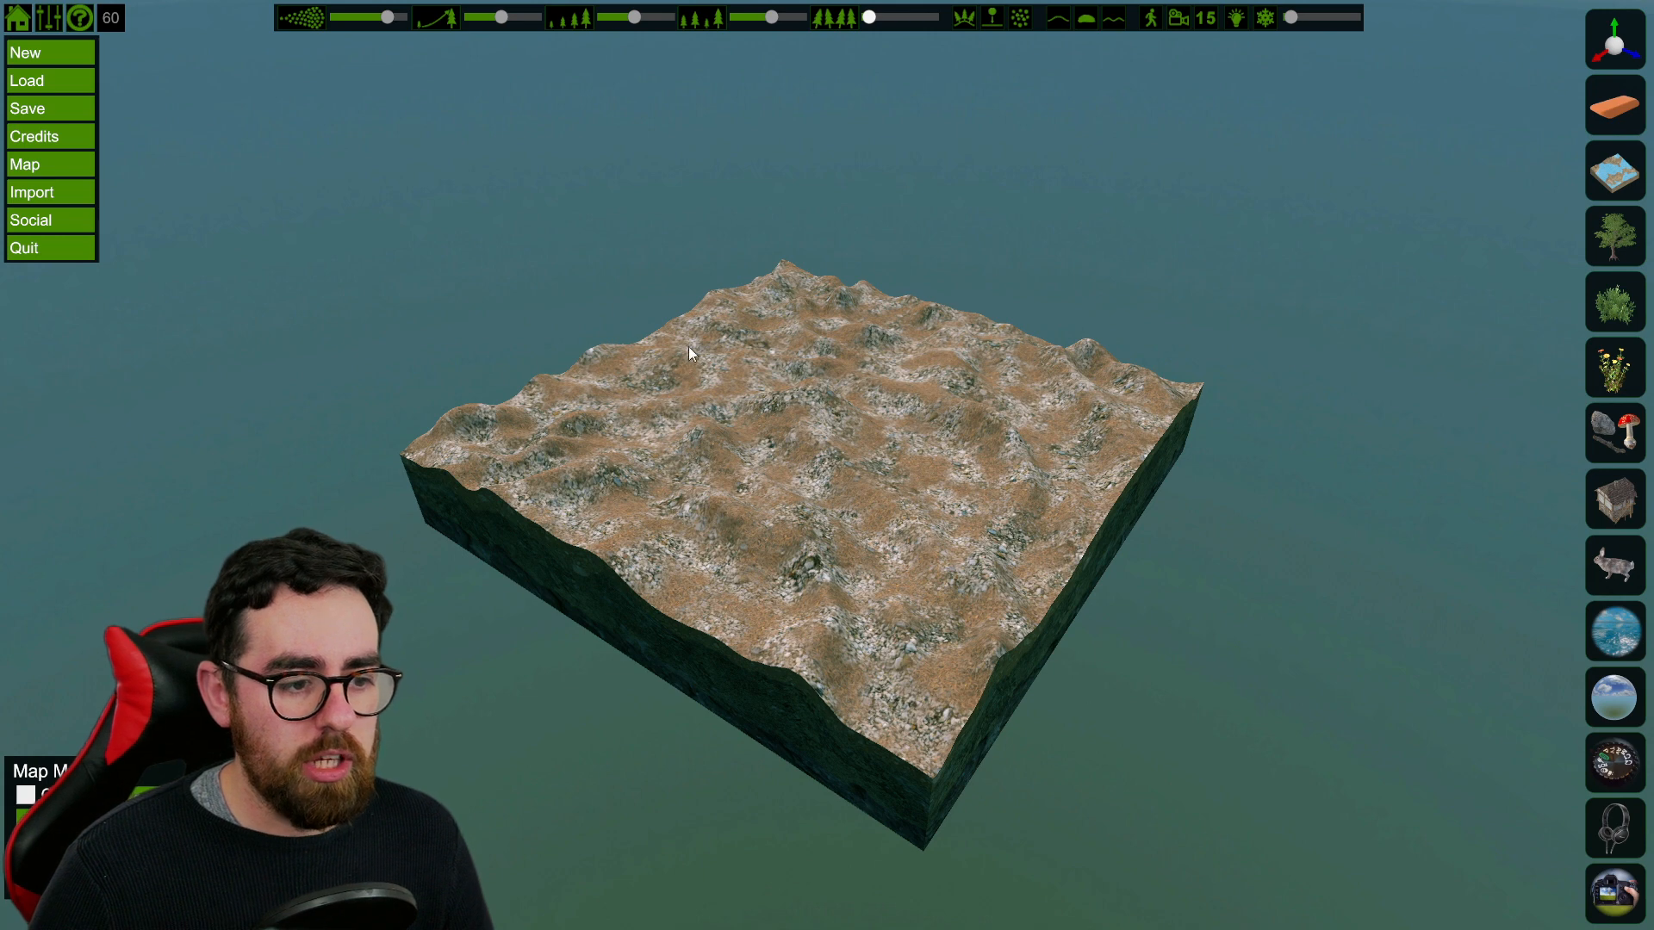
Step: Preview terrain presets including islands, the turtle, the open book and the glass globe, and choose the flat ground plane
click(1626, 183)
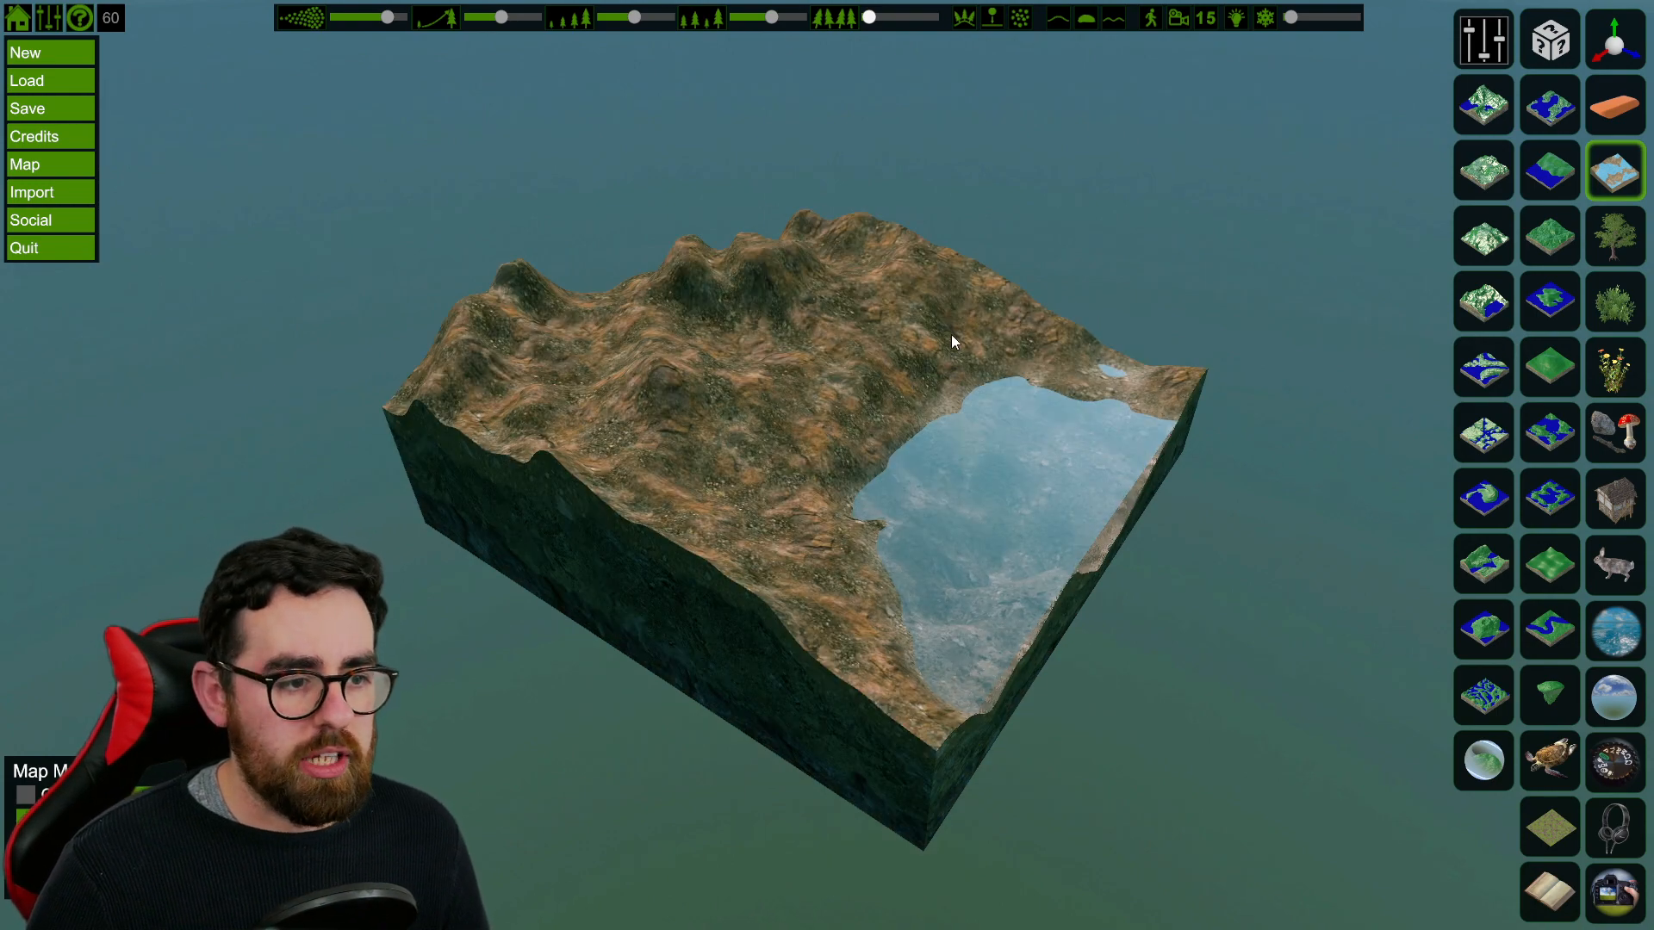
click(1547, 431)
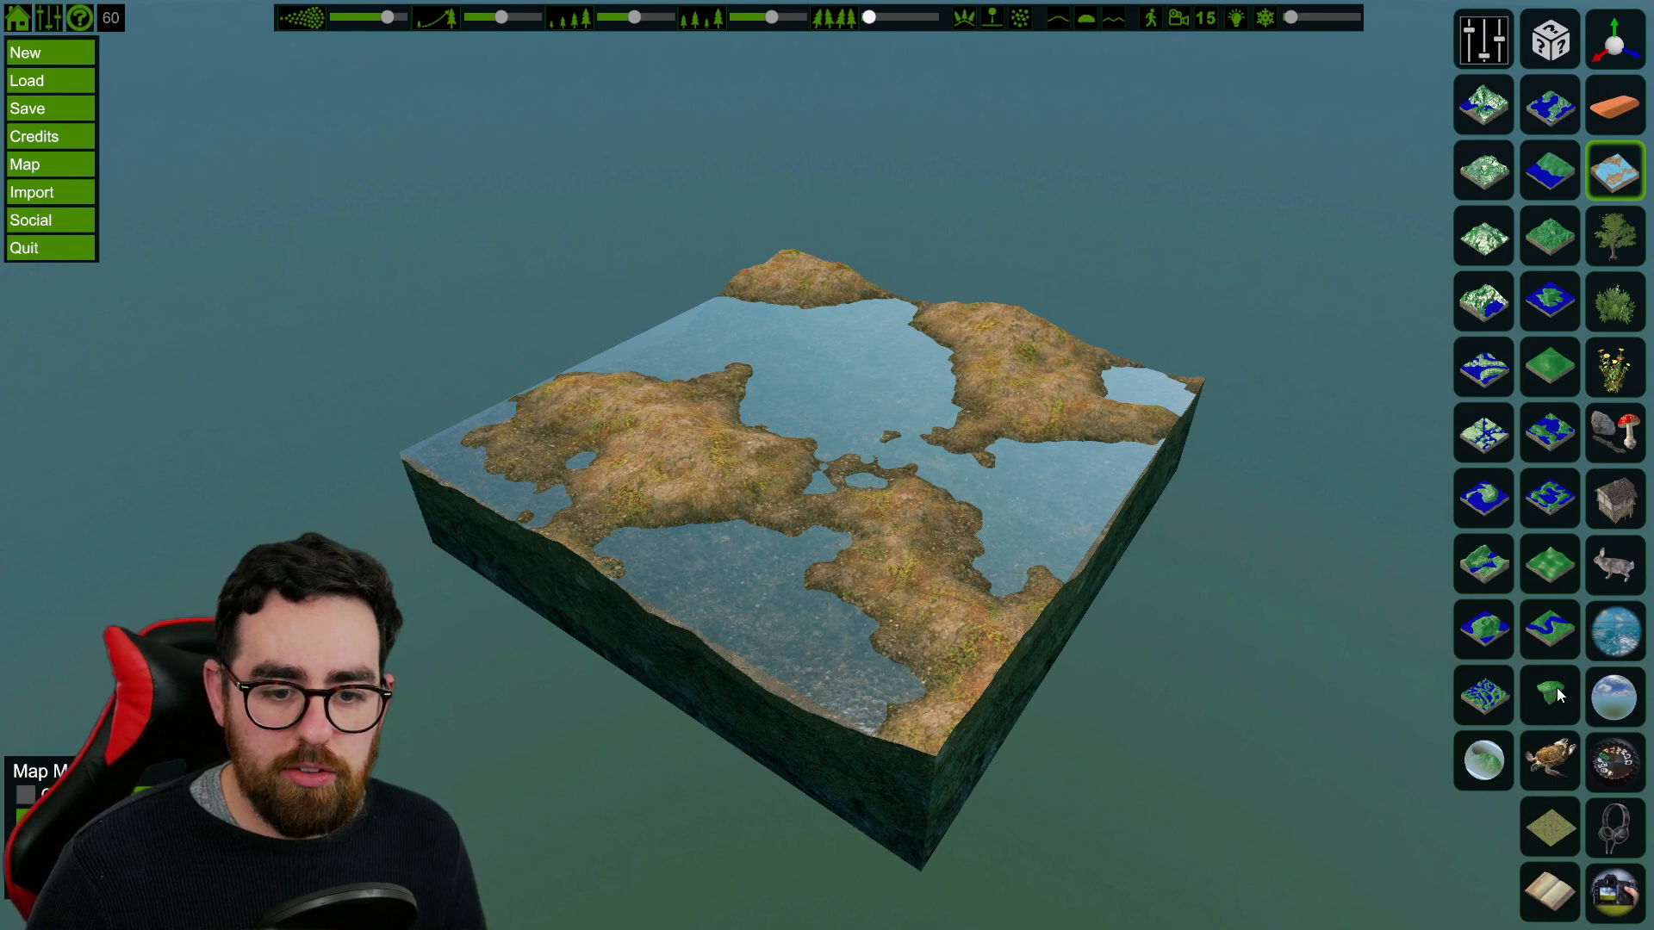
click(1553, 810)
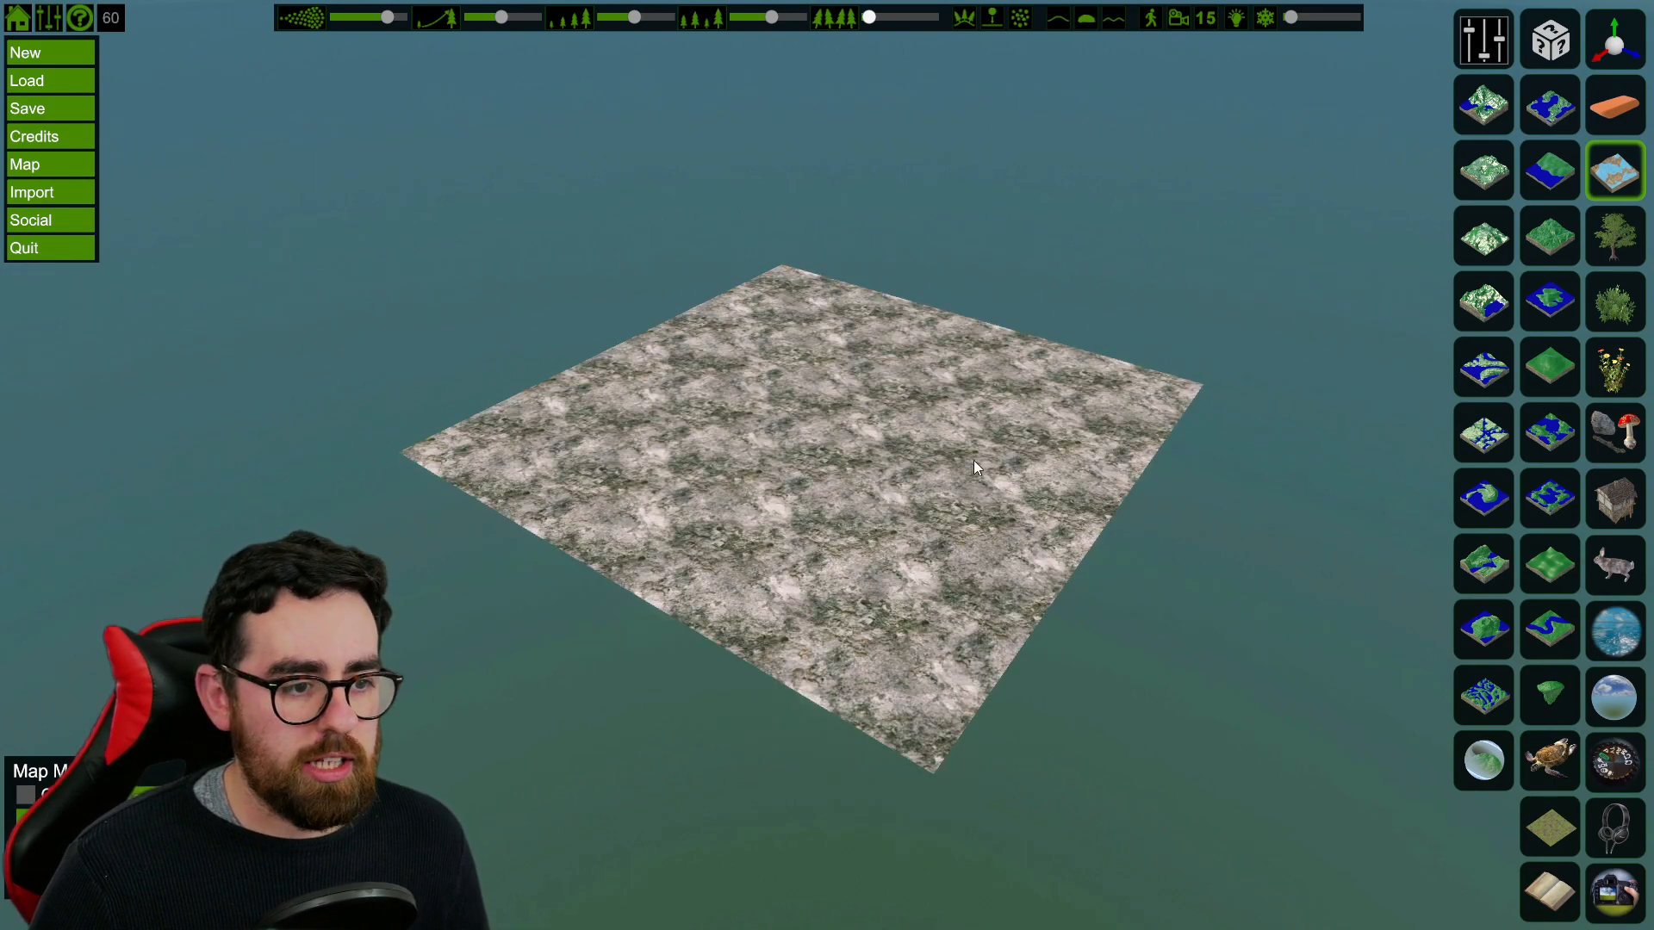
click(1549, 759)
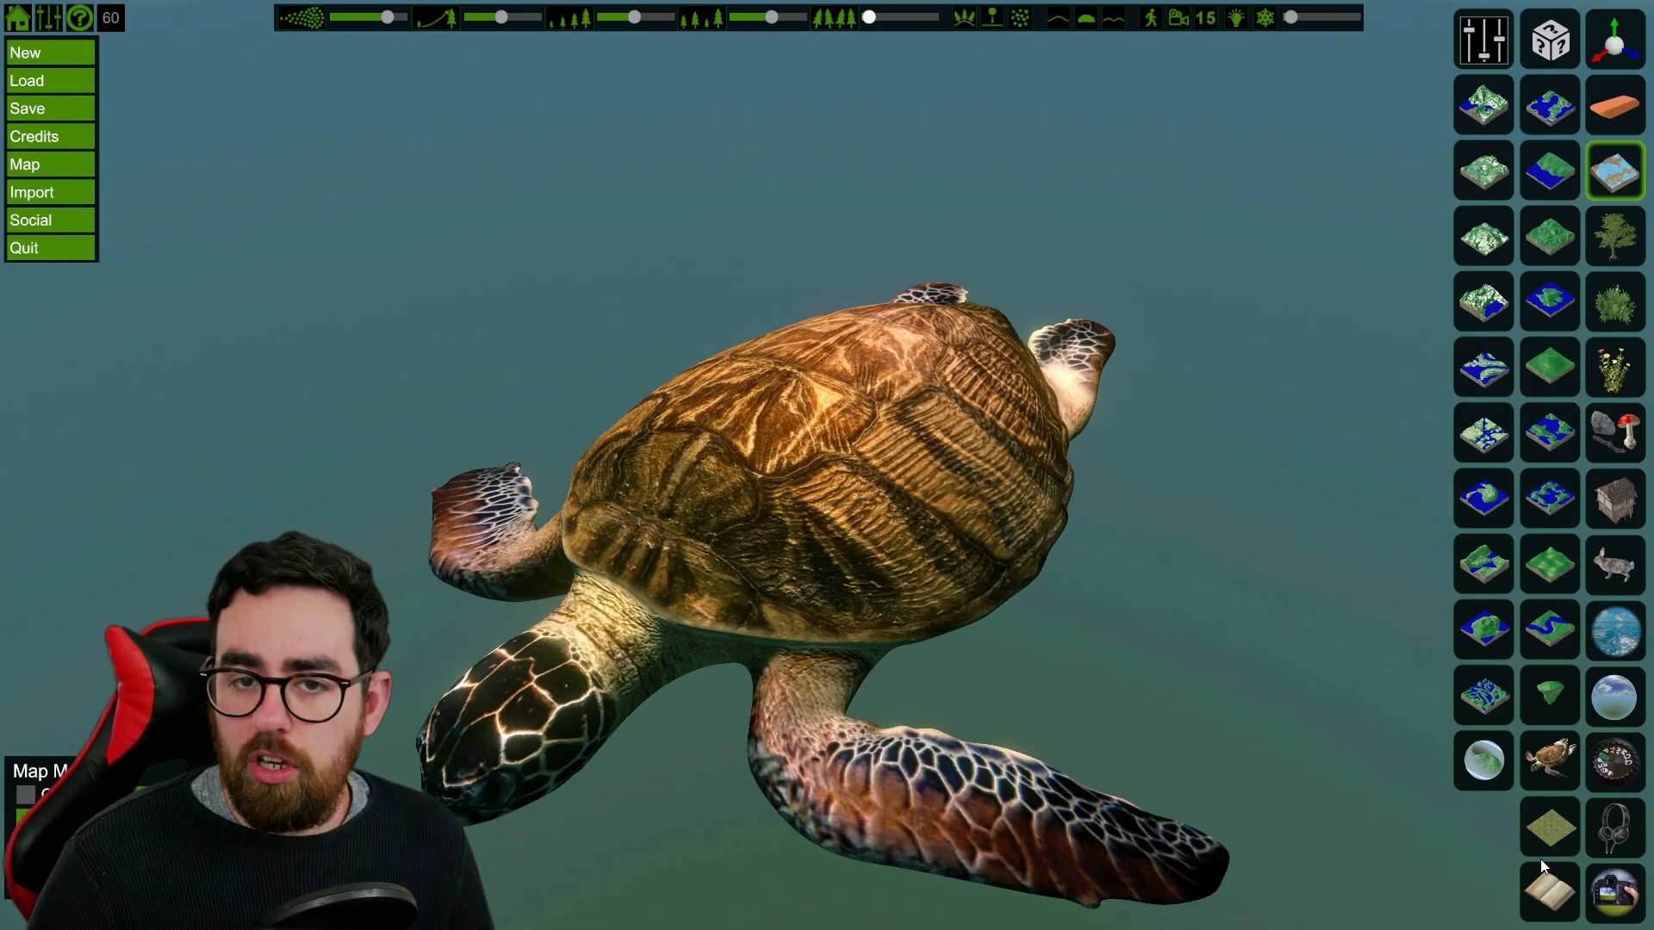
click(1539, 897)
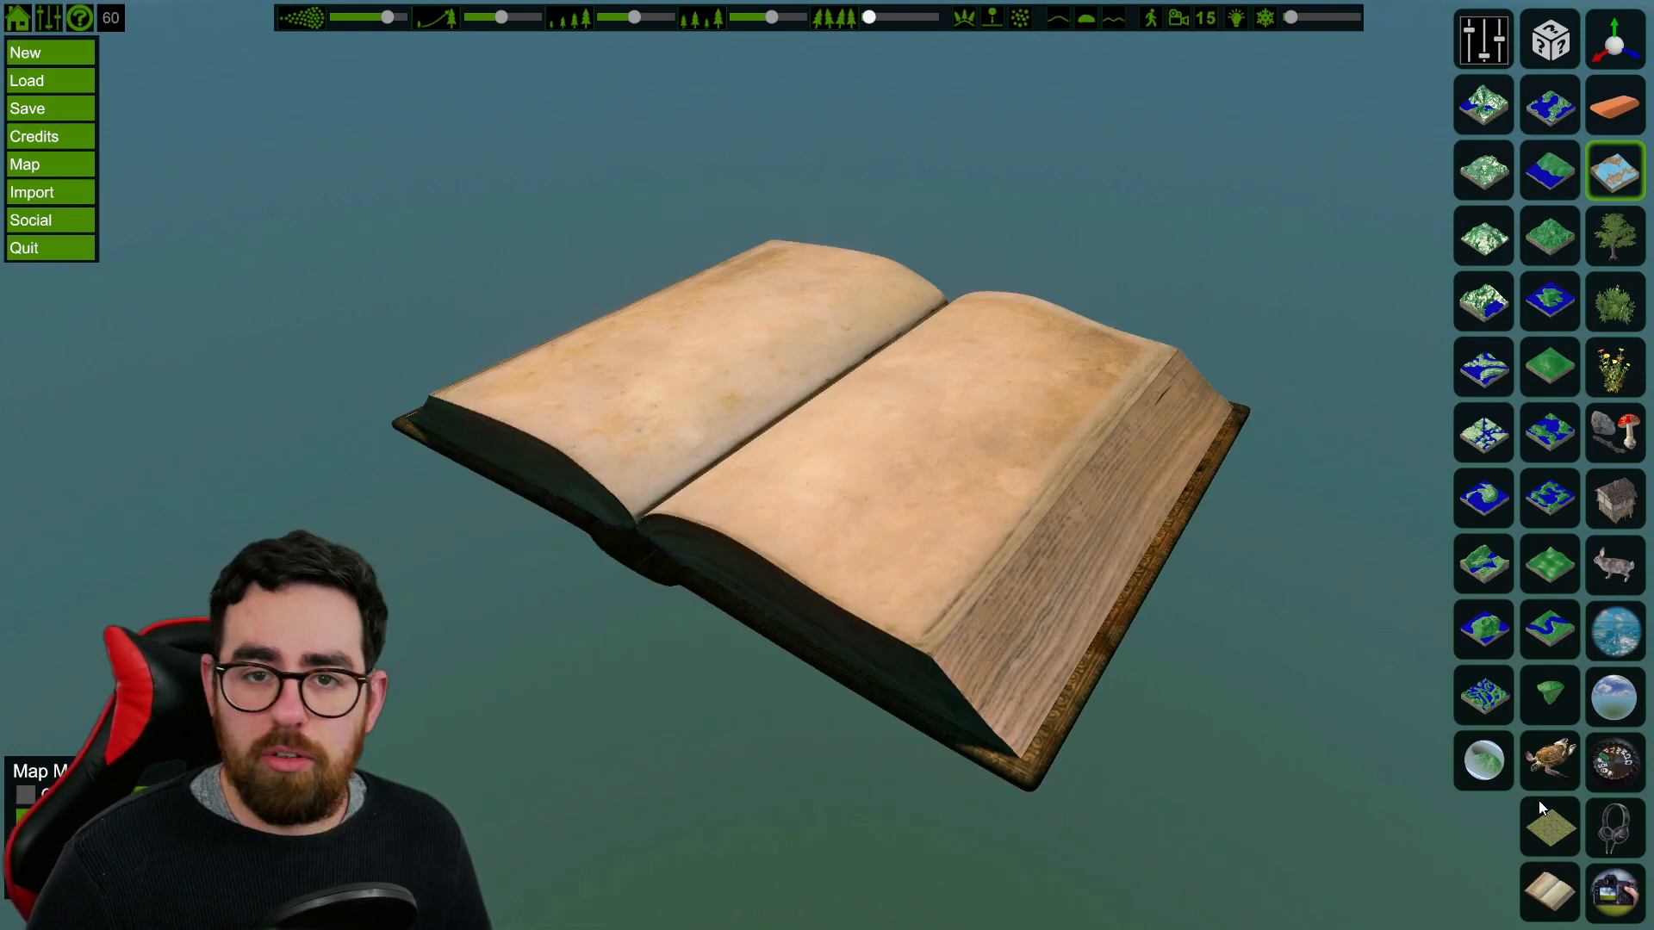
click(1557, 825)
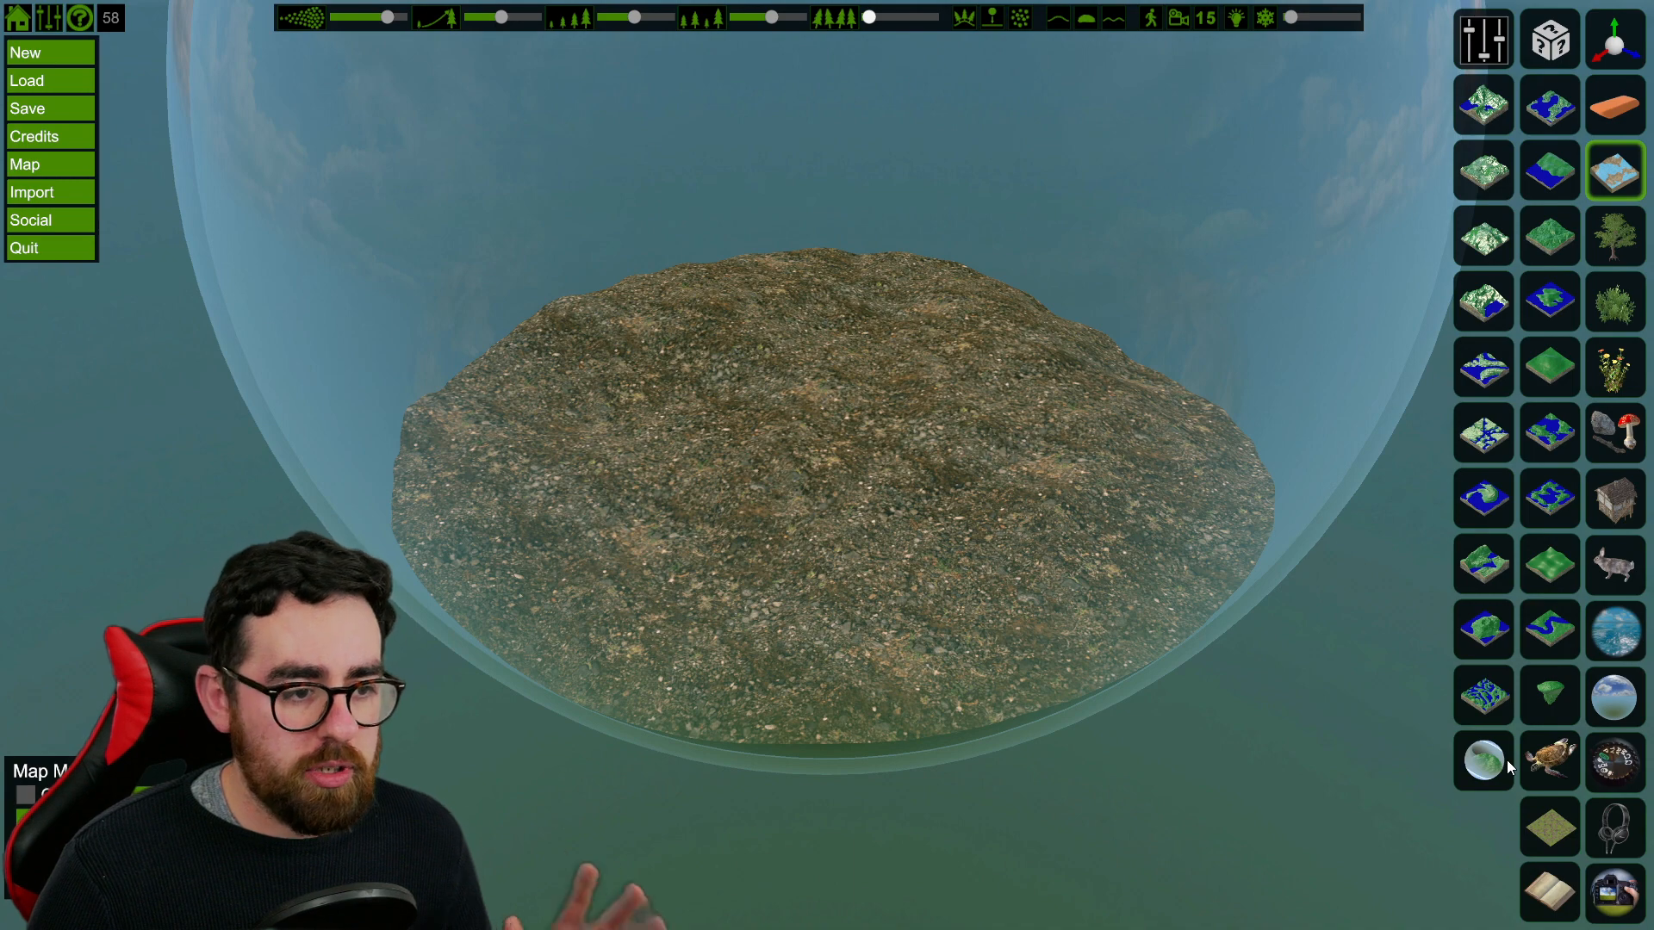
click(1544, 828)
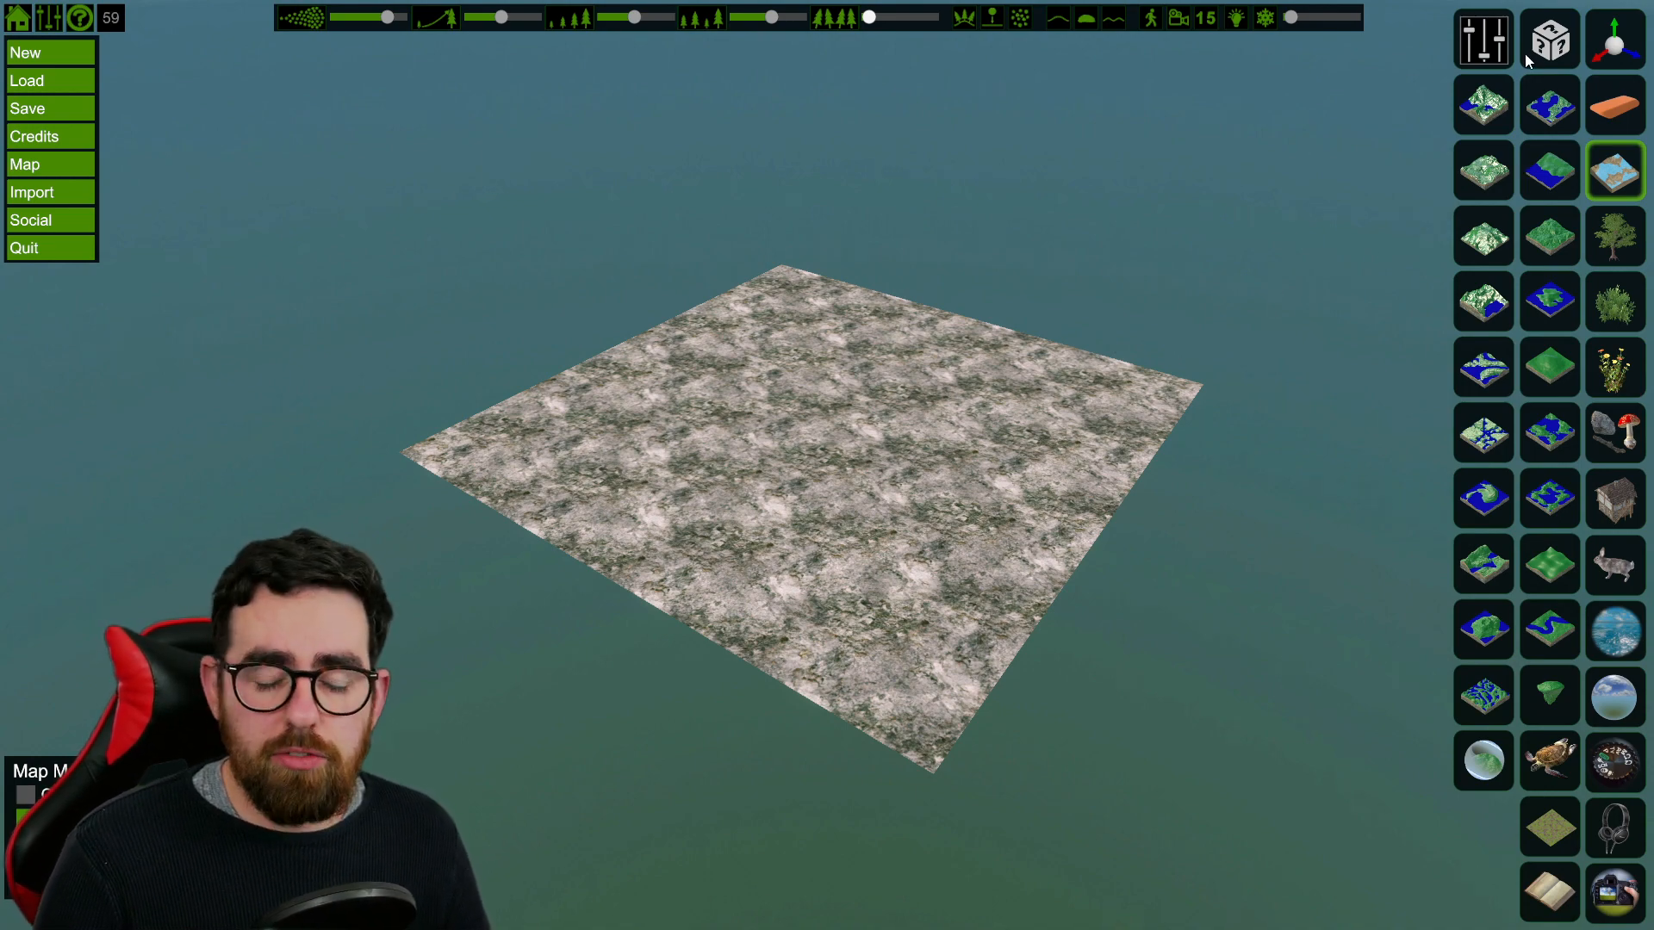
Step: In the terrain settings, select the Ground 1 texture set and bring Snow Height and Terrain Size to their minimum
click(1487, 38)
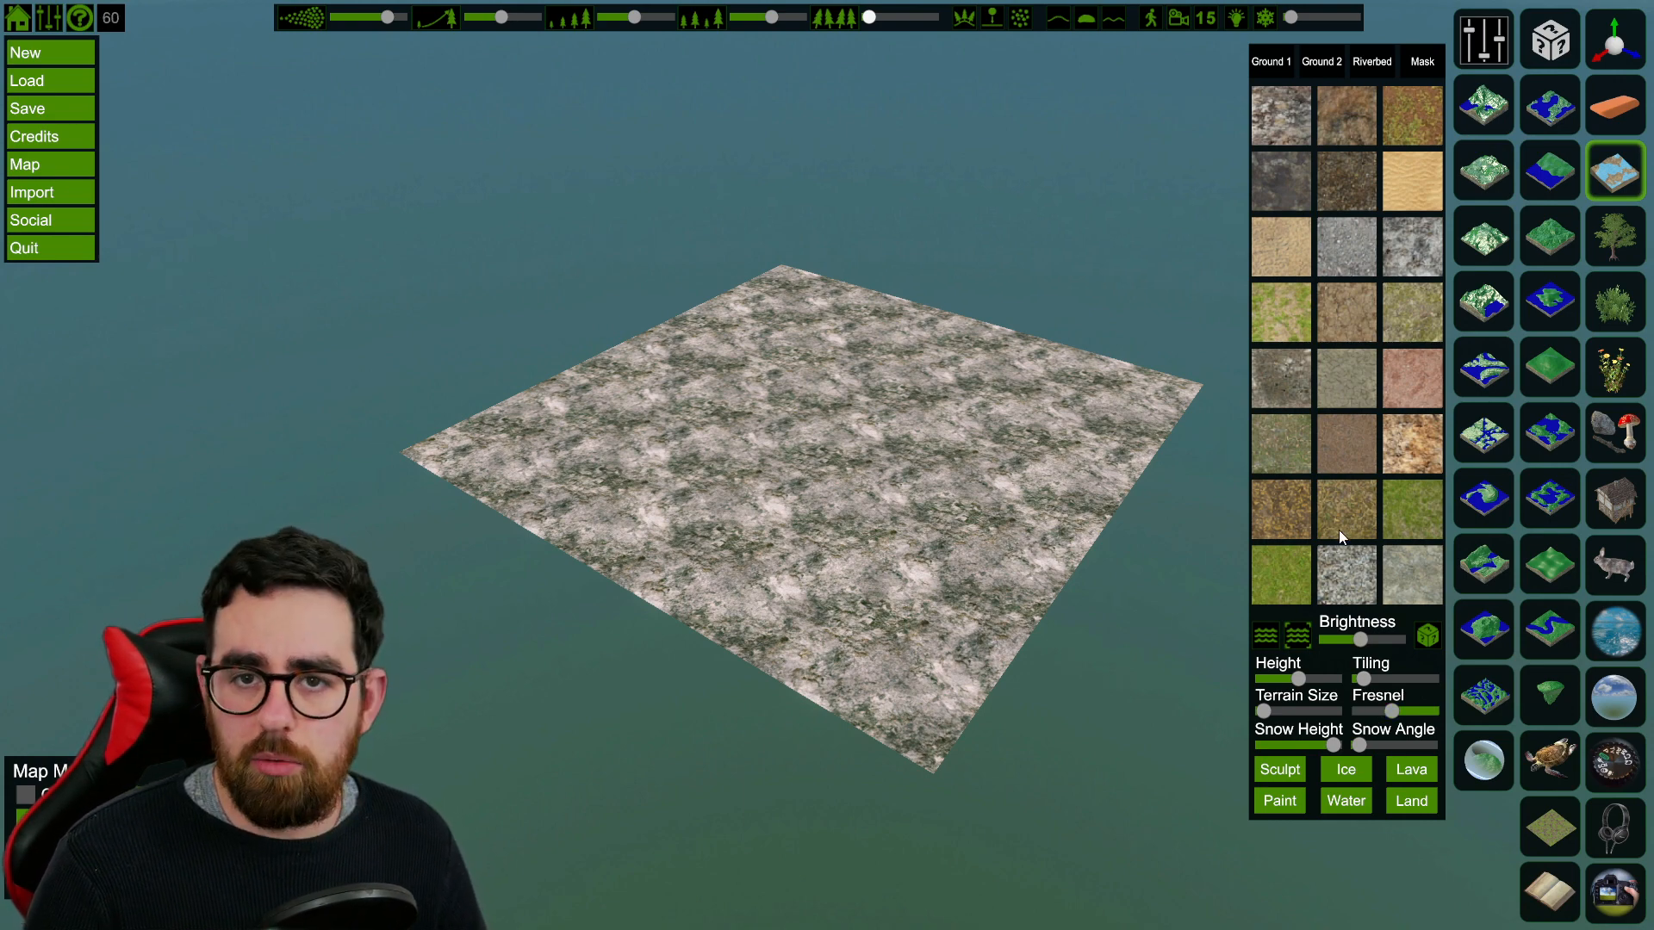
click(1271, 62)
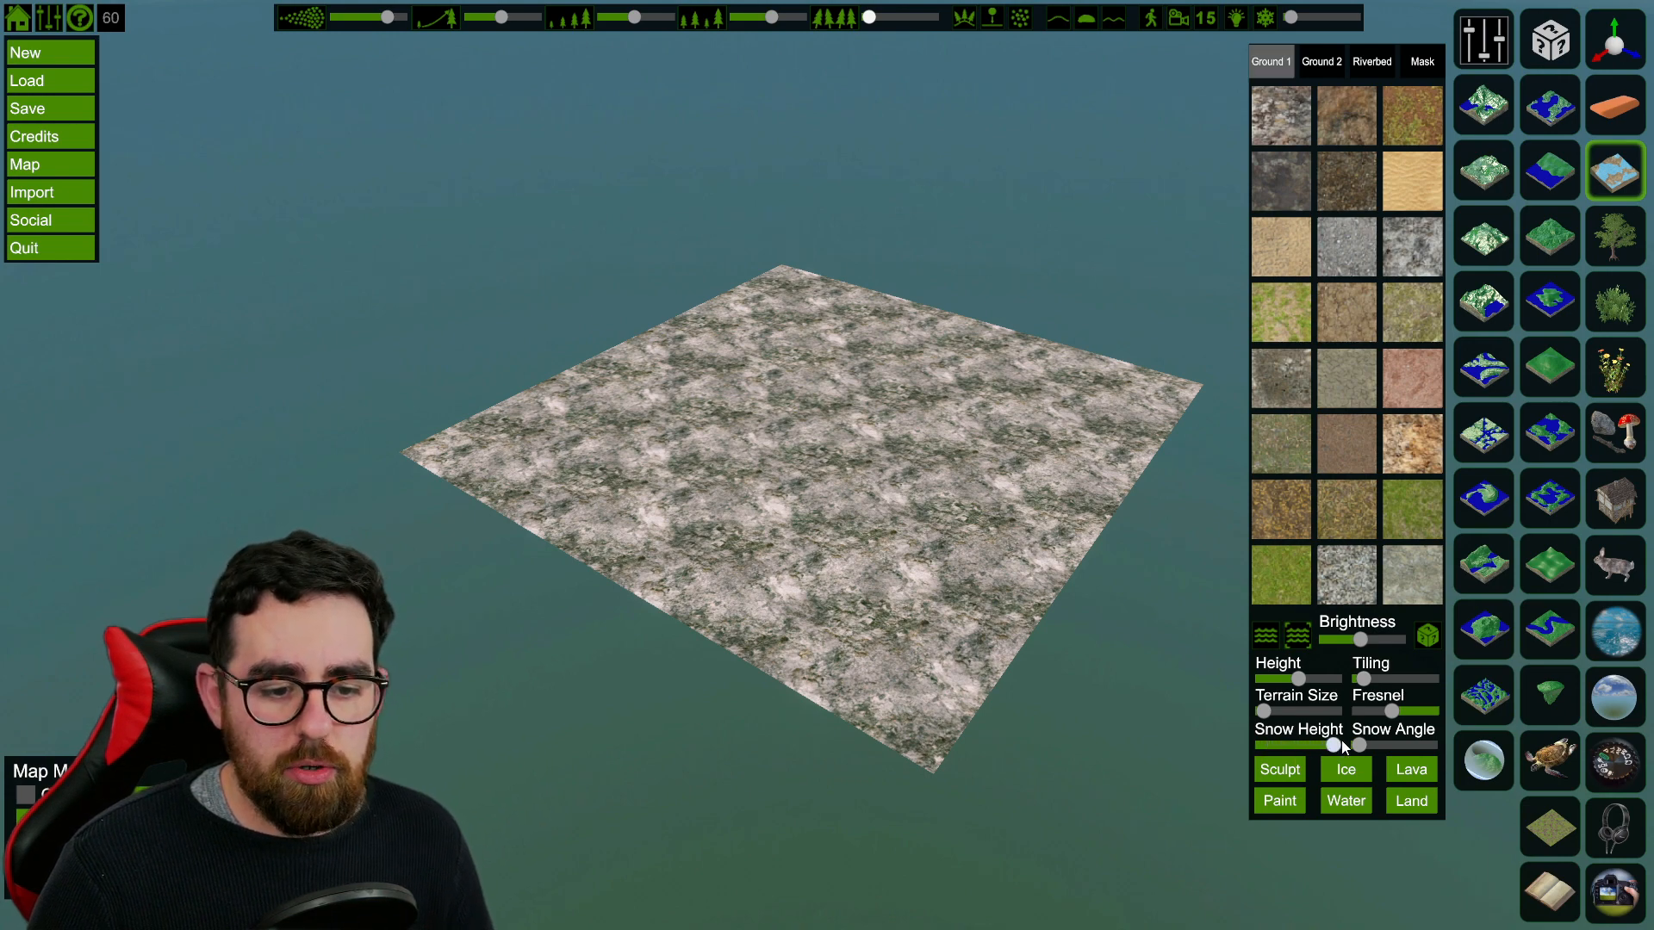
drag(1339, 743, 1236, 744)
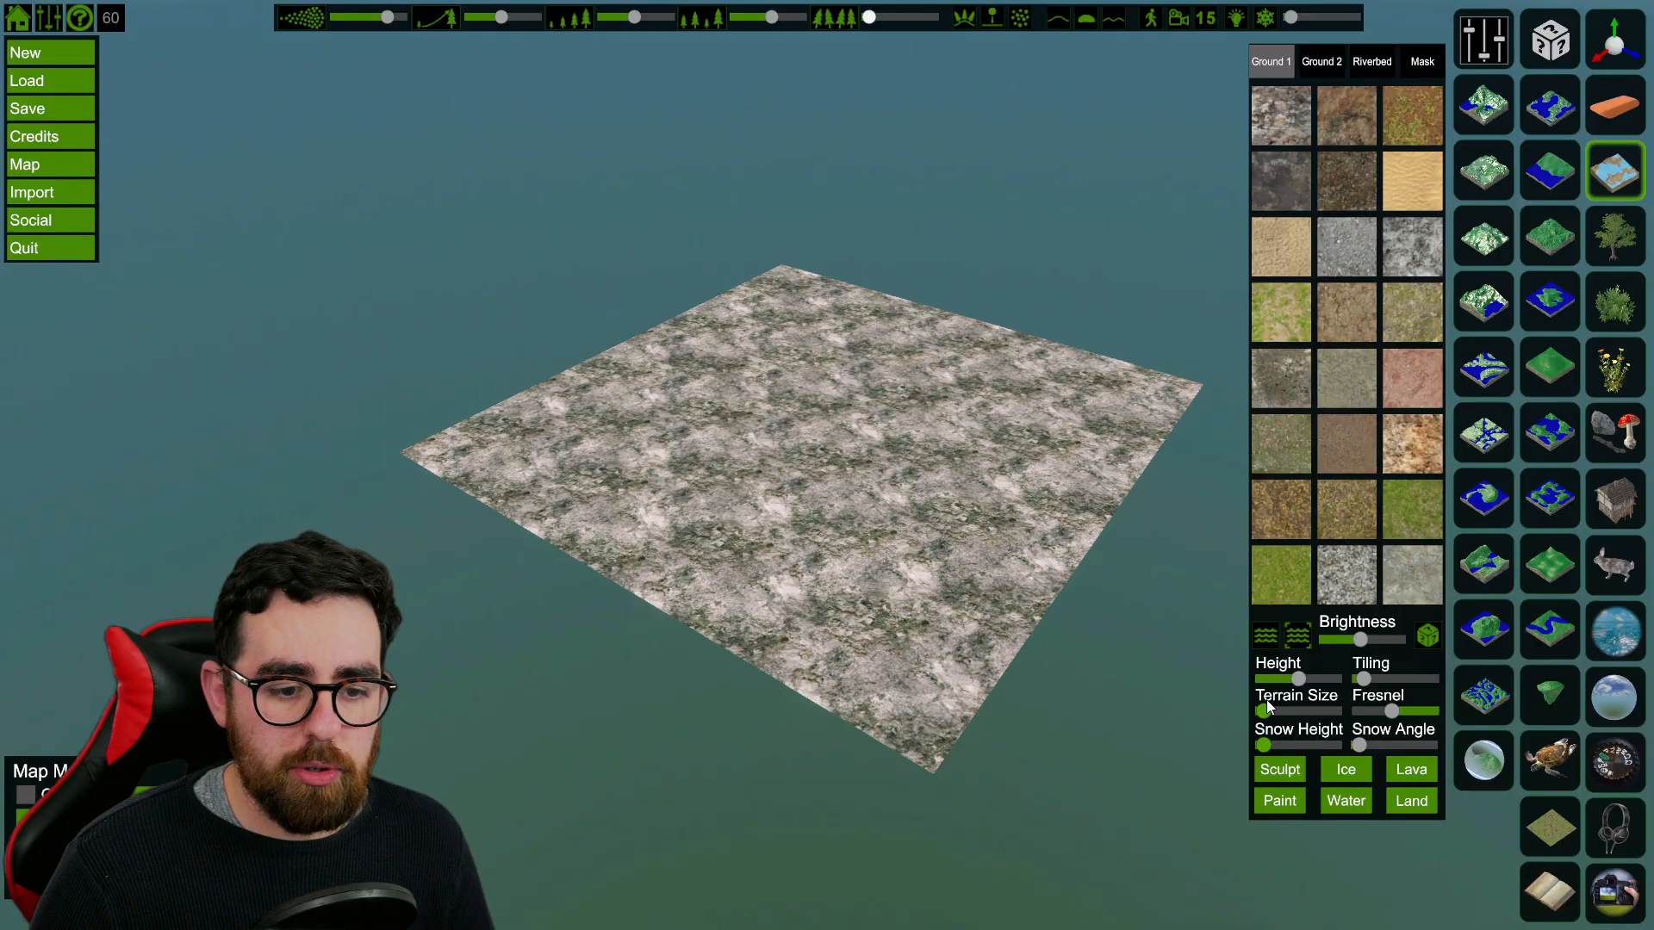
drag(1266, 710, 1233, 711)
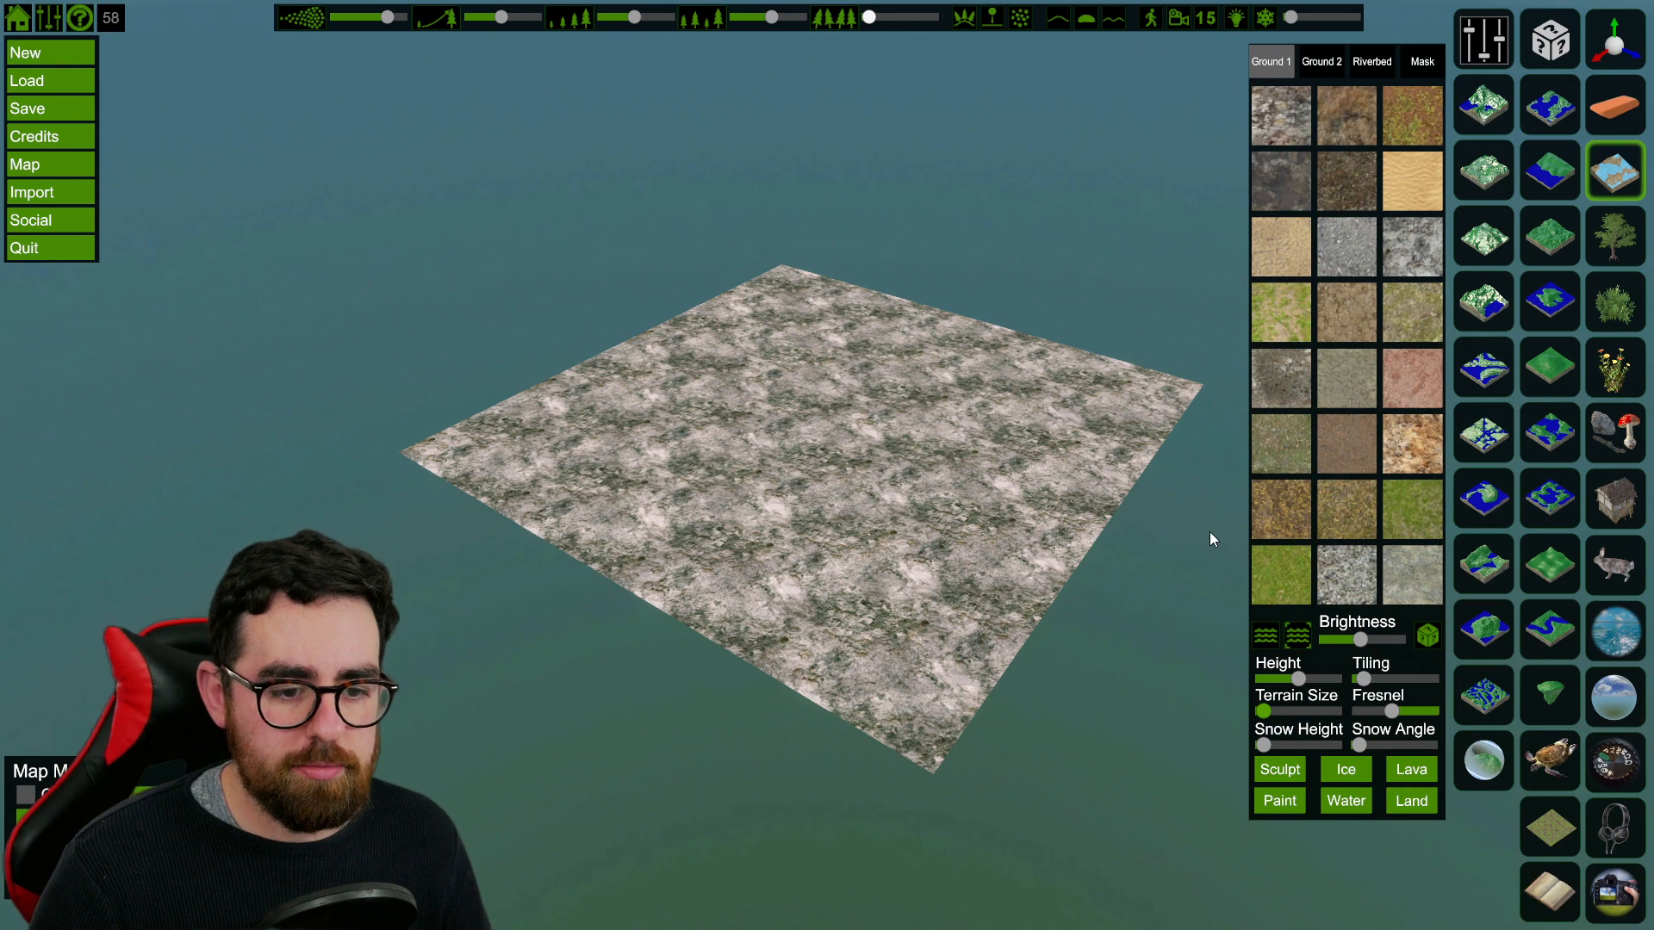
Step: Add water to the flat terrain and adjust Height so that the ground sits just above the water surface
mouse_move(1300, 681)
mouse_down()
mouse_move(1315, 680)
mouse_move(1287, 680)
mouse_move(1321, 679)
mouse_move(1279, 682)
mouse_up()
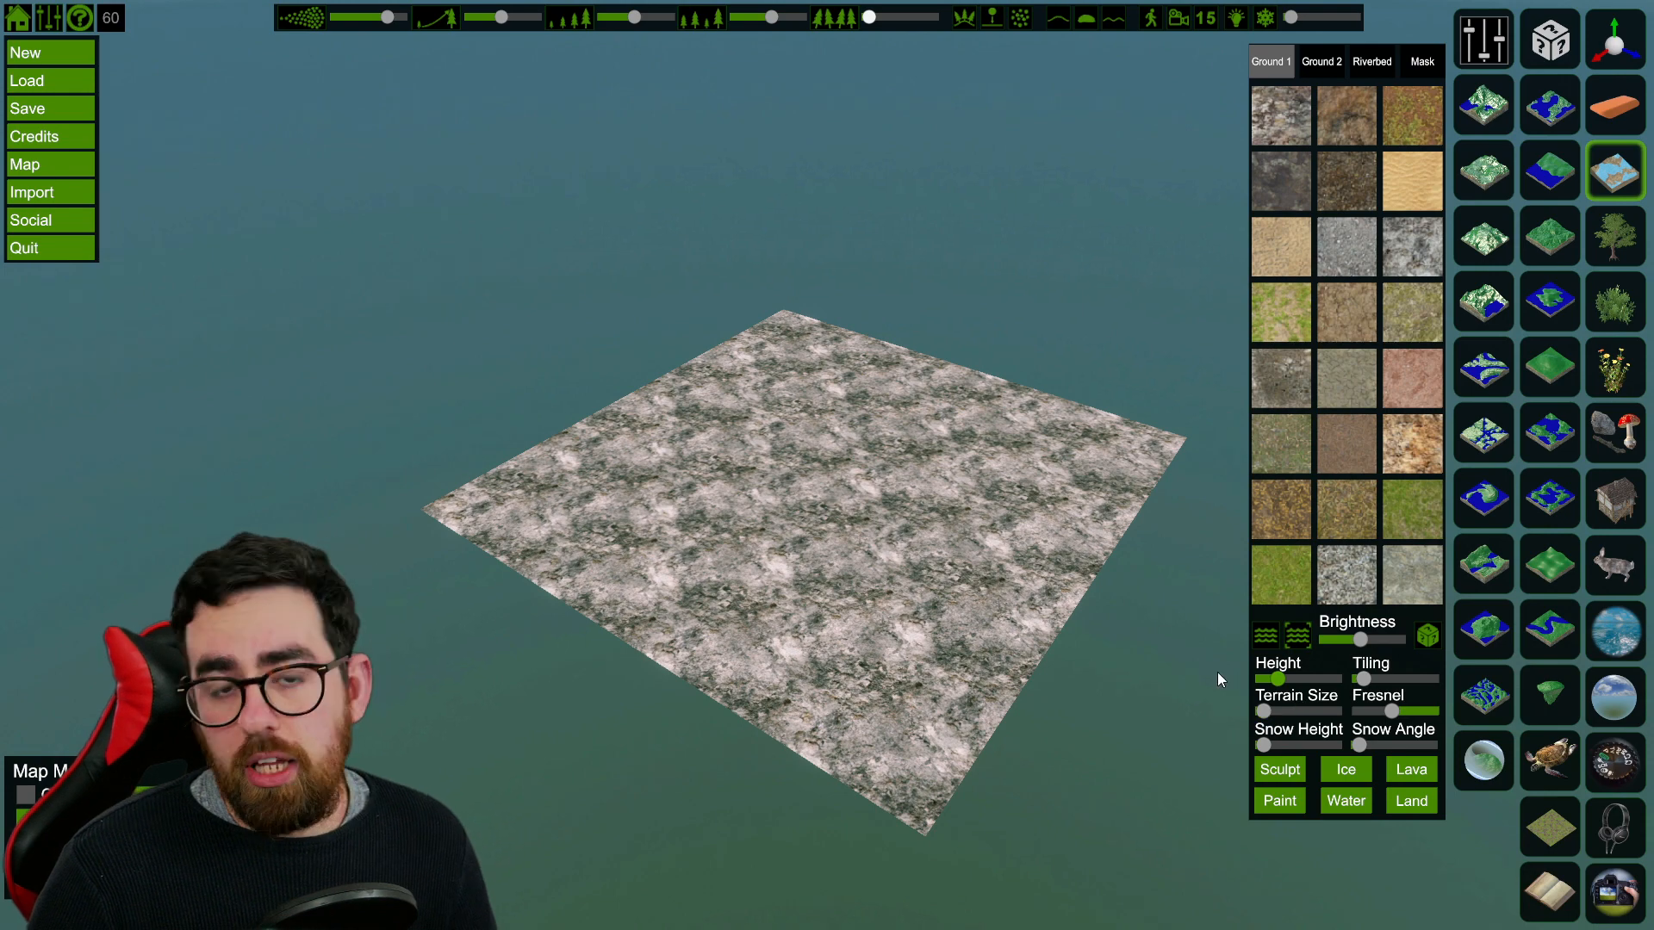
click(1343, 801)
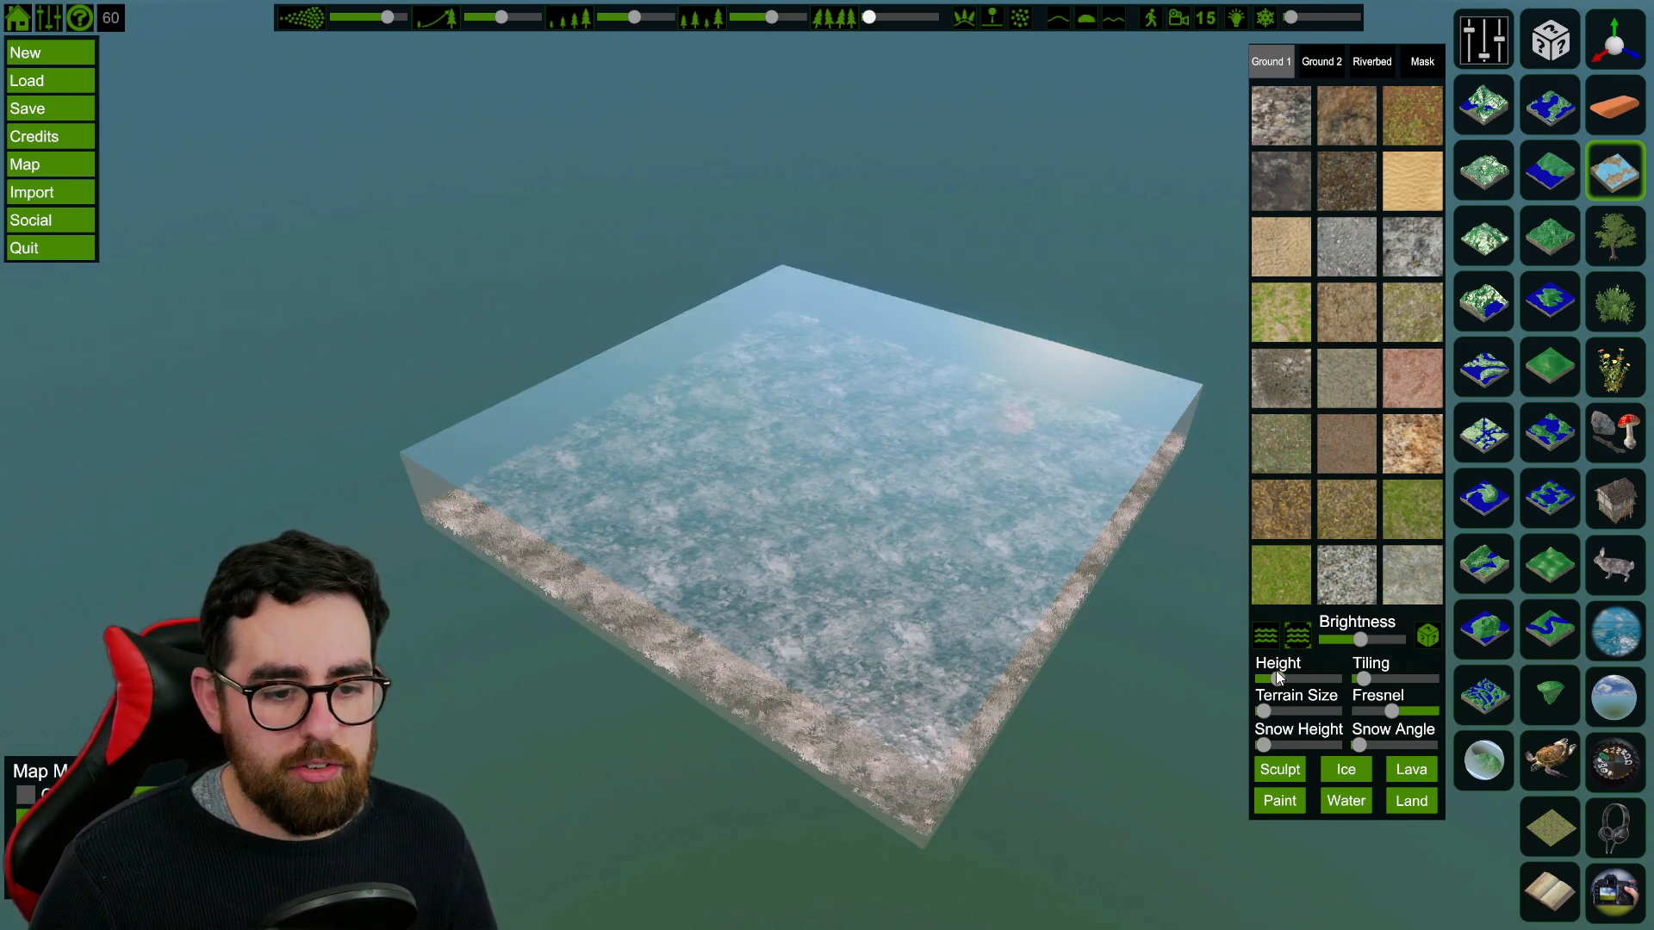
mouse_move(1280, 678)
mouse_down()
mouse_move(1326, 685)
mouse_move(1287, 681)
mouse_move(1309, 680)
mouse_up()
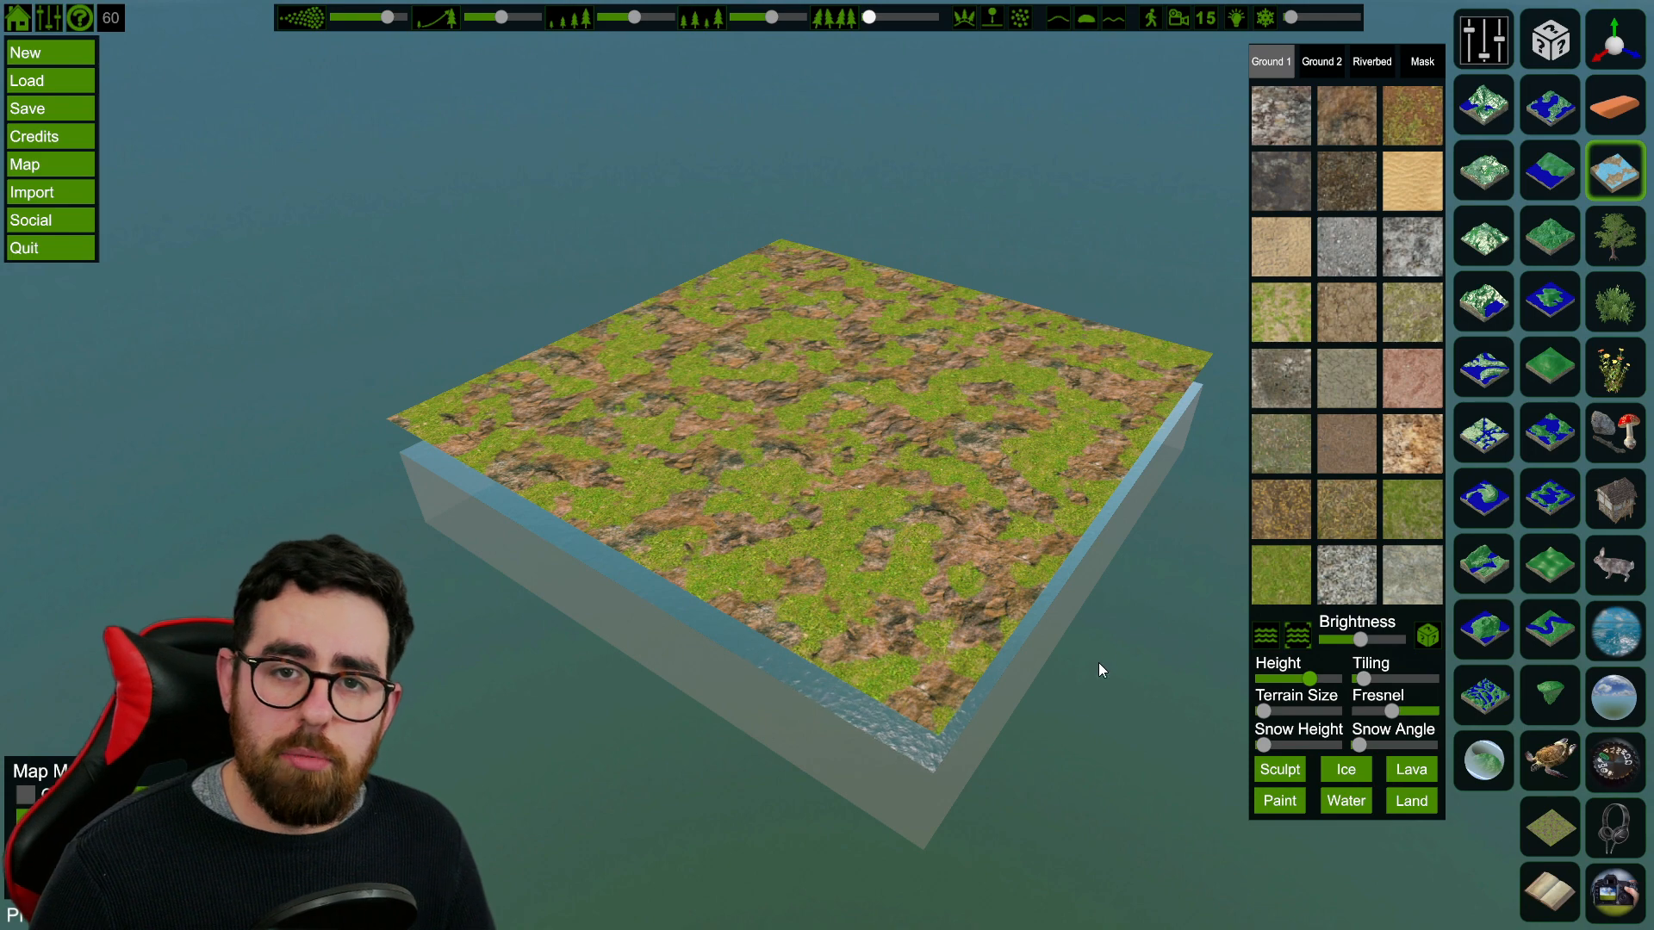
Step: Examine the flat grassy terrain and the water block beneath it from different sides and distances
key(d)
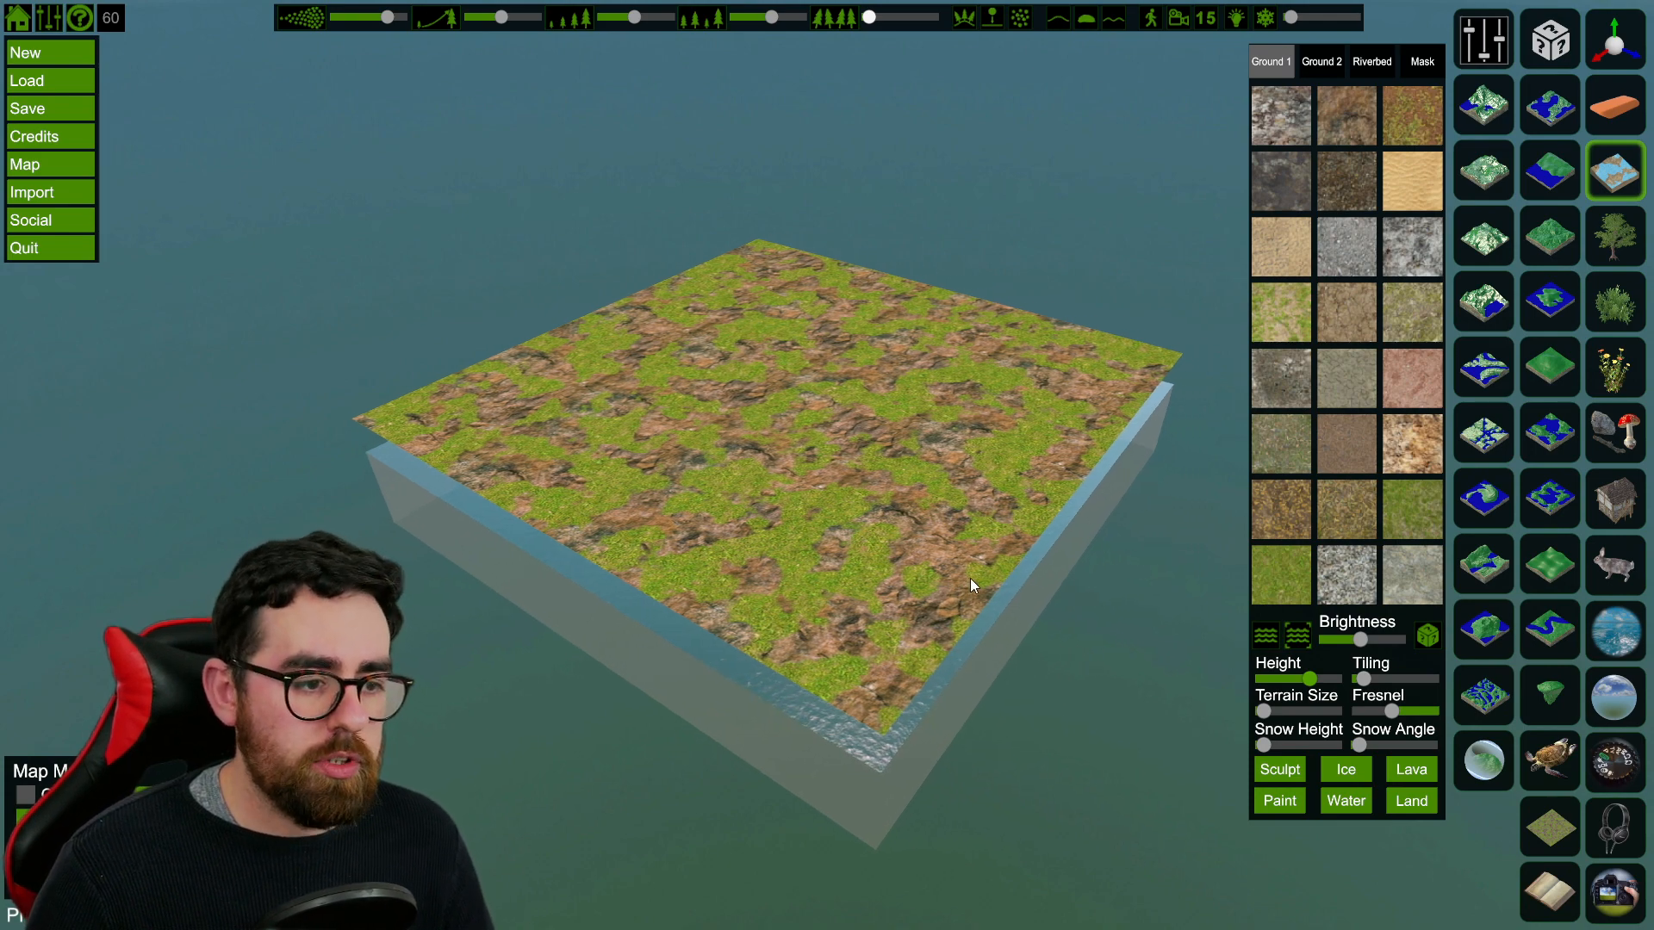
key(d)
right_drag(934, 487, 615, 399)
key(d)
key(d)
key(d)
right_drag(775, 395, 711, 397)
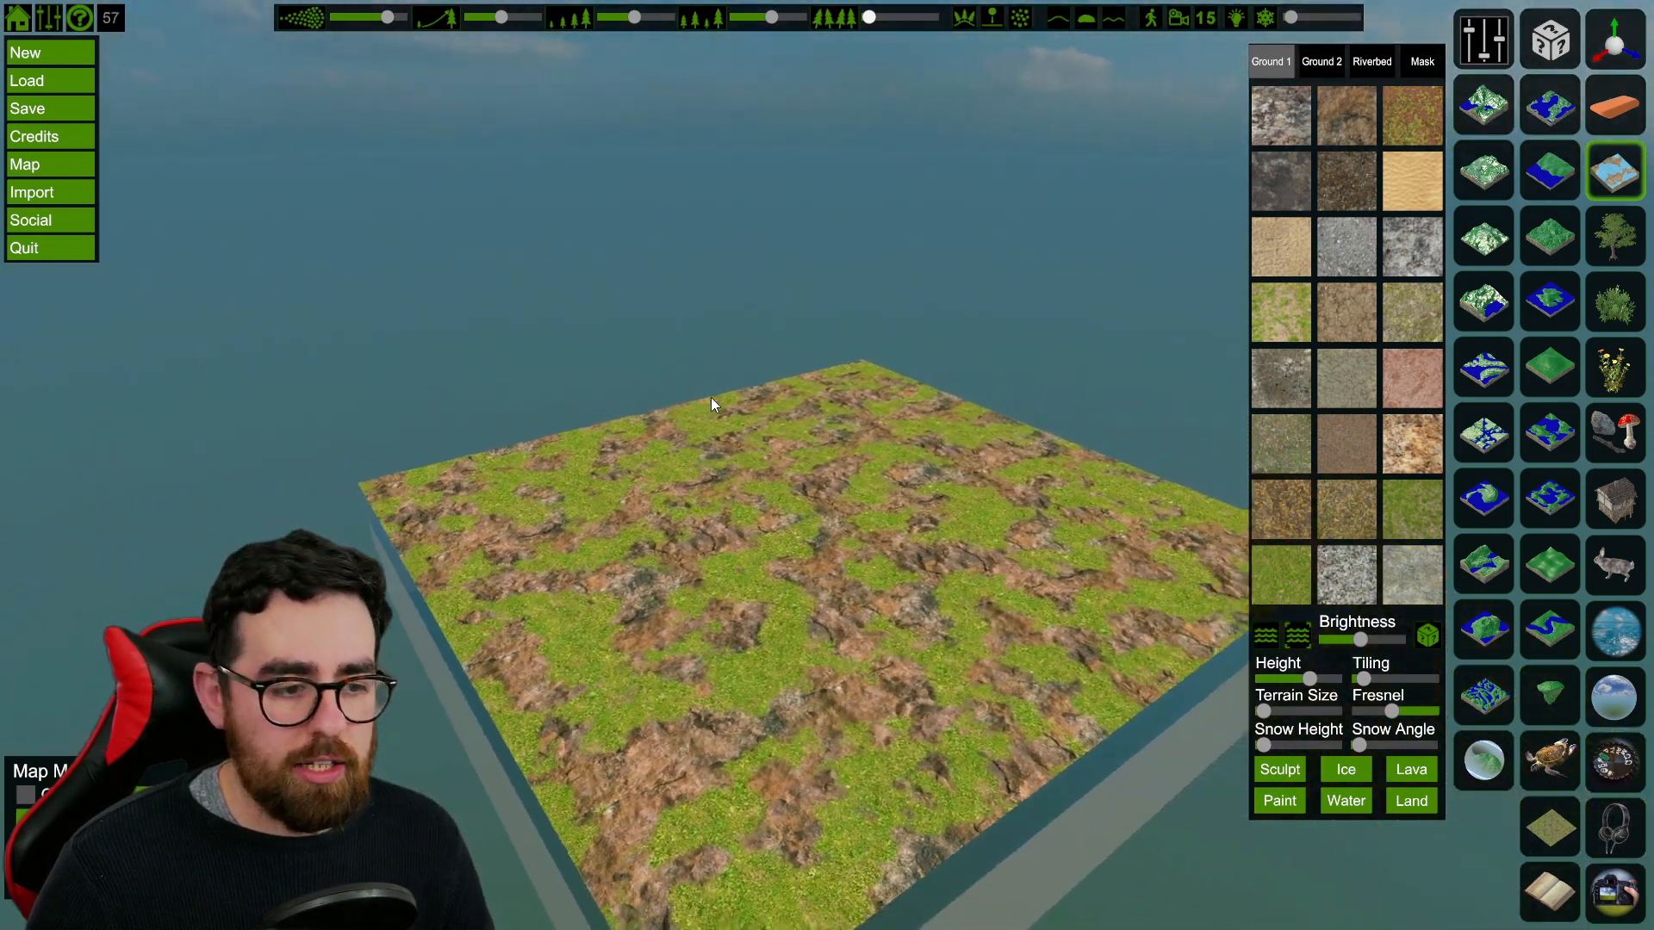
key(s)
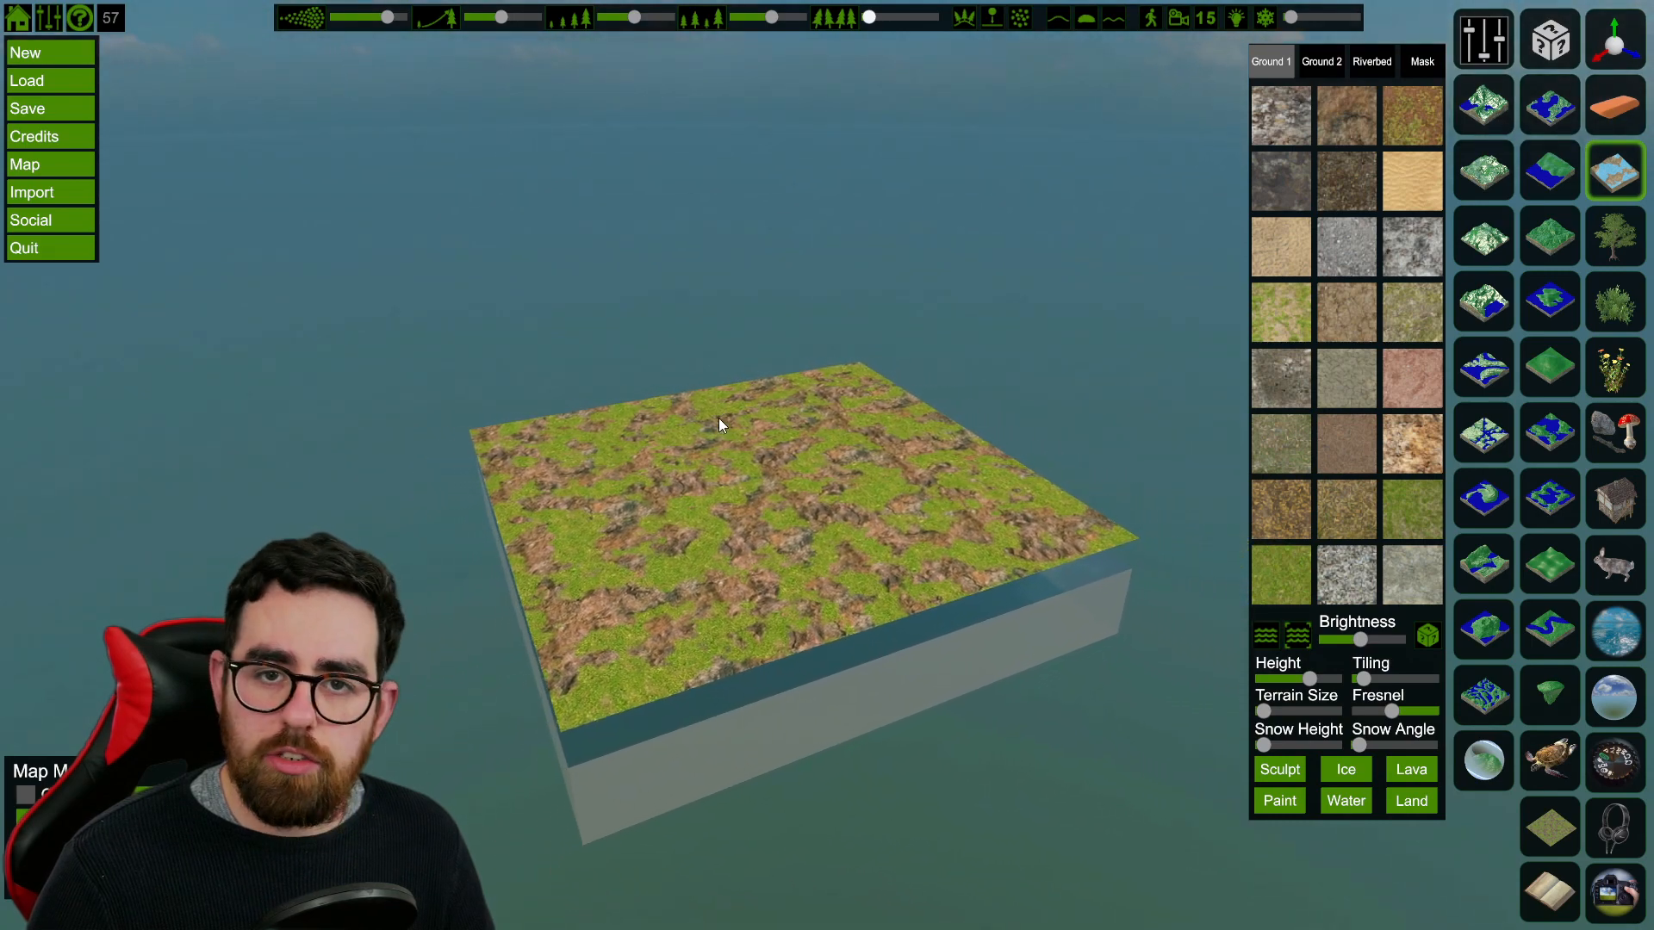
Step: Set both Ground 1 and Ground 2 of the flat terrain to green grass textures
key(w)
key(a)
right_drag(765, 436, 806, 441)
right_drag(642, 517, 733, 519)
key(a)
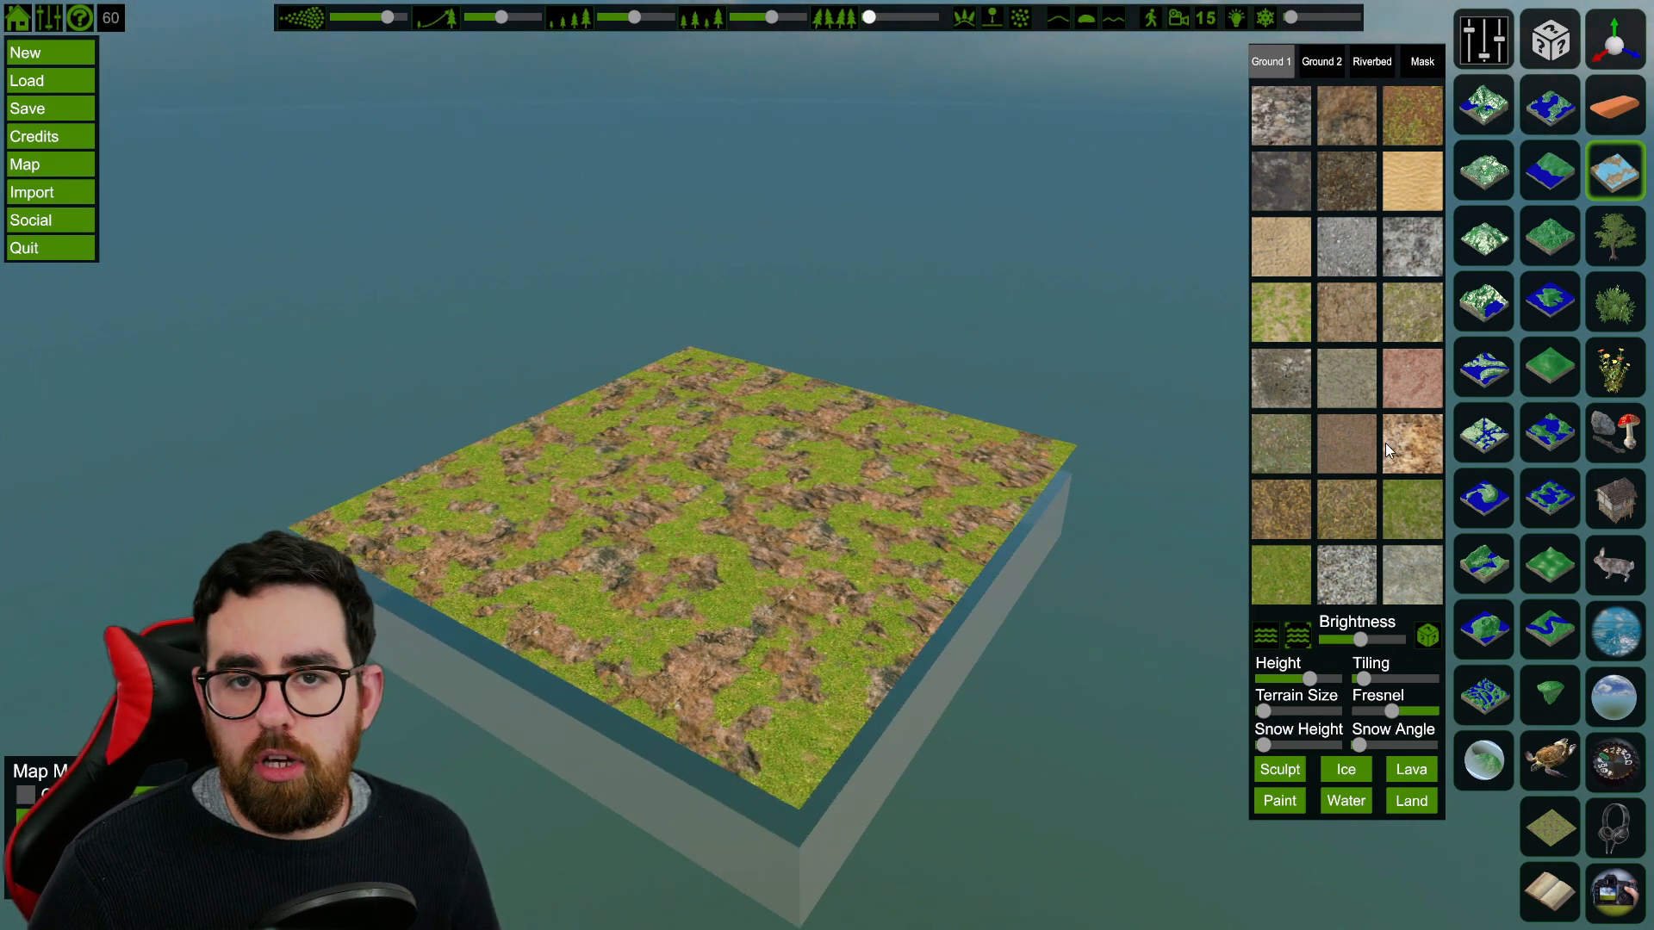
click(1399, 518)
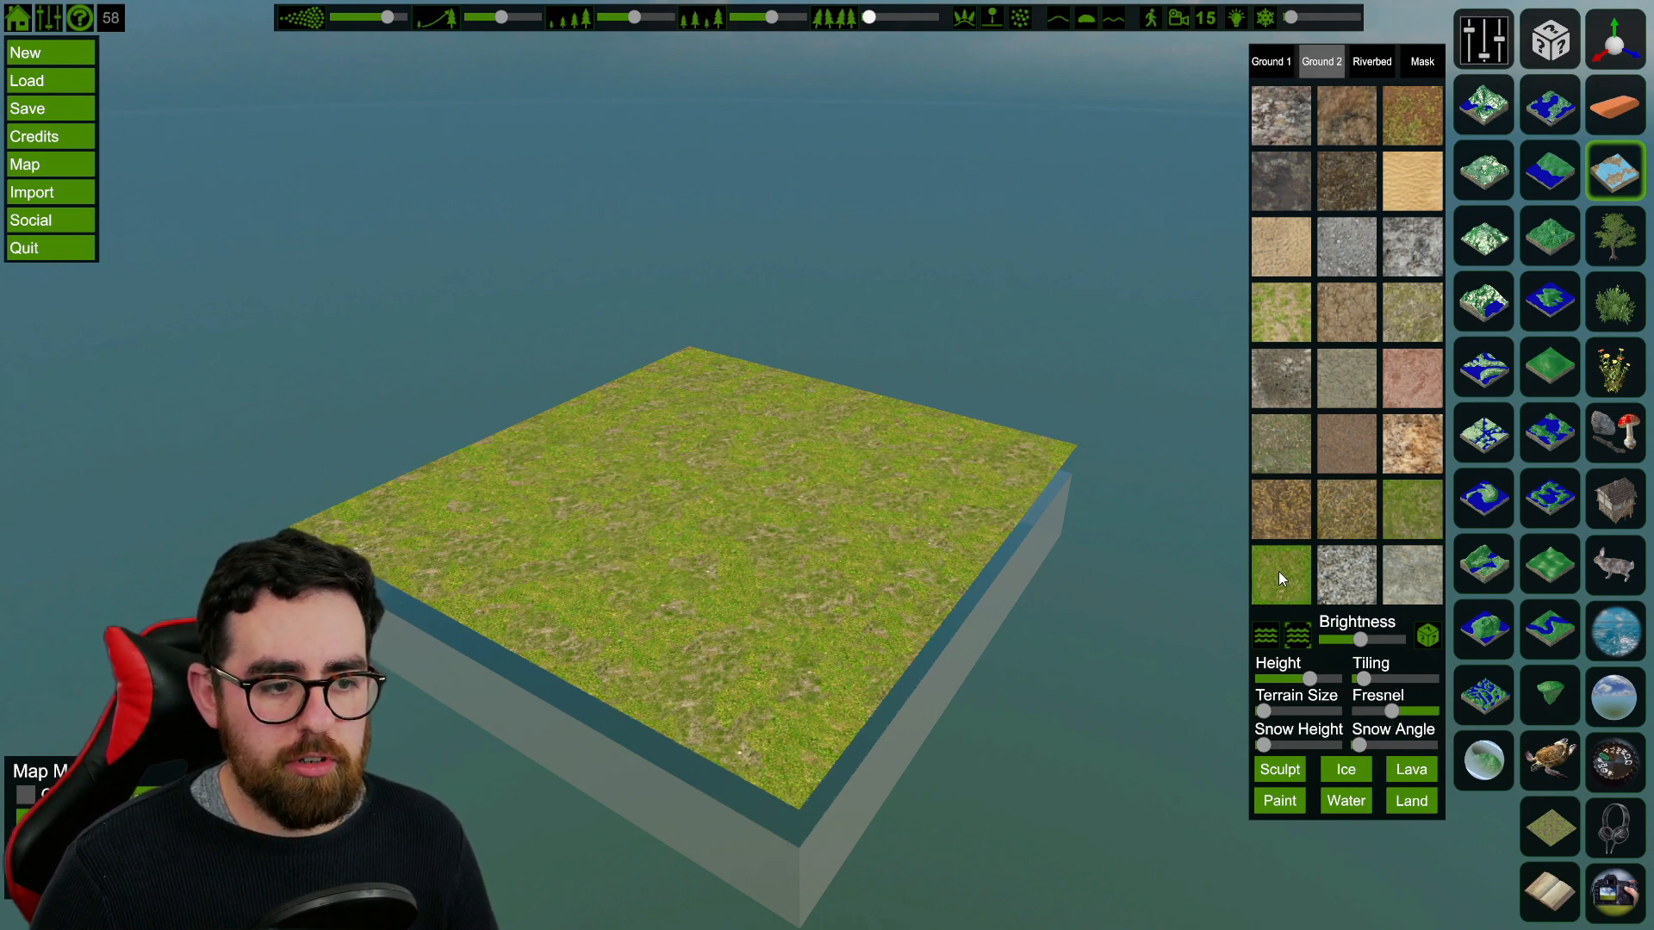
right_drag(518, 560, 580, 606)
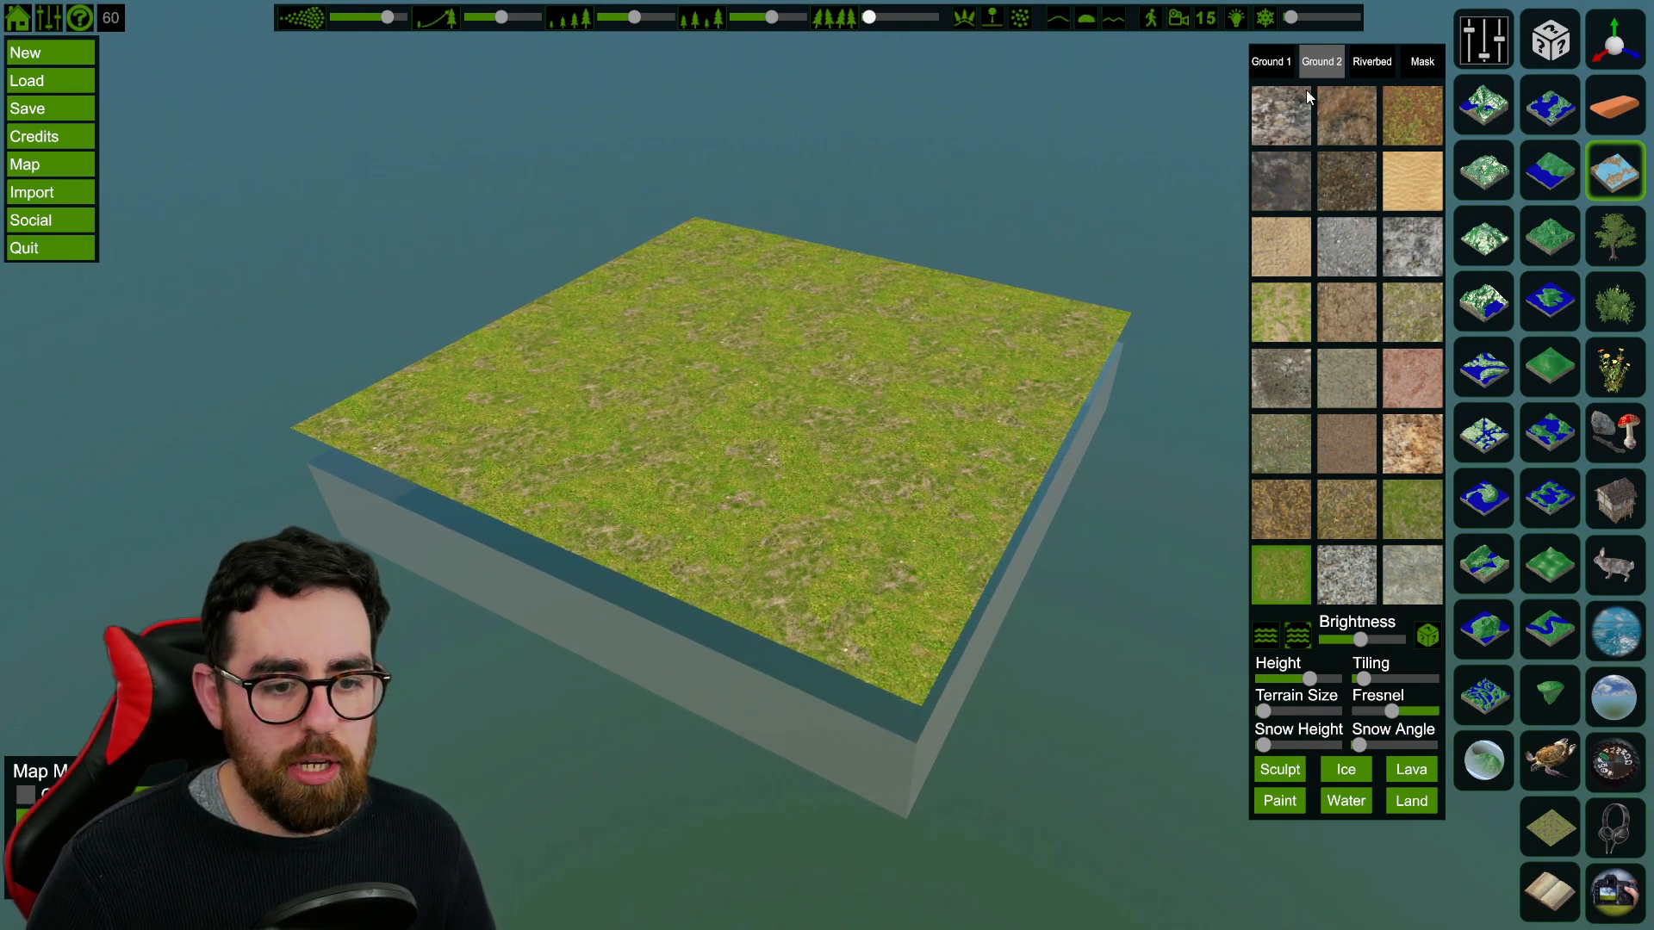
Step: Try cracked brown dirt and grey stone textures on Ground 2 and return it to the green grass texture
click(1345, 315)
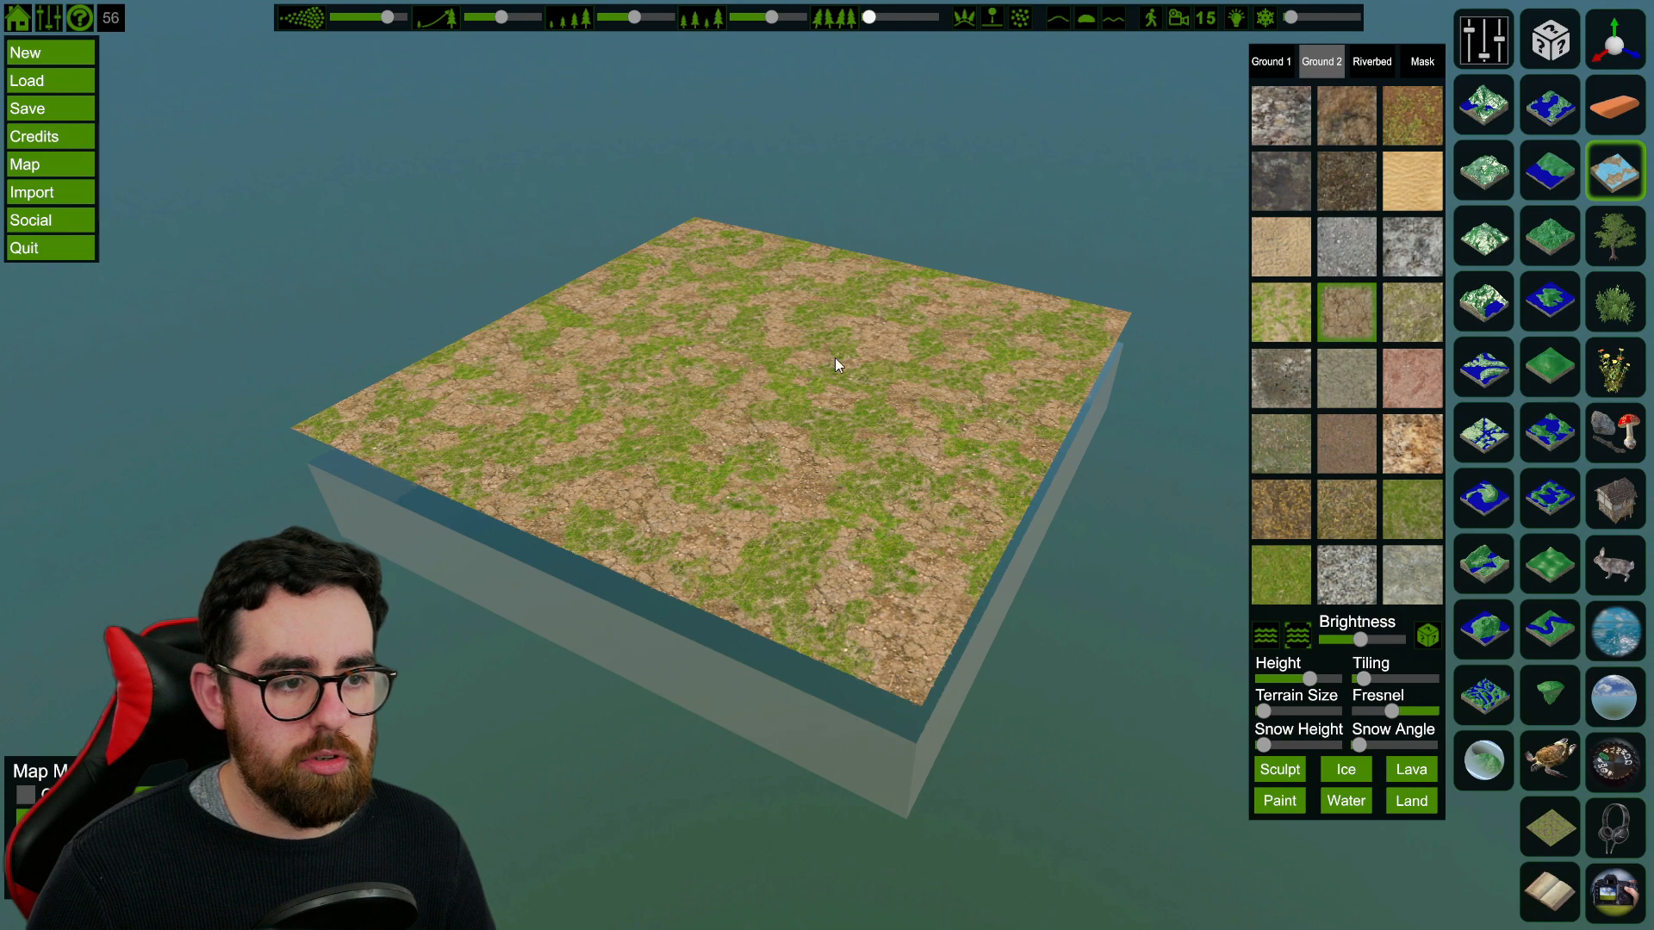
click(1366, 509)
click(1385, 597)
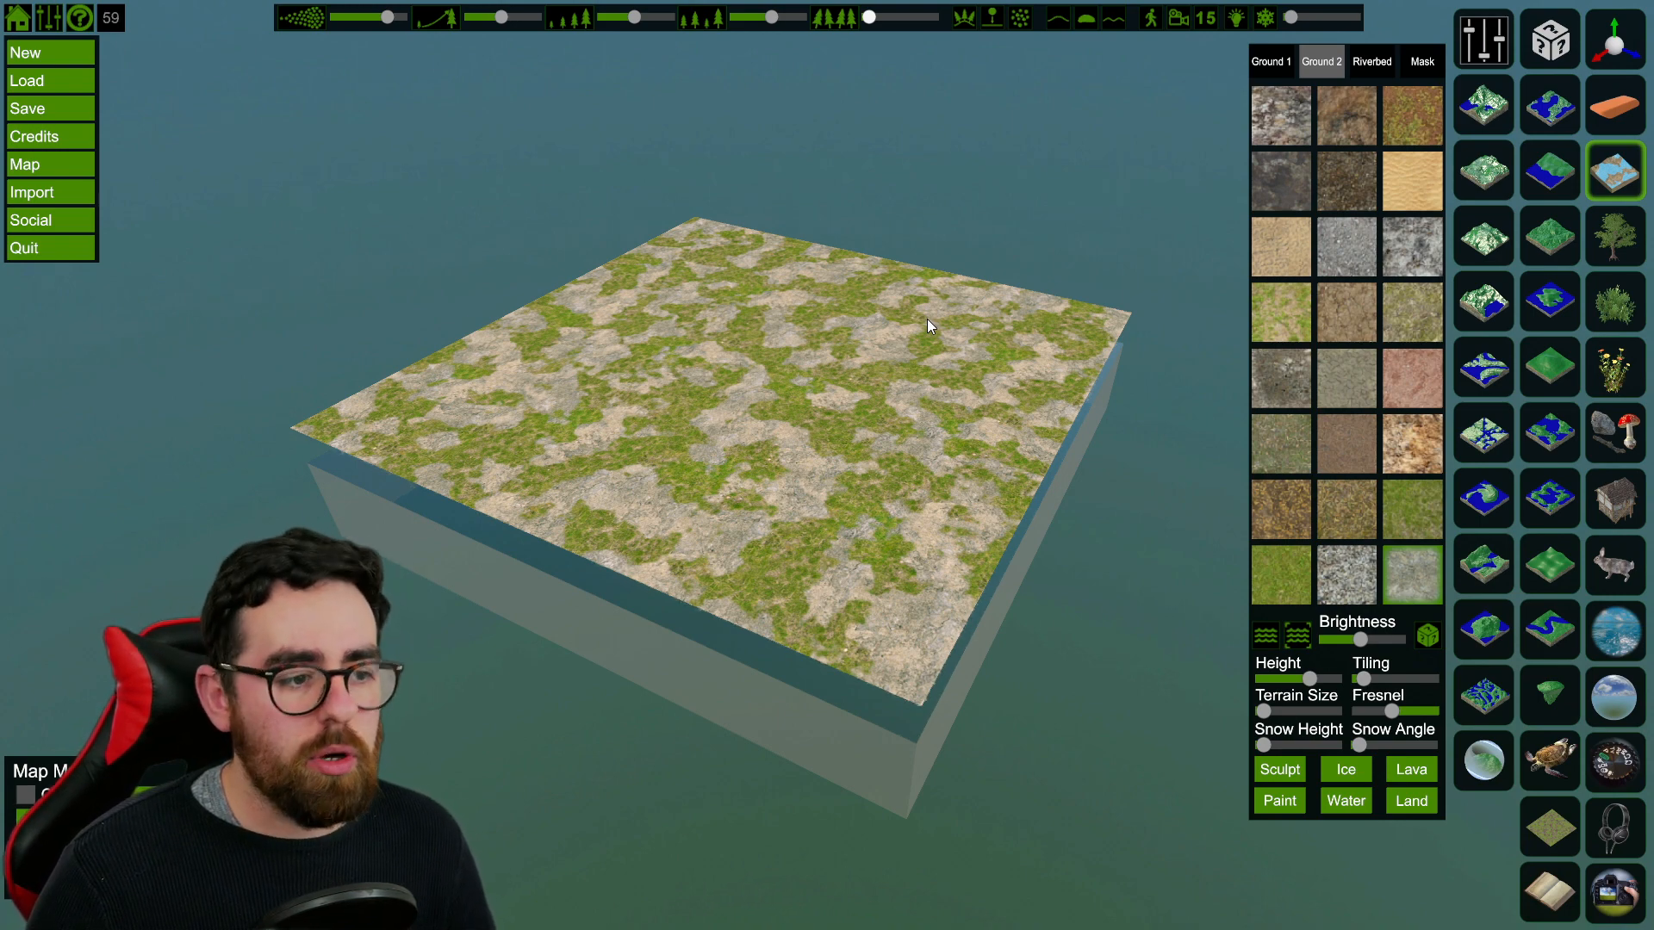
click(1281, 568)
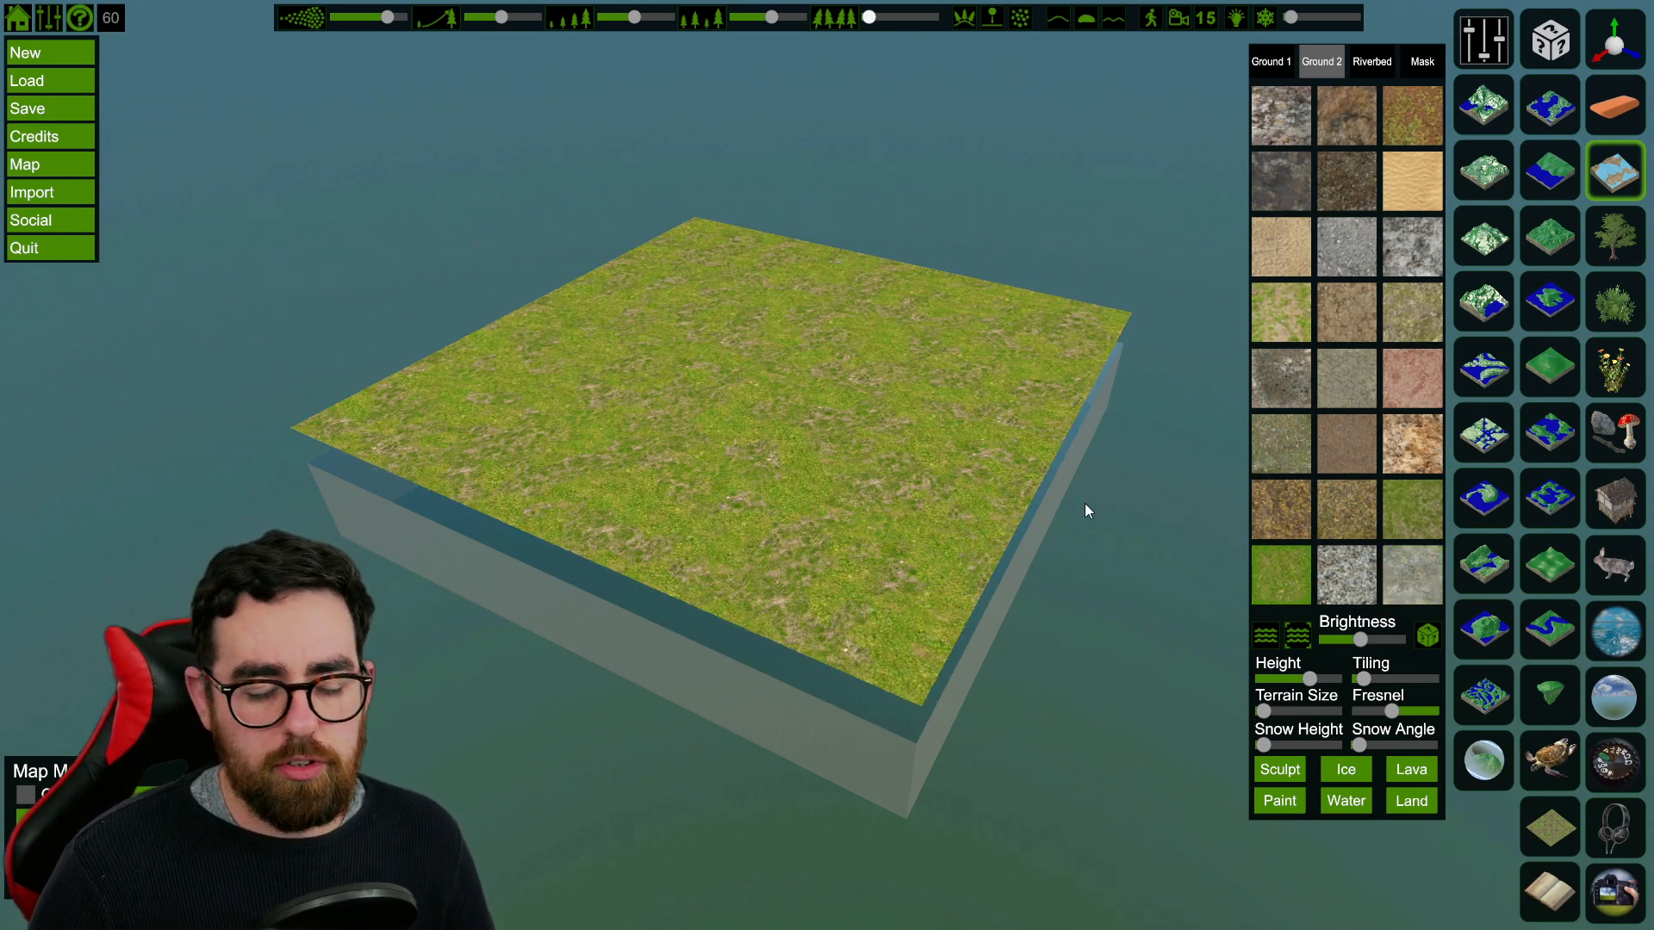
Step: Lower the terrain below the water to give the Riverbed a pale sand texture, and raise Height back above the surface
click(1371, 61)
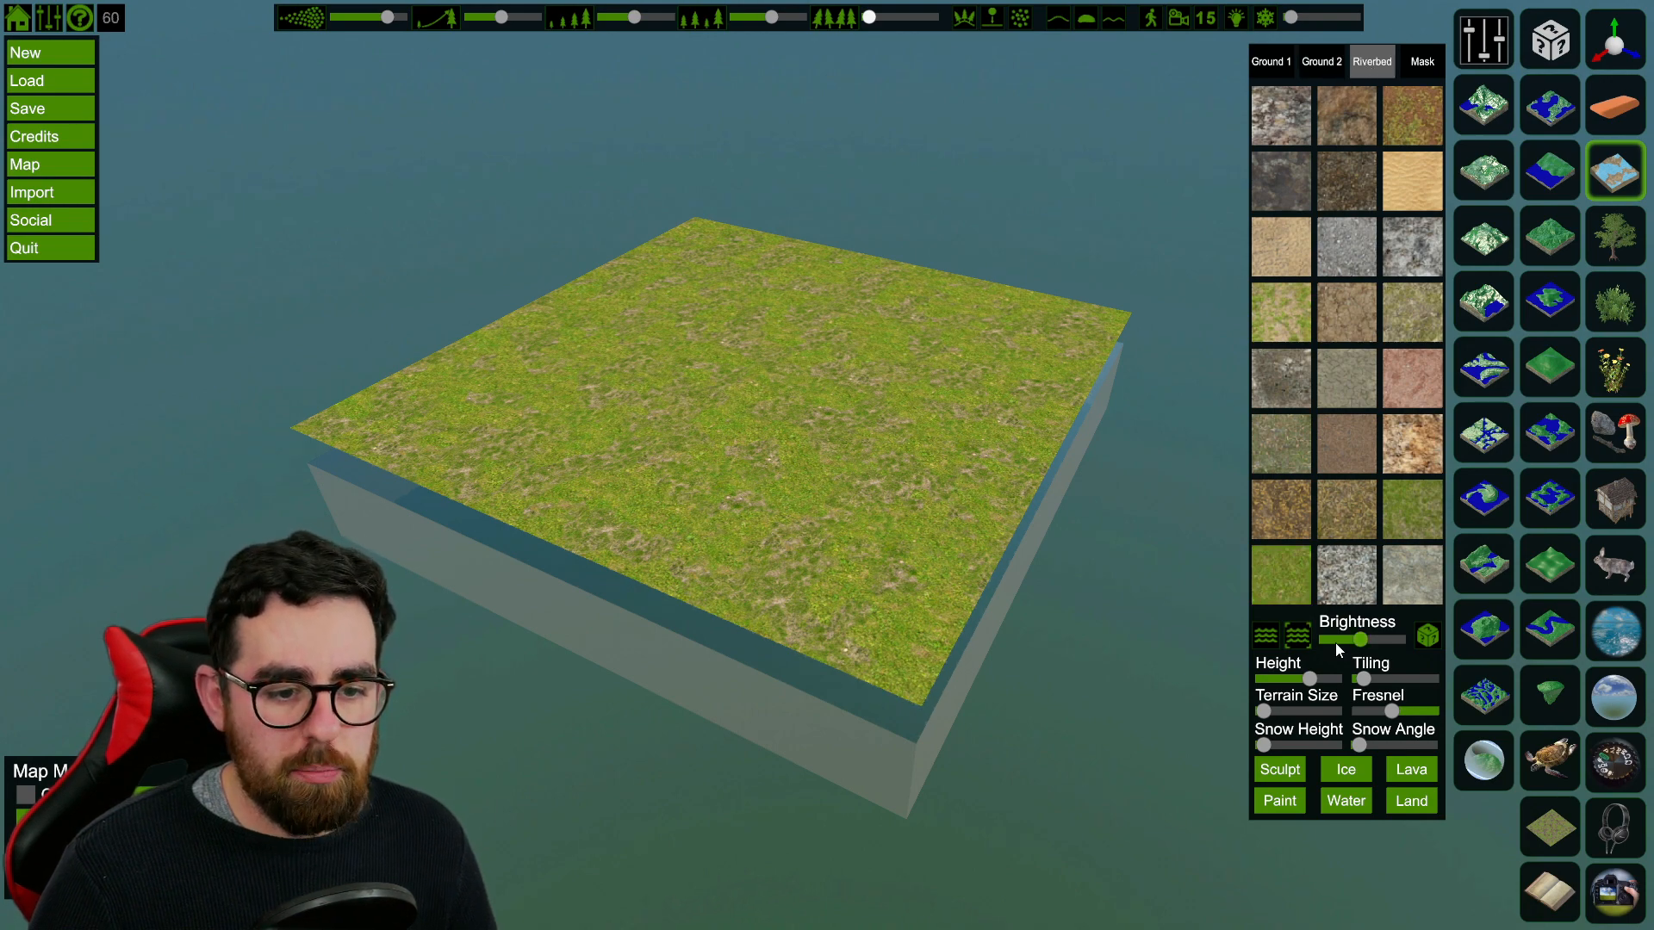
drag(1309, 680, 1287, 674)
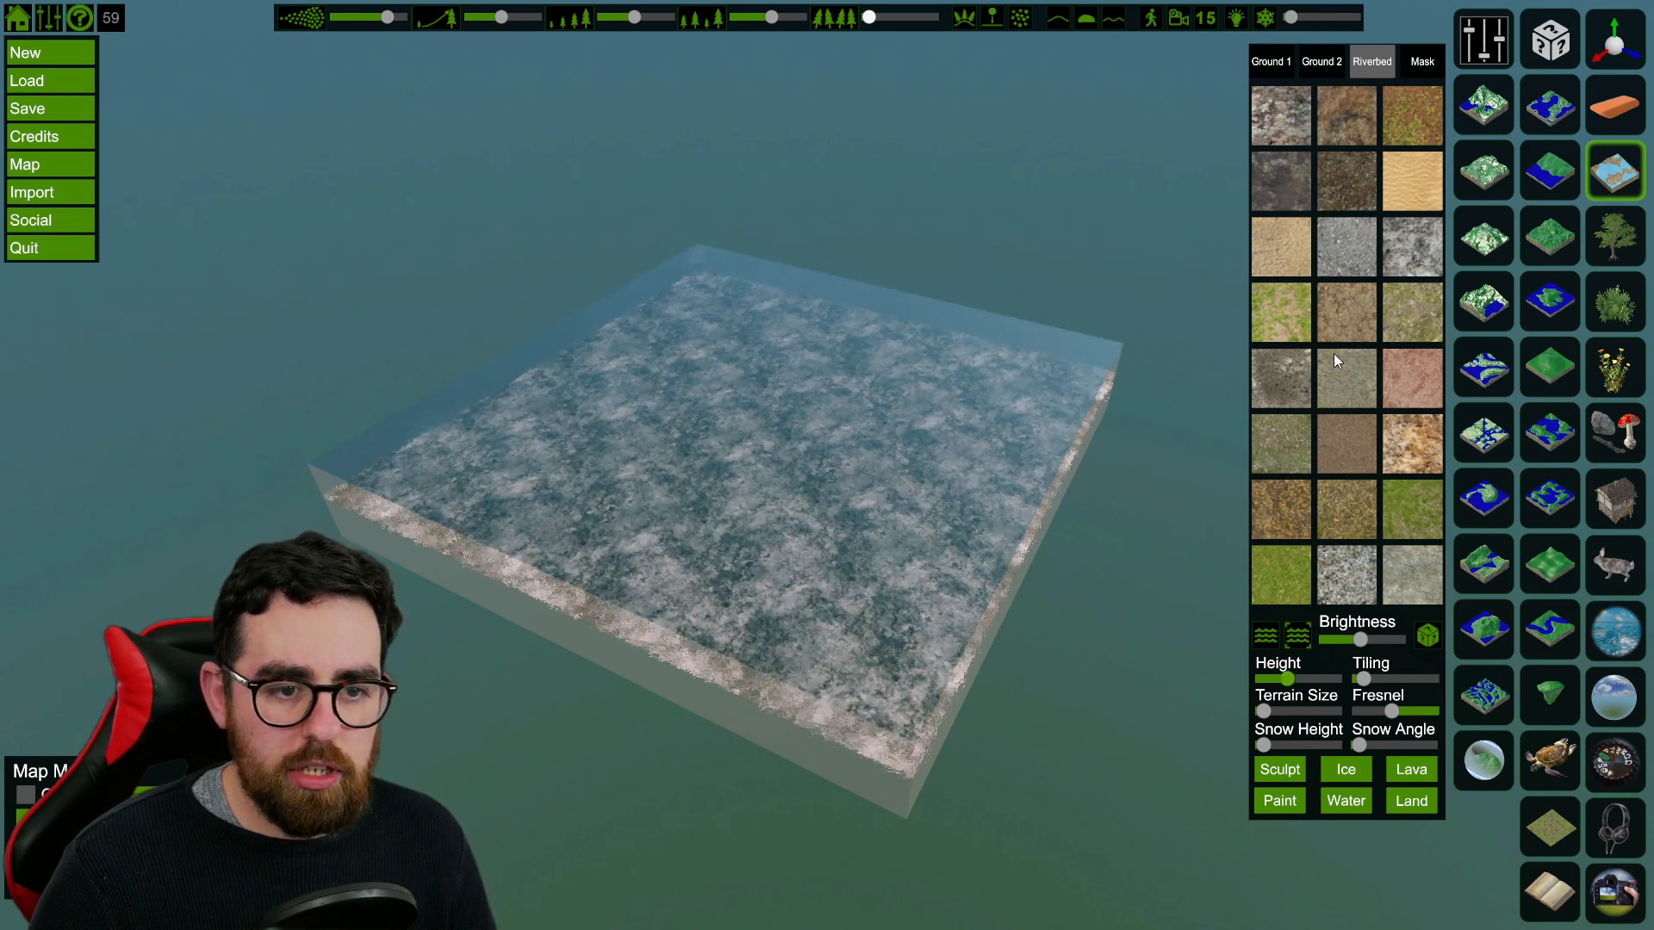
click(1294, 312)
click(1328, 293)
click(1299, 257)
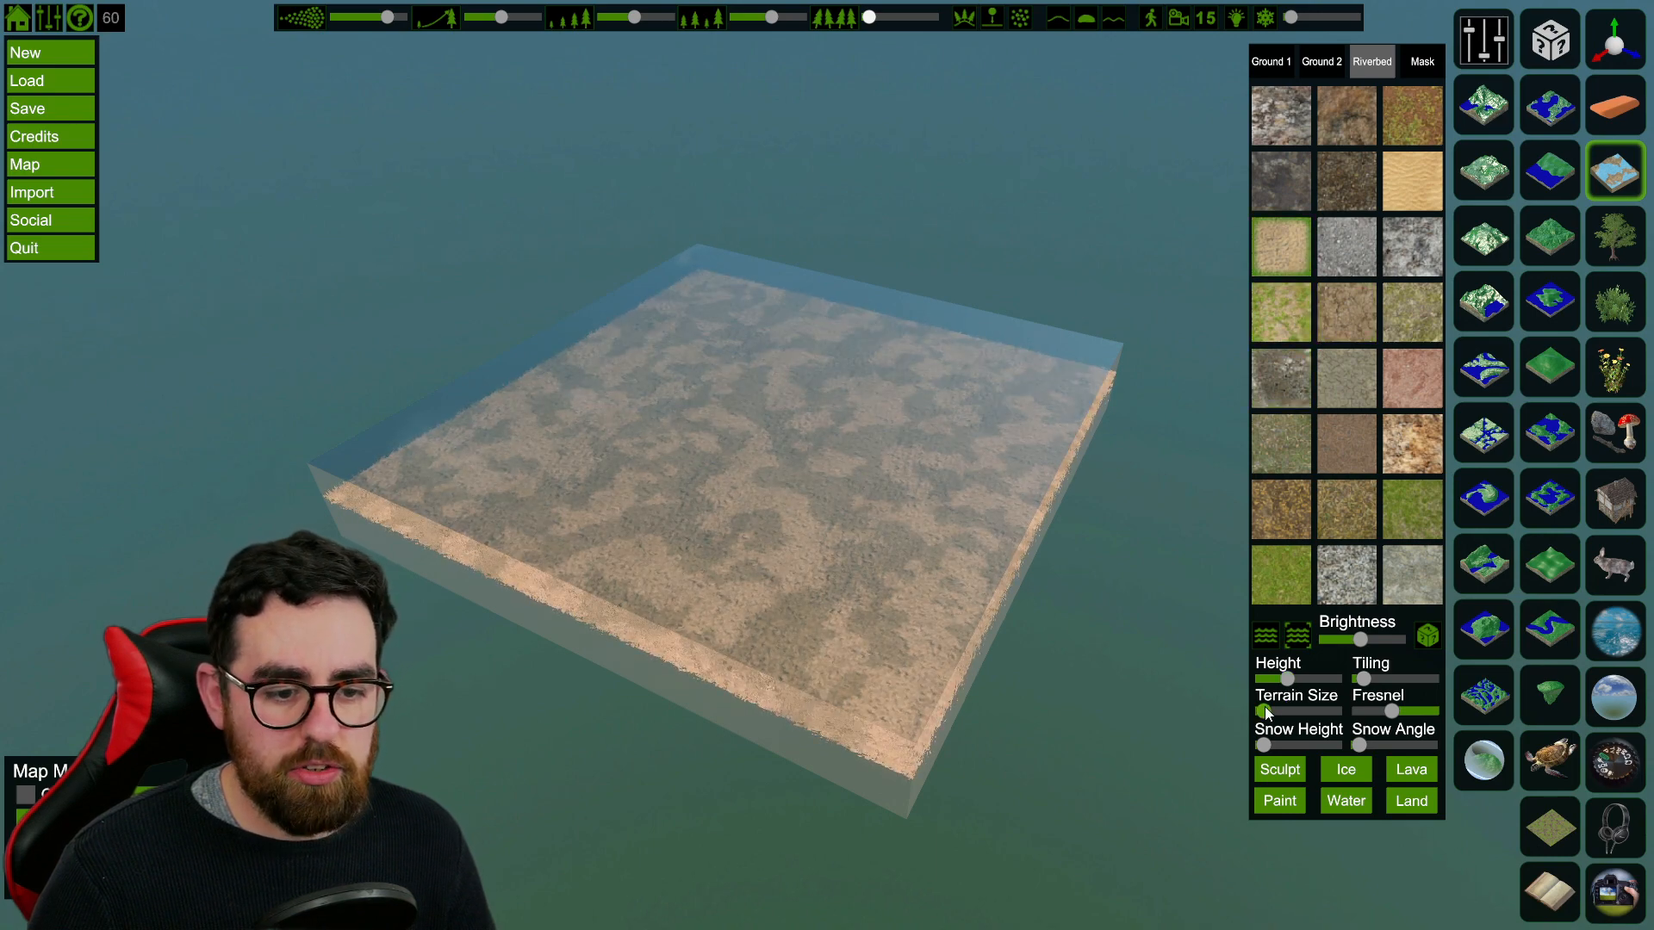
mouse_move(1287, 681)
mouse_down()
mouse_move(1316, 680)
mouse_move(1290, 680)
mouse_up()
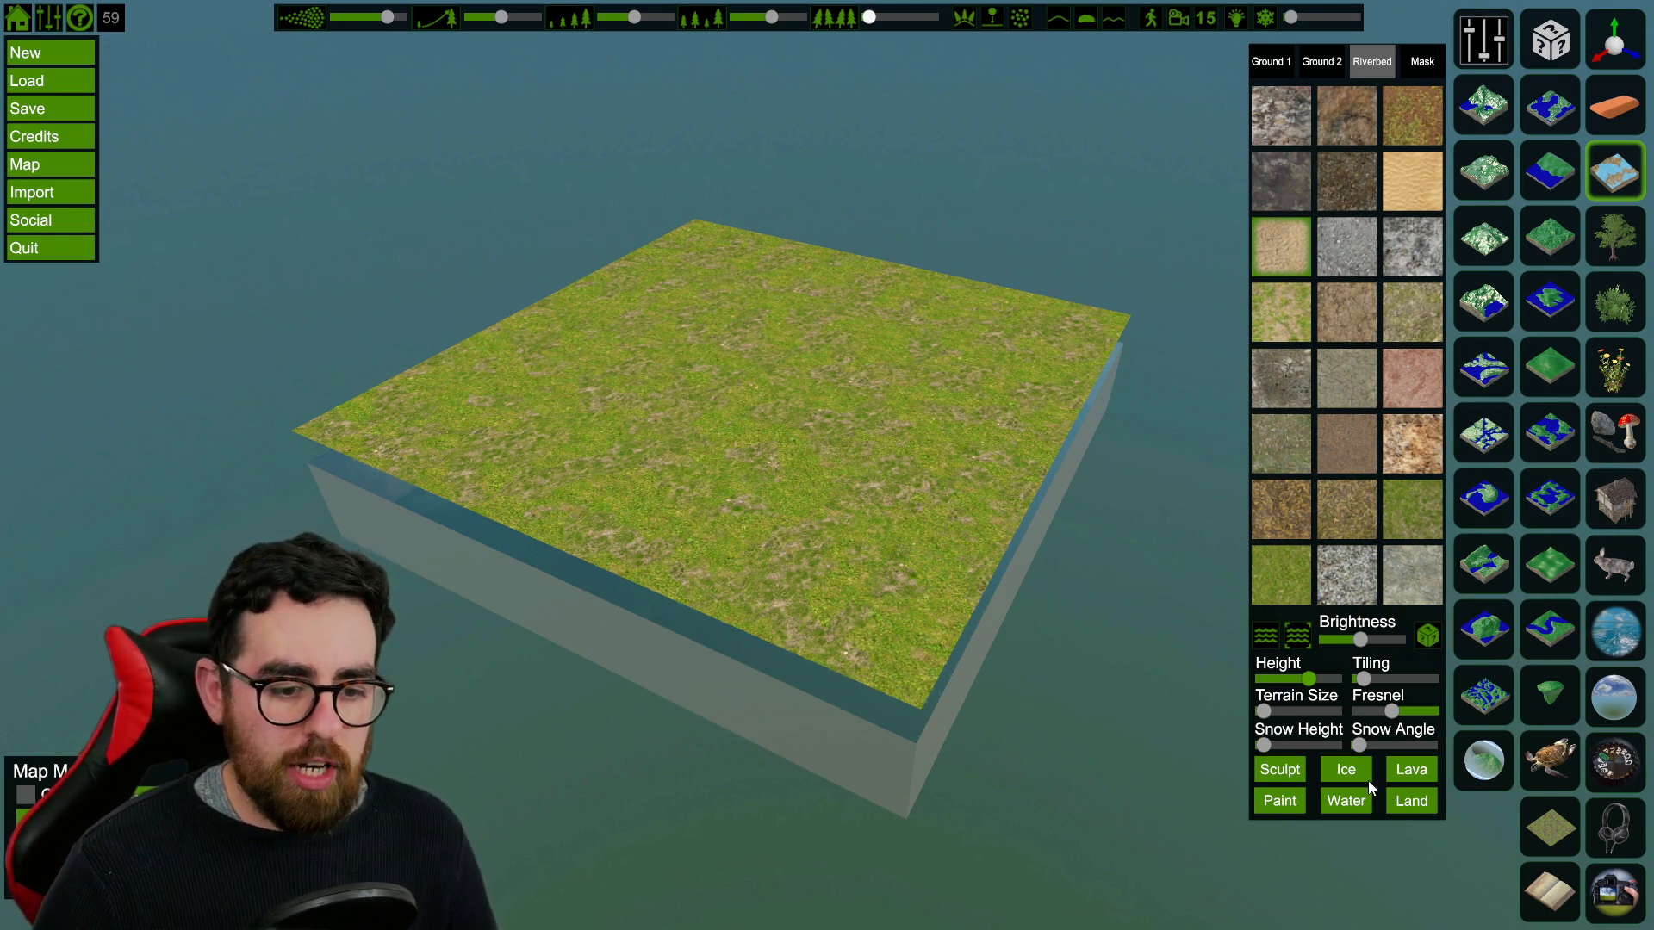
Step: With Sculpt, raise a small steep hill near the middle of the terrain and dig a hollow at its front edge
click(1278, 769)
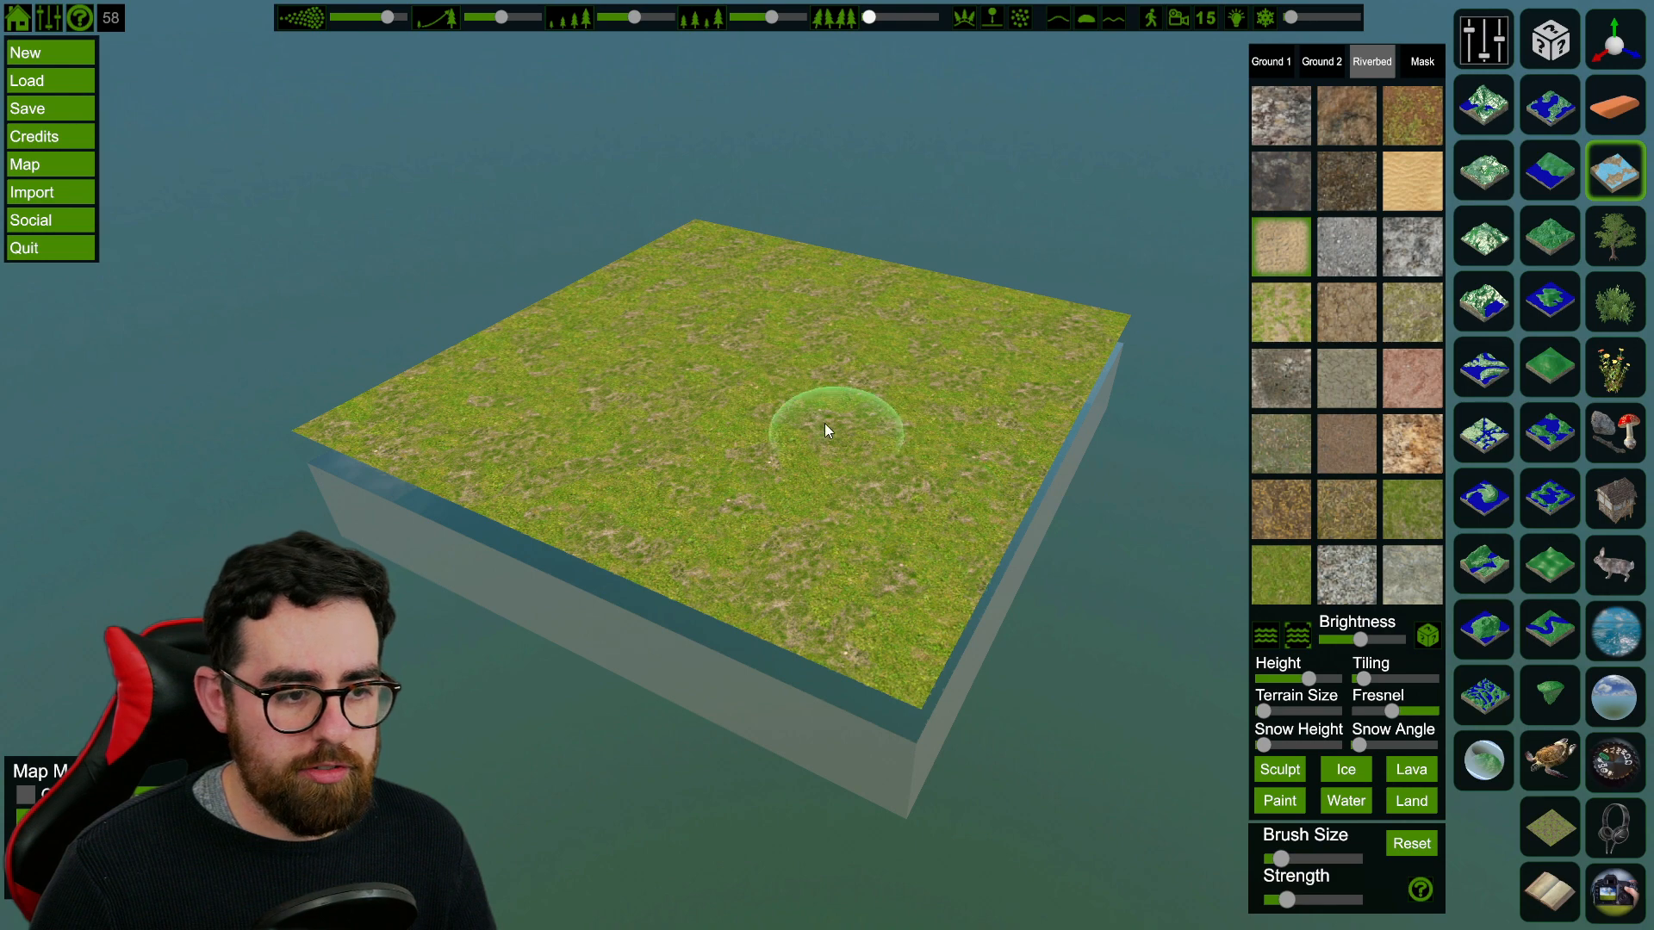
drag(726, 418, 729, 412)
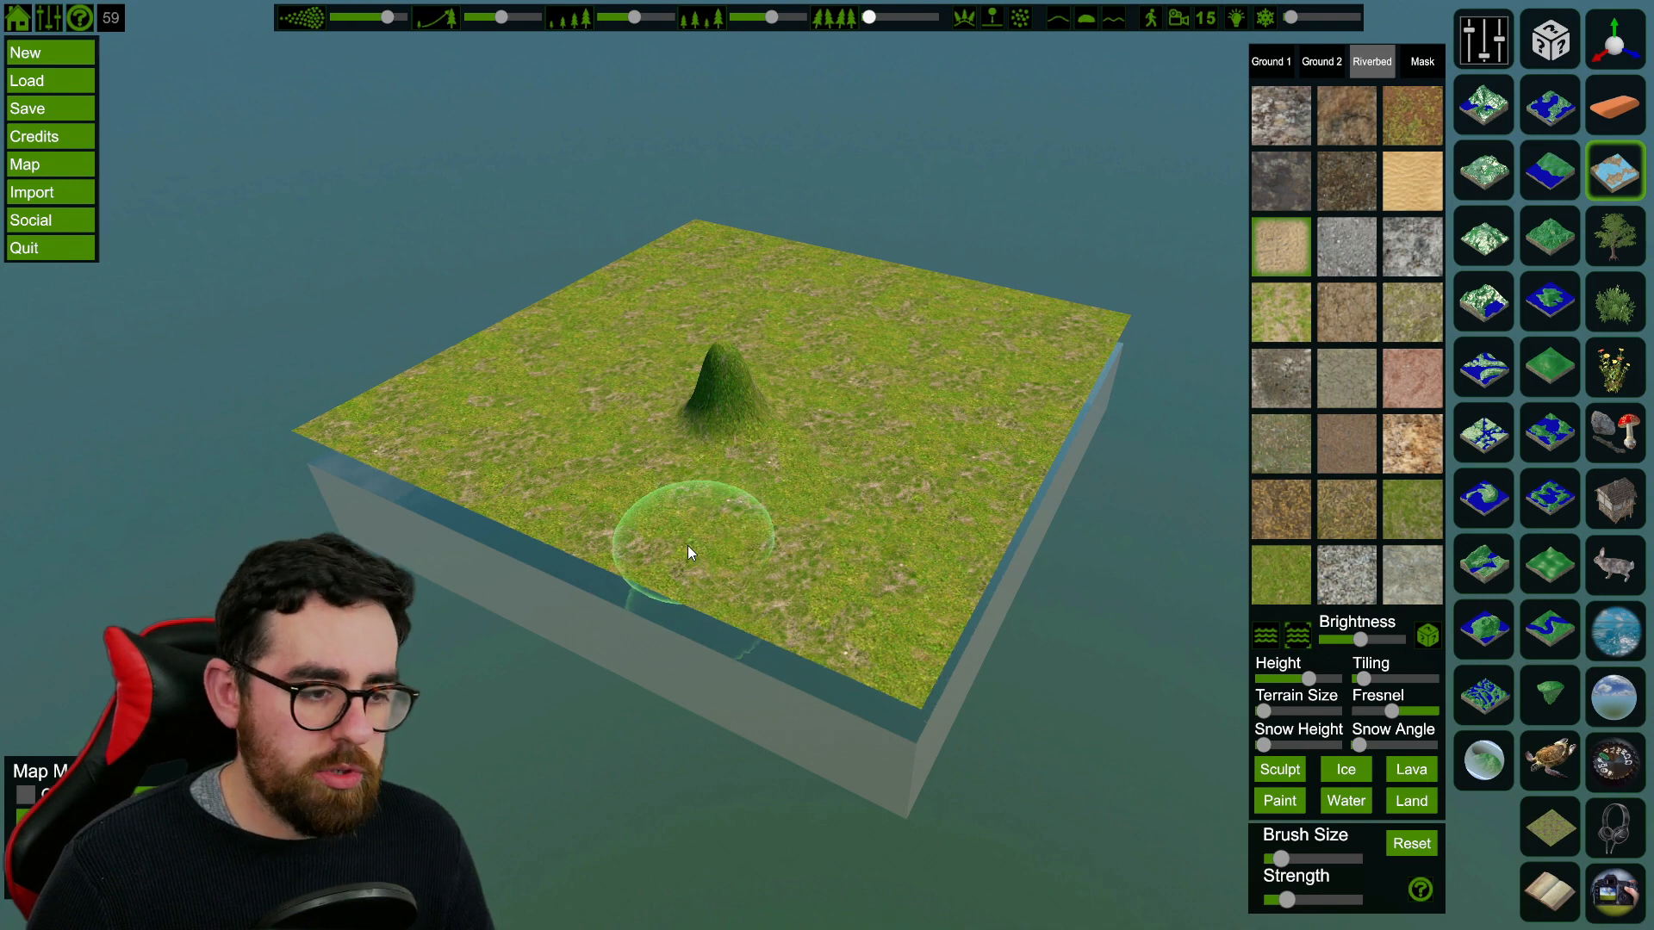
mouse_move(732, 600)
mouse_down()
mouse_move(758, 624)
mouse_move(823, 612)
mouse_up()
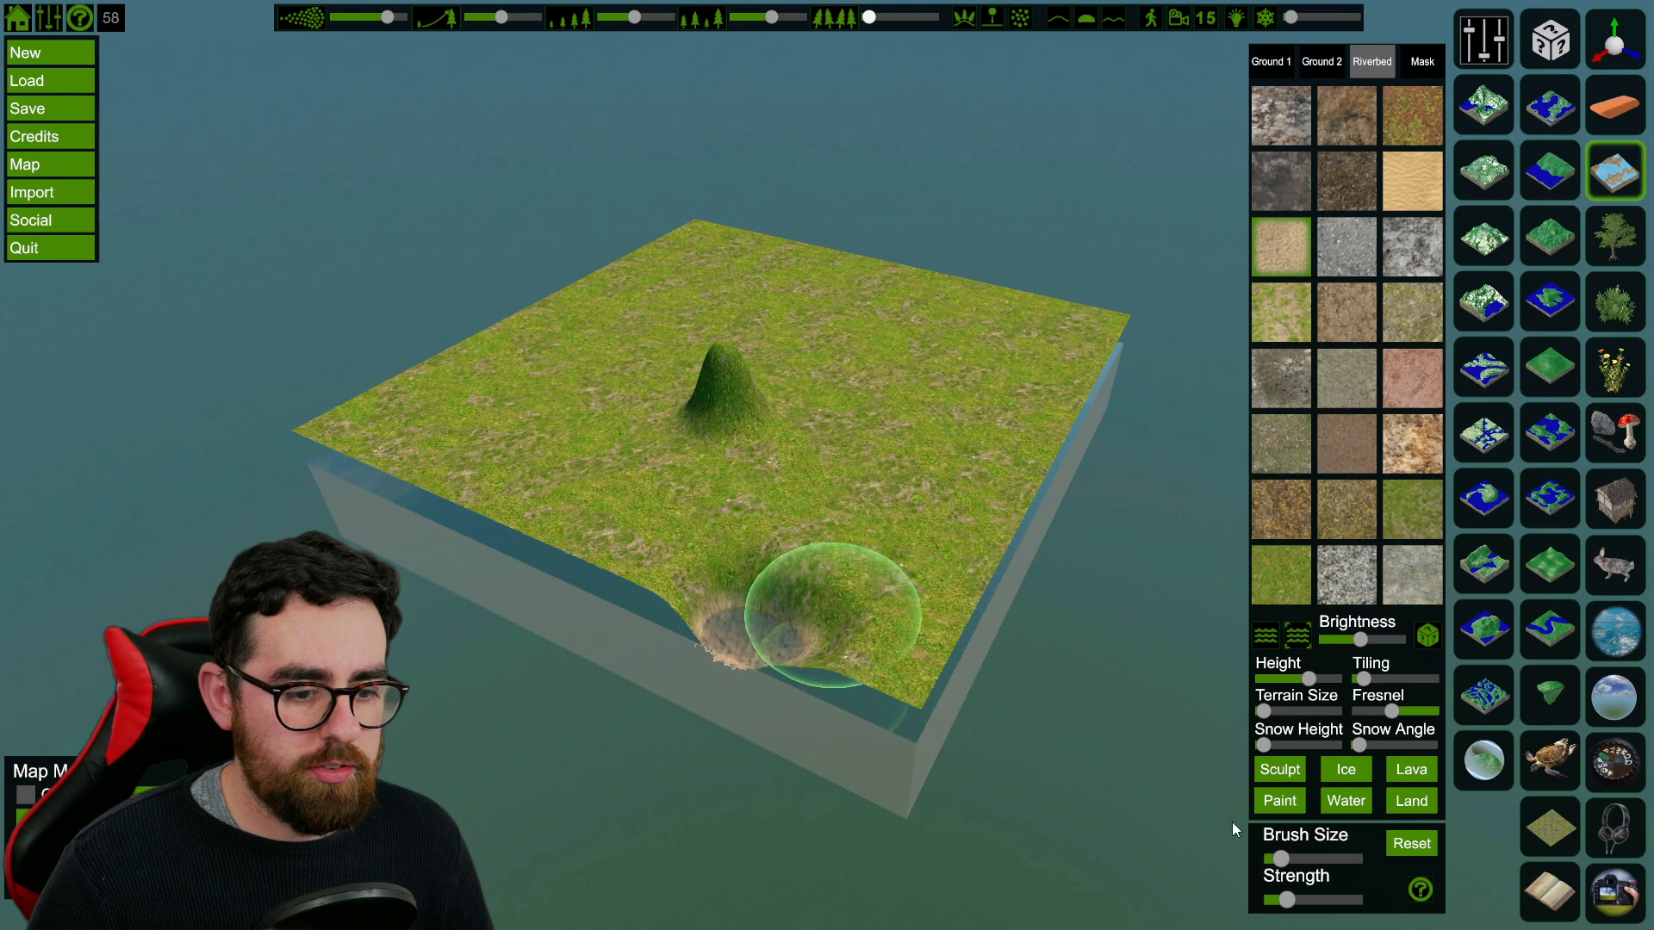
Step: Increase the sculpting Brush Size and lower the terrain's front corner into a broad, water-filled basin
drag(1280, 859, 1338, 865)
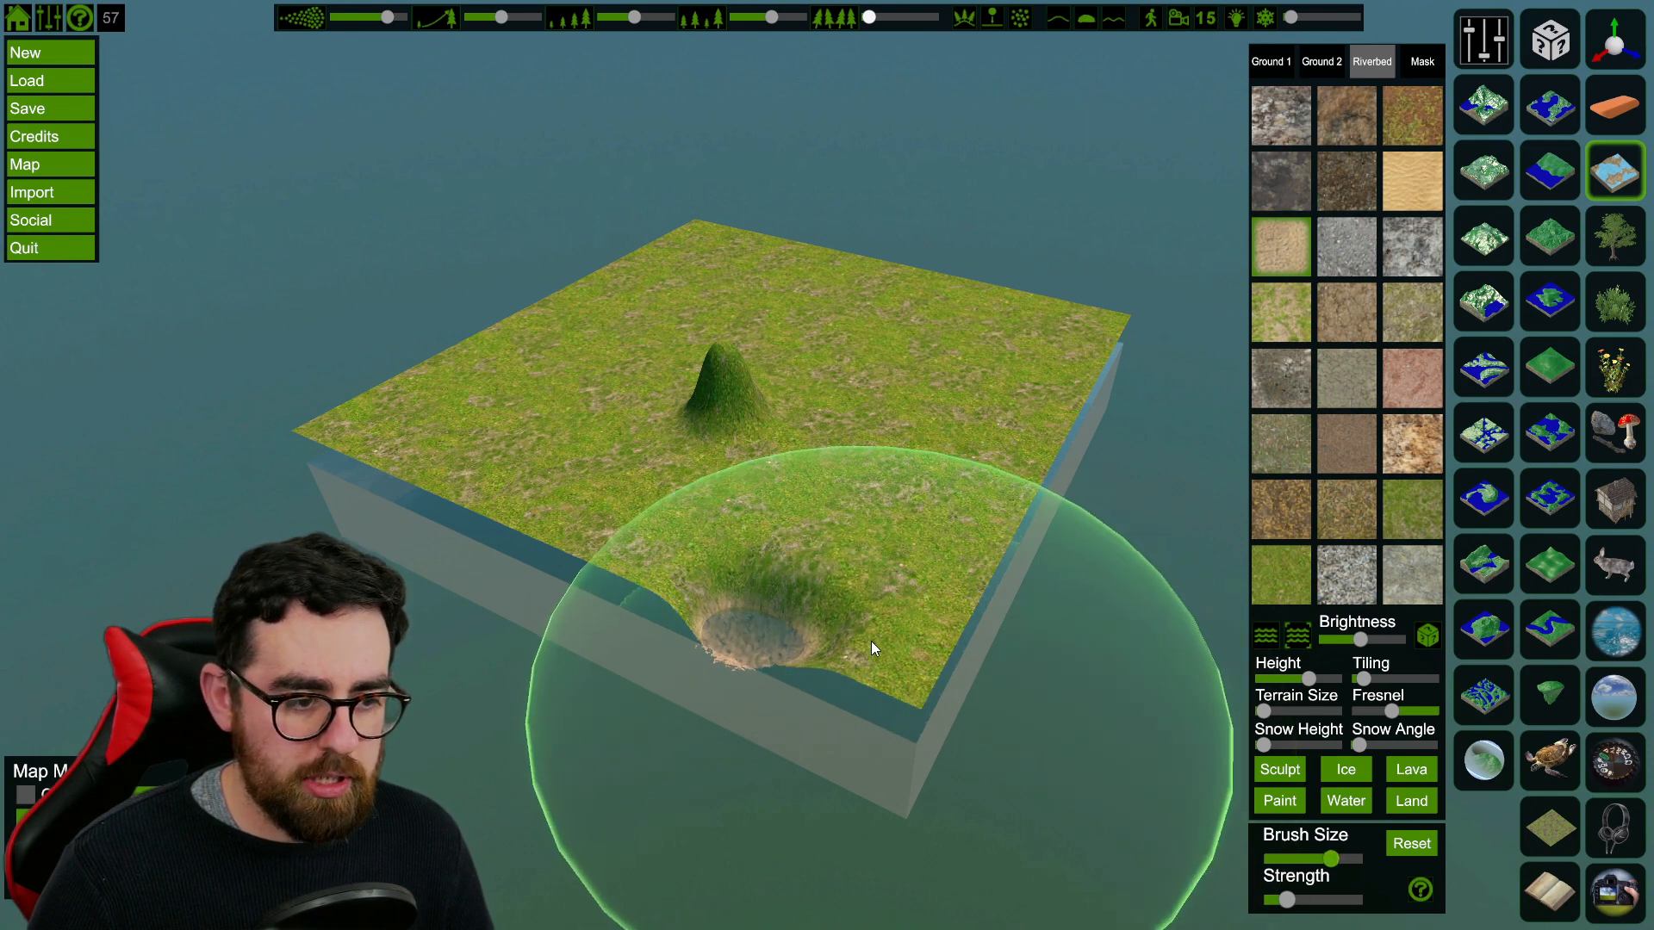
mouse_move(934, 577)
mouse_down()
mouse_move(827, 577)
mouse_move(905, 555)
mouse_move(784, 577)
mouse_move(657, 546)
mouse_move(930, 505)
mouse_move(787, 497)
mouse_move(565, 553)
mouse_up()
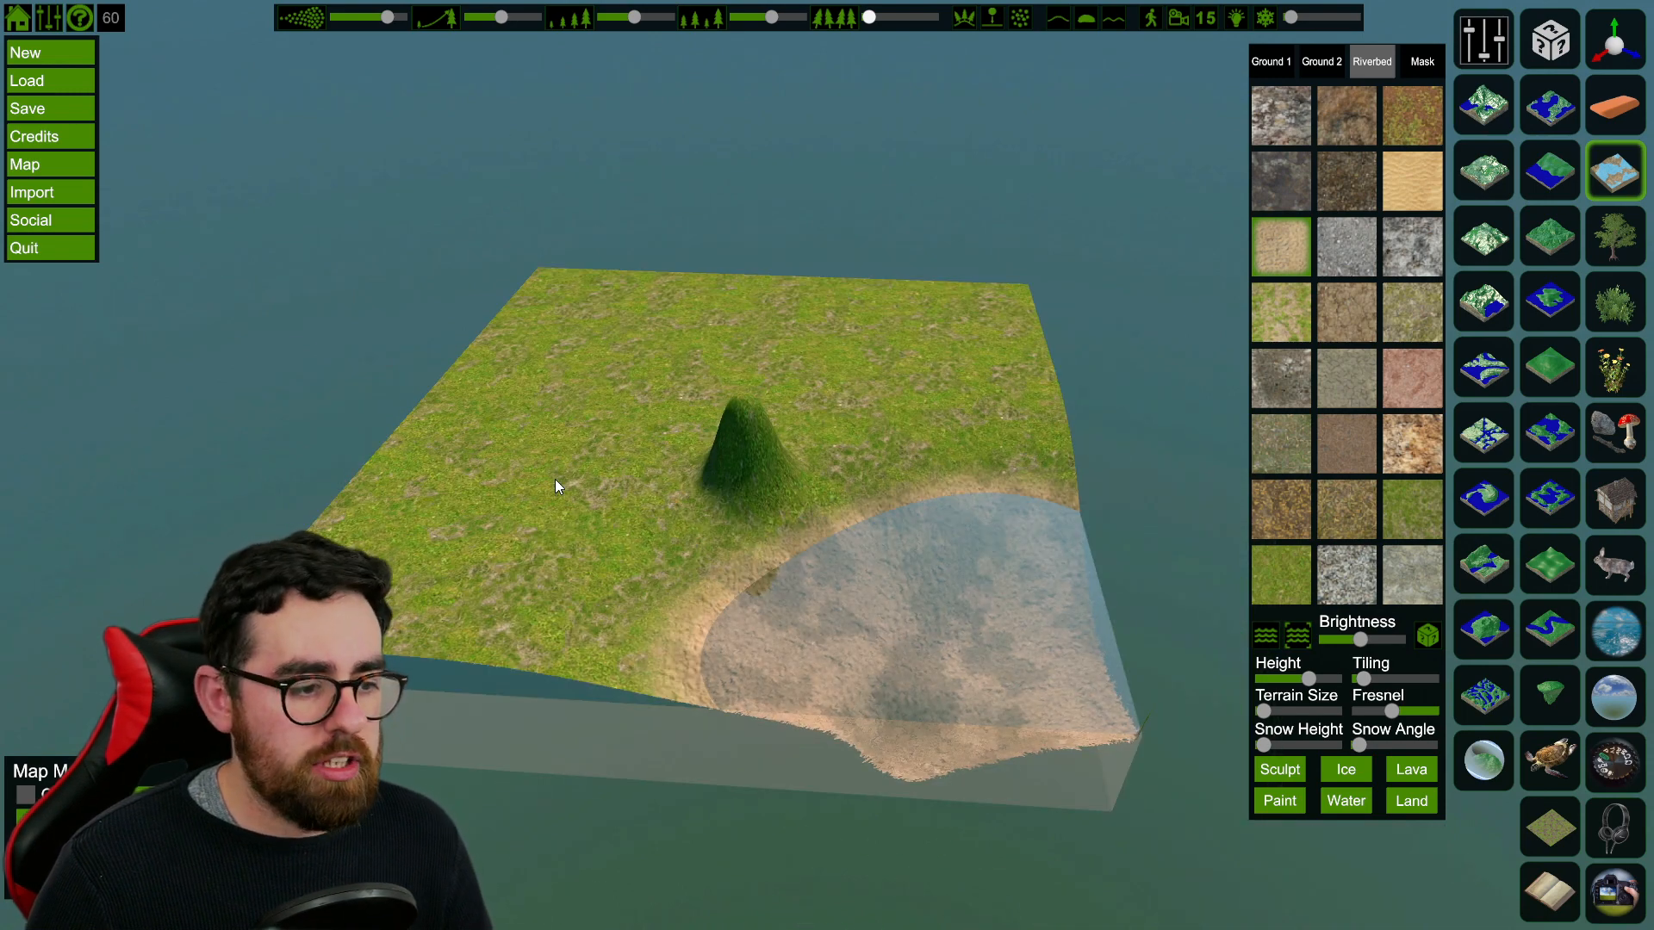
right_drag(555, 479, 546, 429)
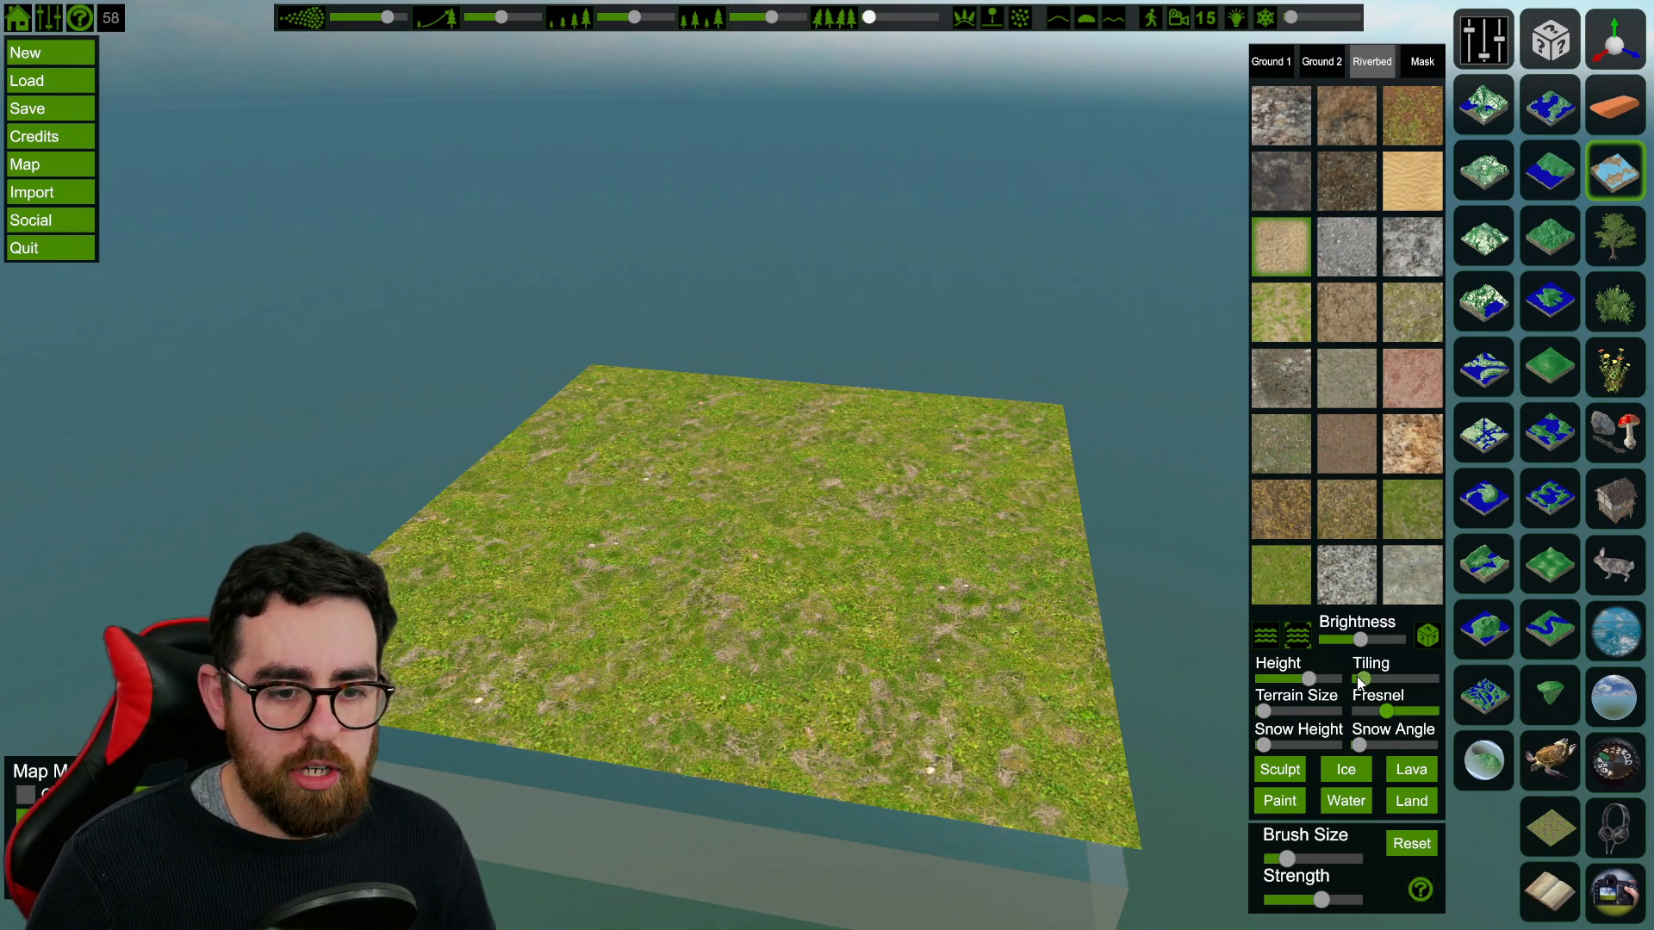
Step: Try the ground texture Tiling at its maximum and bring it down to its minimum
drag(1367, 680, 1421, 680)
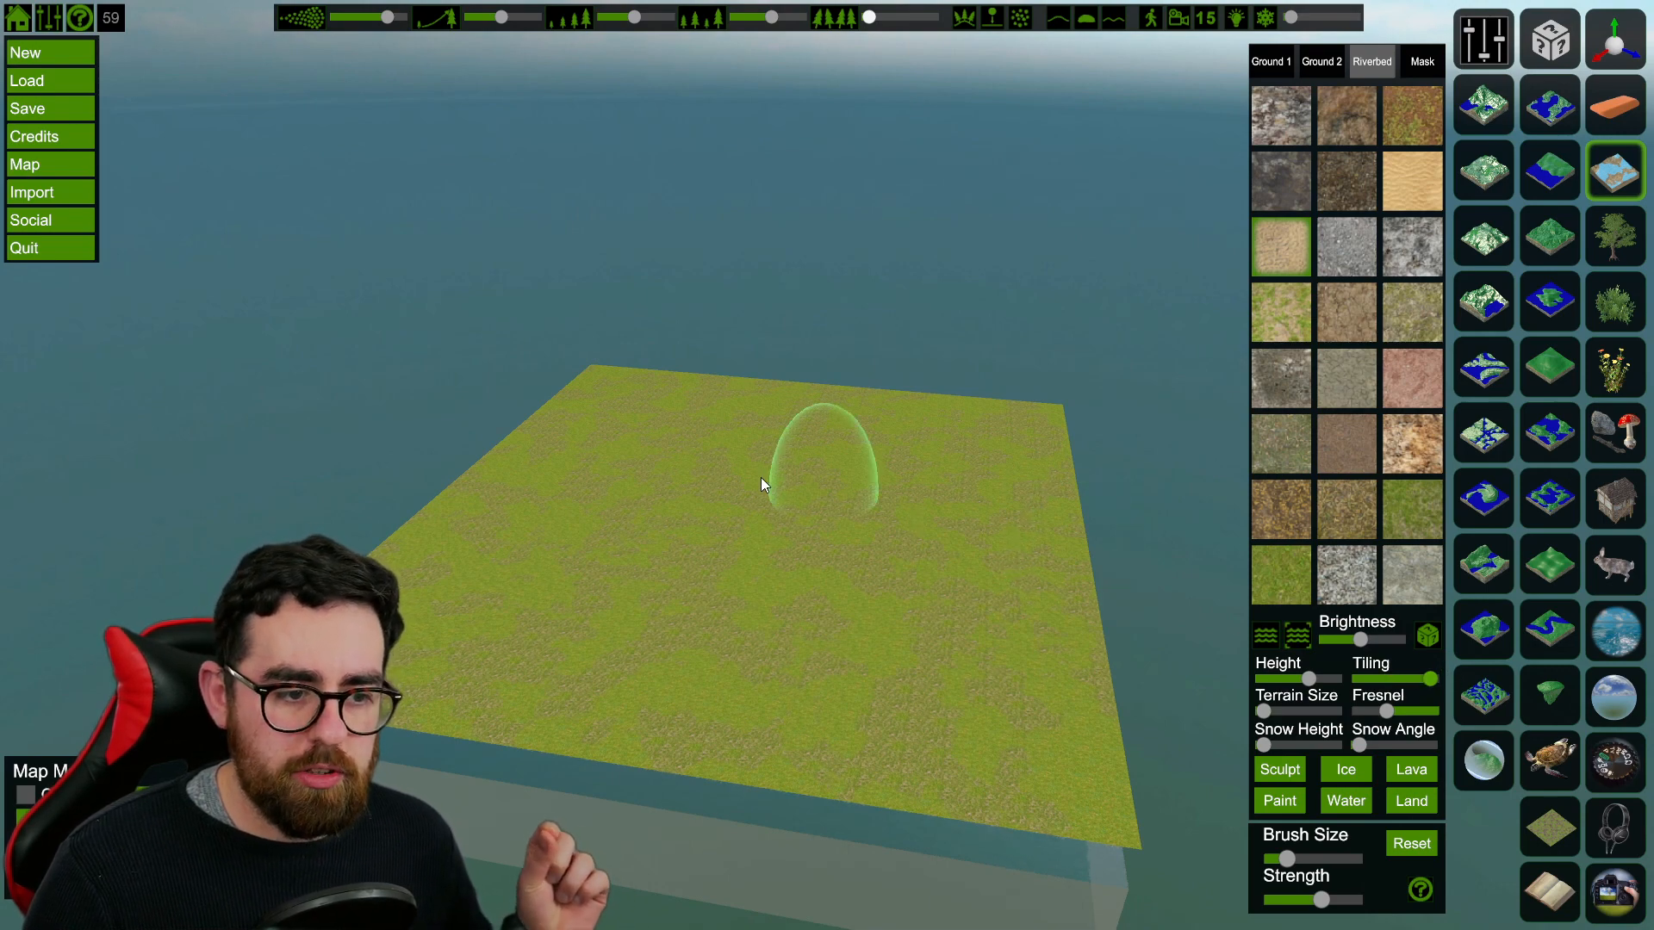
drag(1425, 680, 1351, 689)
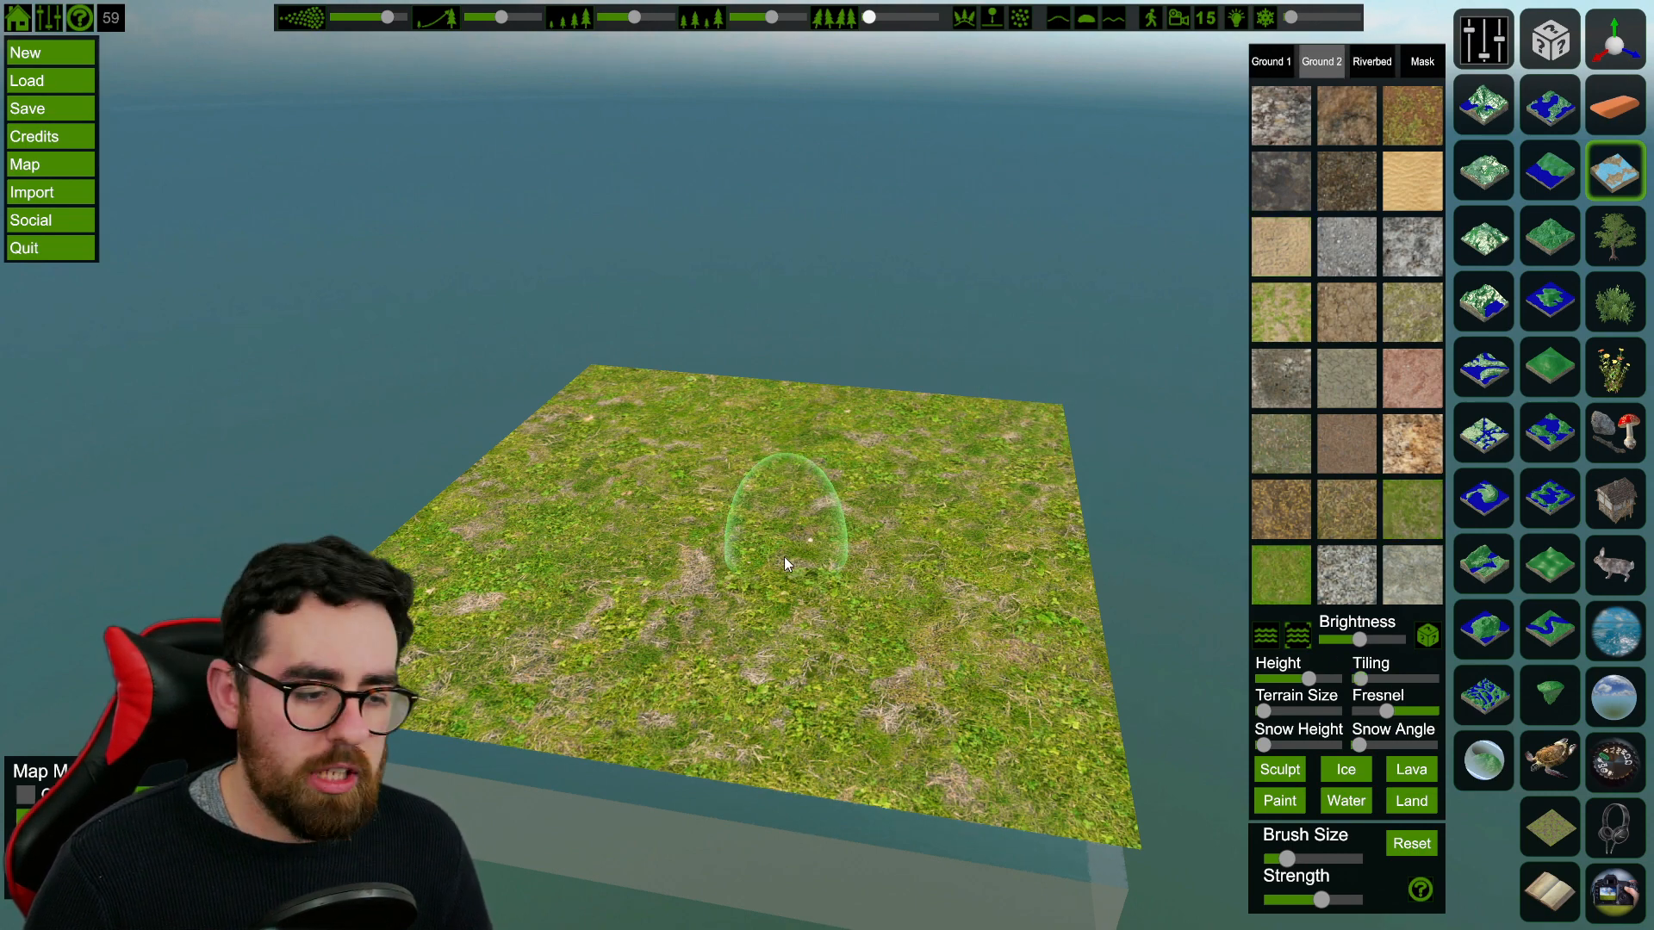
Step: Try Ice as the surface of the water-filled basin and switch it to Lava
click(1346, 770)
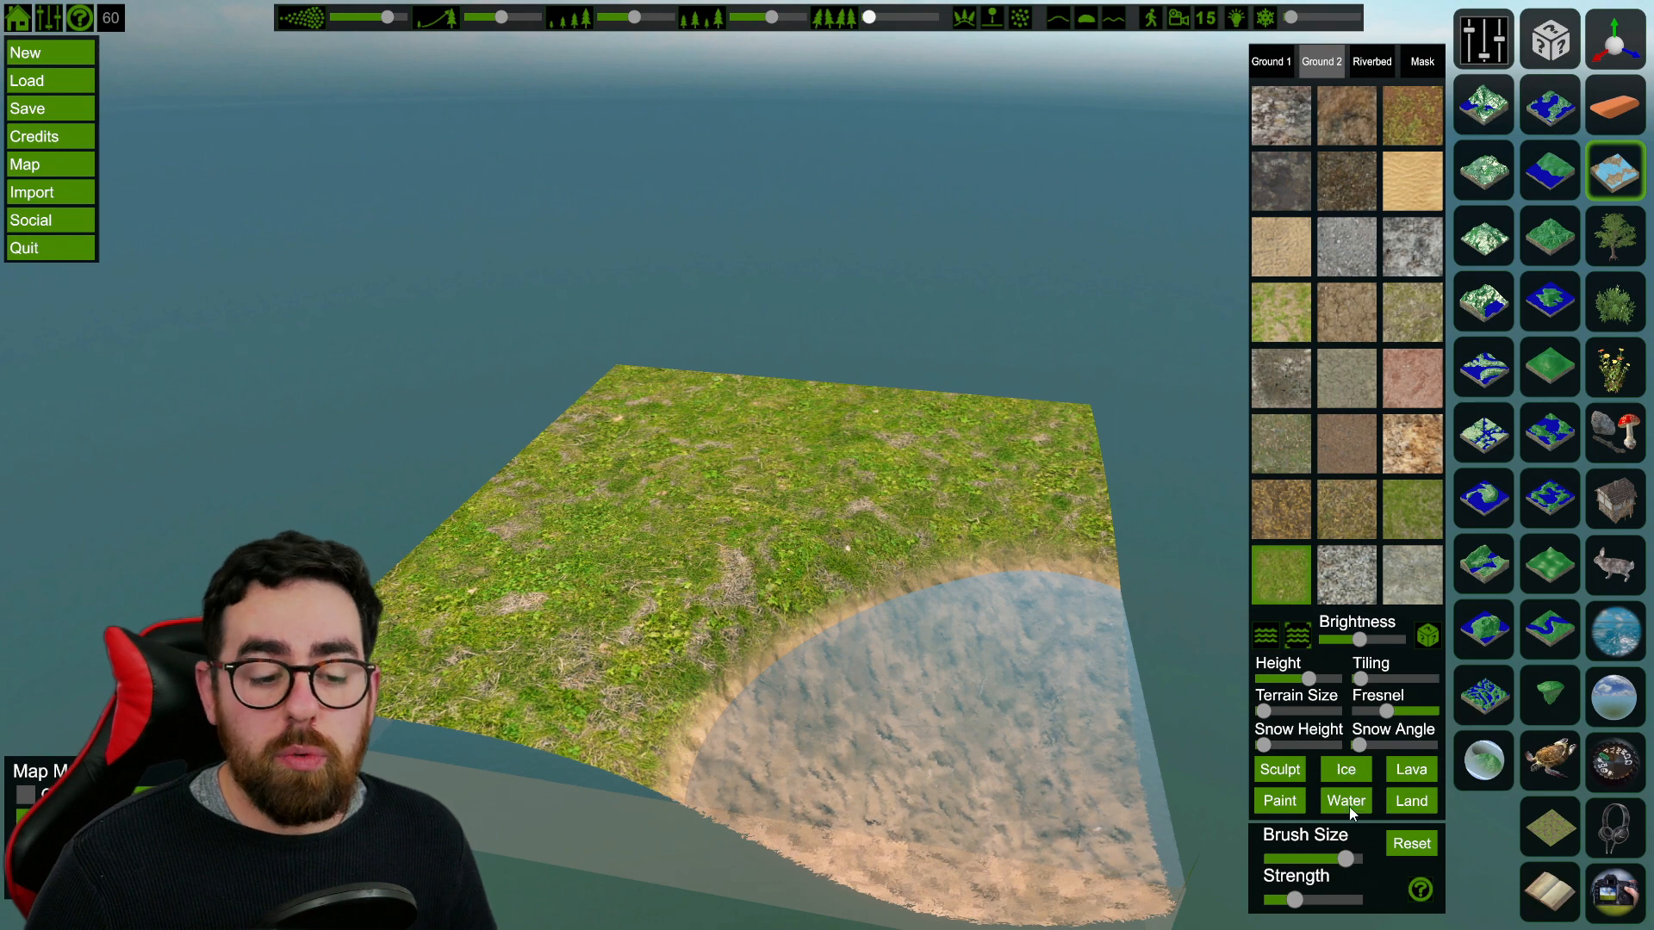
click(1349, 773)
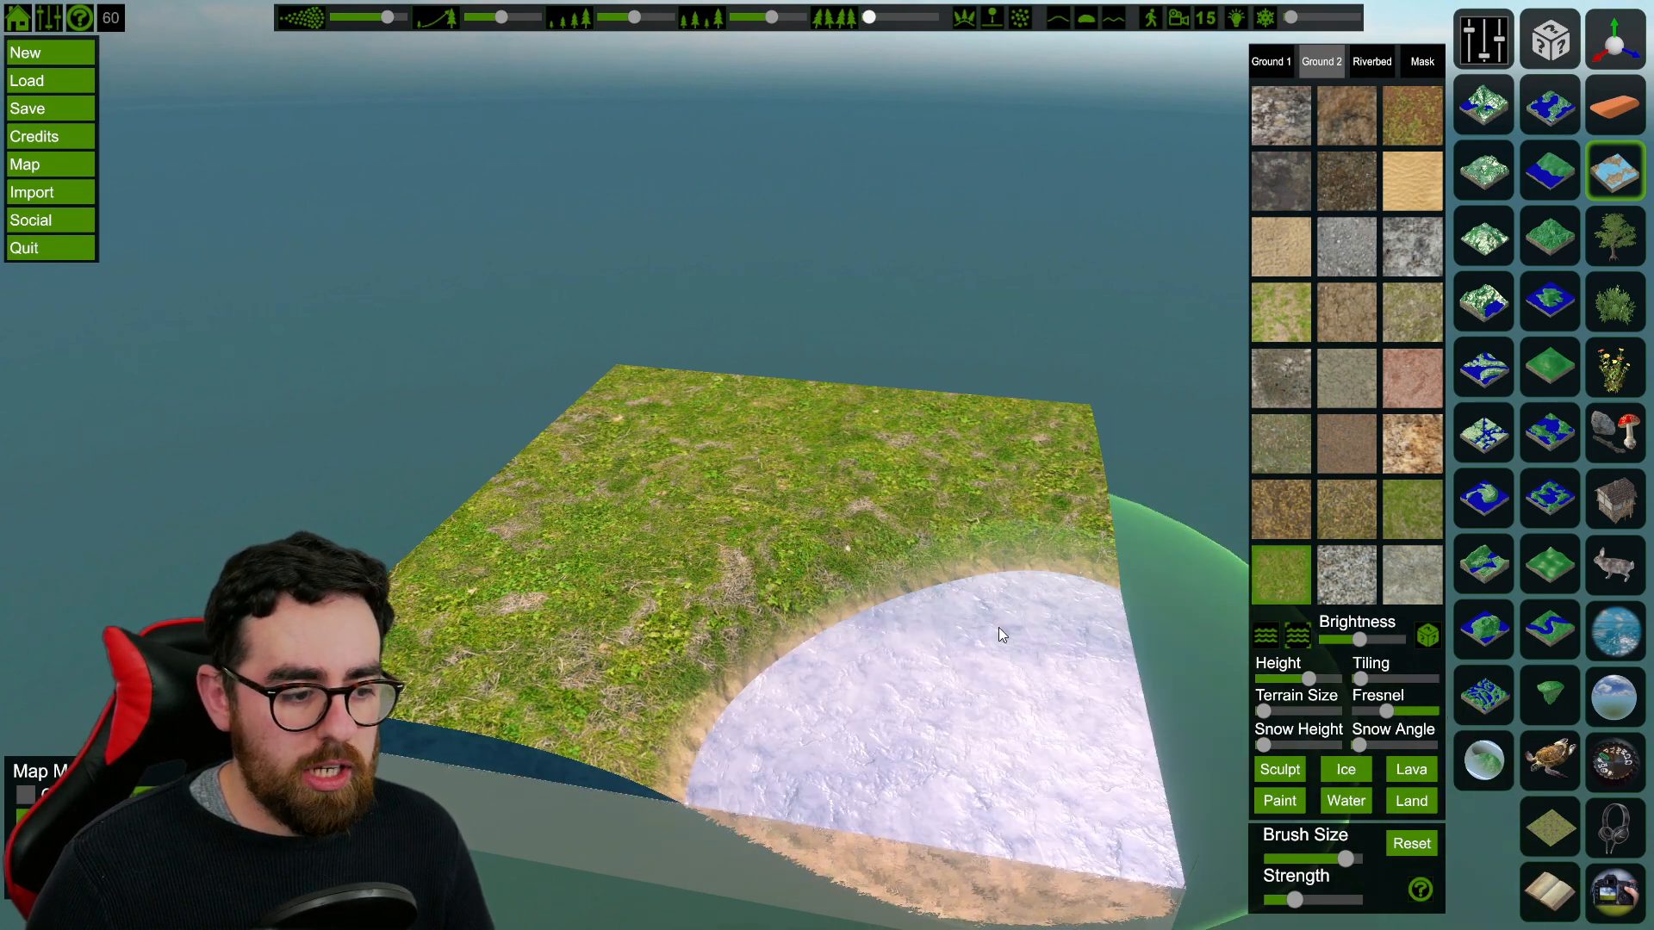
click(1403, 772)
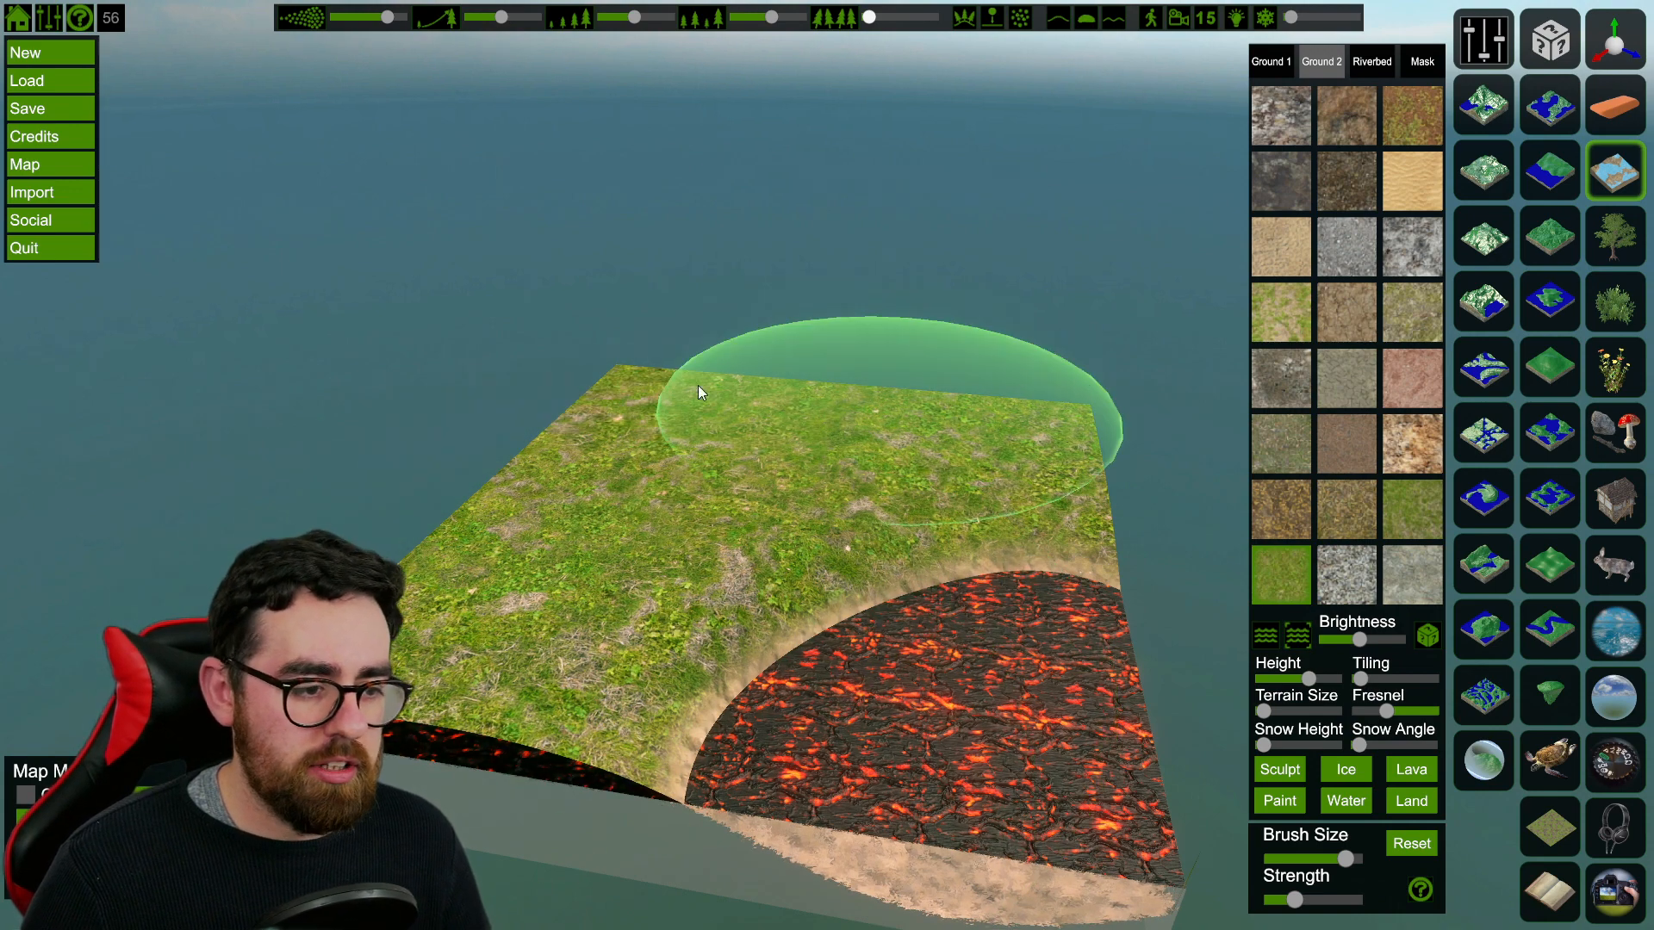
Step: Set Ground 2 to the pale grey rock texture and Ground 1 to the brown rock texture
click(1278, 106)
click(1271, 62)
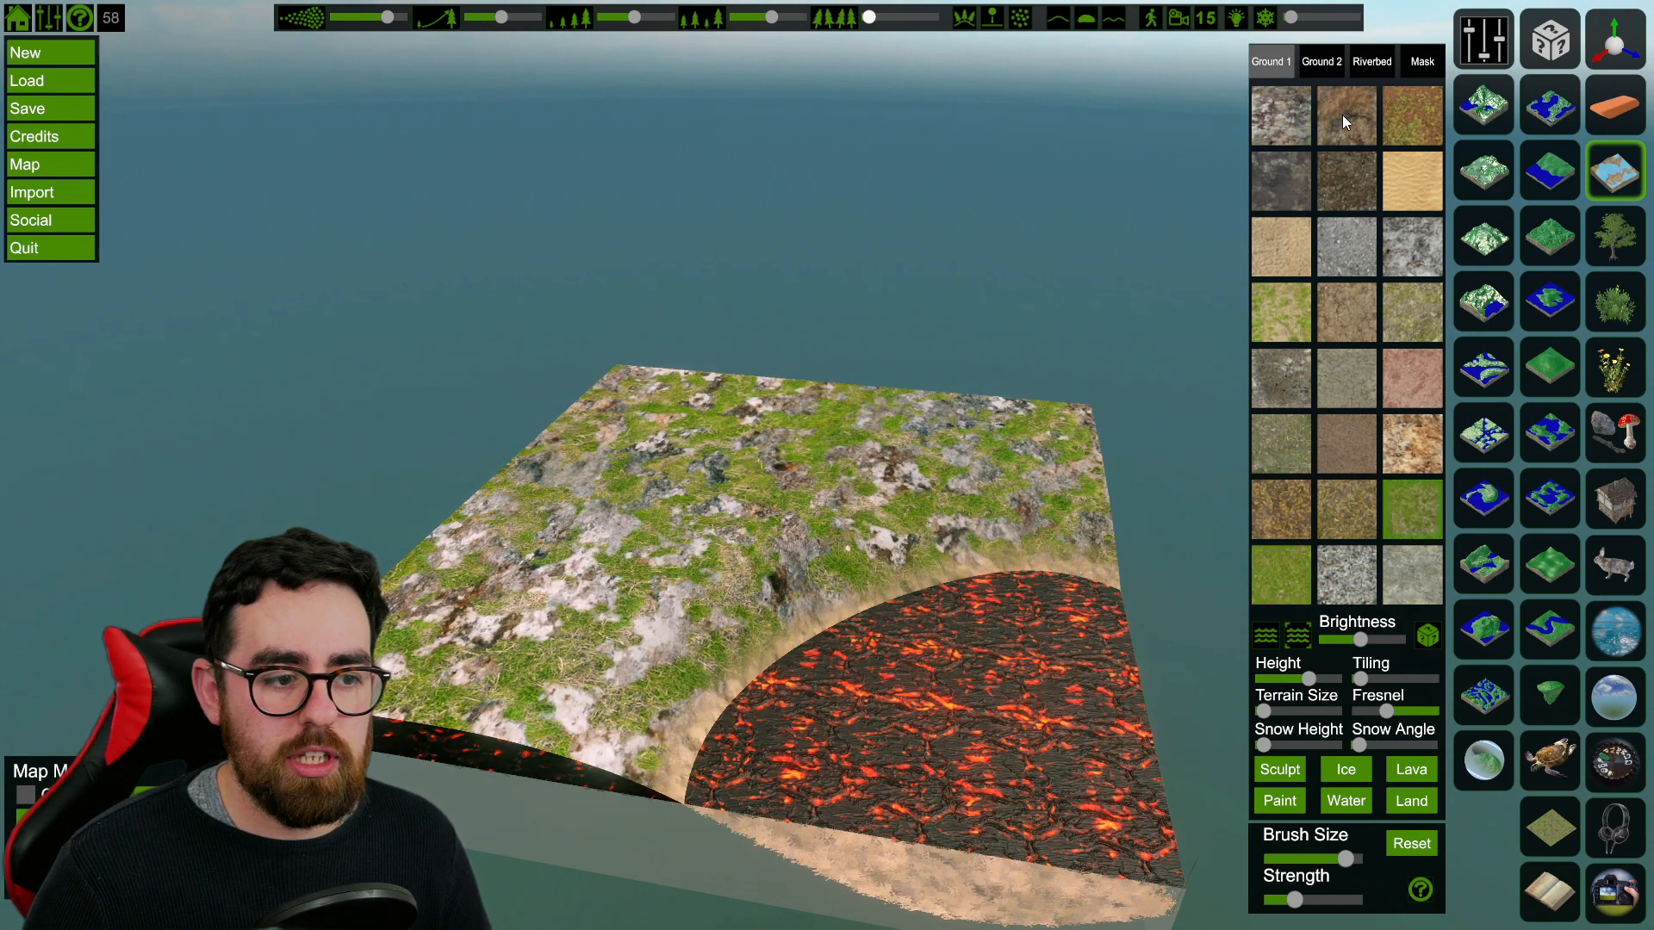
click(1340, 116)
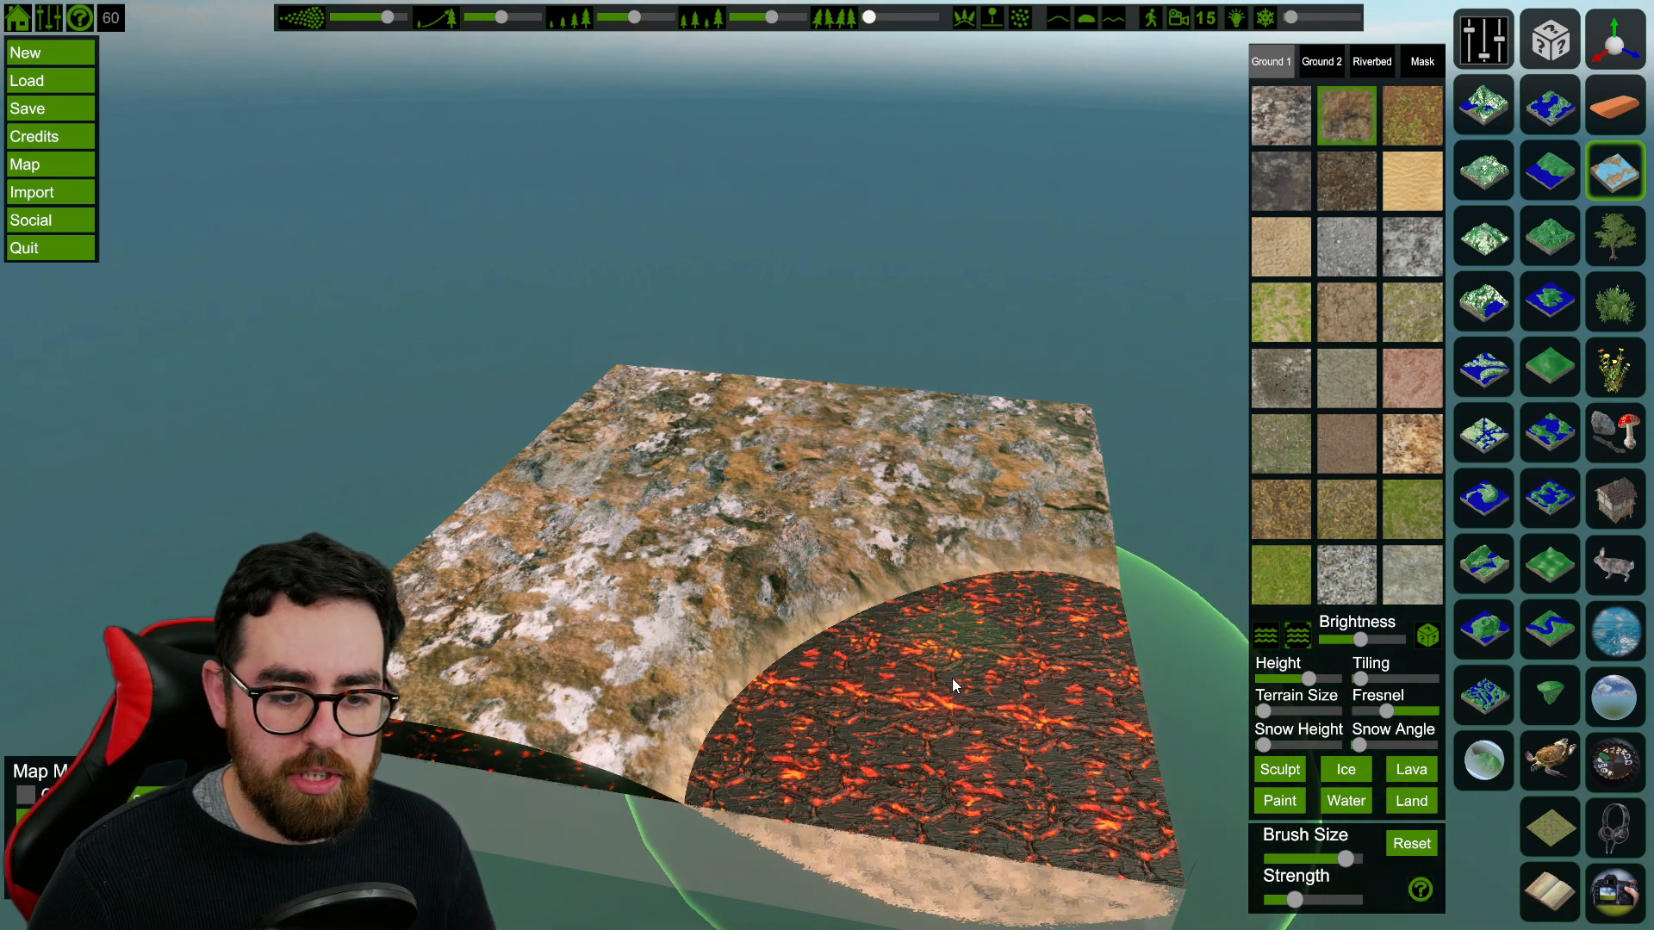
Step: Randomize the terrain textures repeatedly to try different ground and riverbed combinations around the lava basin
click(1425, 636)
click(1423, 637)
click(1426, 637)
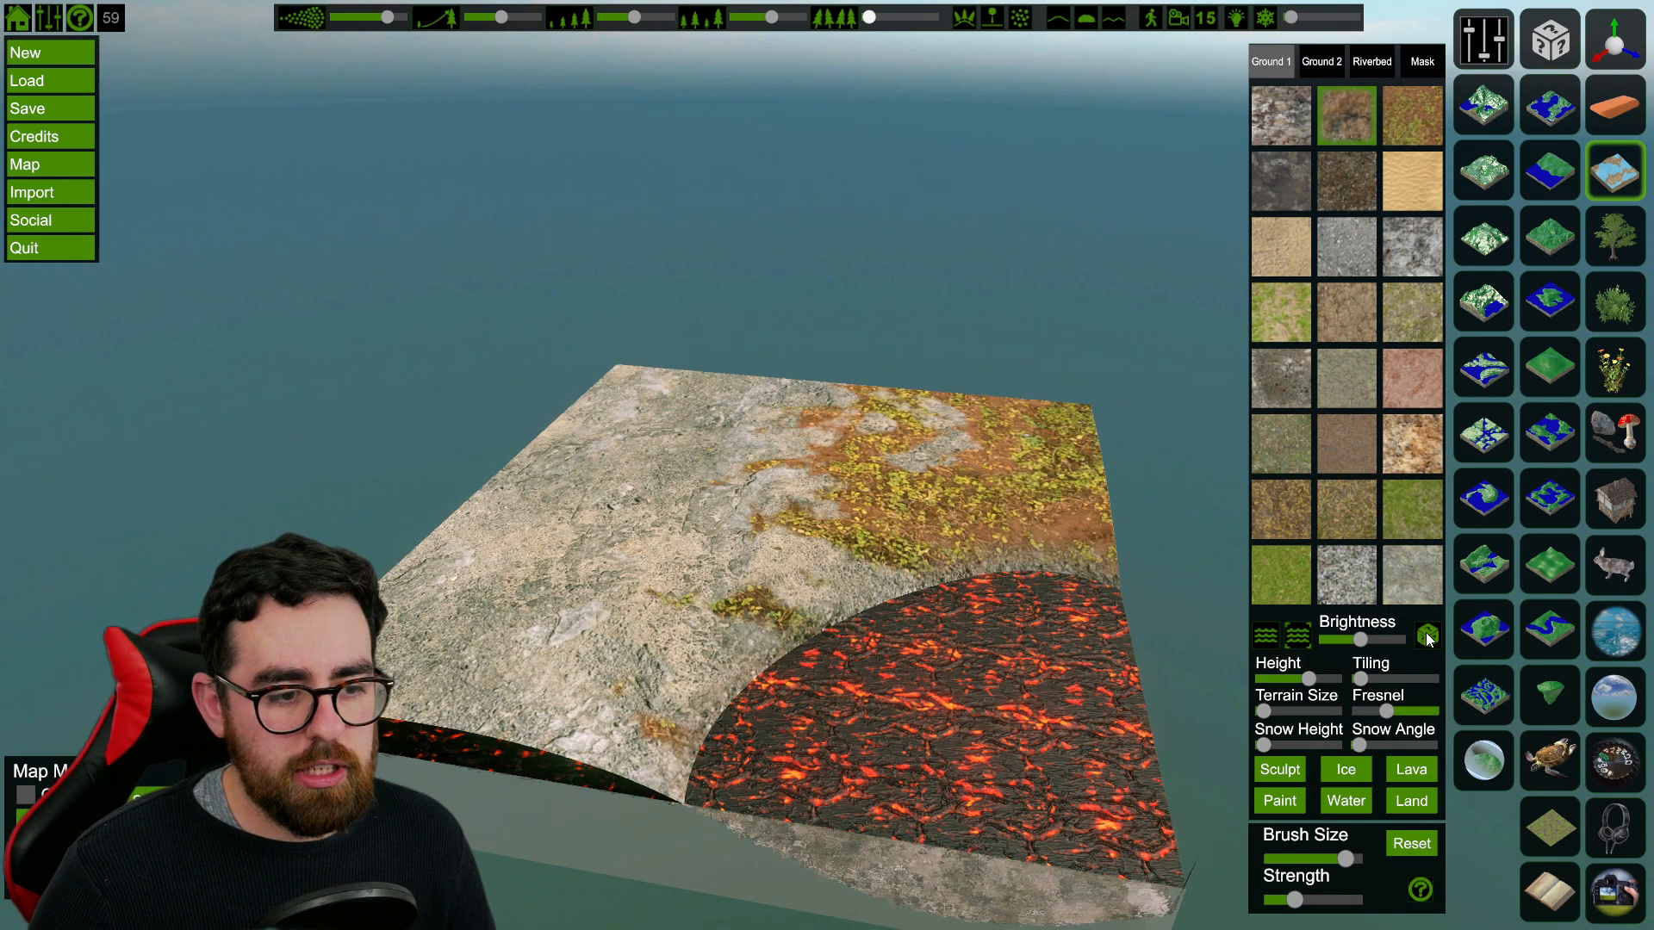
click(1427, 635)
click(1427, 636)
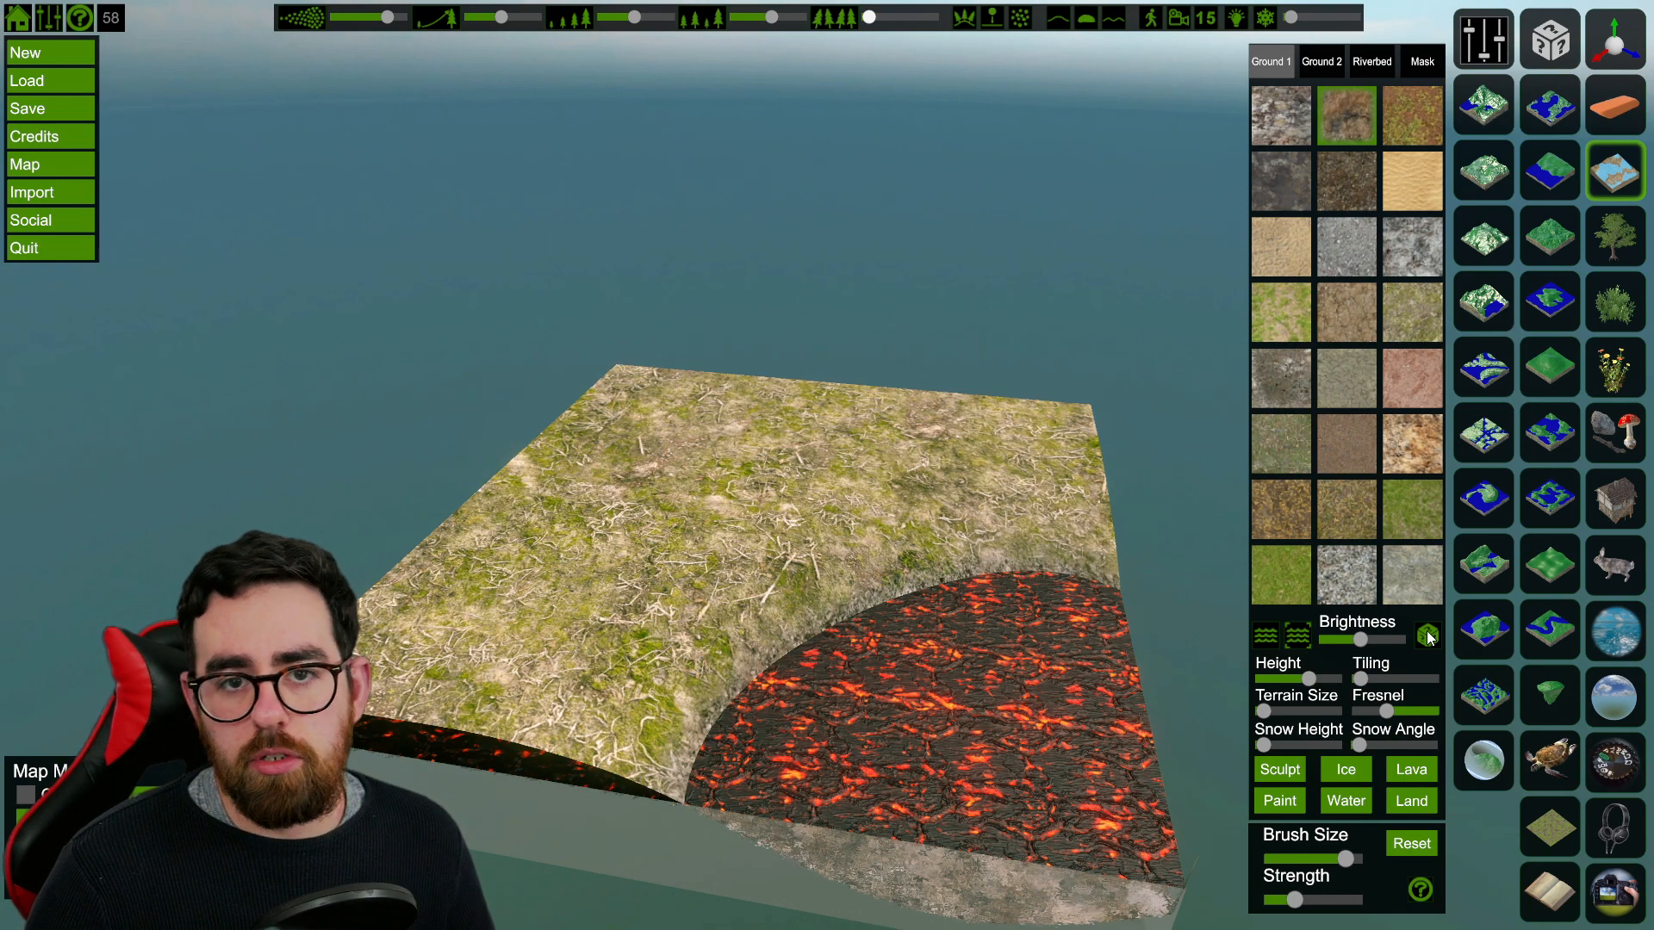
click(1427, 636)
click(1427, 635)
click(1427, 635)
click(1427, 636)
click(1427, 636)
click(1427, 636)
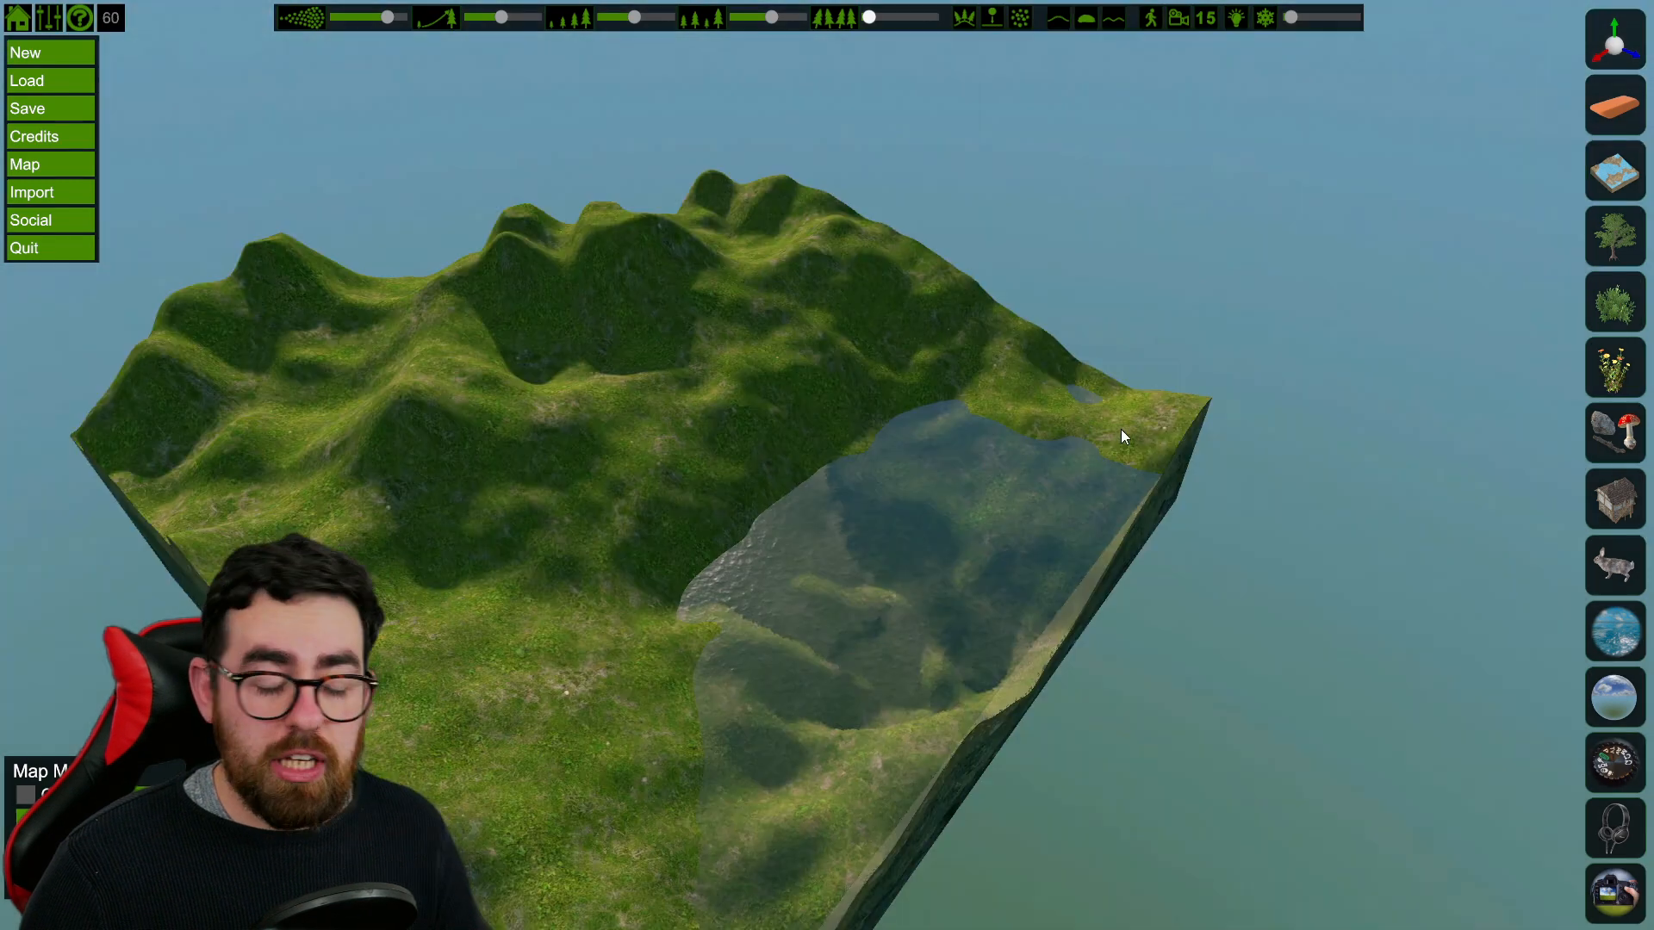
Step: Browse the object categories for trees, shrubs, flowers, rocks and mushrooms, buildings, and animals
right_drag(717, 401, 963, 380)
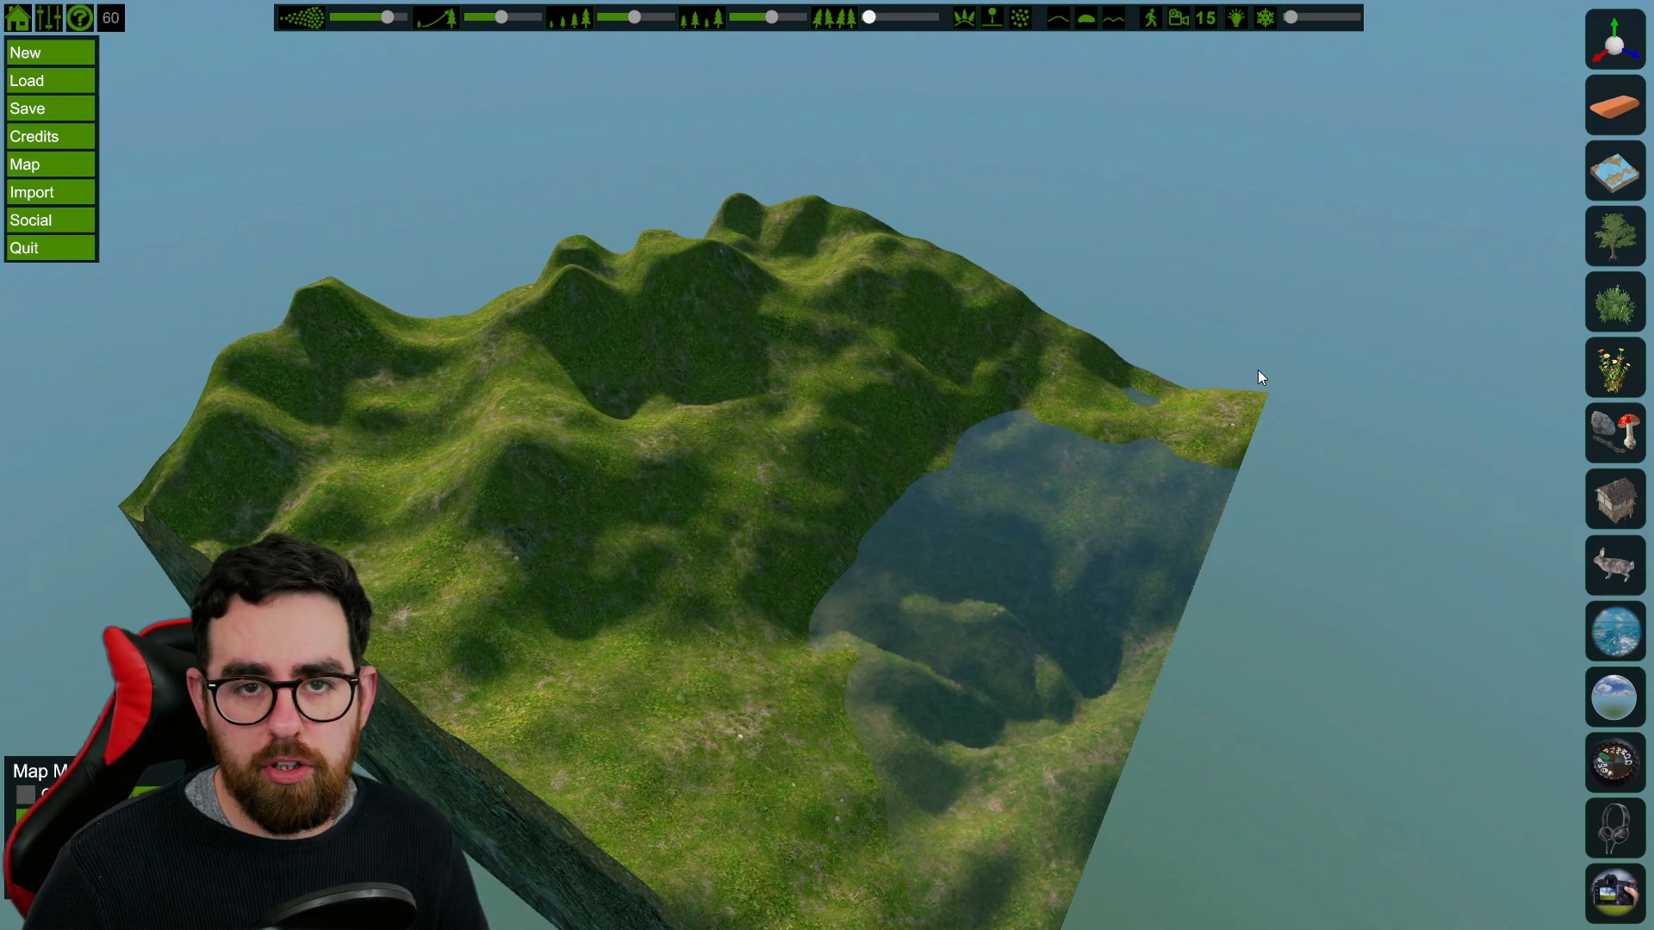
click(1614, 237)
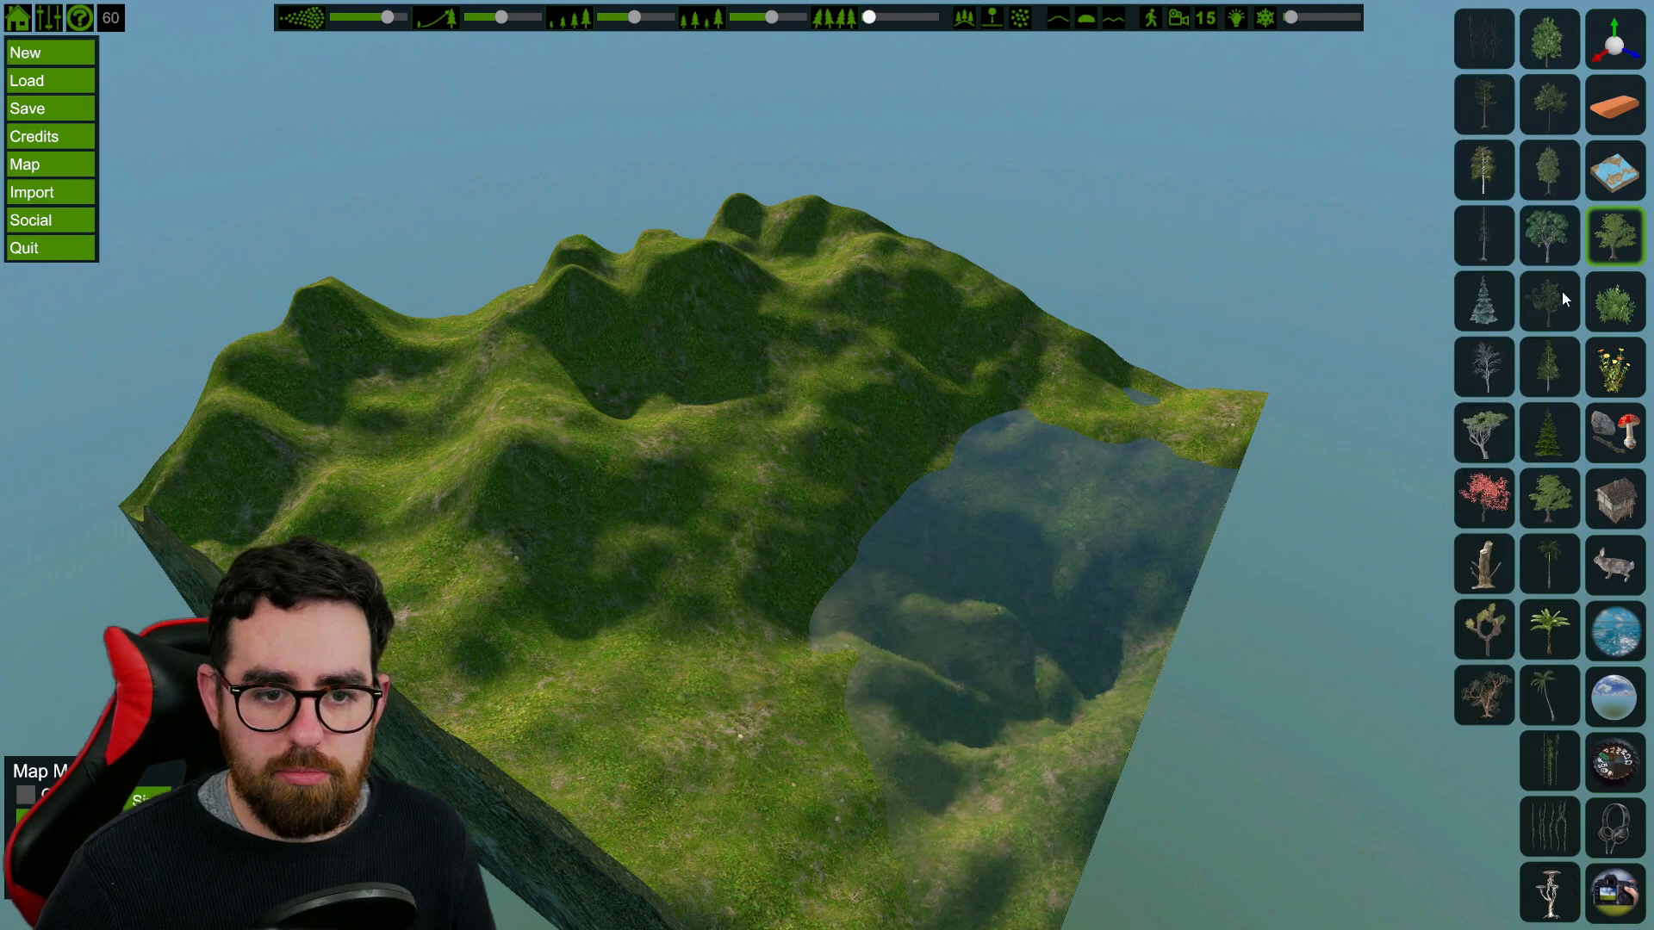
click(1618, 306)
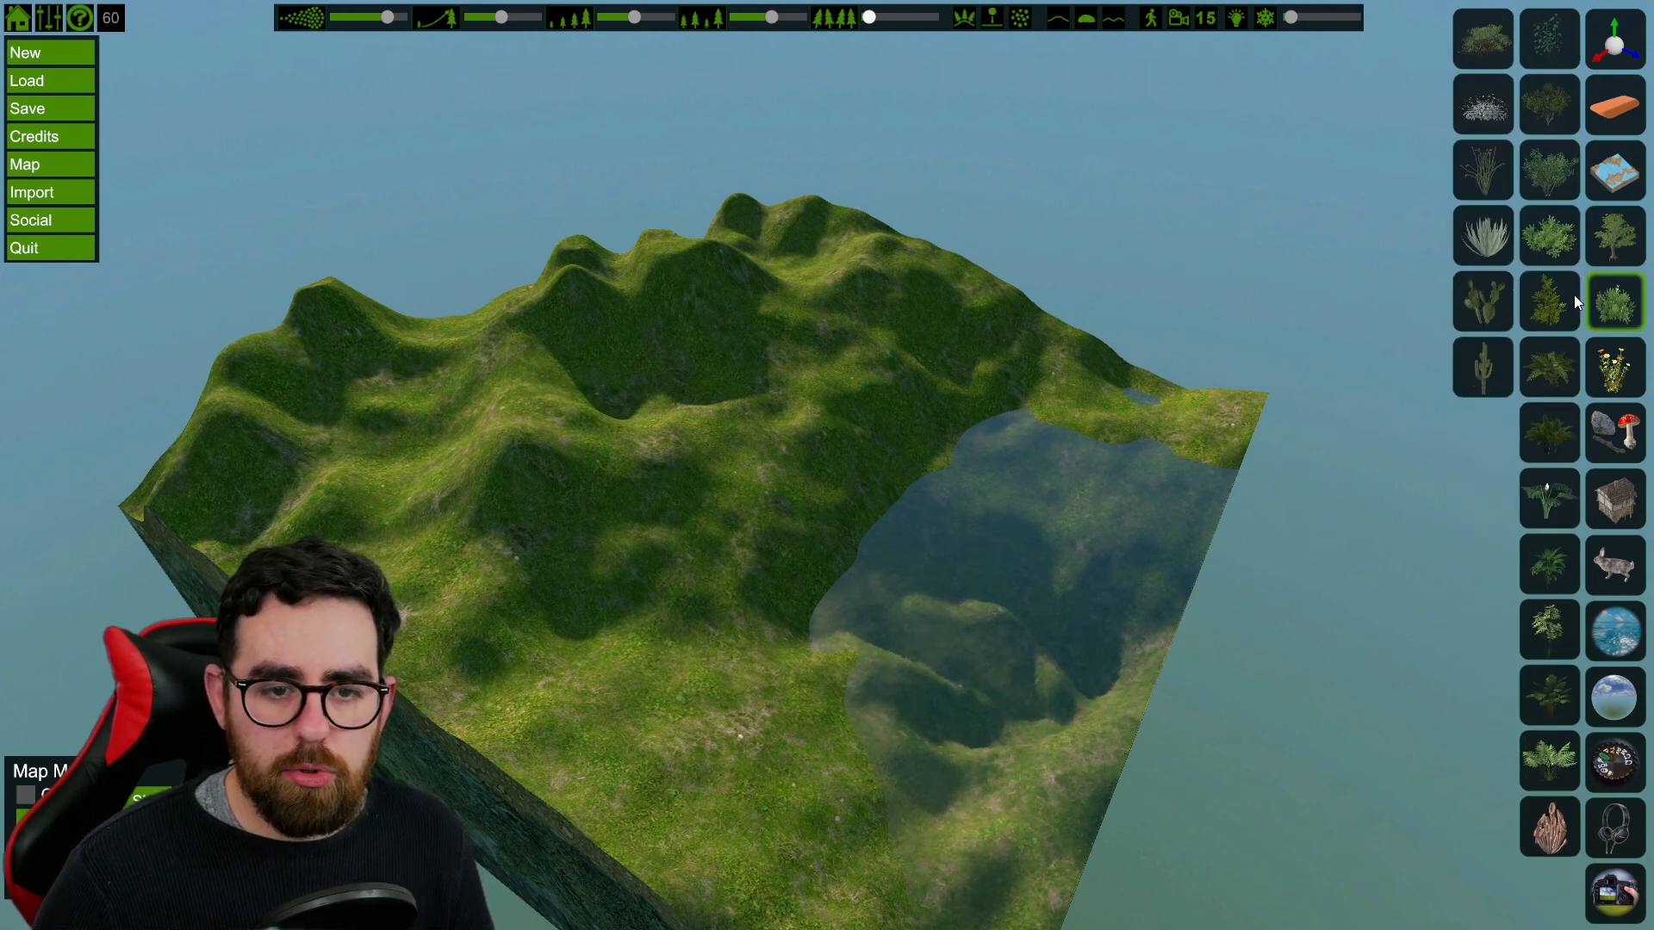
click(1614, 369)
click(1599, 426)
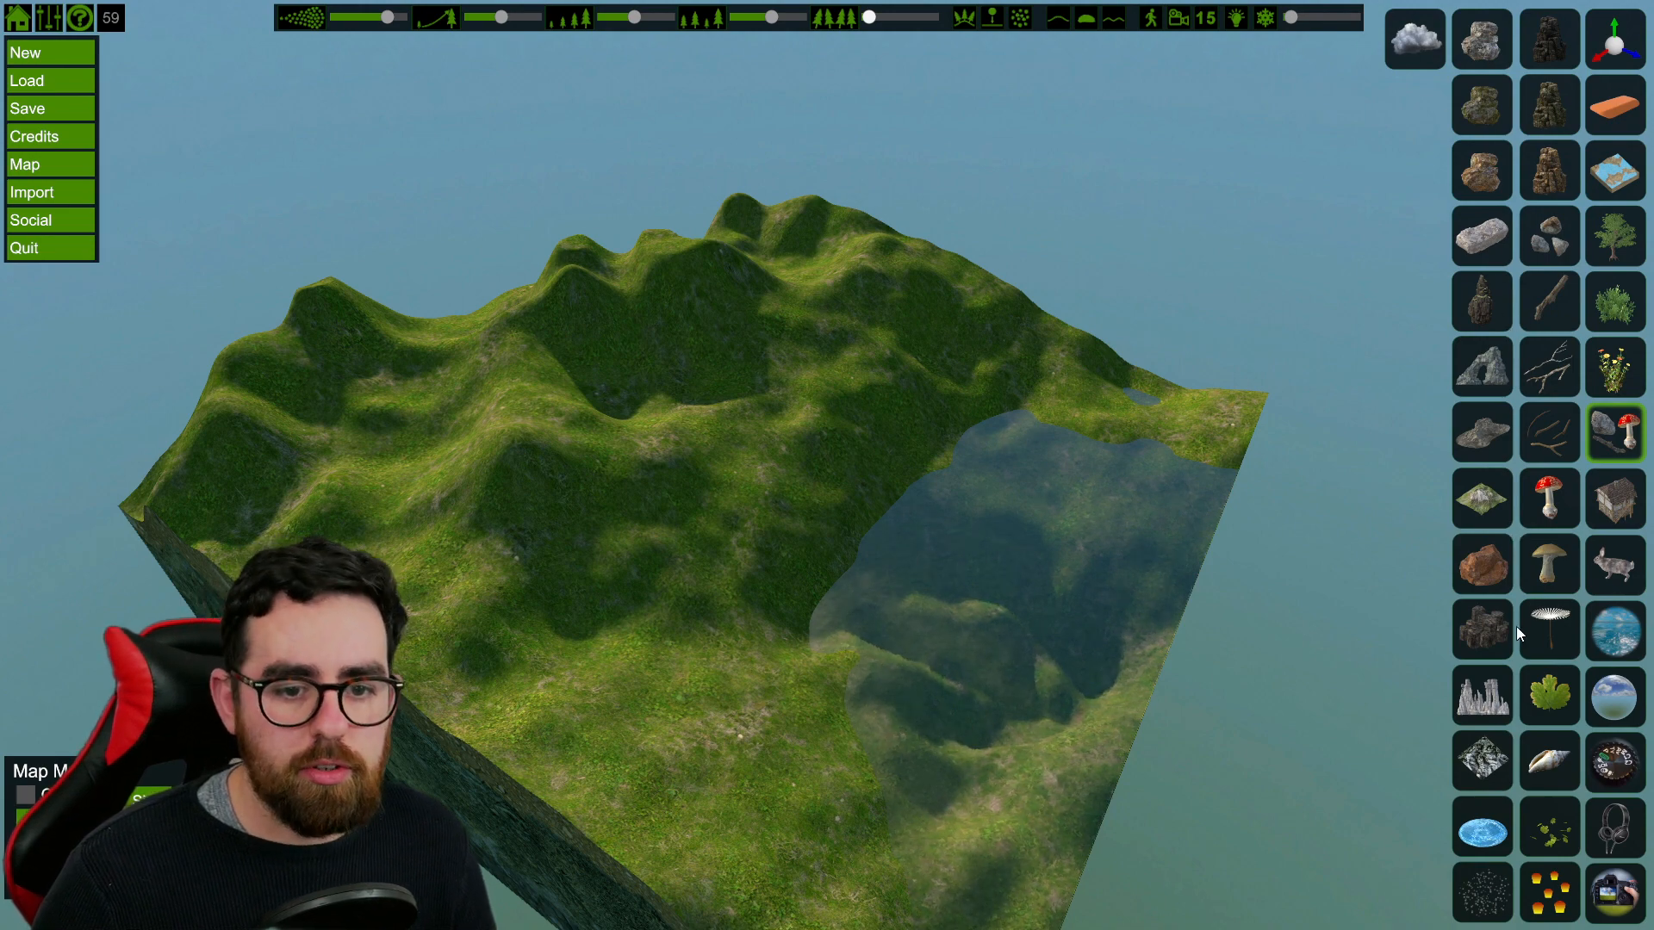
click(1604, 508)
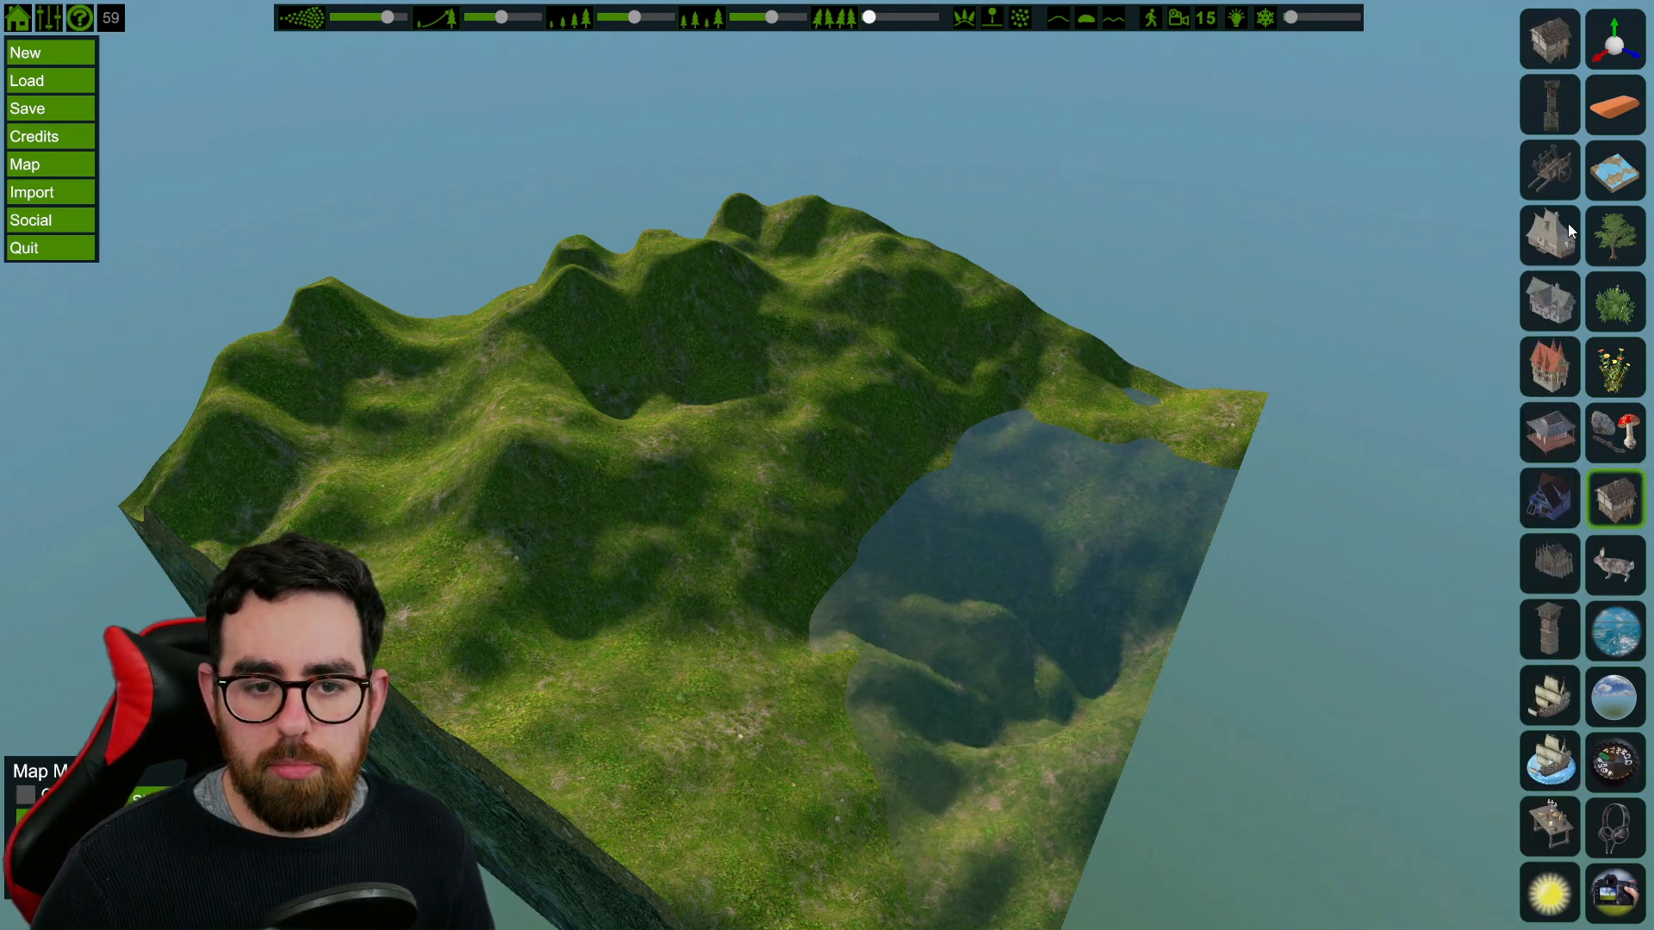
click(1619, 577)
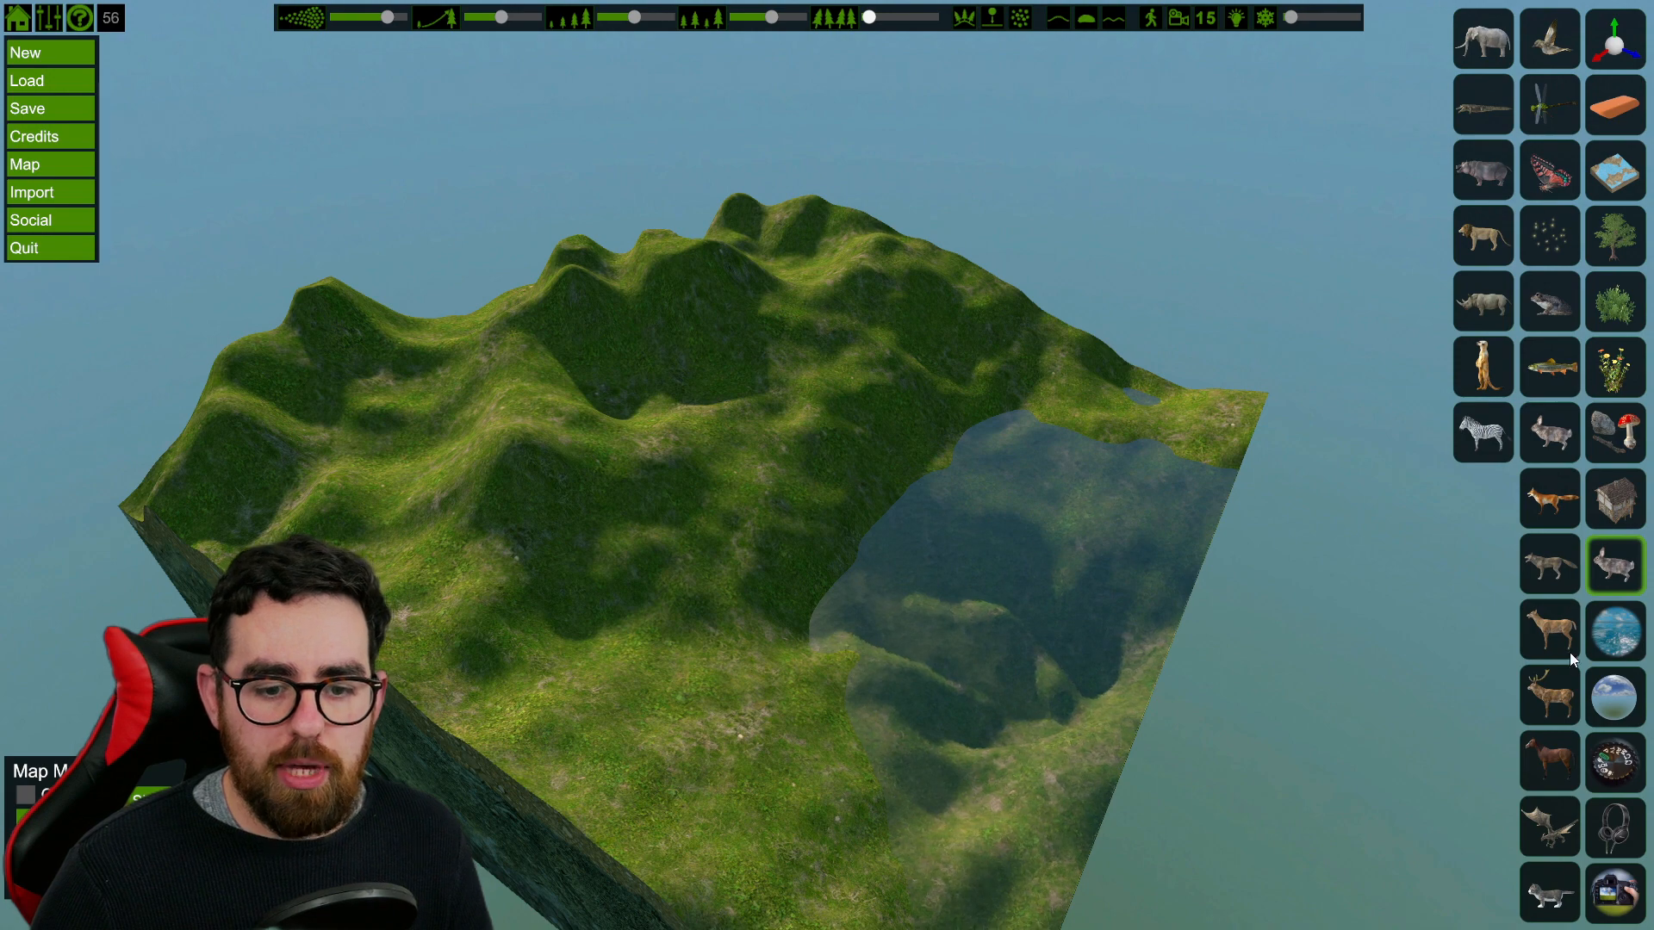
Step: Choose the leafy broadleaf tree and plant a large one on the hillside with smaller ones around it
click(1604, 237)
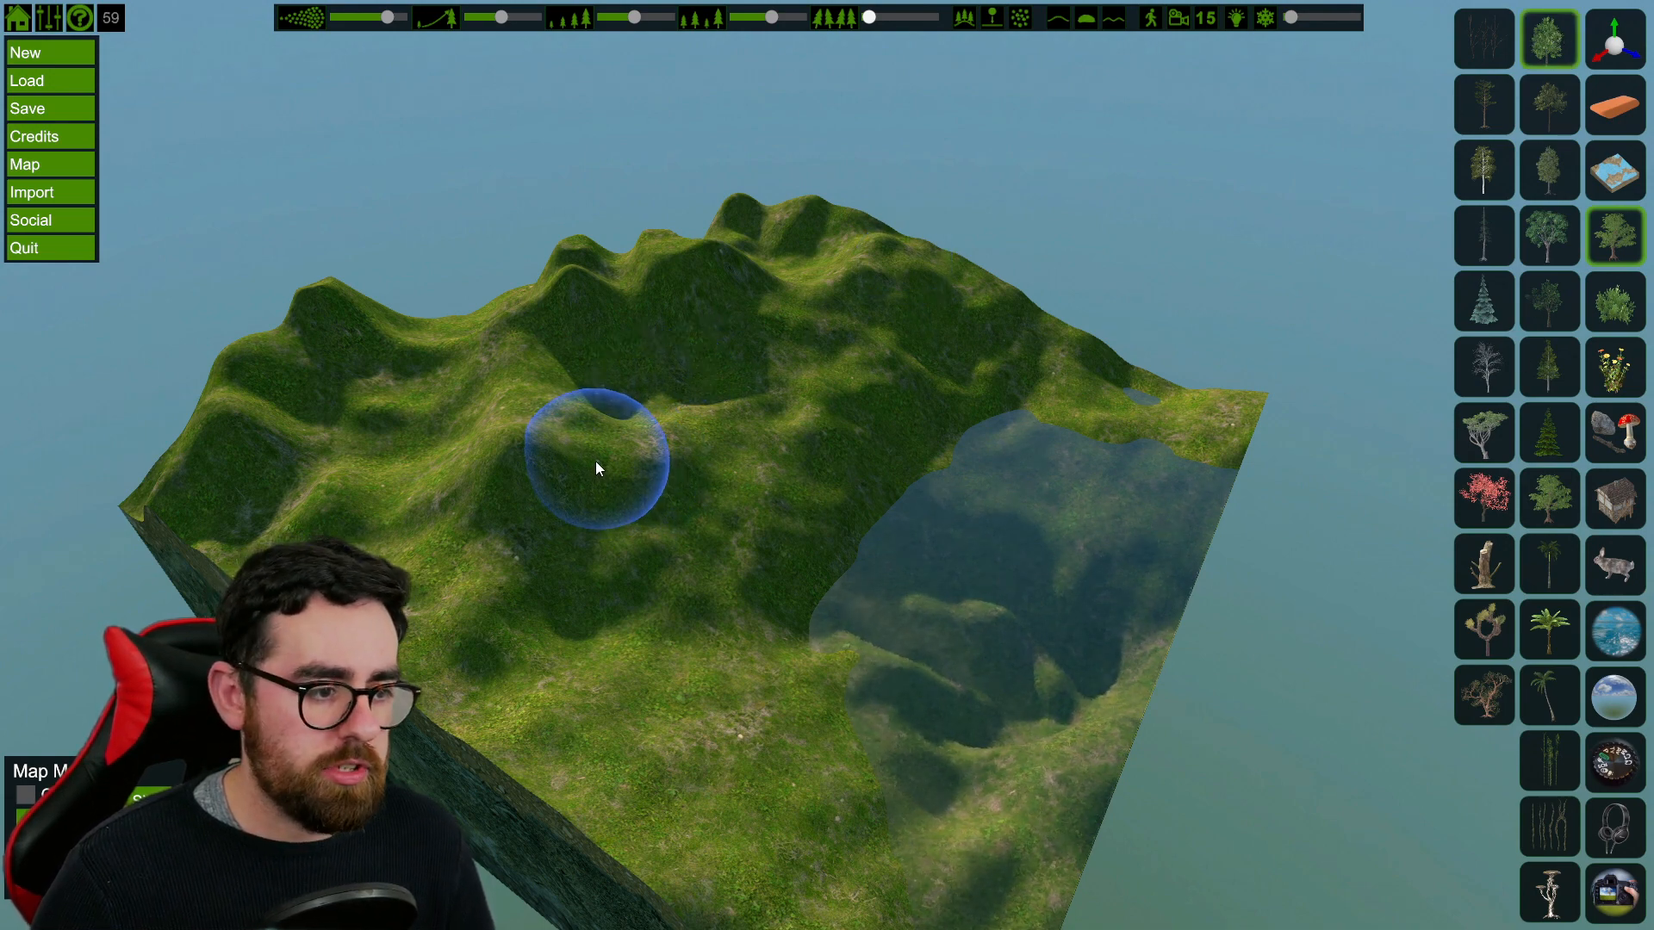
drag(556, 426, 670, 496)
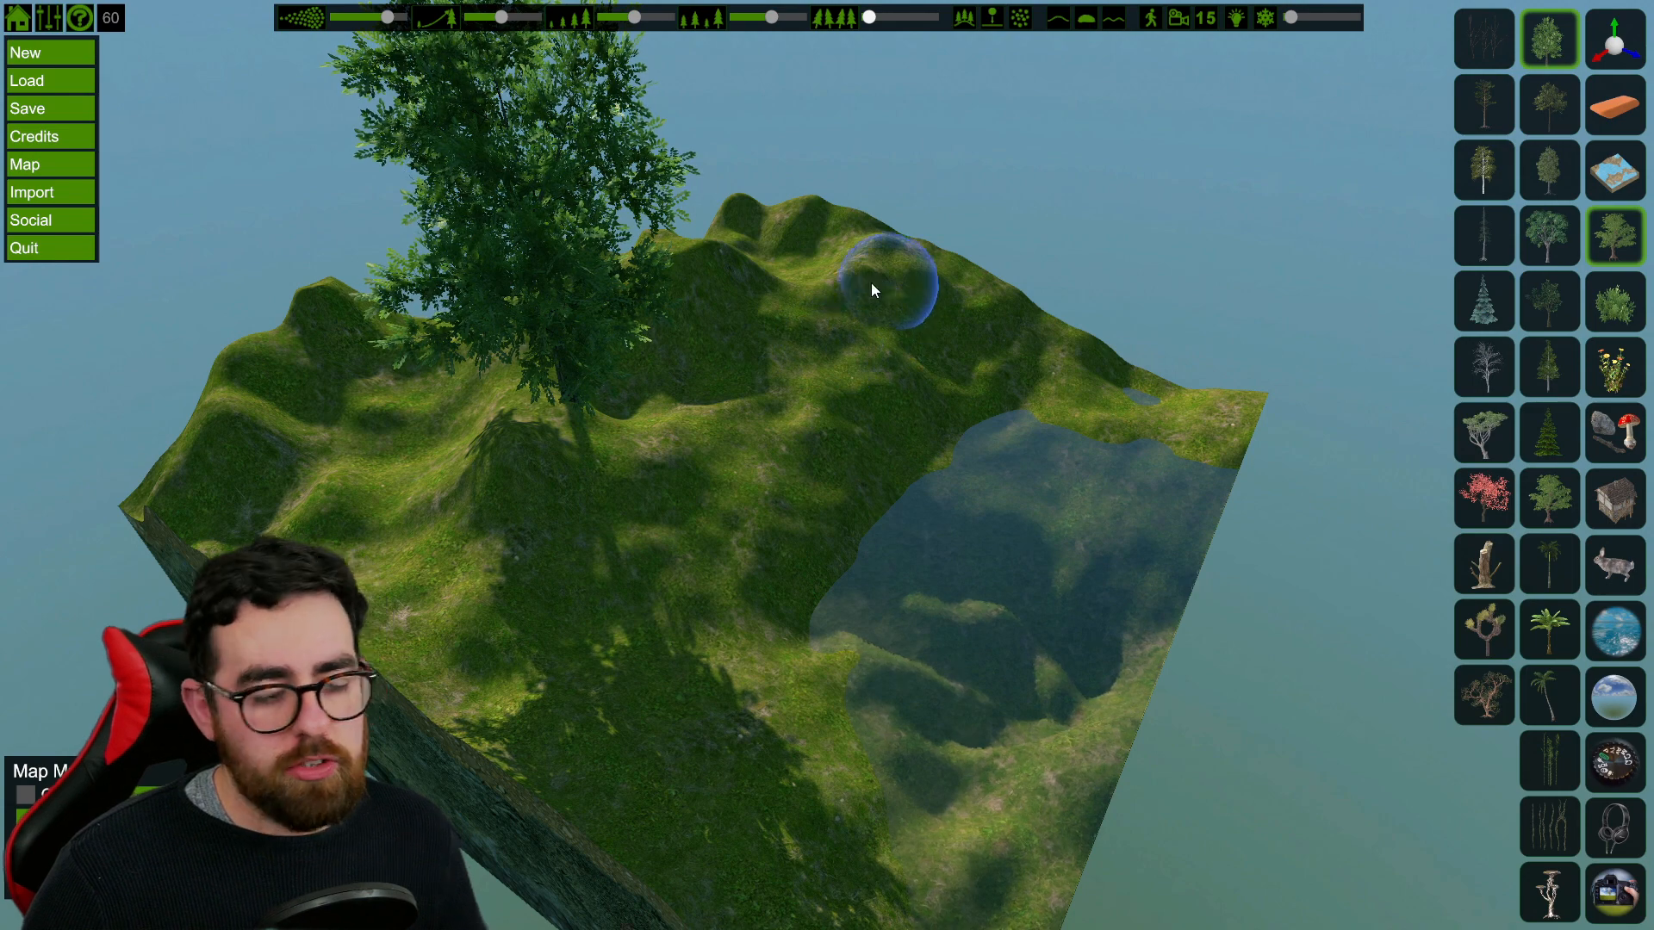
click(845, 281)
click(819, 393)
click(669, 560)
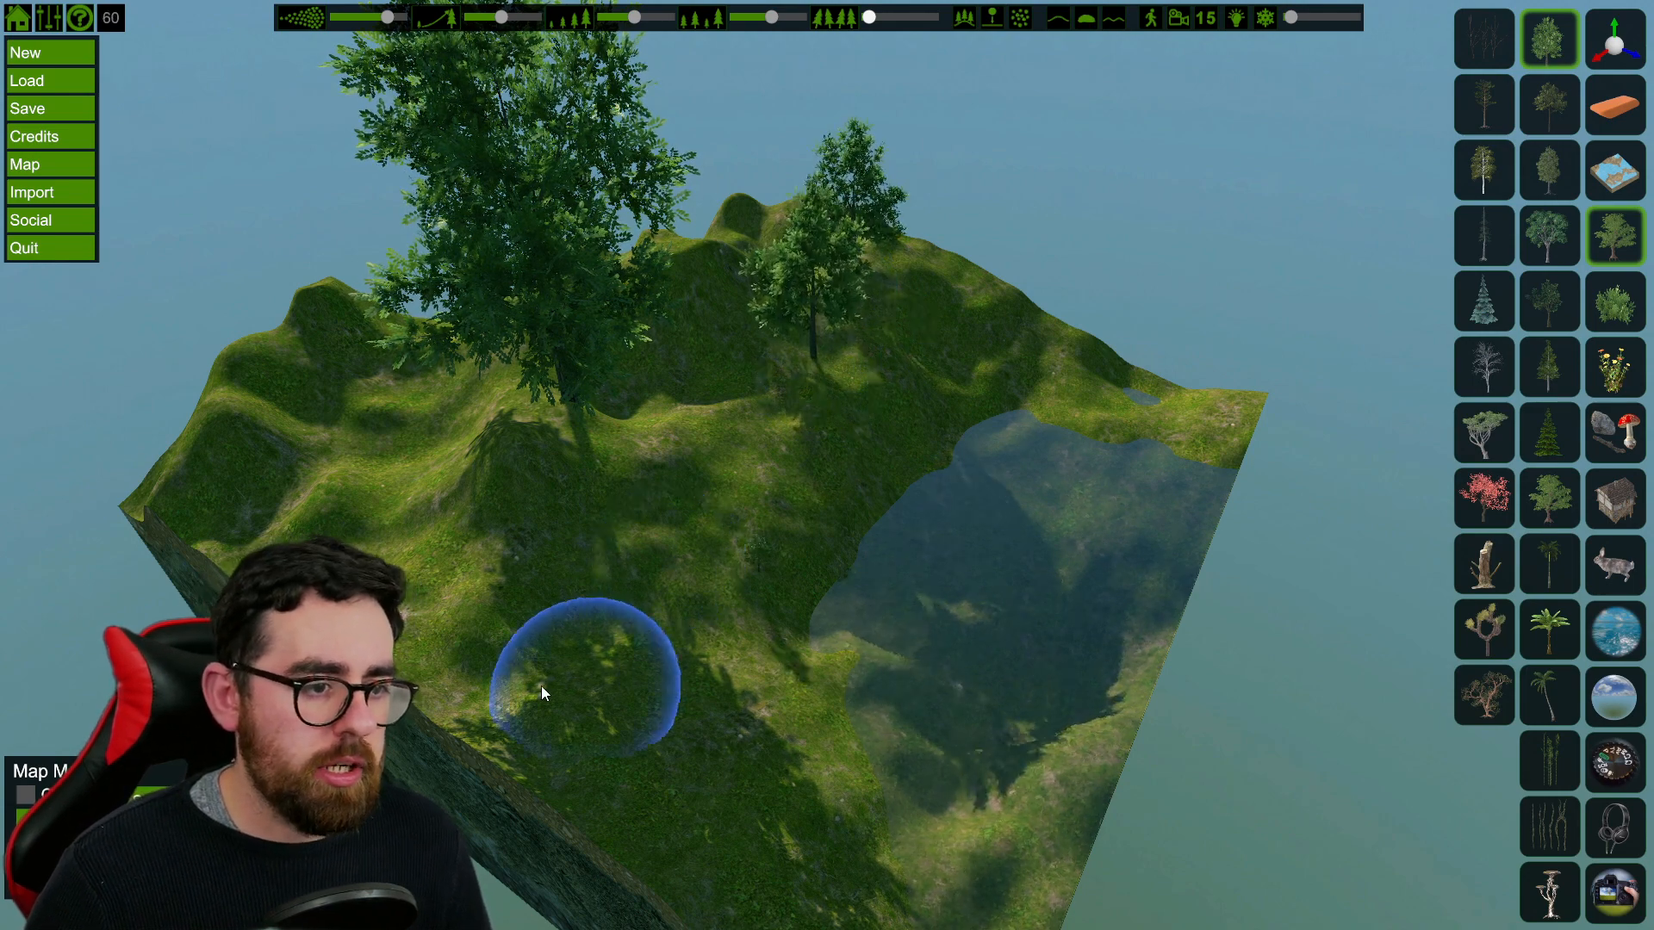
Step: Plant another large broadleaf tree on the front slope, and undo all tree plantings until the terrain is bare
click(436, 592)
click(669, 720)
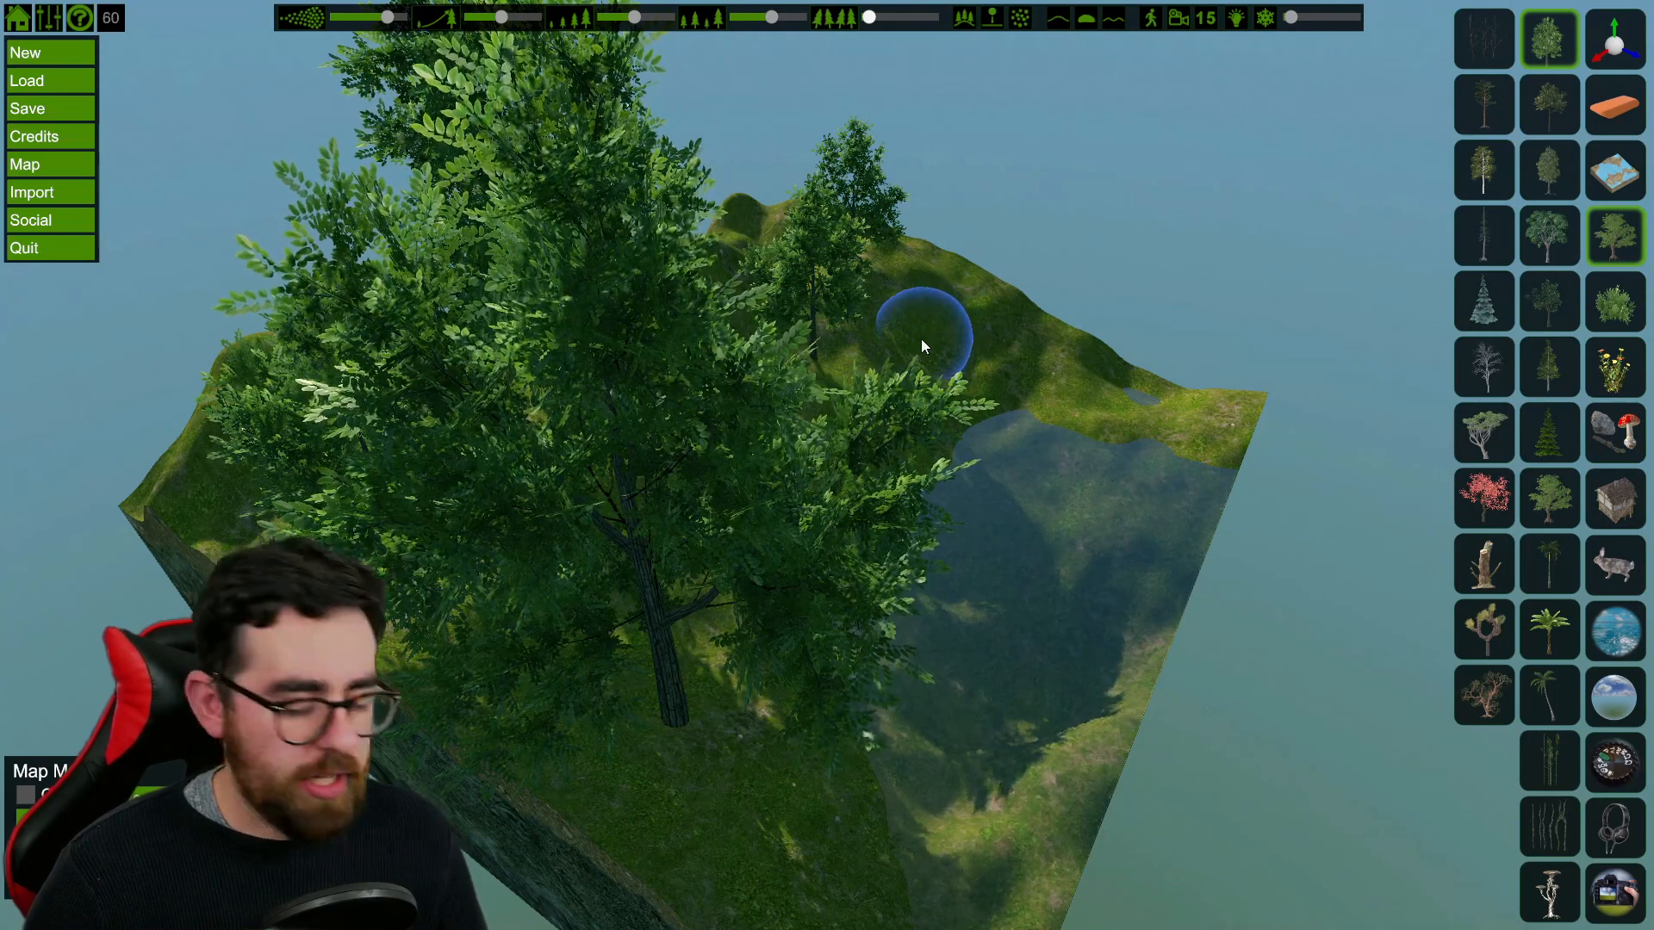
key(ctrl+z)
key(ctrl+z)
key(ctrl+z)
key(ctrl+z)
key(ctrl+z)
key(ctrl+z)
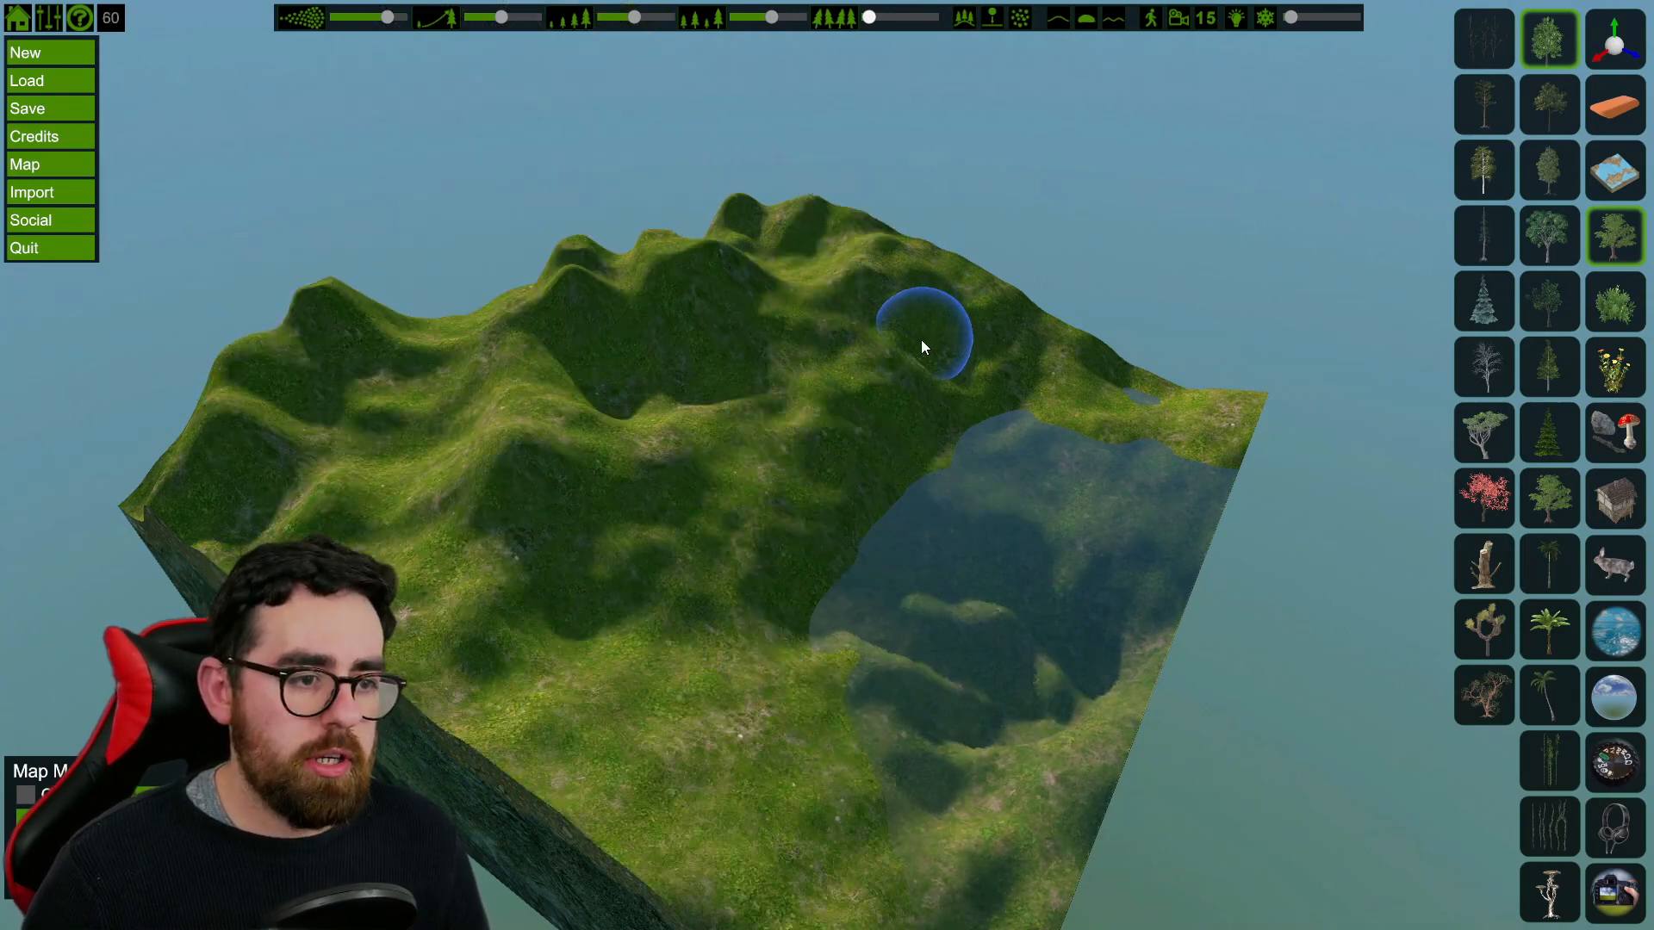
Step: Paint a dense stand of broadleaf trees across the hillside, and undo the stroke
mouse_move(265, 461)
mouse_down()
mouse_move(875, 236)
mouse_move(897, 380)
mouse_move(595, 554)
mouse_move(720, 787)
mouse_move(379, 556)
mouse_up()
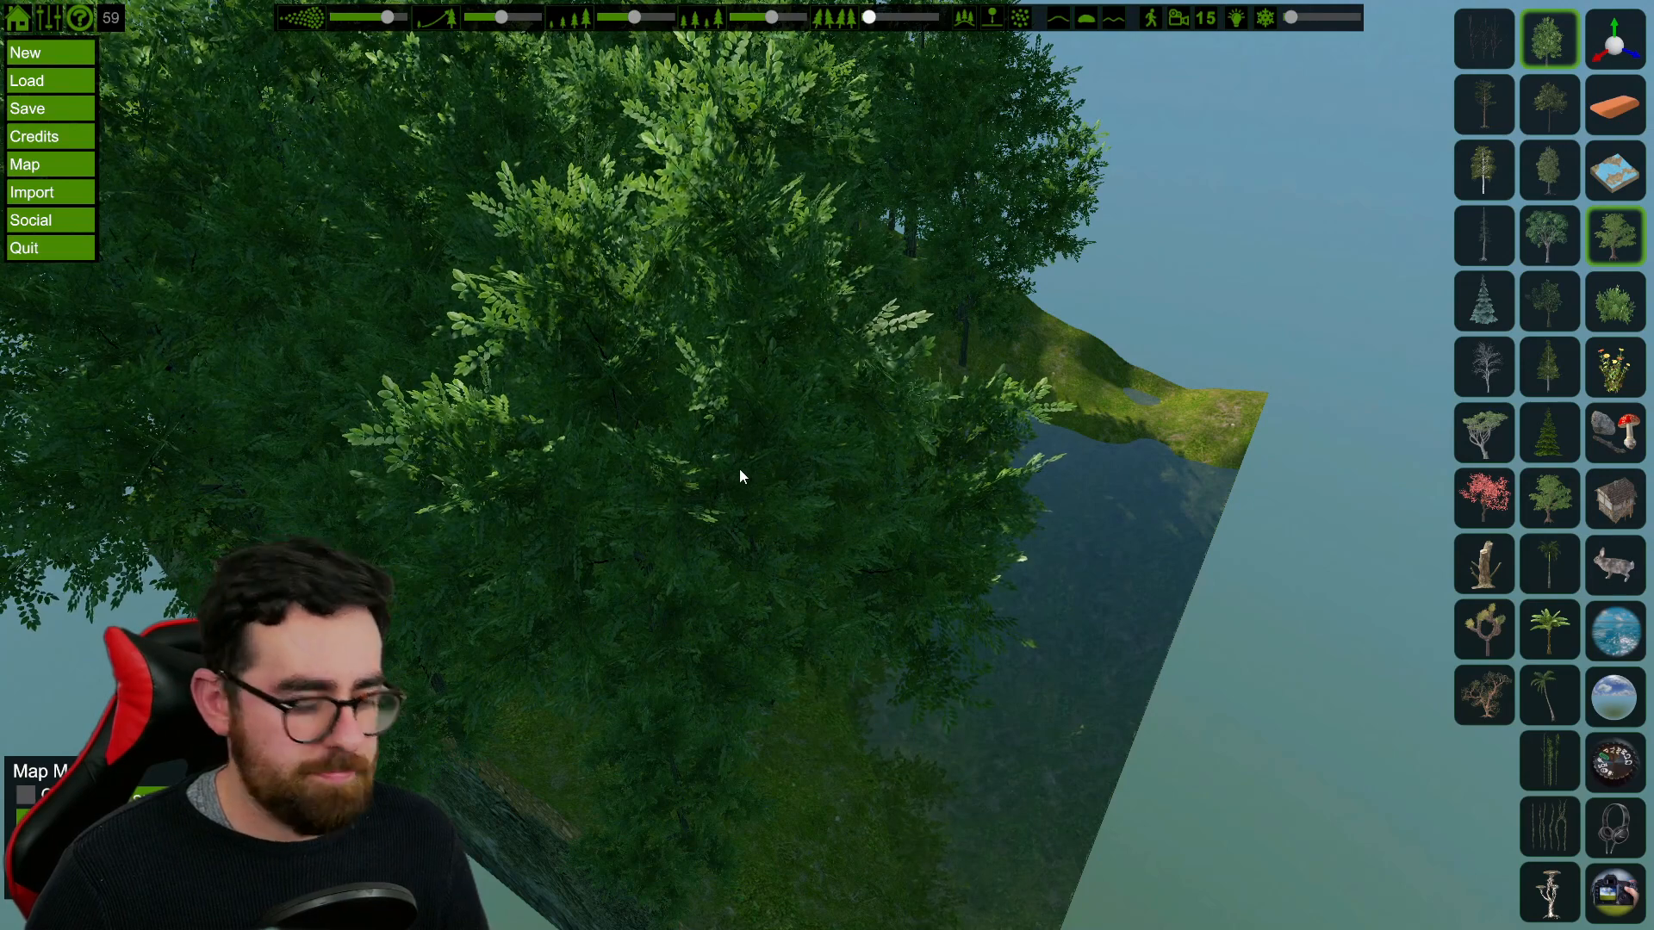
scroll(732, 473, down, 5)
scroll(686, 469, up, 2)
scroll(745, 457, down, 2)
right_drag(745, 456, 603, 344)
key(ctrl+z)
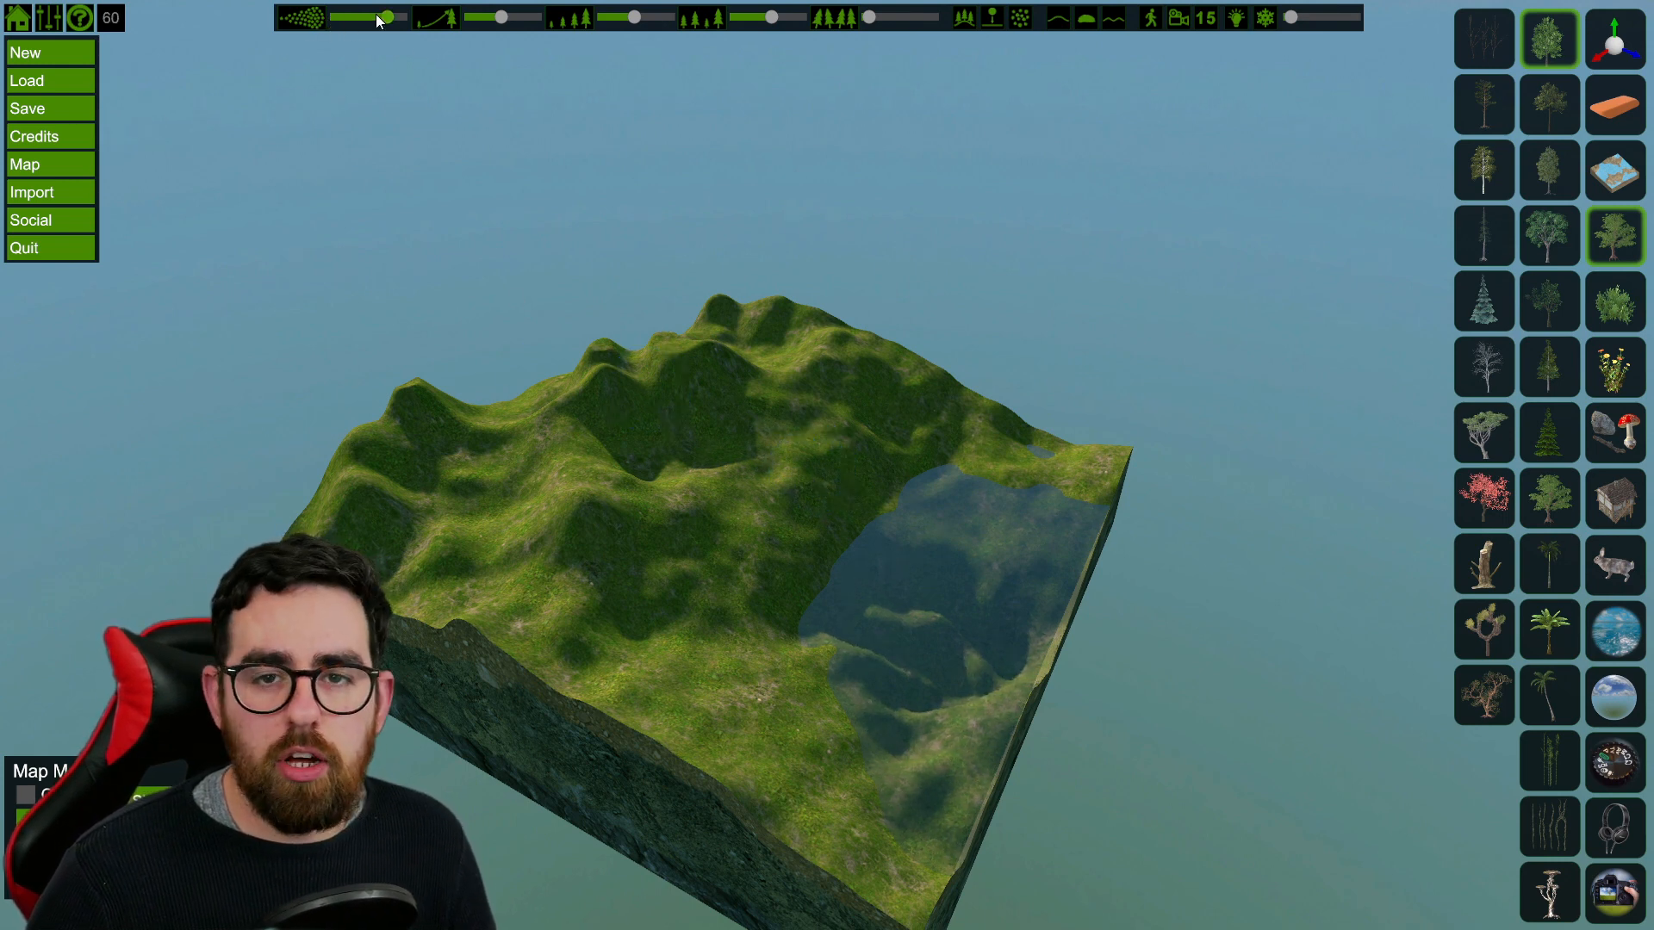
Step: Paint trees on the hillside with the brush flow near minimum and again with it at maximum
drag(389, 13, 384, 16)
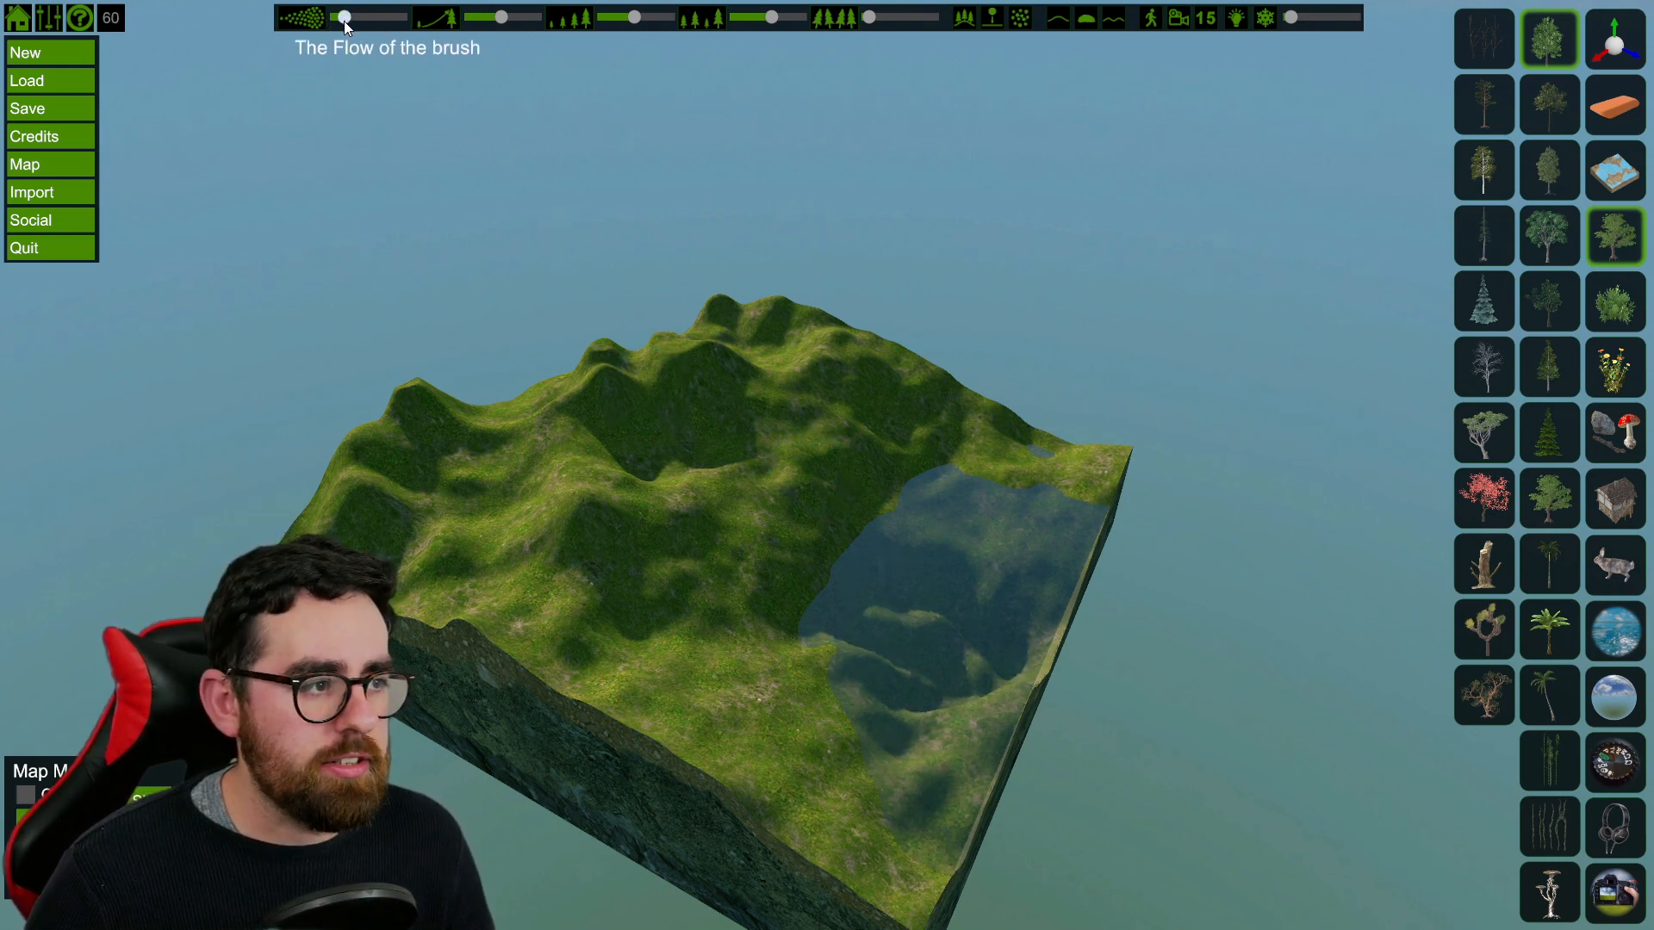
mouse_move(480, 549)
mouse_down()
mouse_move(472, 487)
mouse_move(741, 369)
mouse_move(866, 348)
mouse_move(794, 478)
mouse_move(664, 589)
mouse_move(709, 713)
mouse_move(601, 648)
mouse_move(487, 494)
mouse_up()
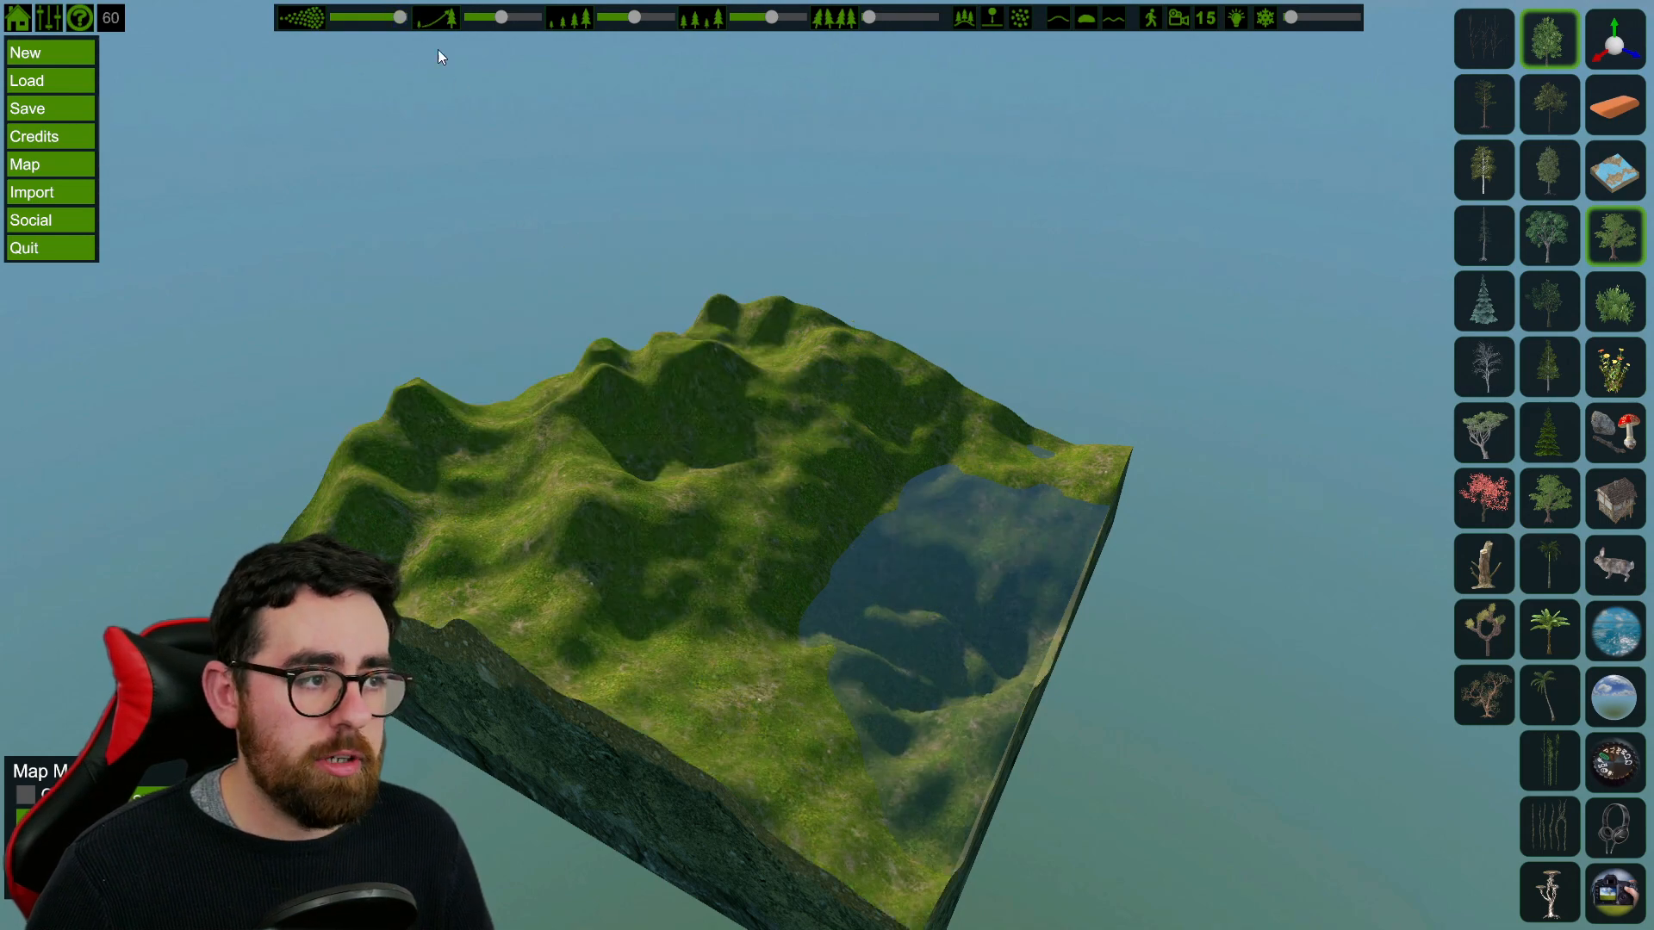
mouse_move(368, 491)
mouse_down()
mouse_move(786, 332)
mouse_move(674, 444)
mouse_move(646, 602)
mouse_move(901, 370)
mouse_move(649, 554)
mouse_move(676, 488)
mouse_up()
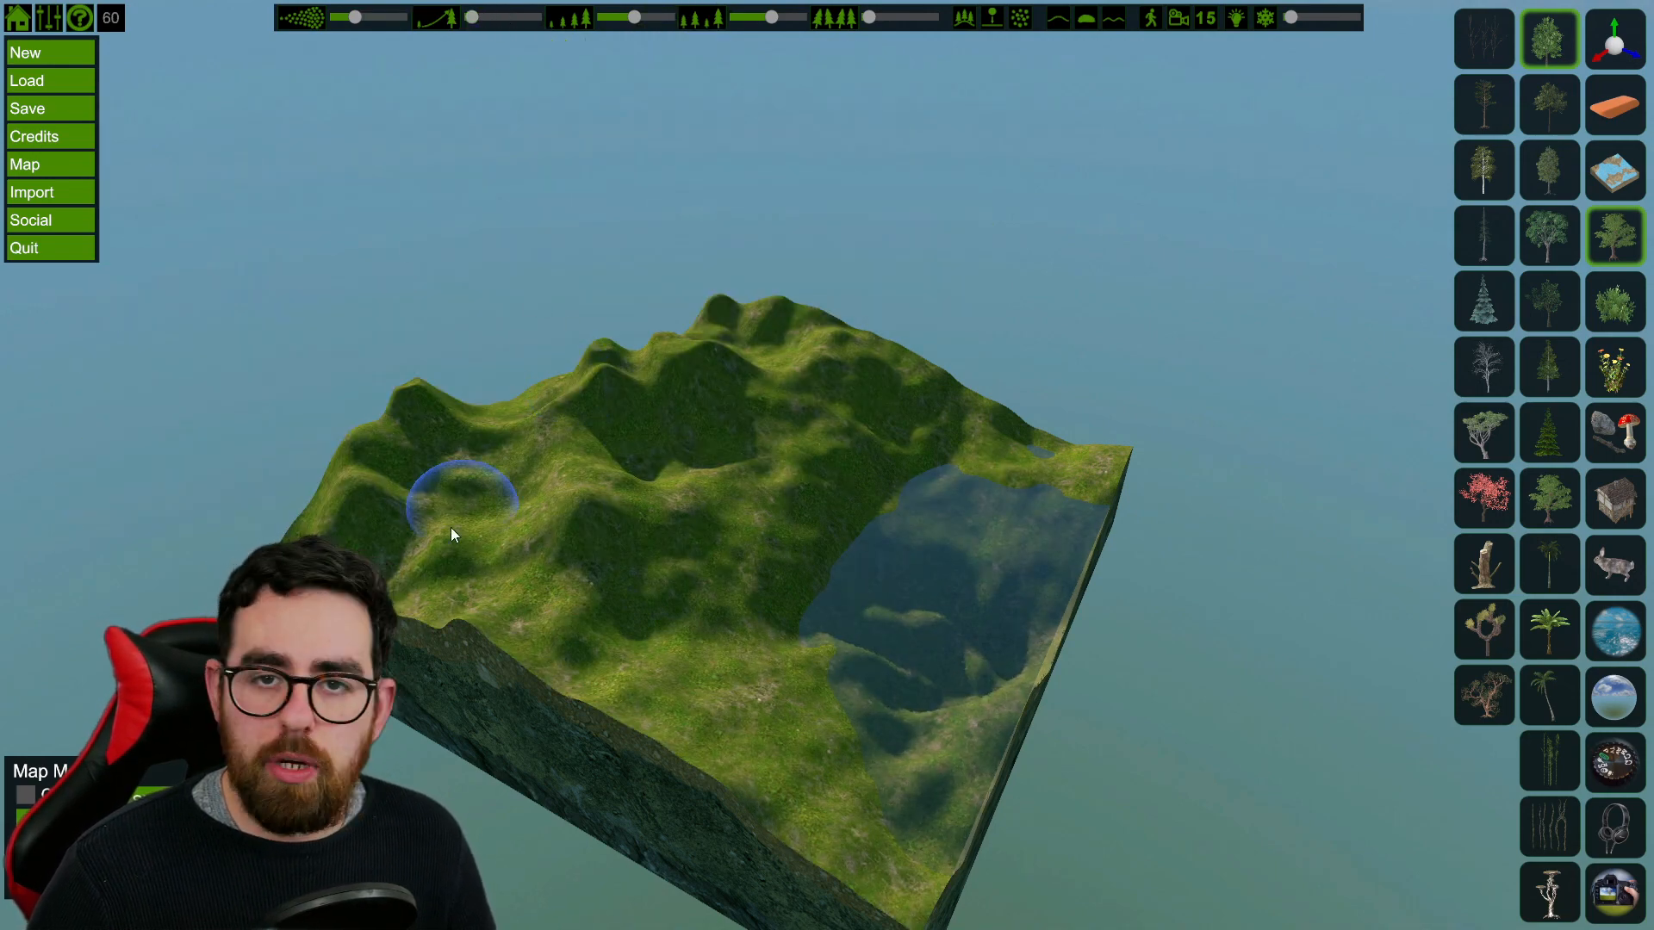
Step: Paint trees at low flow with the slope setting at minimum, and again with it at maximum
mouse_move(457, 530)
mouse_down()
mouse_move(831, 343)
mouse_move(820, 450)
mouse_up()
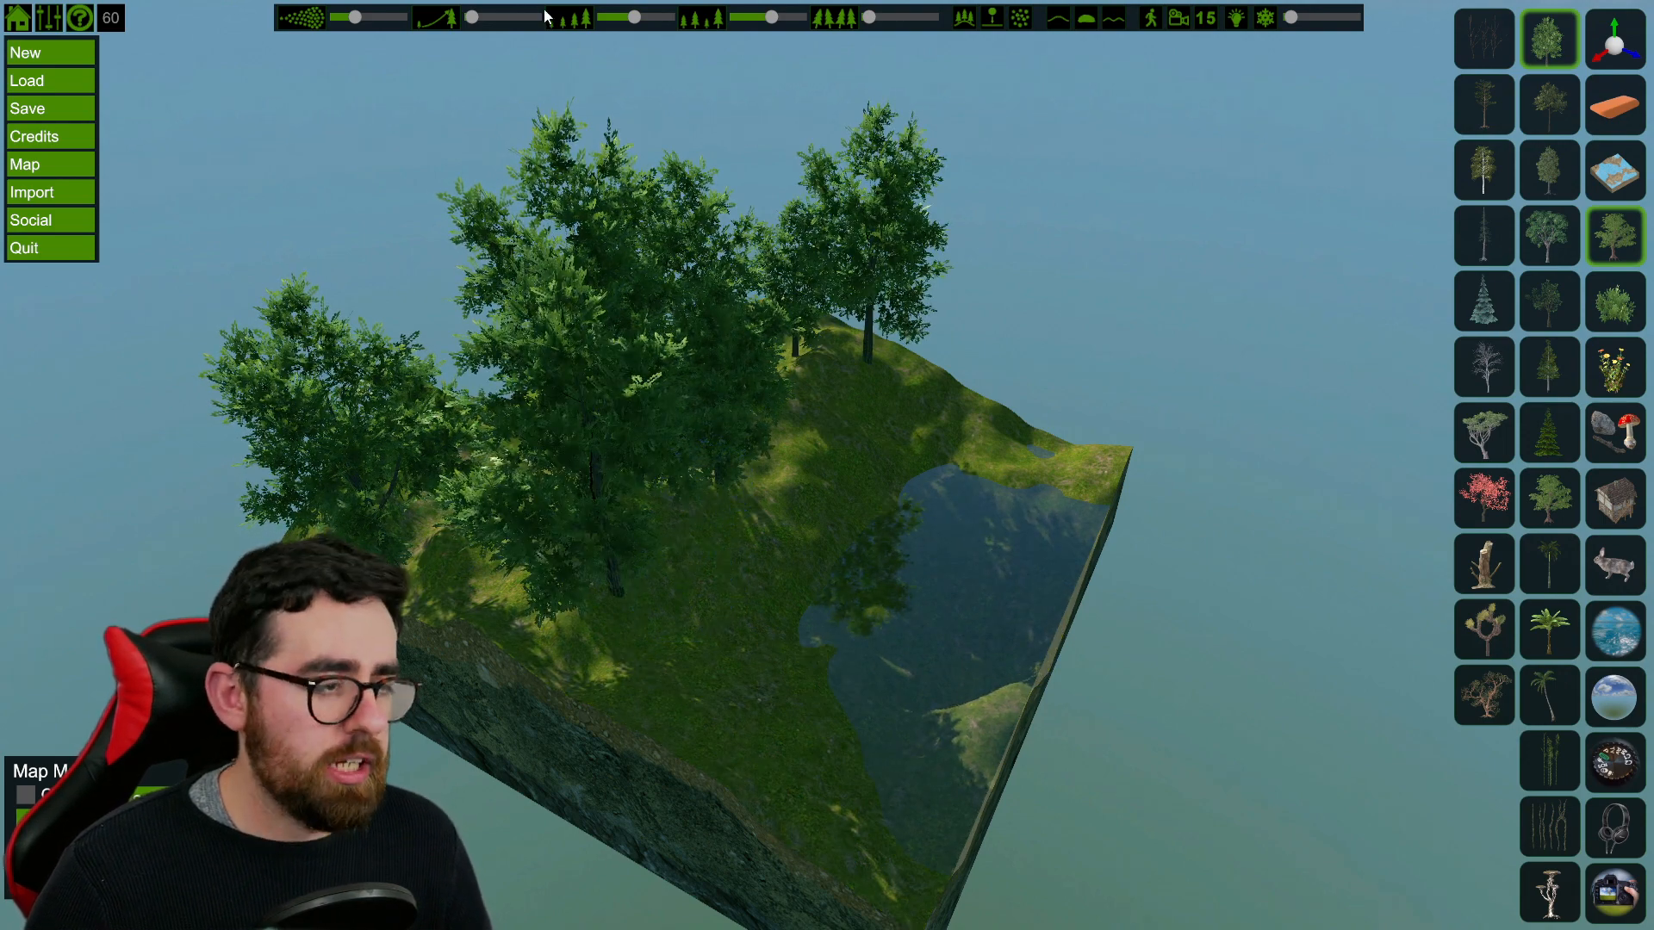
click(470, 18)
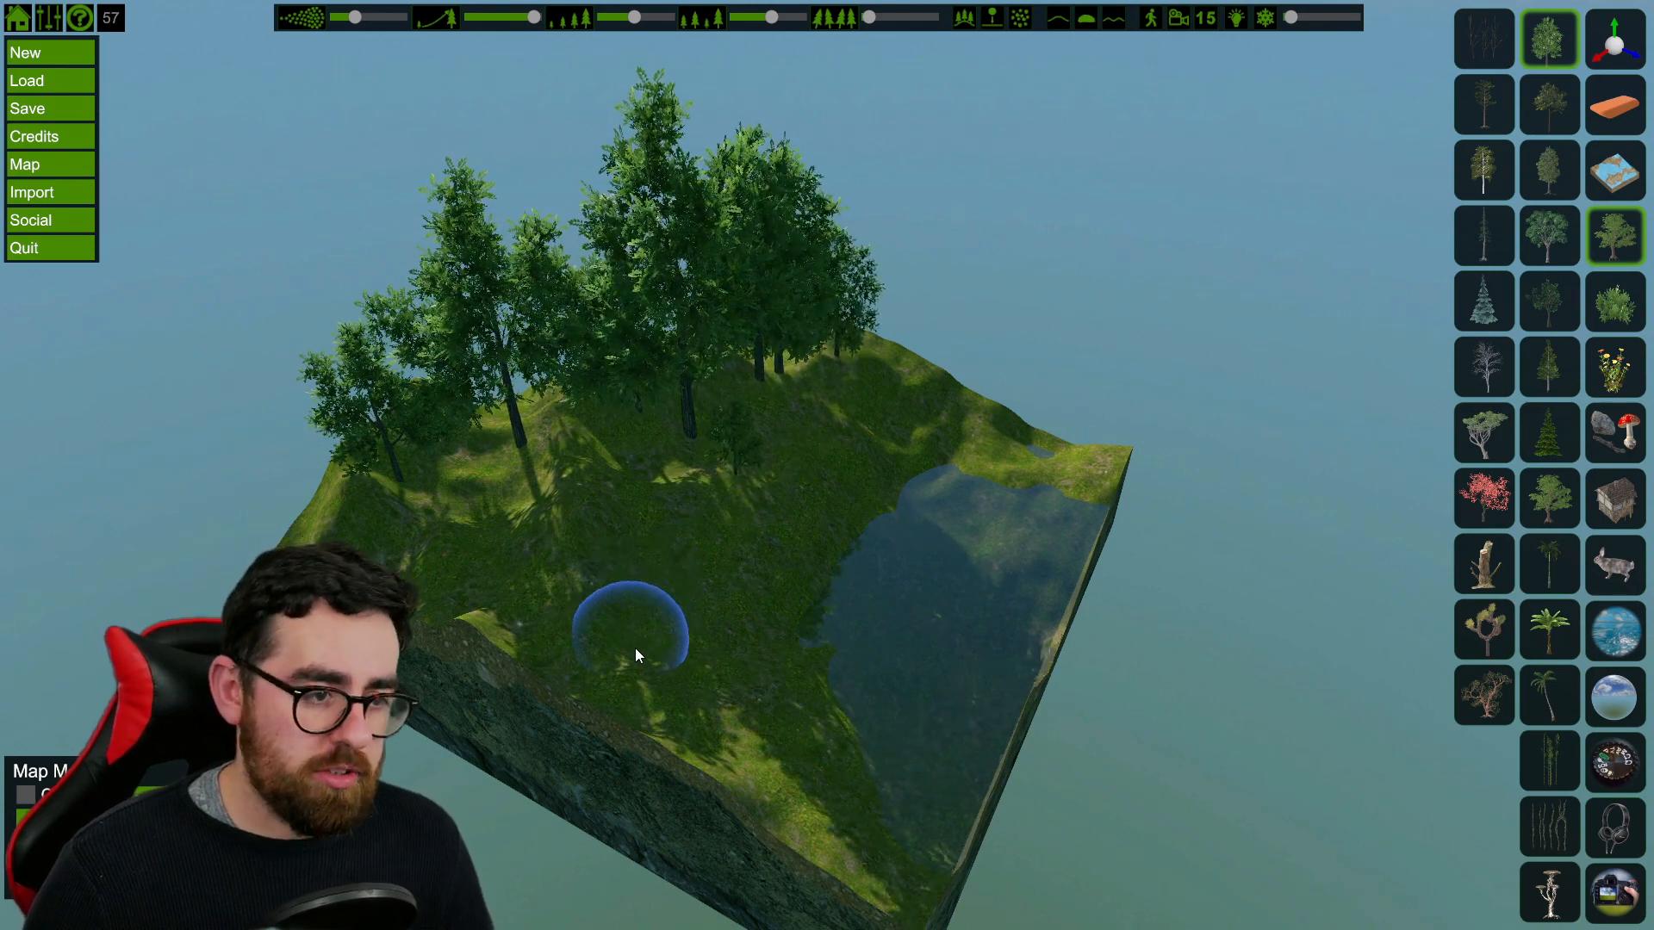
mouse_move(670, 694)
mouse_down()
mouse_move(449, 524)
mouse_move(598, 431)
mouse_move(656, 324)
mouse_up()
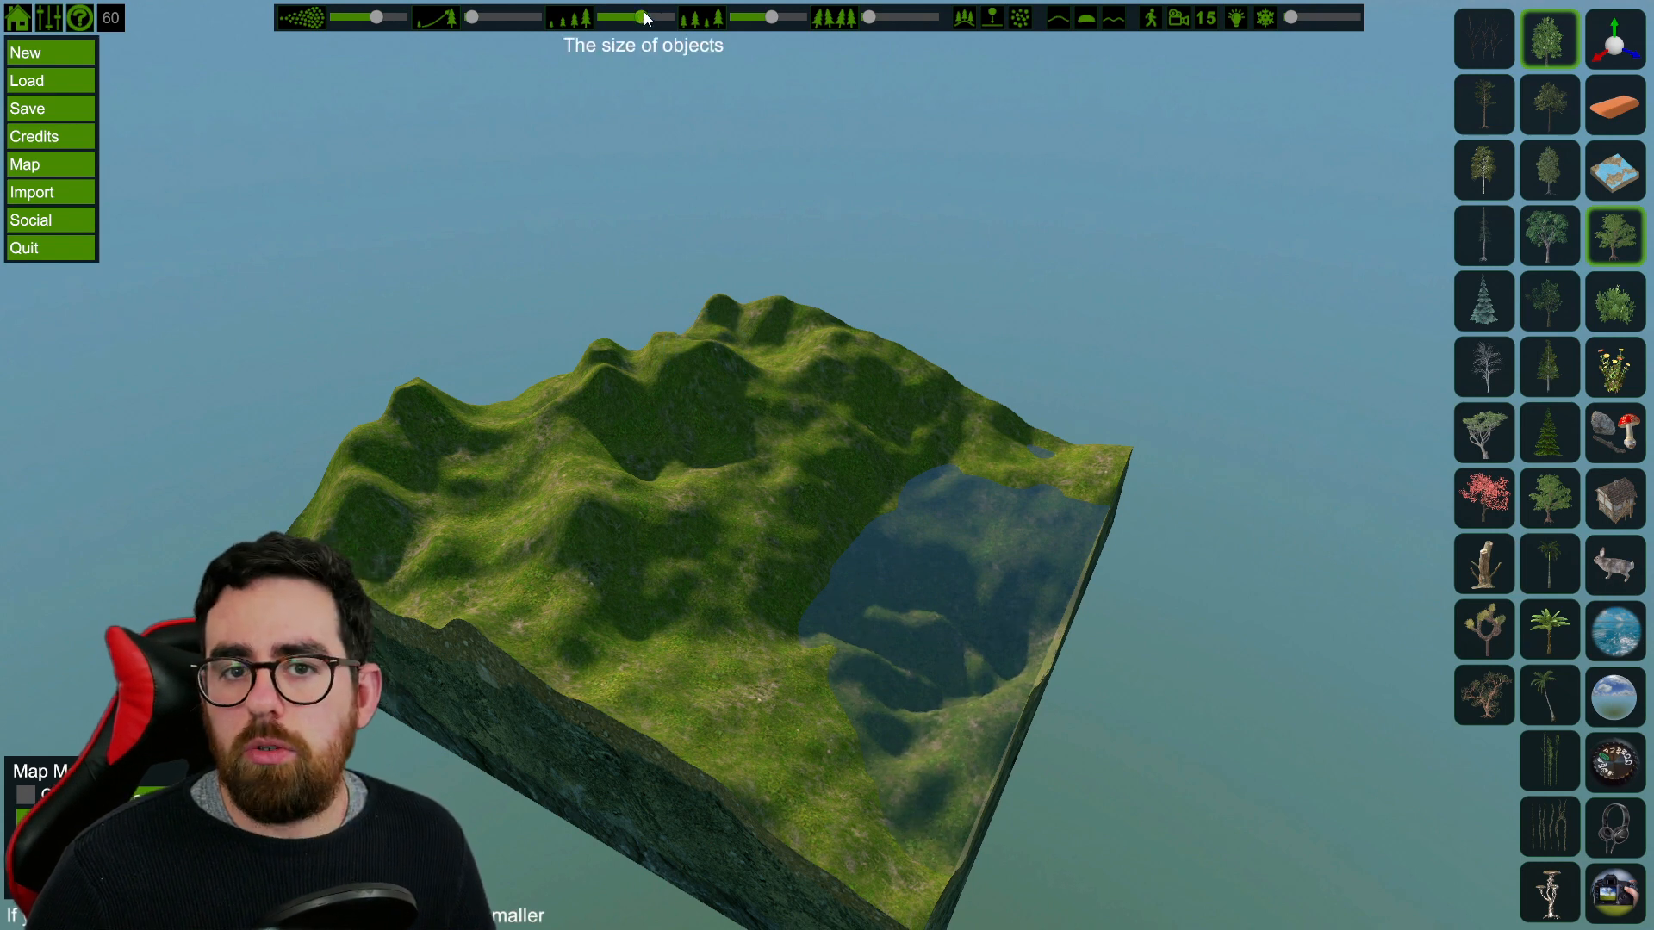
Step: Paint miniature trees across the hillside with minimum object size and maximum brush flow, and undo them
drag(641, 15, 606, 16)
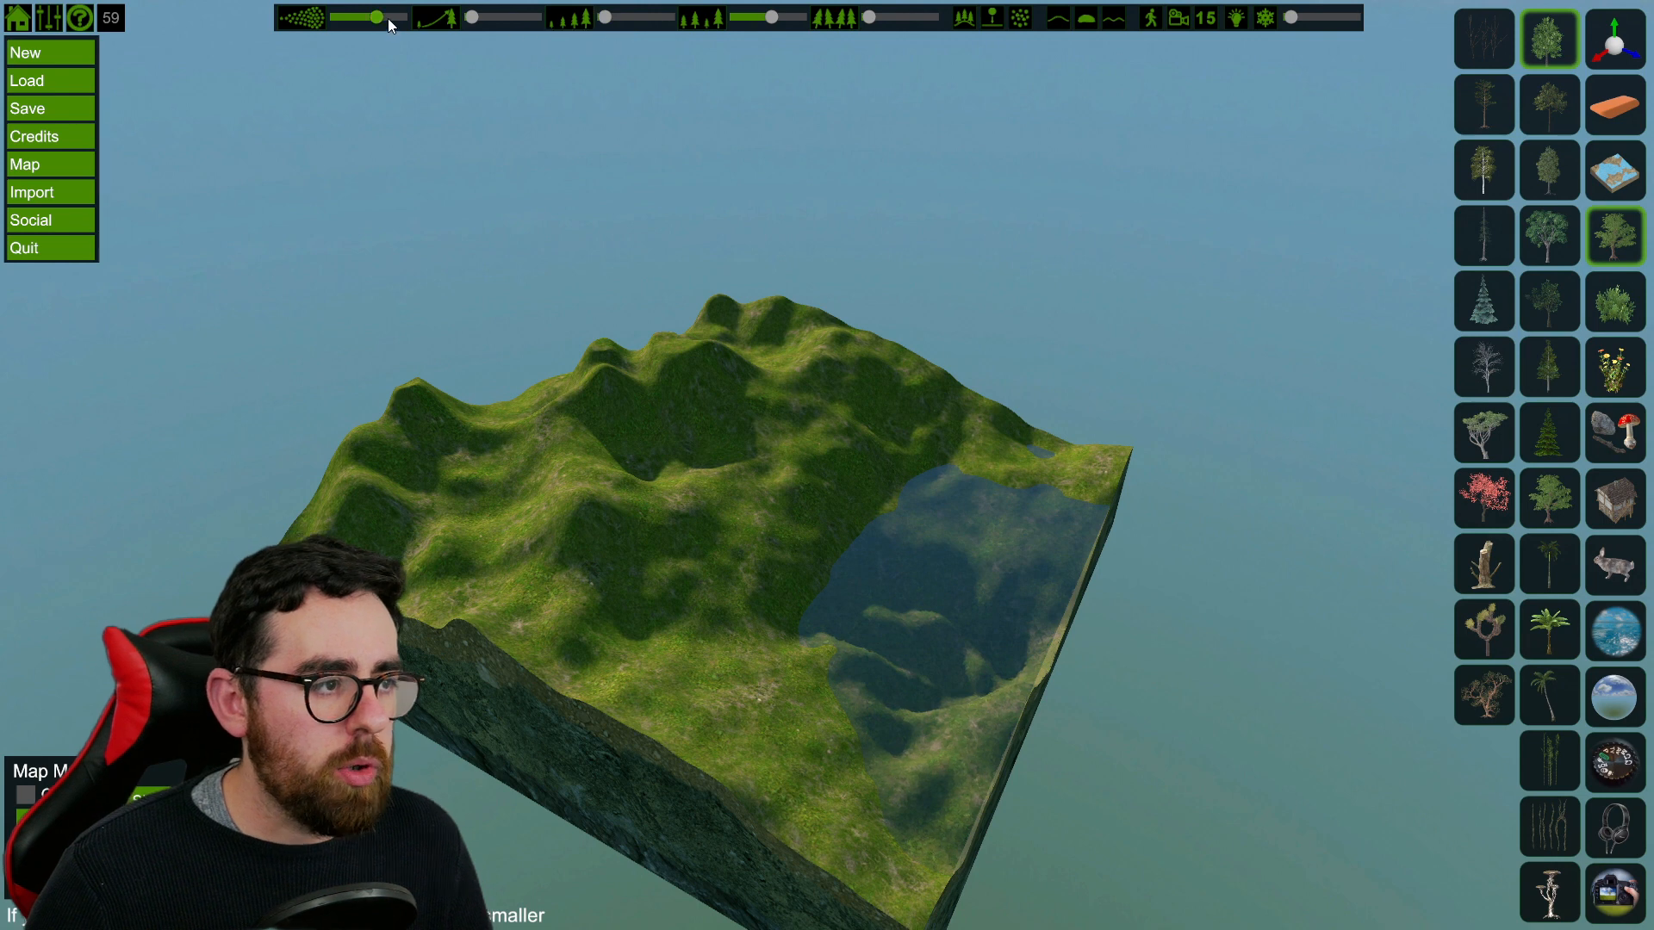
drag(379, 18, 420, 16)
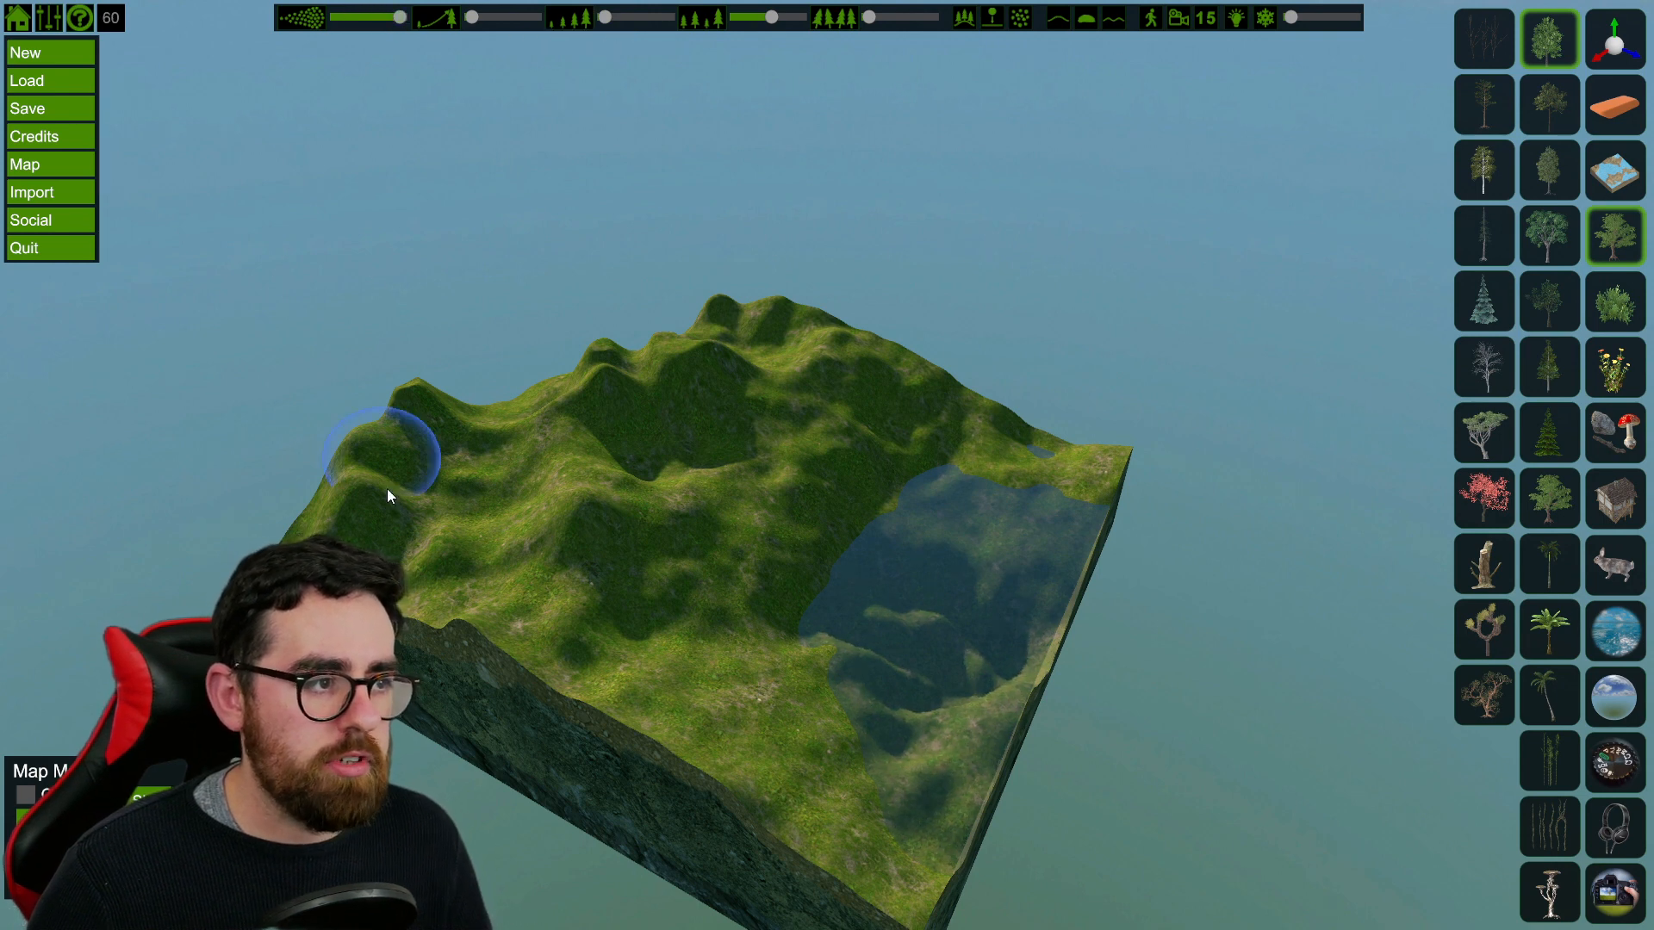
drag(384, 515, 359, 516)
mouse_move(561, 638)
mouse_down()
mouse_move(526, 525)
mouse_move(675, 608)
mouse_move(618, 637)
mouse_move(554, 572)
mouse_move(689, 666)
mouse_move(700, 710)
mouse_up()
mouse_move(505, 502)
mouse_down()
mouse_move(694, 396)
mouse_move(518, 491)
mouse_move(560, 360)
mouse_up()
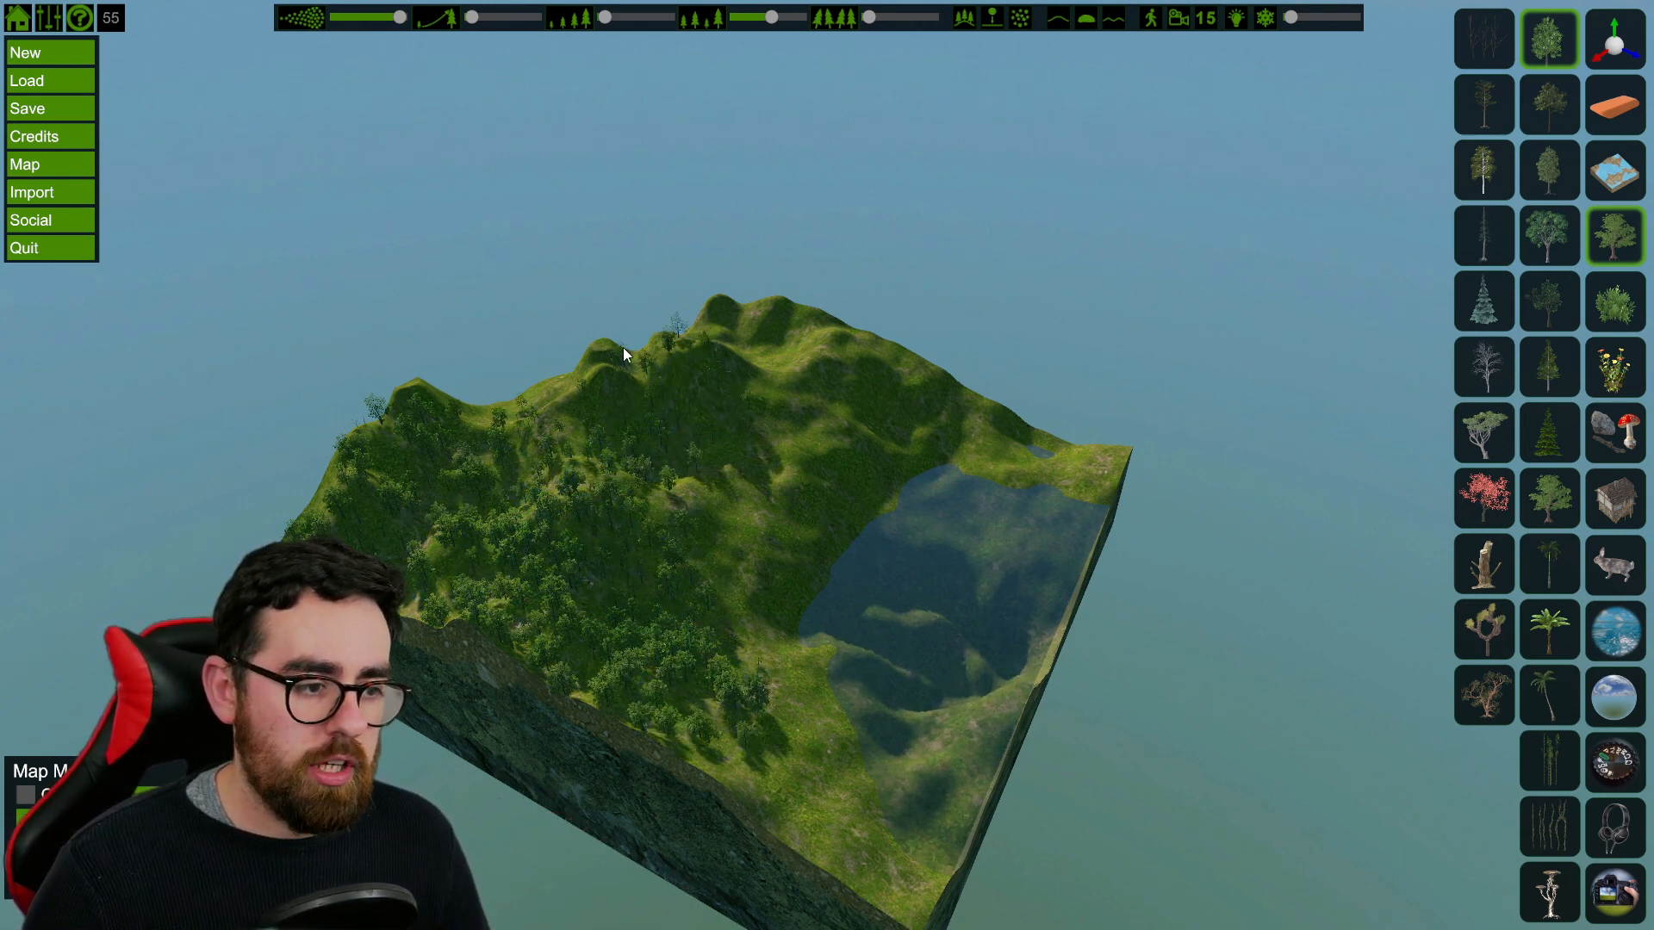
key(ctrl+z)
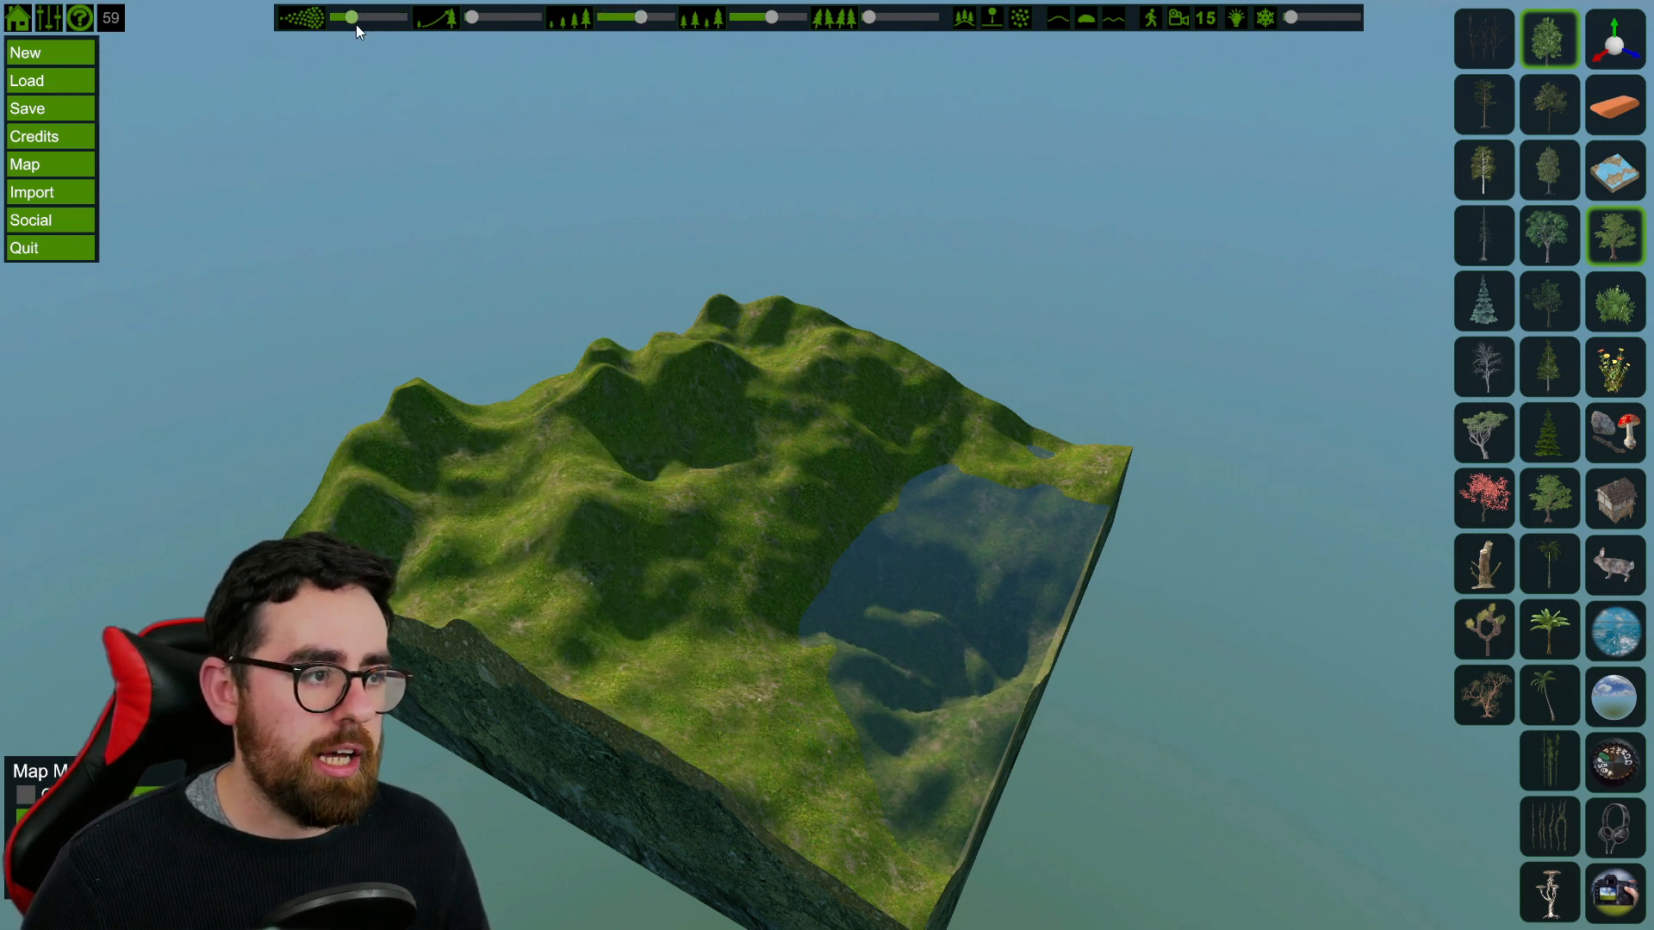
Step: Plant medium-size broadleaf trees across the hillside with a low brush flow, using strokes and single placements
mouse_move(446, 571)
mouse_down()
mouse_move(733, 346)
mouse_move(738, 469)
mouse_move(674, 687)
mouse_up()
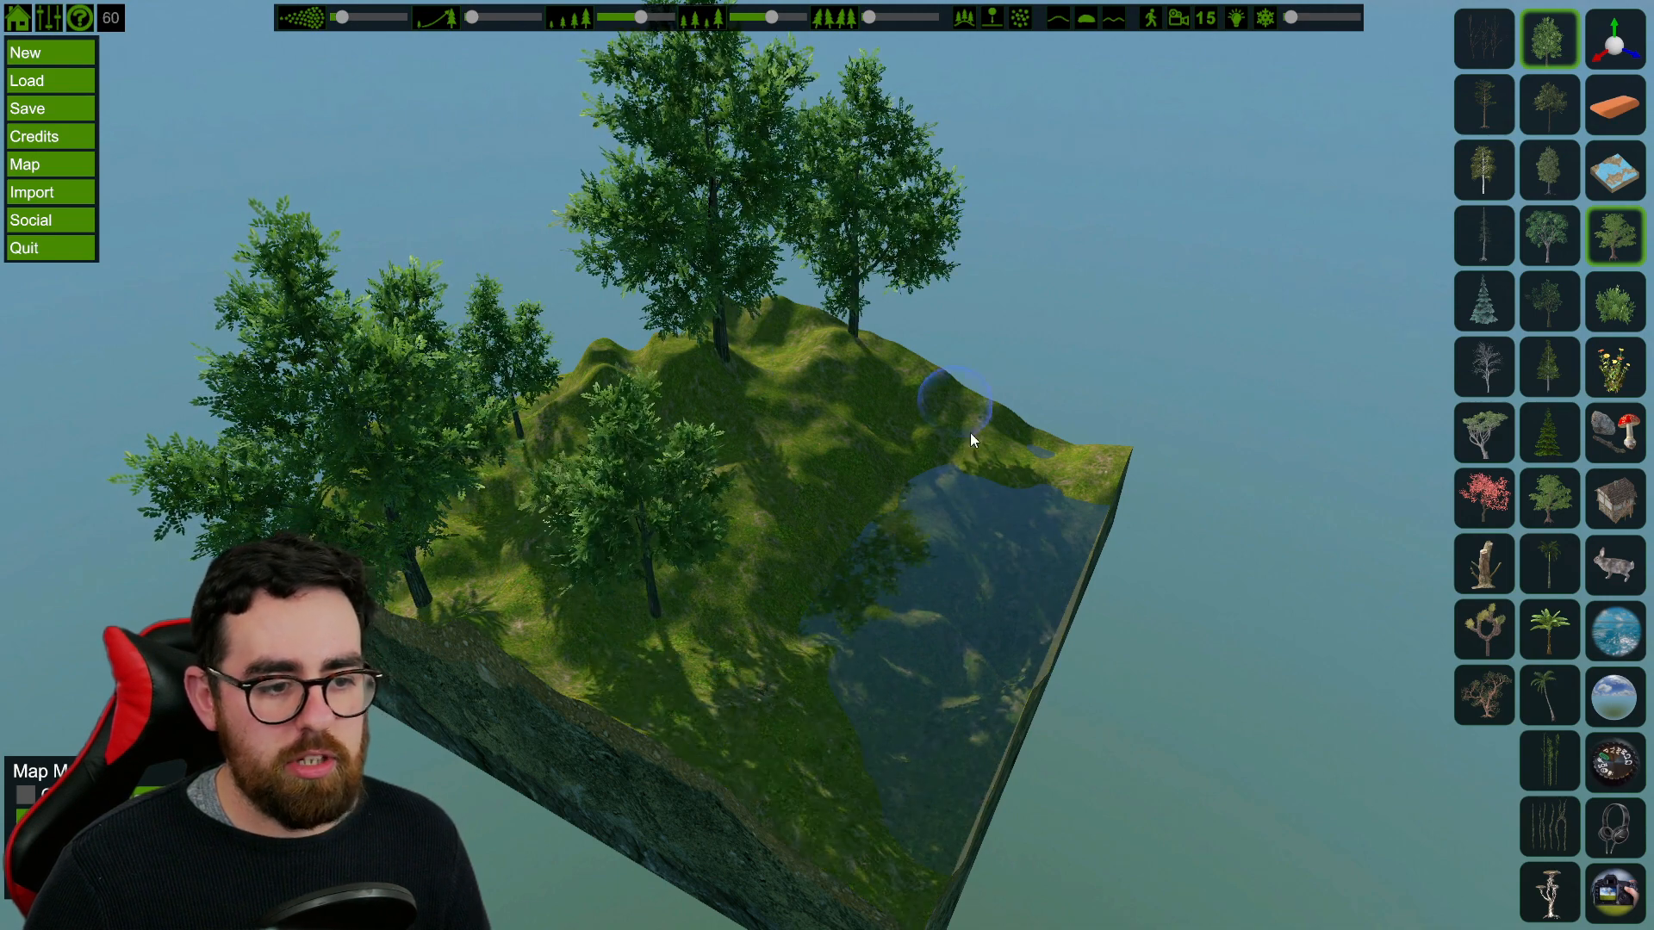
drag(886, 734, 670, 585)
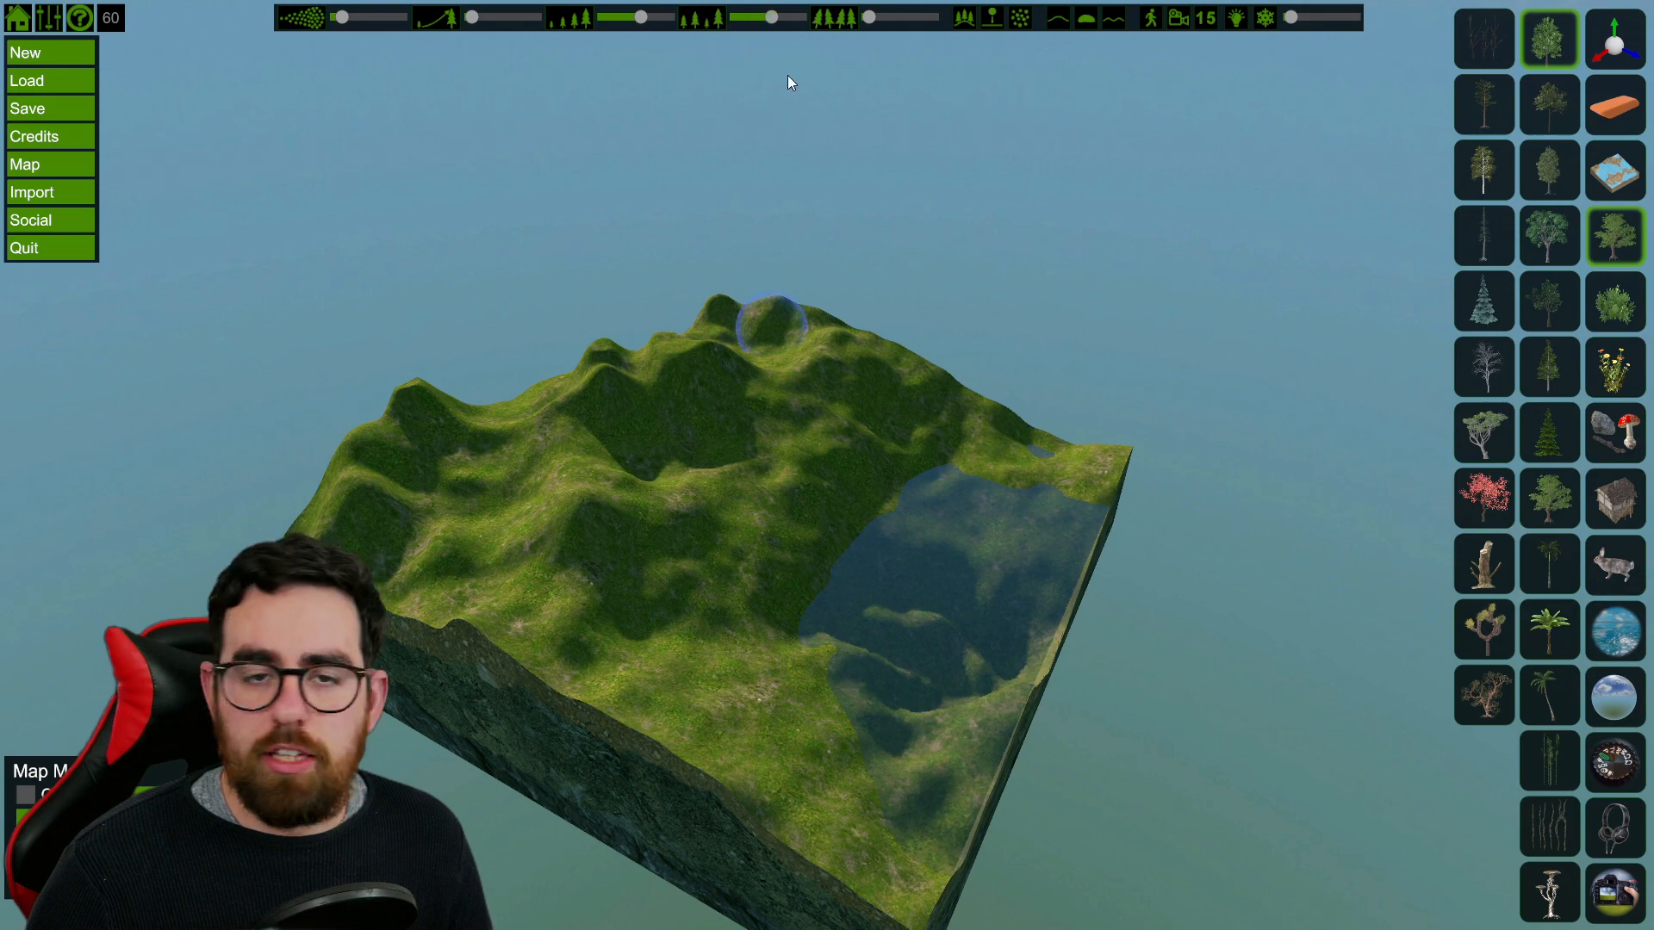
click(466, 539)
click(581, 424)
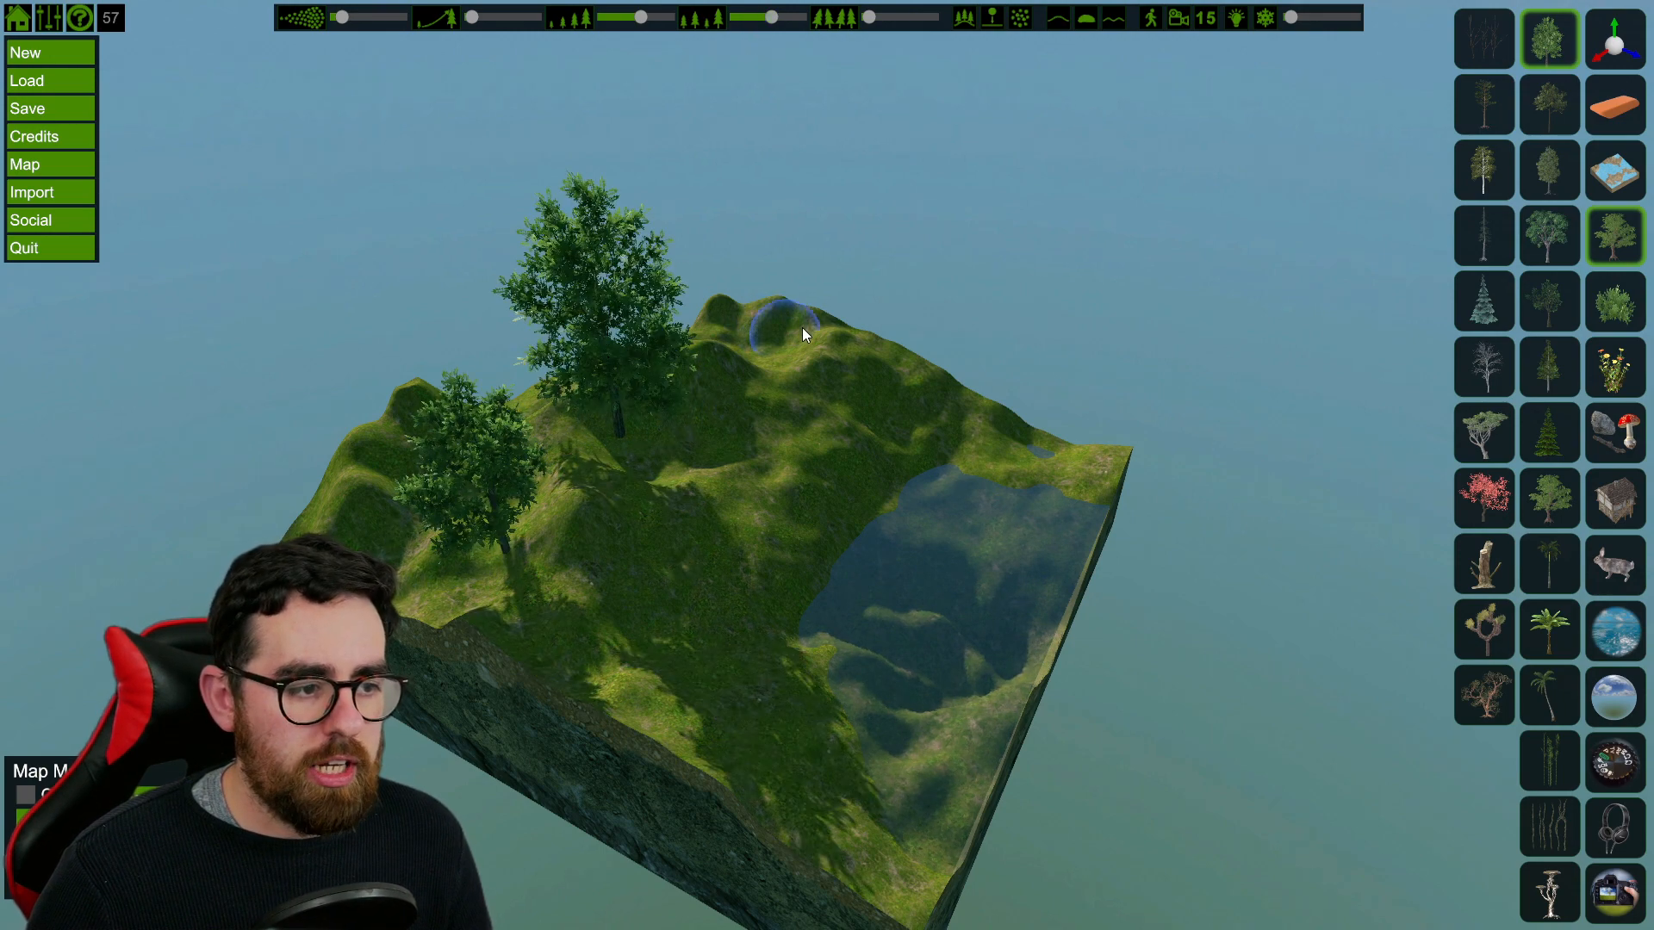
click(791, 332)
click(763, 476)
click(668, 603)
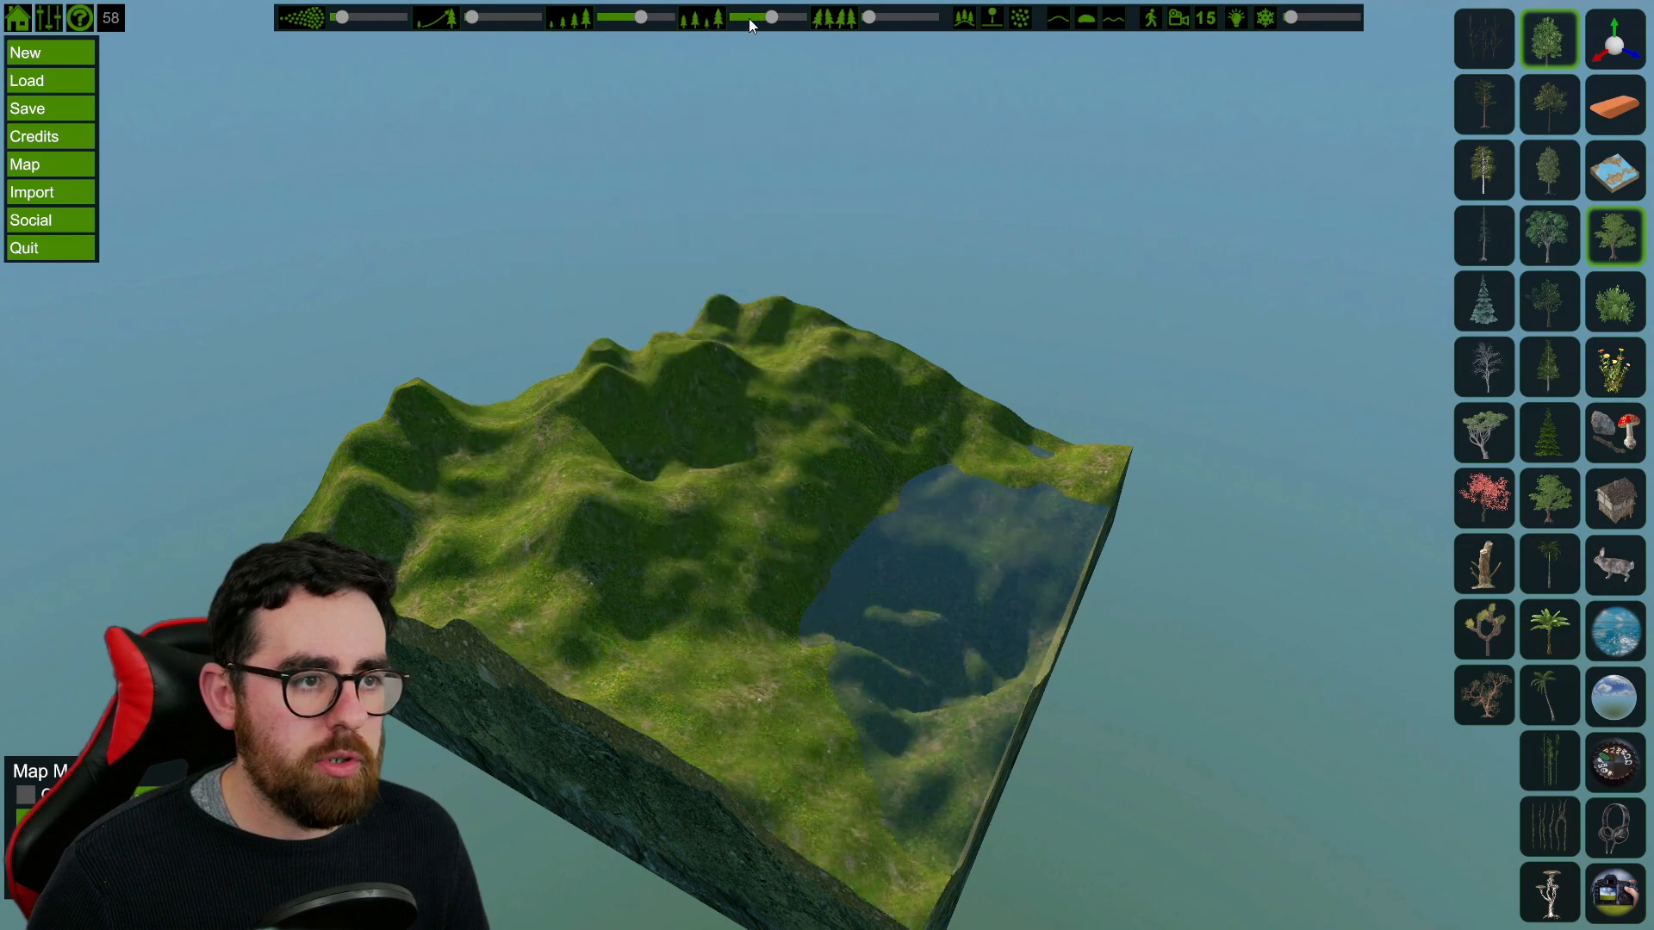
Step: Plant broadleaf trees with the size variation at minimum, and again with it at maximum
drag(769, 17, 713, 16)
mouse_move(792, 312)
mouse_down()
mouse_move(721, 369)
mouse_move(561, 437)
mouse_move(475, 544)
mouse_move(703, 690)
mouse_move(613, 409)
mouse_move(803, 324)
mouse_move(818, 371)
mouse_up()
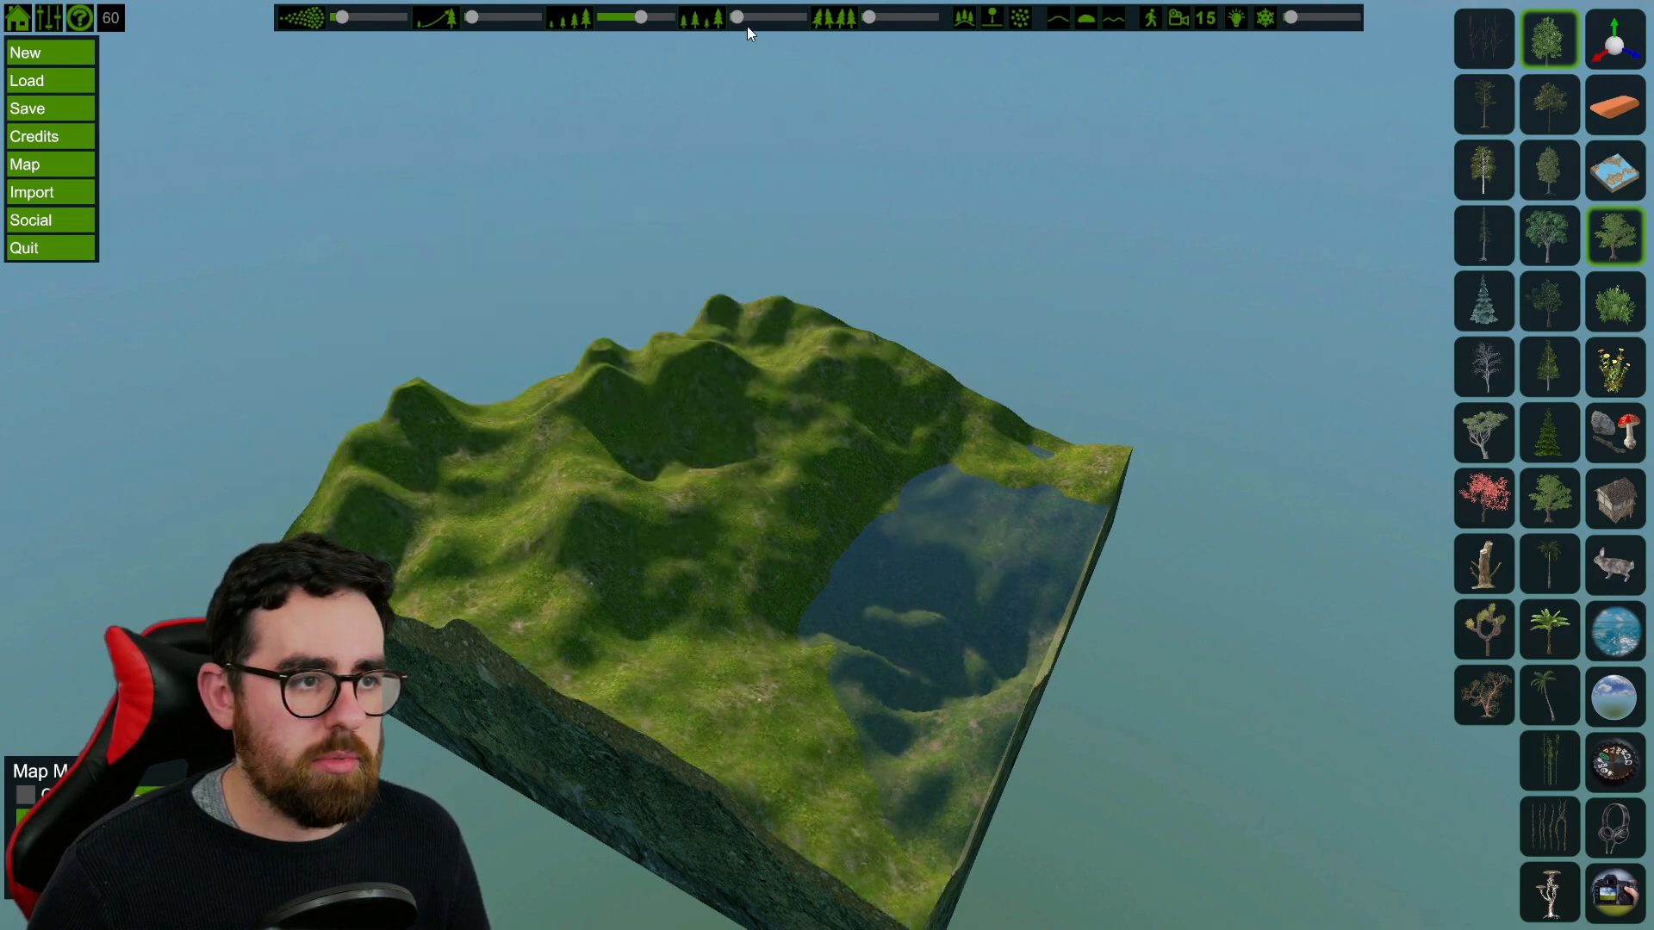
click(605, 385)
click(818, 317)
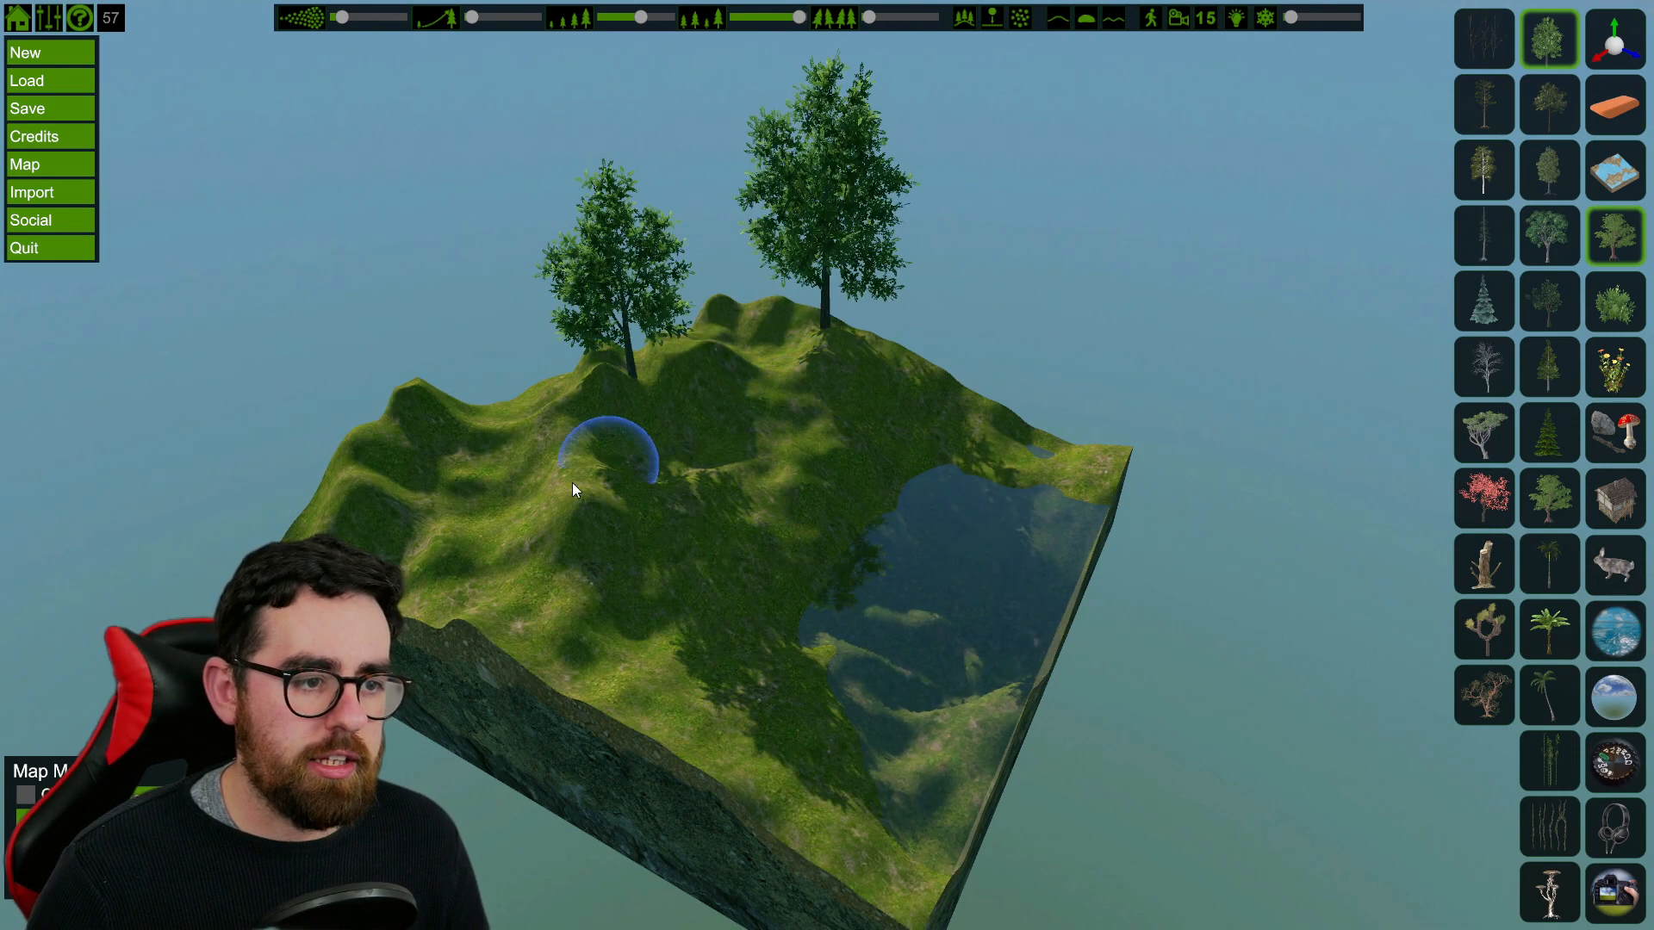
click(668, 616)
click(728, 613)
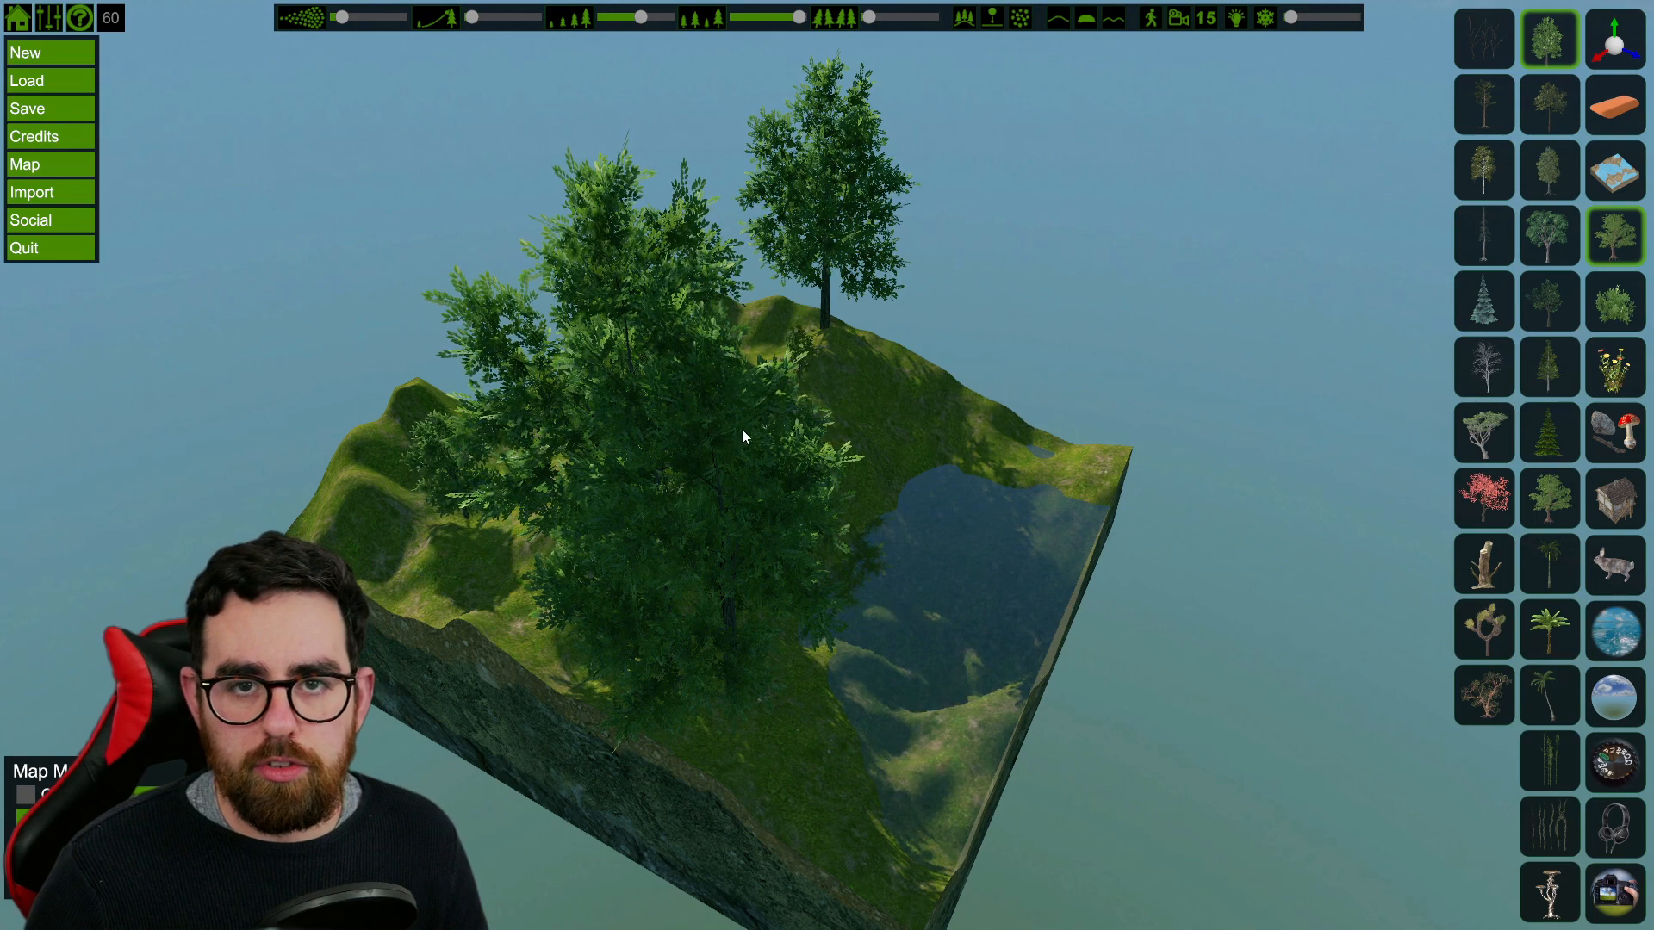
Step: Plant six broadleaf trees with the last tree placement setting at minimum, and undo them
click(844, 16)
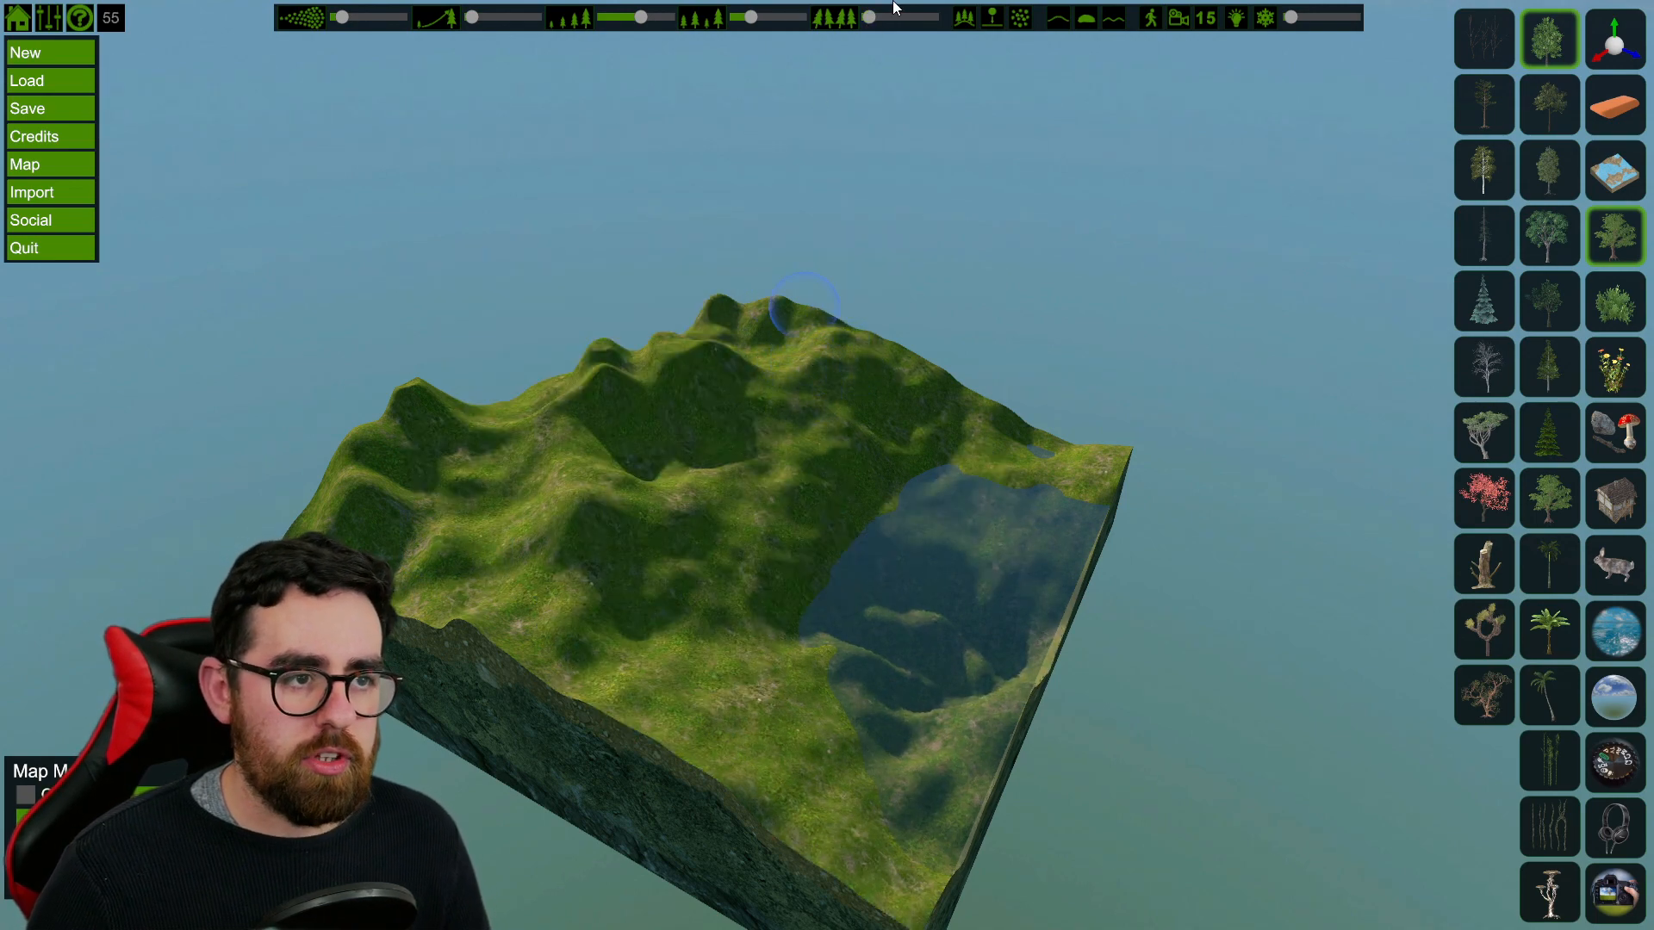
click(827, 340)
click(655, 457)
click(495, 495)
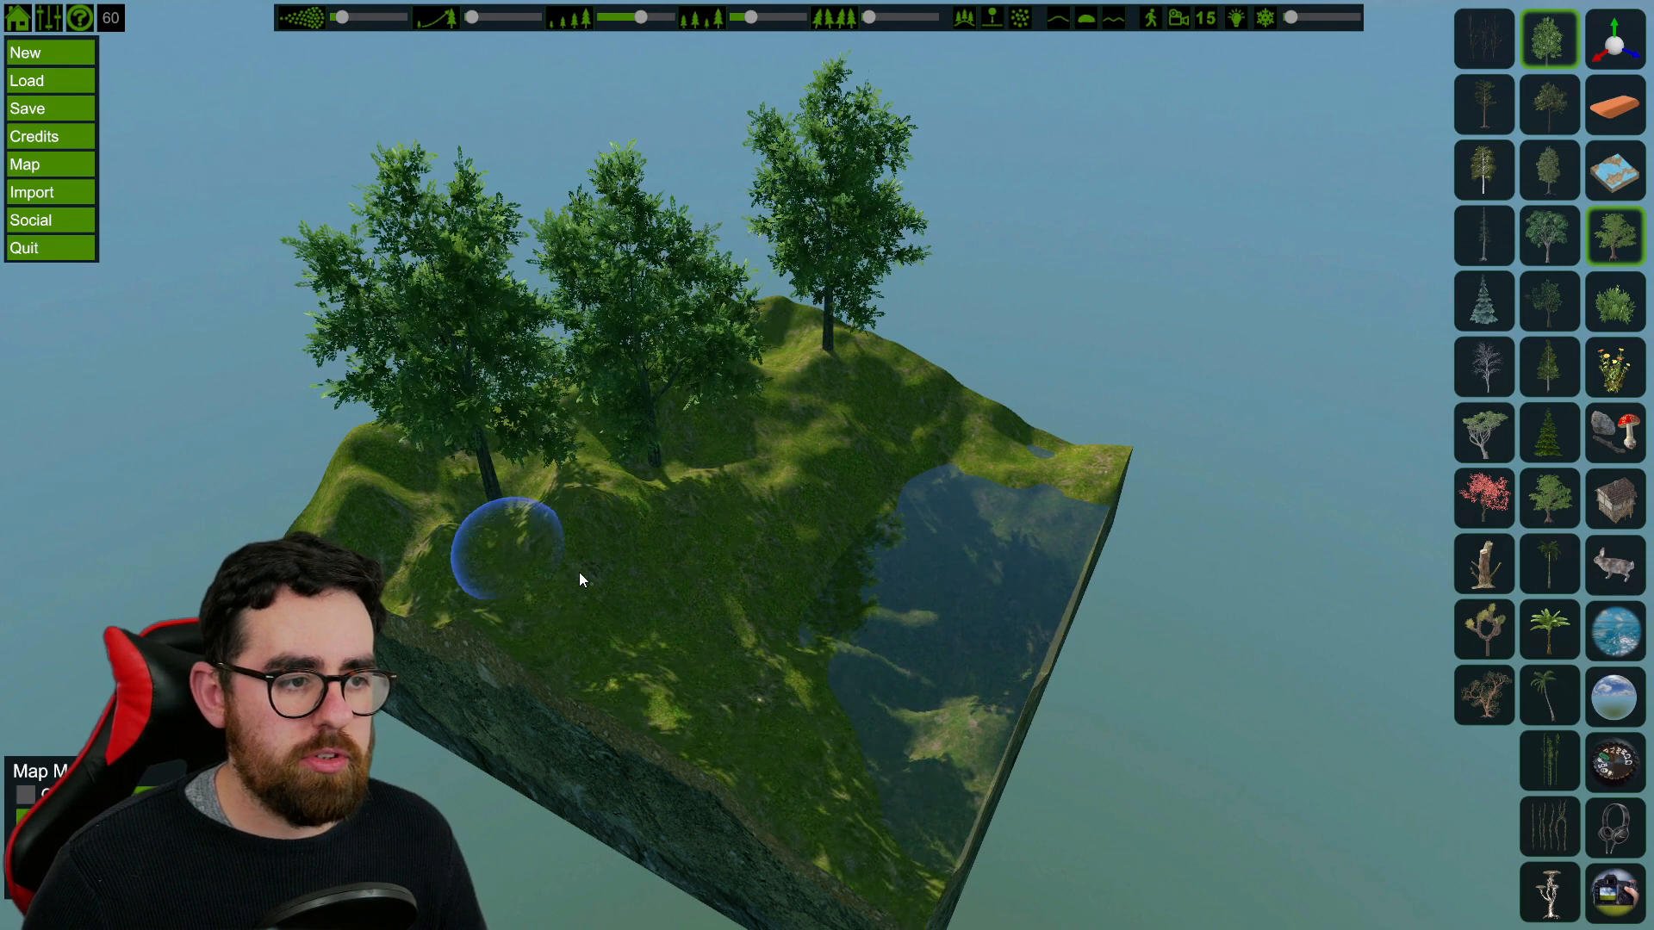
click(758, 603)
click(763, 701)
click(621, 573)
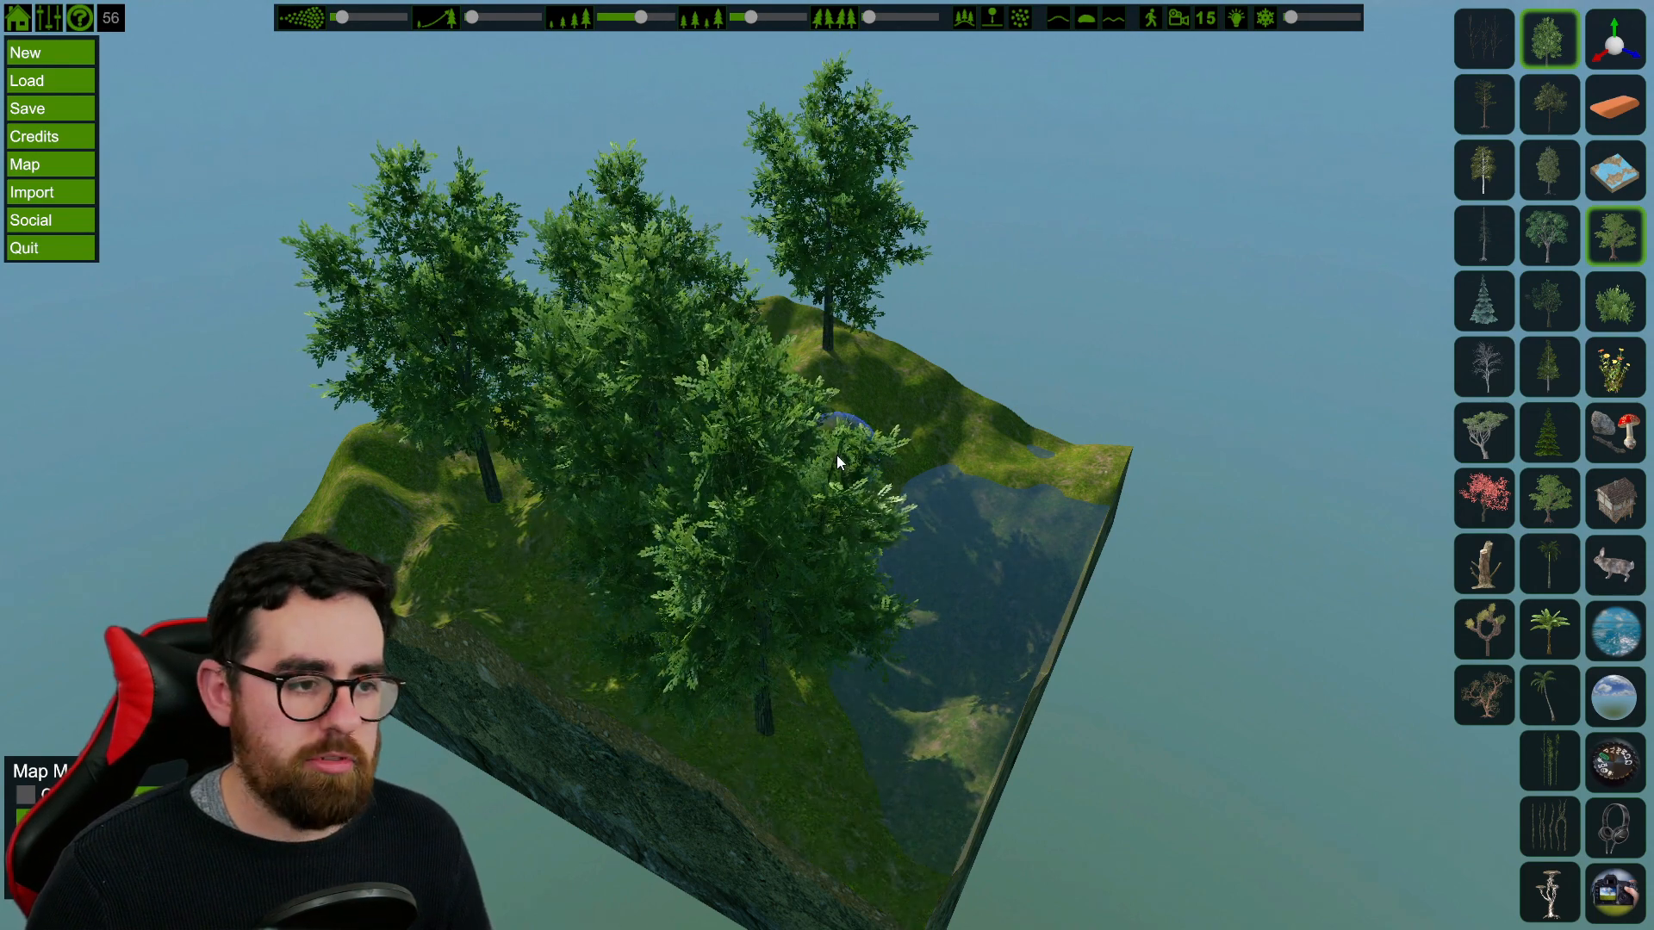
key(ctrl+z)
Step: Set the last tree placement setting to maximum and plant single broadleaf trees over the hills and lake shore
drag(869, 17, 931, 18)
click(785, 366)
click(641, 465)
click(469, 516)
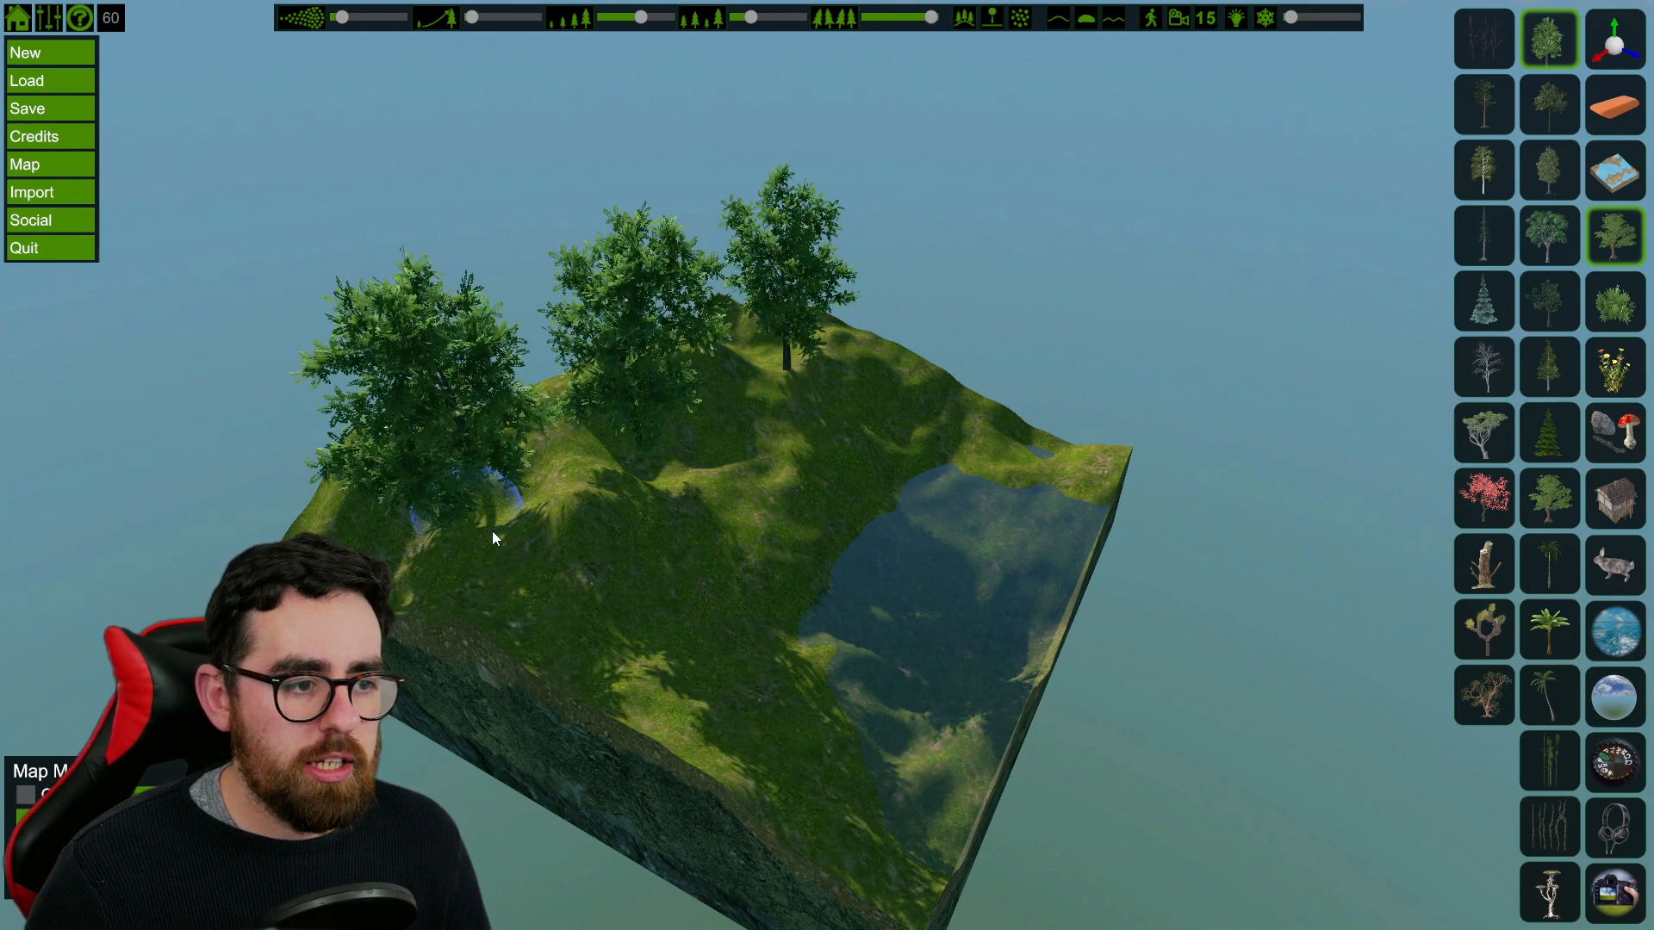
click(659, 599)
click(796, 517)
click(886, 362)
click(861, 331)
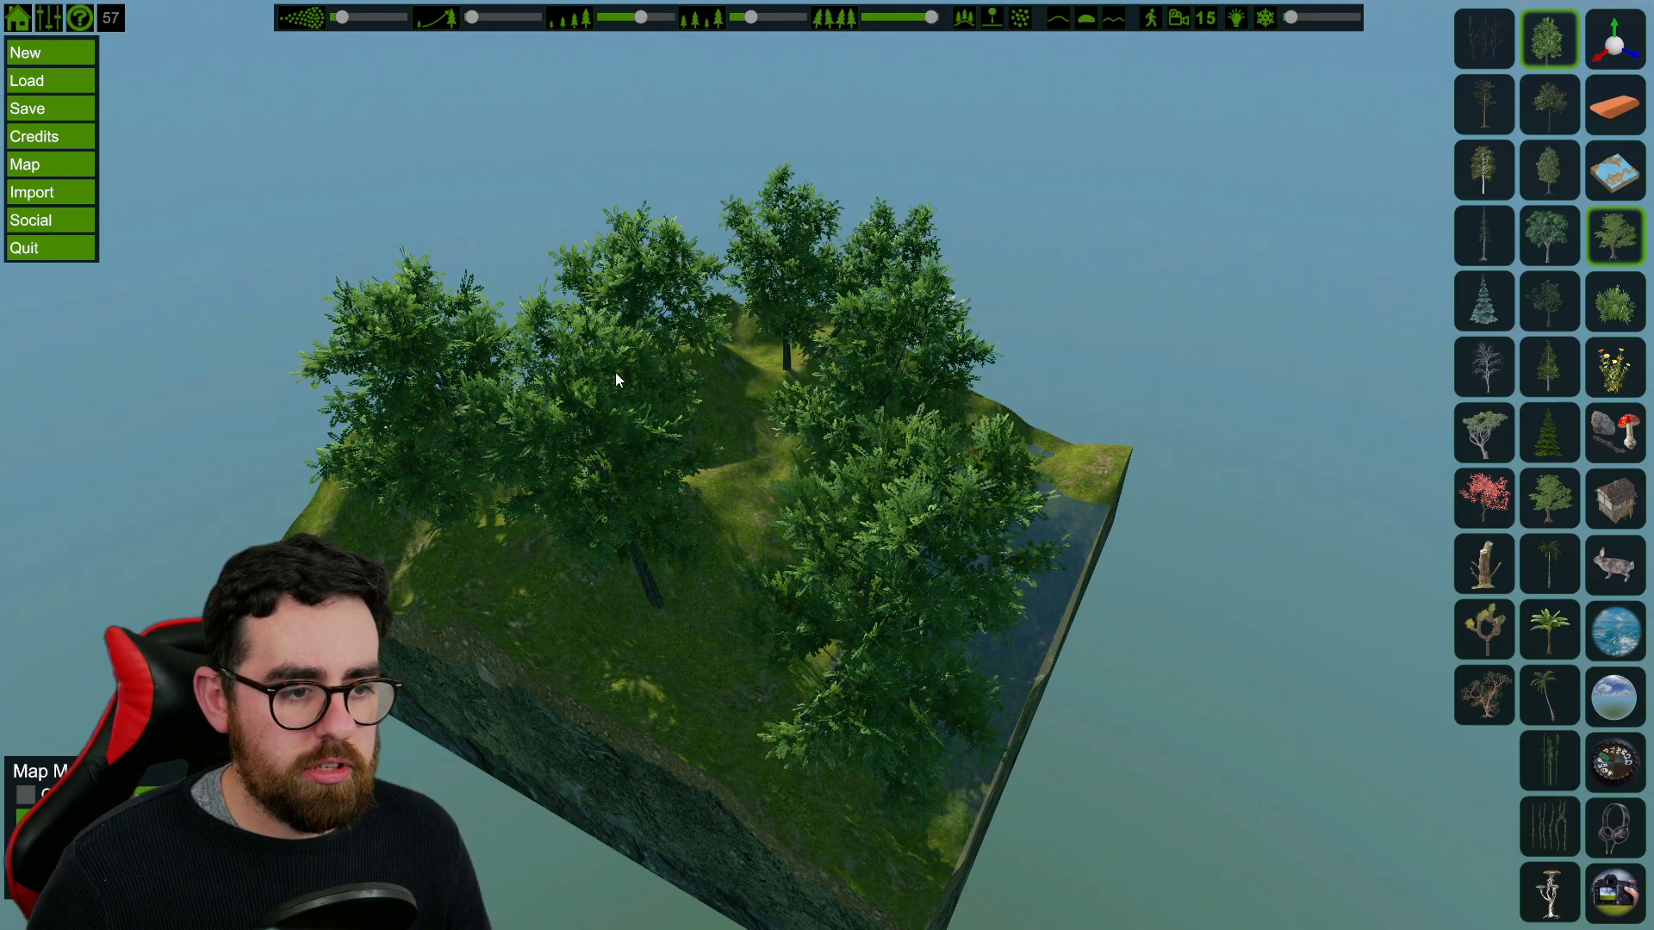
click(753, 383)
click(693, 594)
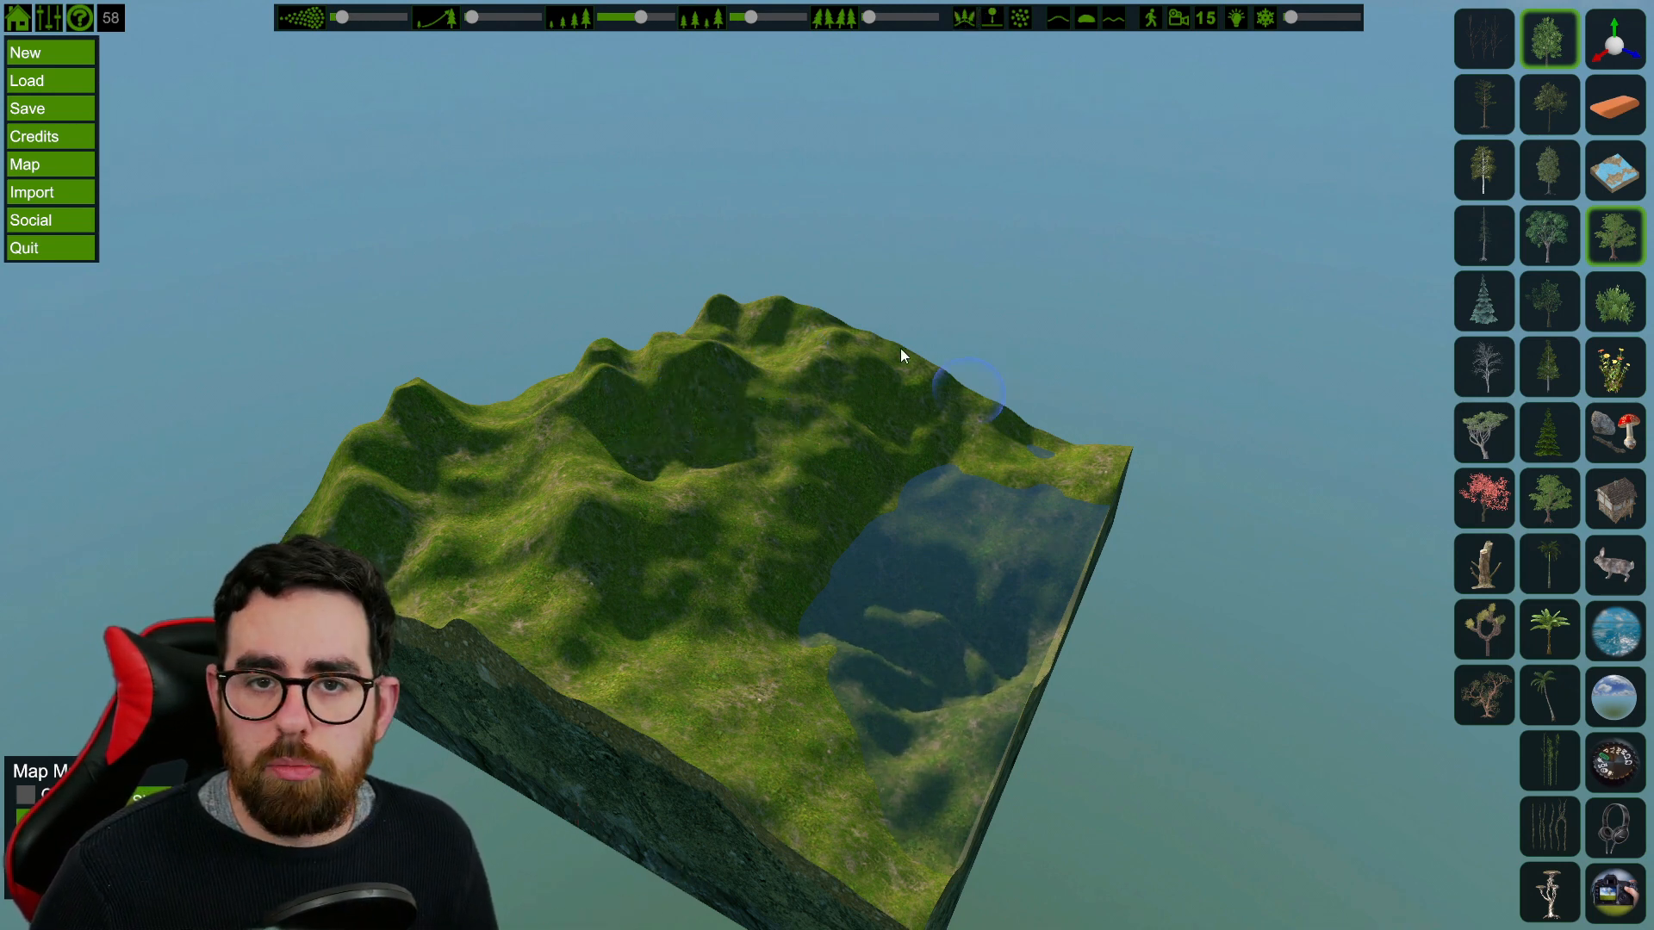
Step: Plant trees leaning perpendicular to the slope, and switch to upright orientation to plant more on the hillside
click(625, 419)
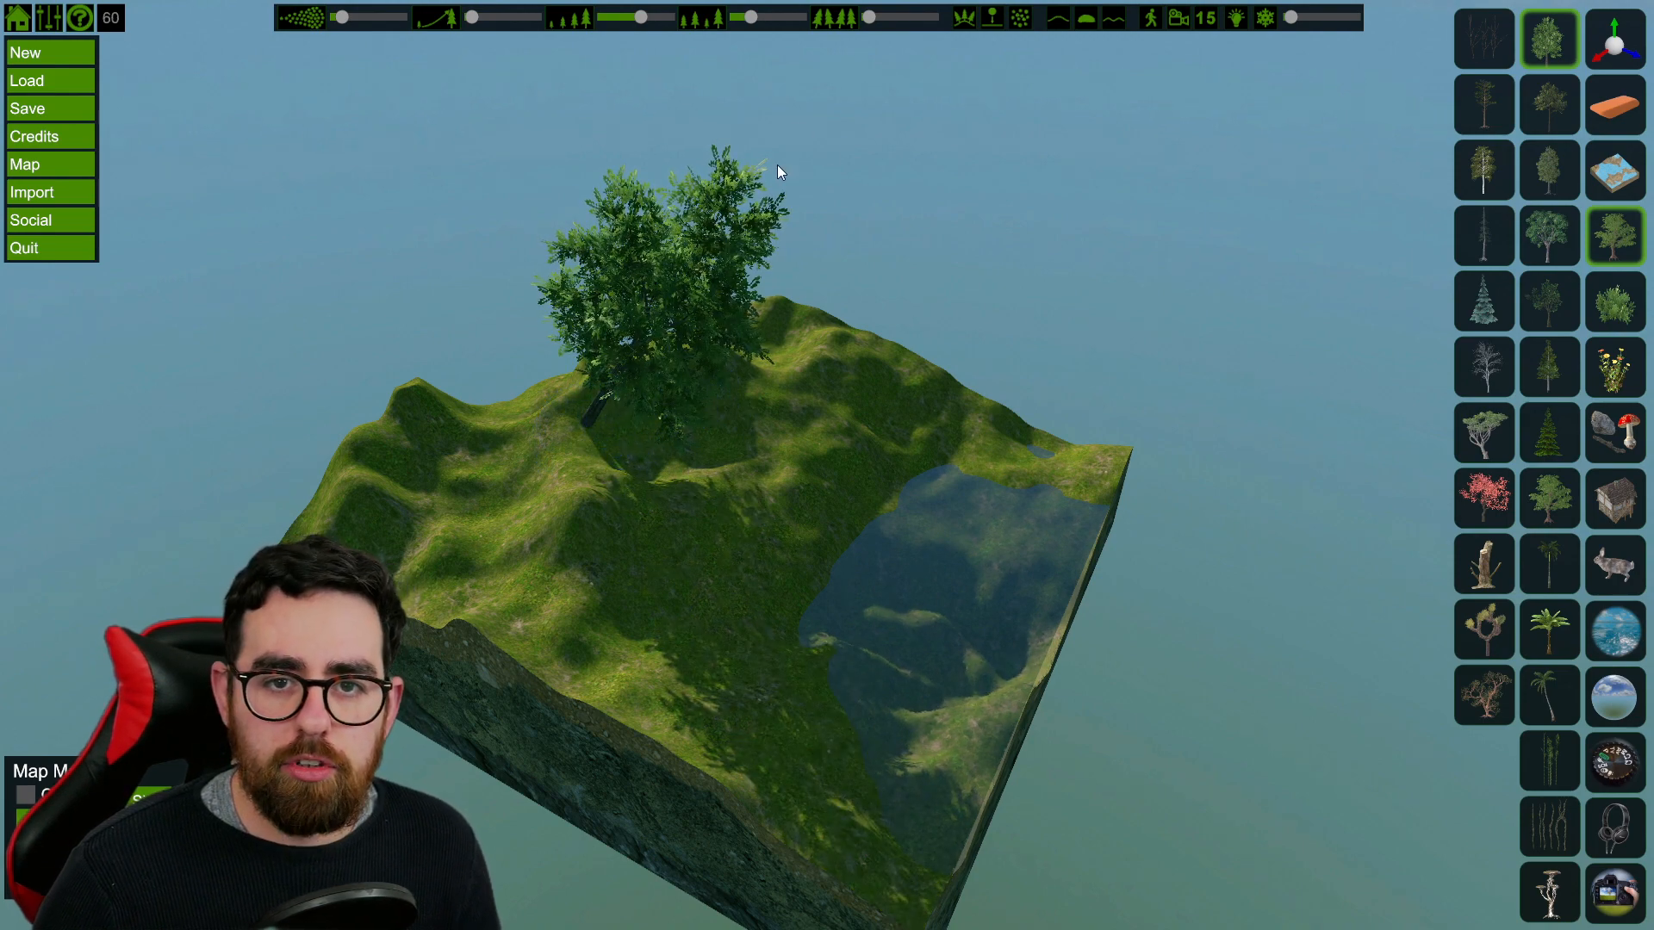
click(634, 522)
mouse_move(638, 516)
right_down()
mouse_move(624, 513)
mouse_move(731, 551)
mouse_move(749, 534)
mouse_move(696, 678)
right_up()
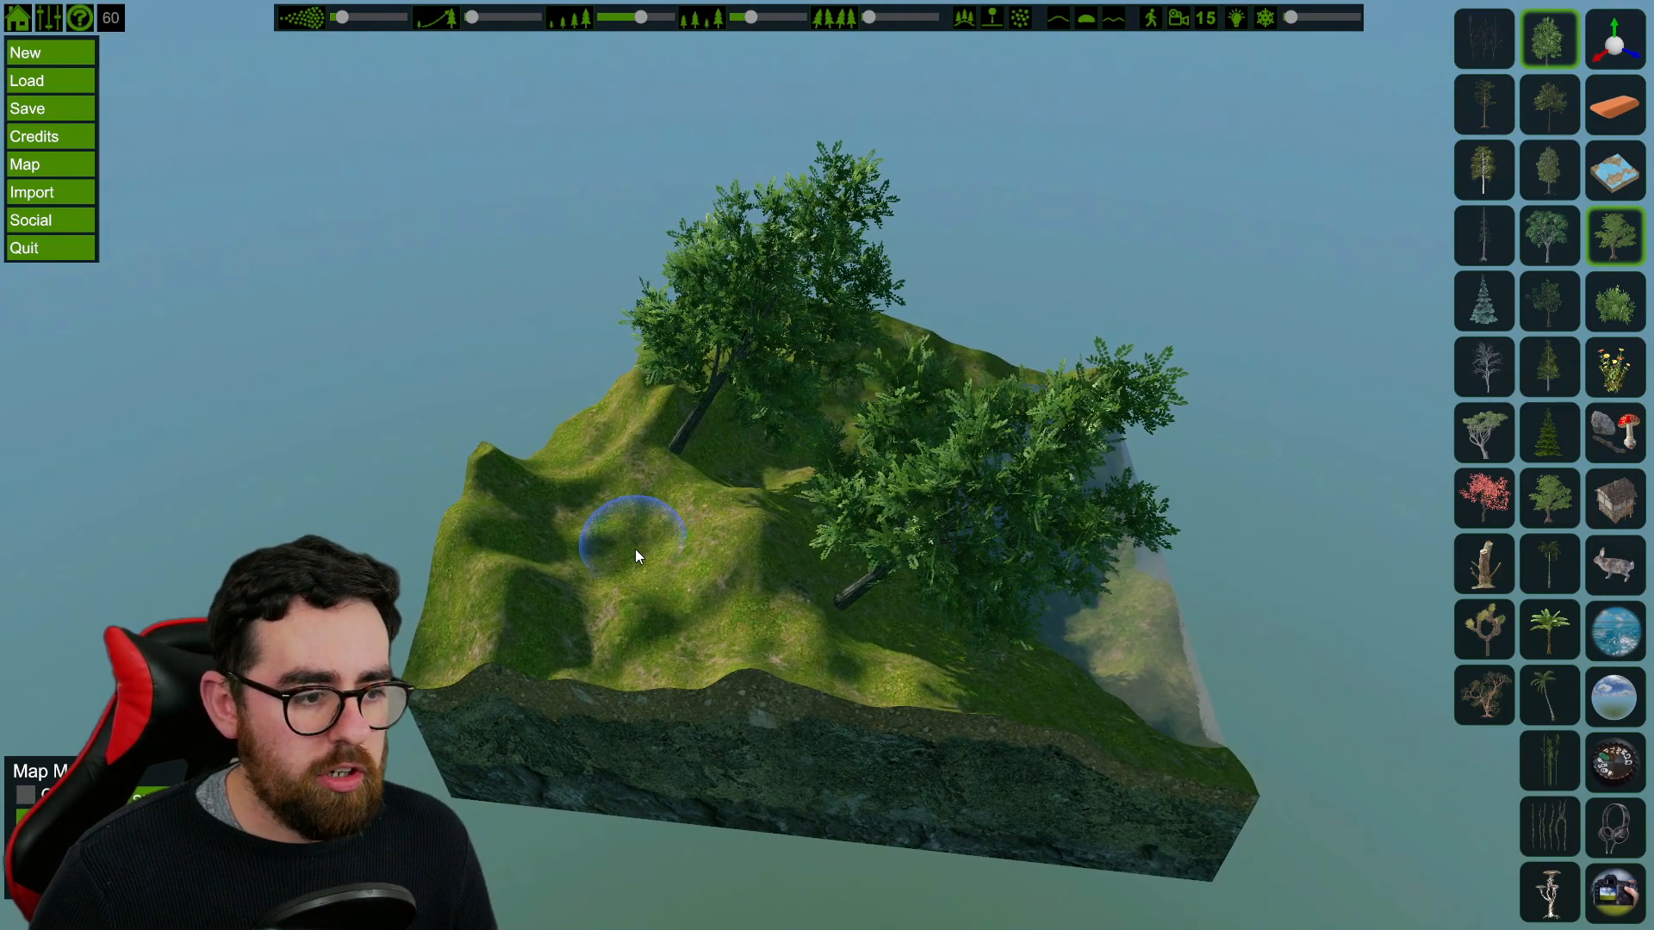
click(634, 549)
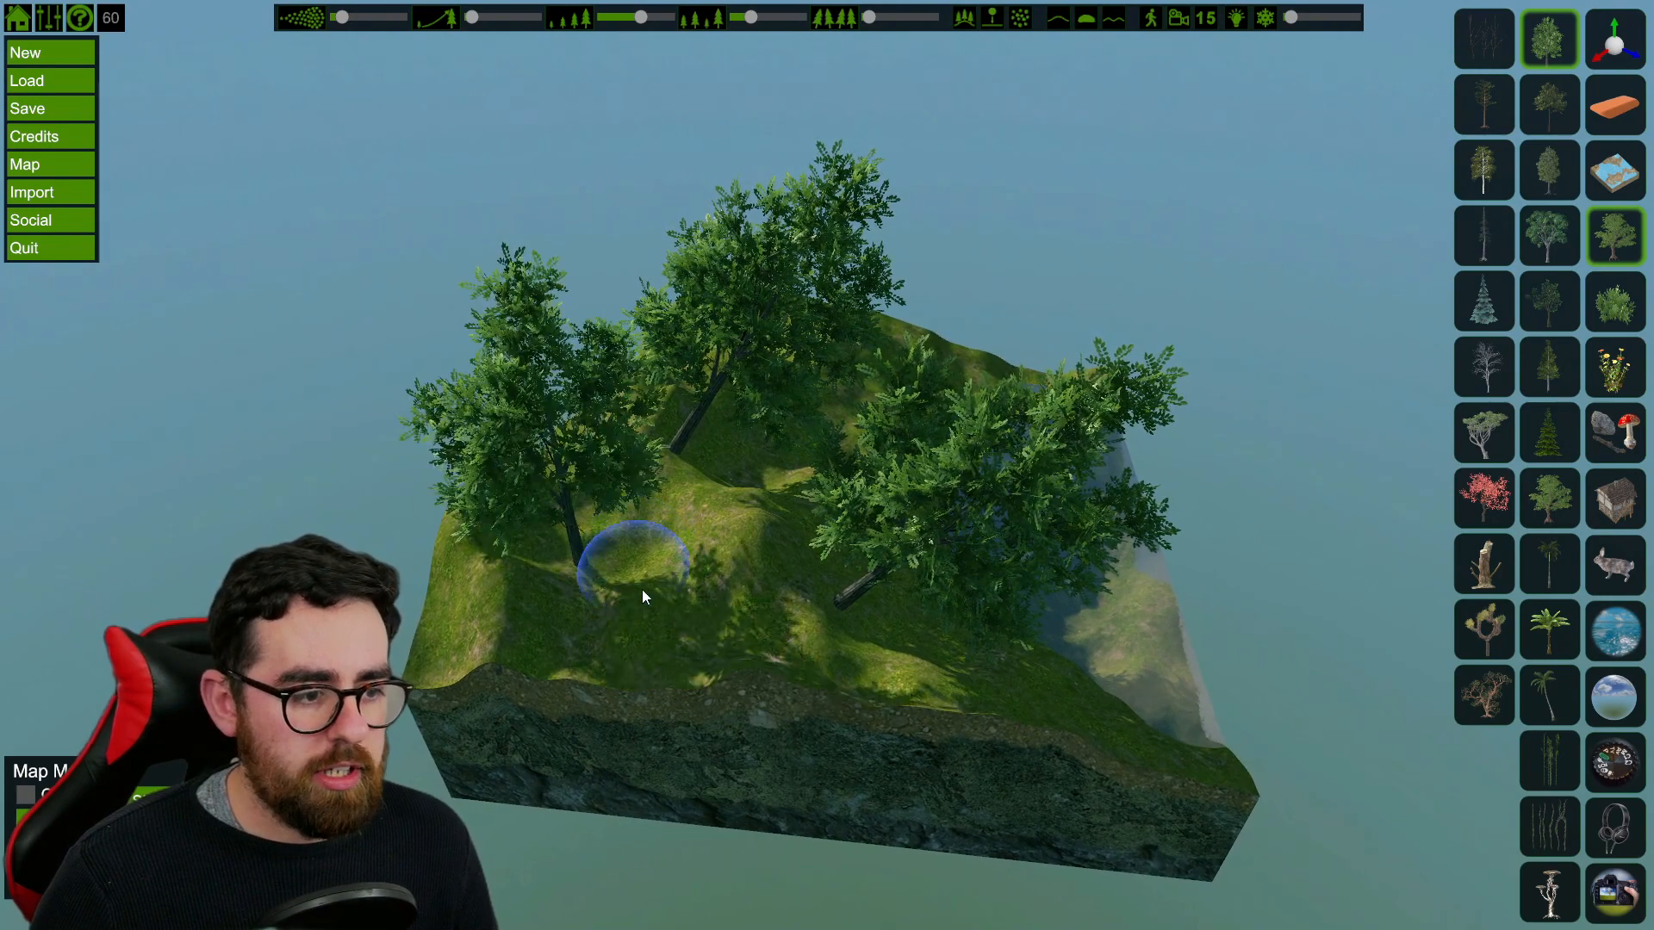
click(713, 491)
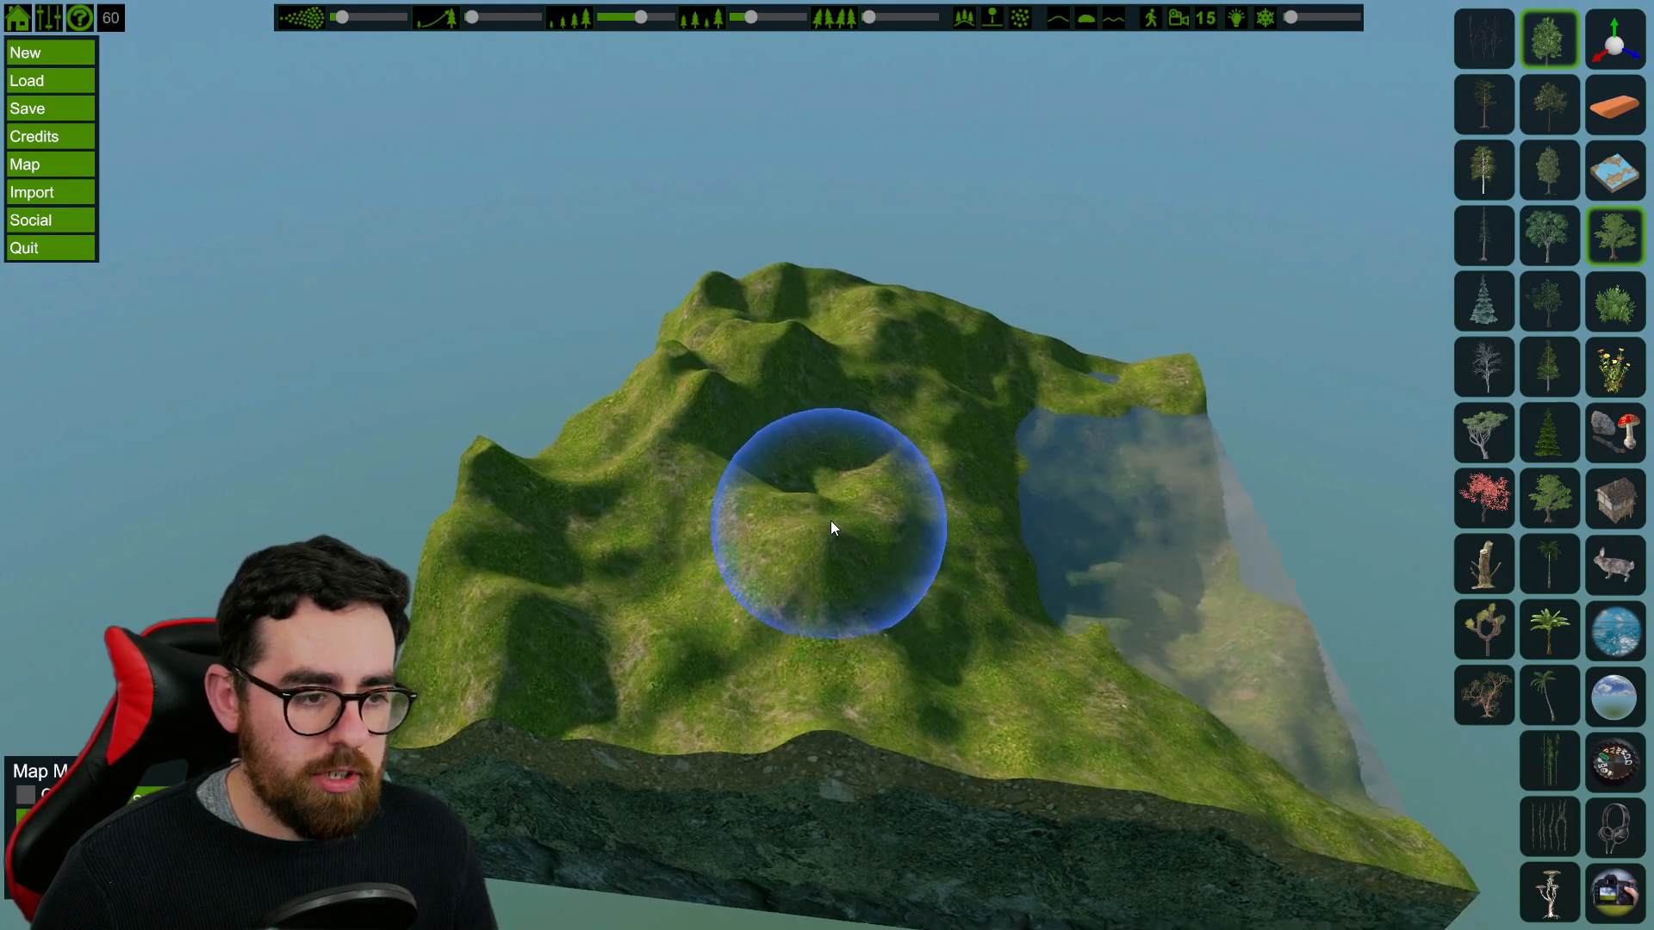
Step: Choose the white flowering plant from the grasses and flowers and paint it across the hillside
key(w)
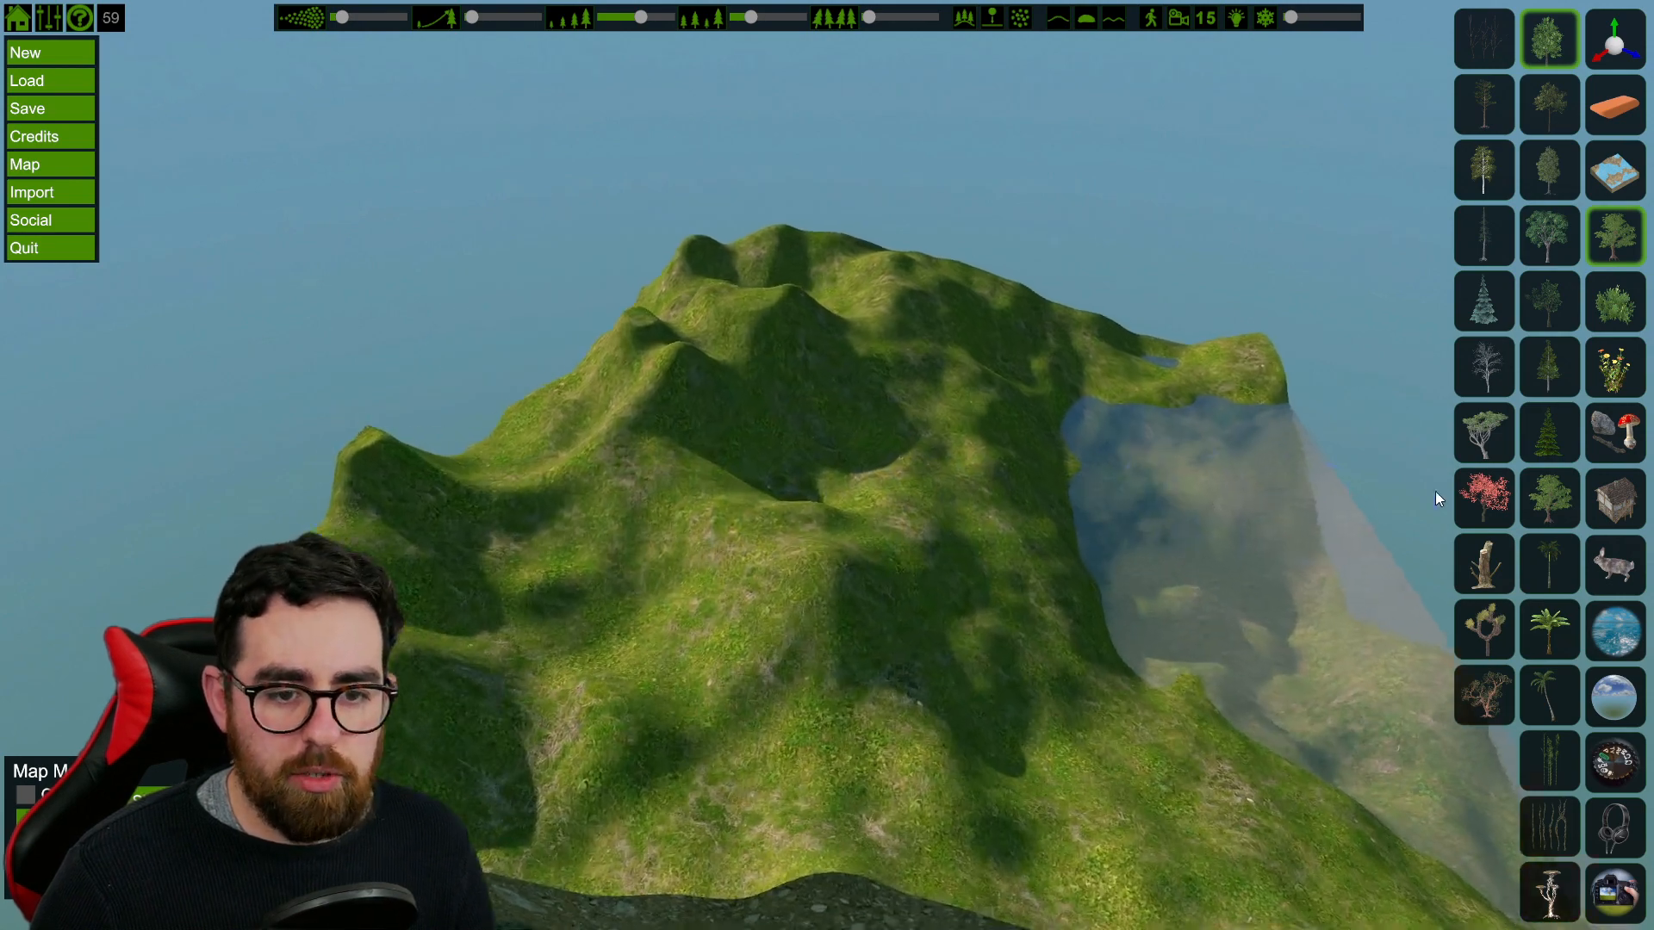
click(1590, 376)
click(1548, 426)
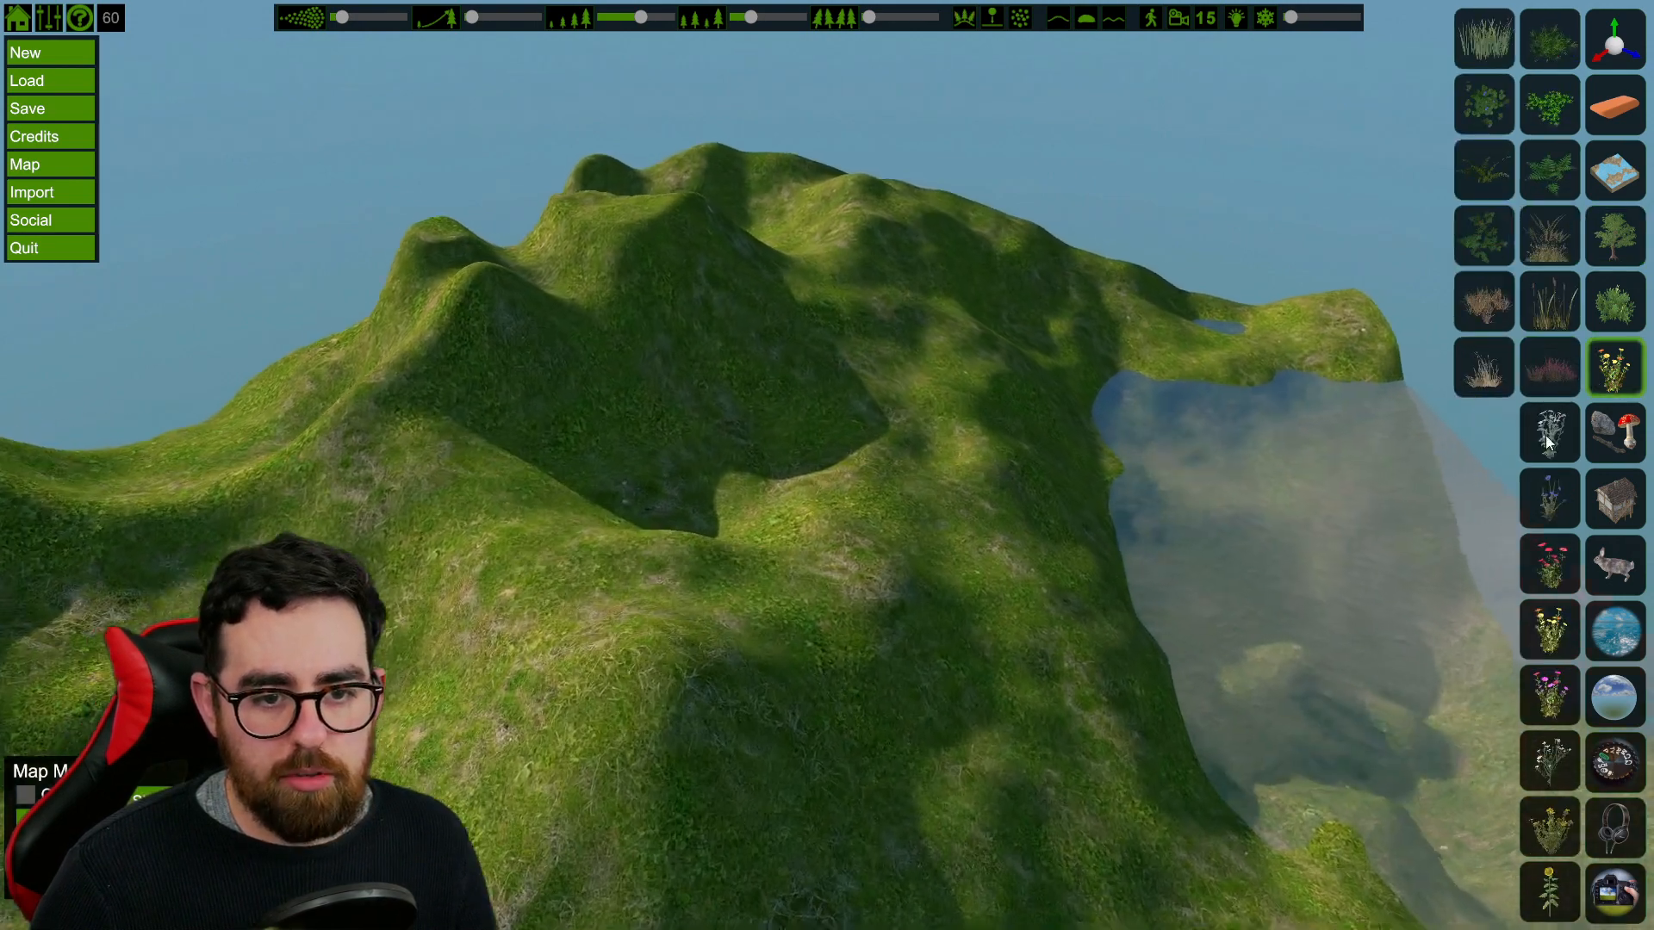
mouse_move(511, 407)
mouse_down()
mouse_move(571, 488)
mouse_move(587, 397)
mouse_move(613, 468)
mouse_move(813, 288)
mouse_move(713, 505)
mouse_move(850, 685)
mouse_up()
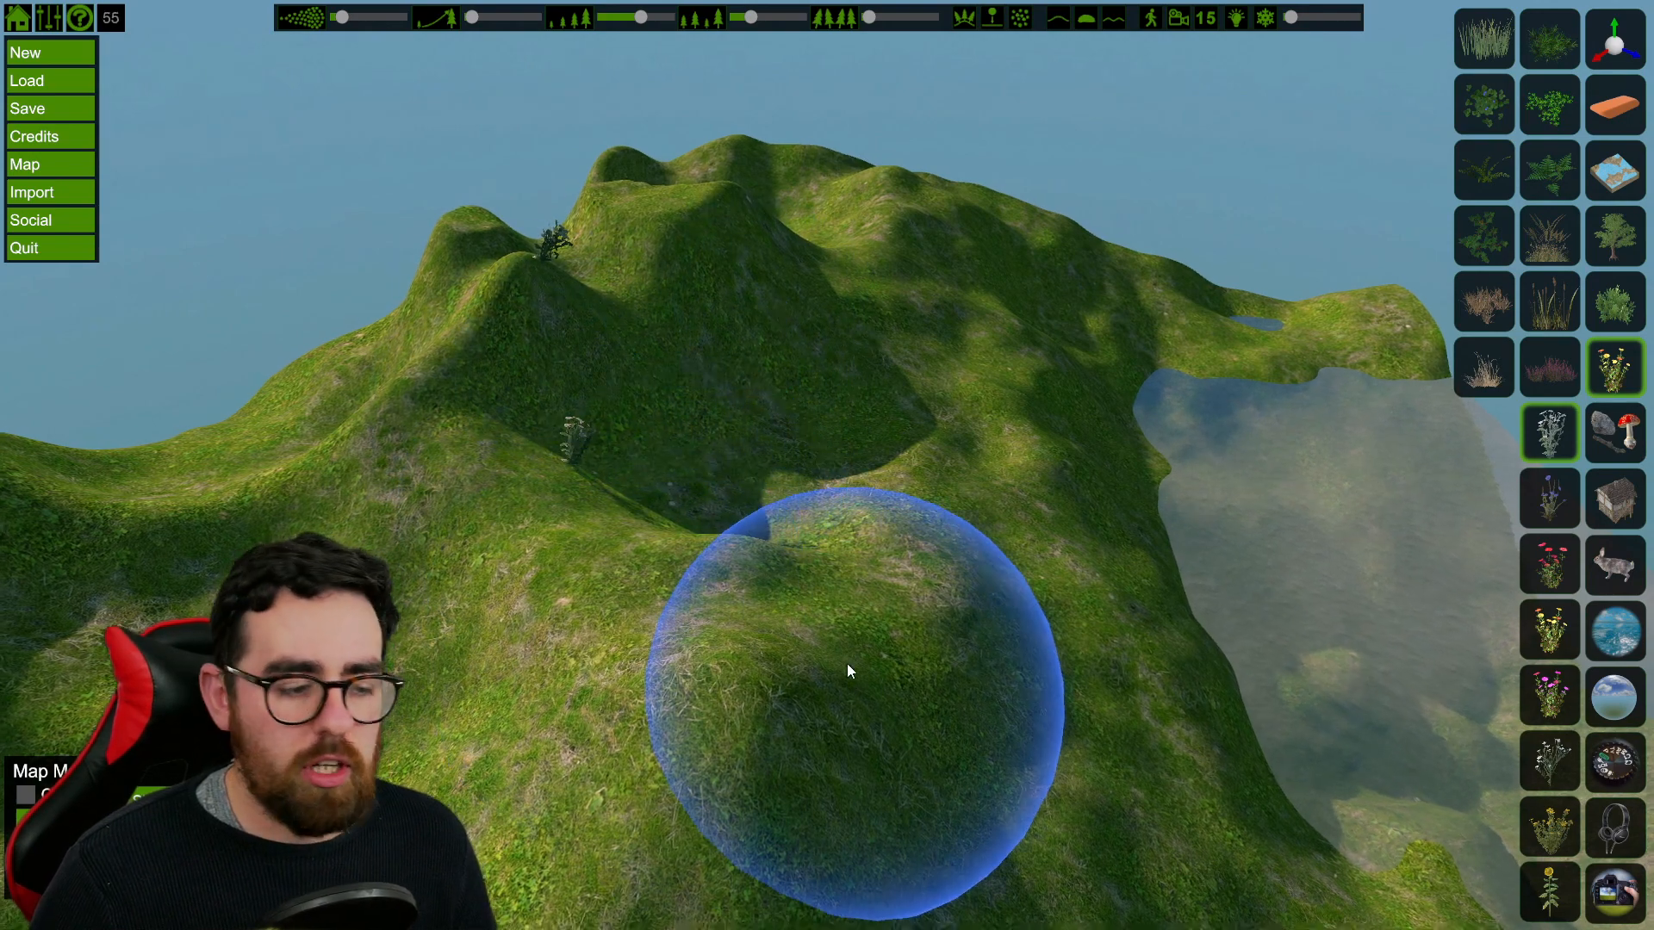
key(s)
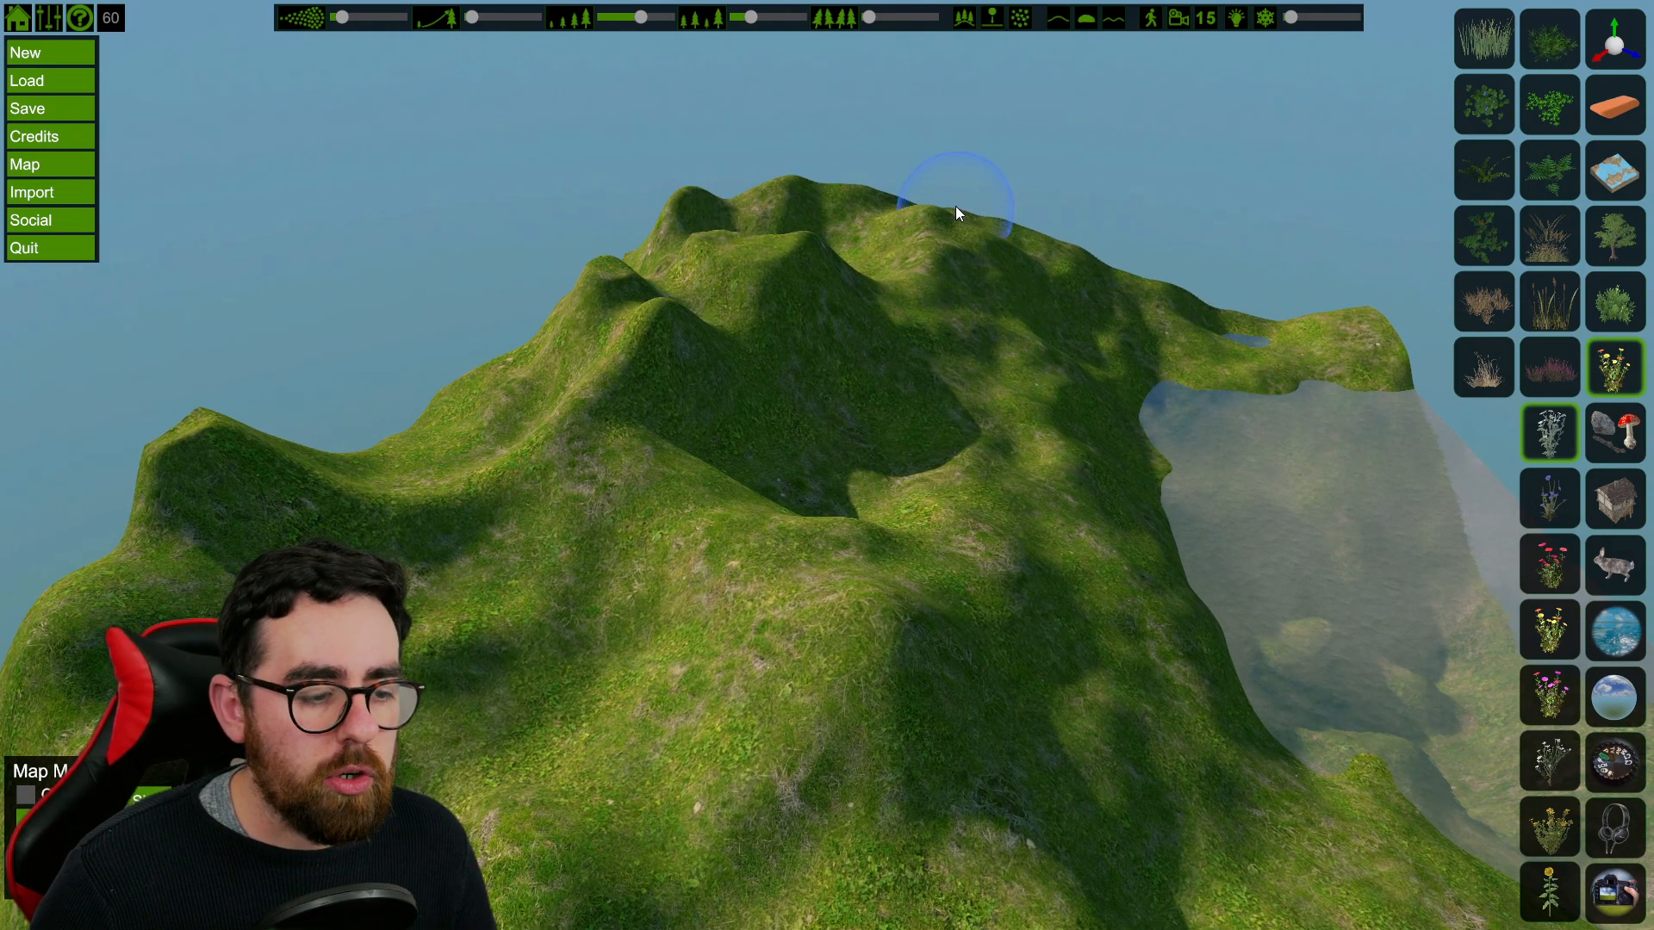
Step: Choose the small grey rocks from the rocks and debris set and scatter single ones over the hillside
click(1603, 455)
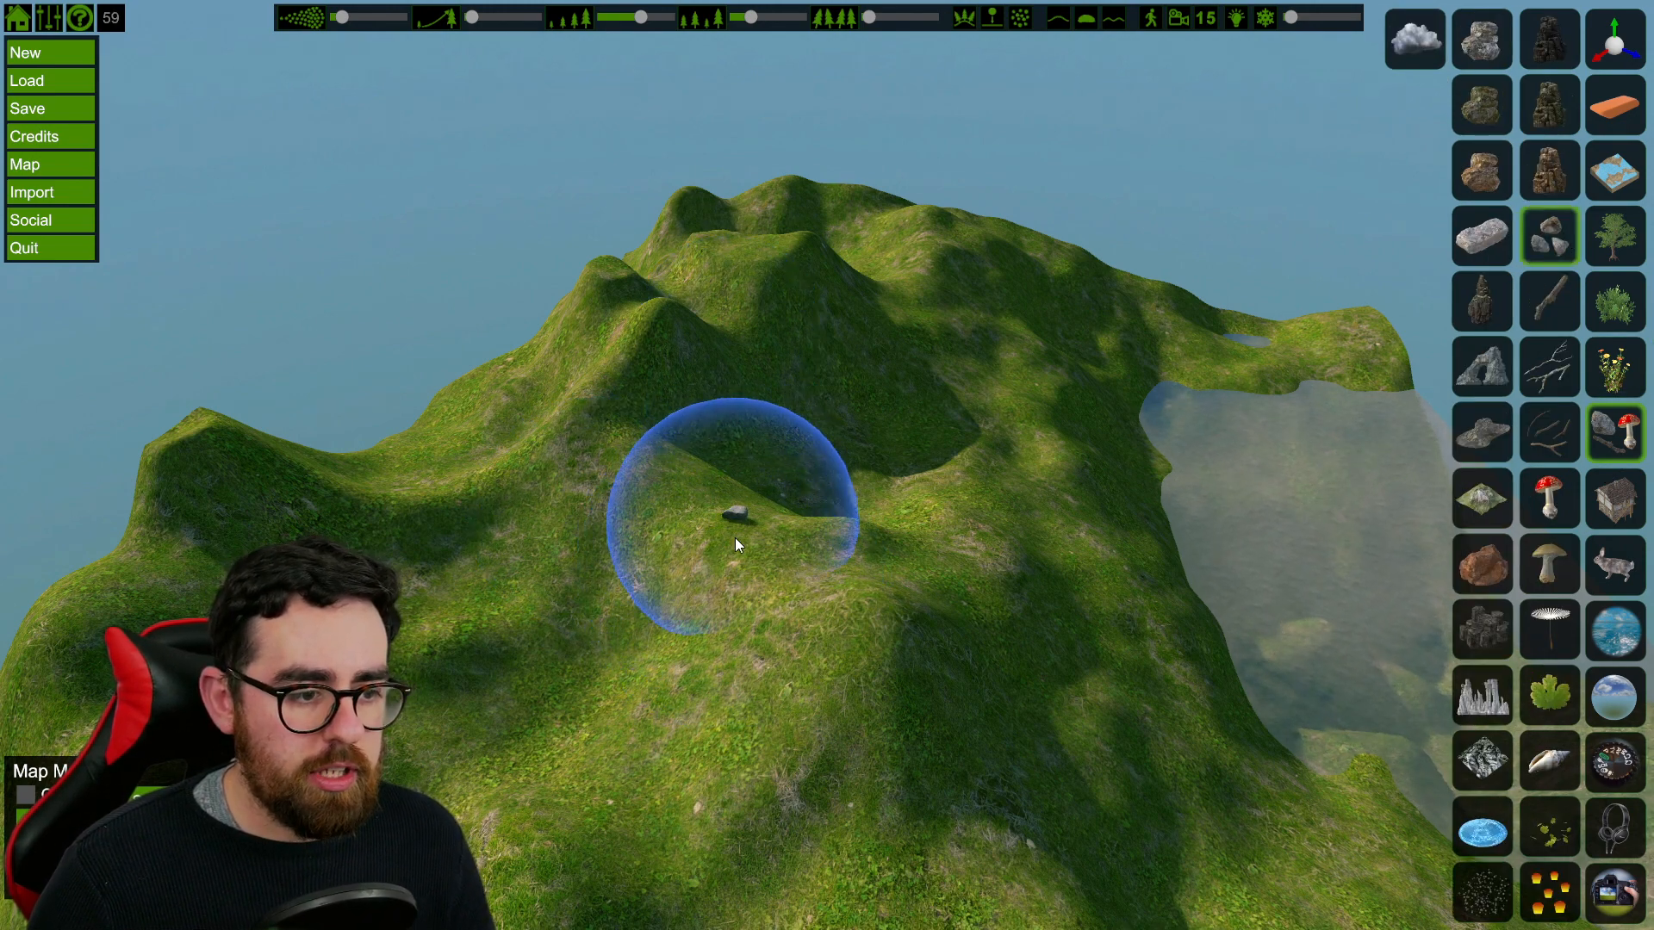
click(751, 535)
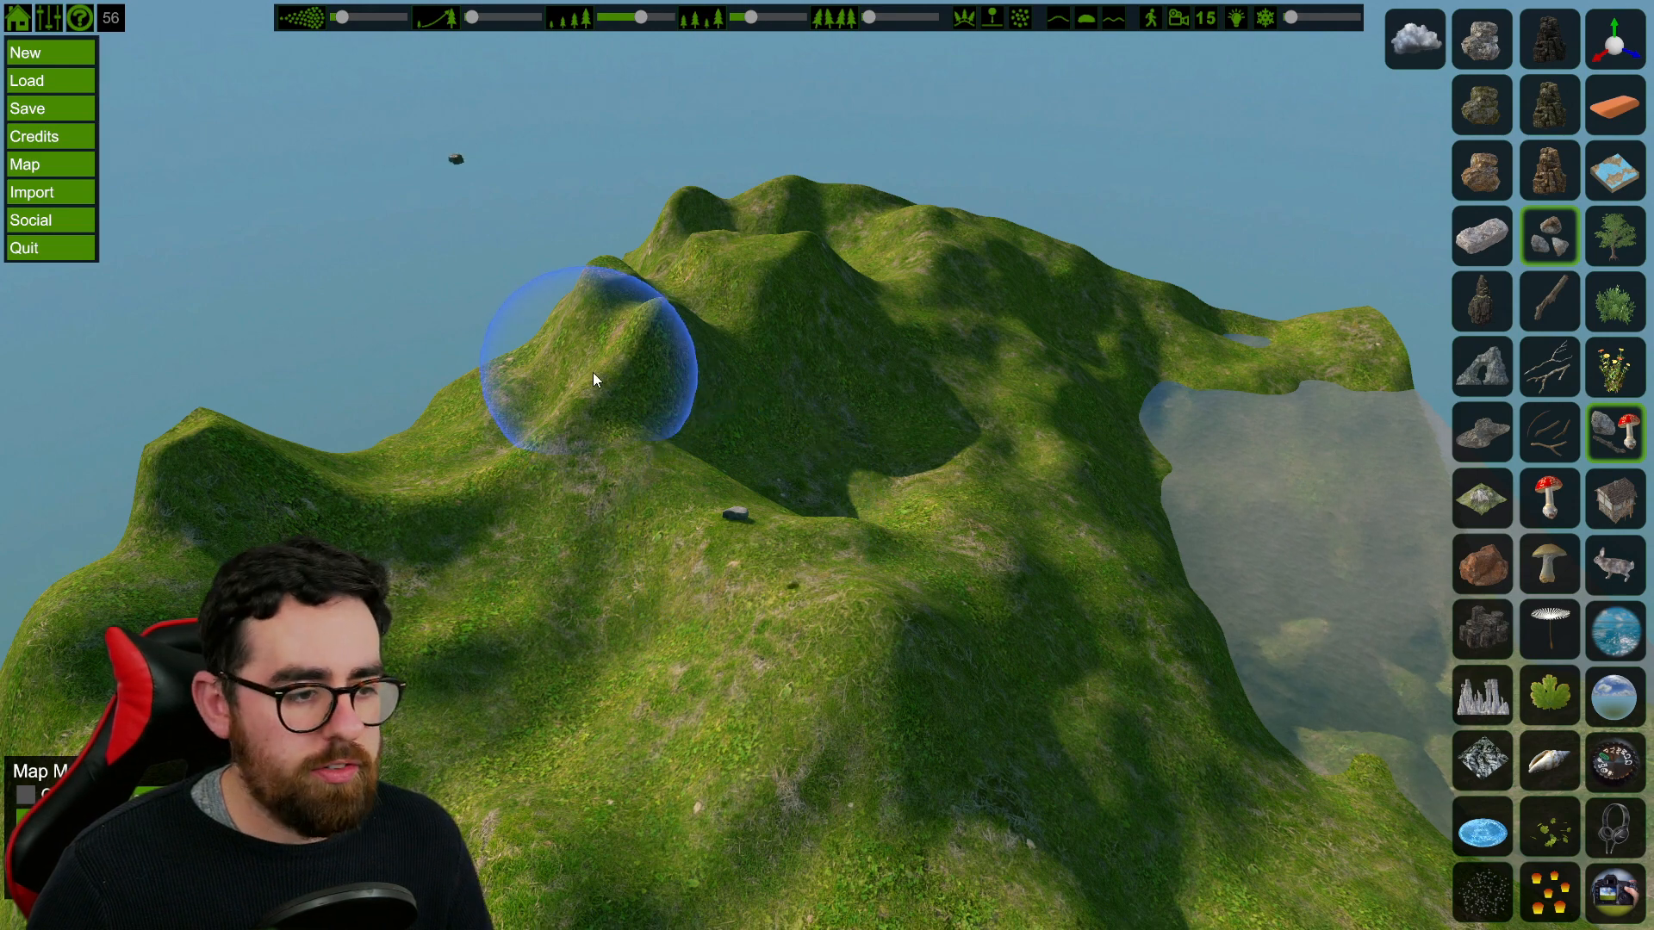
click(632, 482)
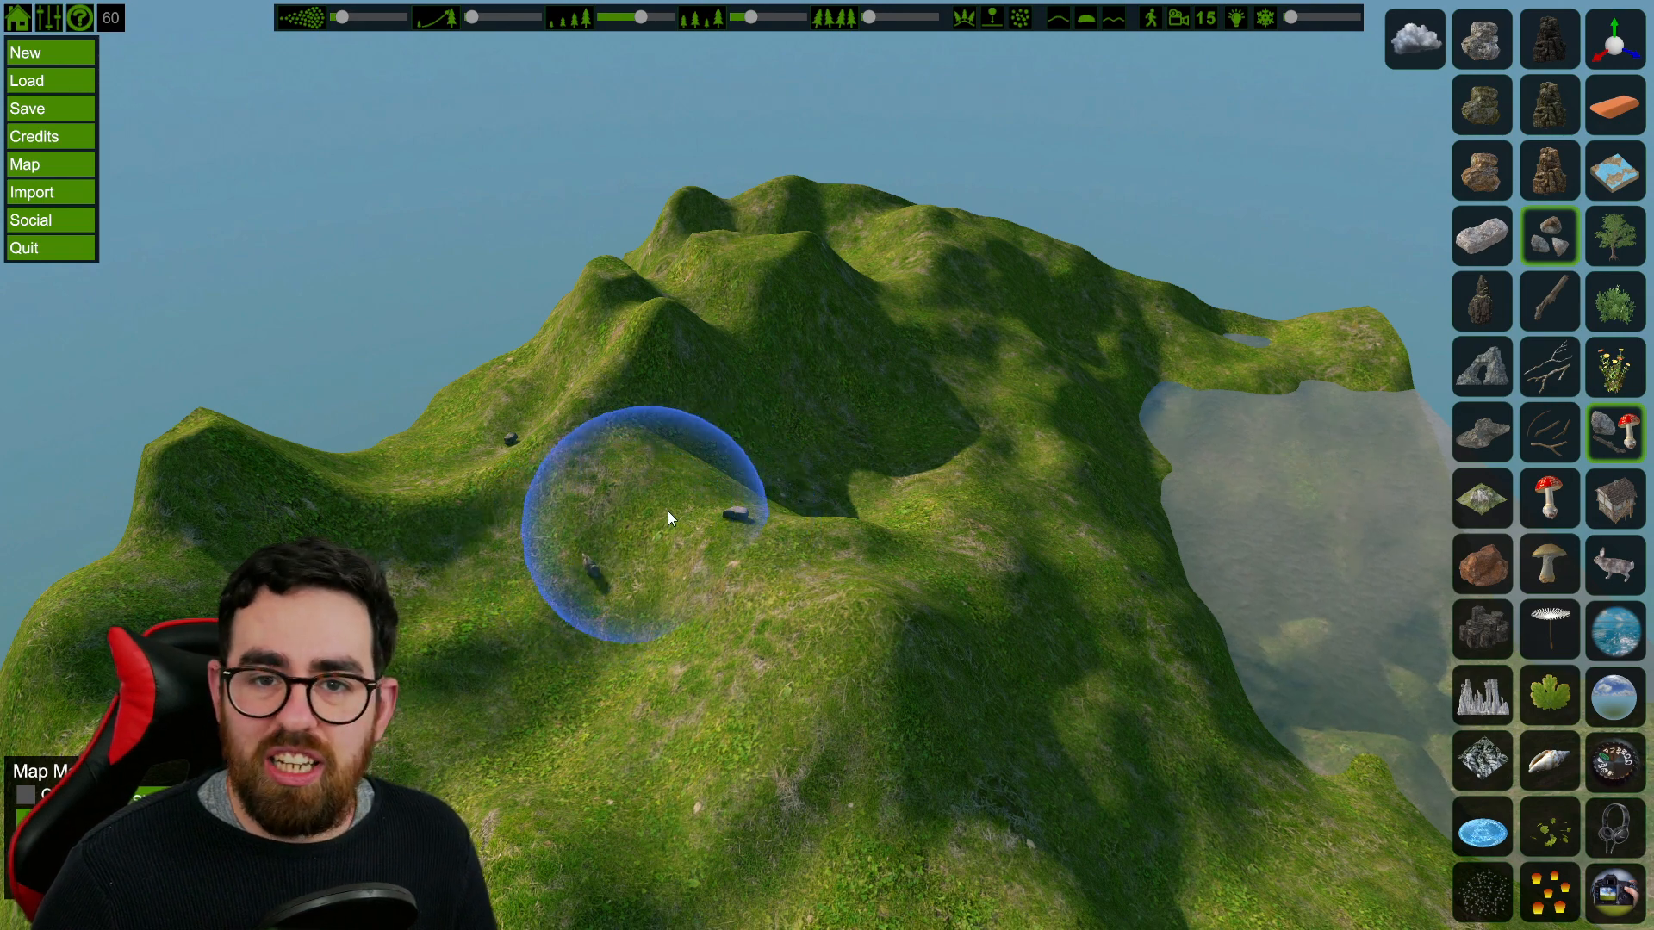
key(a)
click(1021, 647)
key(s)
key(d)
click(649, 731)
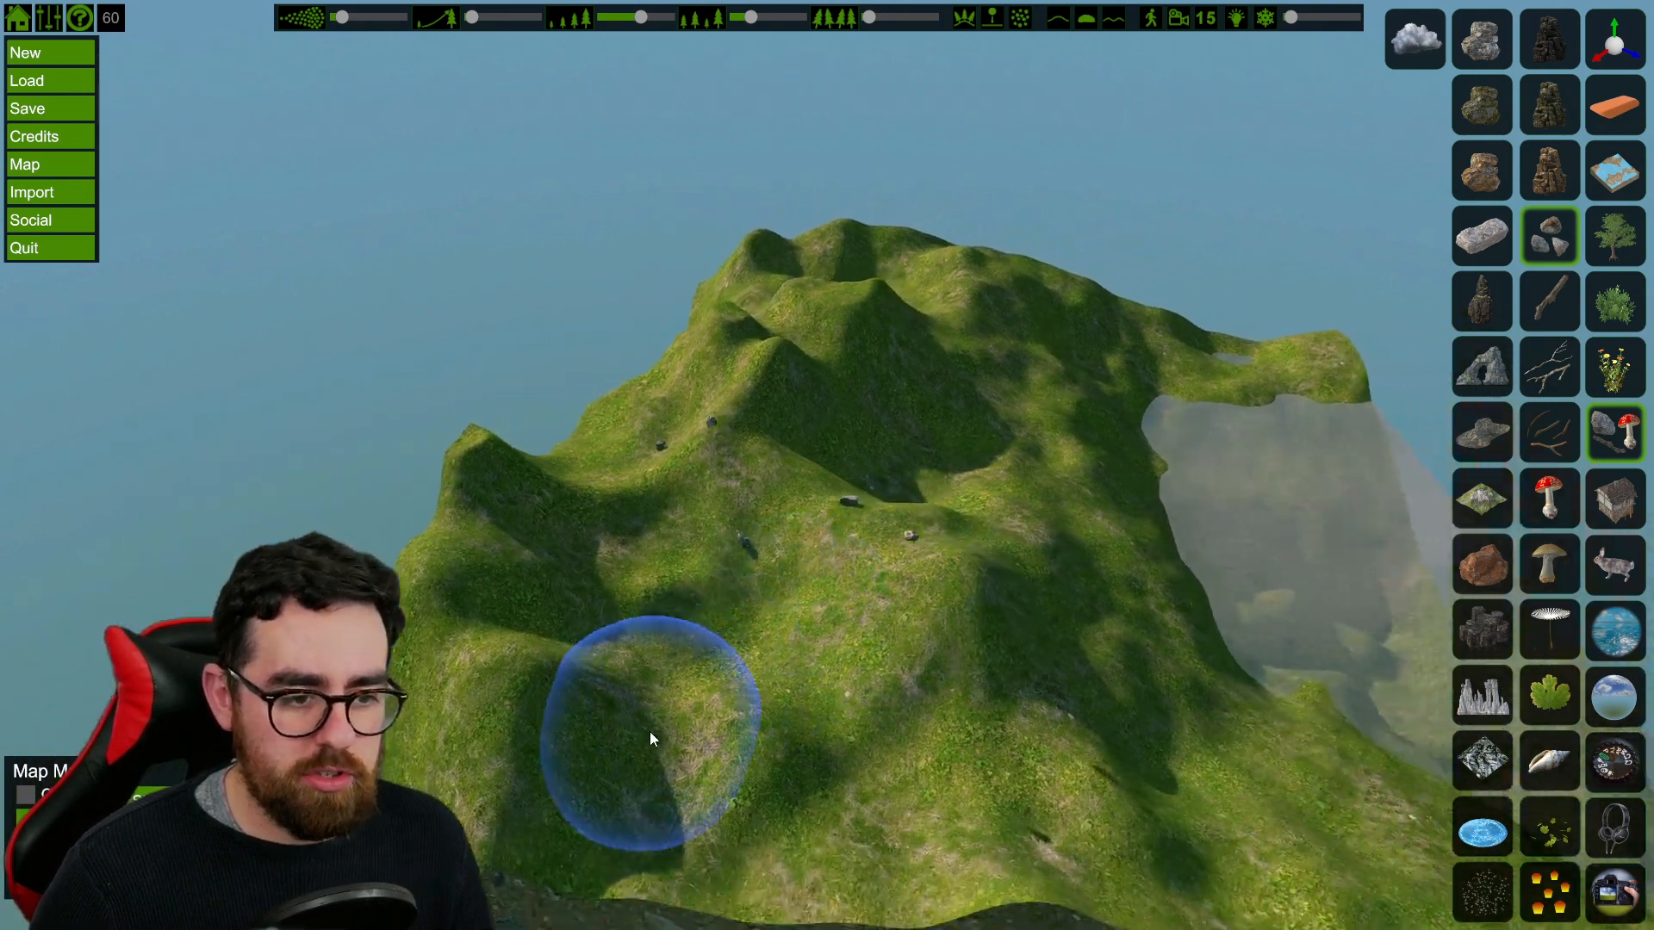
click(875, 766)
click(563, 648)
key(w)
key(a)
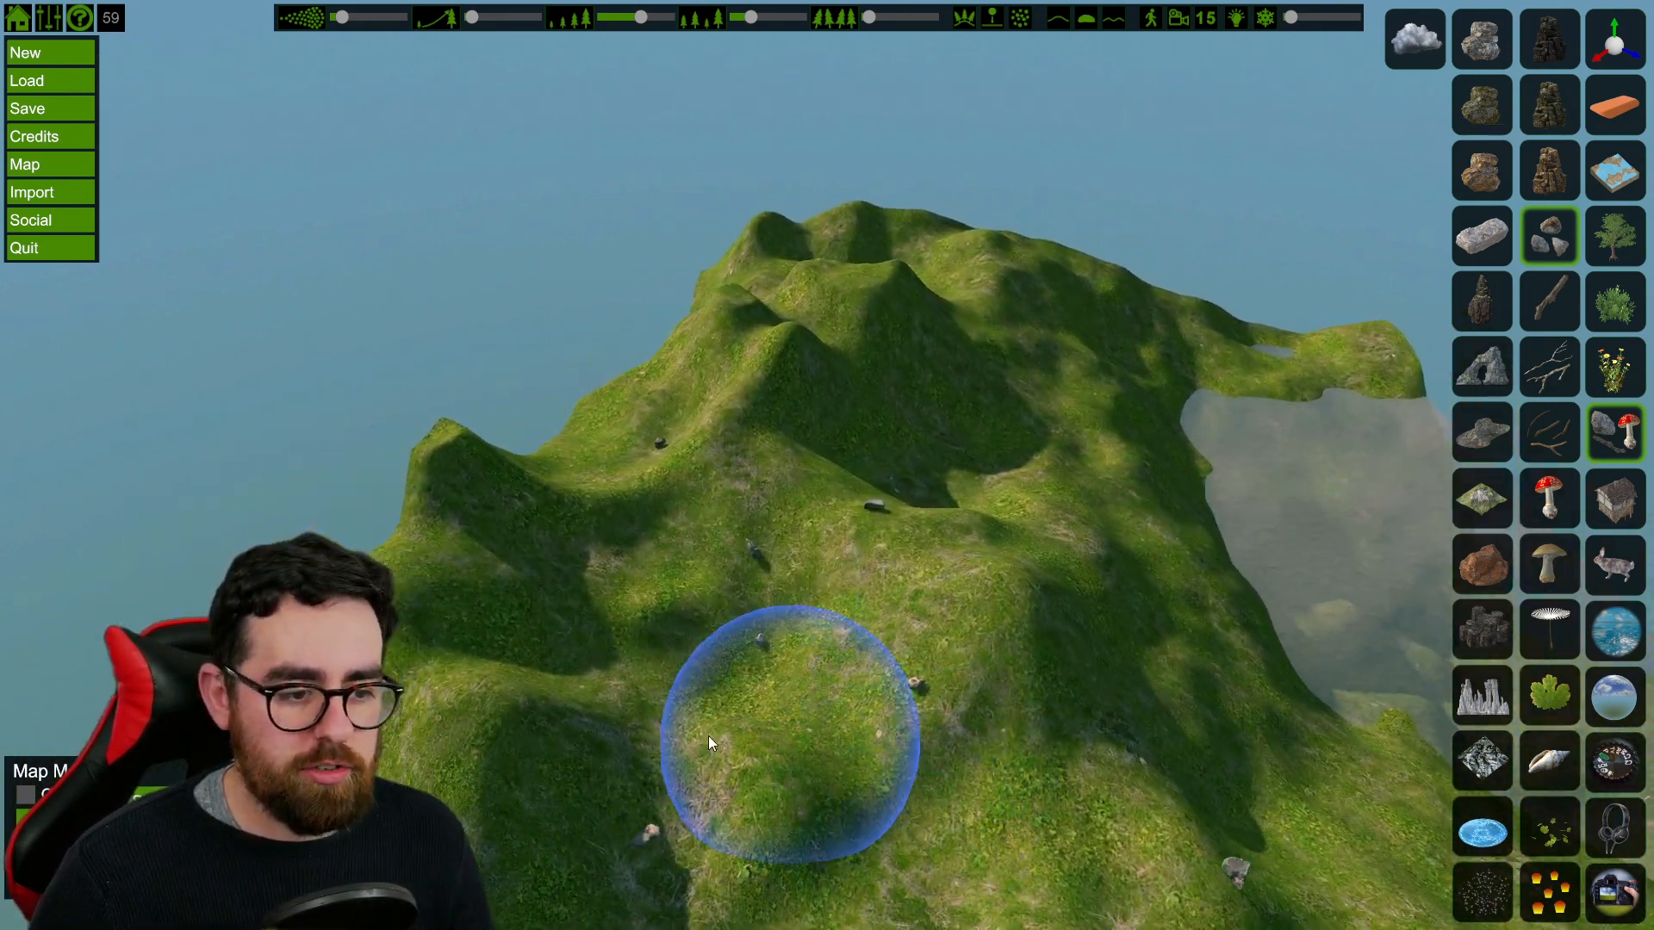
key(w)
key(d)
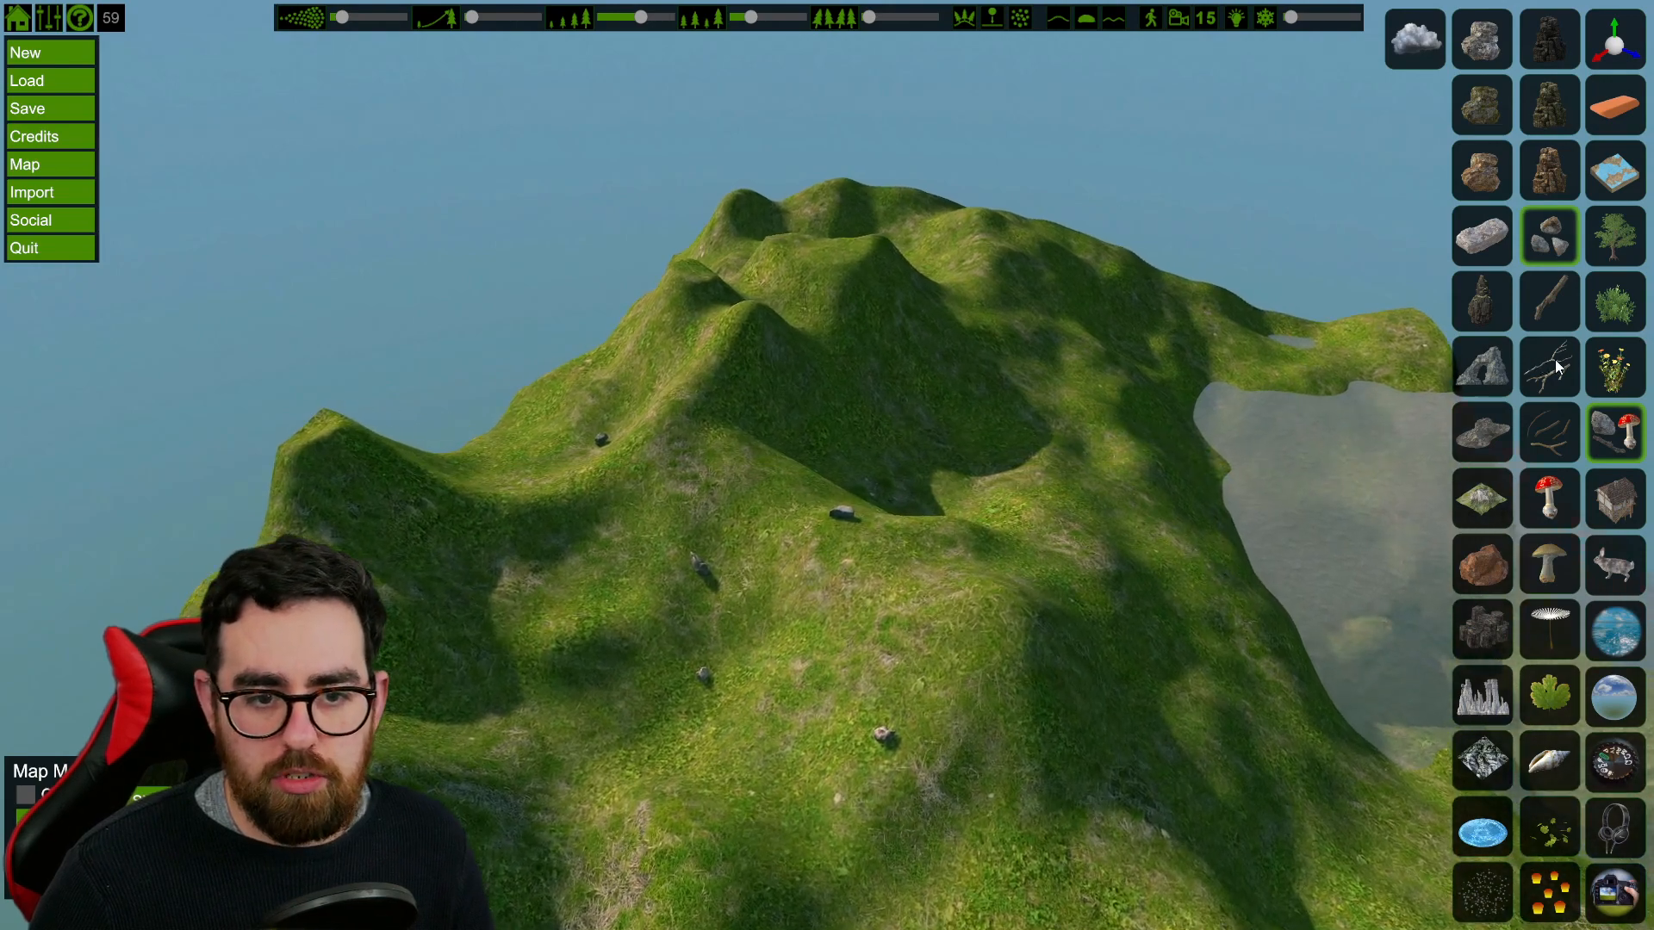
Step: Select the fallen branches and place several of them among the rocks on the near hillside
click(1550, 368)
click(860, 619)
click(866, 626)
click(879, 632)
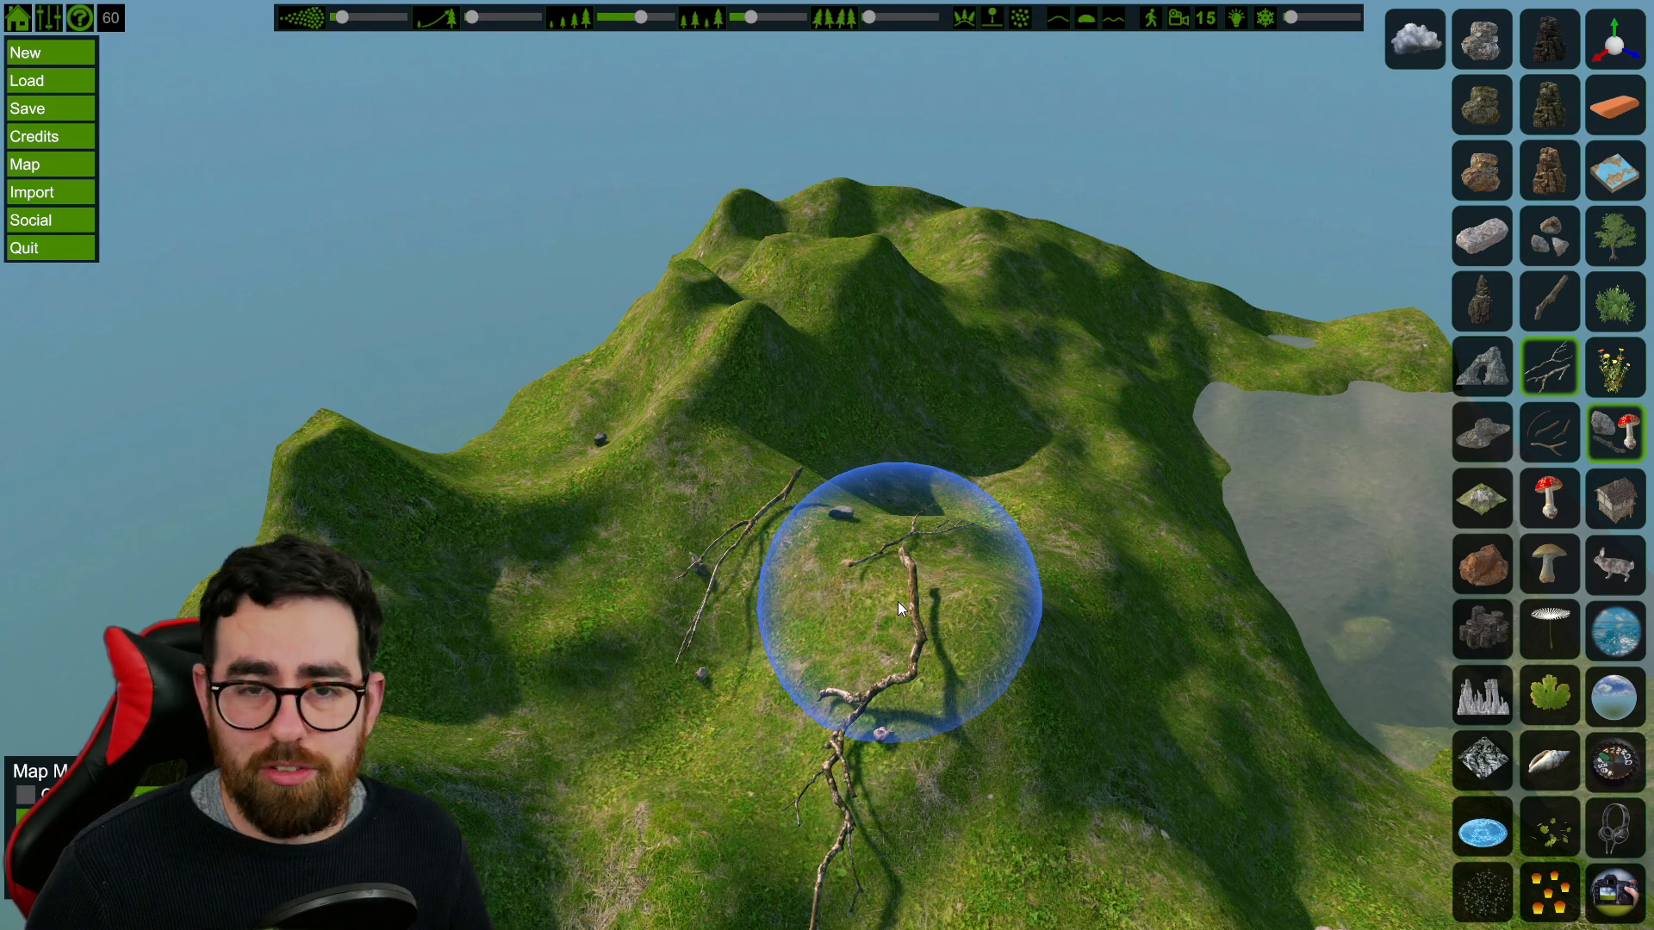
Step: Remove the placed rocks and branches, and try the other ground placement option with a stroke across the hillside
click(954, 12)
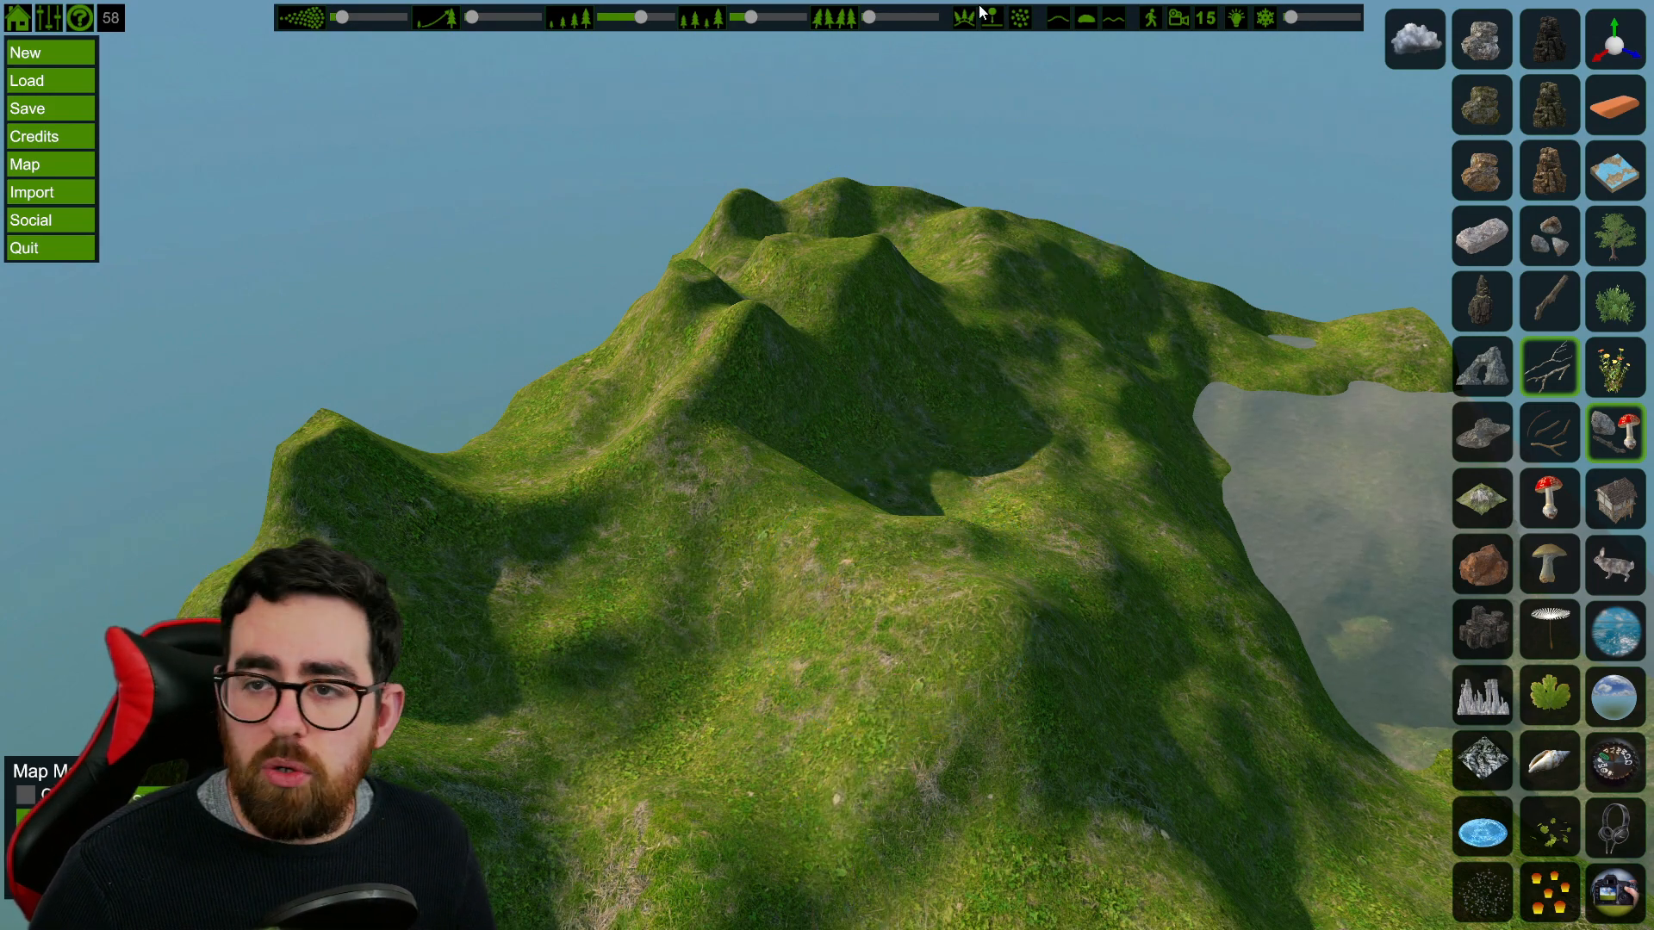
click(994, 15)
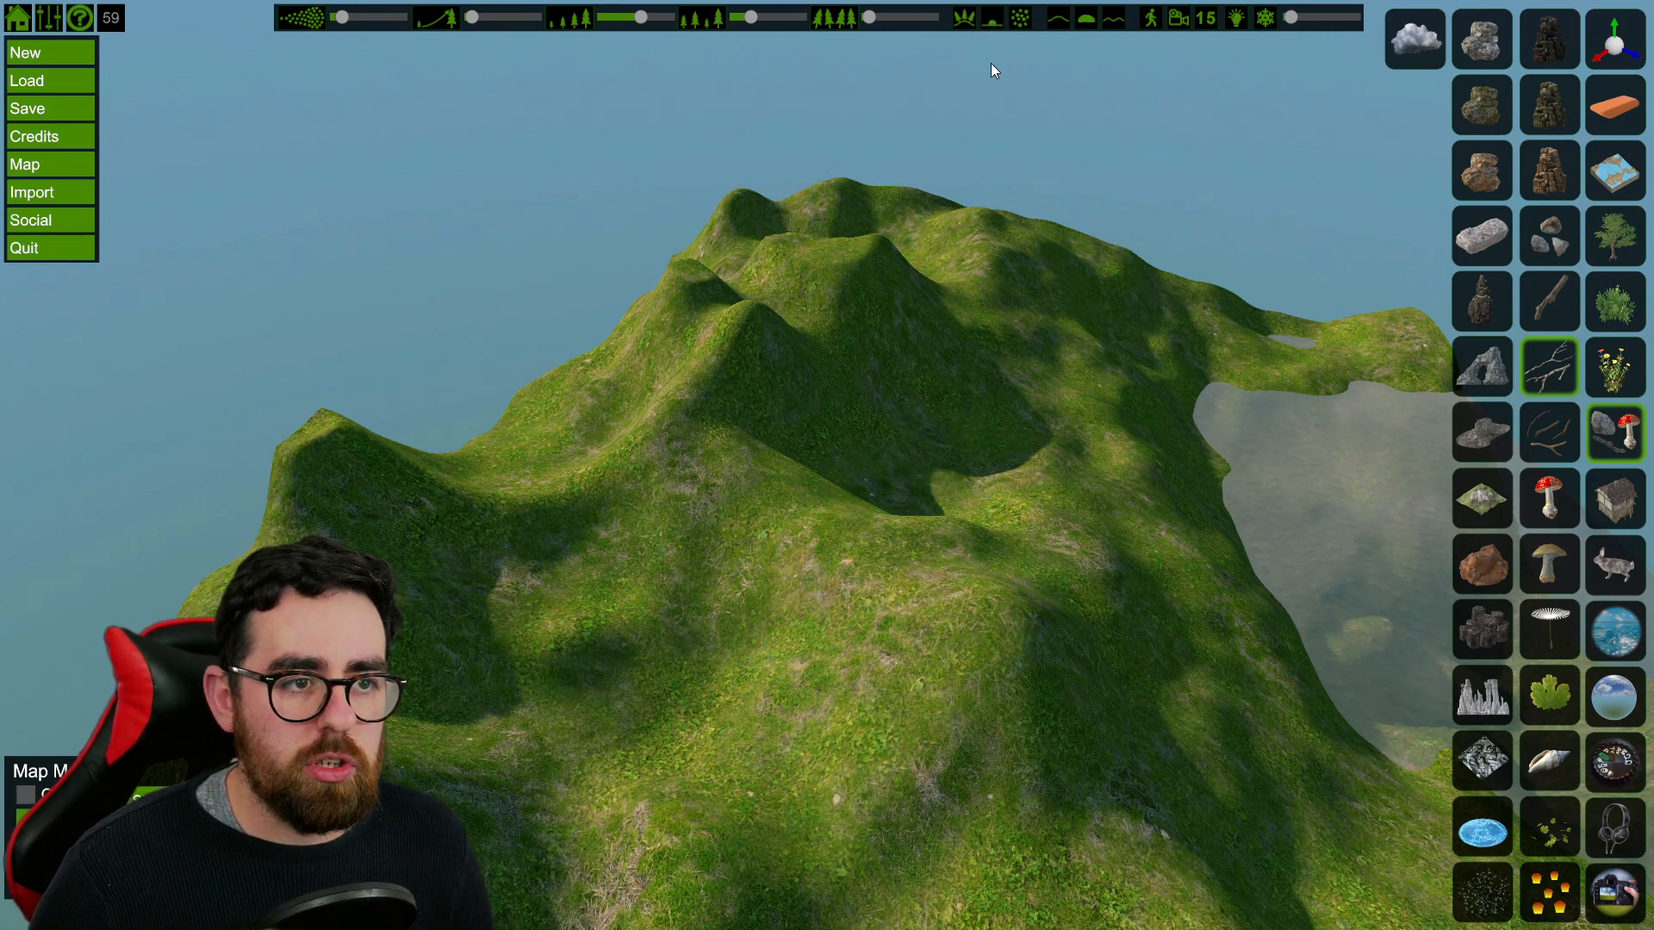
mouse_move(799, 622)
mouse_down()
mouse_move(794, 560)
mouse_move(828, 571)
mouse_move(913, 663)
mouse_move(753, 680)
mouse_move(638, 663)
mouse_move(935, 574)
mouse_up()
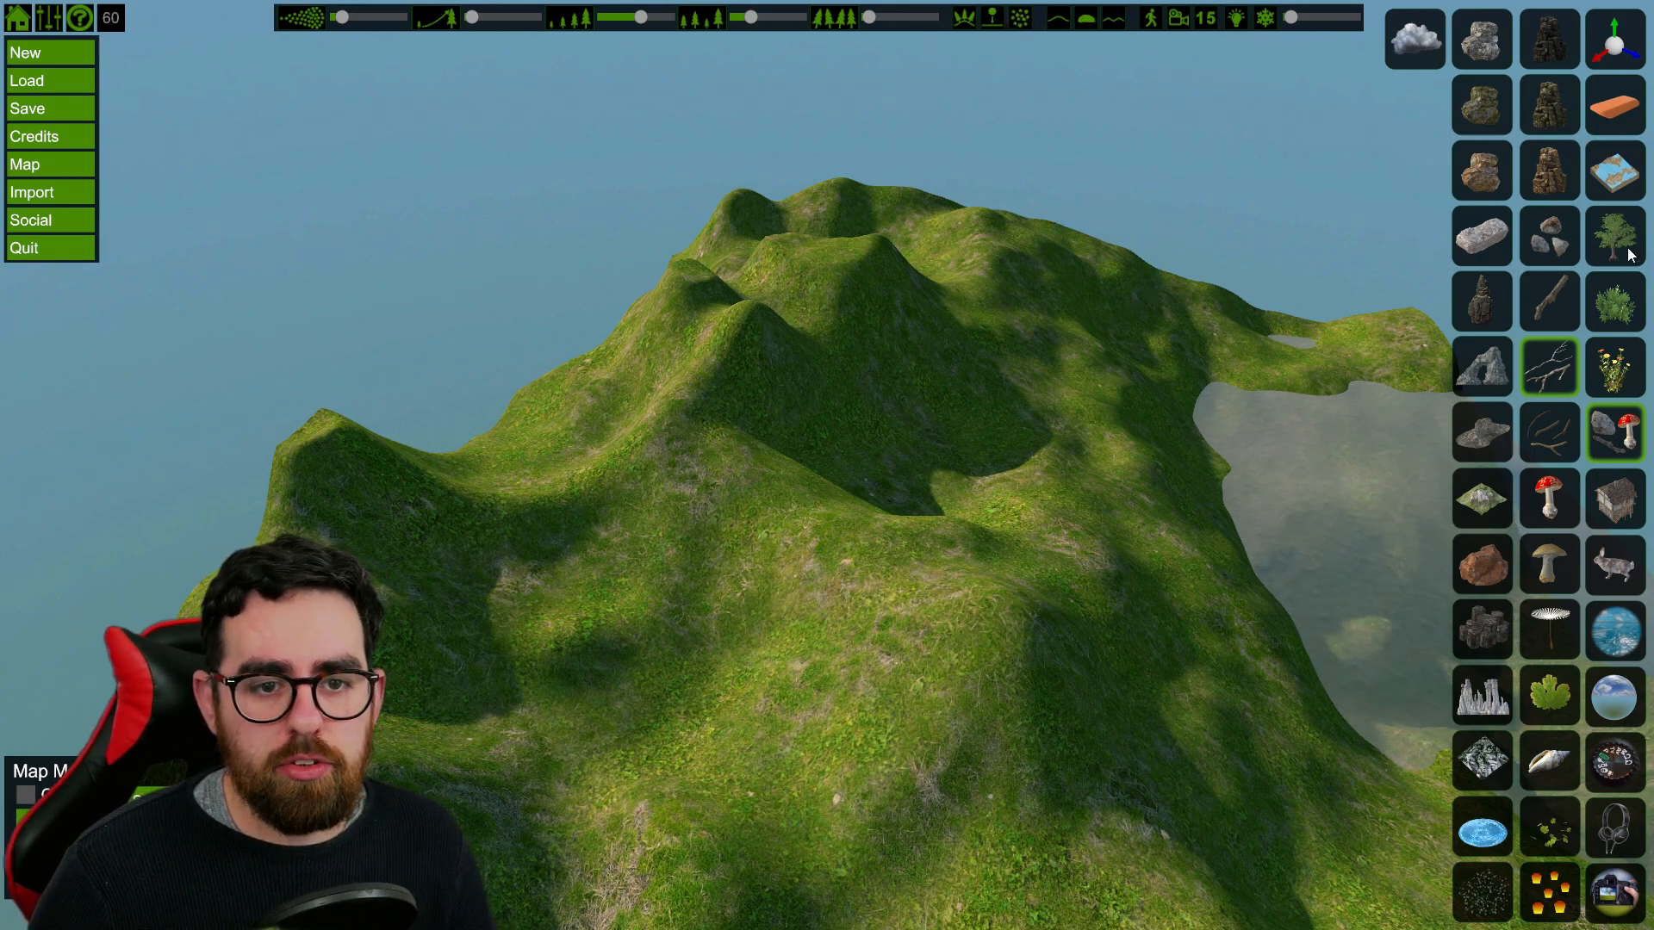
Step: Auto-populate the whole terrain with the first broadleaf tree, and stop the process to clear the trees
click(1626, 257)
click(1020, 19)
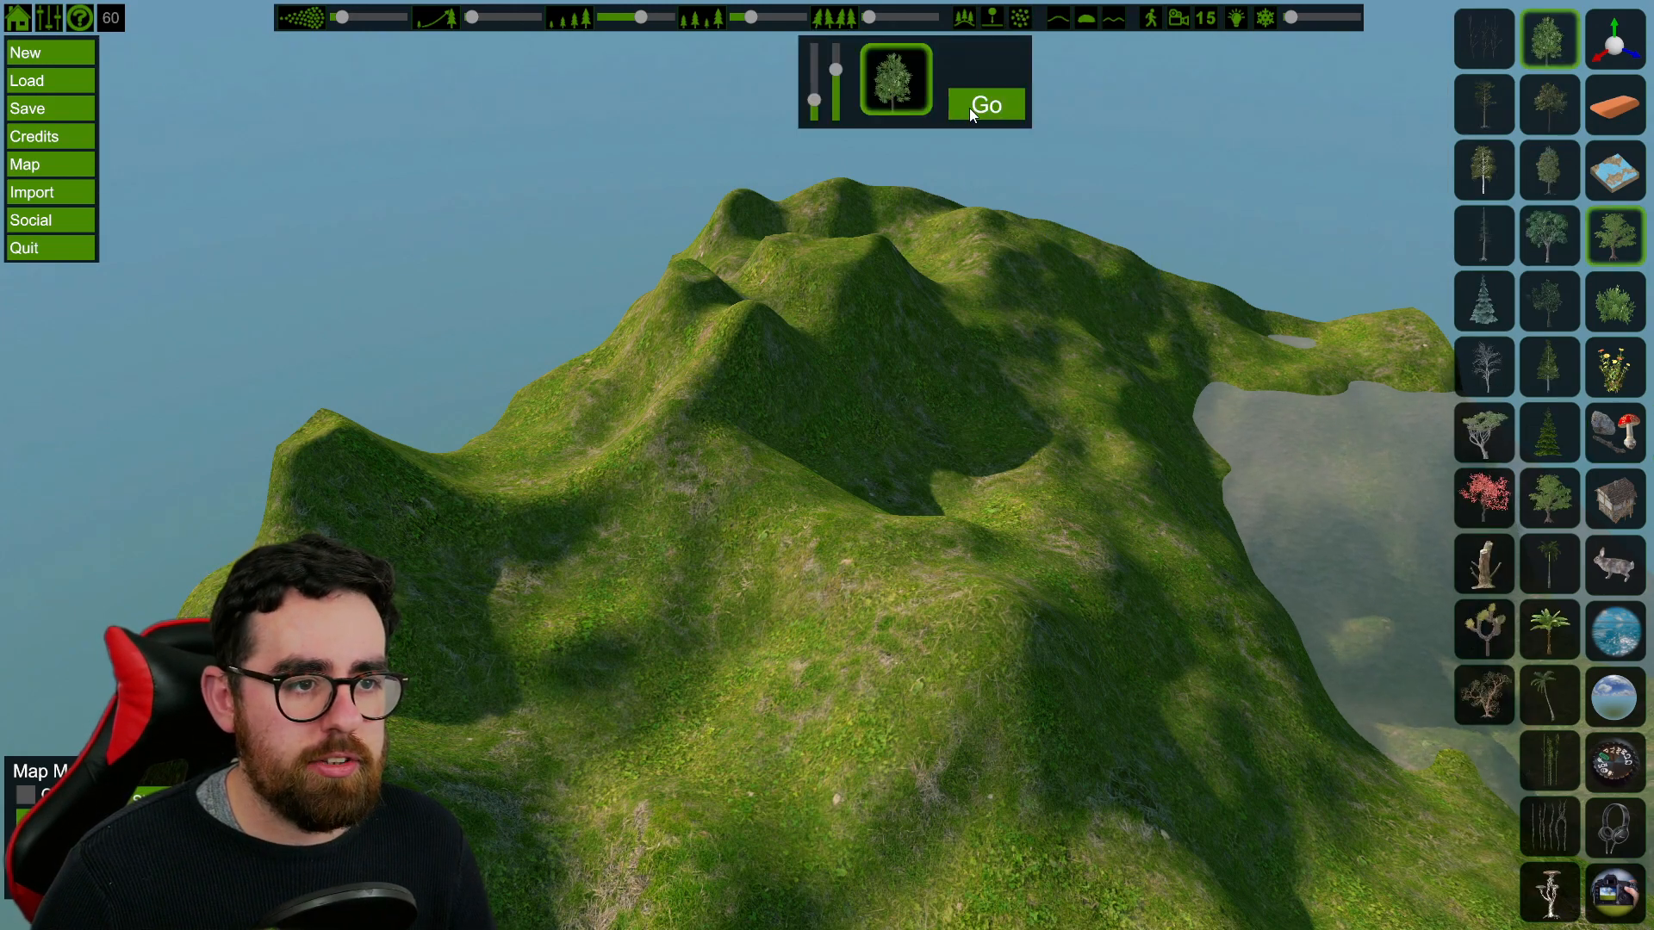
click(968, 106)
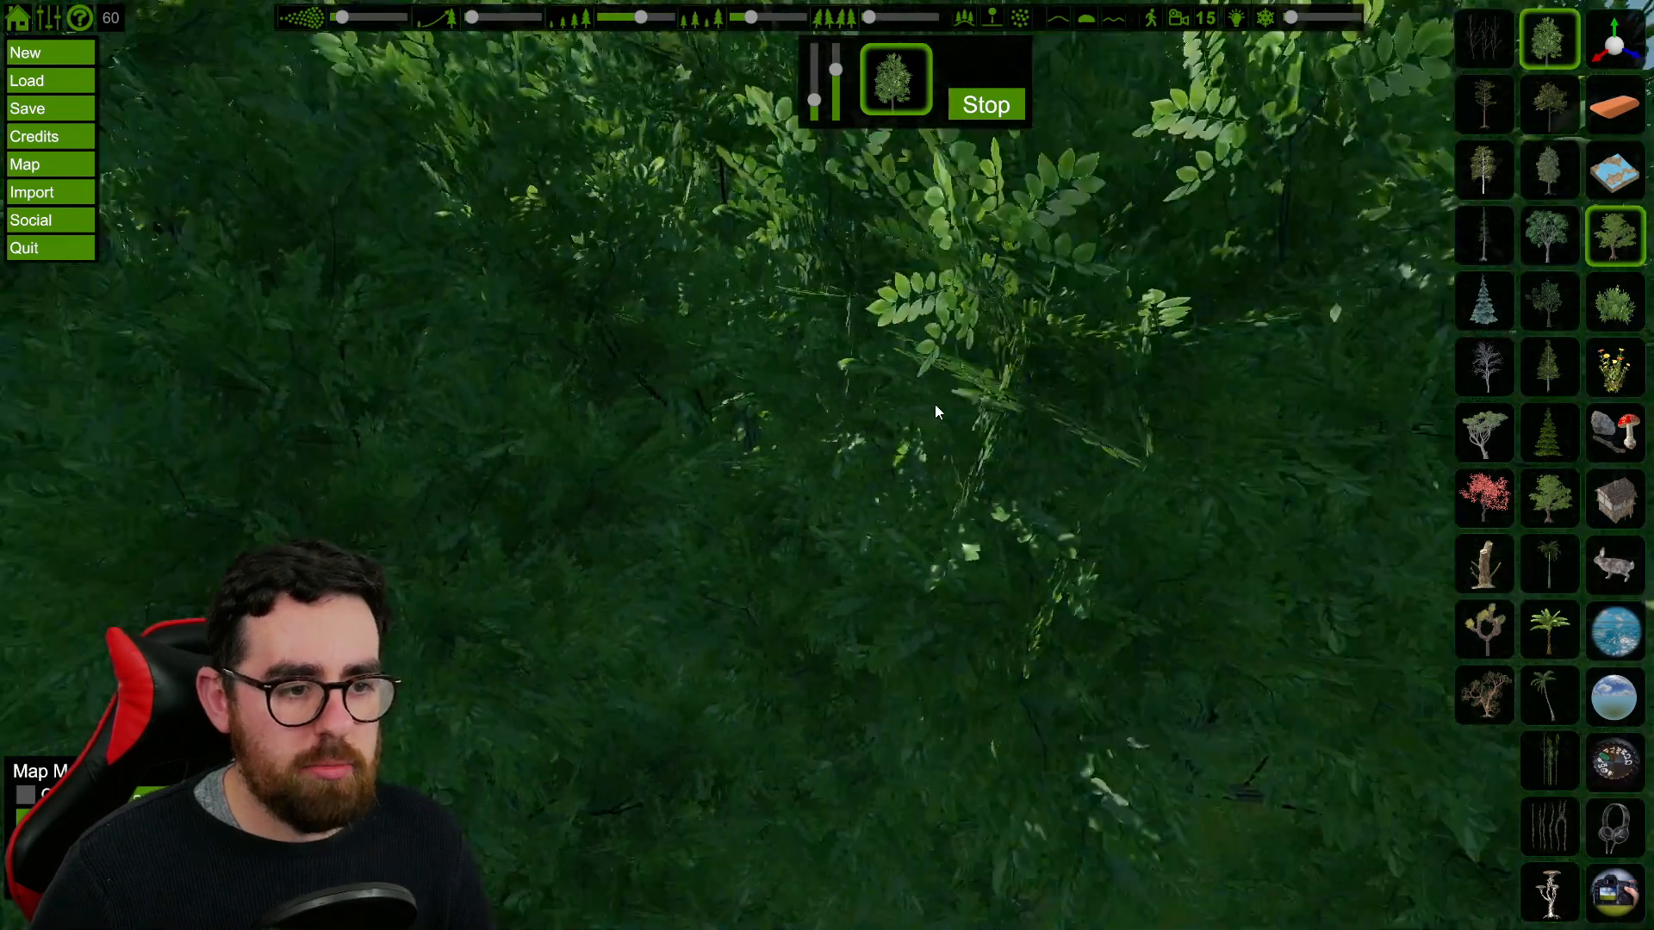
scroll(935, 403, down, 10)
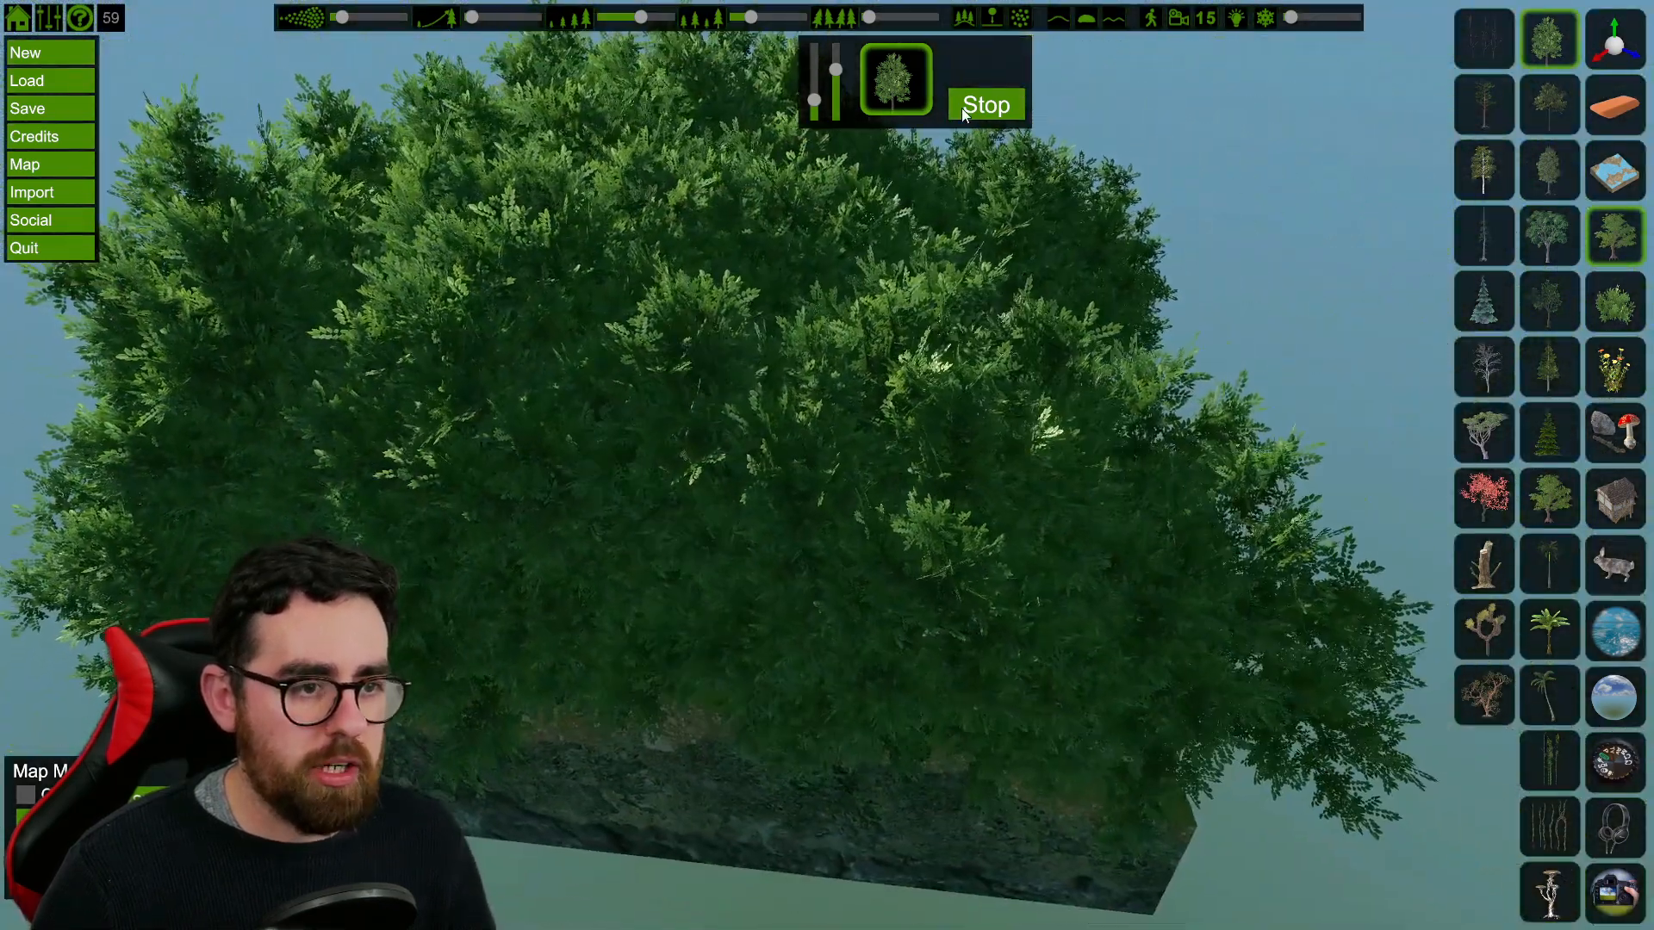
click(968, 105)
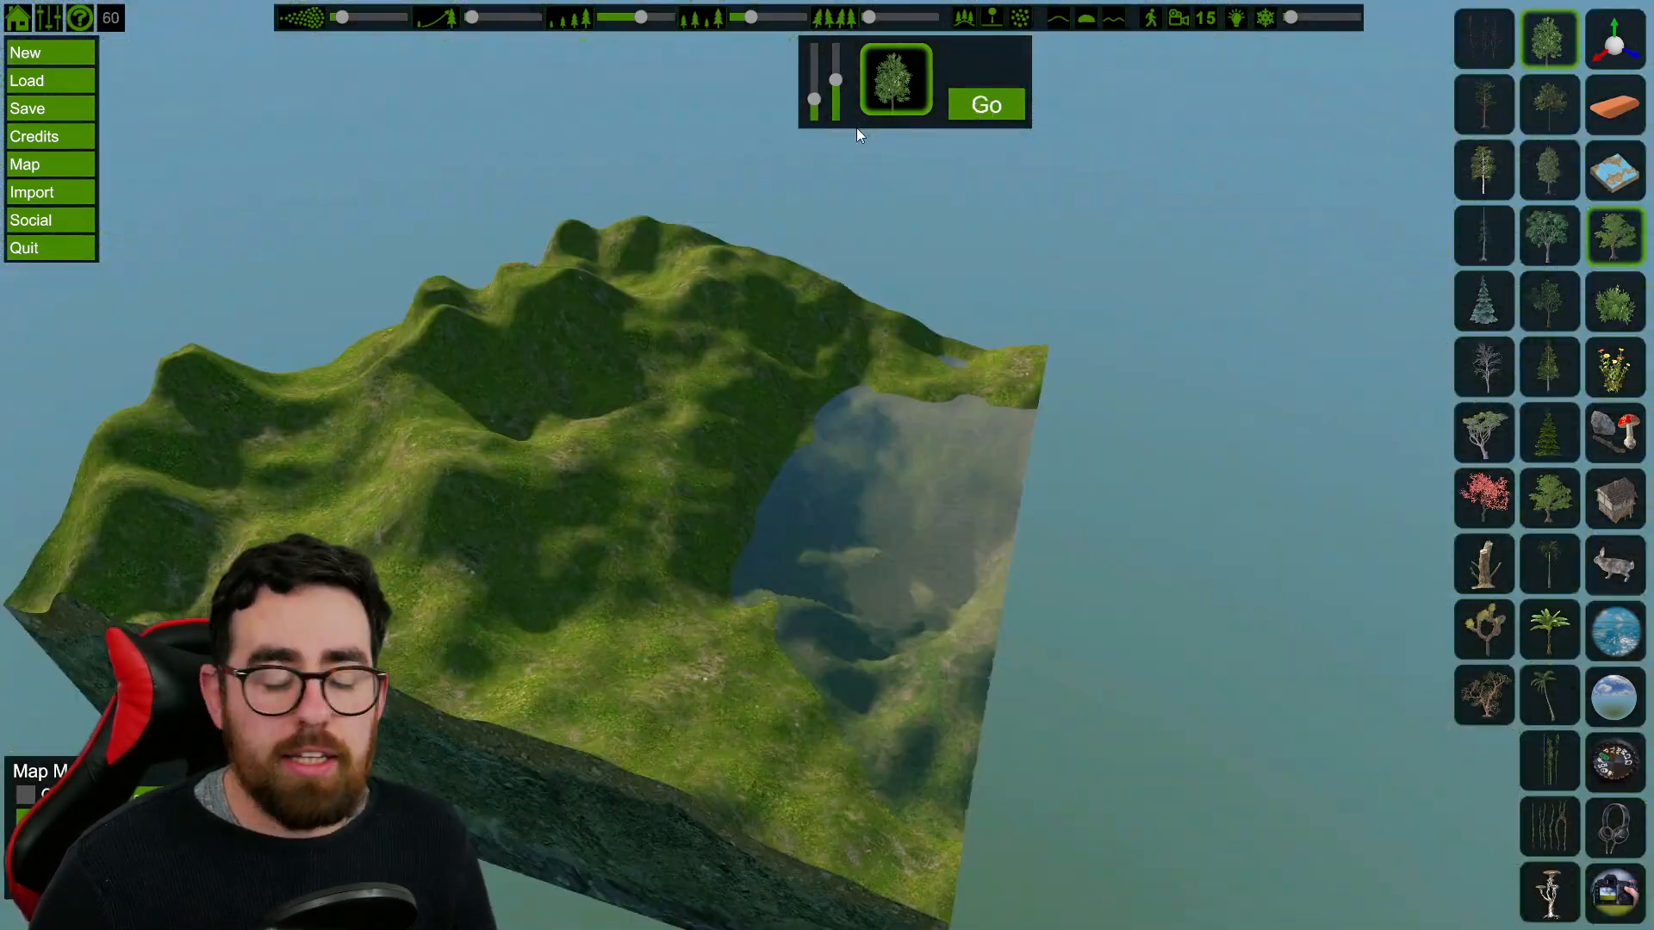
Step: Adjust the lower and upper height limits of the automatic tree placement
drag(812, 101, 825, 101)
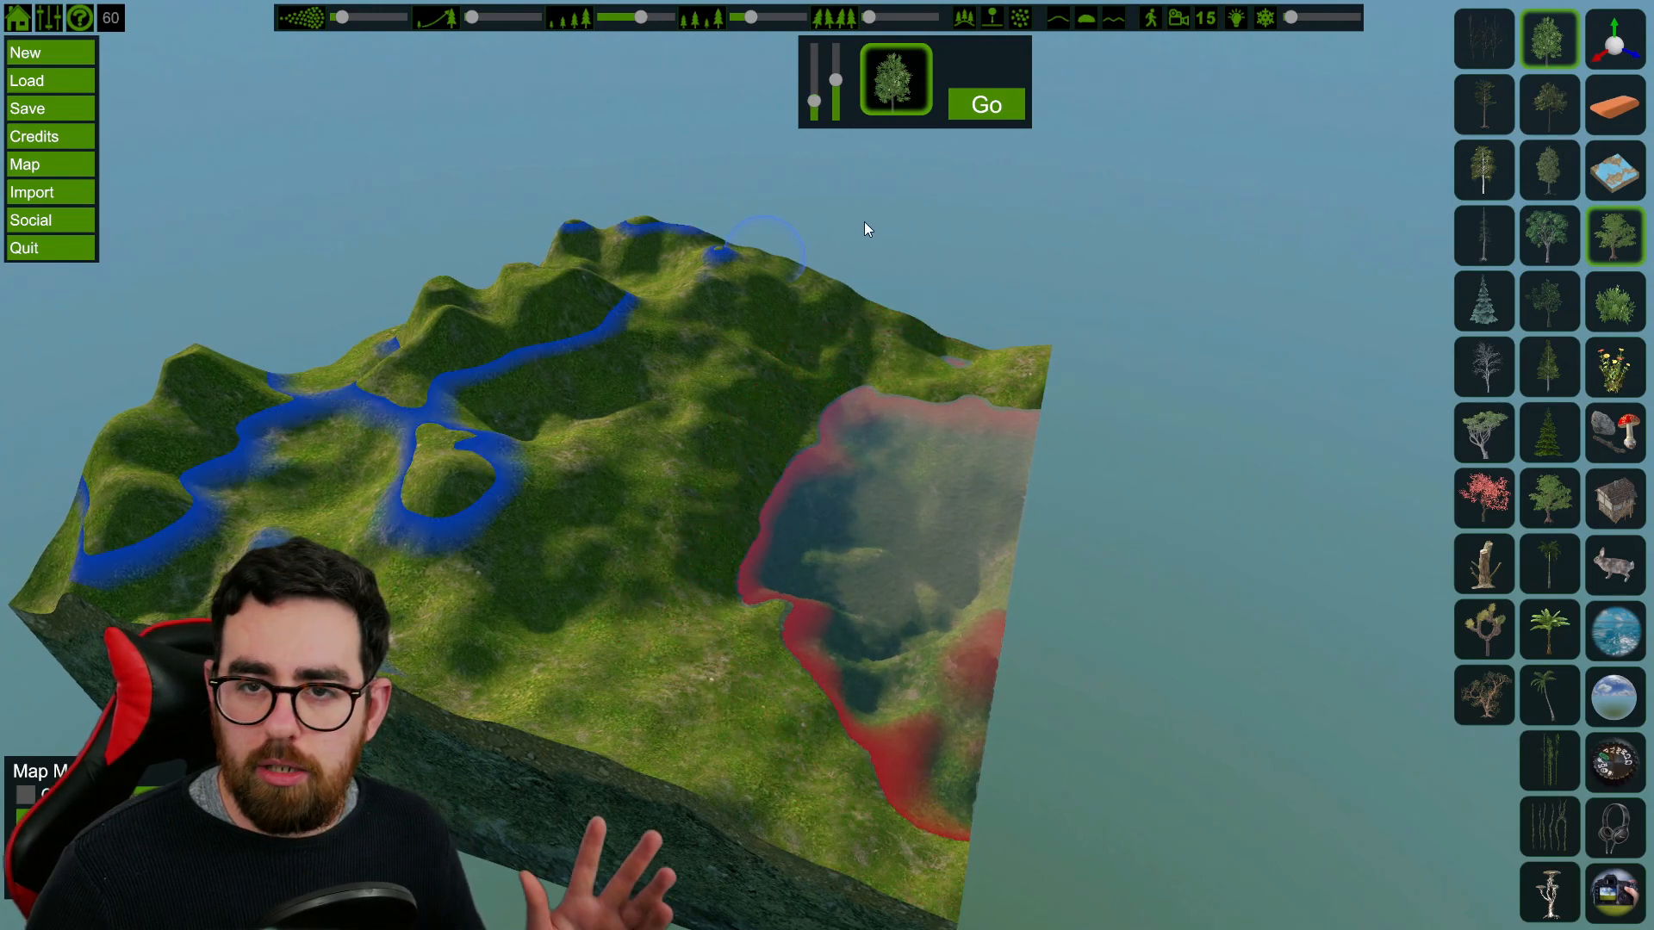
drag(841, 81, 811, 102)
drag(811, 102, 812, 98)
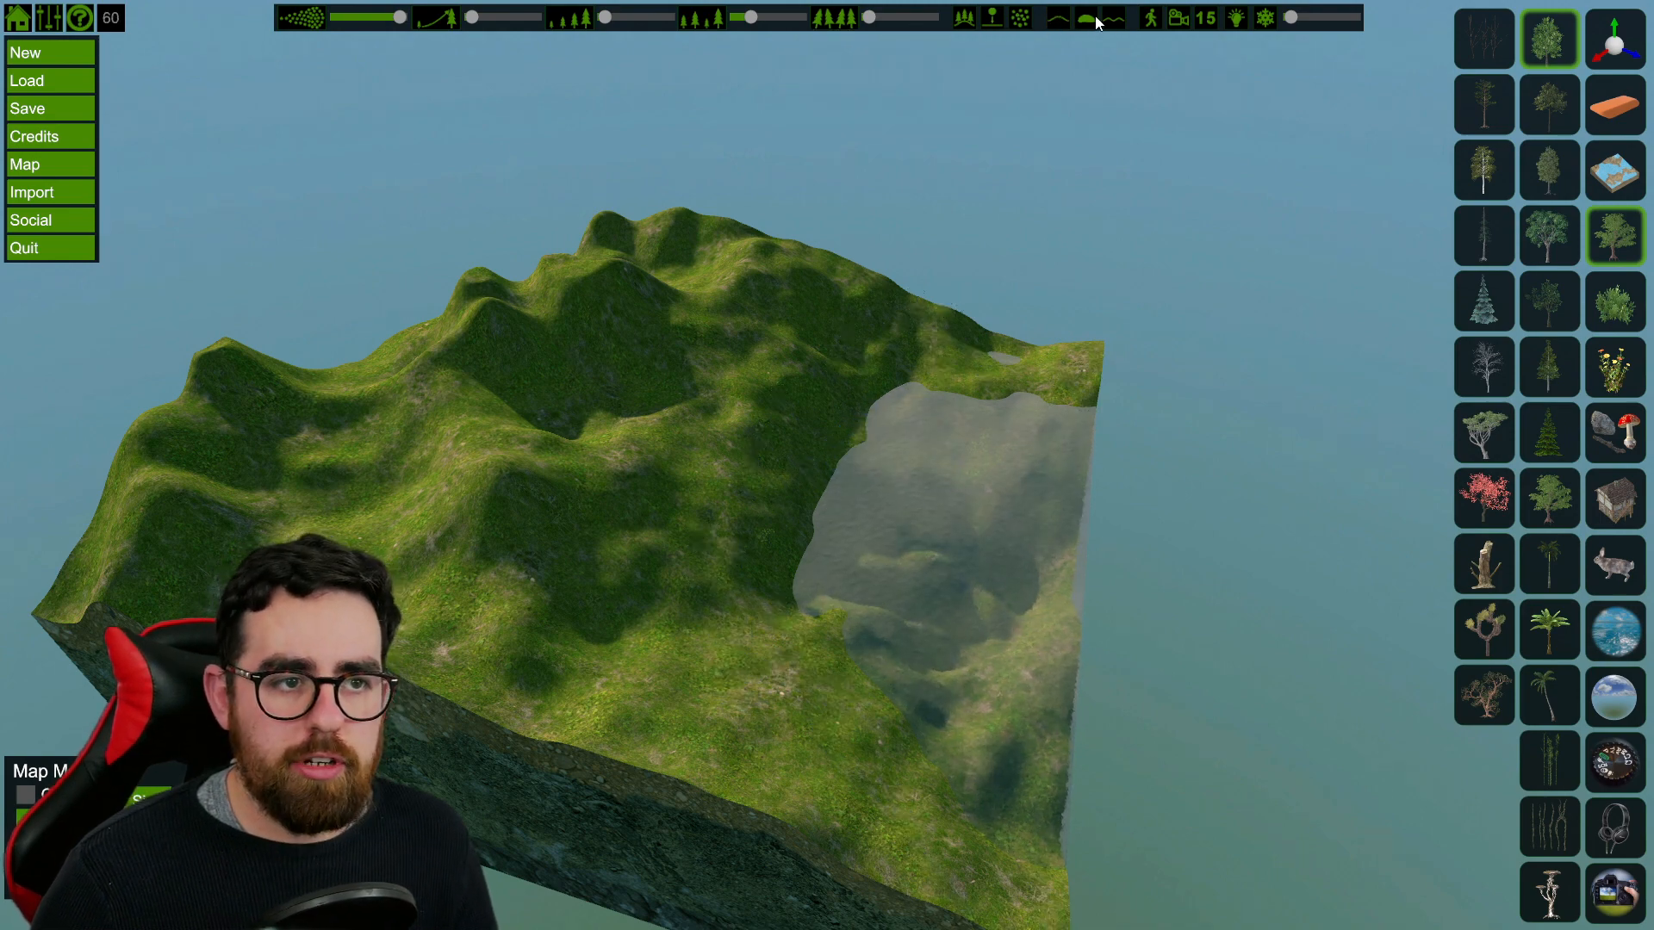
Step: Choose the large grey rock, raise the object size above the middle of its range and place the rock on the near hill
key(w)
key(a)
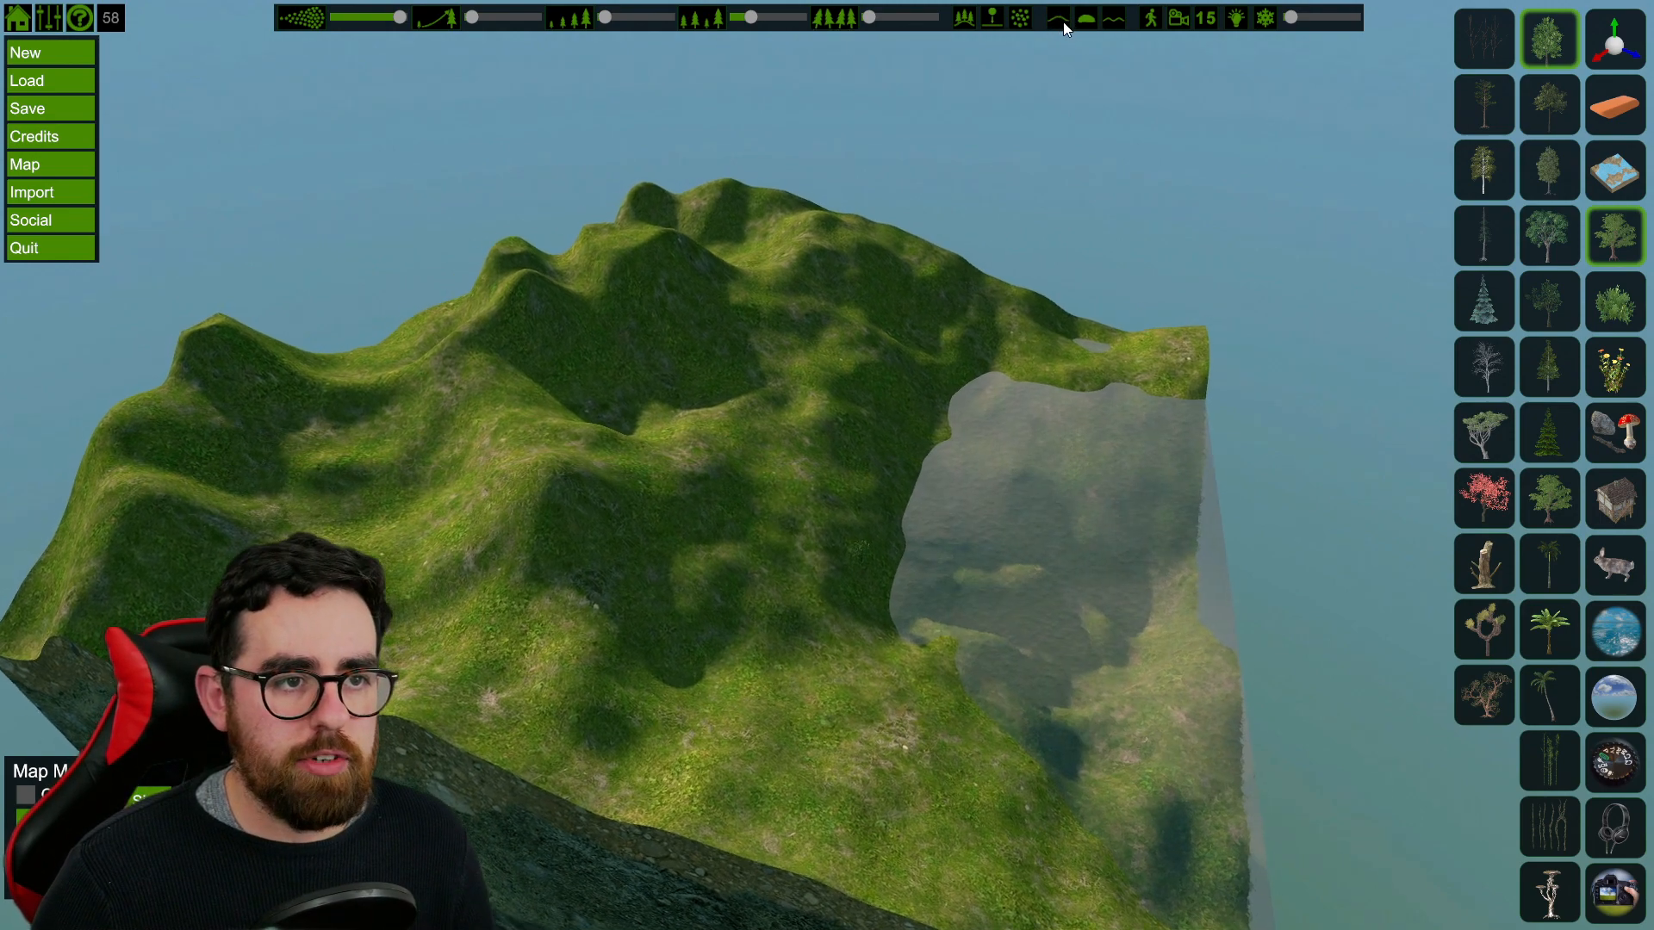
key(d)
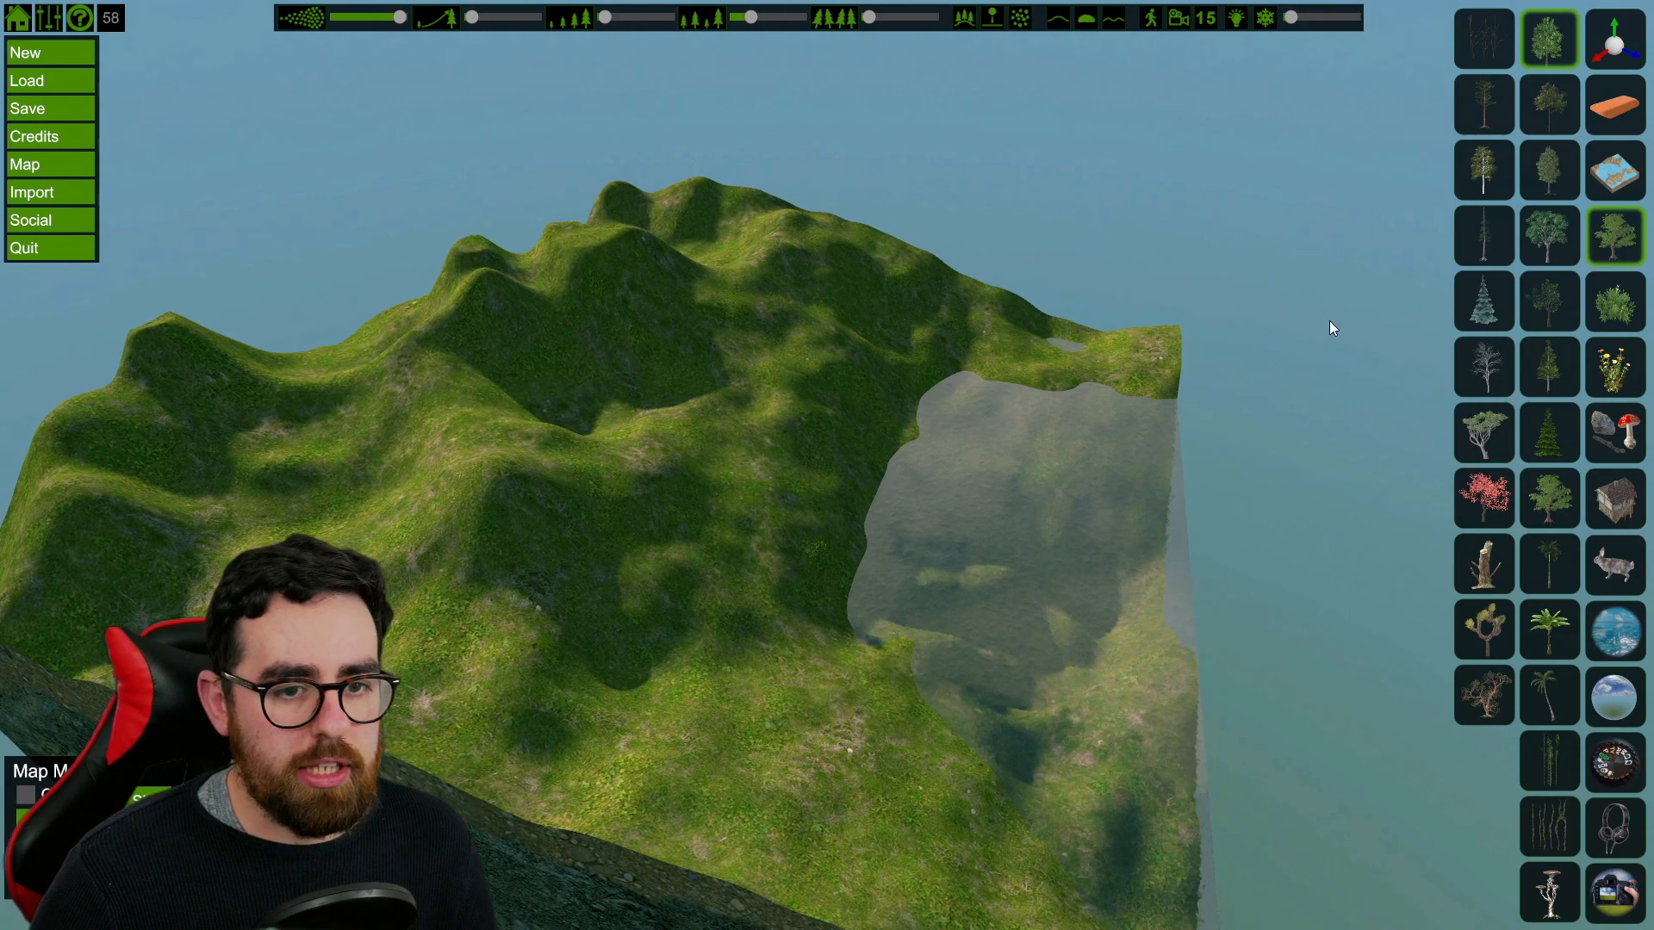
key(d)
click(1611, 434)
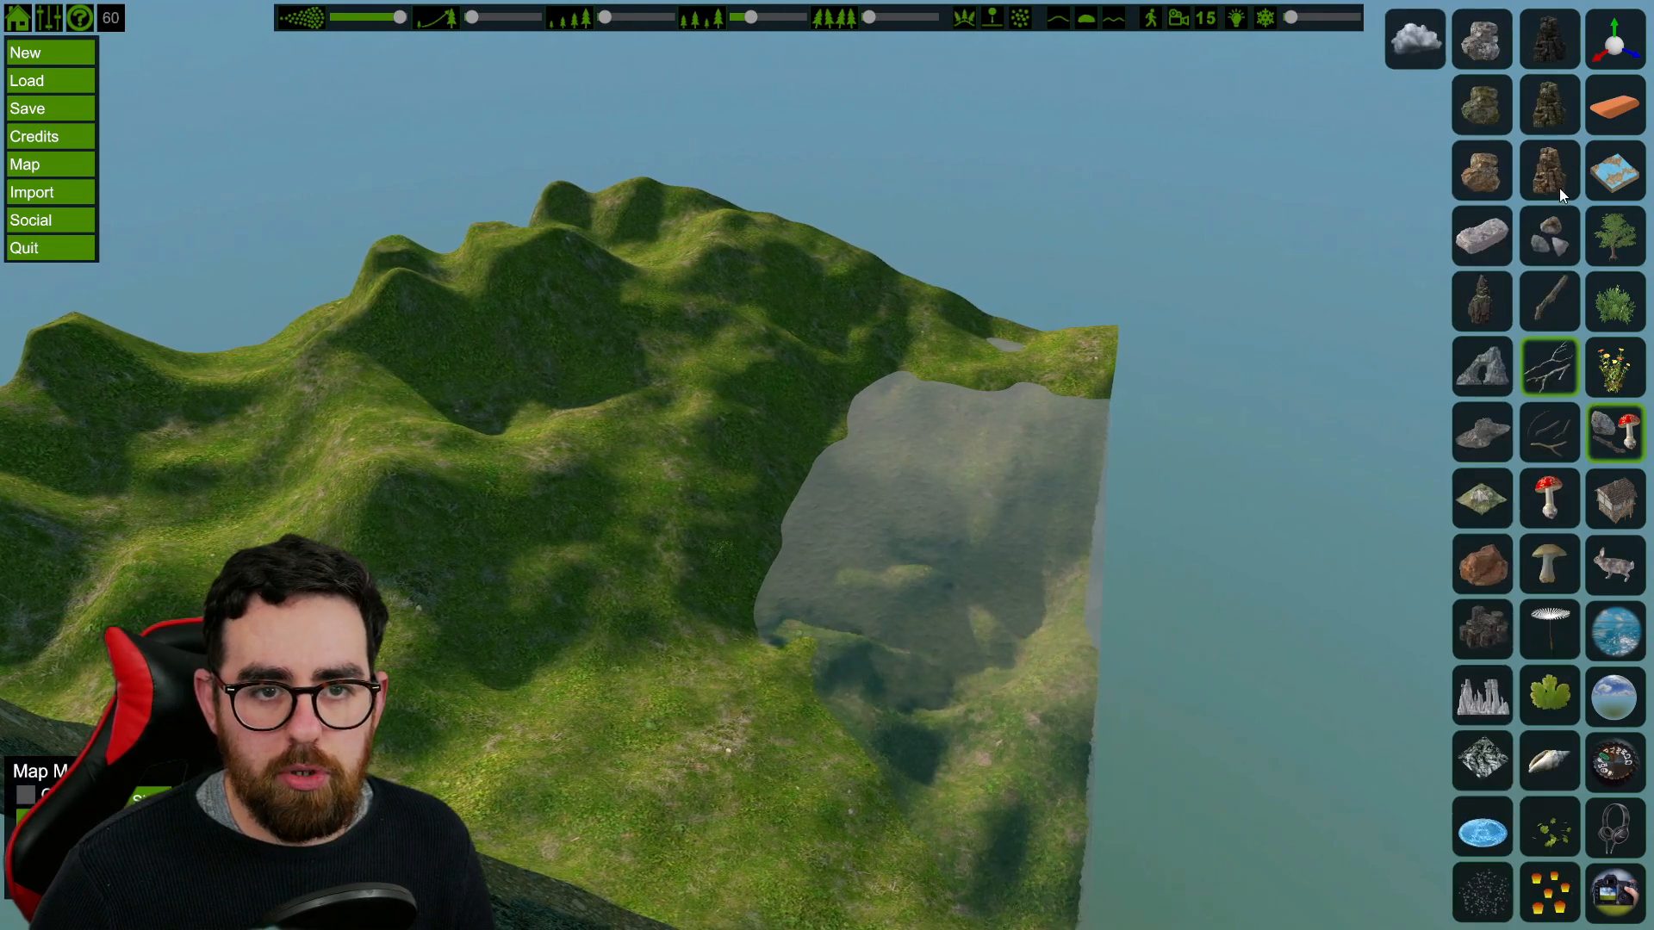
key(a)
click(1488, 53)
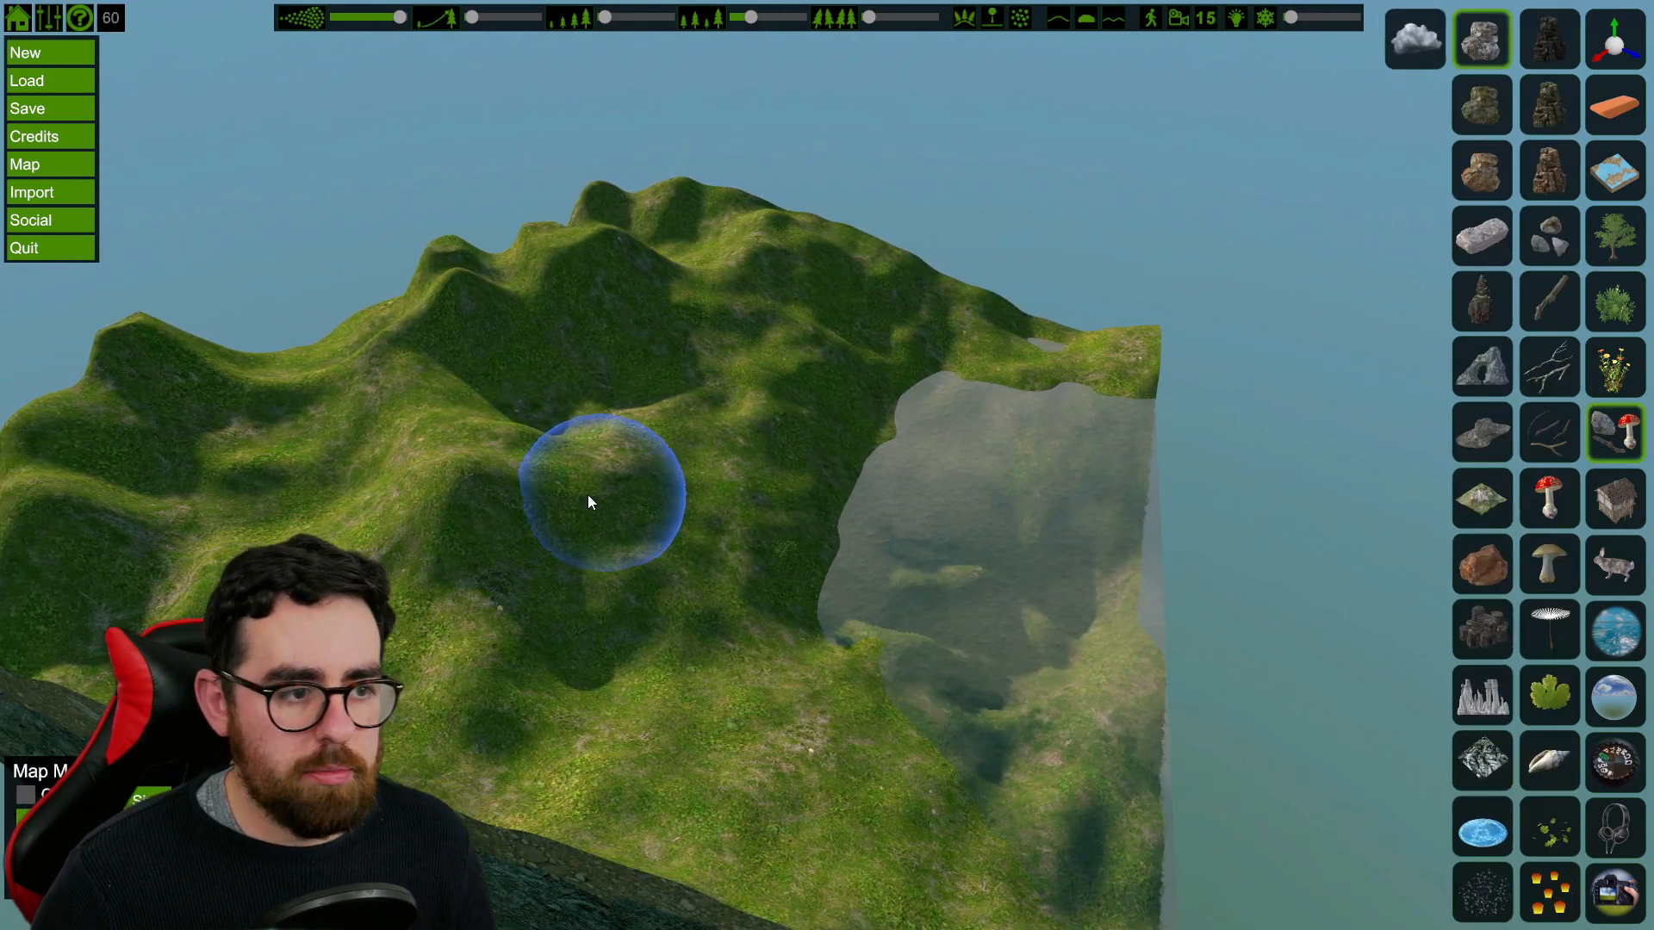
click(582, 480)
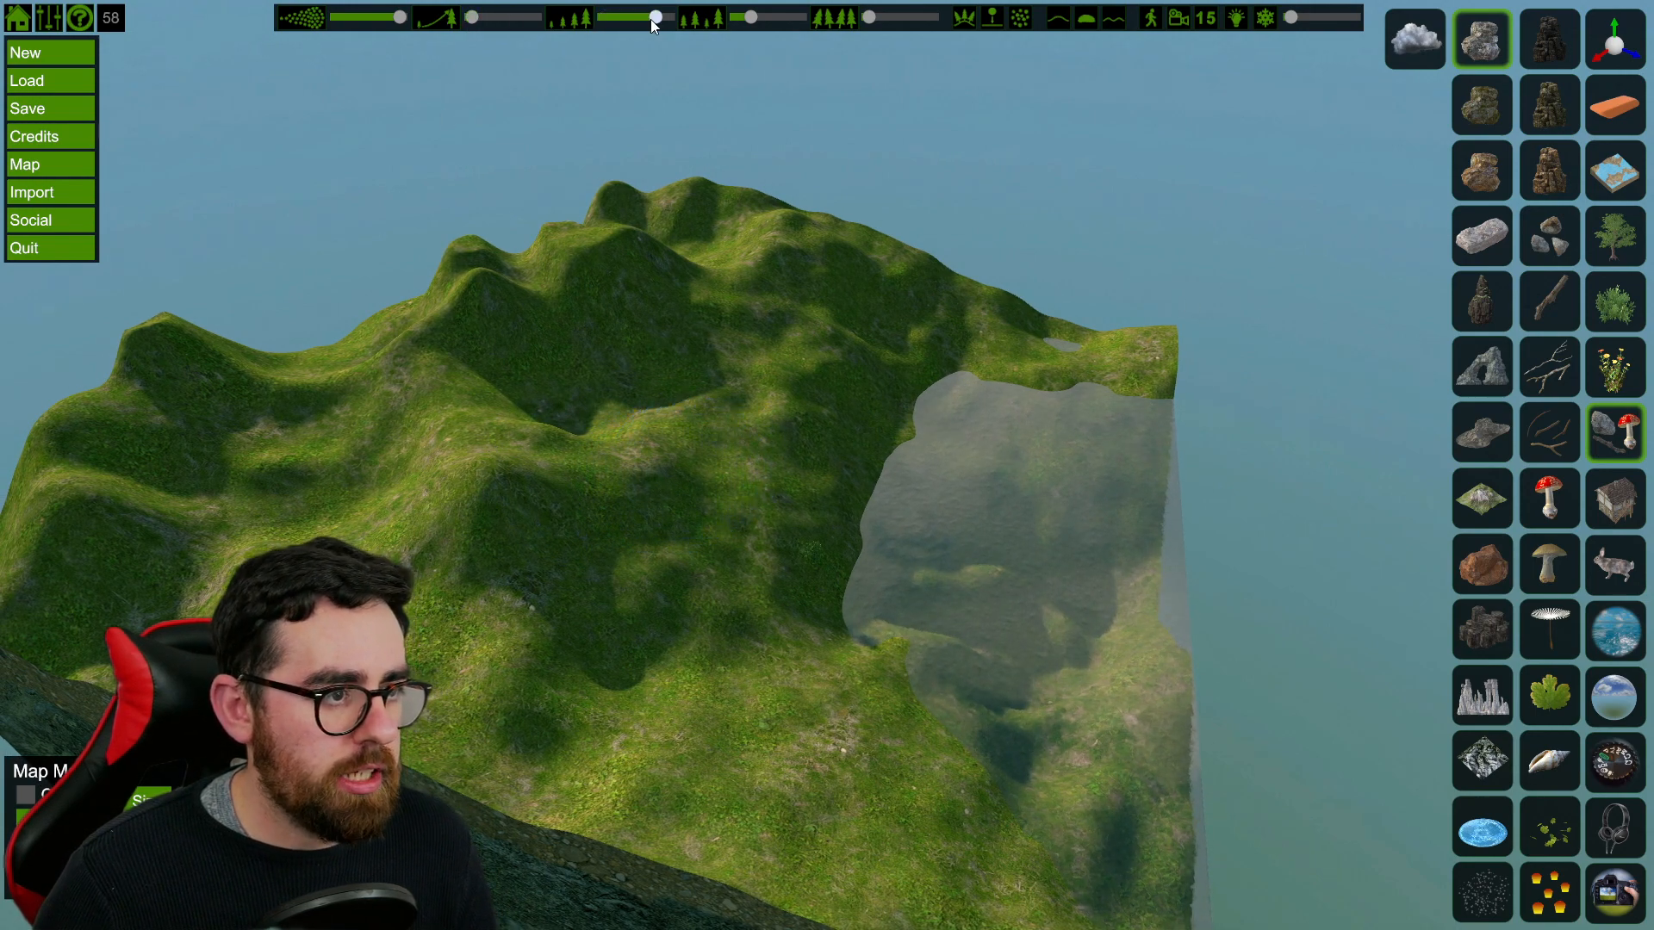
click(496, 417)
key(a)
key(w)
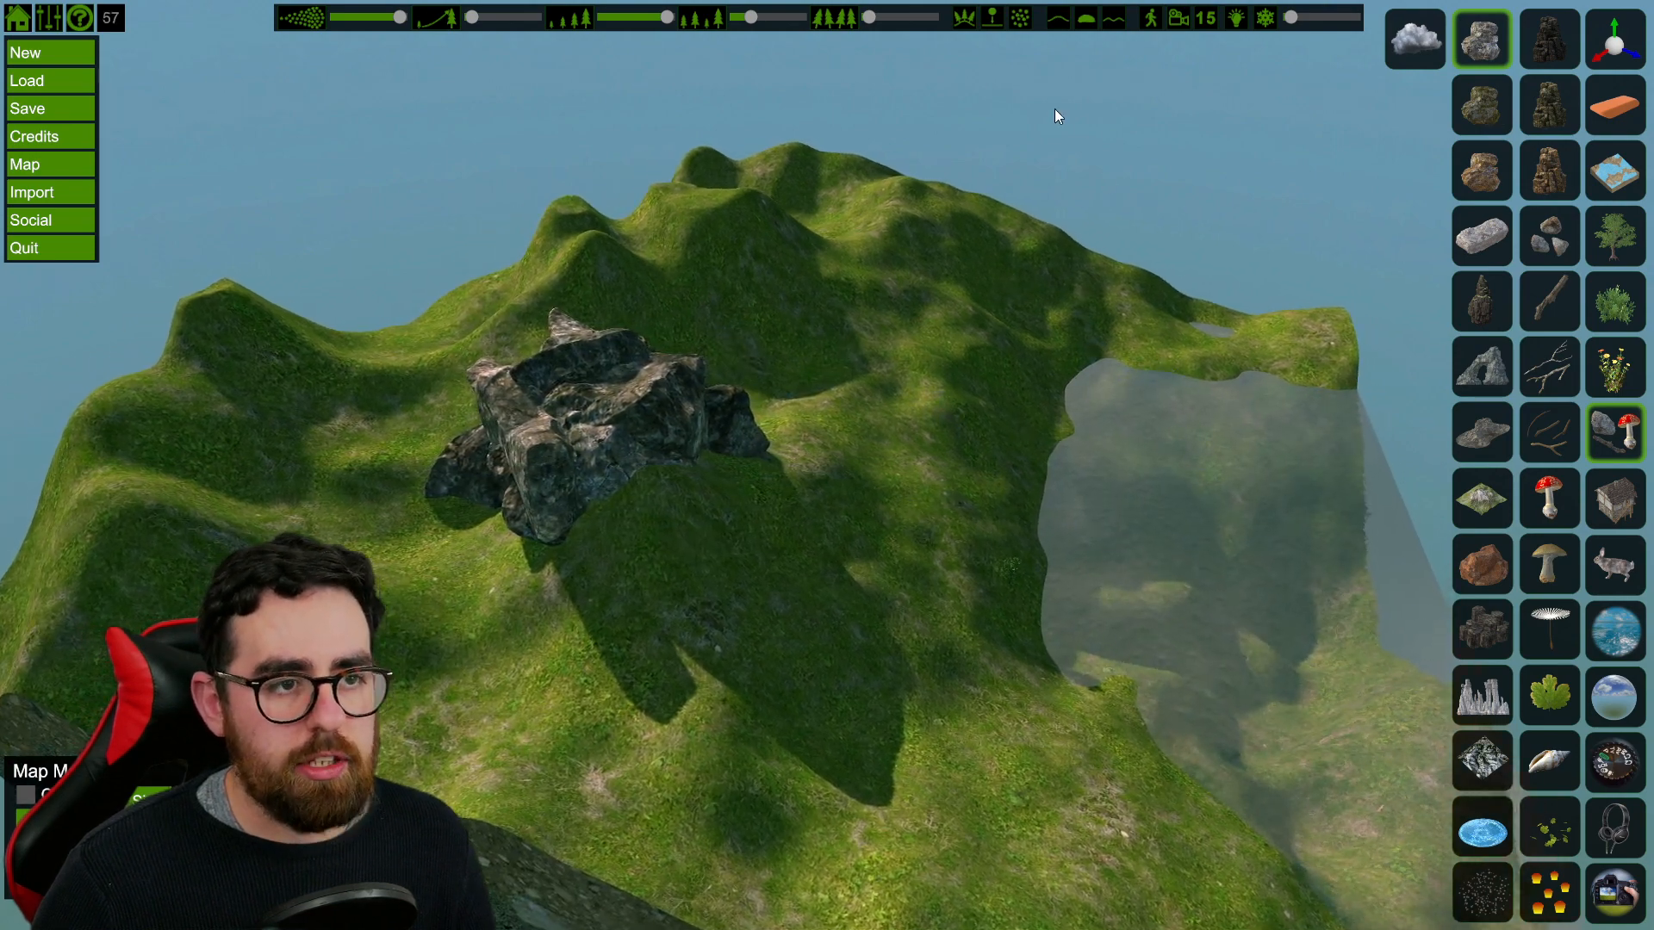
key(w)
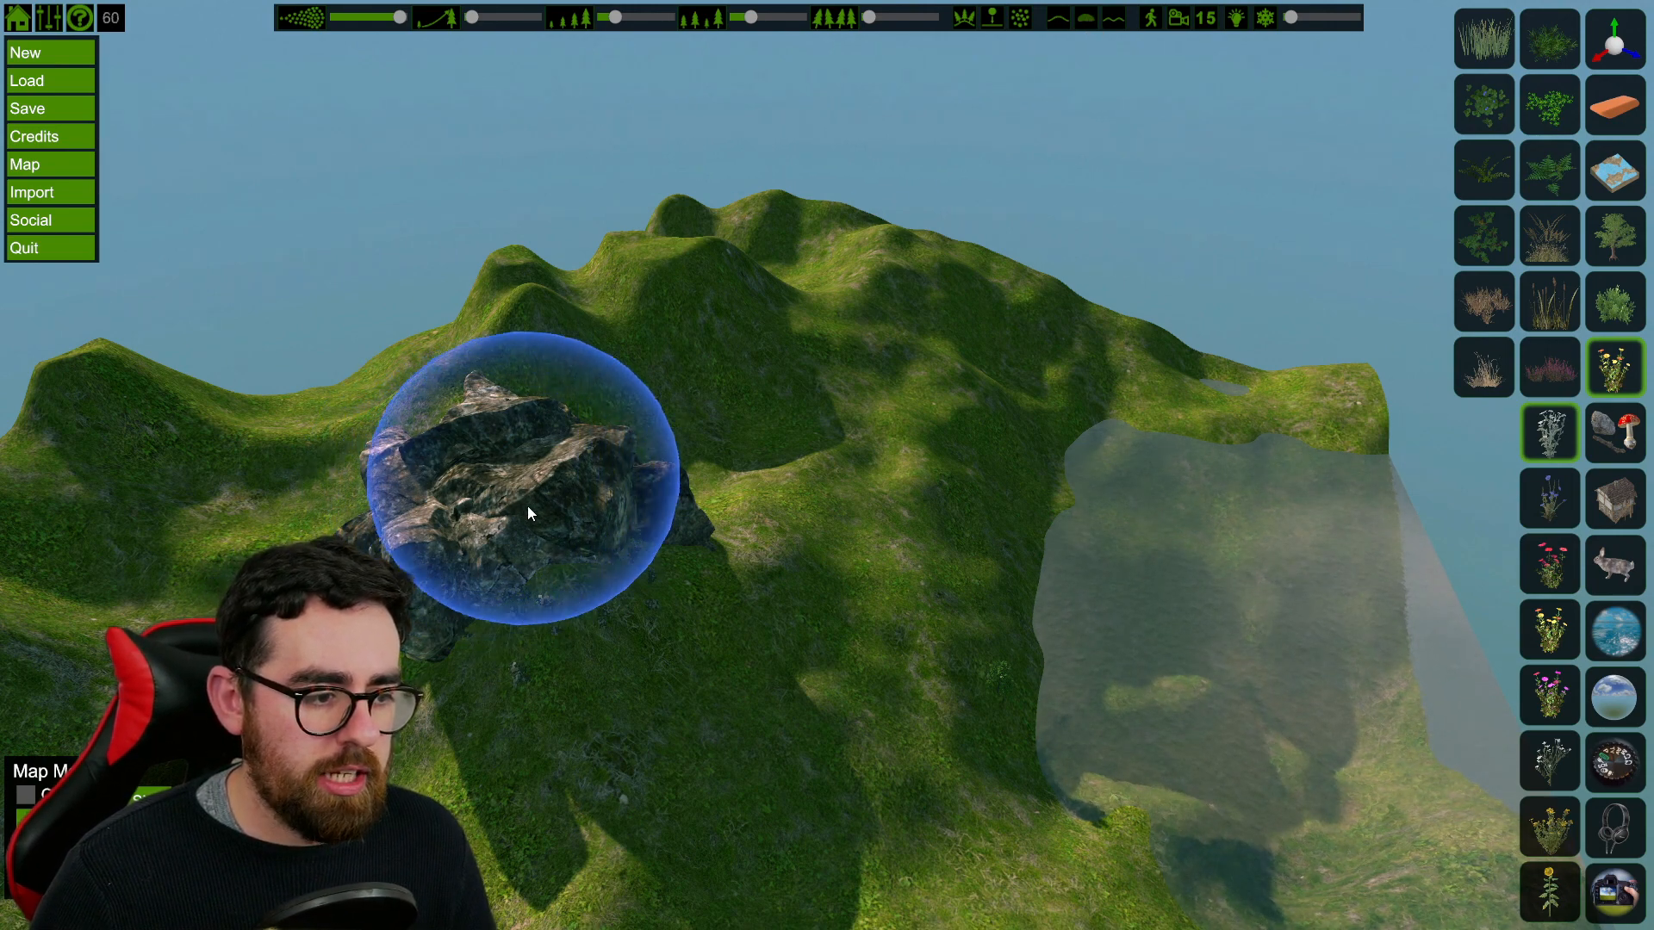
Step: Paint white flowers over the hillside and undo them, and select the red mushroom and toggle placement on rocks
mouse_move(753, 763)
mouse_down()
mouse_move(830, 542)
mouse_move(887, 494)
mouse_move(921, 508)
mouse_move(874, 681)
mouse_move(706, 840)
mouse_move(891, 606)
mouse_up()
key(ctrl+z)
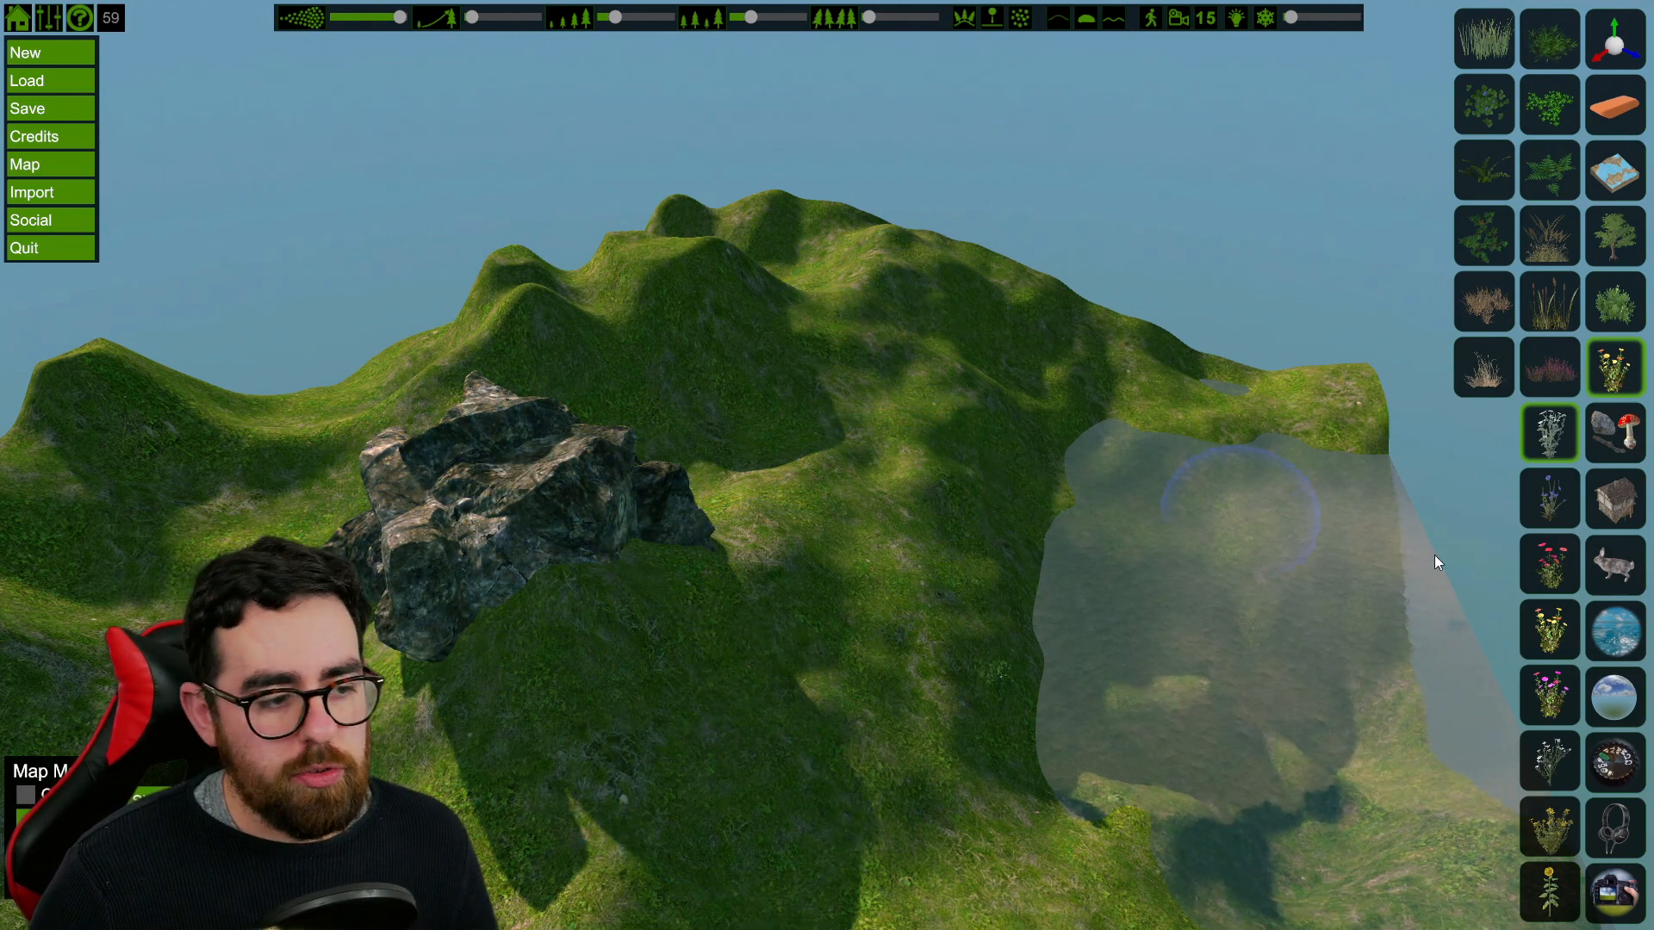
click(1609, 442)
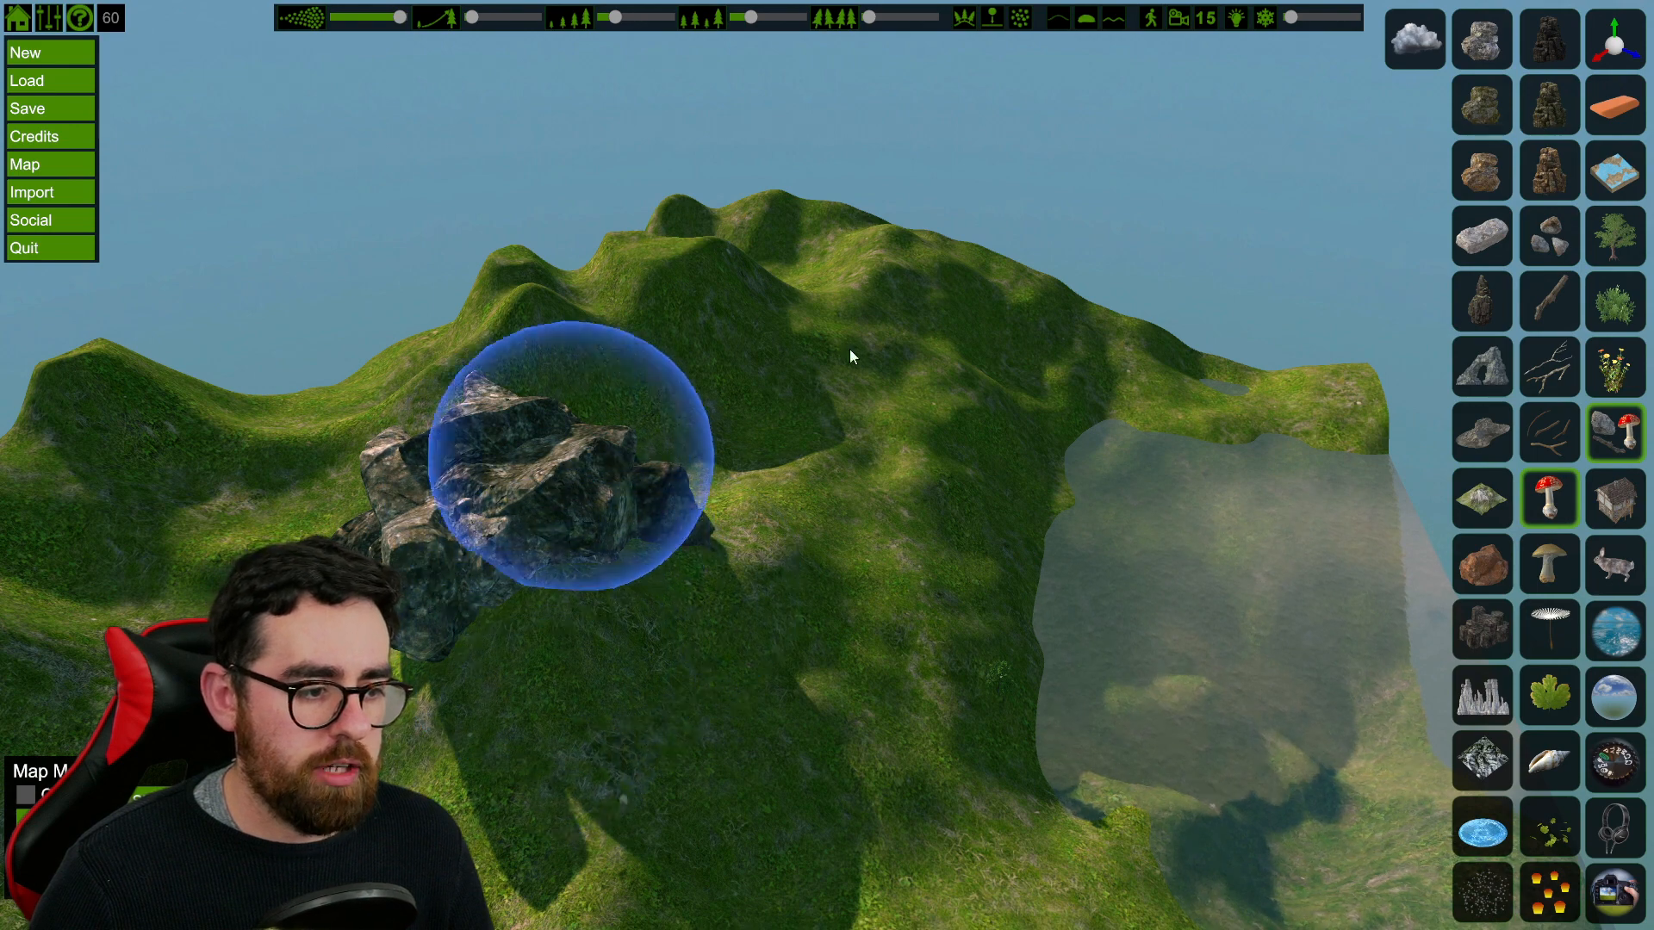
click(1082, 21)
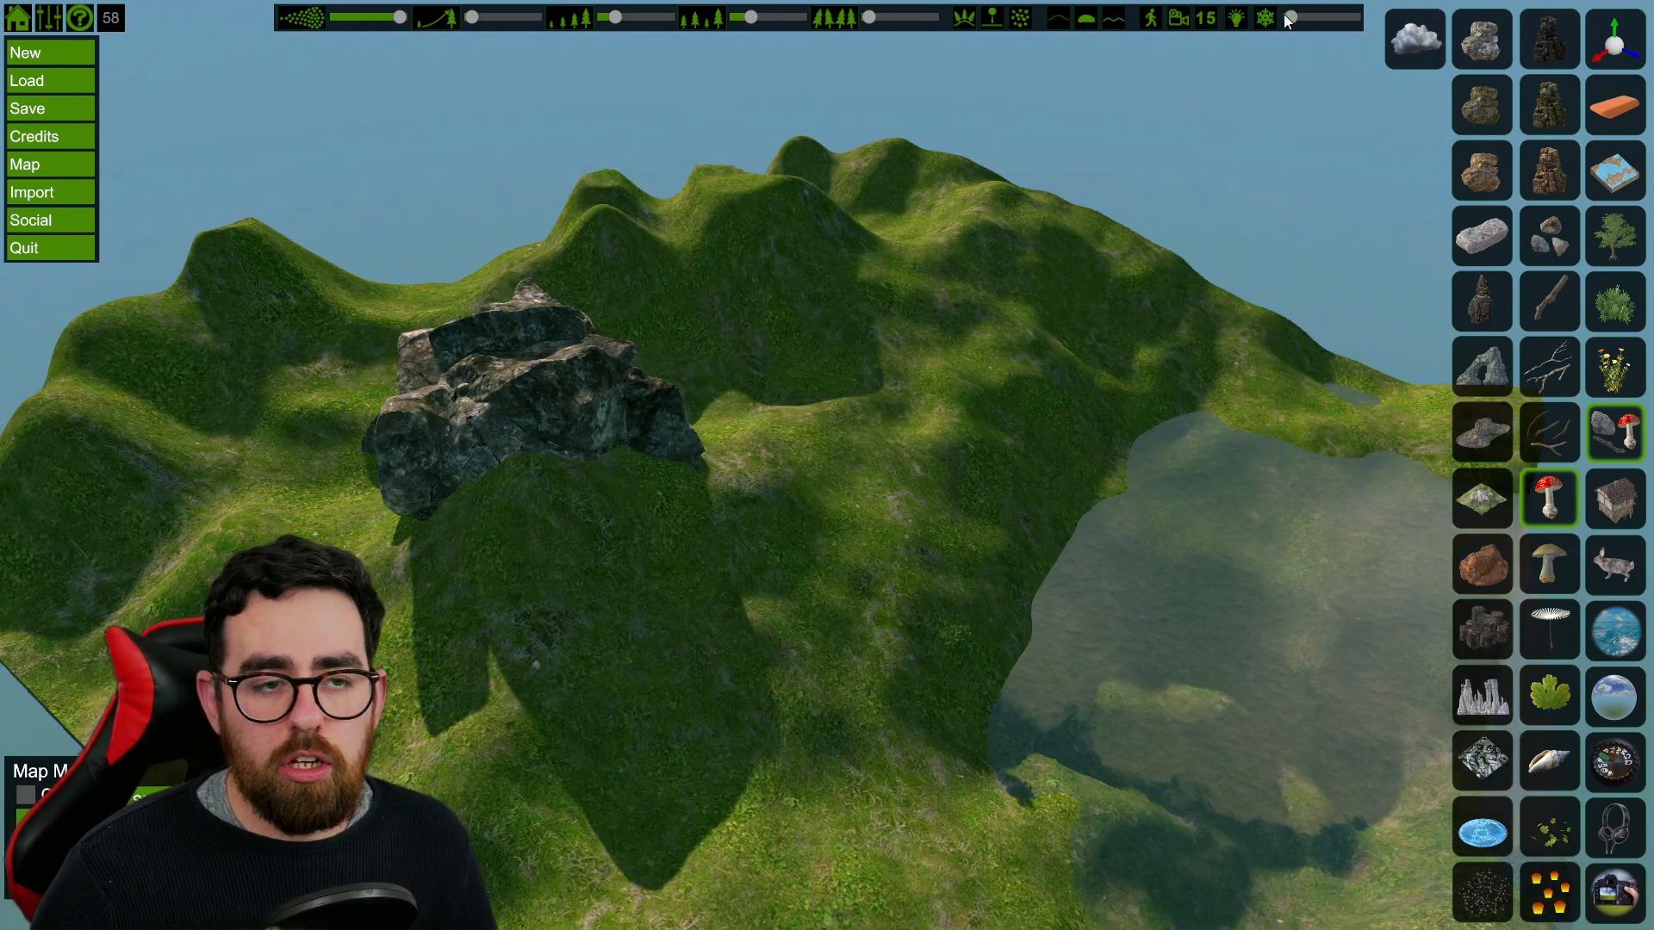
Step: Try a medium snow cover on the landscape and reset the snow to none
drag(1289, 17, 1323, 19)
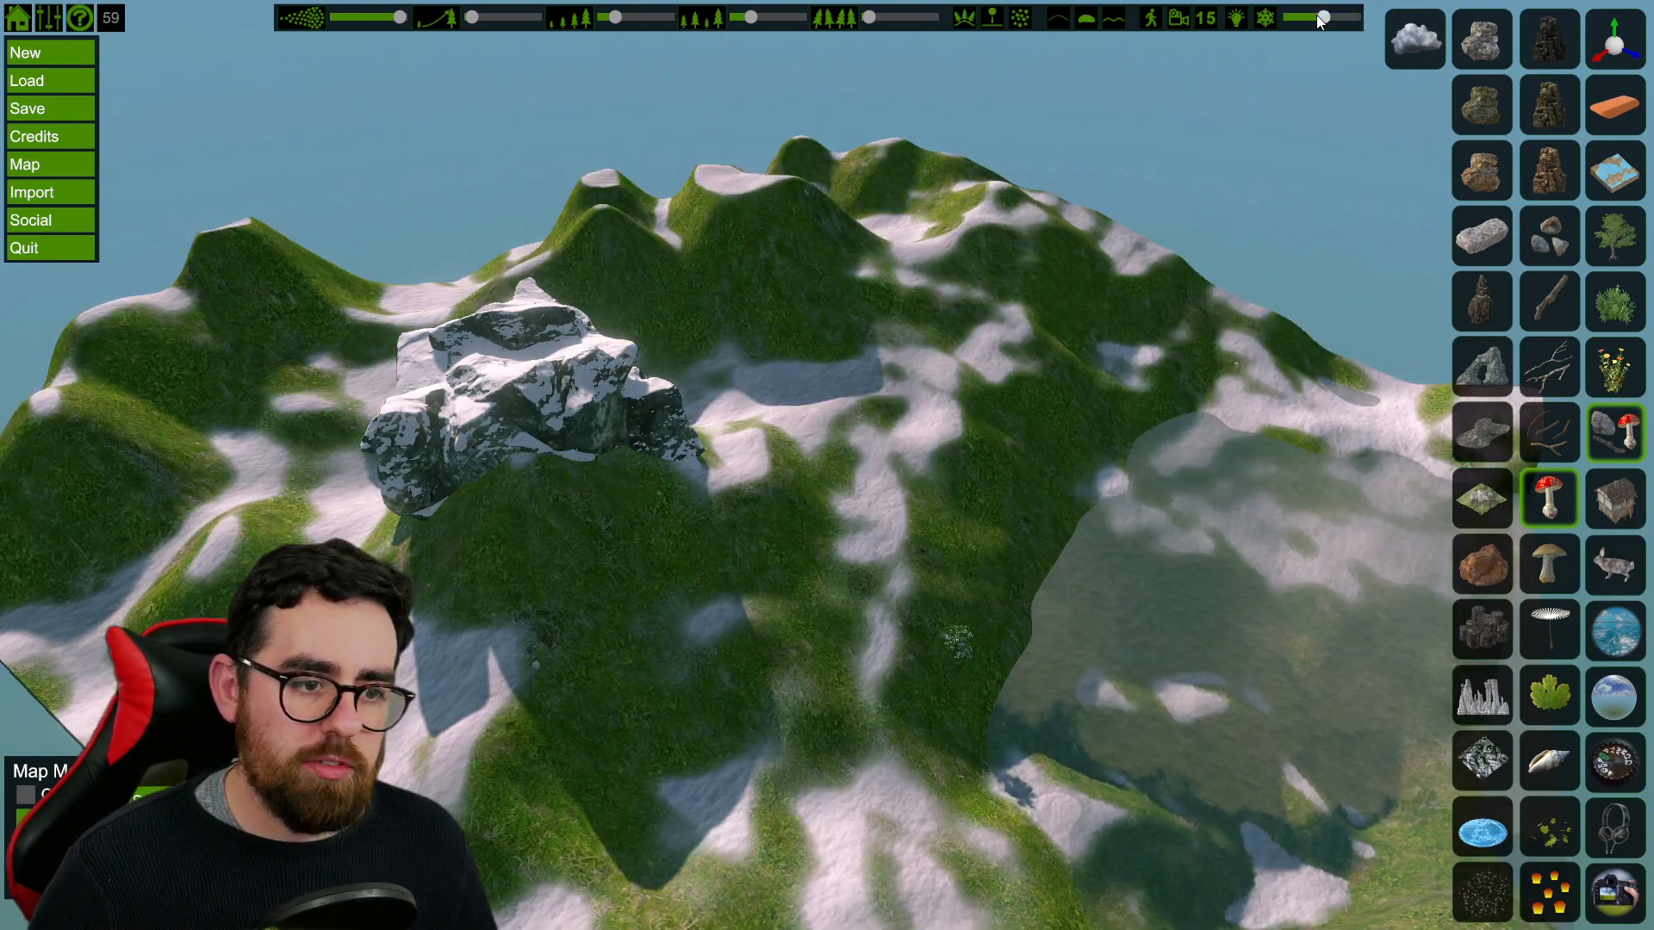
click(1290, 19)
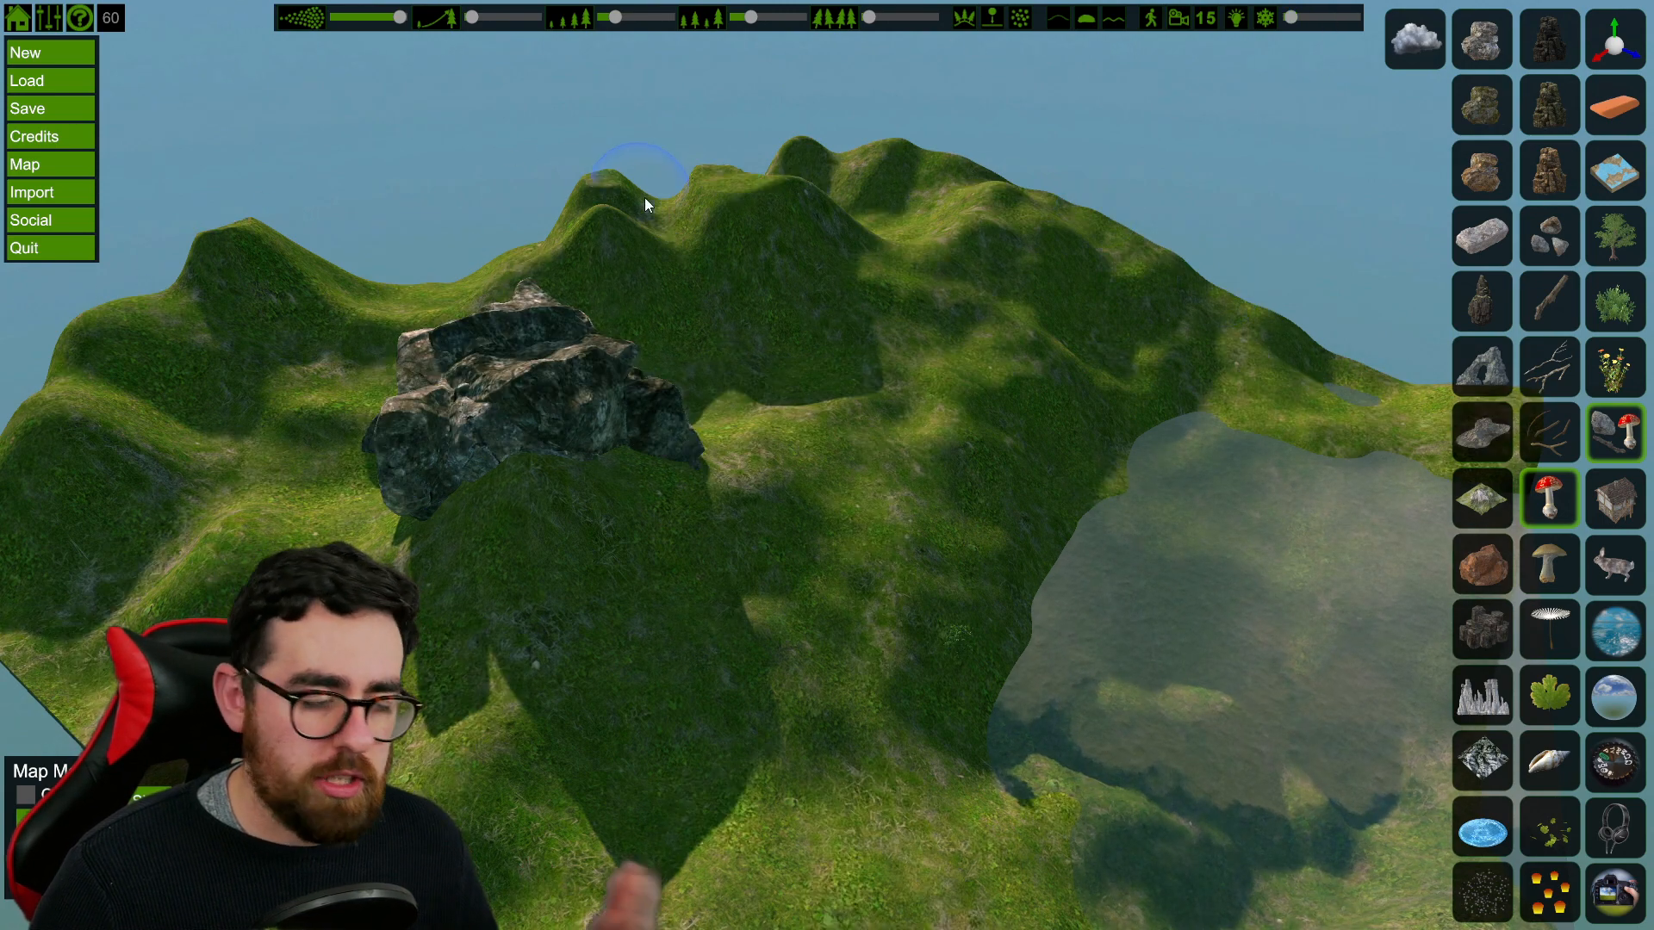
Step: Examine the rock outcrop and surrounding hills up close by flying low over the terrain
scroll(1159, 36, up, 1)
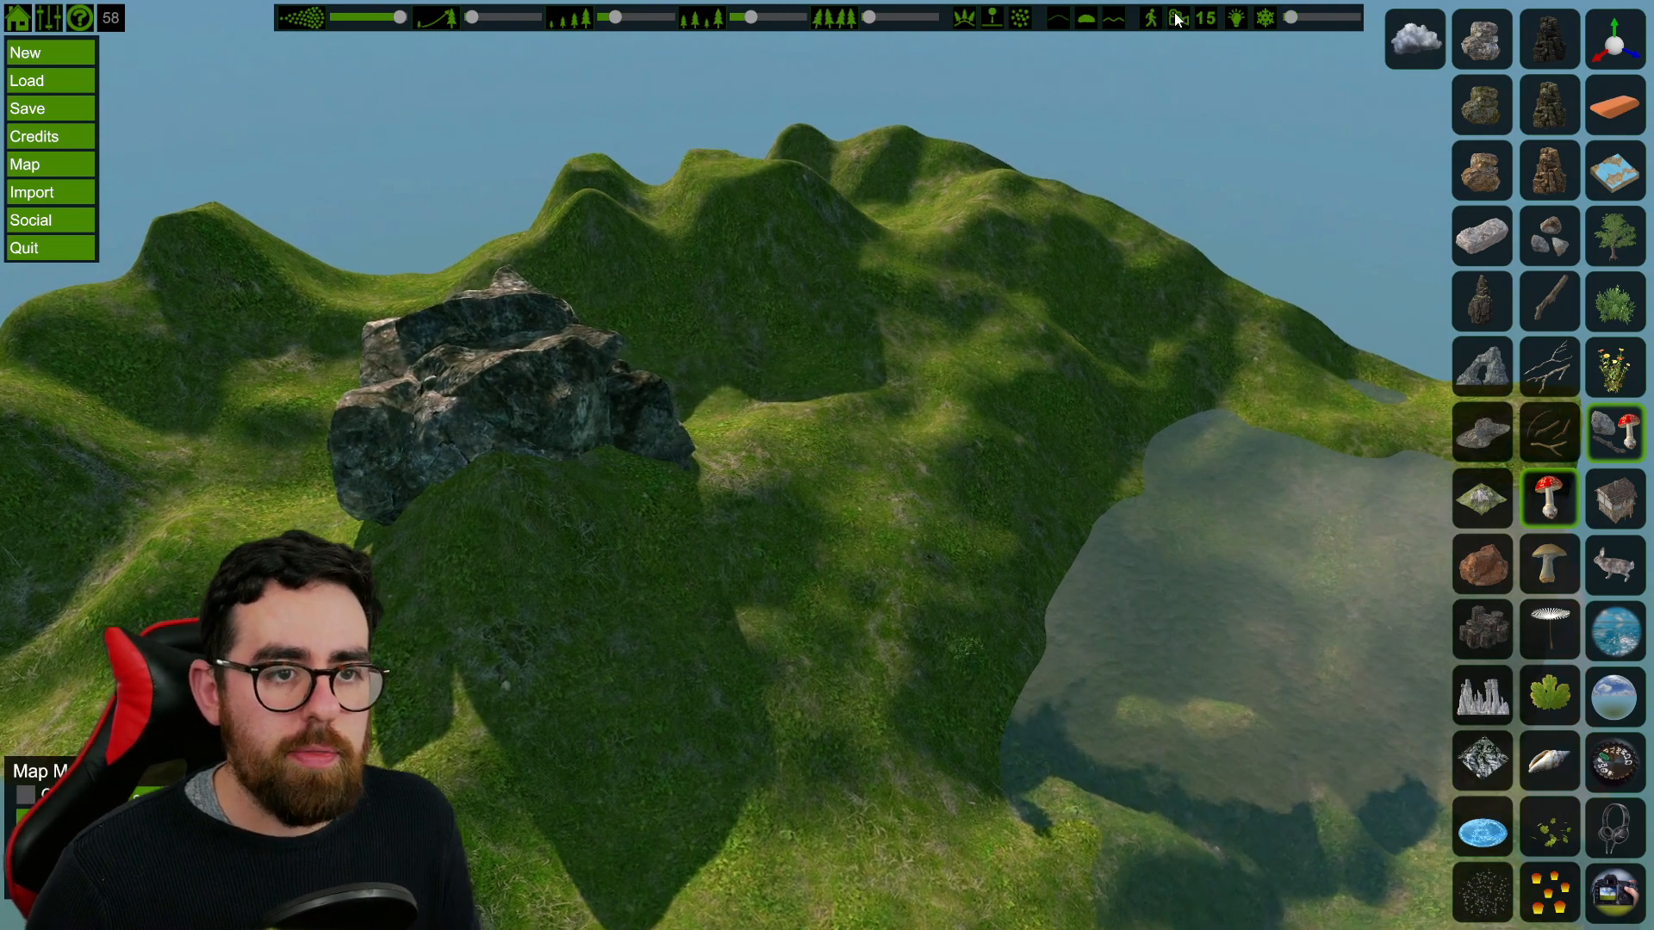
key(w)
right_drag(967, 203, 896, 169)
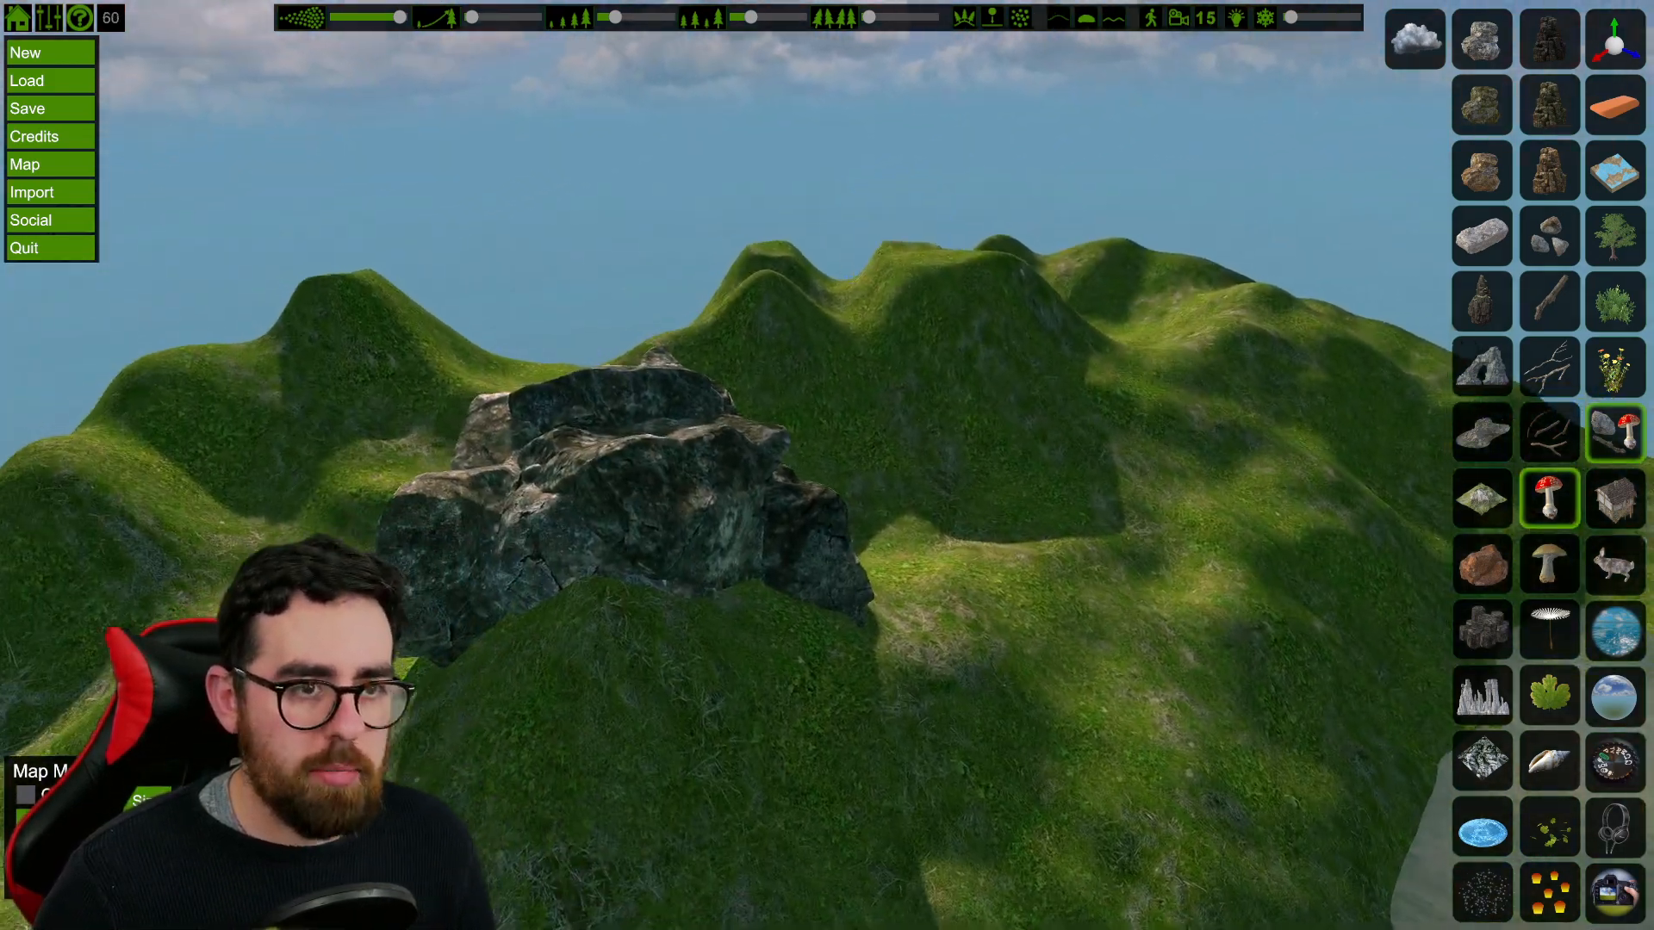
key(w)
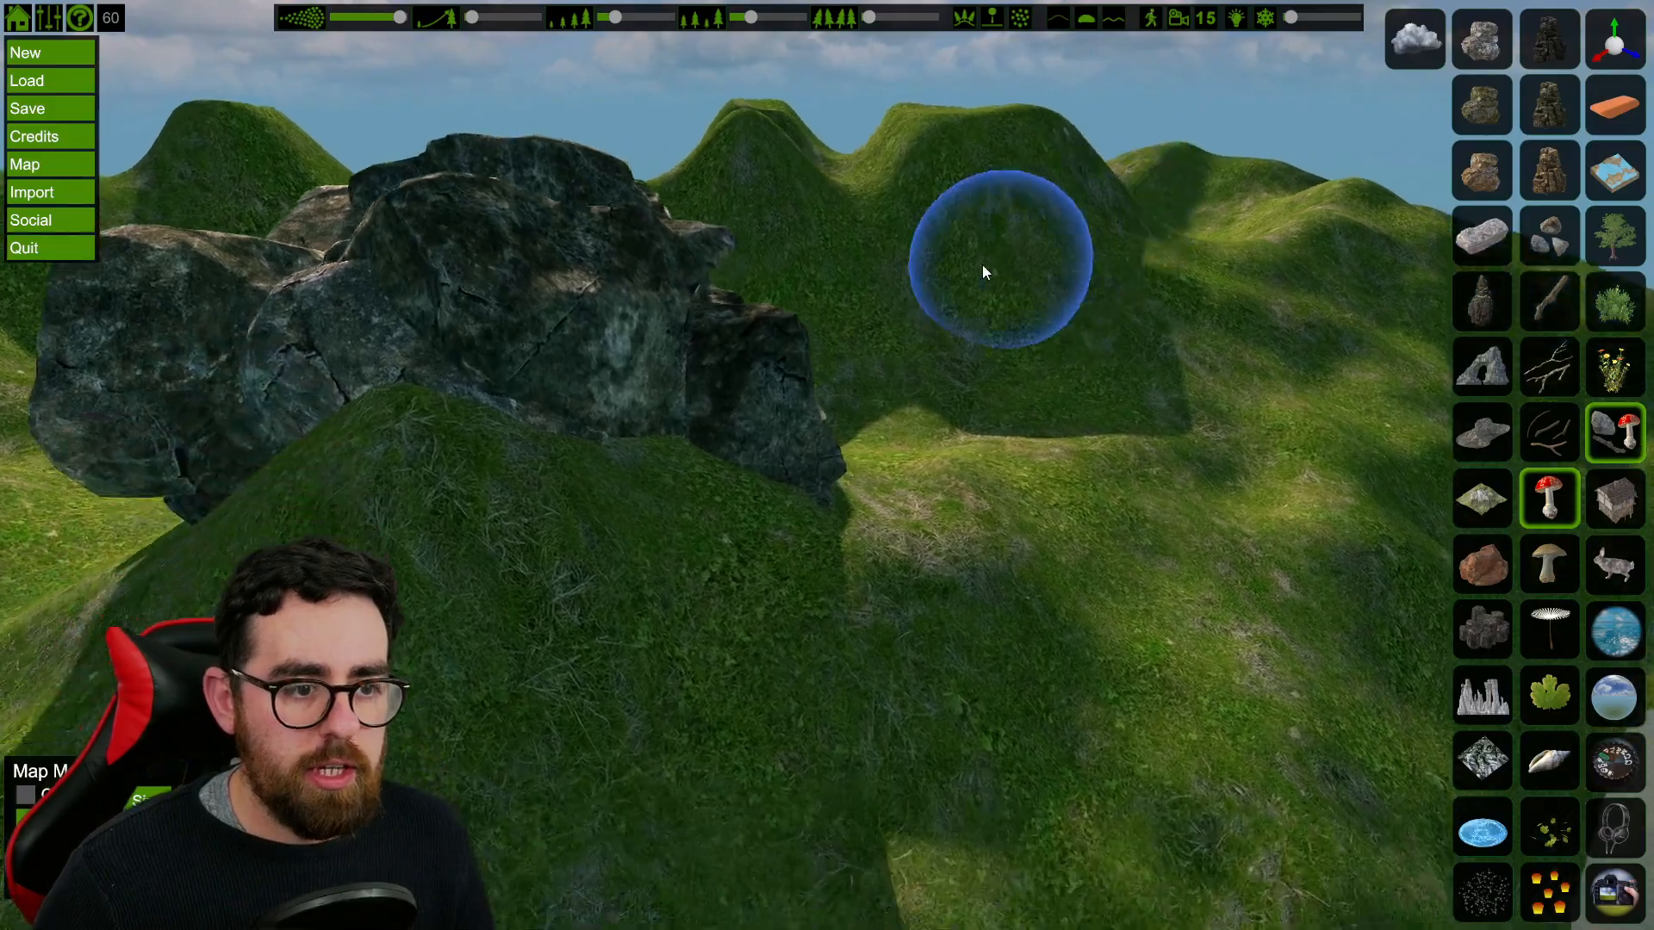
mouse_move(985, 272)
right_down()
mouse_move(1146, 259)
mouse_move(1184, 336)
mouse_move(1012, 240)
mouse_move(827, 184)
mouse_move(1020, 211)
mouse_move(1077, 198)
mouse_move(1111, 216)
mouse_move(1145, 362)
mouse_move(1076, 327)
mouse_move(1076, 259)
mouse_move(832, 398)
mouse_move(974, 400)
mouse_move(1274, 345)
mouse_move(1197, 250)
mouse_move(1163, 258)
mouse_move(1163, 241)
mouse_move(1206, 379)
mouse_move(1447, 361)
mouse_move(1413, 345)
mouse_move(956, 370)
right_up()
key(w)
key(w)
key(w)
key(w)
key(w)
key(w)
key(w)
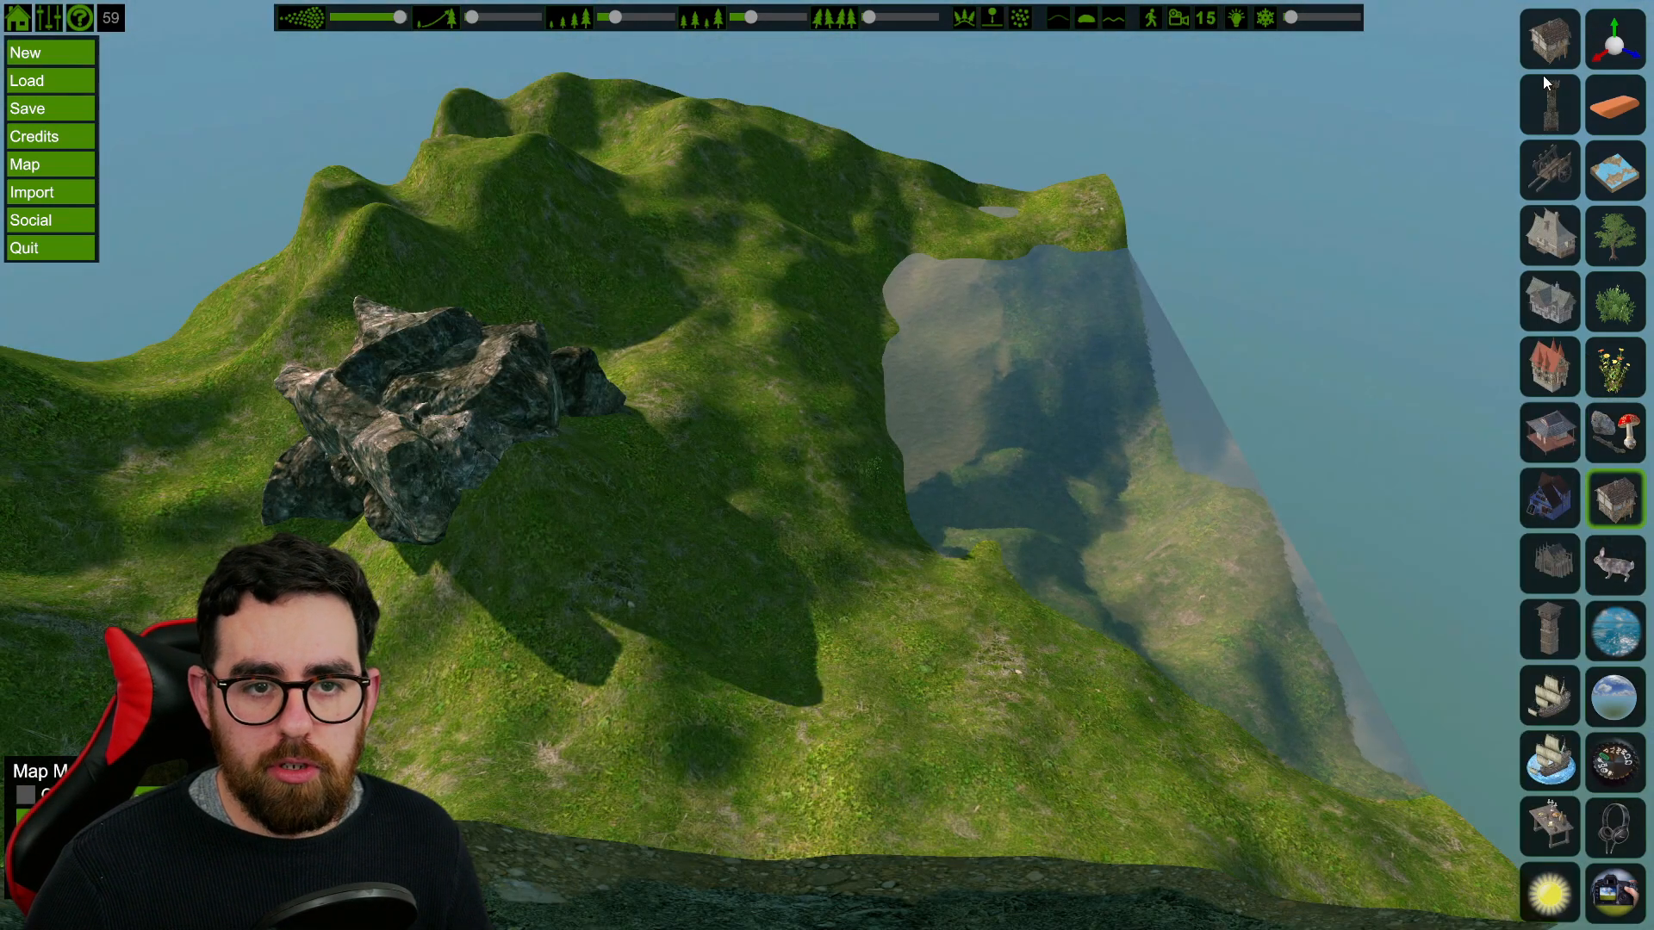
Step: Place one timber-framed house with a shingled roof on the slope between the rock and the lake
click(808, 571)
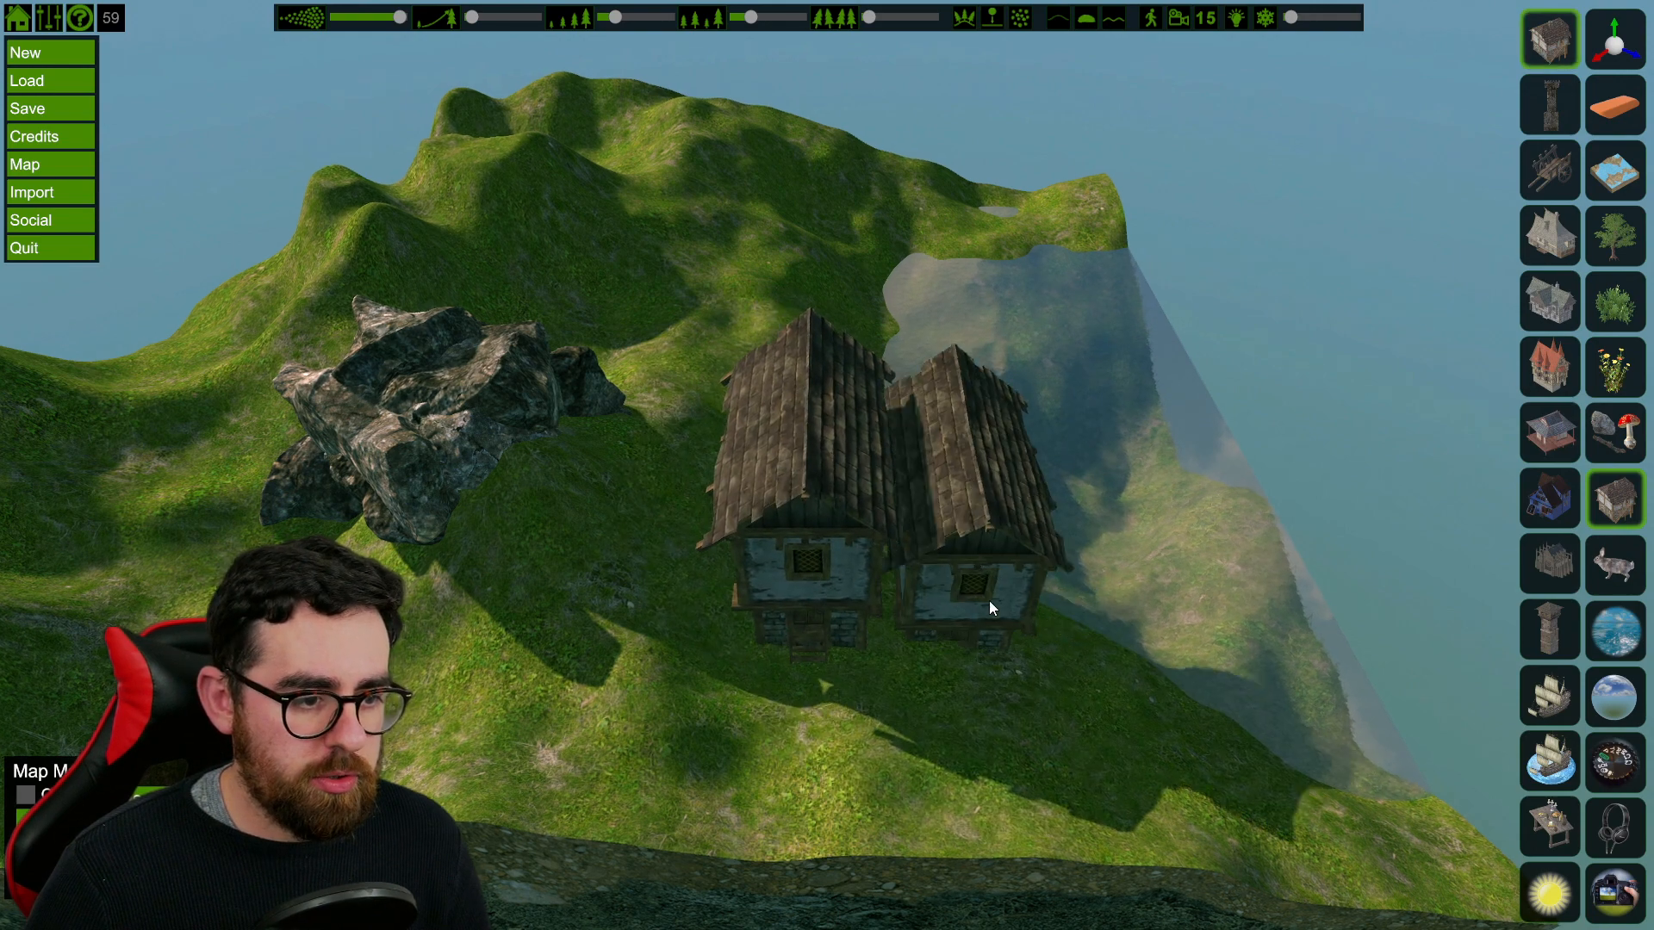
scroll(967, 591, up, 2)
right_drag(996, 591, 896, 560)
scroll(1220, 543, down, 2)
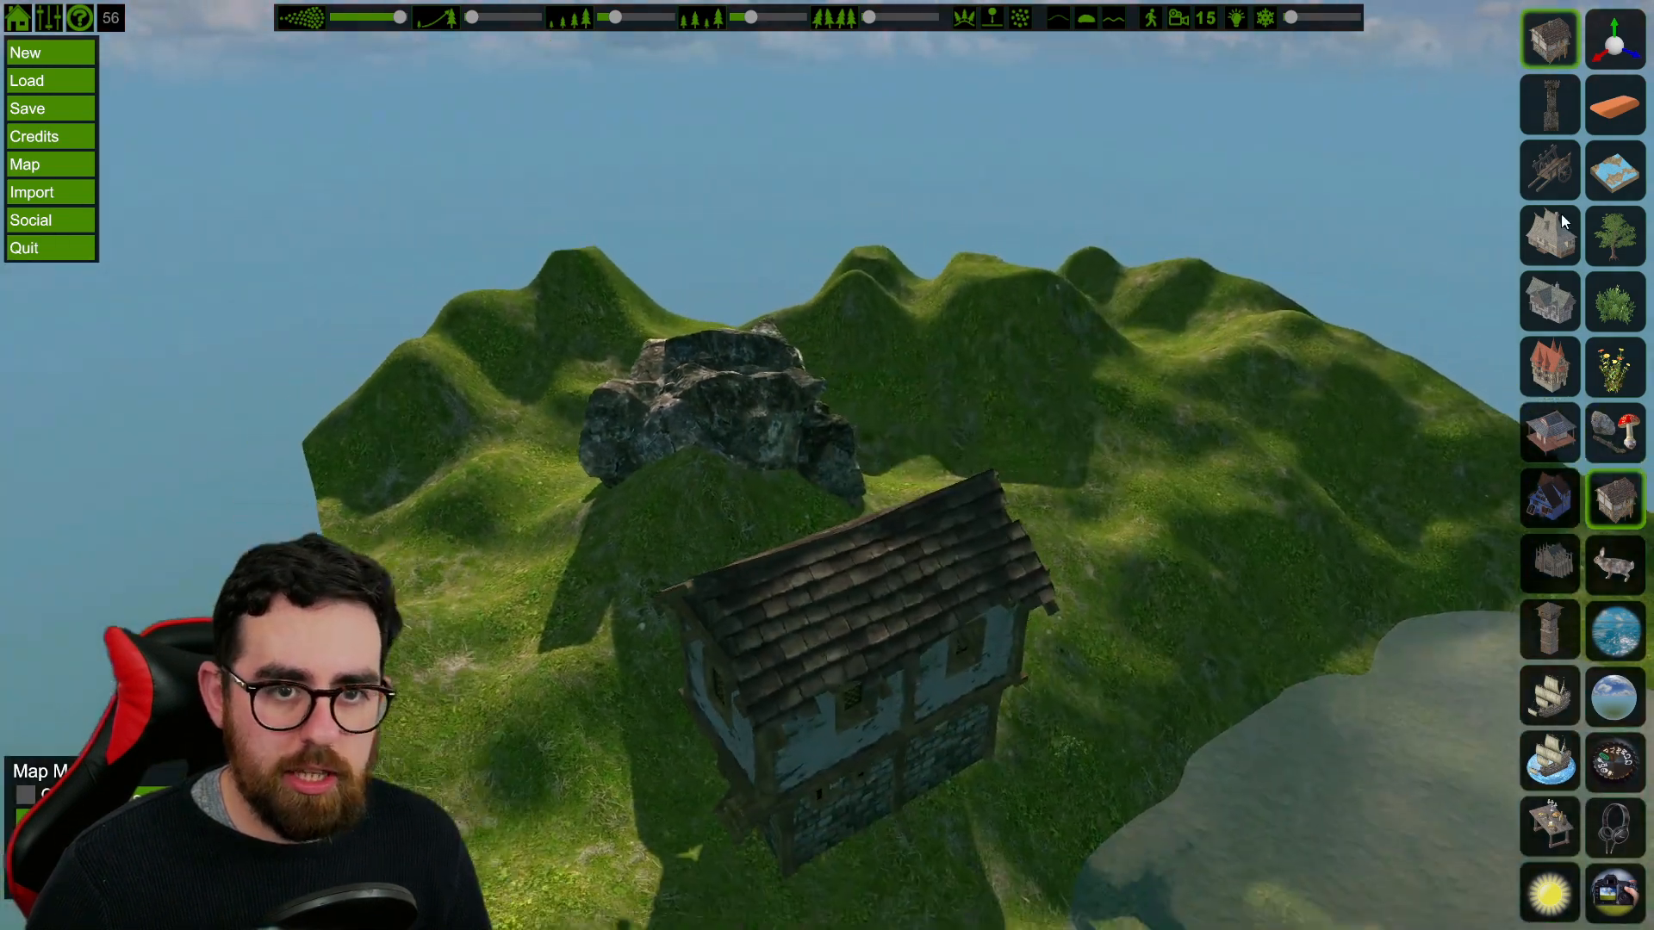
Step: Move the timber-framed house upward and sideways so it floats above the slope
click(1617, 42)
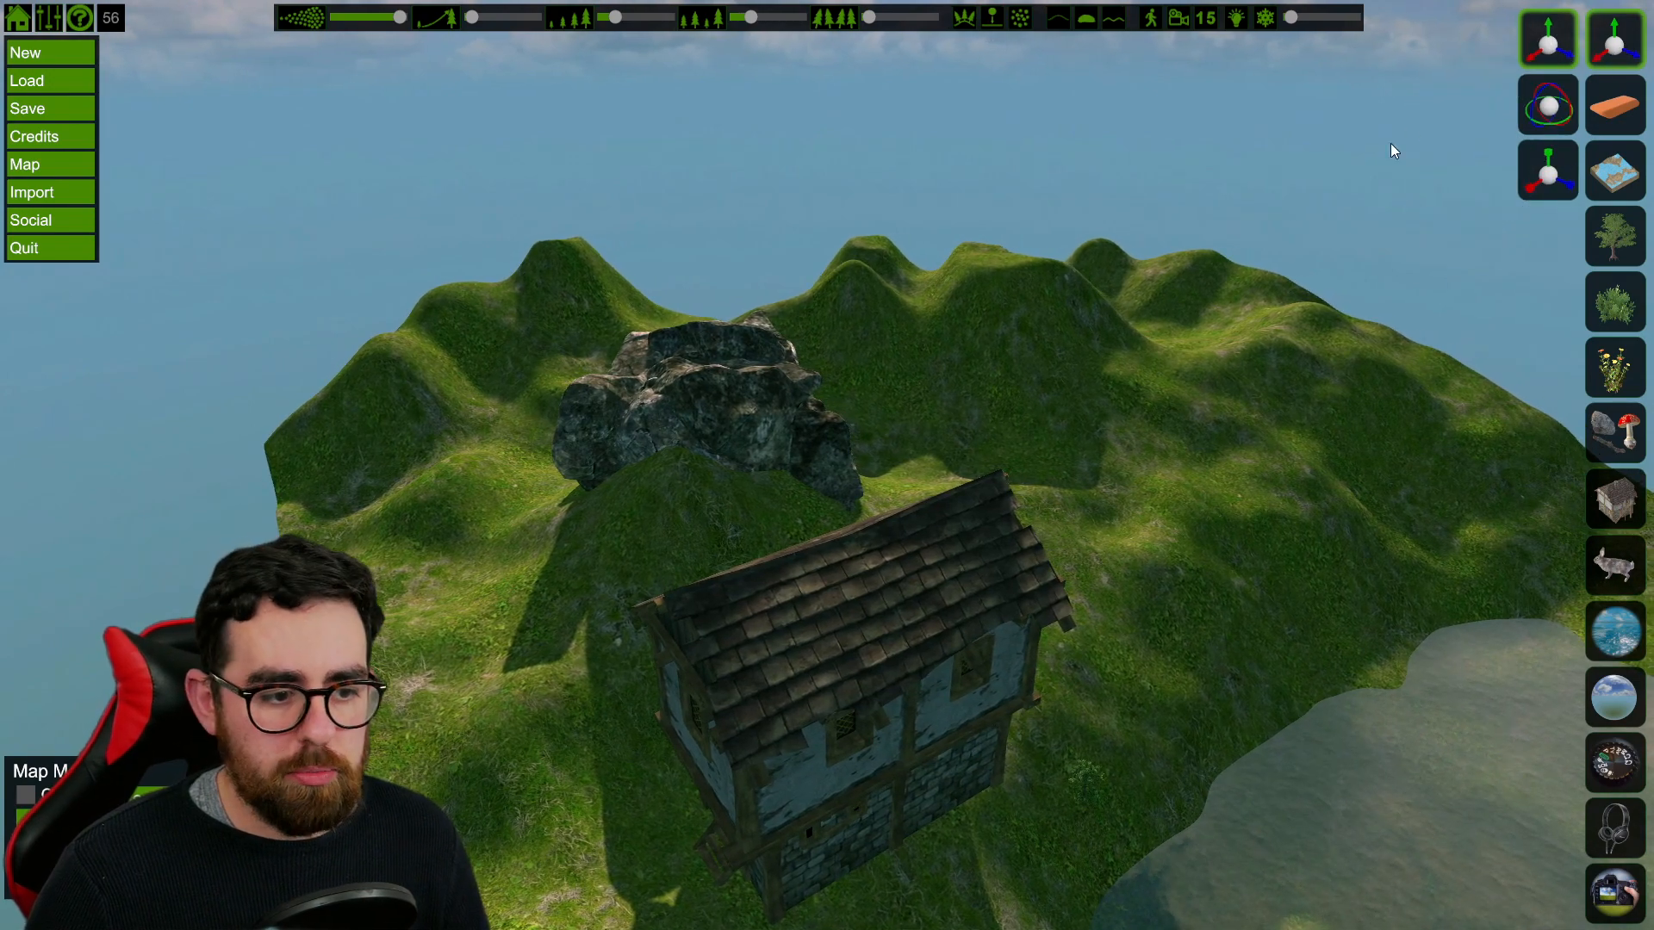
click(872, 737)
key(a)
right_drag(907, 792, 1231, 844)
drag(726, 572, 713, 262)
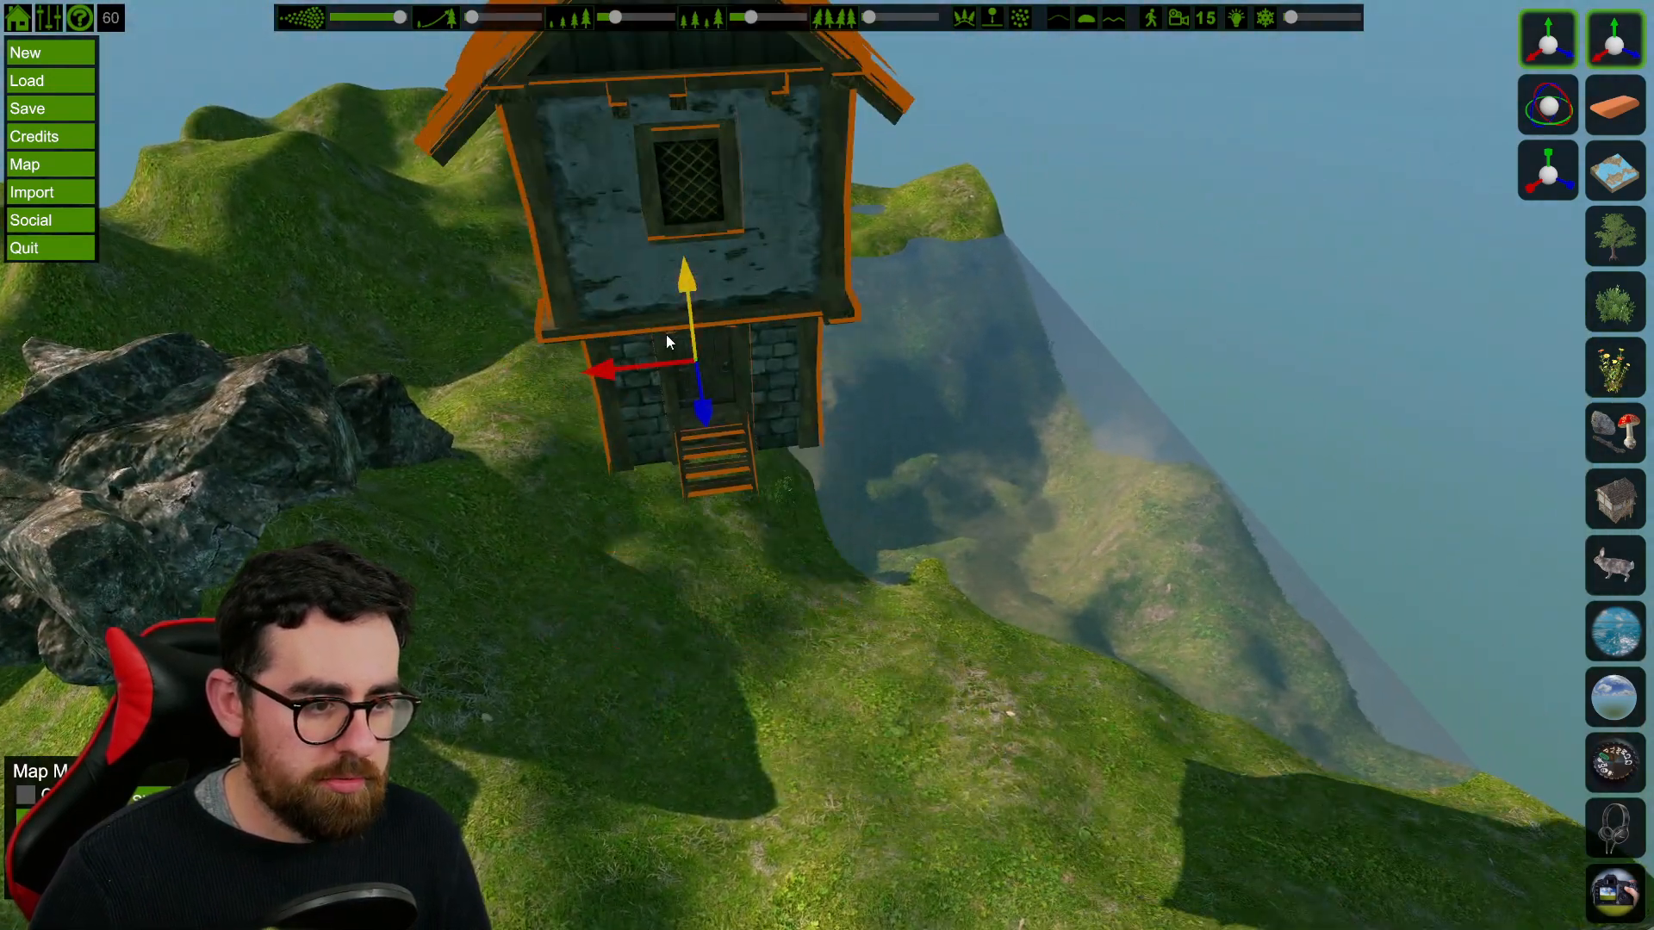
drag(655, 370, 732, 428)
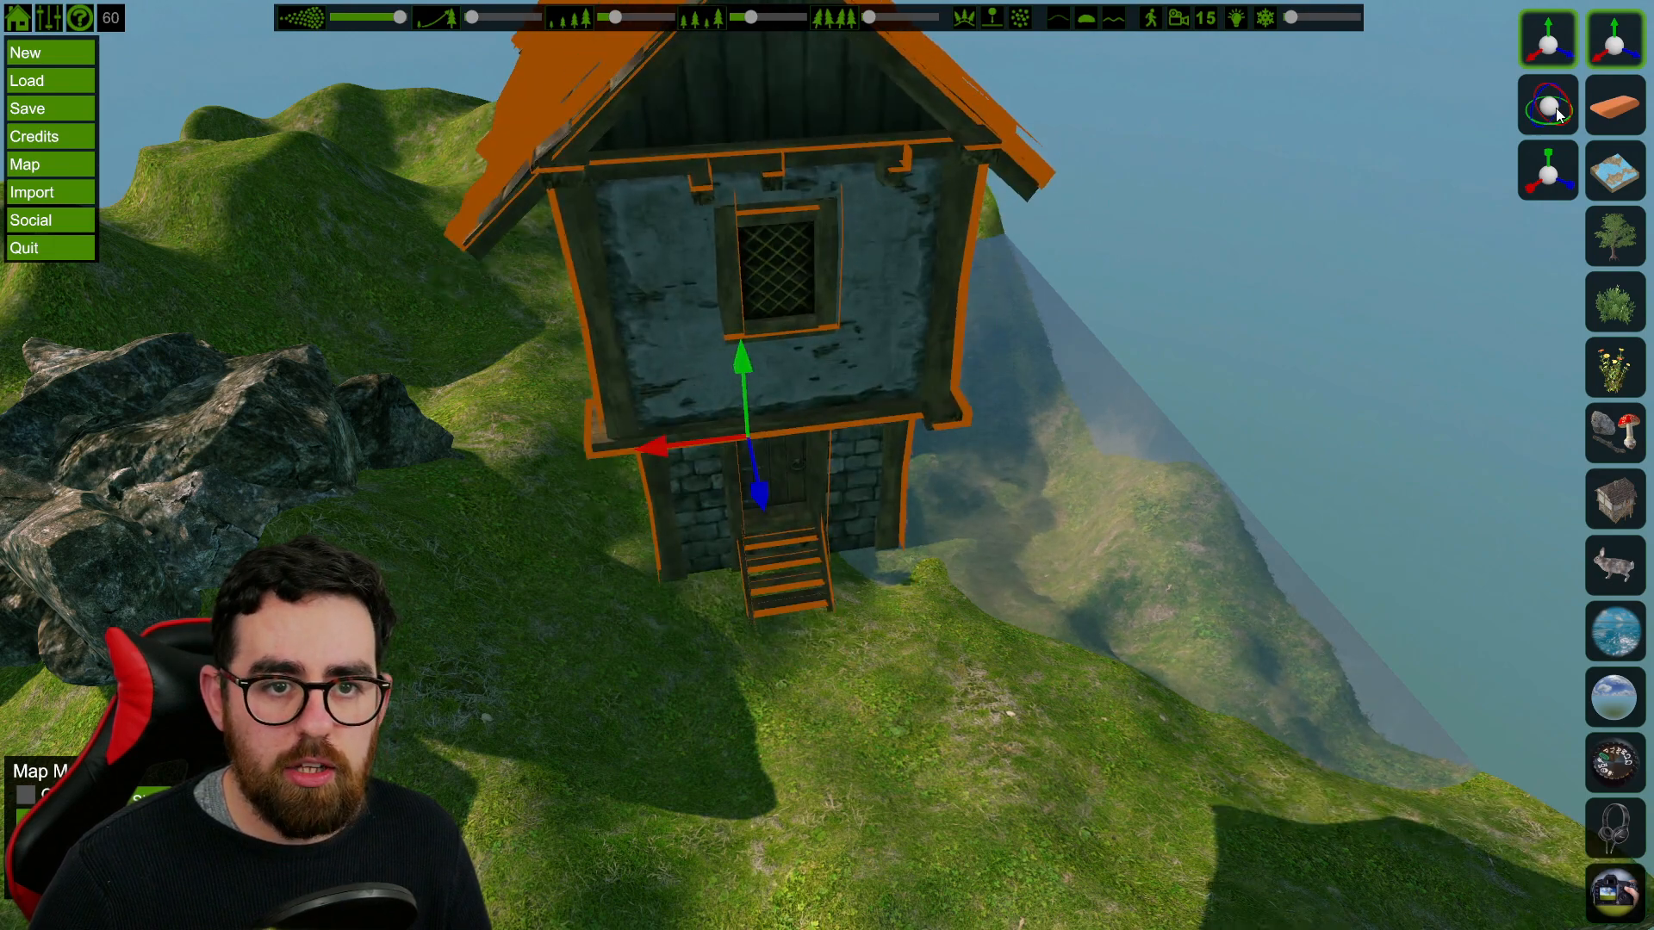
Step: Rotate the house around several axes so it tilts above the slope, and switch to the scale gizmo
click(1546, 97)
click(785, 382)
drag(770, 416, 675, 448)
drag(689, 508, 672, 364)
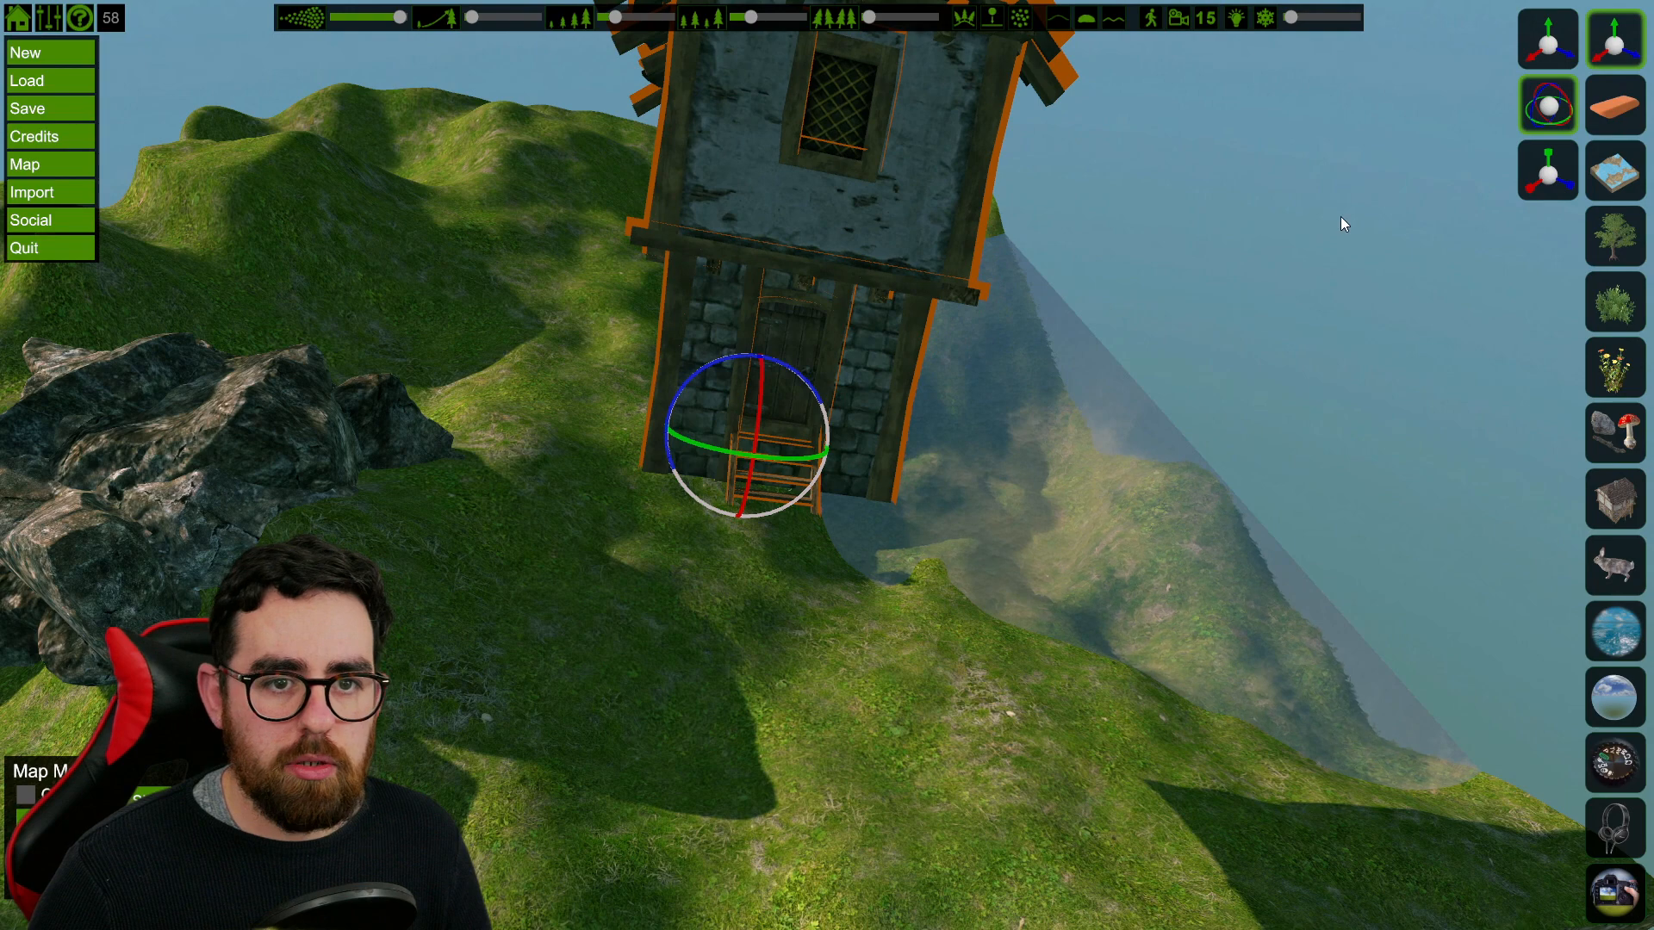
click(770, 372)
drag(659, 423, 773, 377)
mouse_move(762, 369)
right_down()
mouse_move(895, 353)
mouse_move(827, 387)
mouse_move(761, 370)
right_up()
key(a)
key(s)
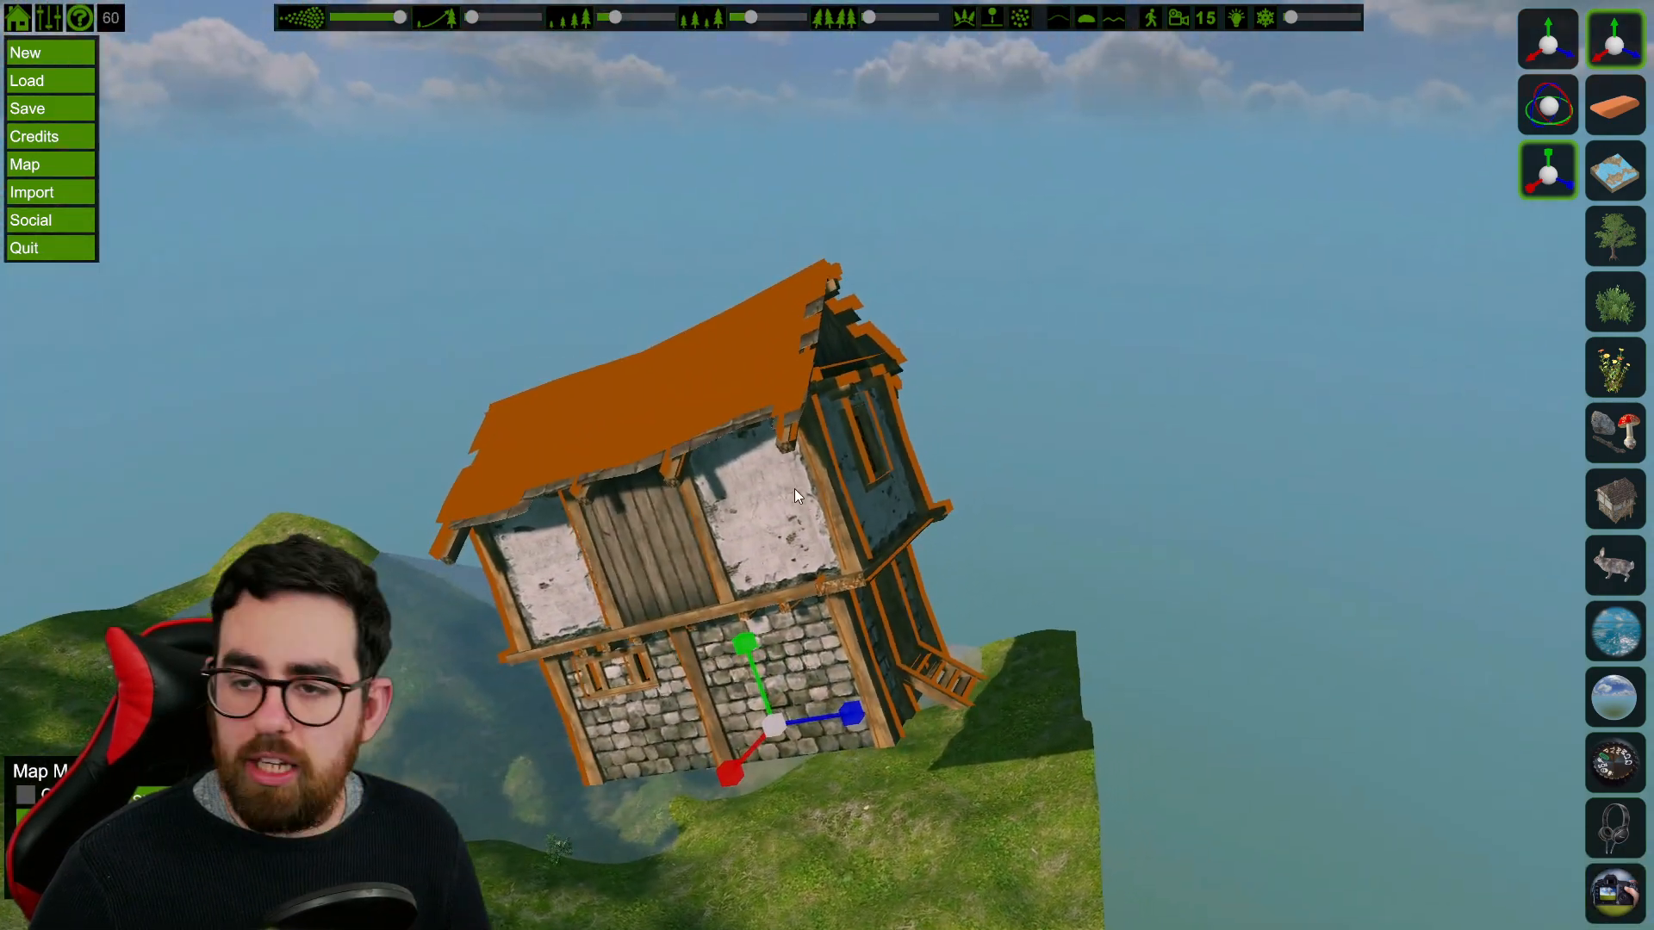
Step: Delete the selected timber-framed house from the landscape
key(a)
key(w)
right_drag(1292, 236, 959, 413)
key(d)
key(s)
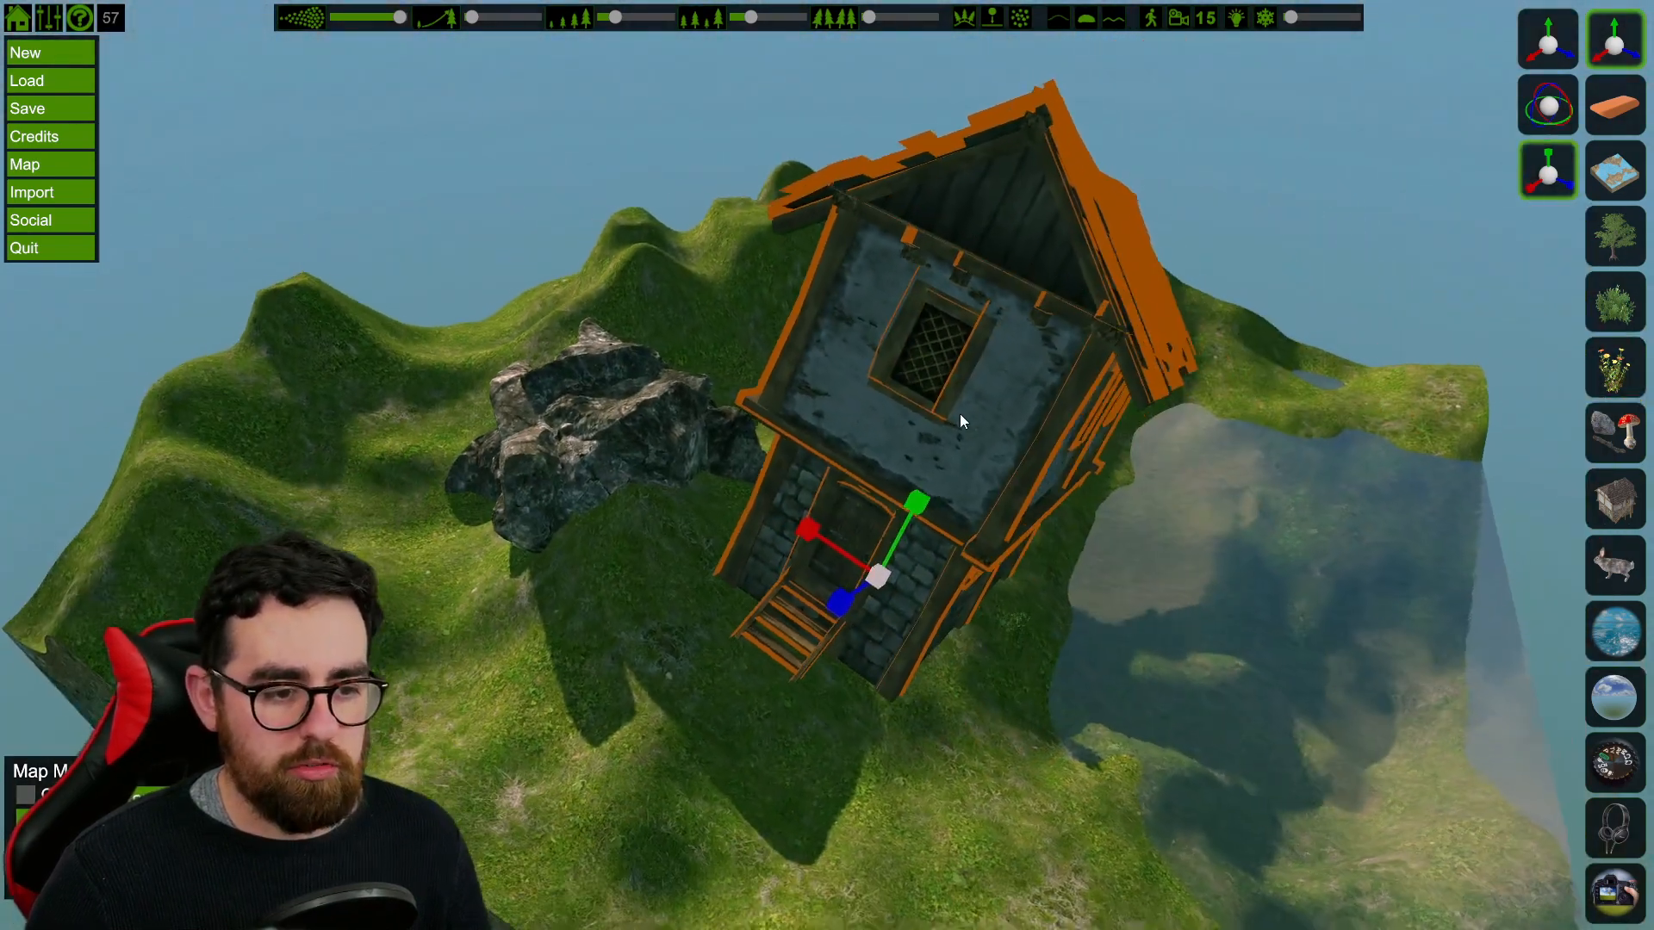
key(d)
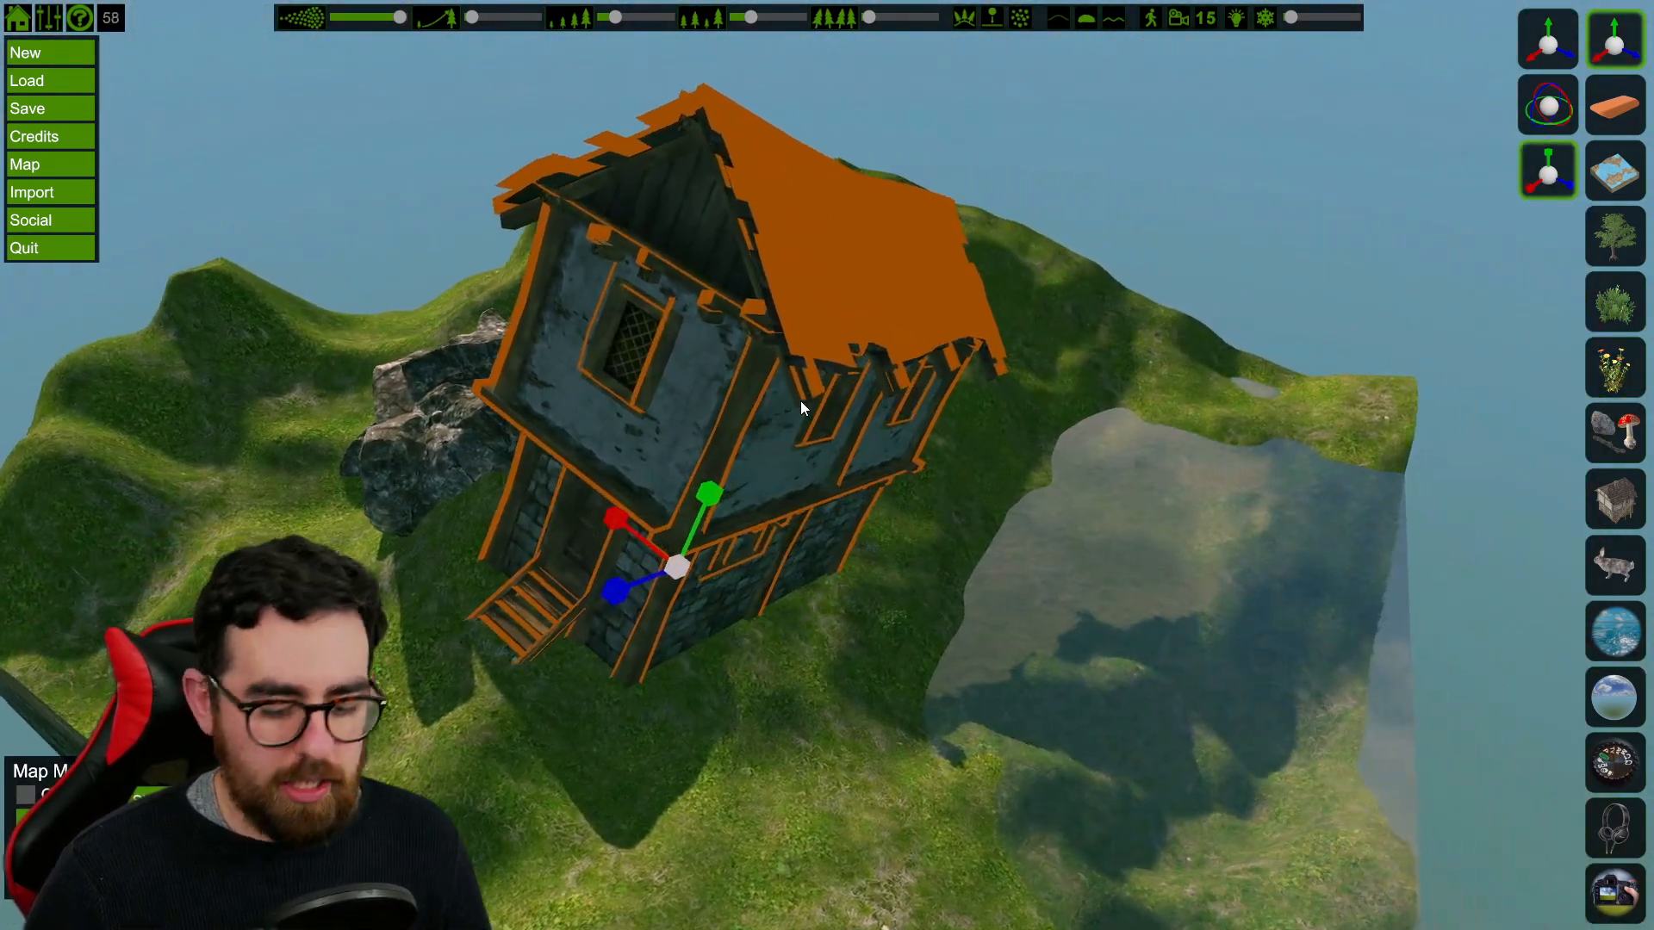
key(a)
right_drag(820, 400, 959, 411)
key(a)
key(w)
key(s)
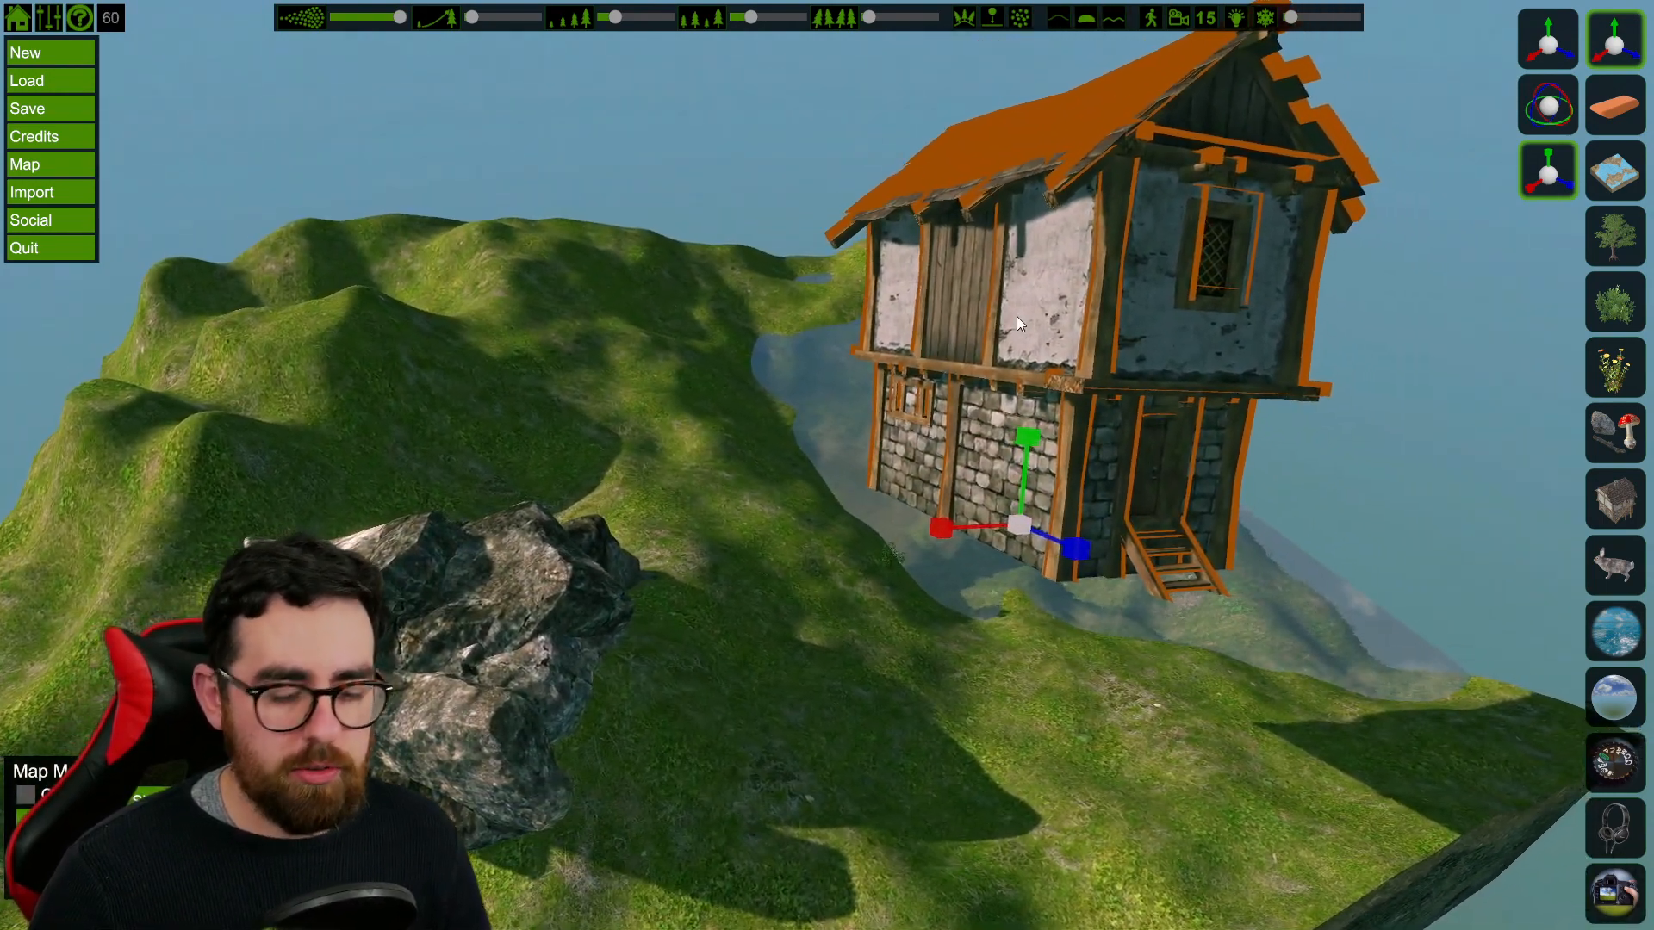
key(Delete)
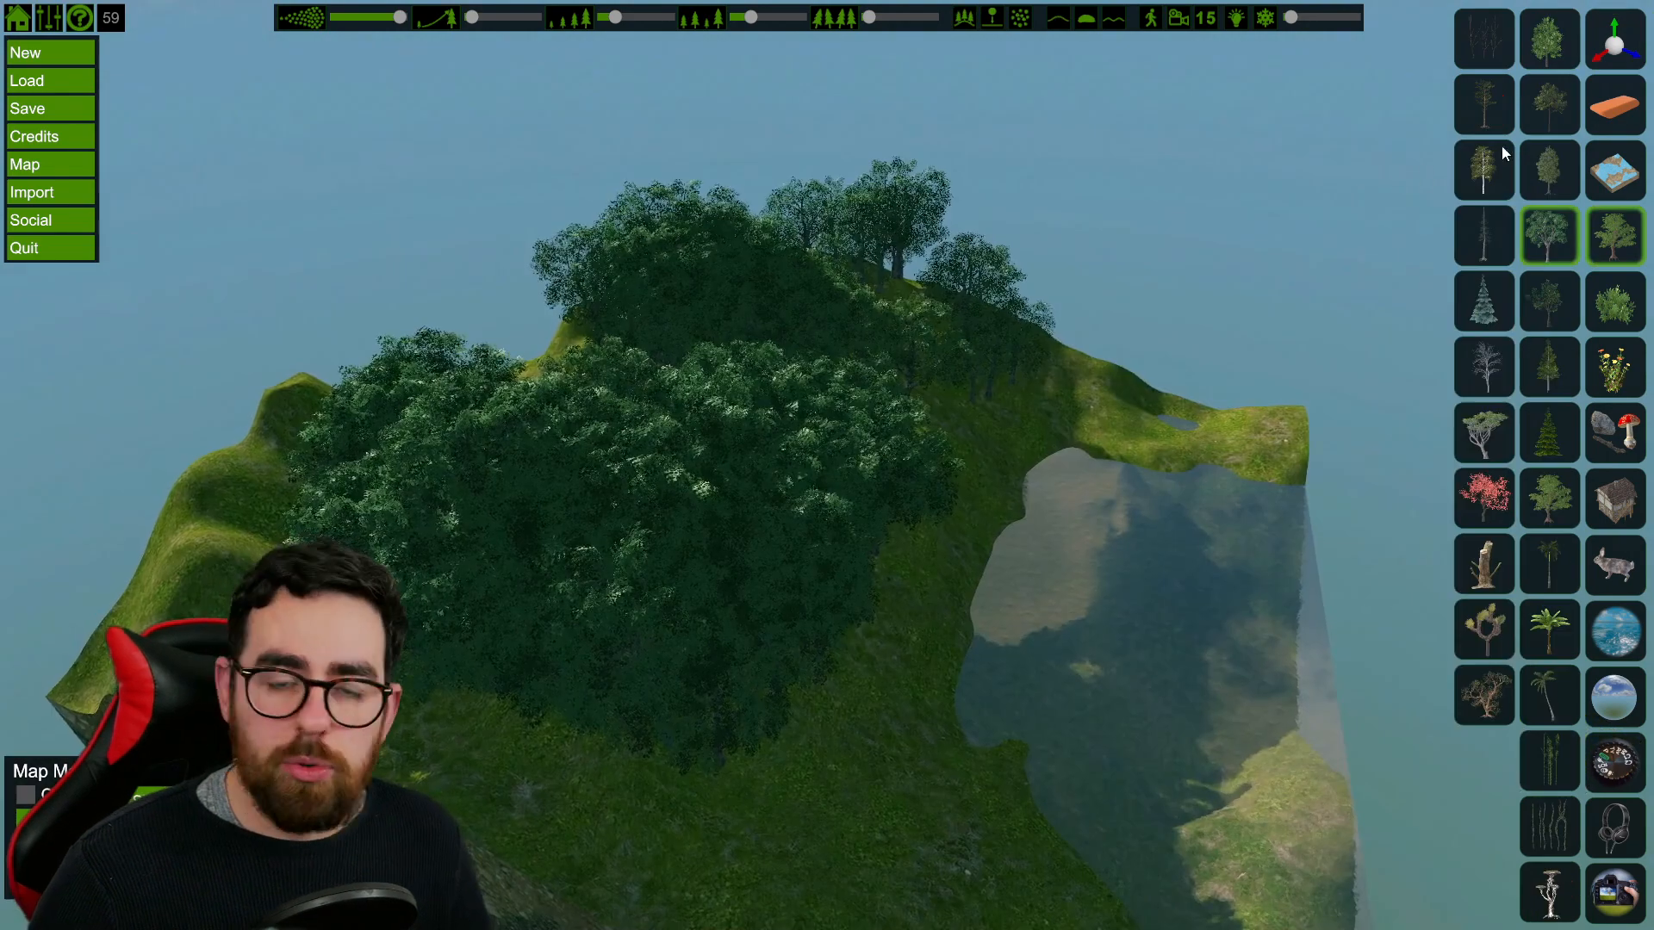
Step: Erase all the broadleaf trees from the hills and slopes beside the lake with the eraser brush
click(1594, 107)
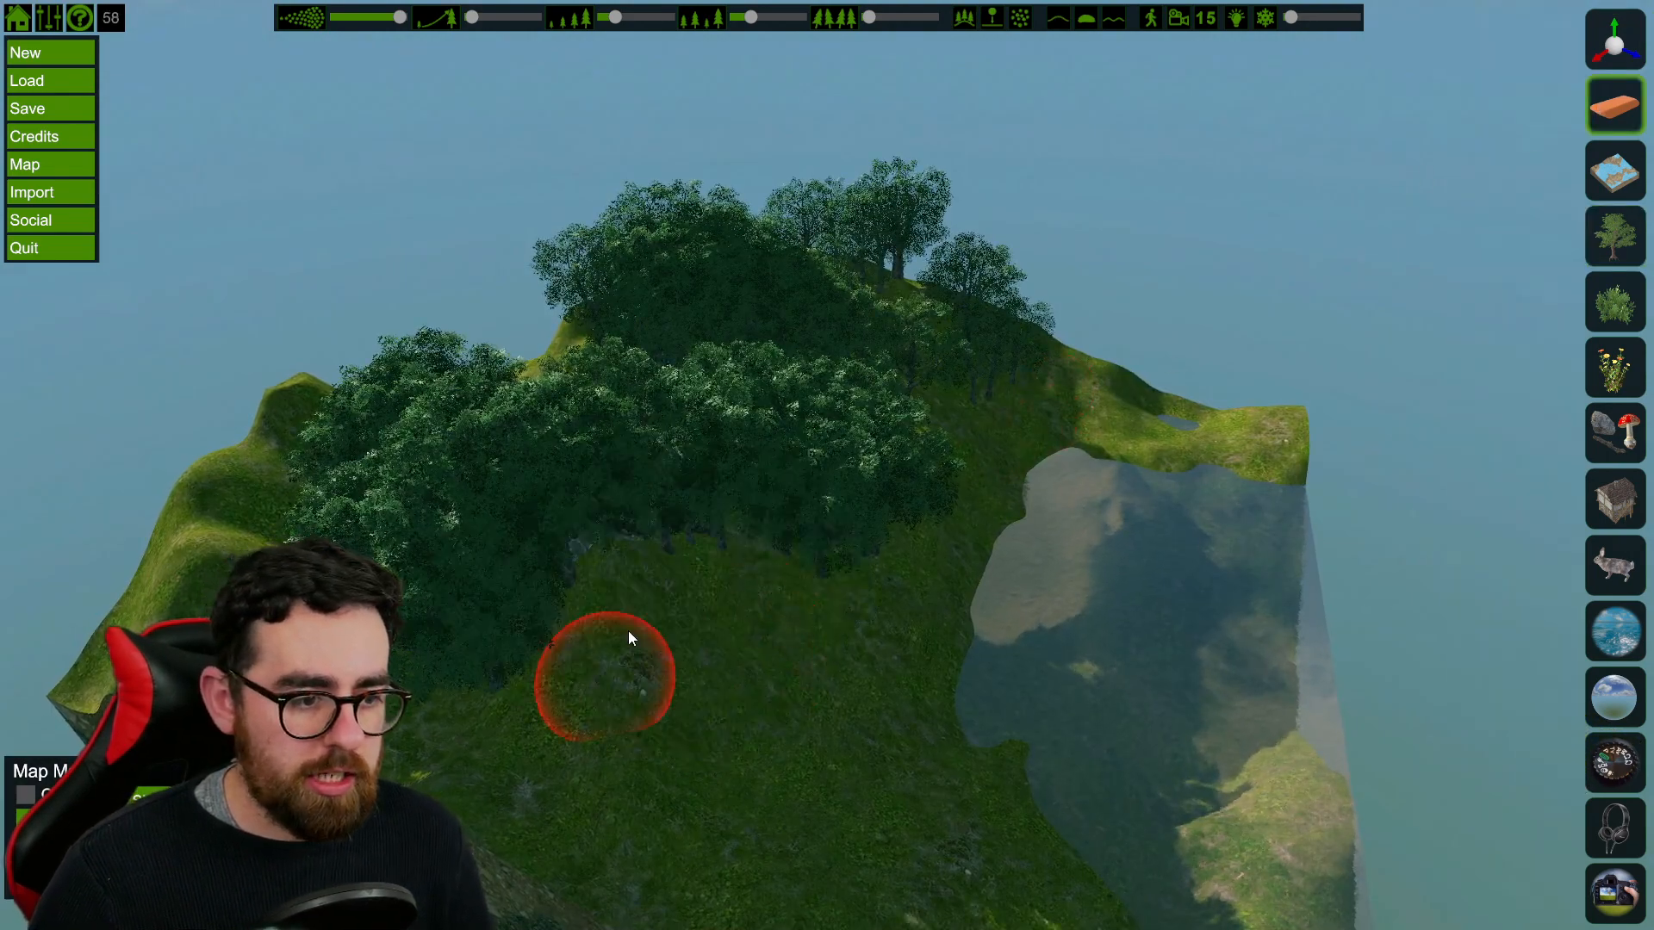
mouse_move(603, 612)
mouse_down()
mouse_move(735, 527)
mouse_move(633, 517)
mouse_up()
drag(456, 644, 629, 643)
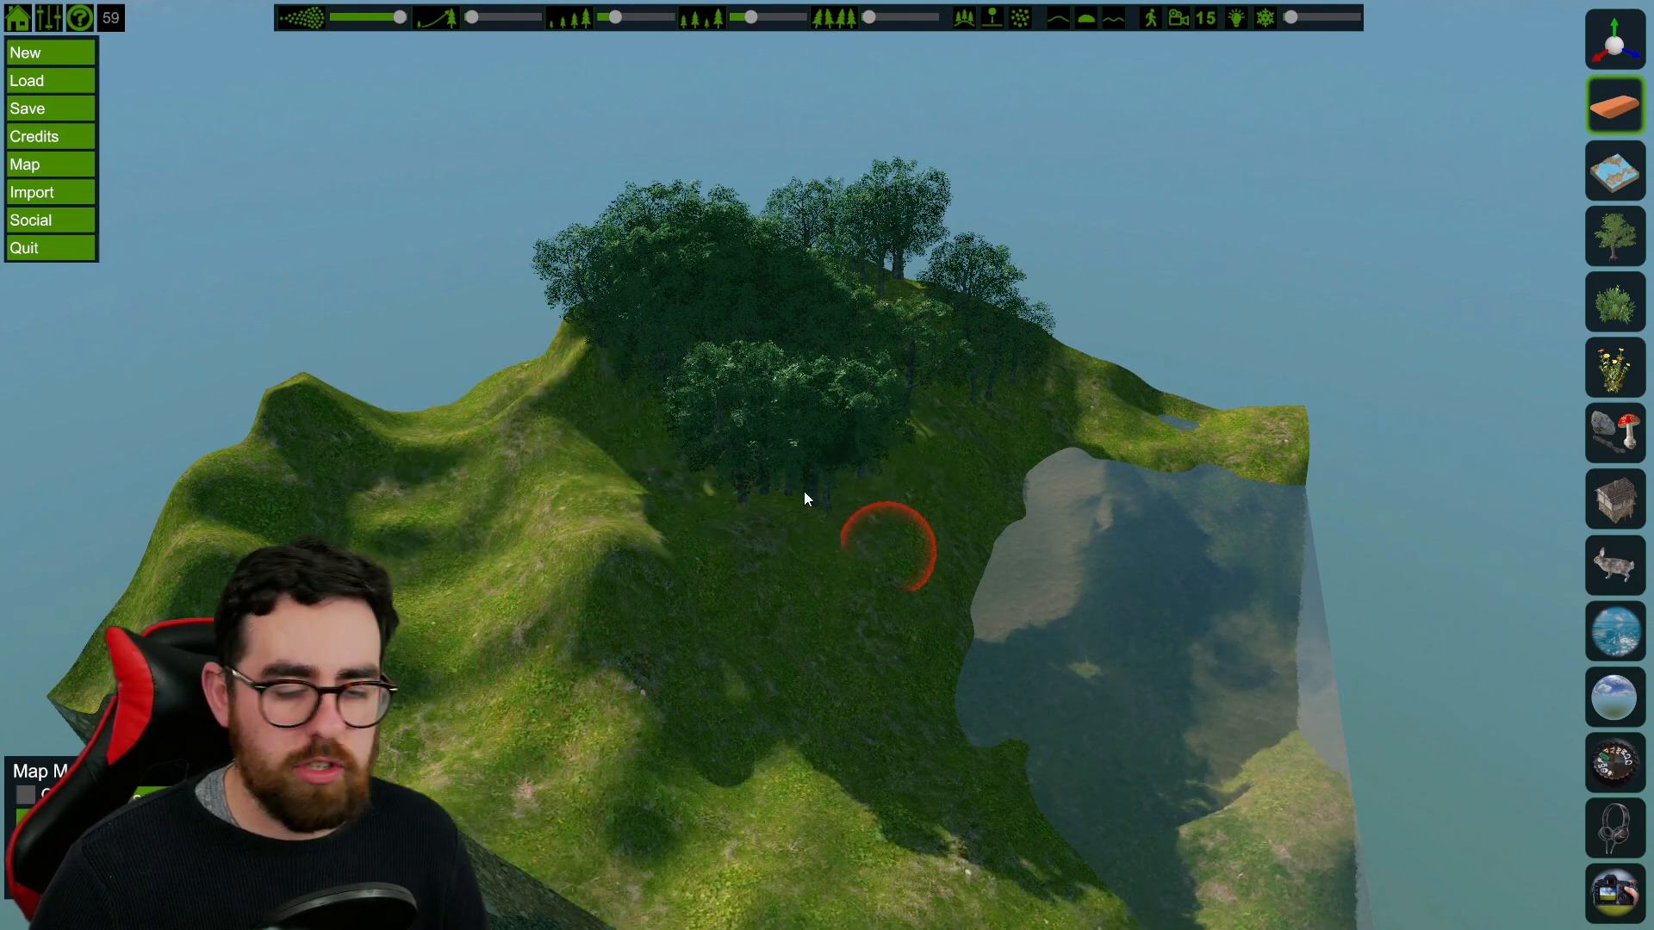
mouse_move(720, 441)
mouse_down()
mouse_move(605, 361)
mouse_move(714, 302)
mouse_move(814, 320)
mouse_move(833, 369)
mouse_move(785, 205)
mouse_up()
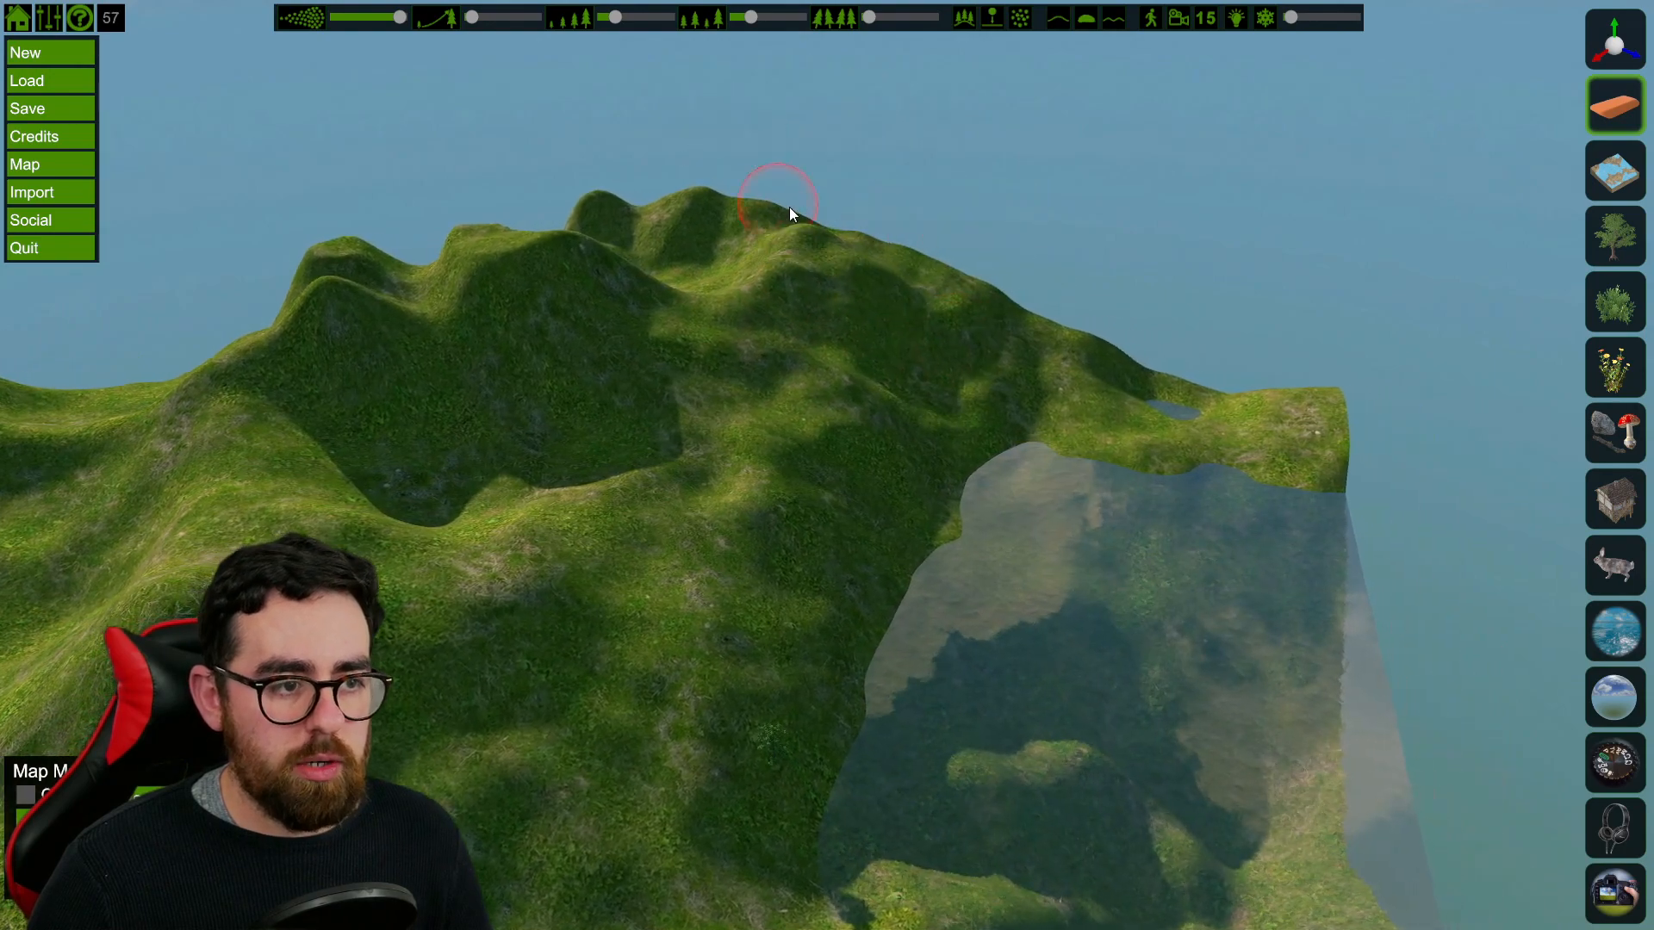
key(a)
key(a)
key(s)
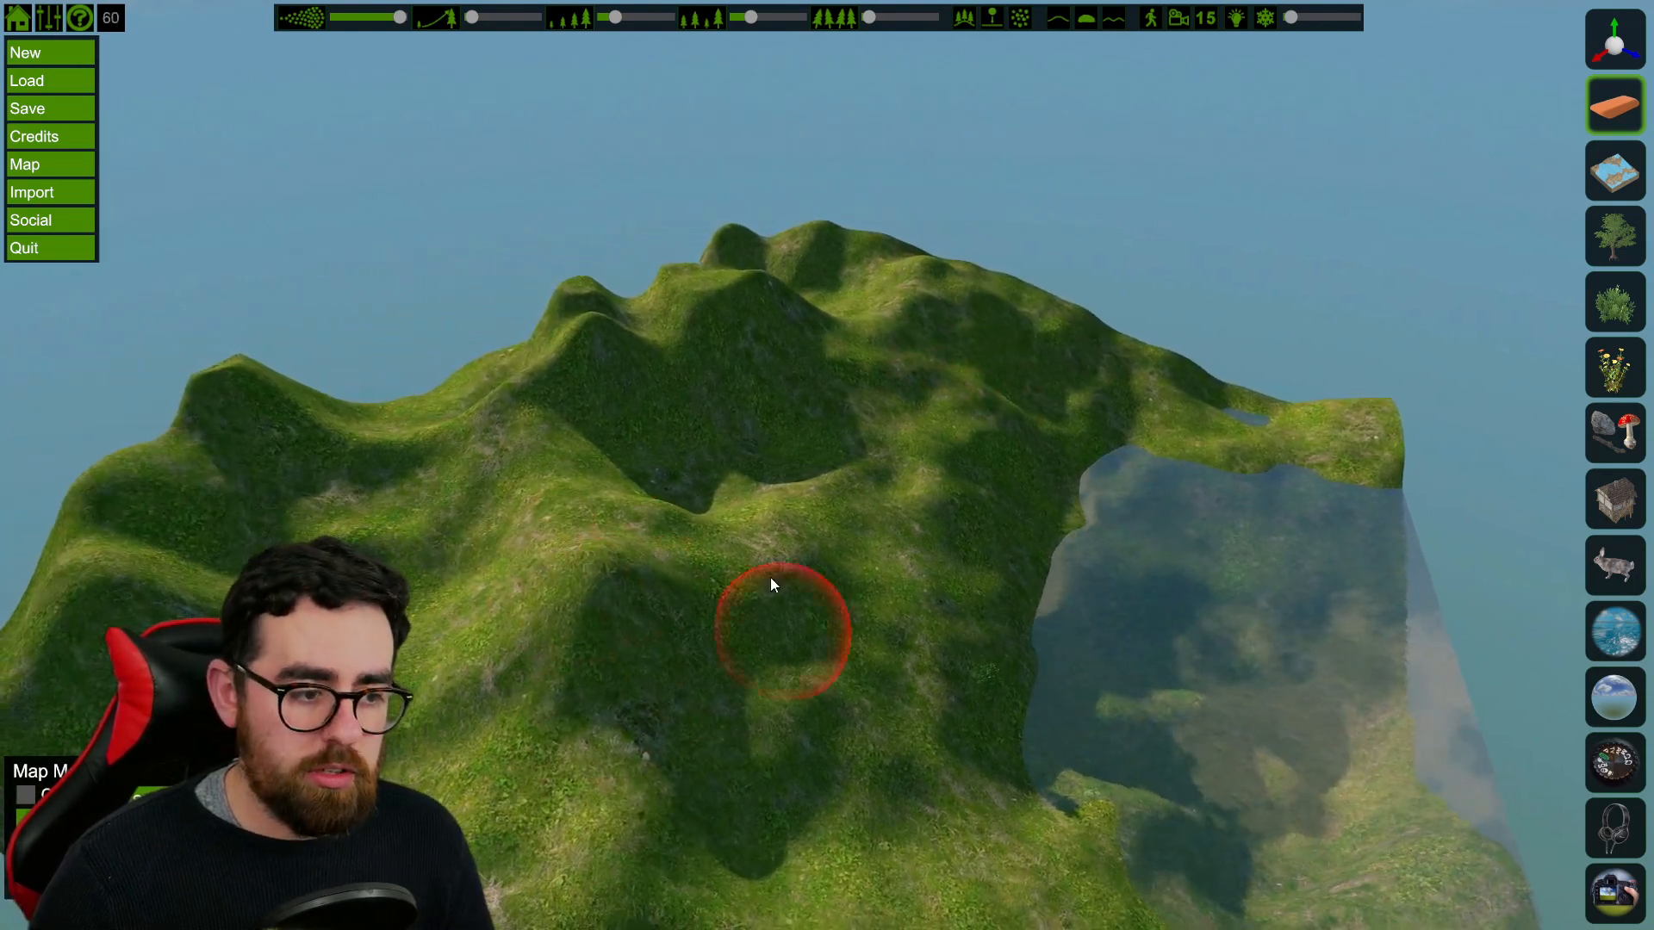
key(a)
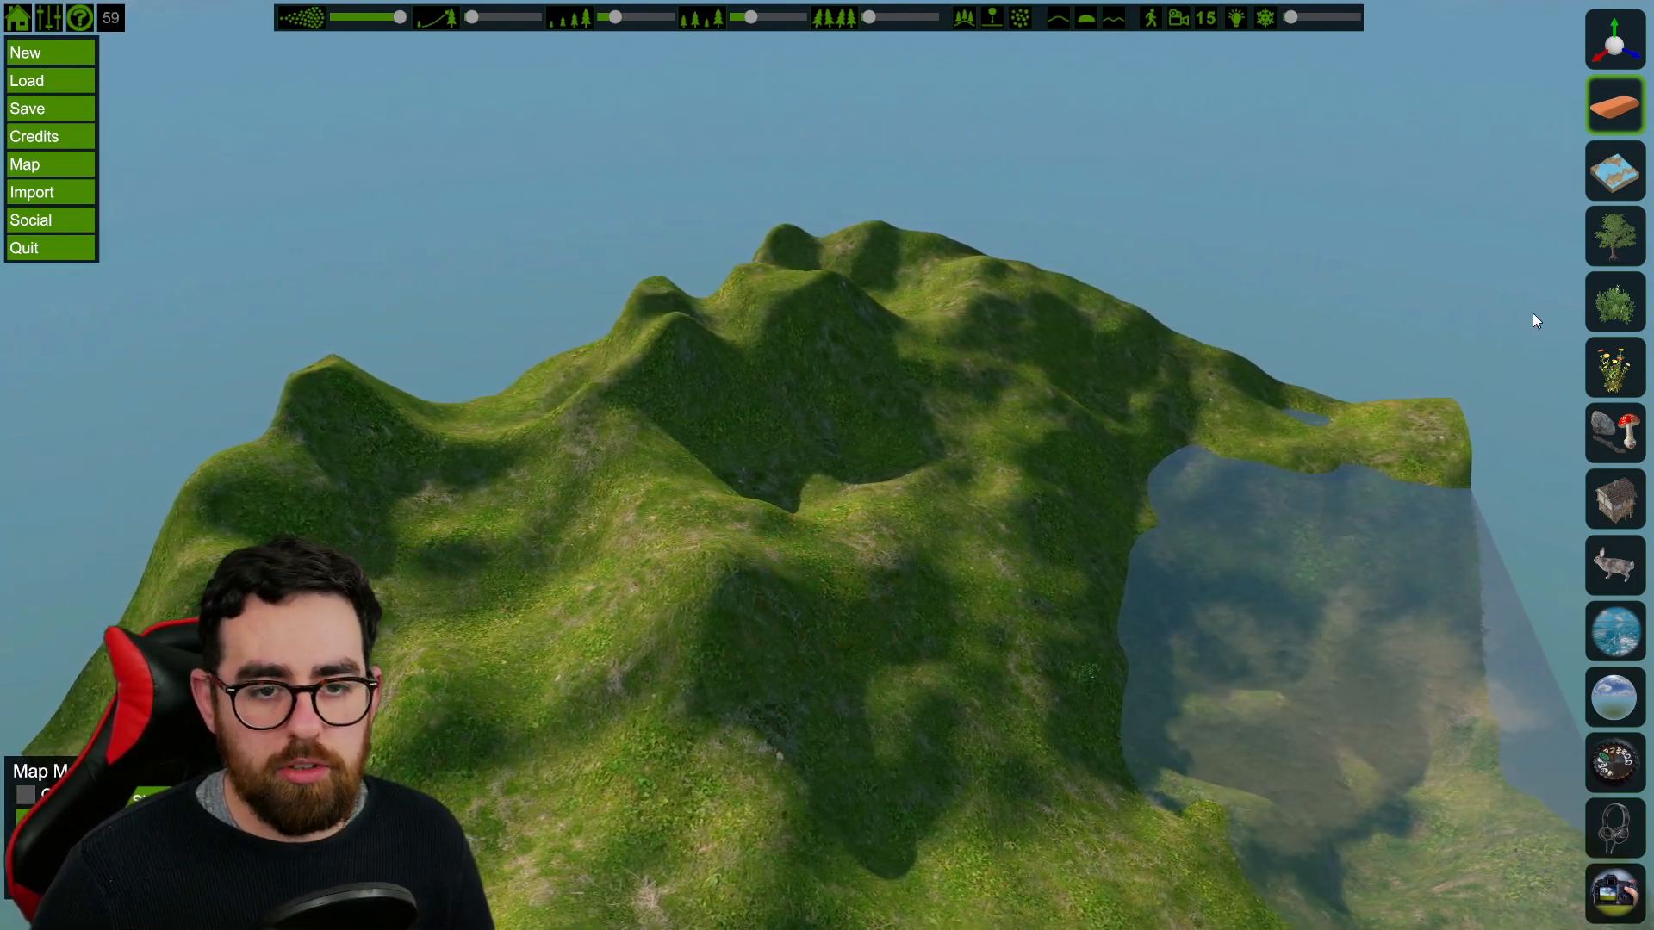
Step: Scatter a short row of four grey rocks across the grassy slope in front of the hills
click(1607, 437)
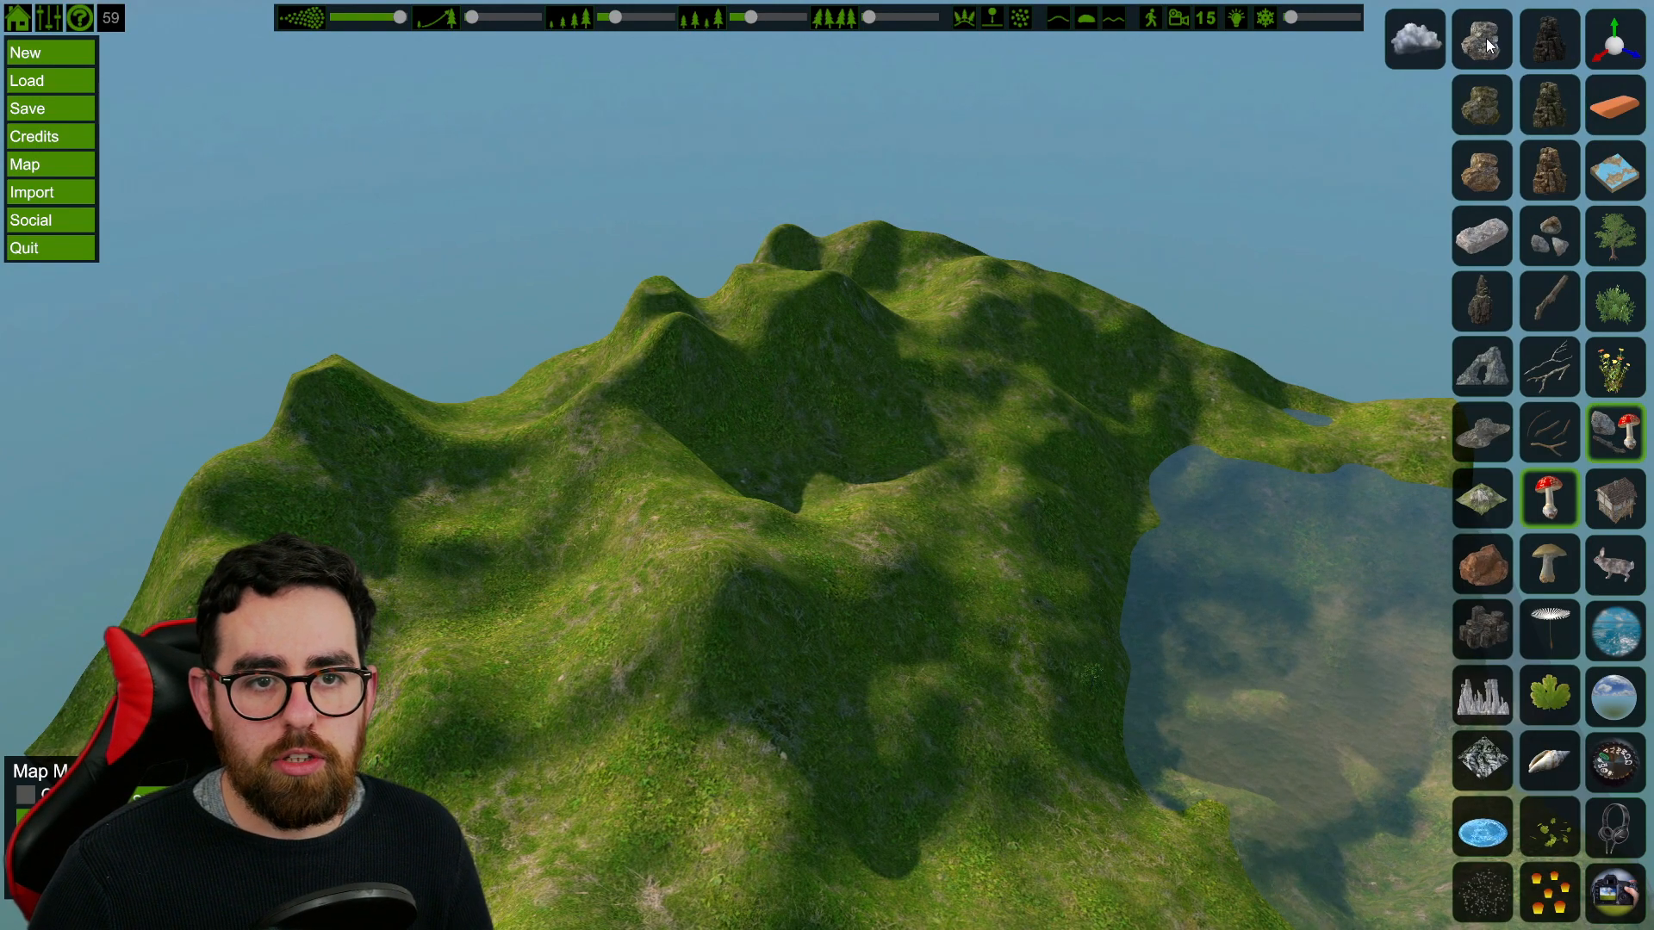
mouse_move(667, 564)
mouse_down()
mouse_move(689, 560)
mouse_move(778, 692)
mouse_move(785, 681)
mouse_up()
key(a)
key(w)
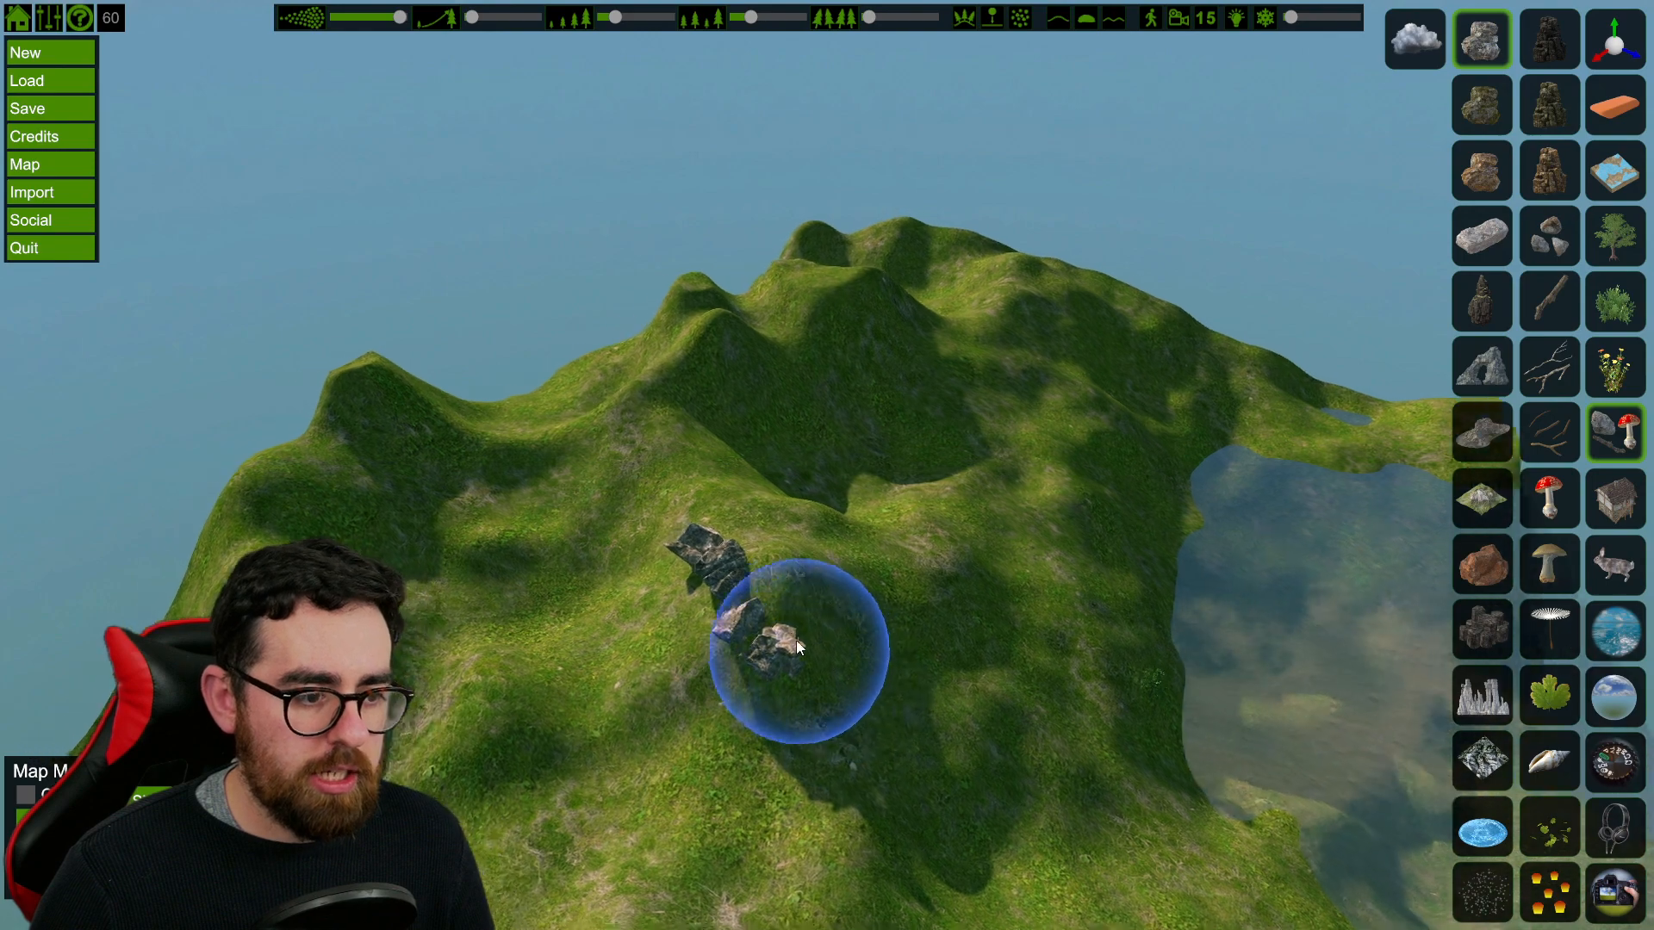
right_drag(738, 644, 814, 653)
key(a)
key(s)
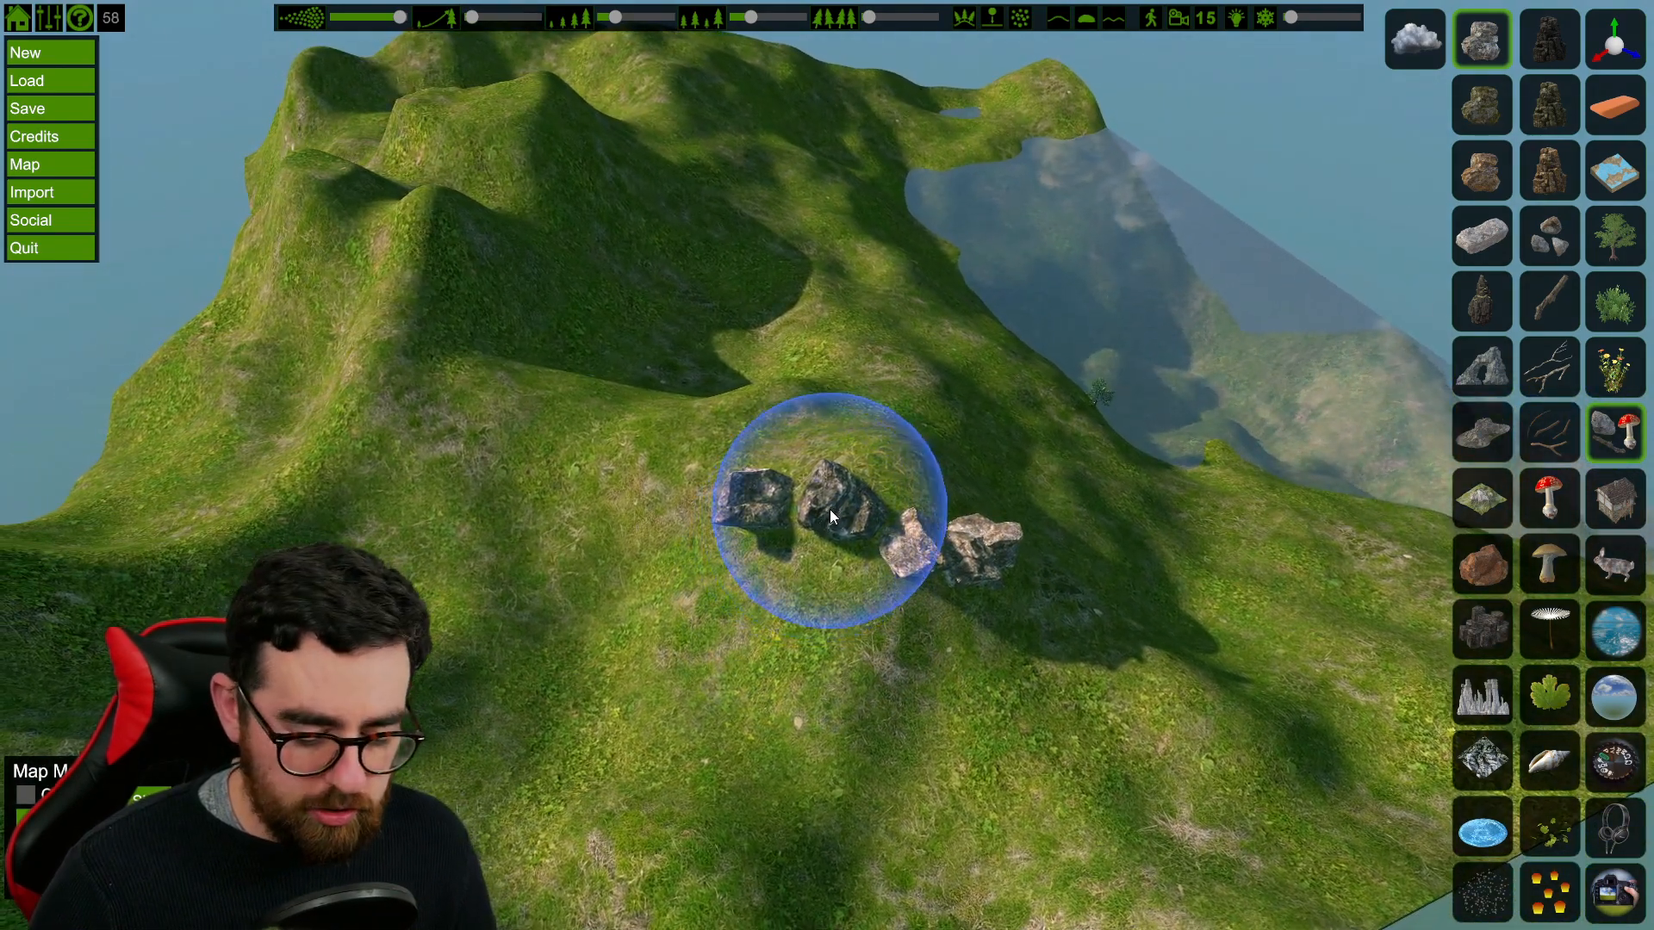
Step: Lock the grey rocks on the slope one after another
key(l)
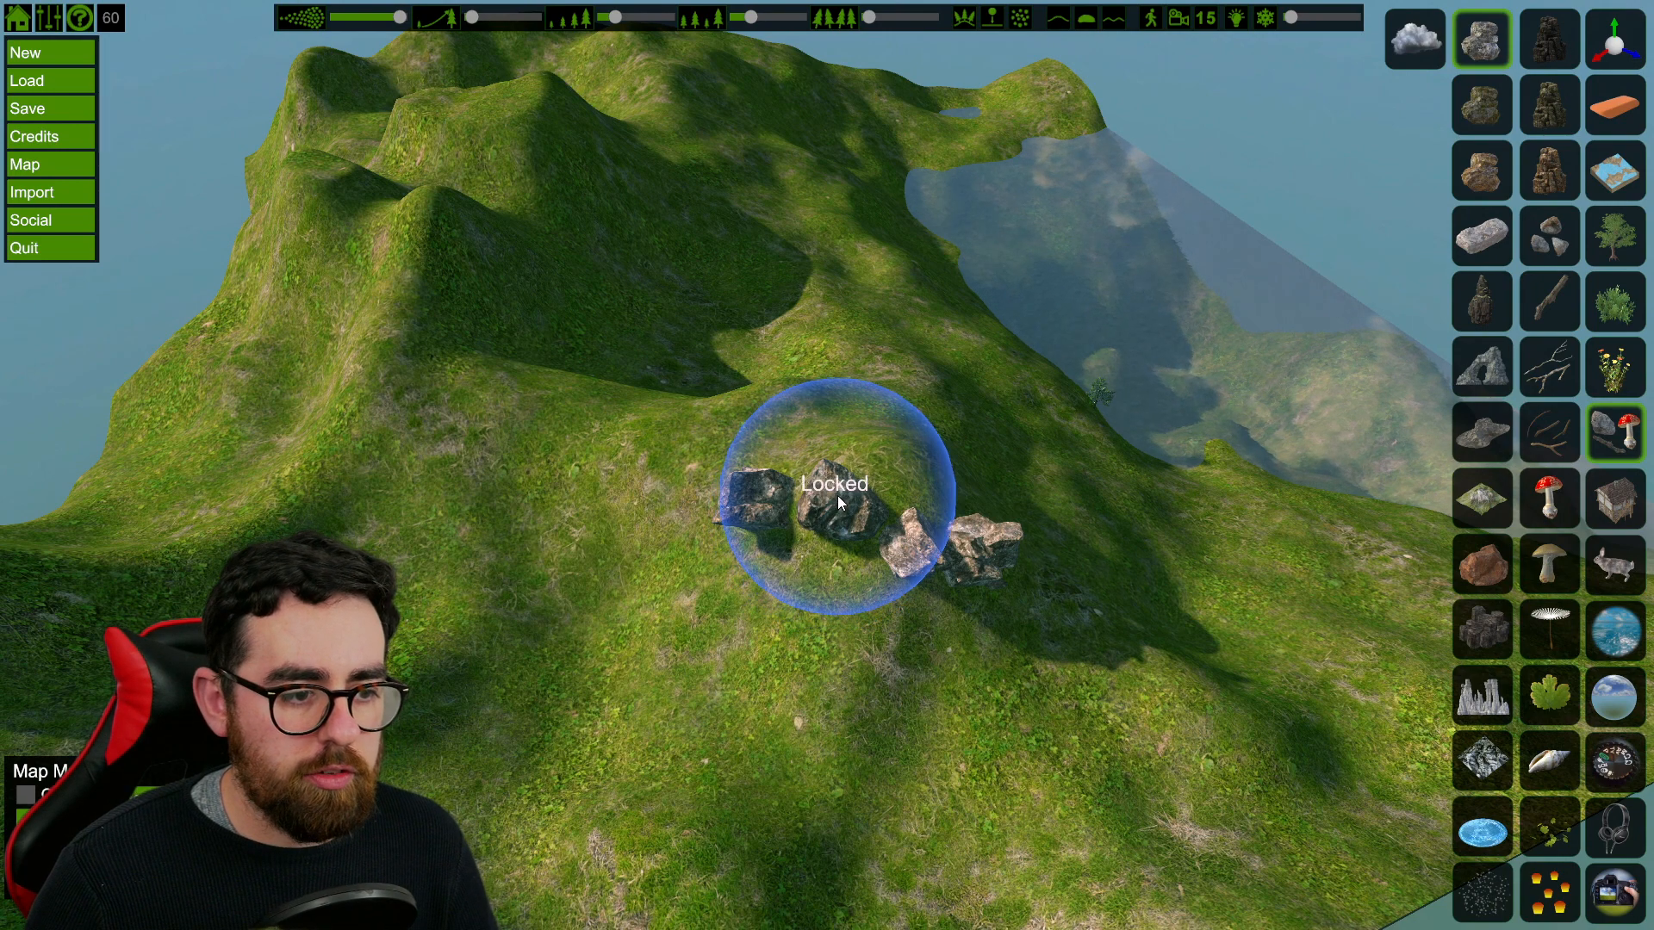
key(l)
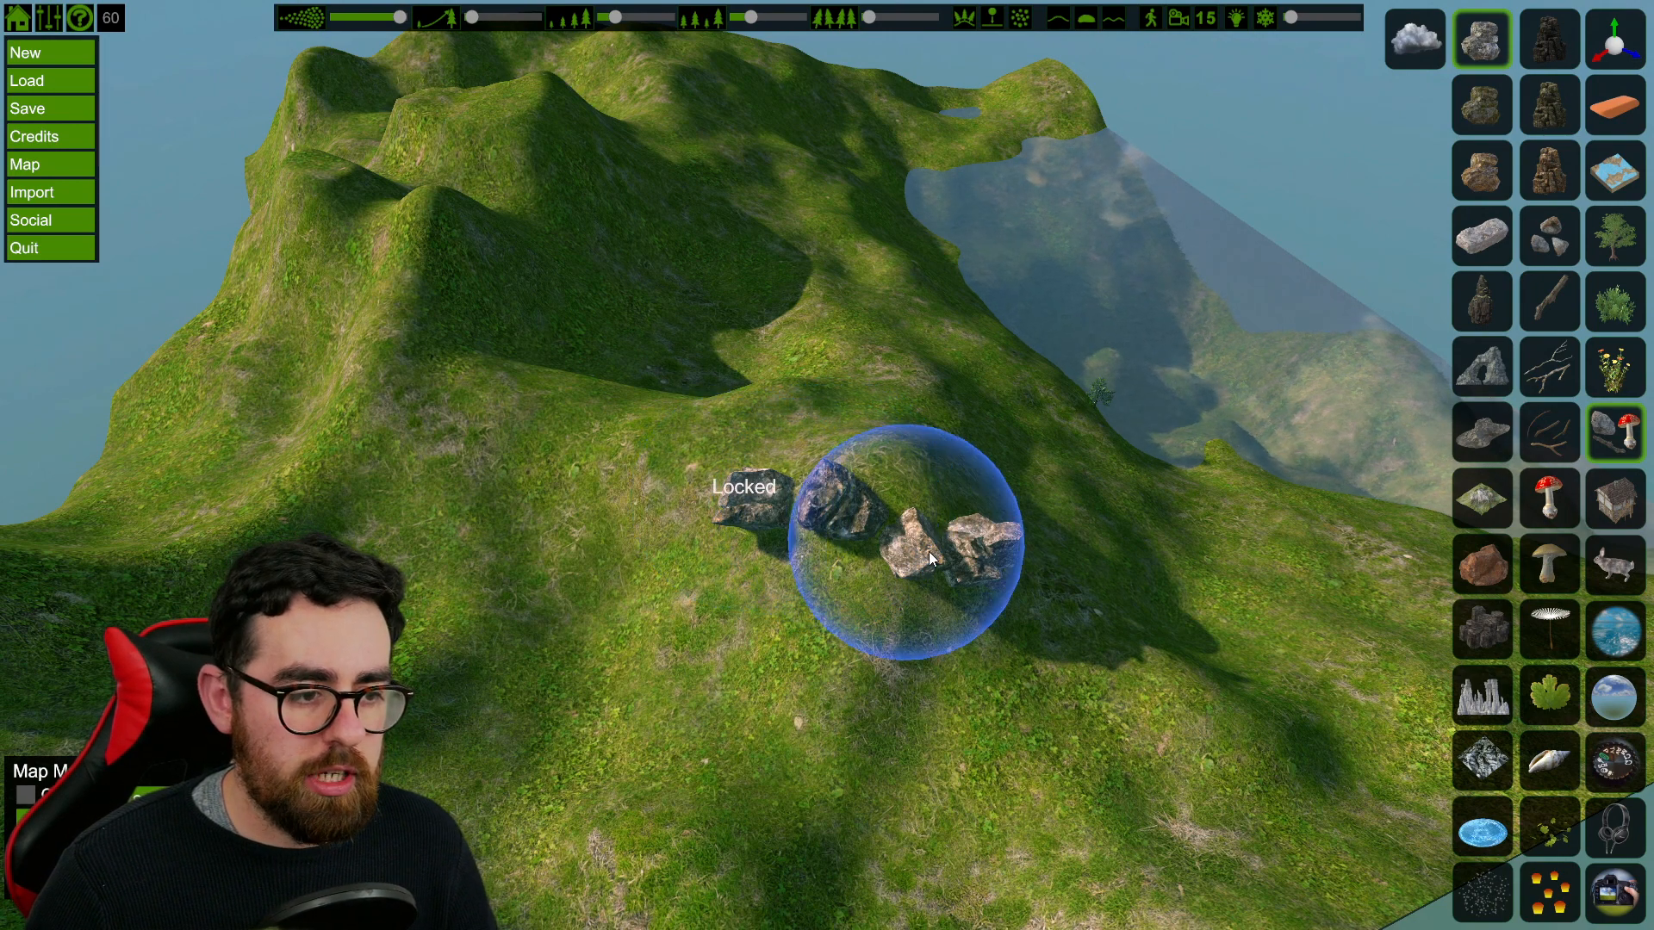
key(l)
key(l)
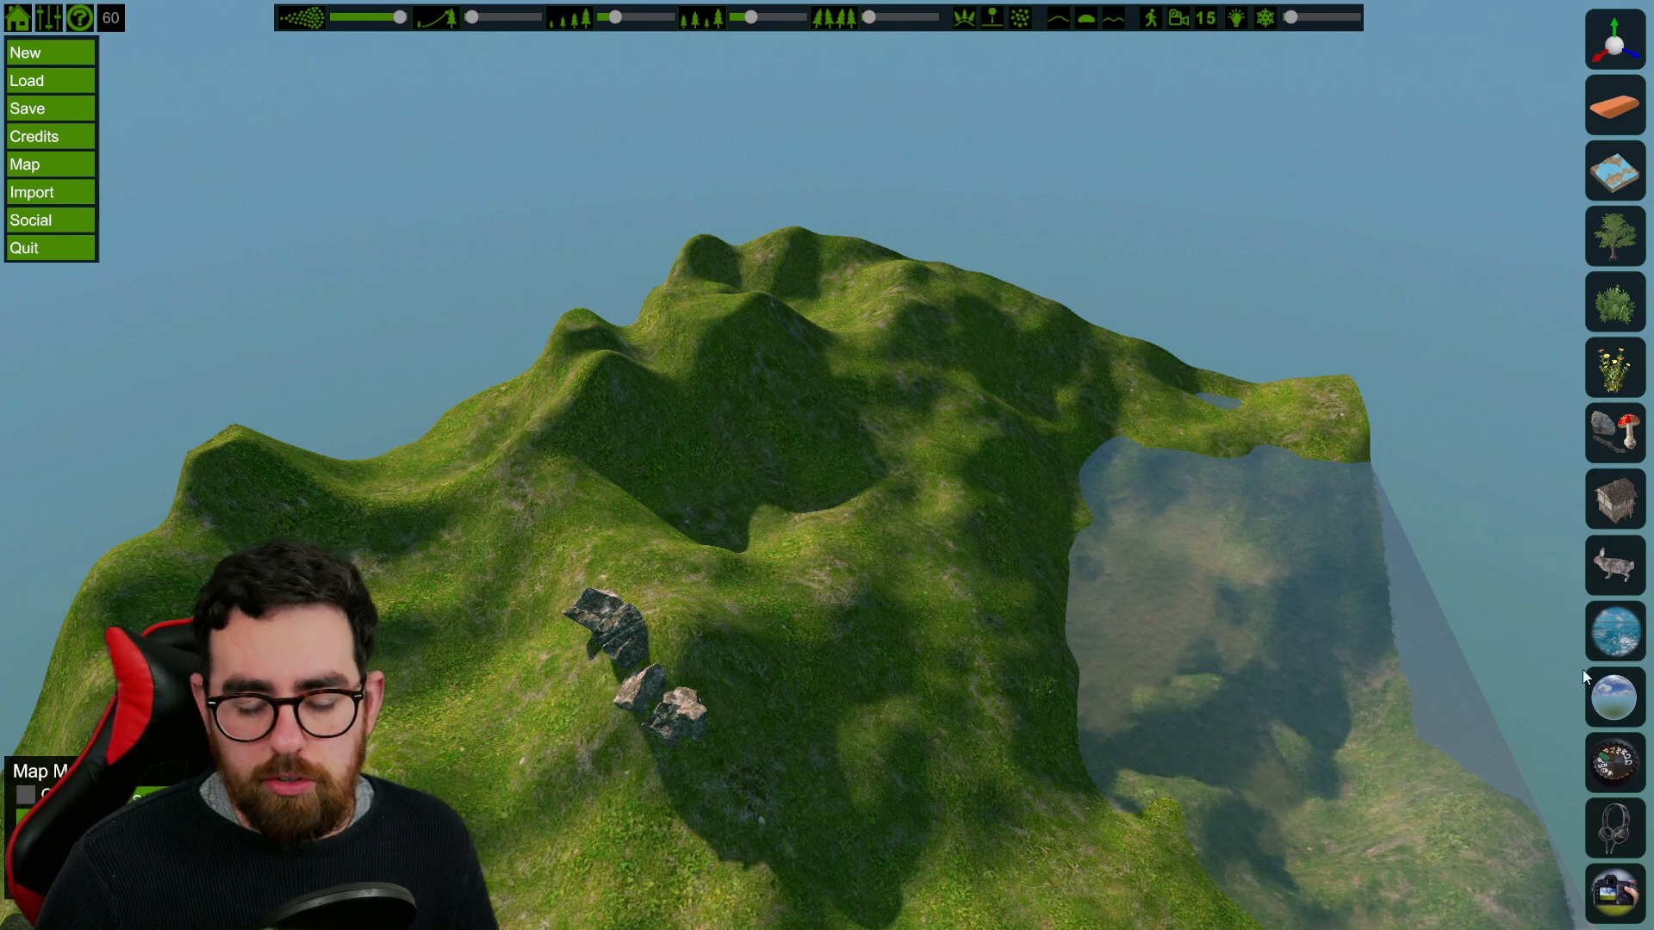
Step: Apply the overcast sky with the rocky valley and distant lake, and view the landscape against it
click(1607, 696)
right_drag(775, 534, 622, 342)
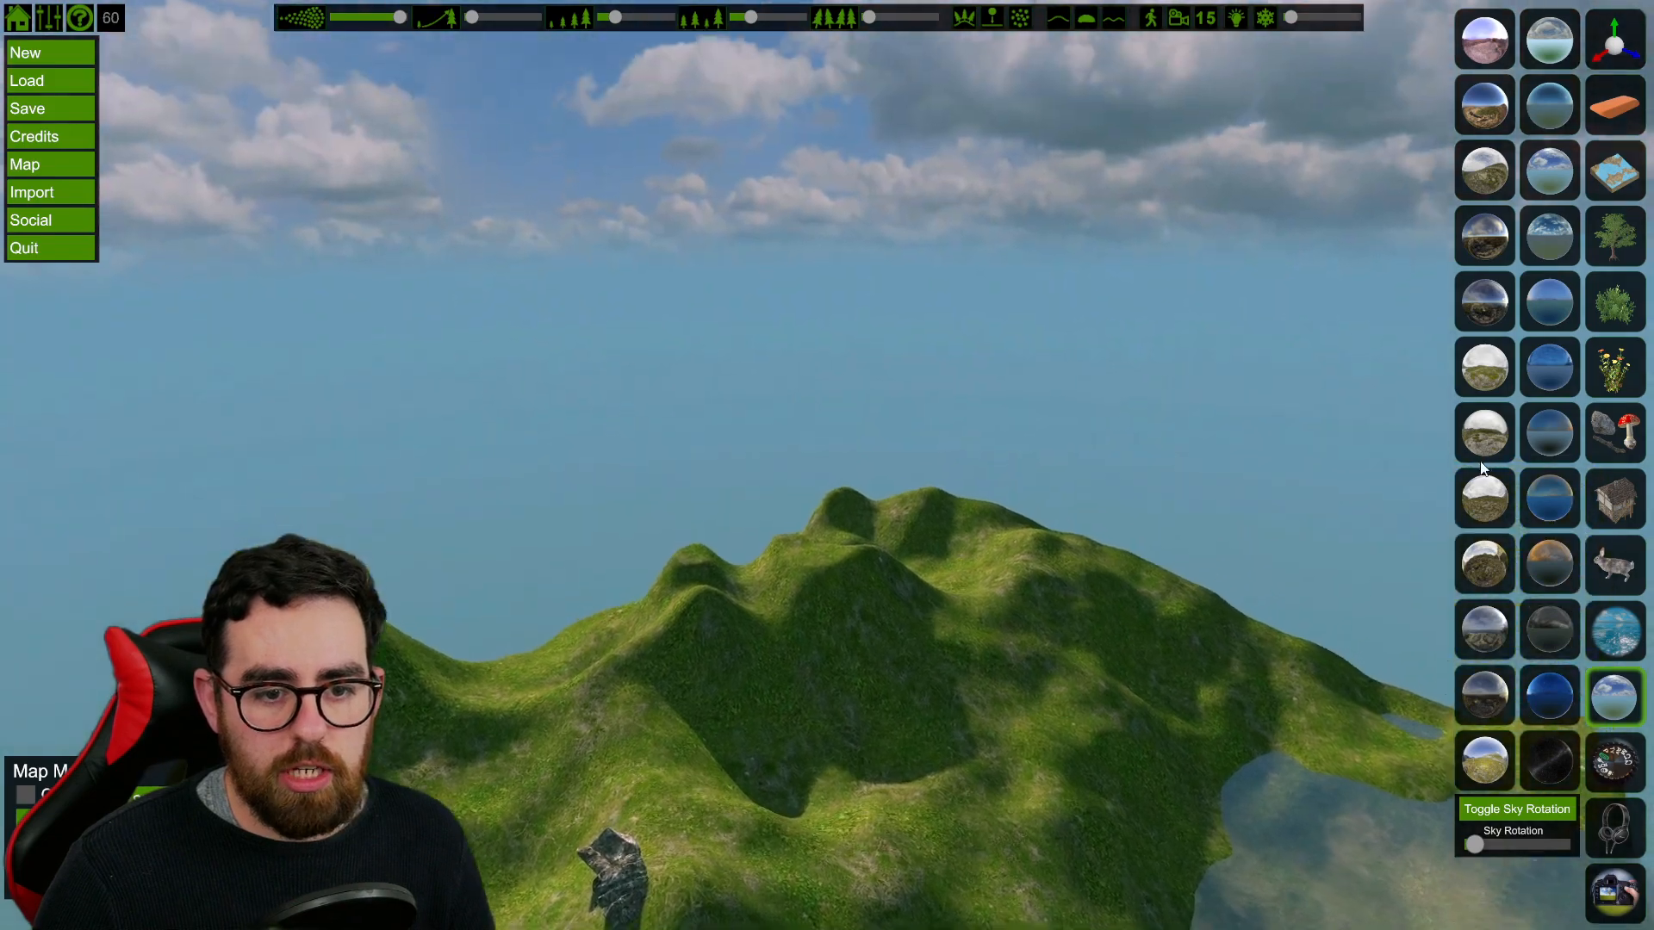
click(1483, 494)
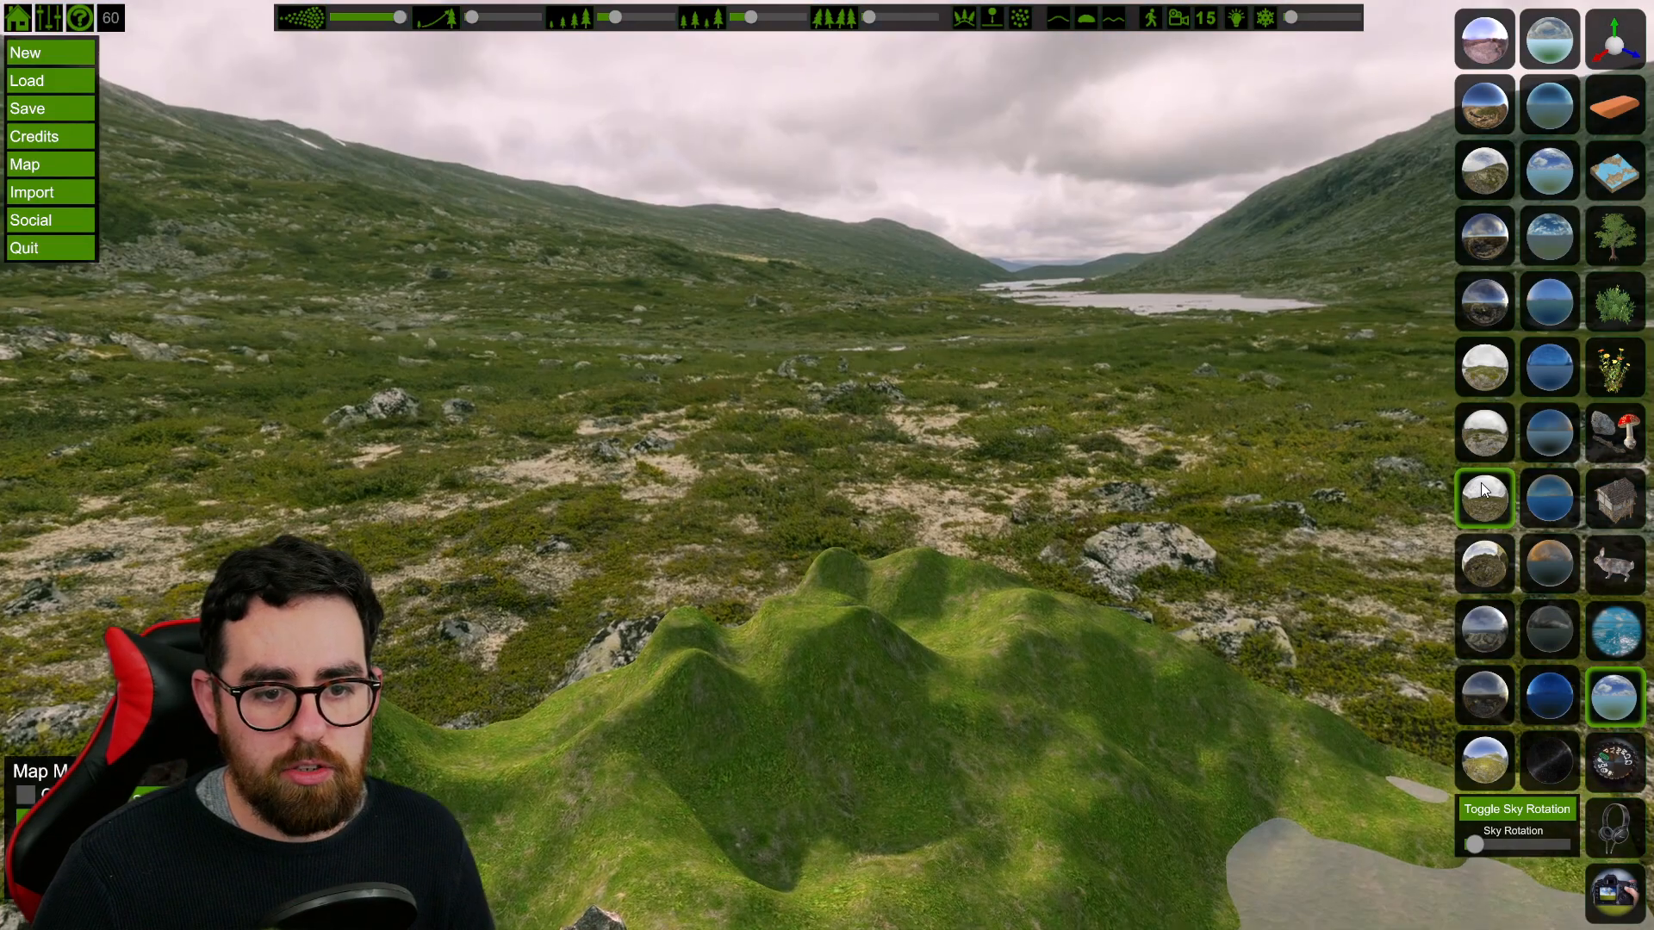
right_drag(926, 297, 884, 412)
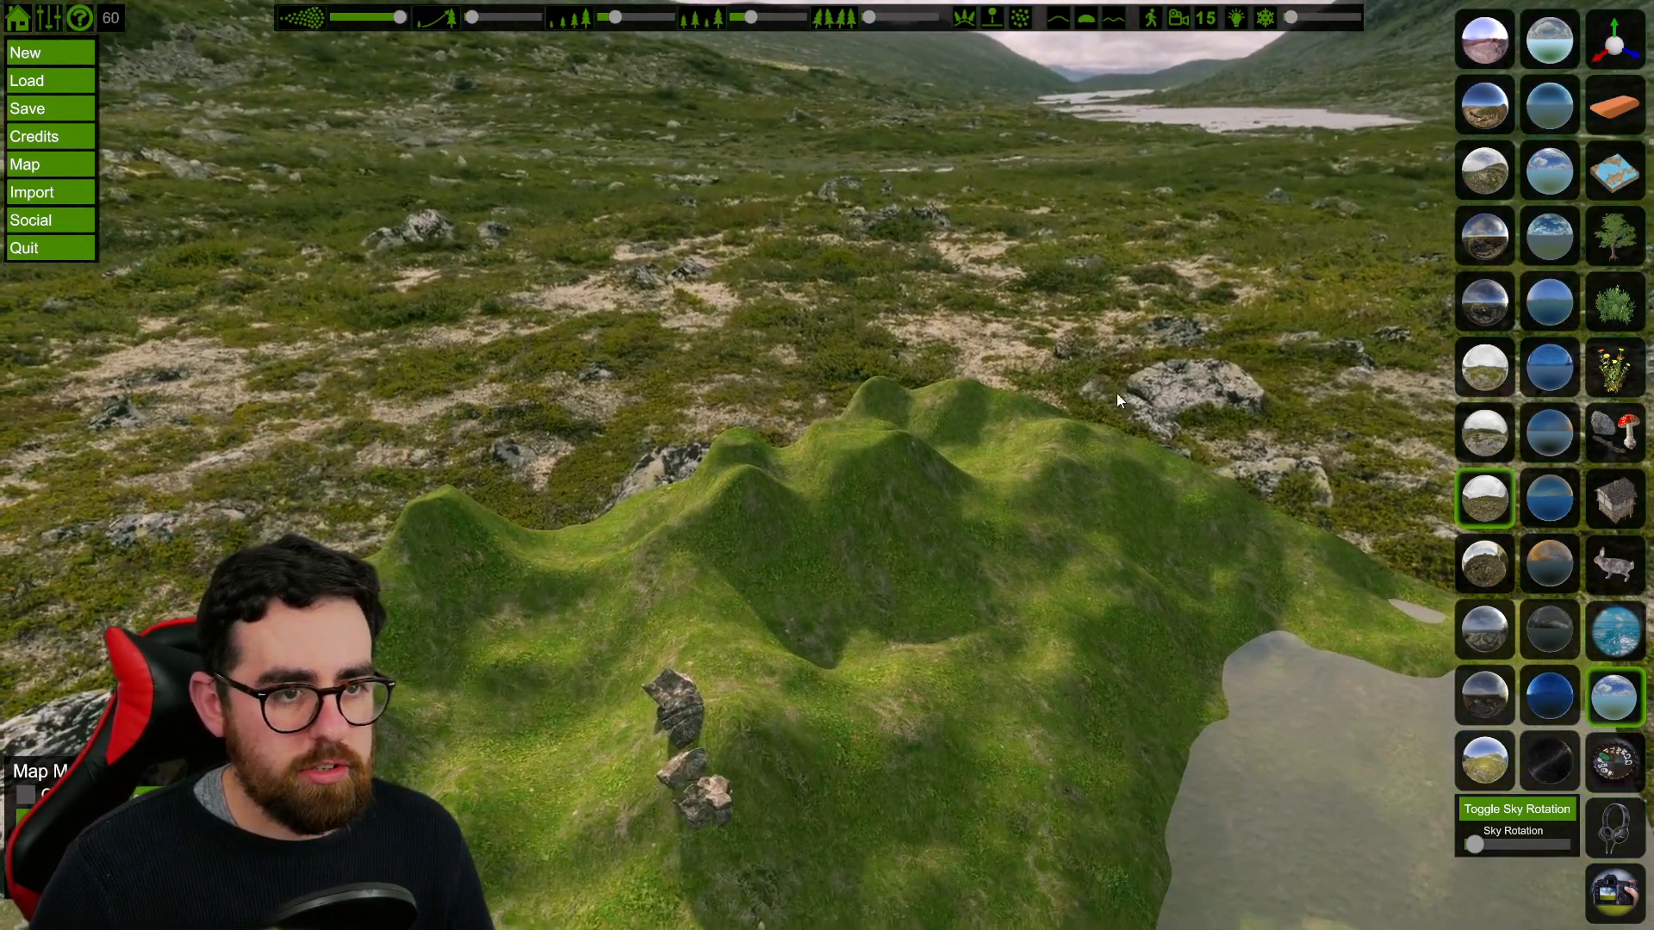
right_drag(1017, 291, 1003, 185)
right_drag(819, 185, 964, 273)
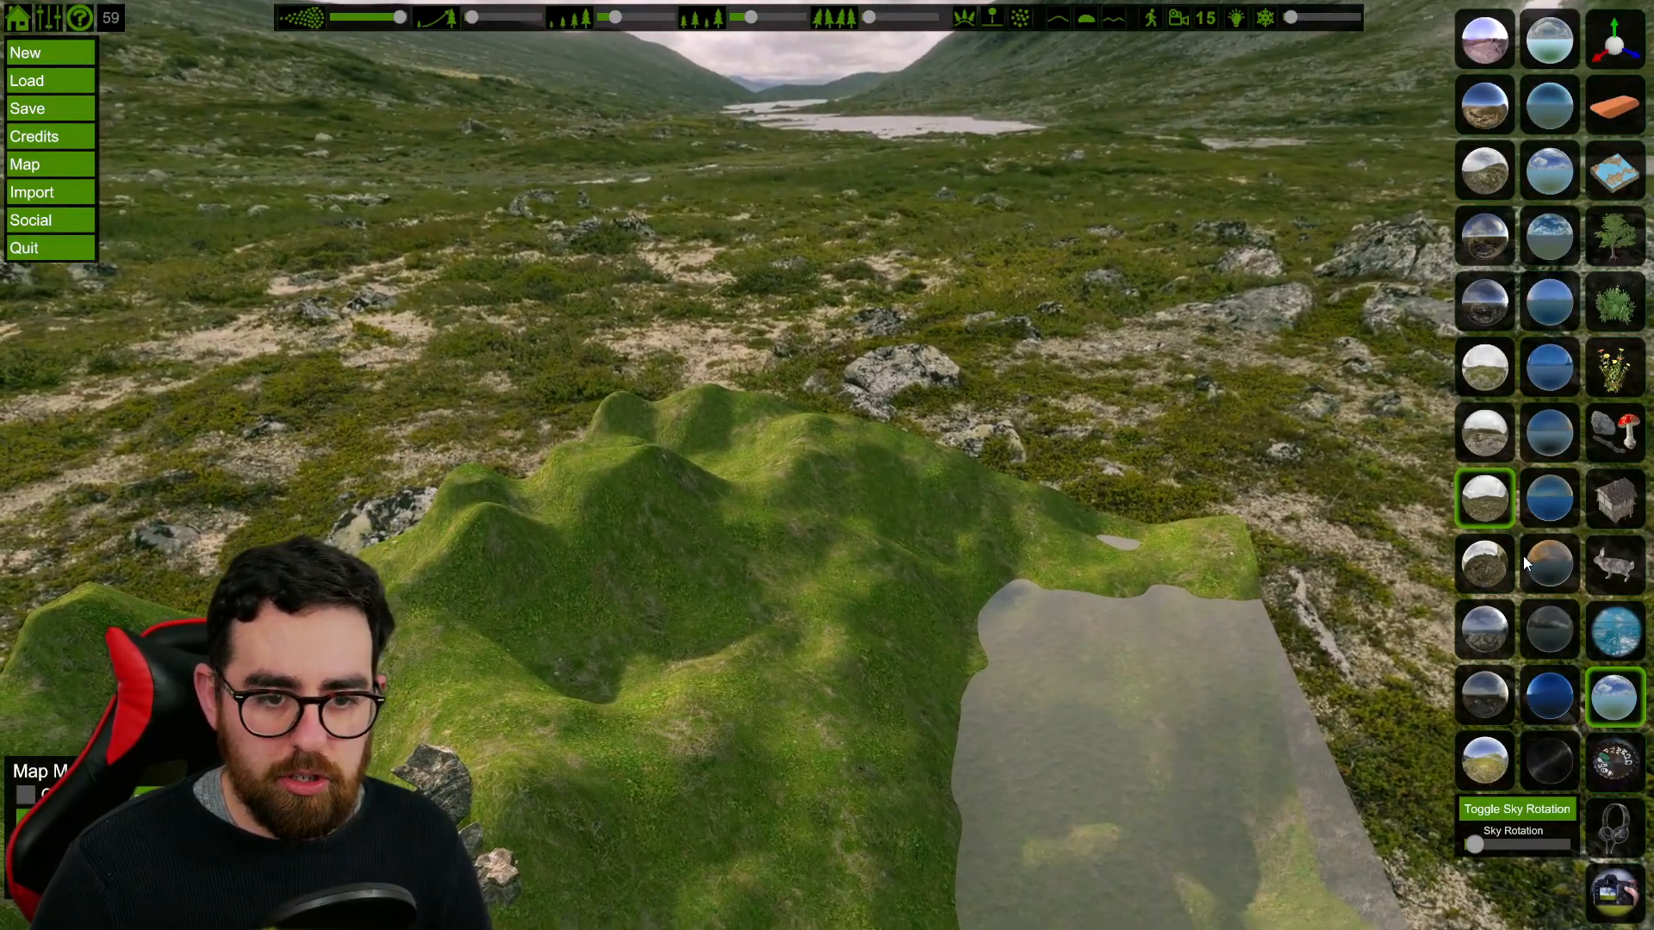
Step: Try several other skies in turn, including the dark dusk sky, the lichen-covered boulder scene and the dry hill country
click(1551, 556)
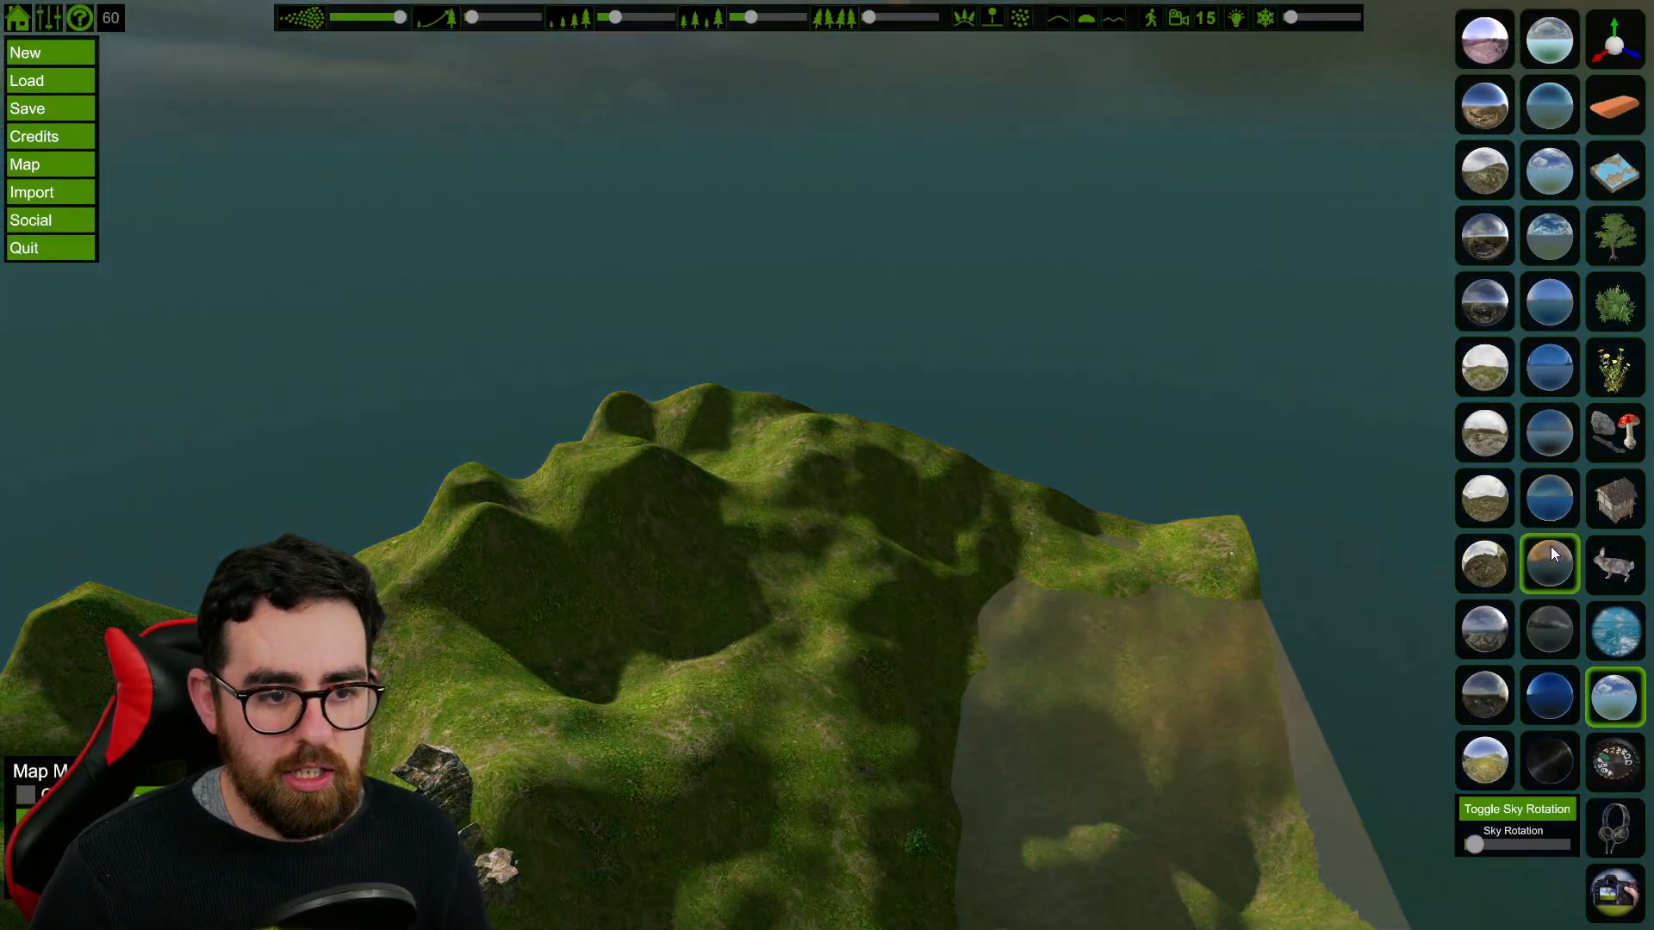
click(1503, 552)
click(1488, 446)
click(1487, 372)
click(1487, 303)
click(1486, 225)
click(1488, 185)
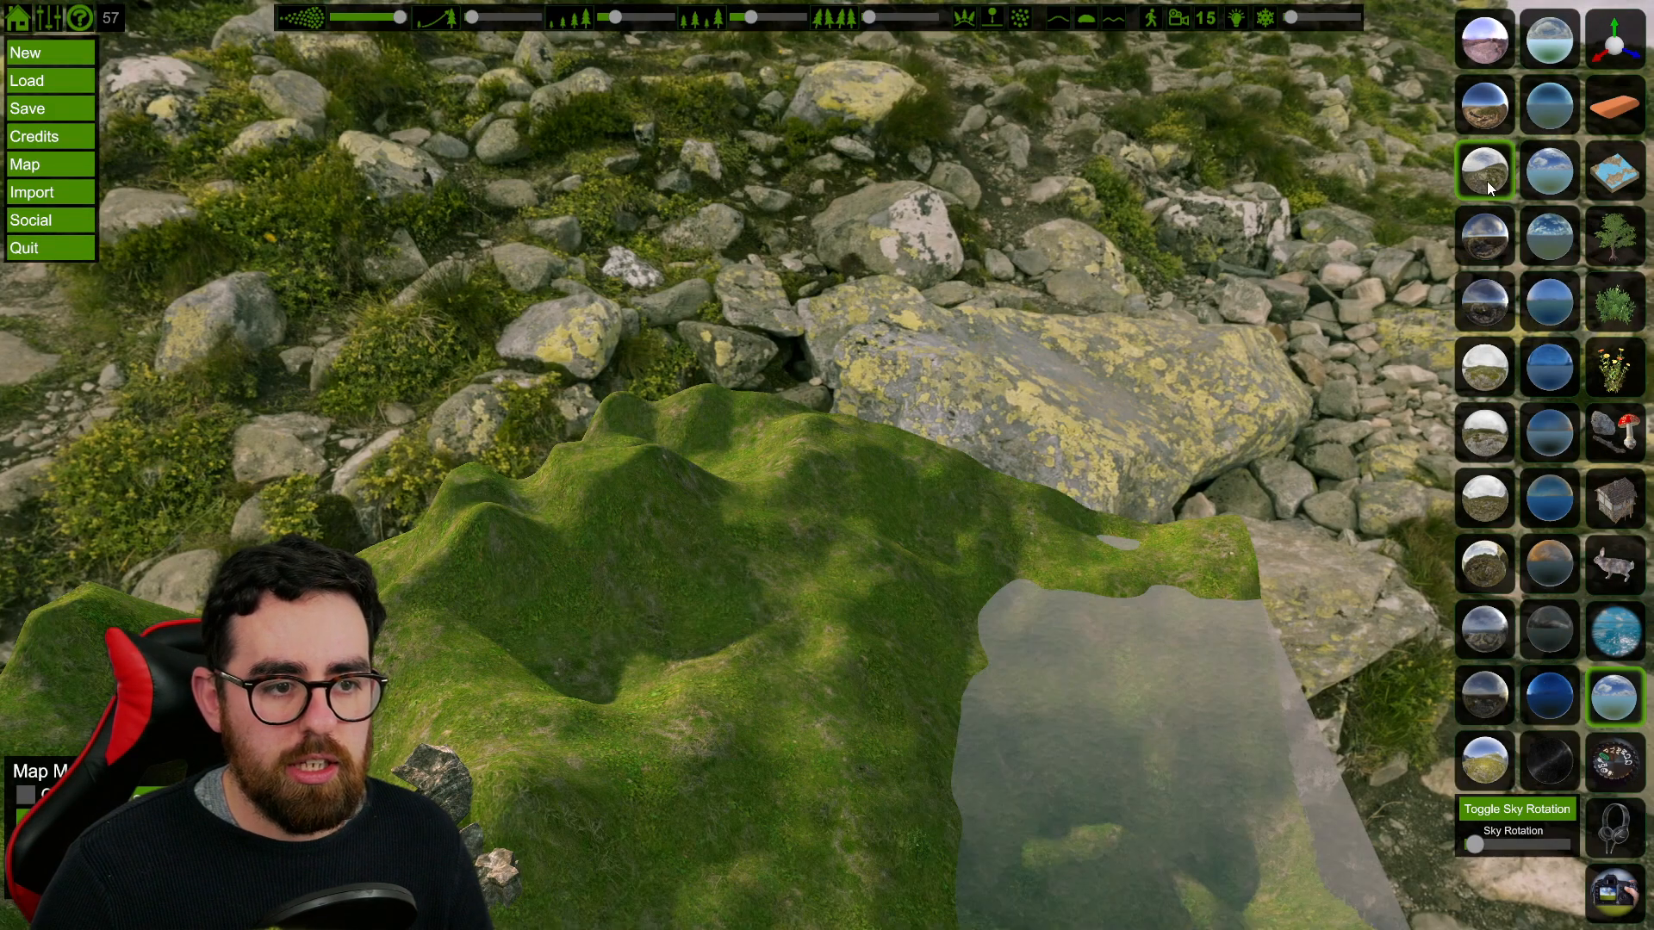
click(1495, 116)
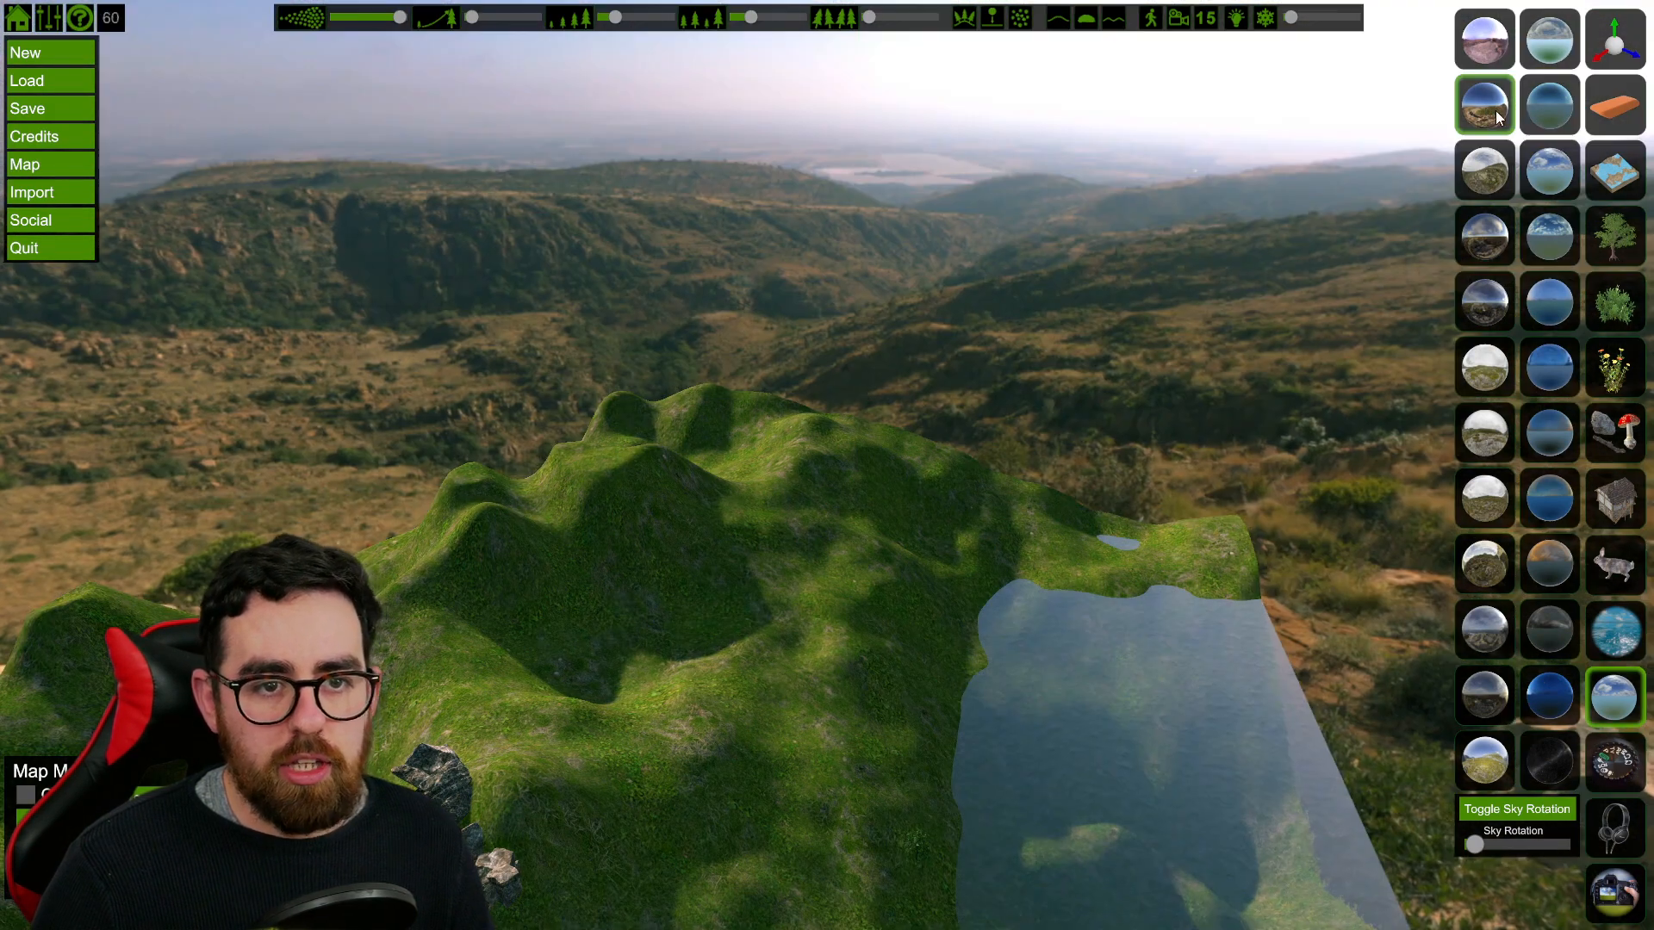
Step: Set the sky to the pale blue hazy one and close the sky selection
click(1504, 57)
click(1540, 53)
right_drag(1108, 388, 1063, 444)
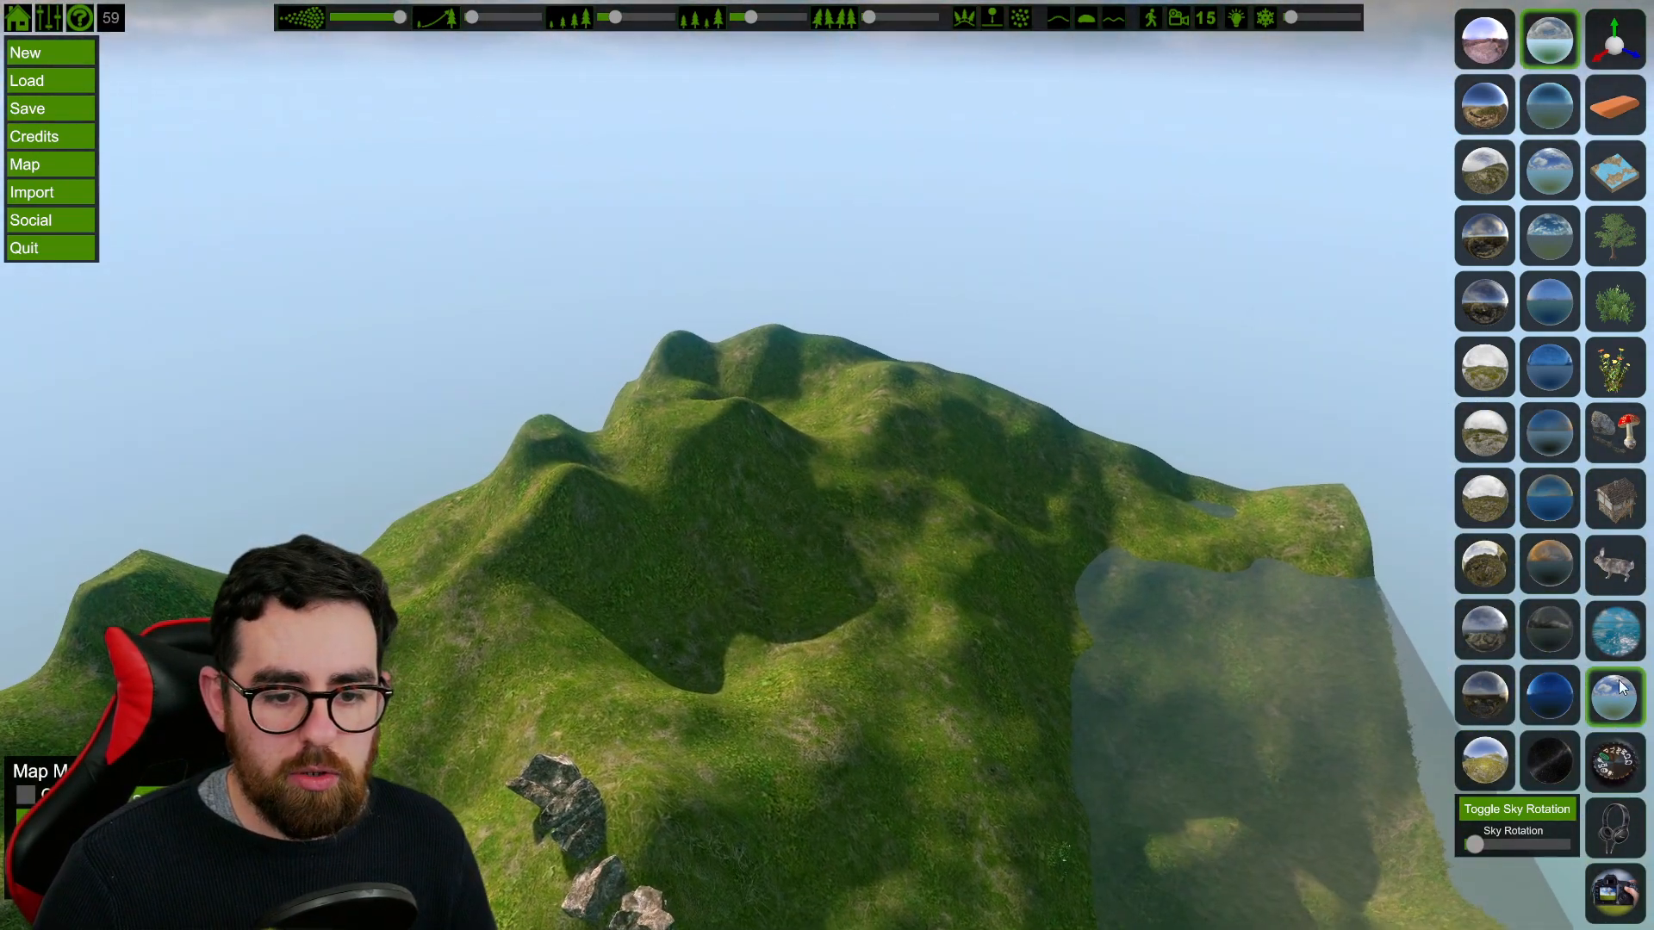
key(w)
click(1616, 689)
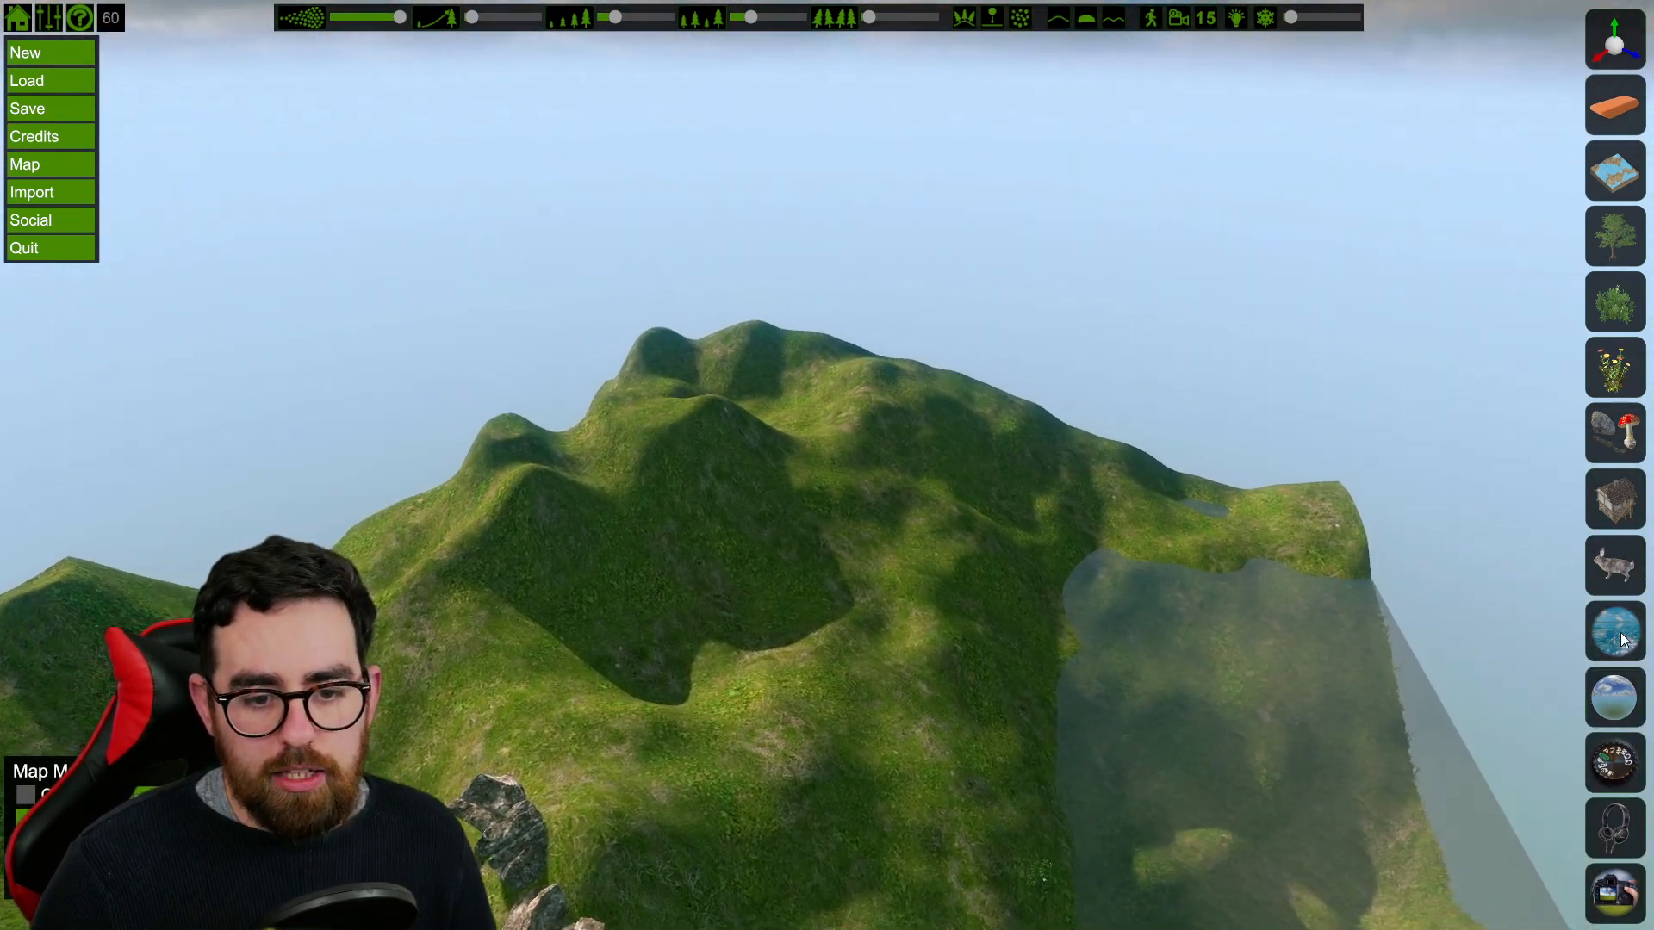
Step: Shift the sun's direction so its light reflects off the lake, and slightly readjust the sun's height
click(1624, 761)
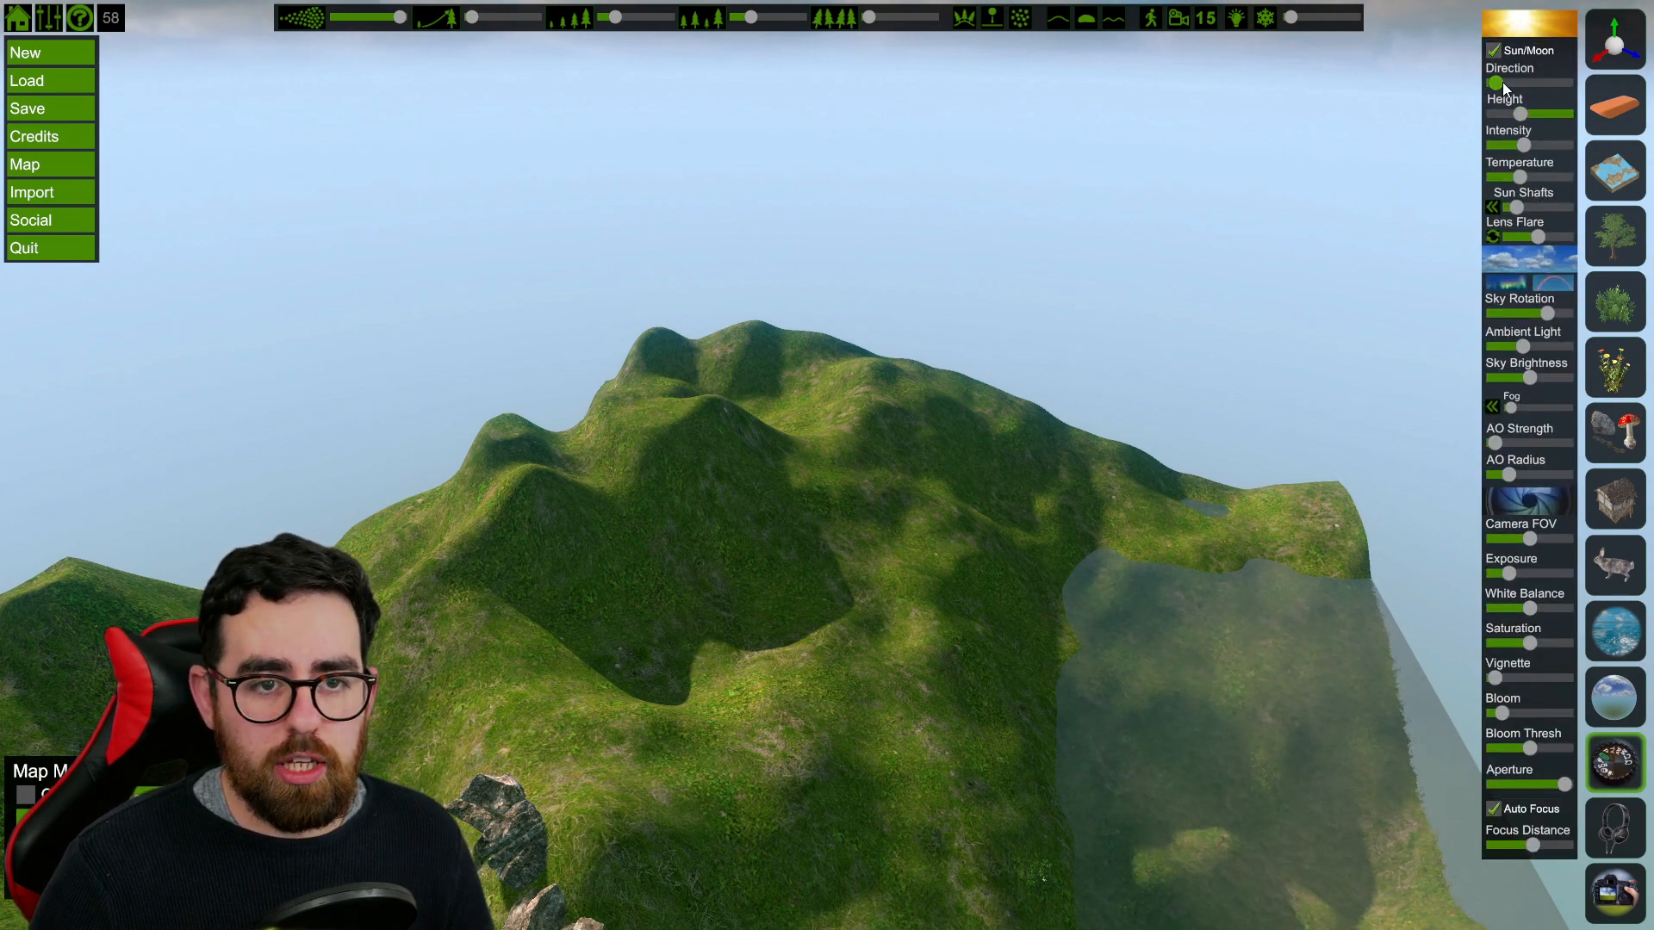
drag(1495, 82, 1523, 145)
drag(1507, 116, 1515, 118)
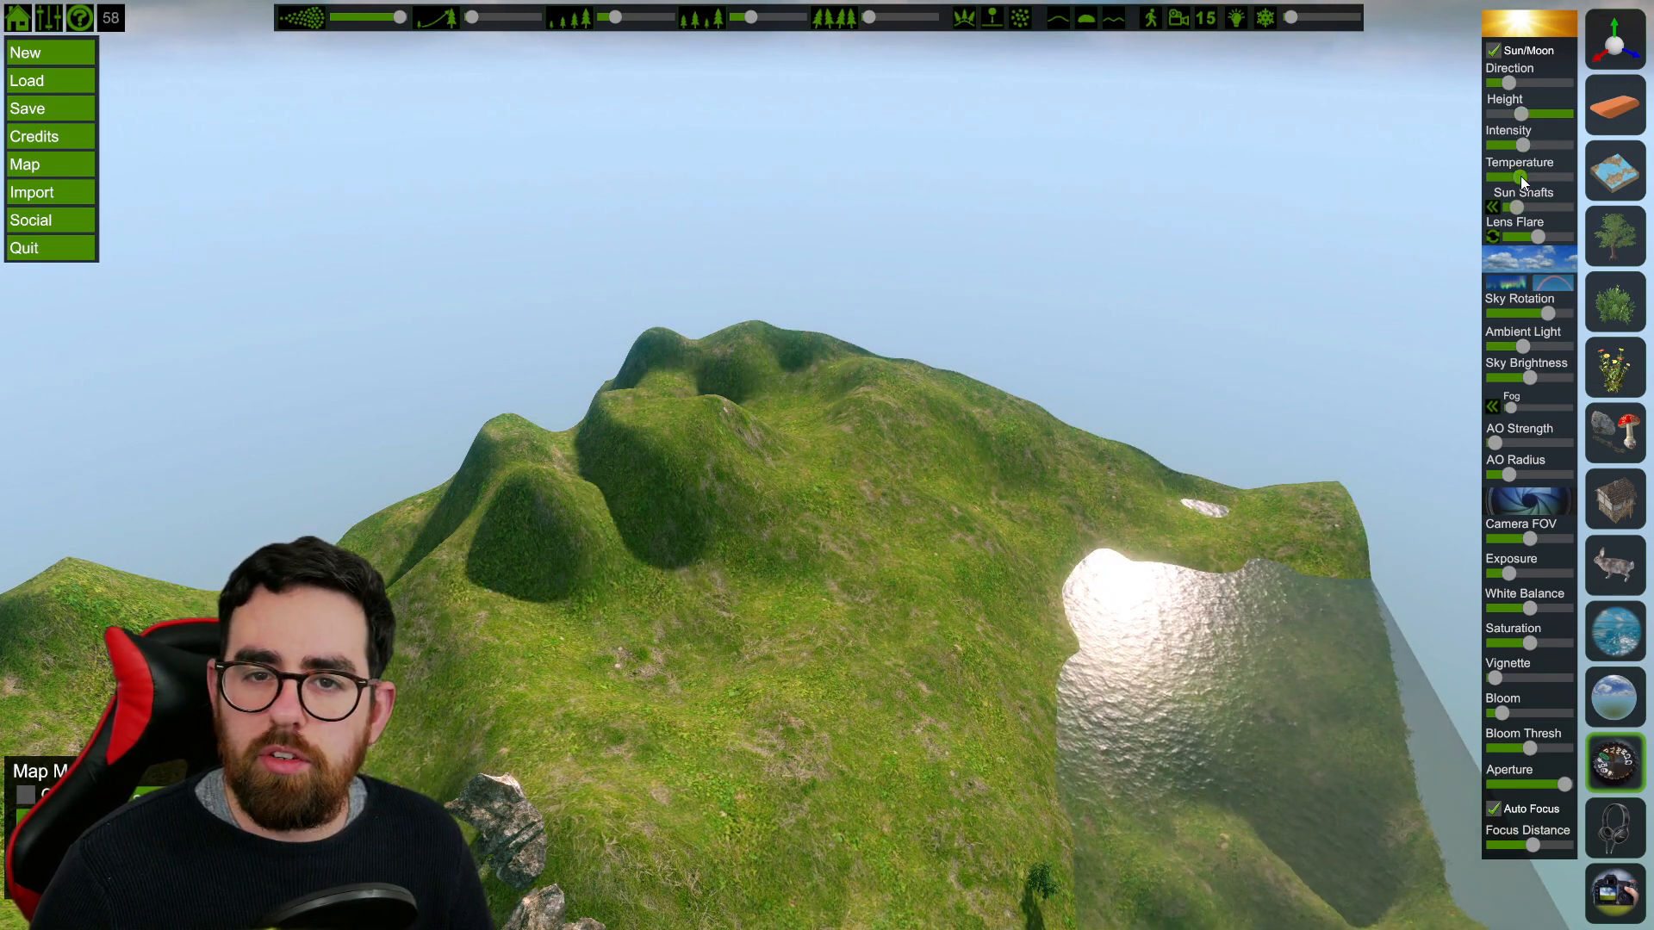
key(s)
right_drag(1033, 361, 994, 452)
key(d)
key(w)
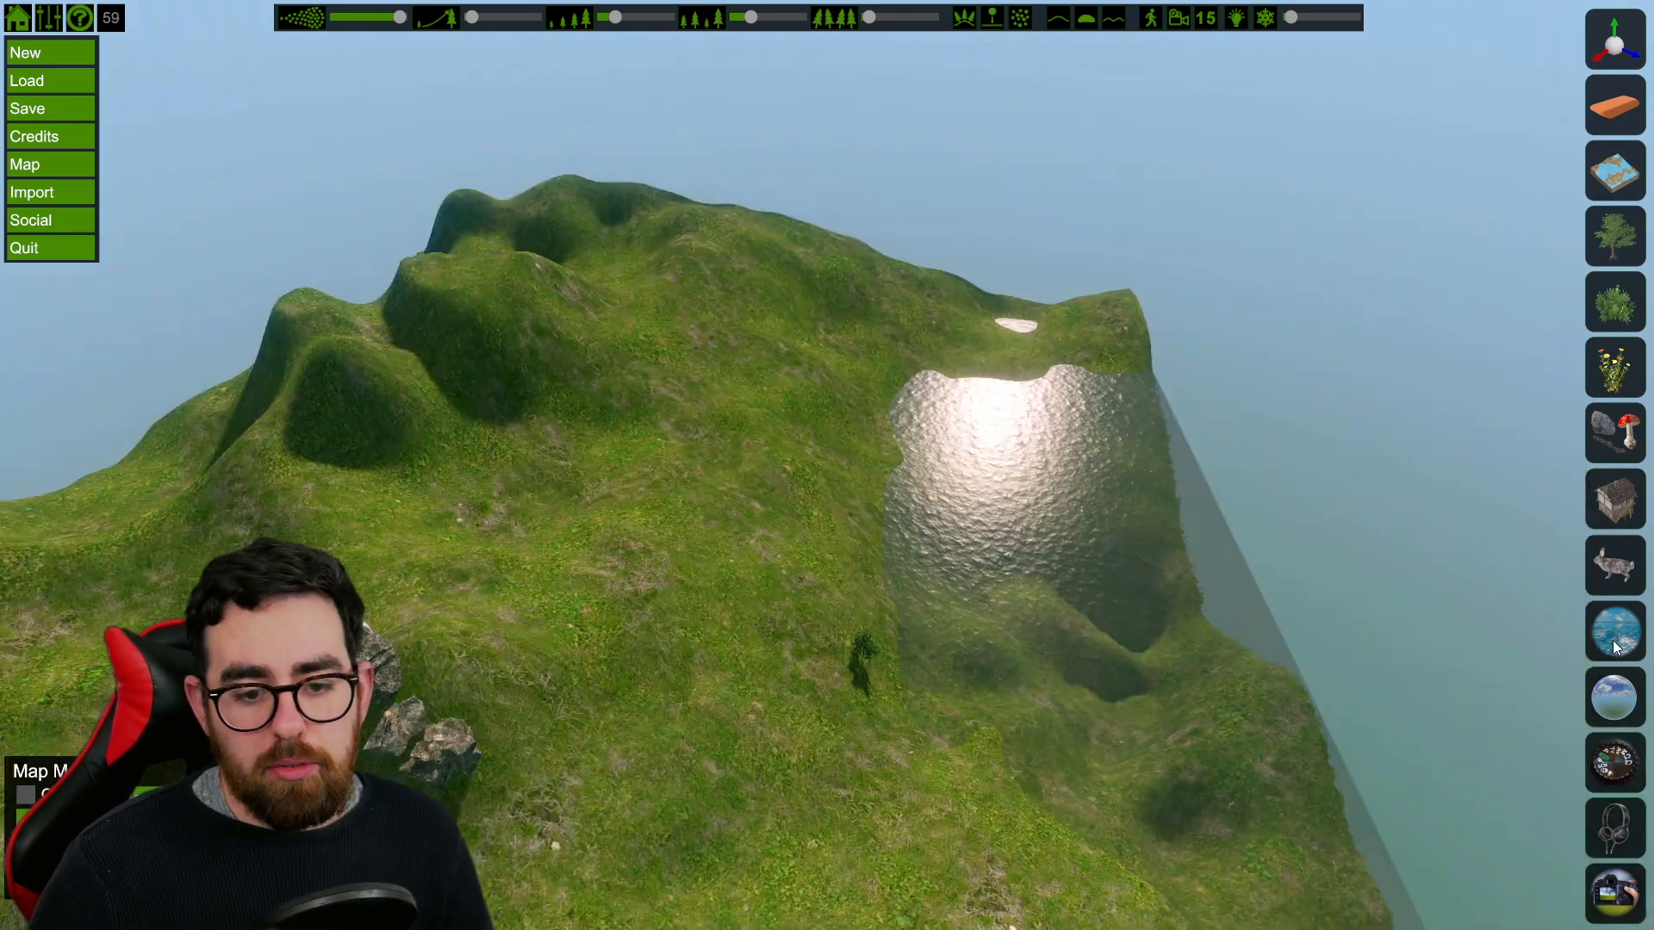
Step: Turn on the ocean so that open water surrounds the landscape
click(1596, 635)
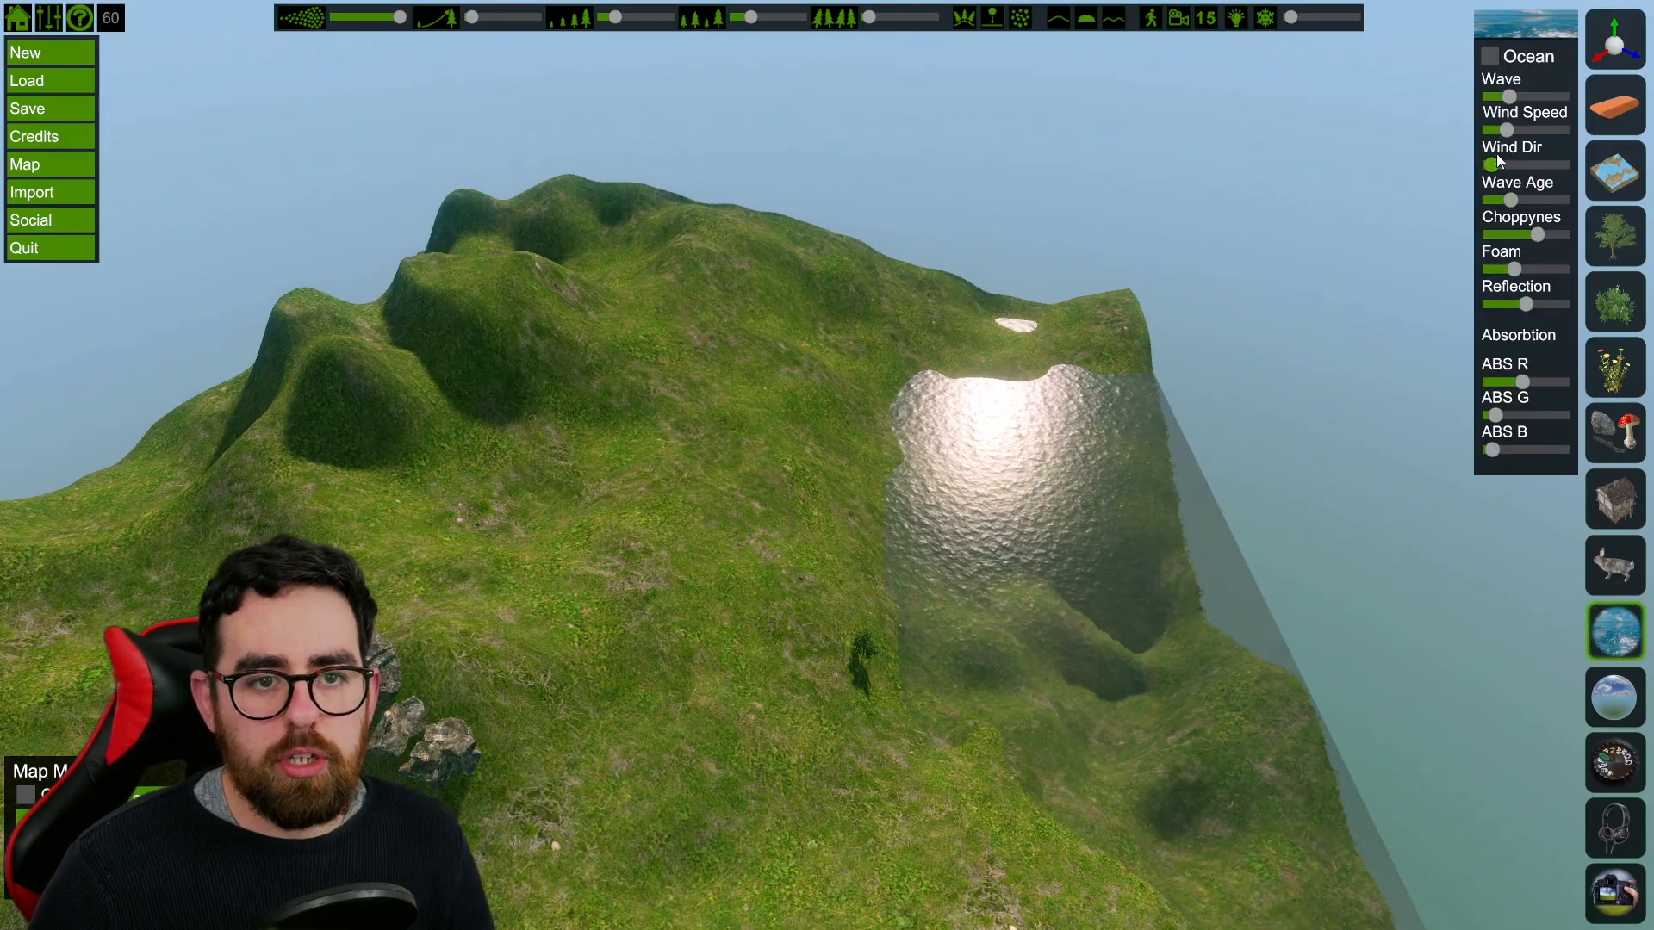
click(1489, 56)
right_drag(1165, 361, 1137, 250)
right_drag(1257, 434, 1652, 465)
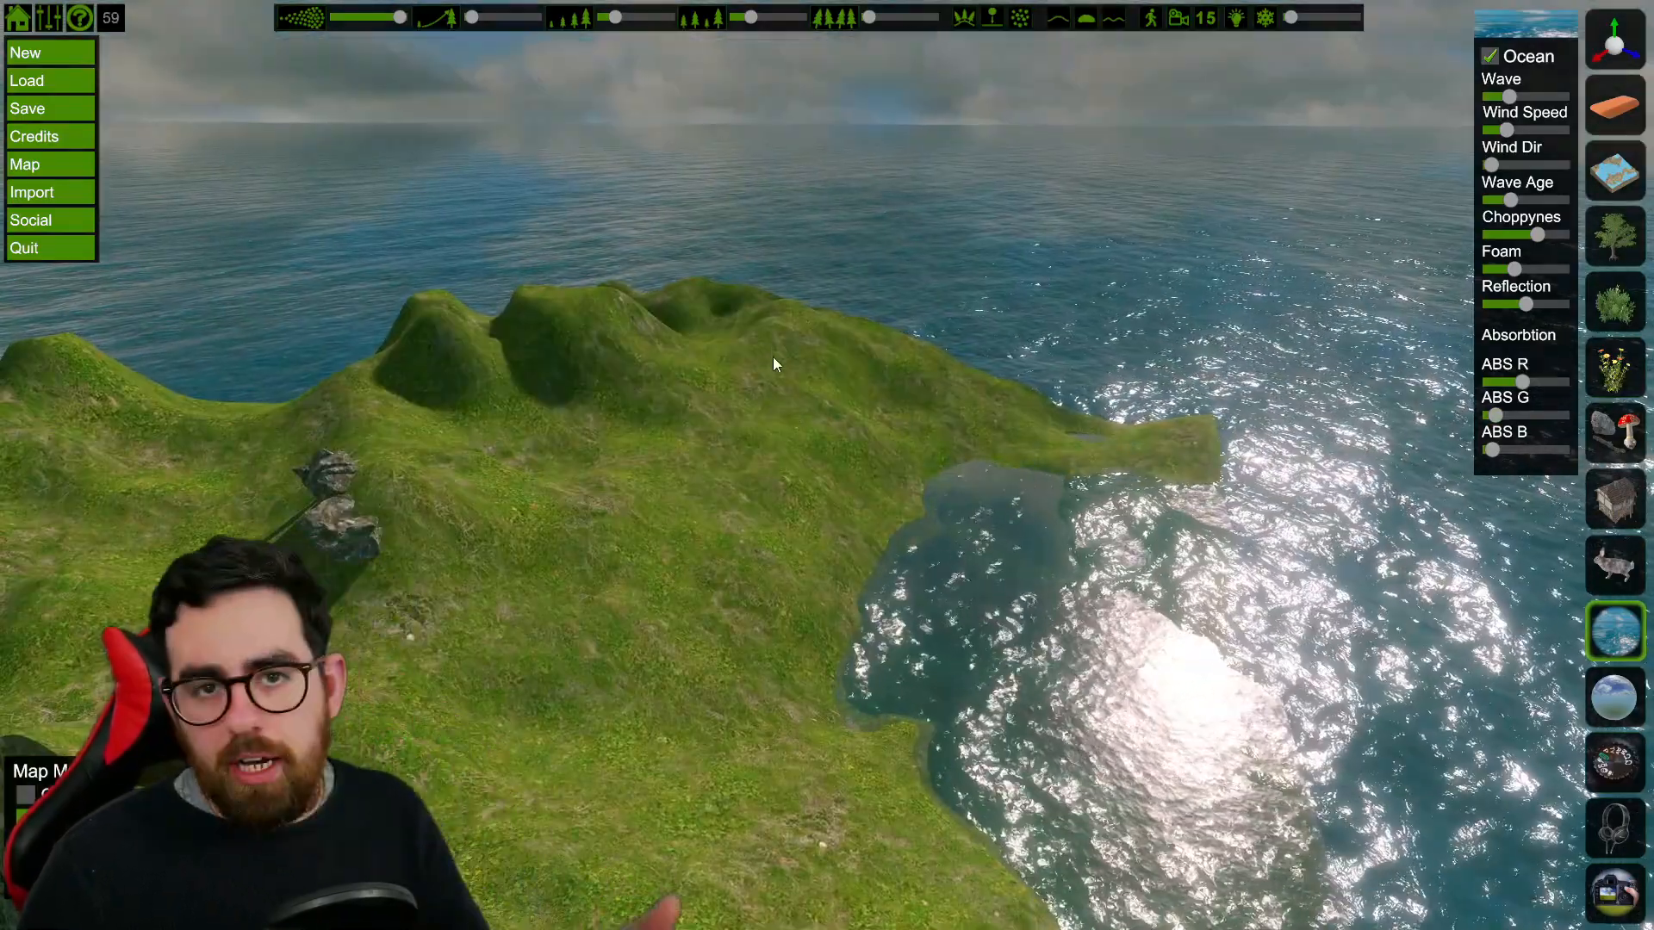
click(27, 795)
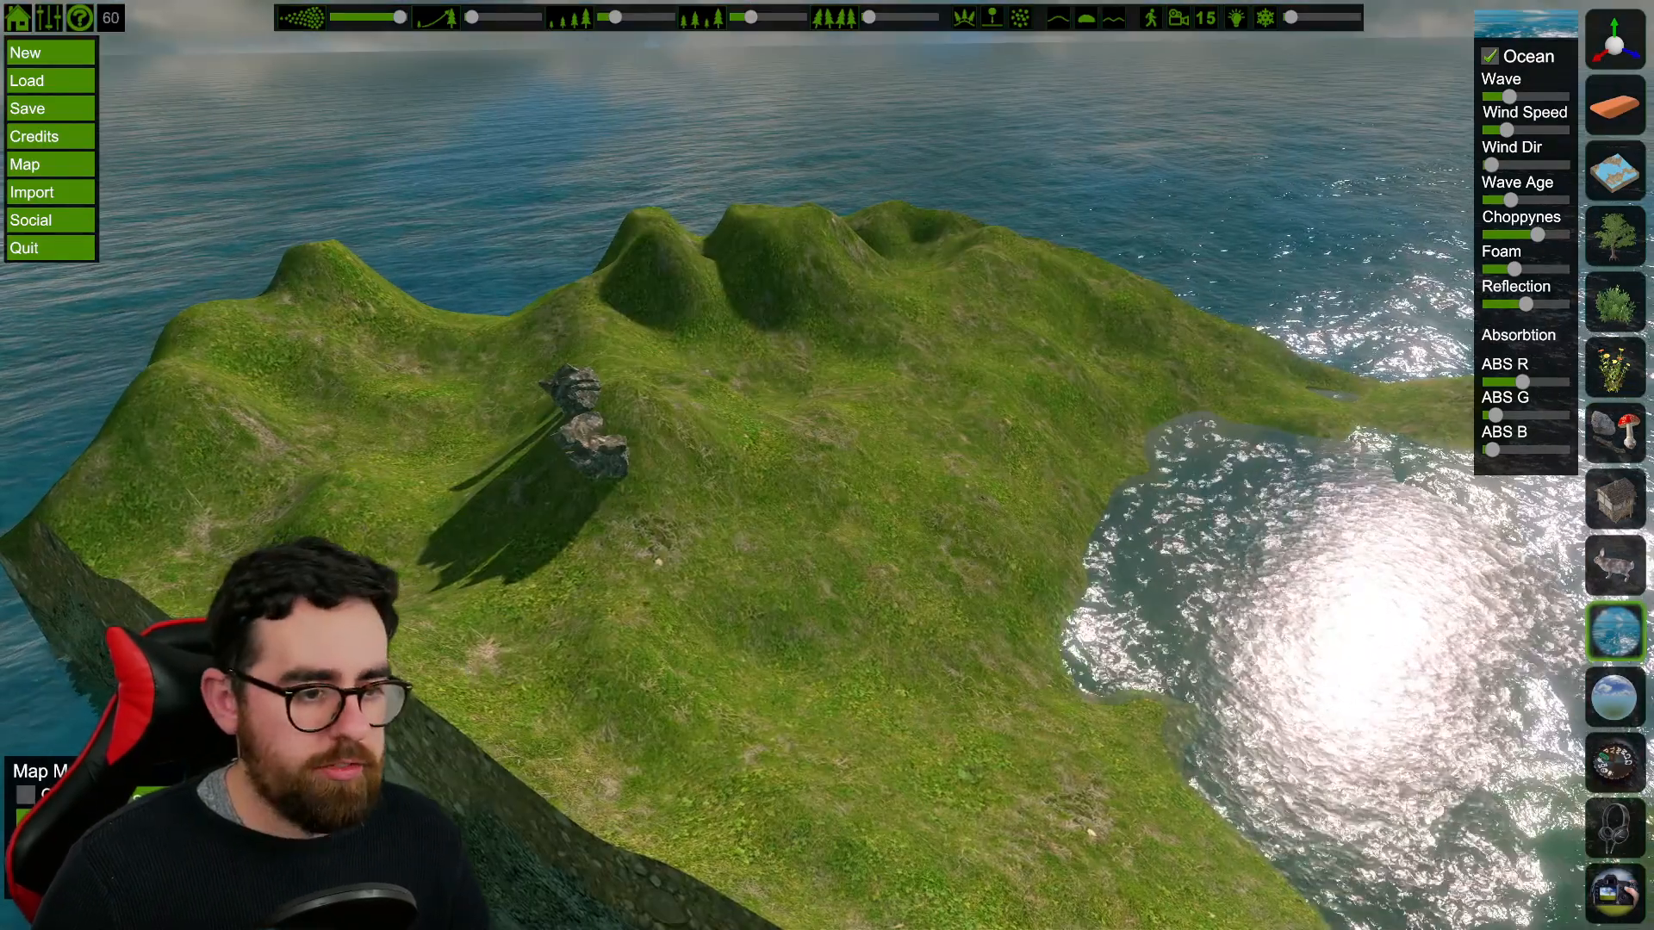
Step: Lower the brush density to under half and scatter grey rocks across the grassy hills and around the lake
right_drag(754, 517, 977, 457)
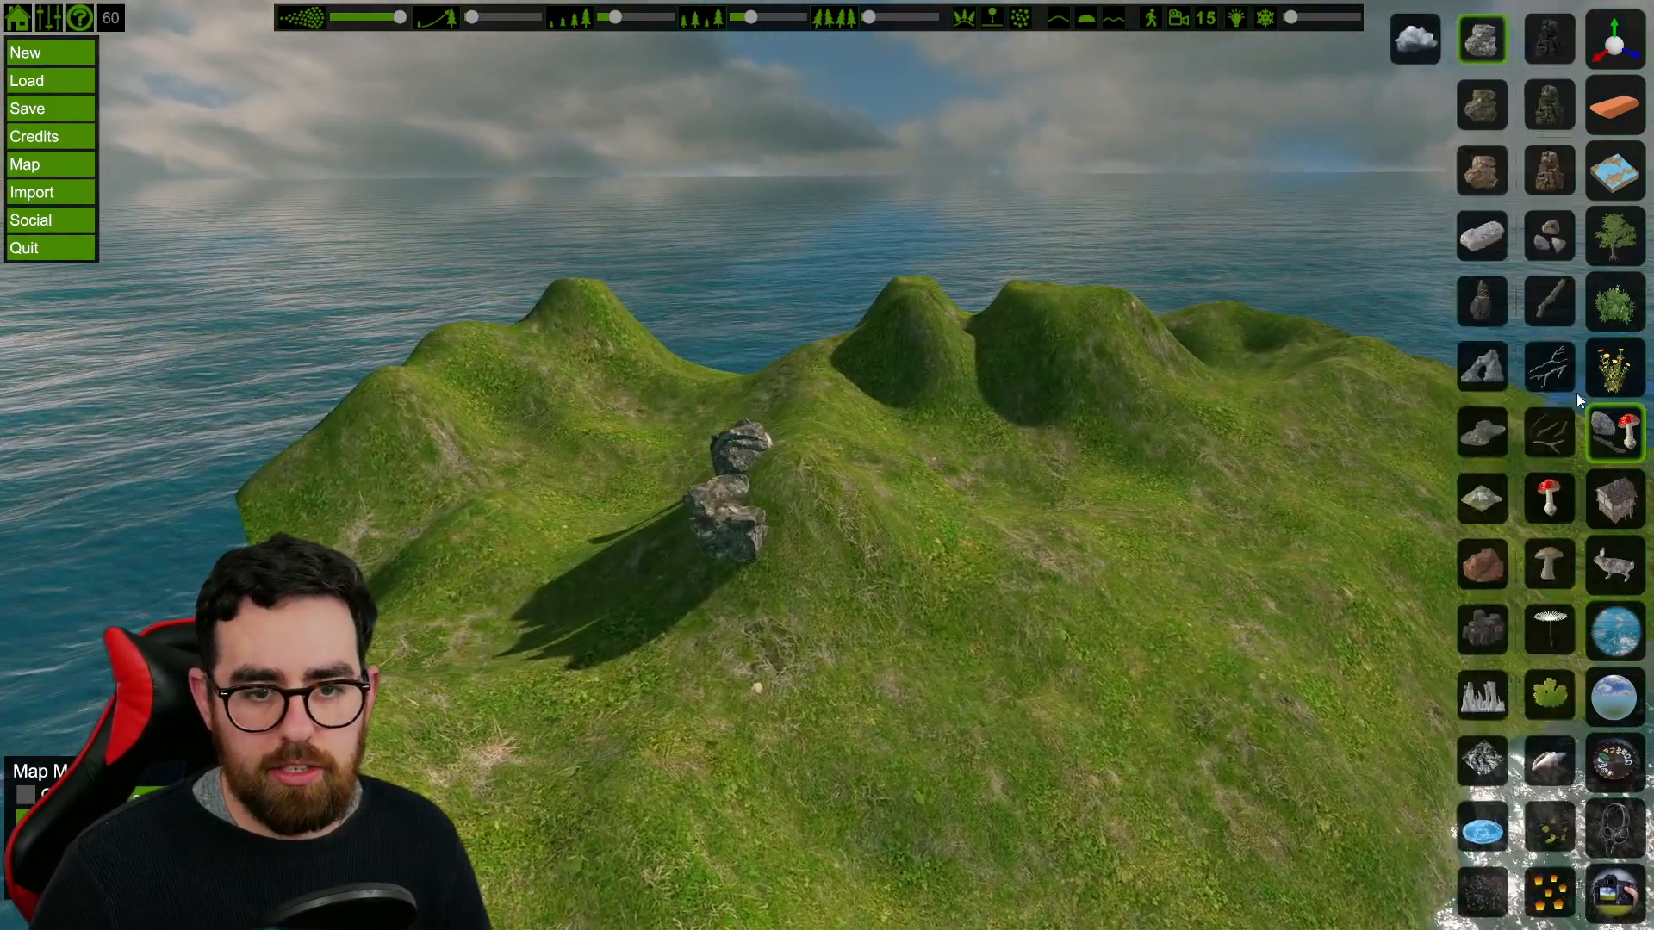
key(d)
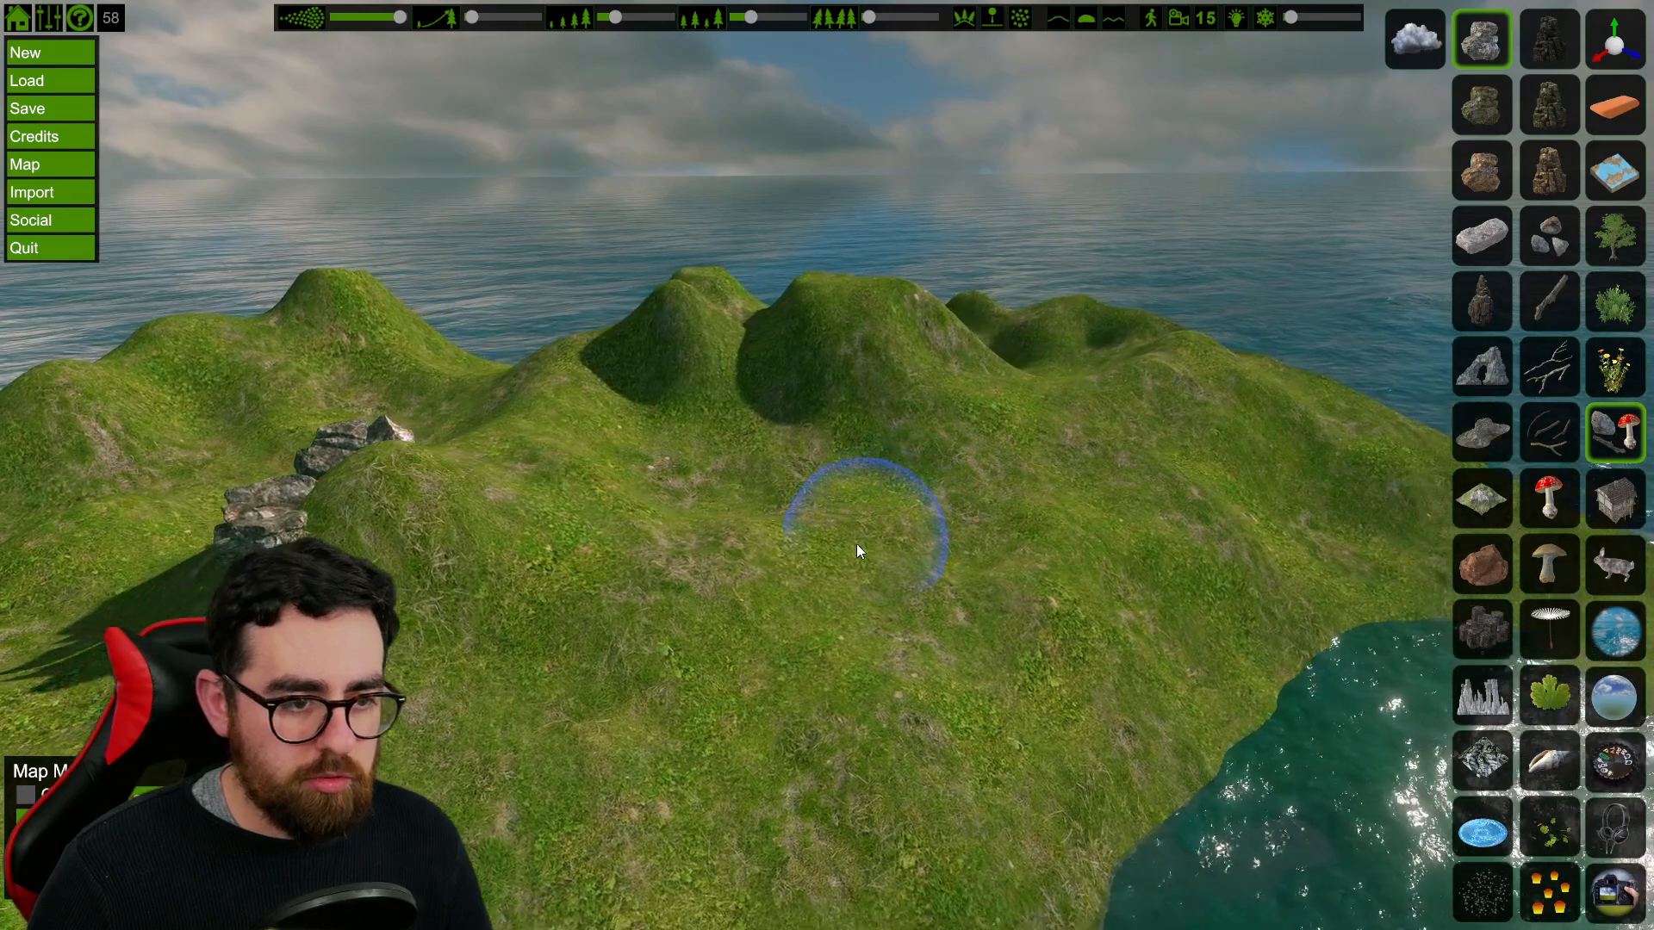
mouse_move(827, 559)
right_down()
mouse_move(757, 584)
mouse_move(778, 556)
mouse_move(814, 565)
right_up()
key(s)
key(a)
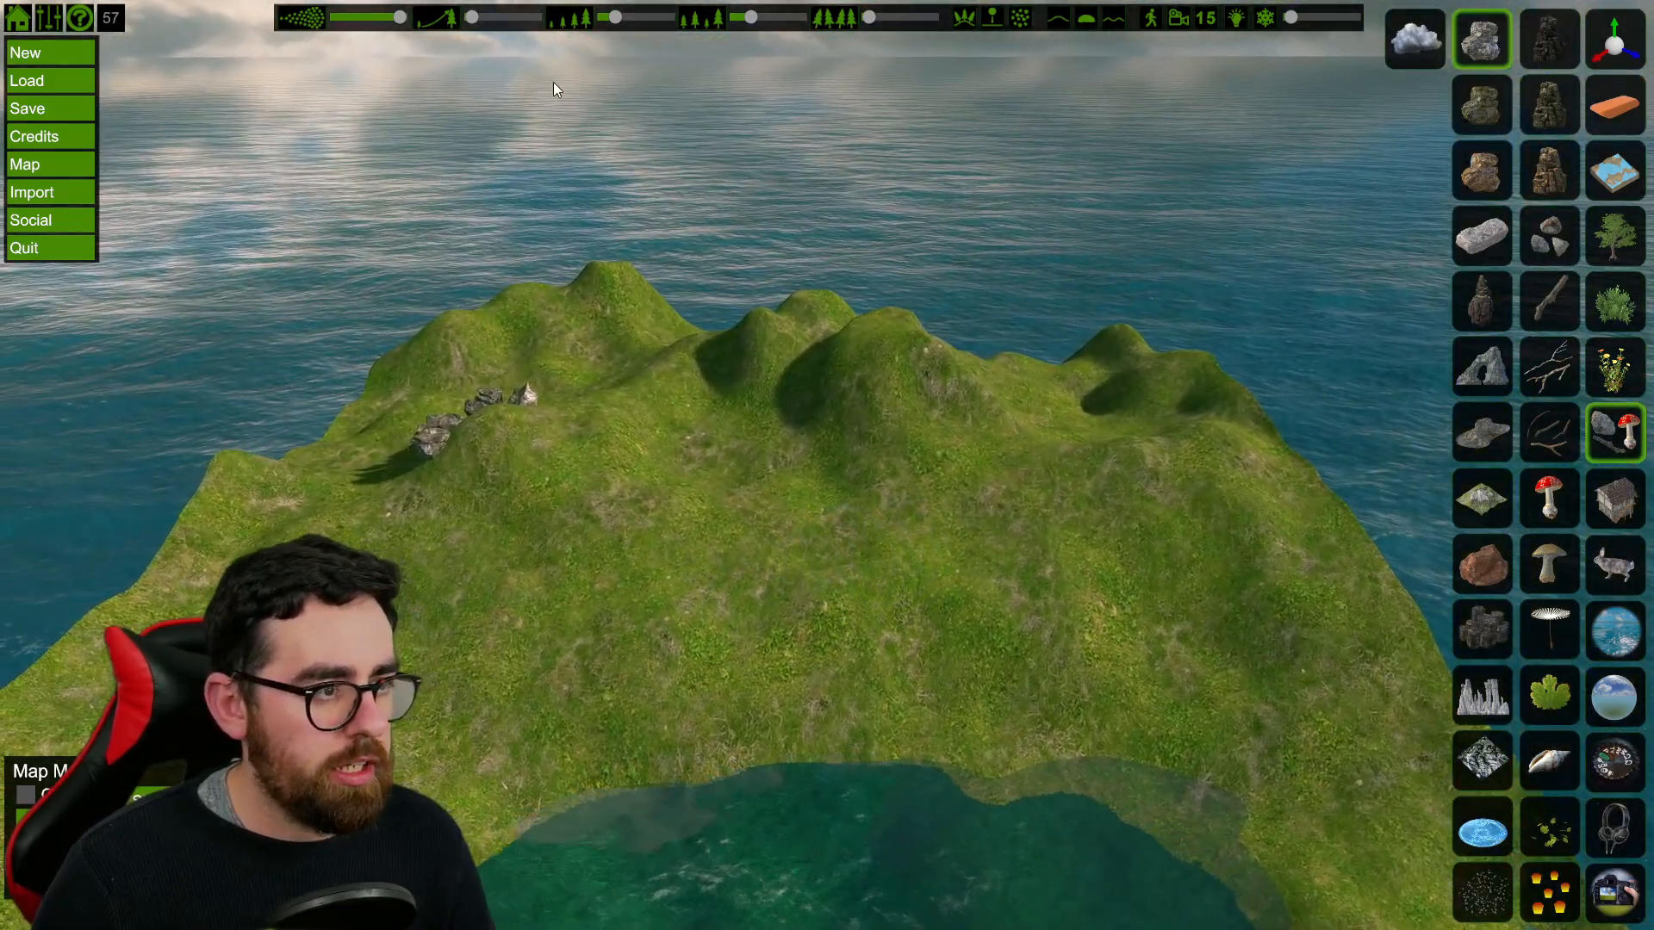
drag(393, 17, 352, 24)
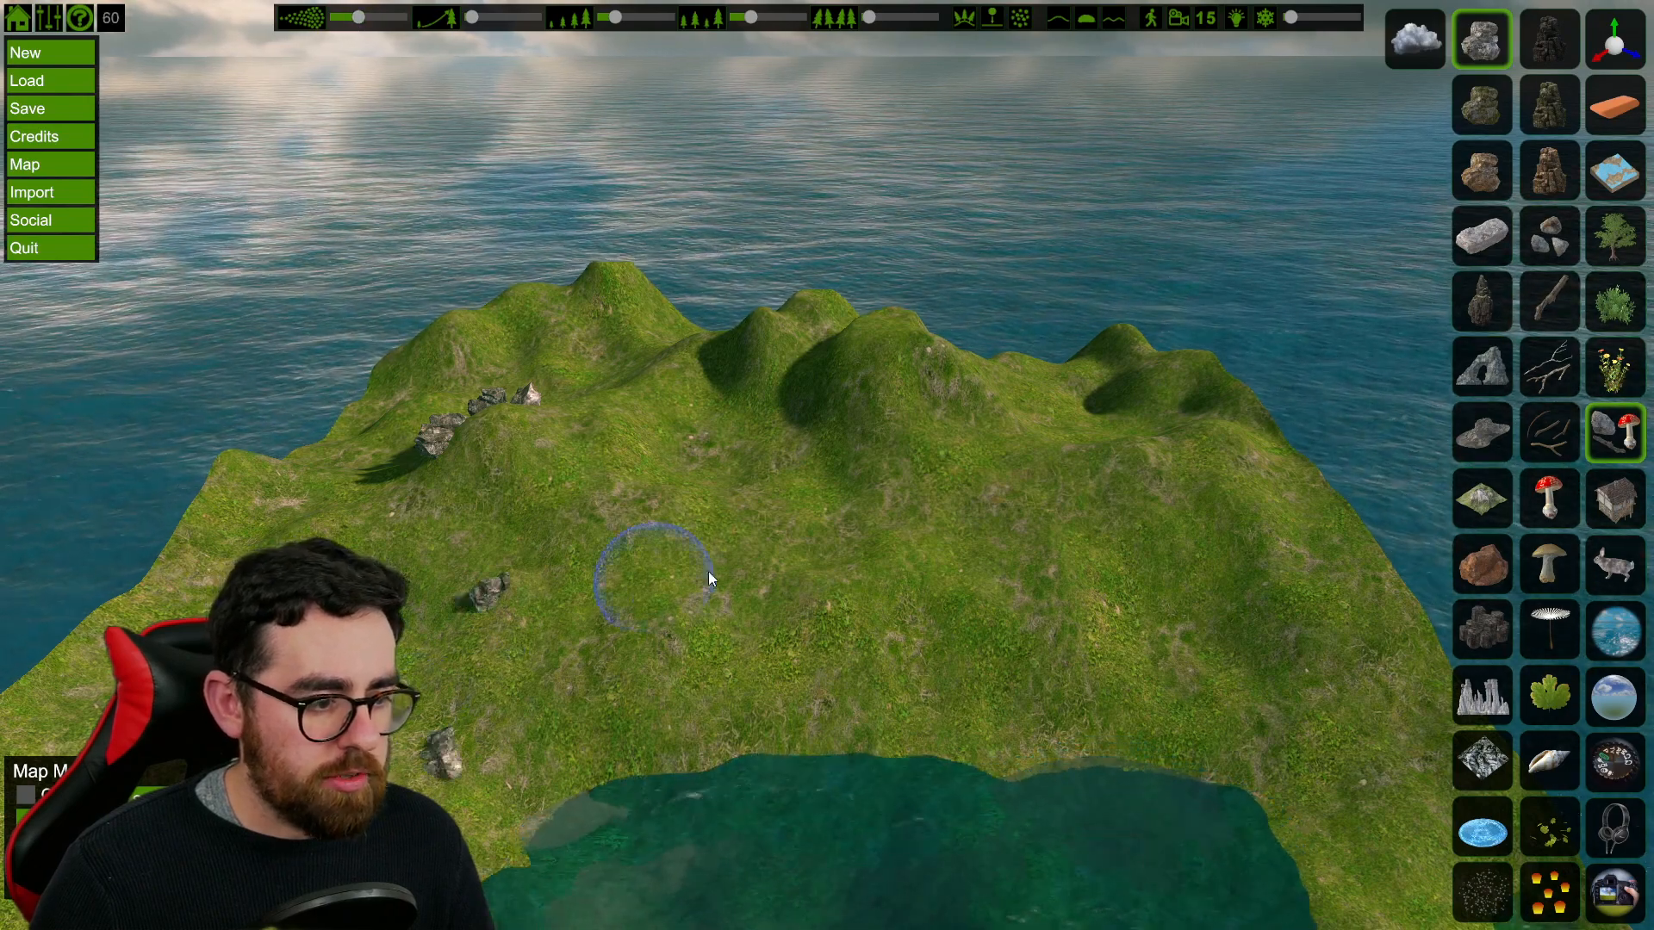
key(s)
mouse_move(1222, 522)
mouse_down()
mouse_move(1306, 808)
mouse_move(806, 561)
mouse_move(415, 664)
mouse_move(408, 814)
mouse_up()
key(a)
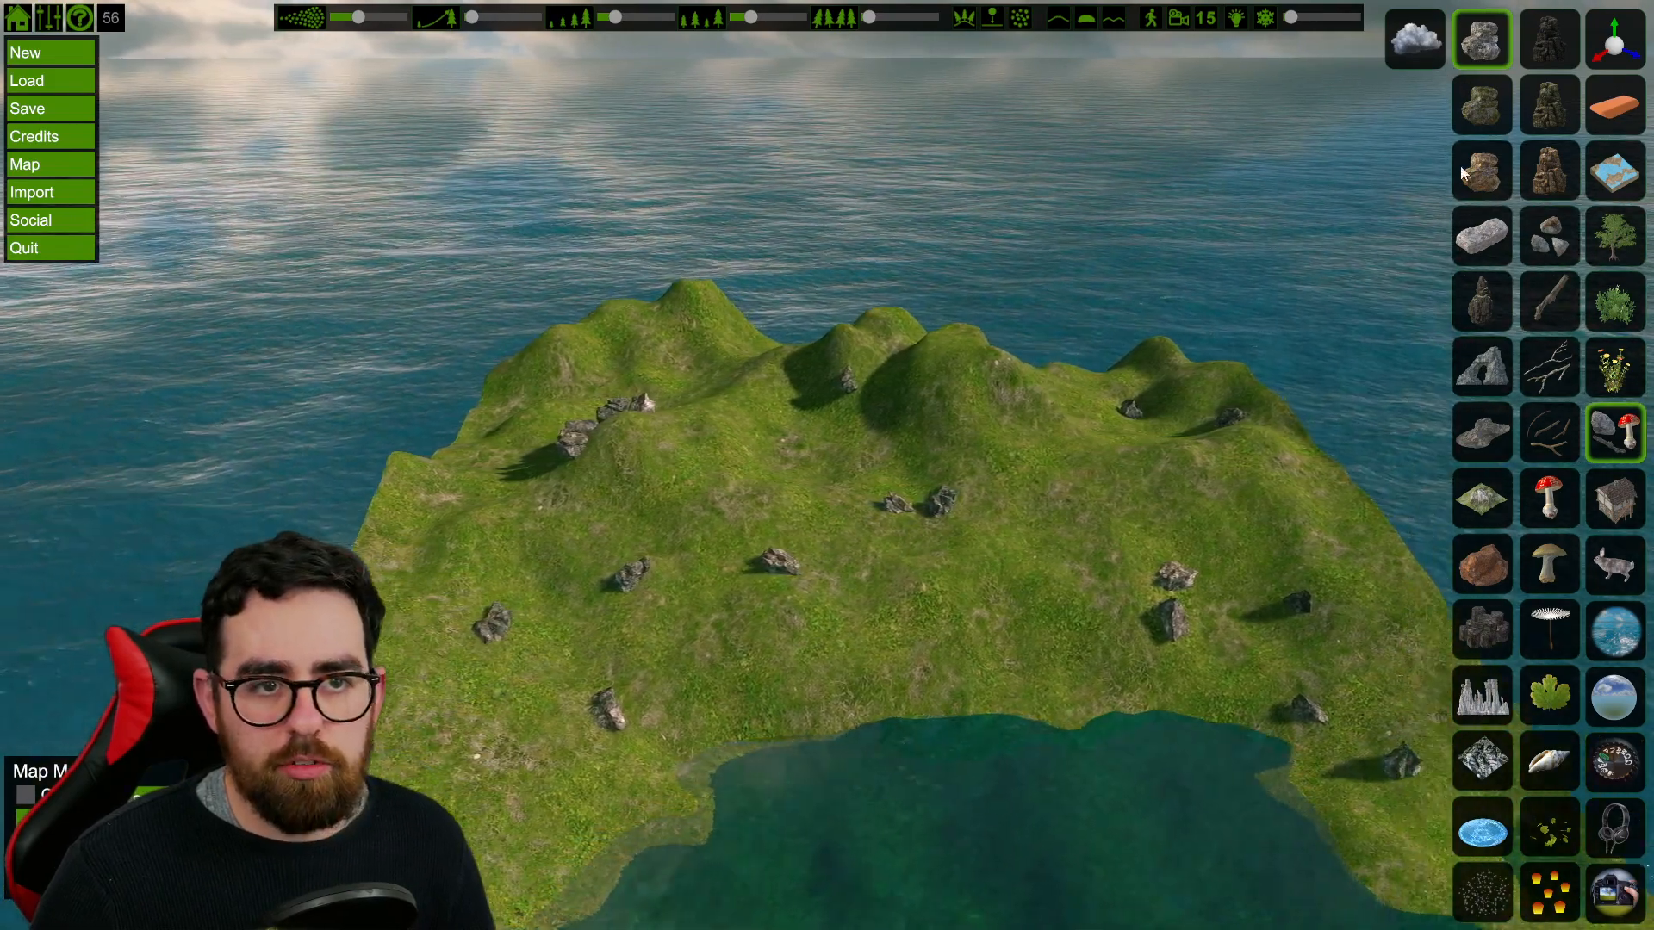
Step: Scatter long flat grey boulders among the existing rocks on the hills and beside the lakeshore
click(1481, 234)
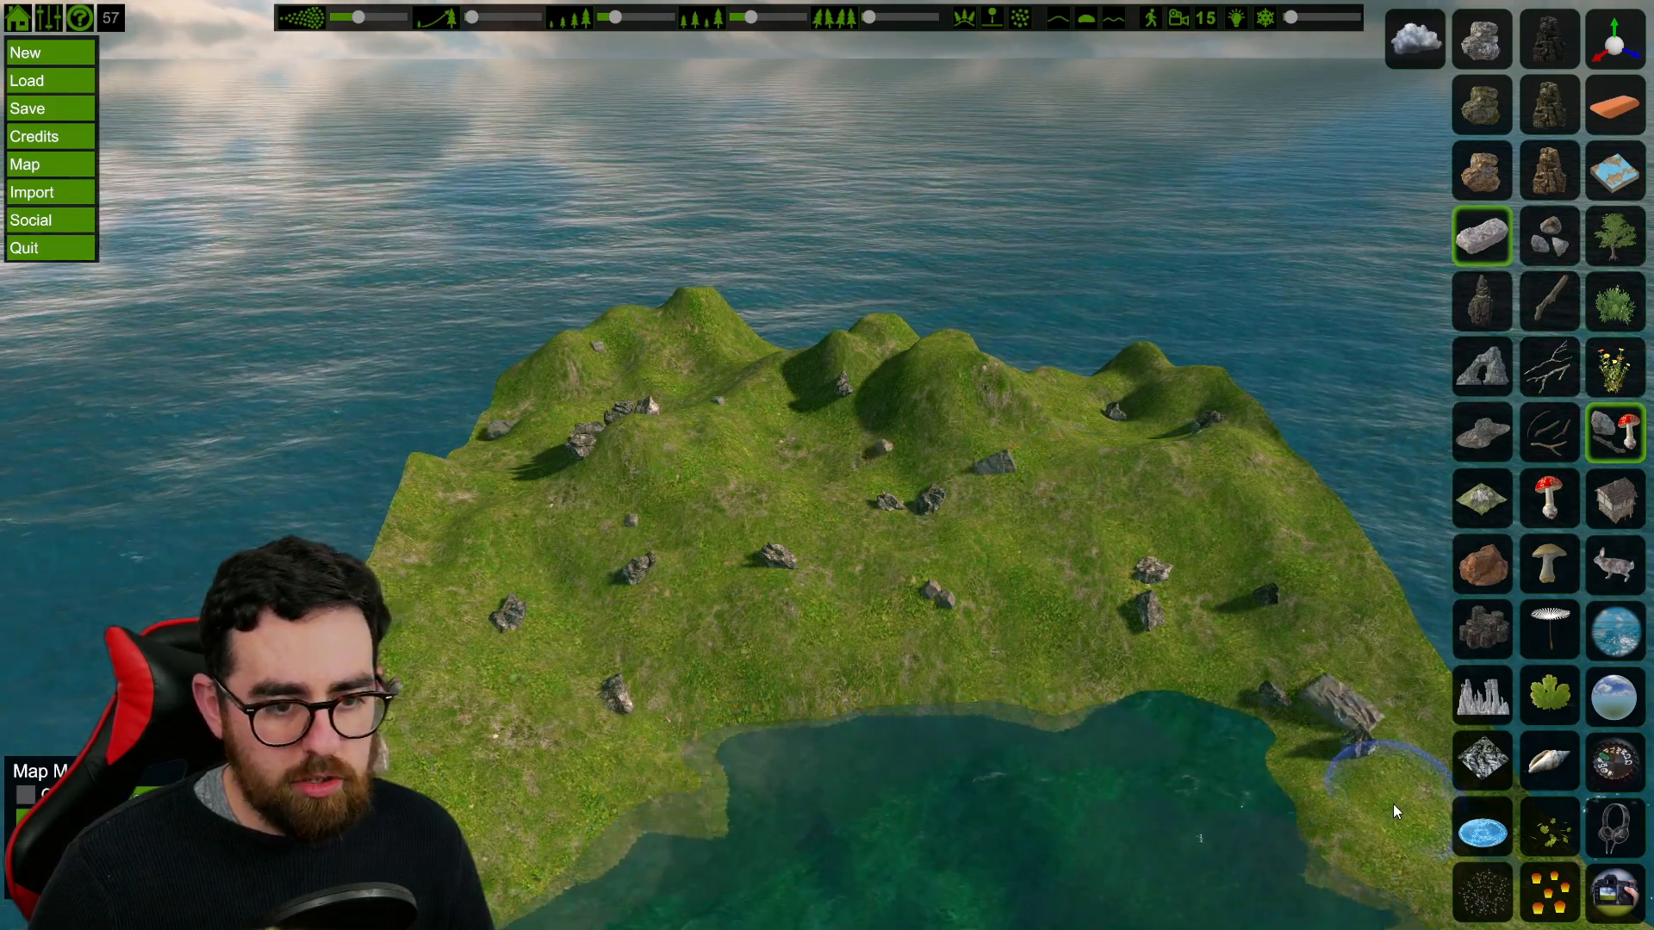
key(s)
key(d)
key(w)
key(a)
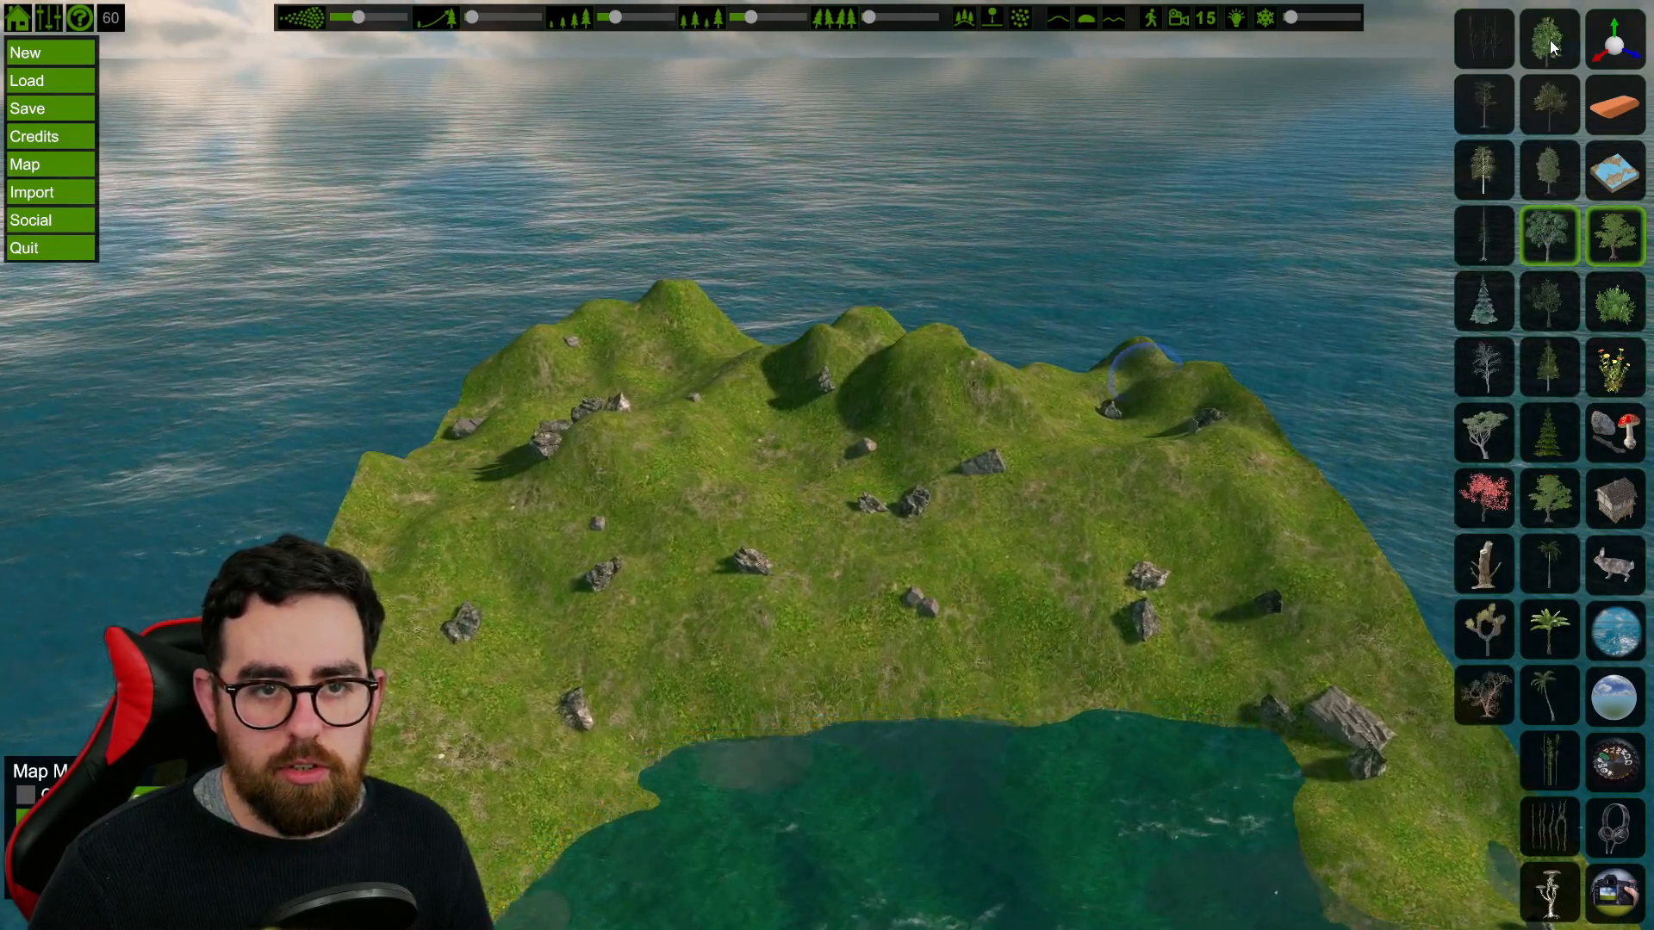
Step: Reduce the brush density a little and paint dark-green broadleaf trees over the hills surrounding the lake
key(a)
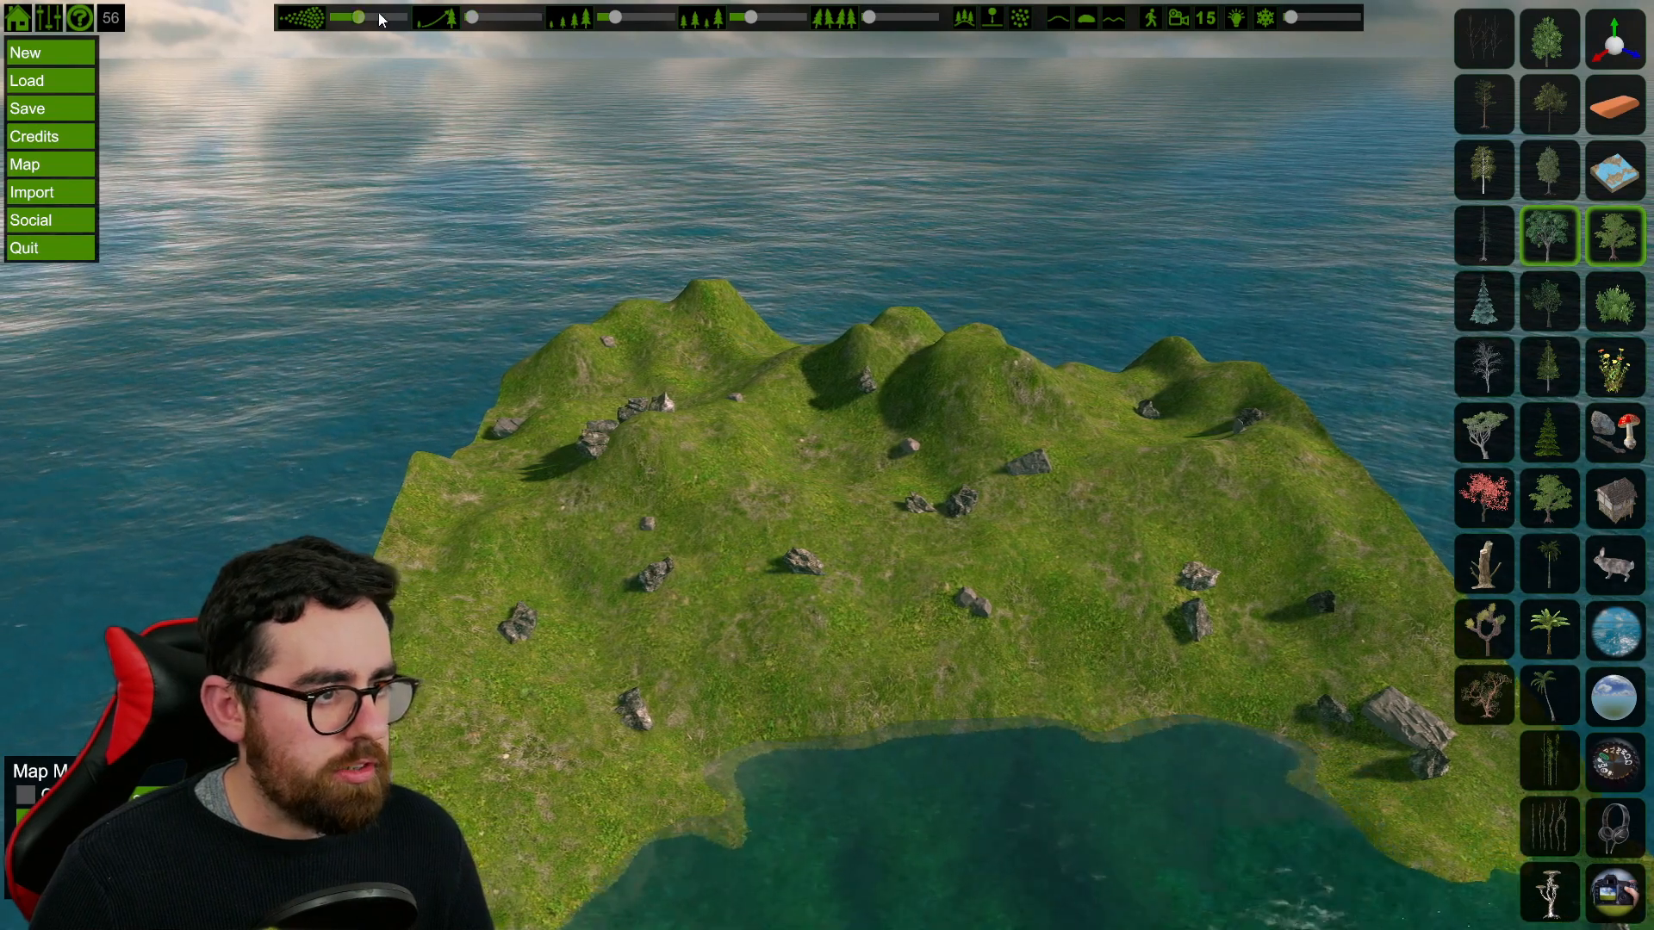
drag(360, 18, 351, 19)
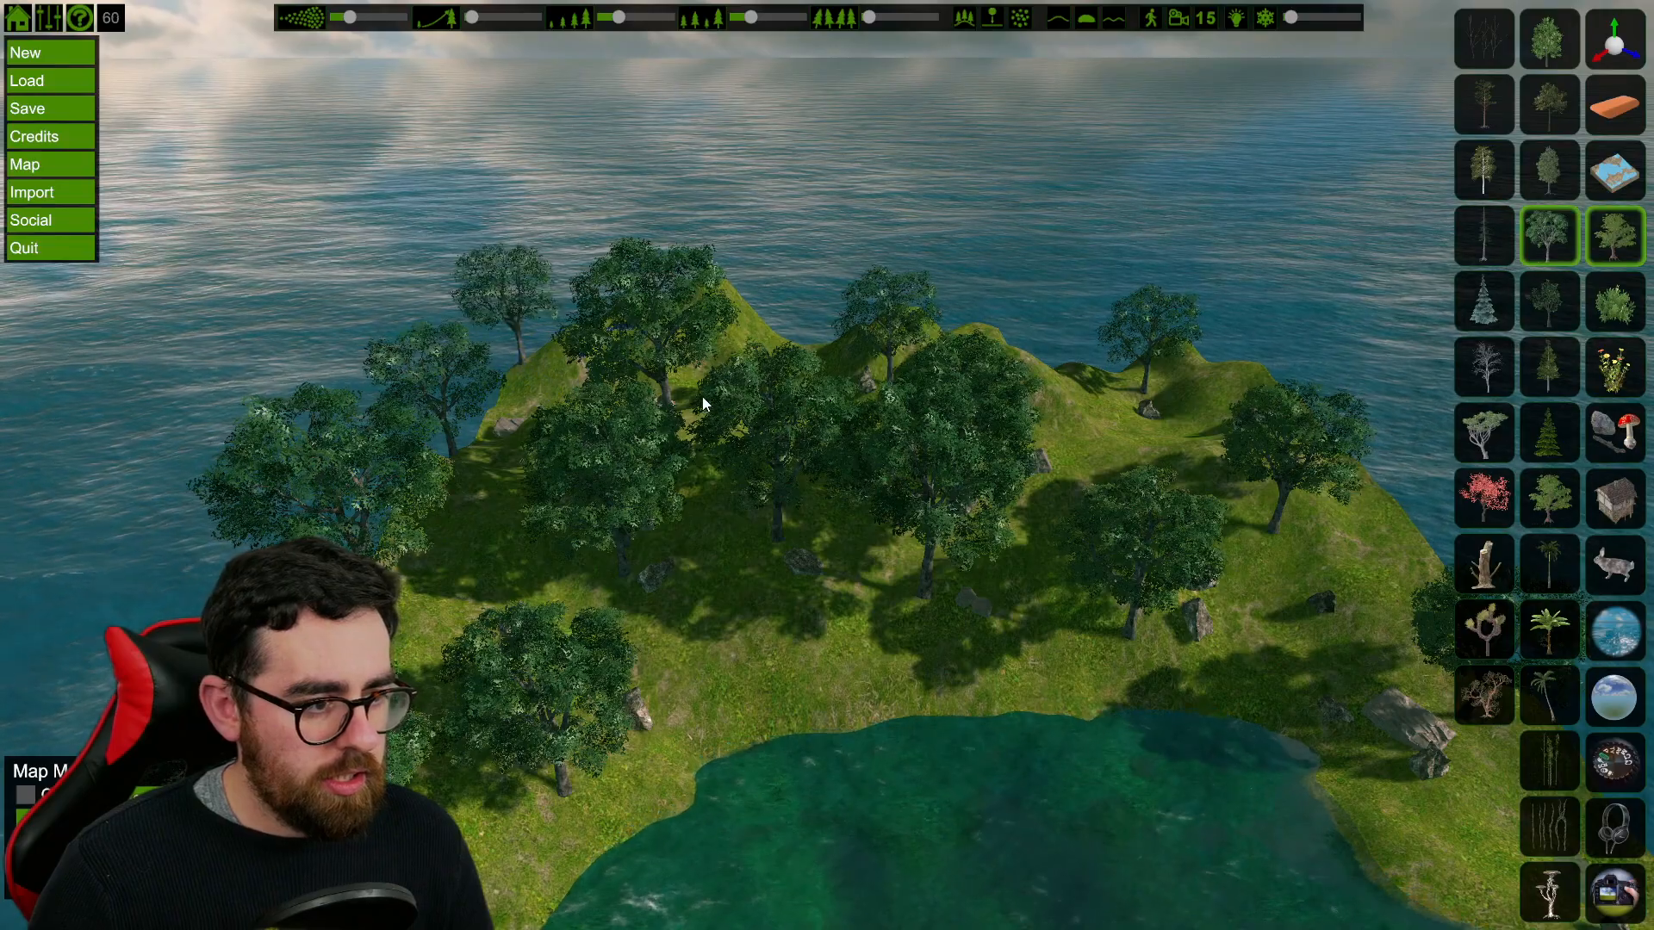
key(s)
right_drag(1037, 495, 1084, 508)
key(w)
key(a)
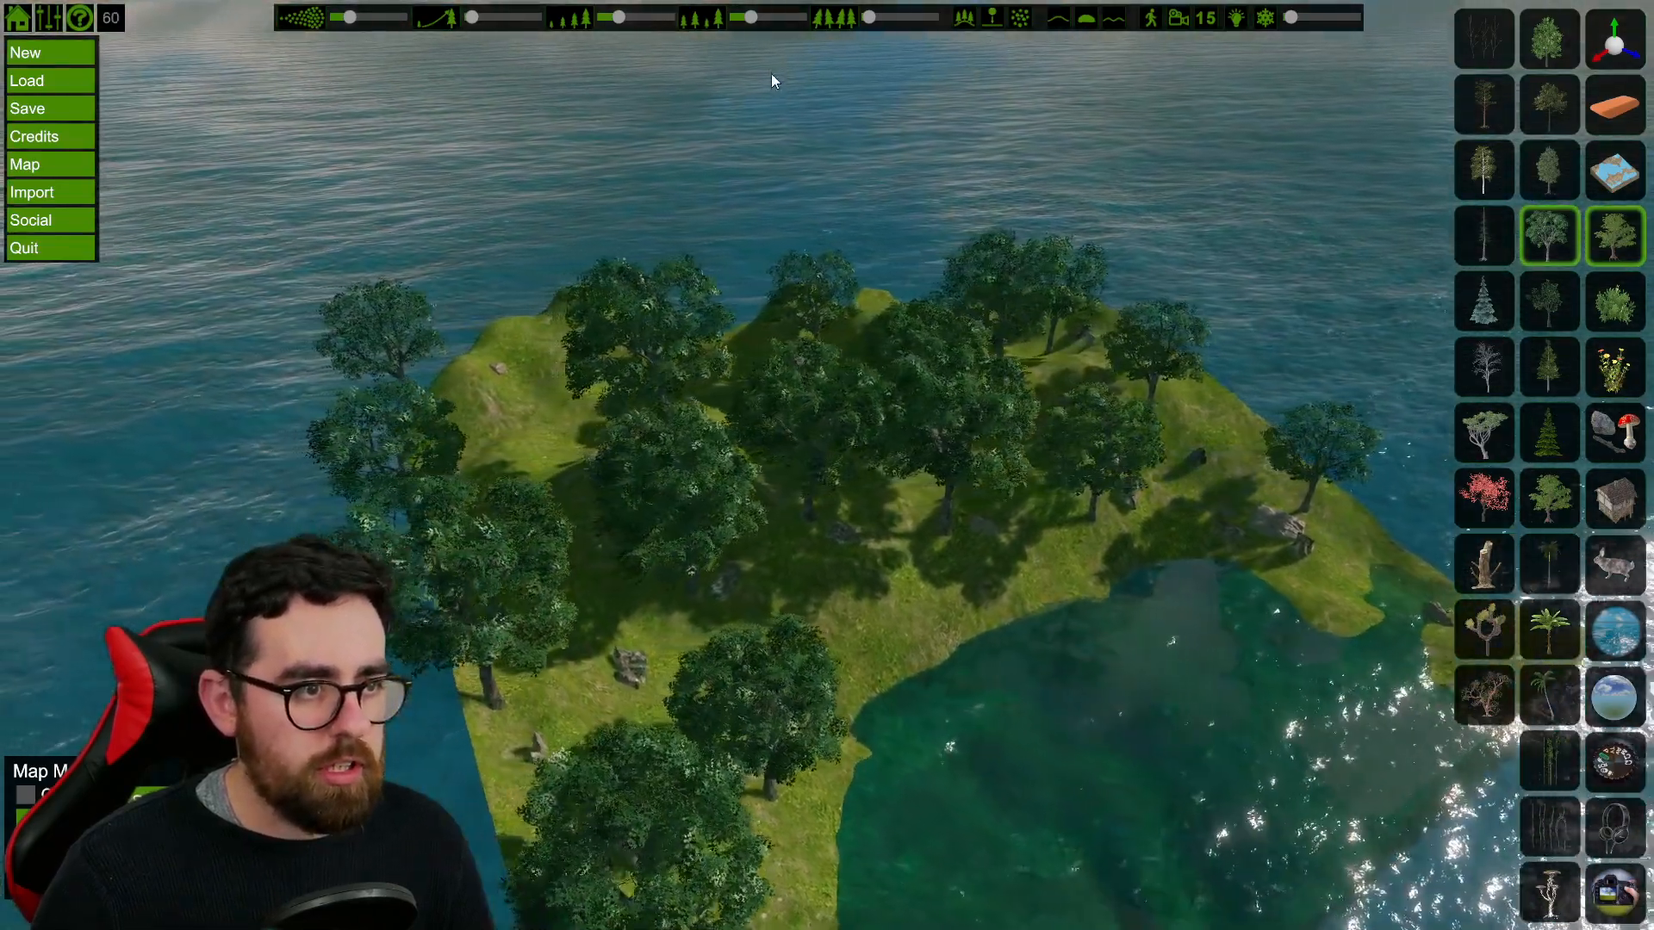
Step: Fill the island's remaining gaps and outer edges with more of the same broadleaf trees
key(w)
right_drag(858, 293, 960, 289)
key(a)
mouse_move(723, 222)
right_down()
mouse_move(701, 203)
mouse_move(715, 267)
mouse_move(711, 237)
mouse_move(626, 323)
mouse_move(629, 207)
mouse_move(634, 307)
mouse_move(555, 349)
mouse_move(575, 332)
mouse_move(523, 329)
right_up()
key(a)
key(a)
click(420, 443)
key(a)
key(d)
key(s)
key(d)
key(w)
key(d)
right_drag(758, 392, 699, 420)
key(d)
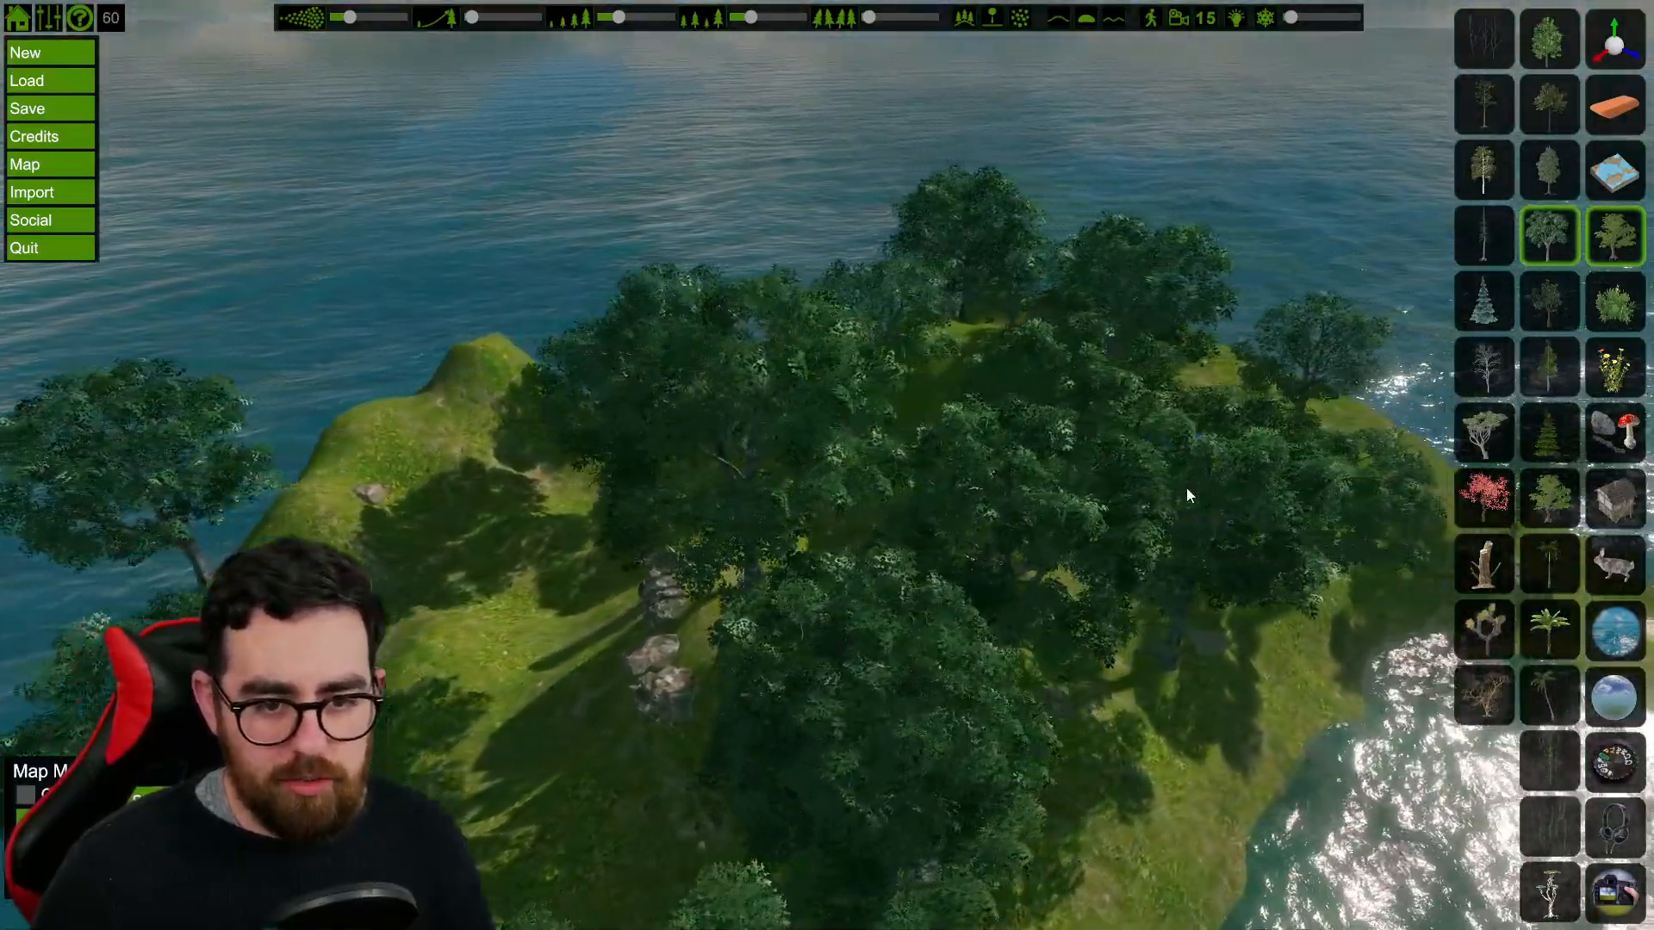
key(a)
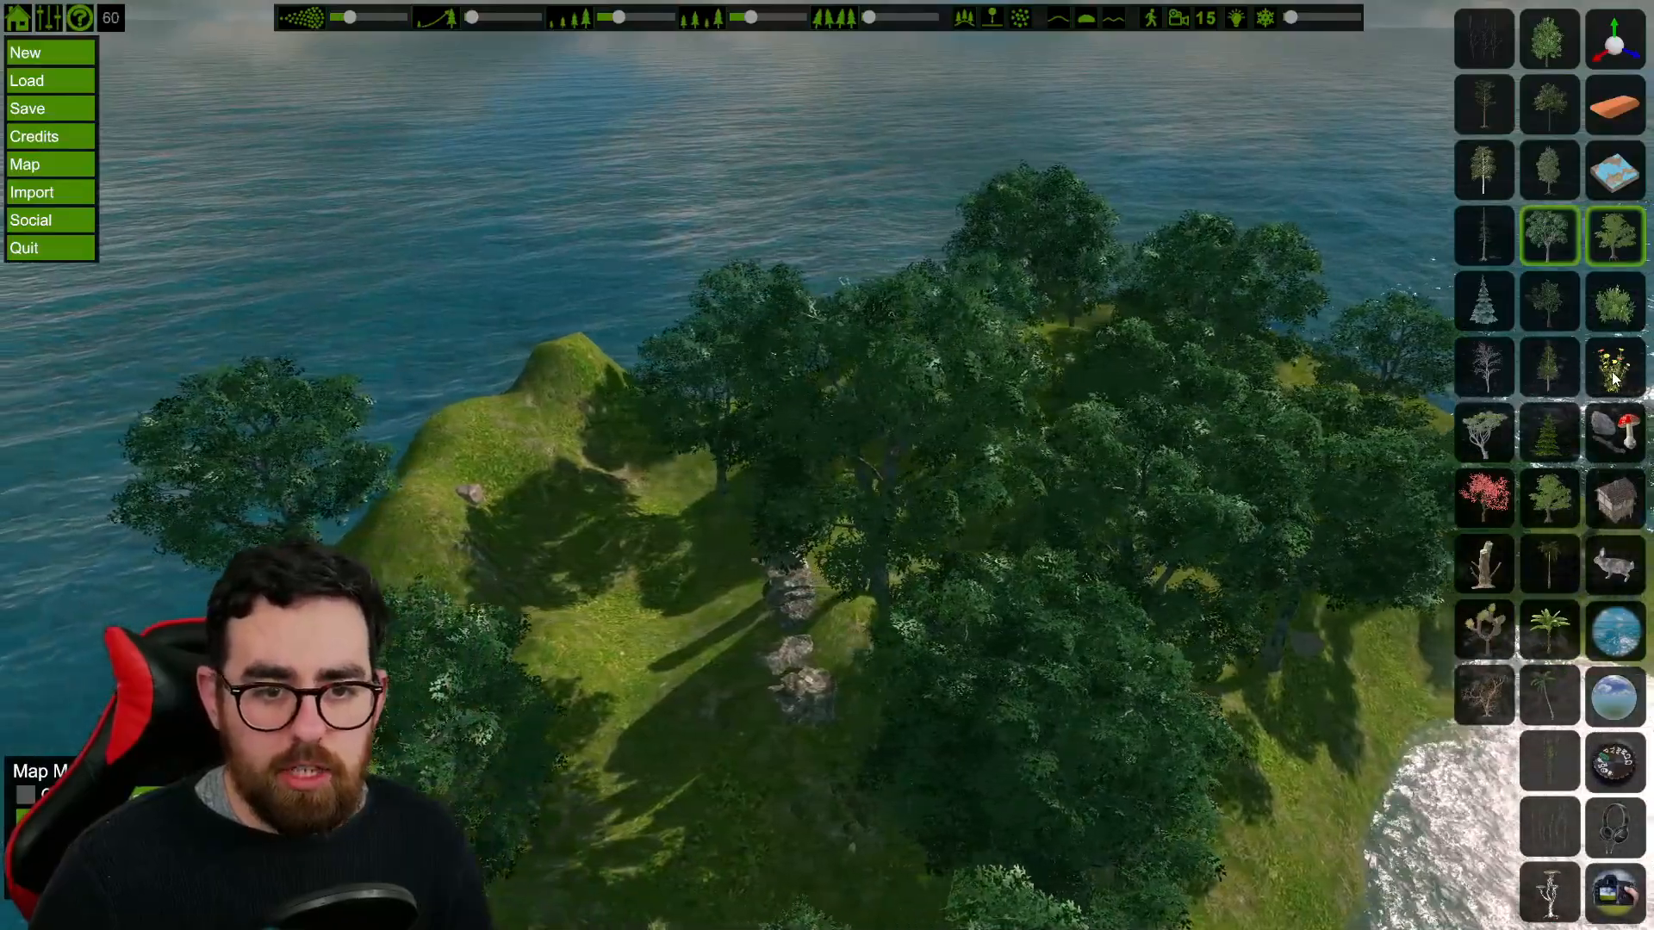
Step: Choose a leafy green bush, raise the brush density slightly and plant bushes between the trees around the central rock group
click(1613, 378)
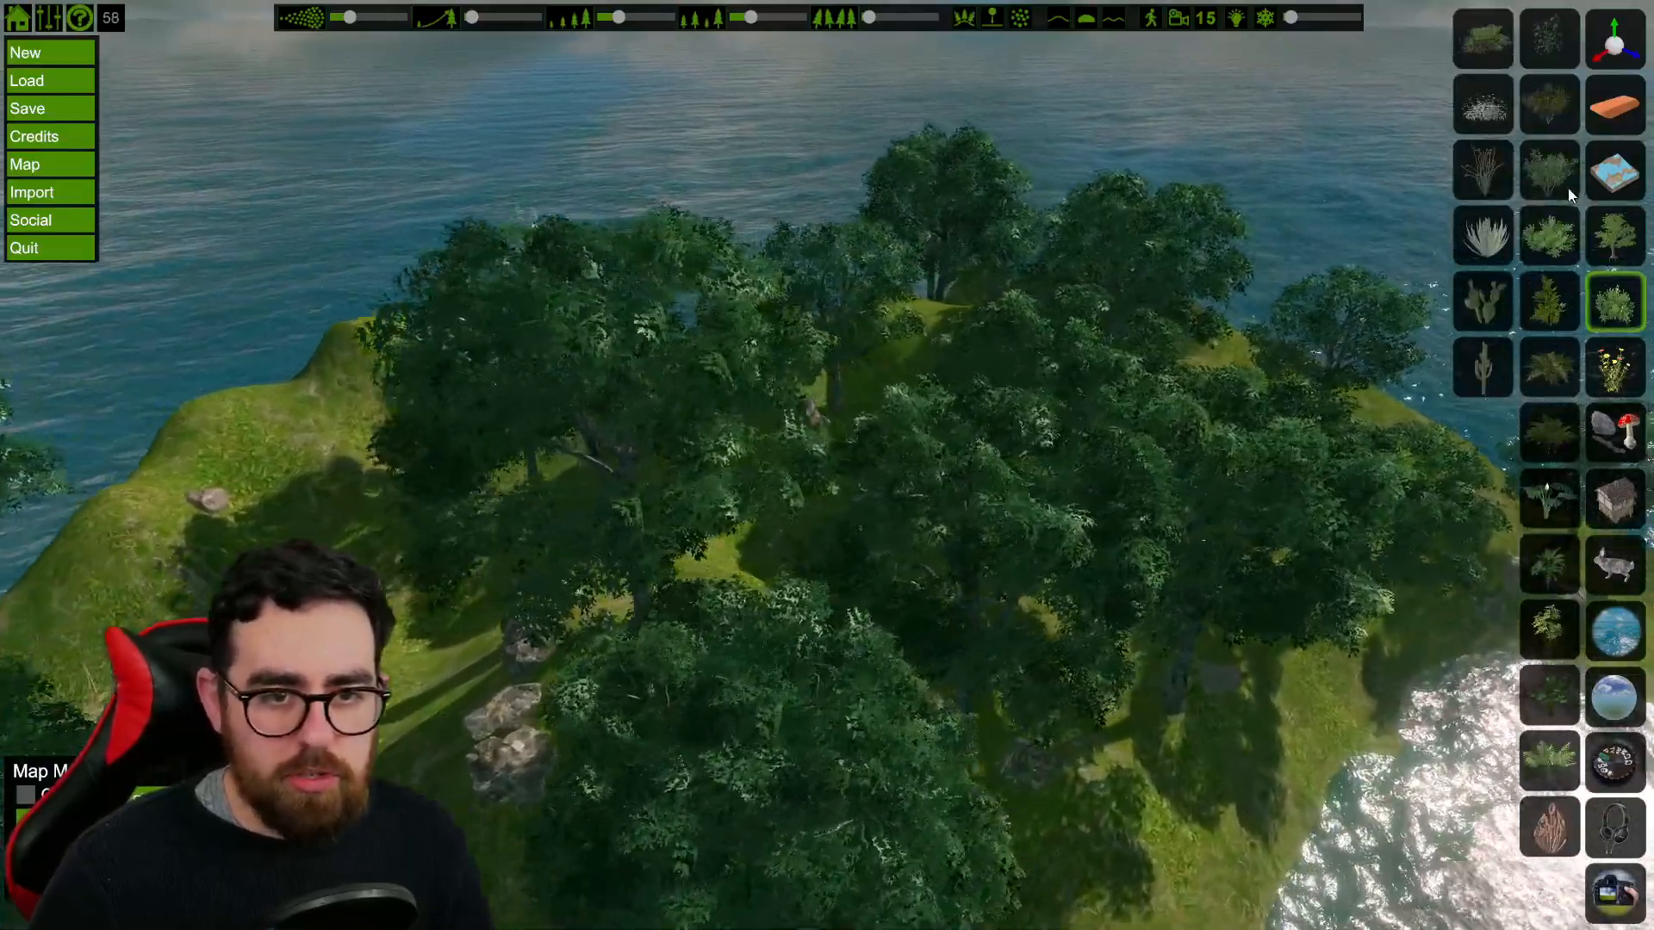
key(d)
click(1560, 186)
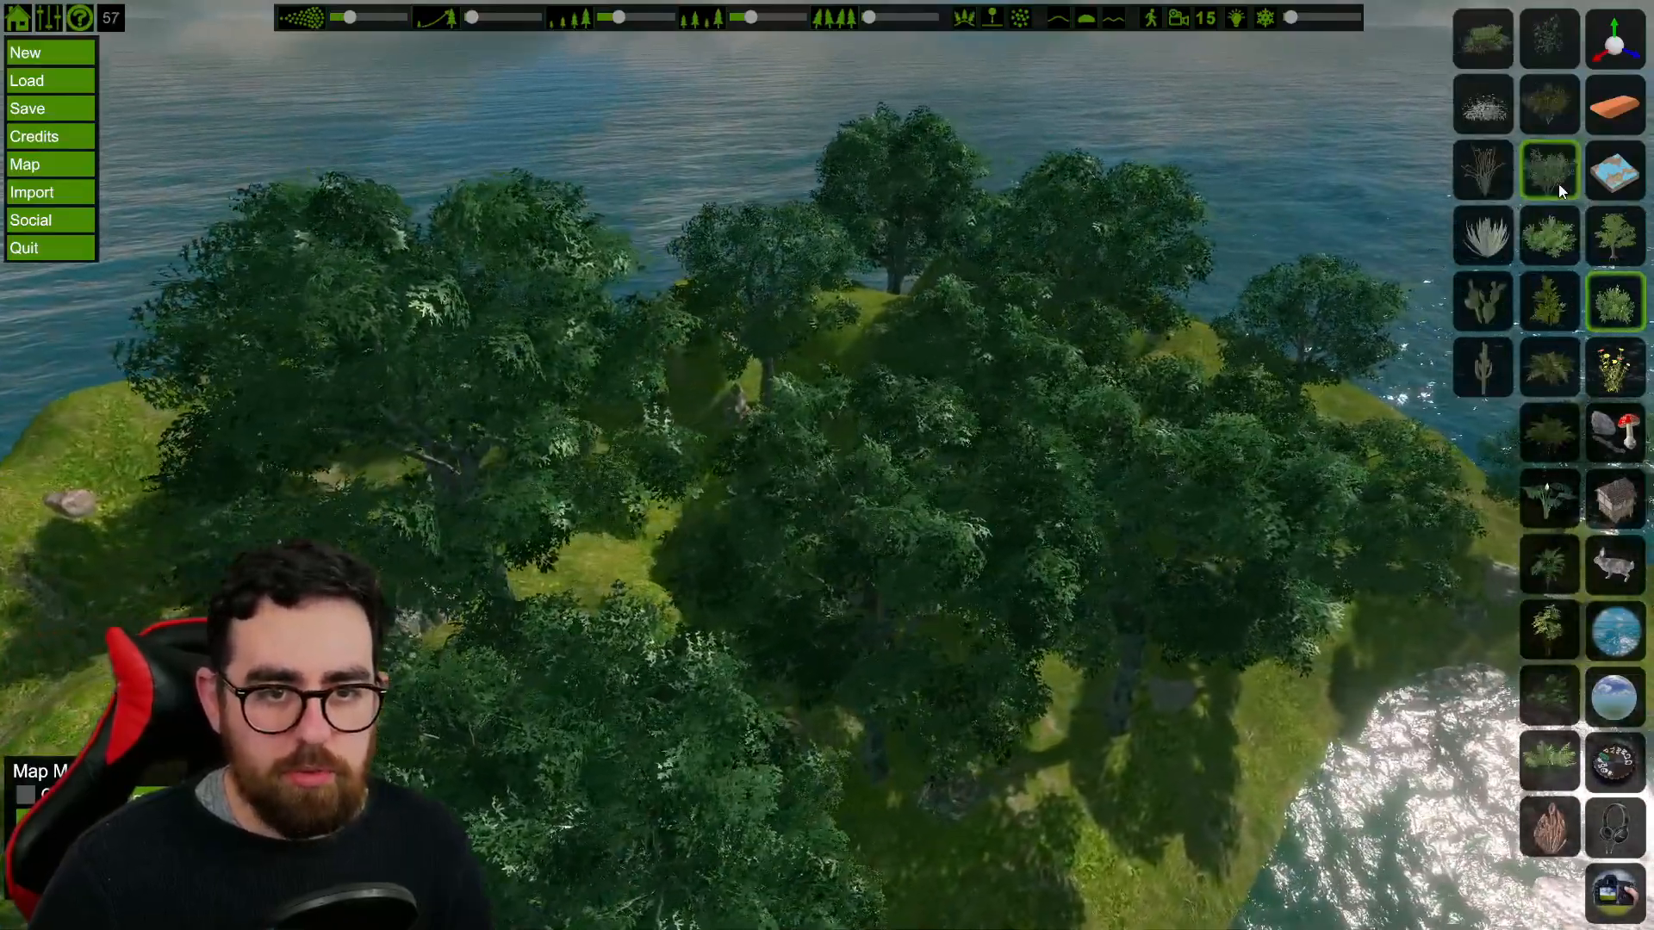
key(a)
mouse_move(799, 540)
right_down()
mouse_move(816, 590)
mouse_move(858, 483)
mouse_move(768, 379)
right_up()
key(s)
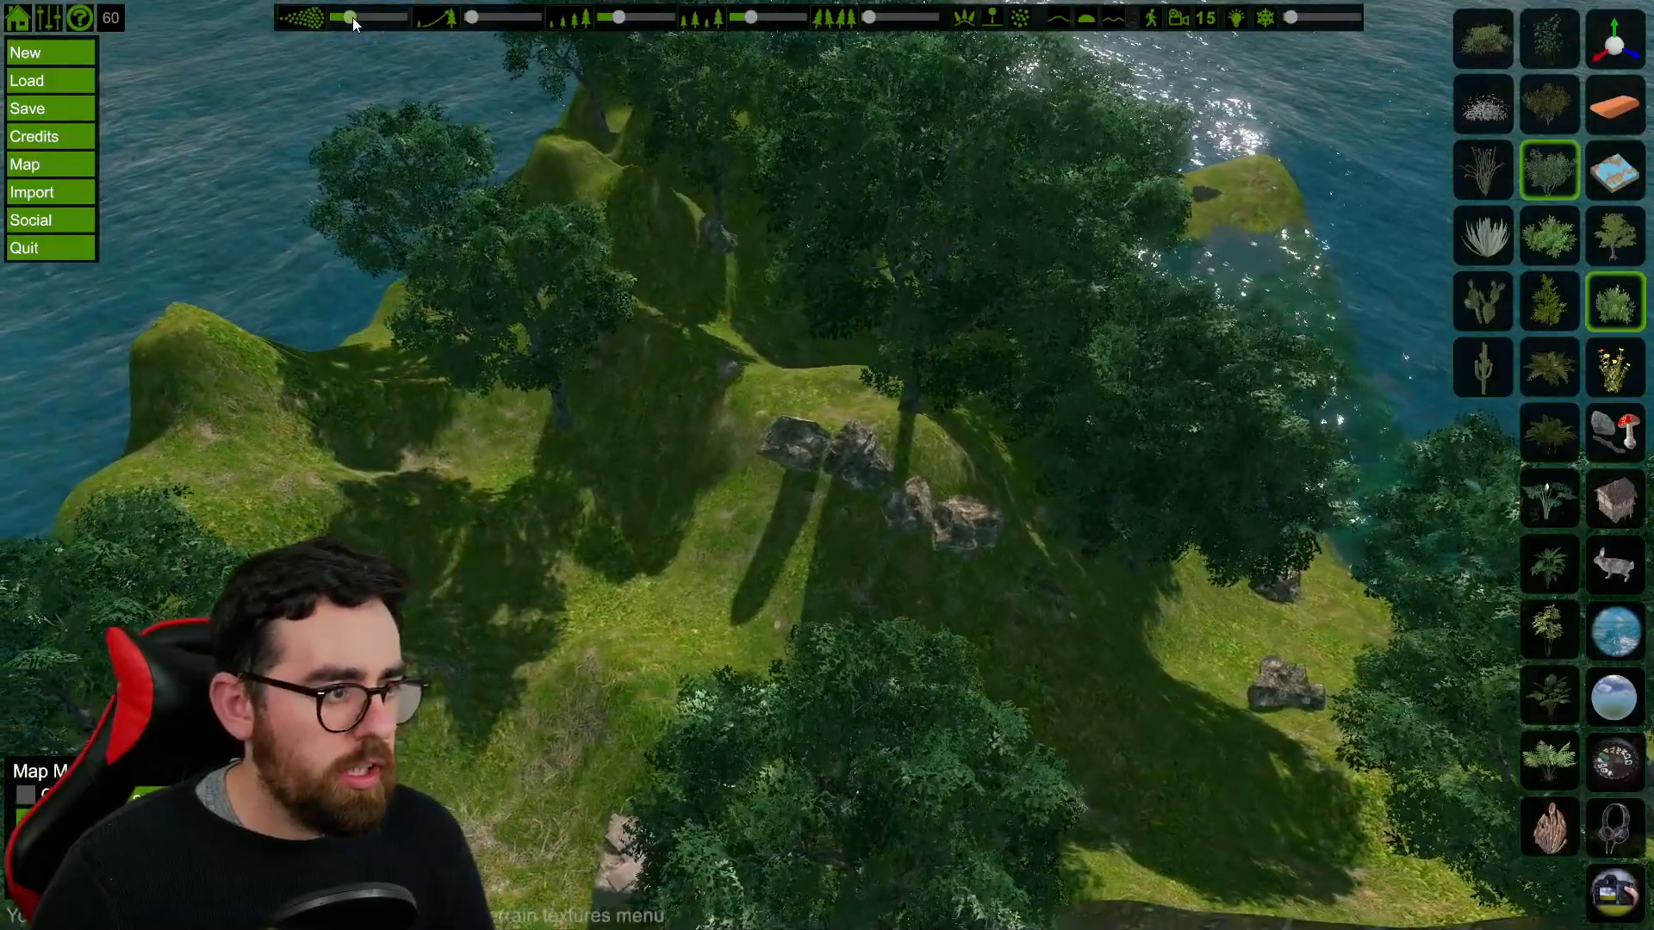
drag(353, 17, 360, 17)
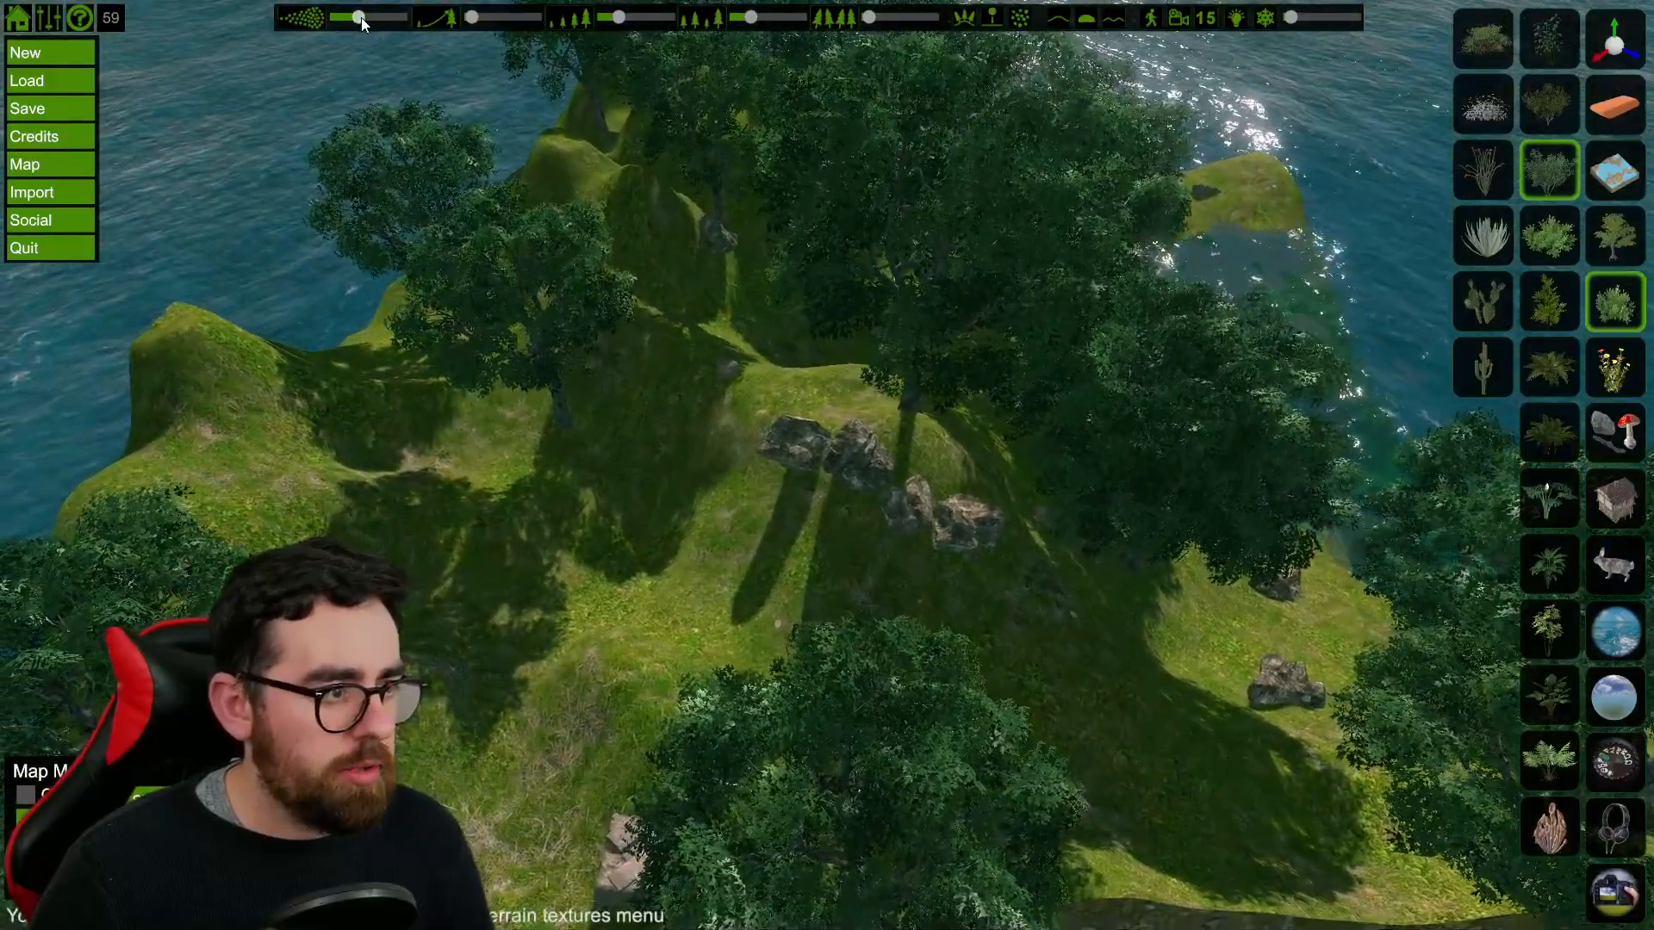
key(a)
mouse_move(788, 587)
mouse_down()
mouse_move(677, 497)
mouse_move(808, 360)
mouse_up()
key(w)
key(d)
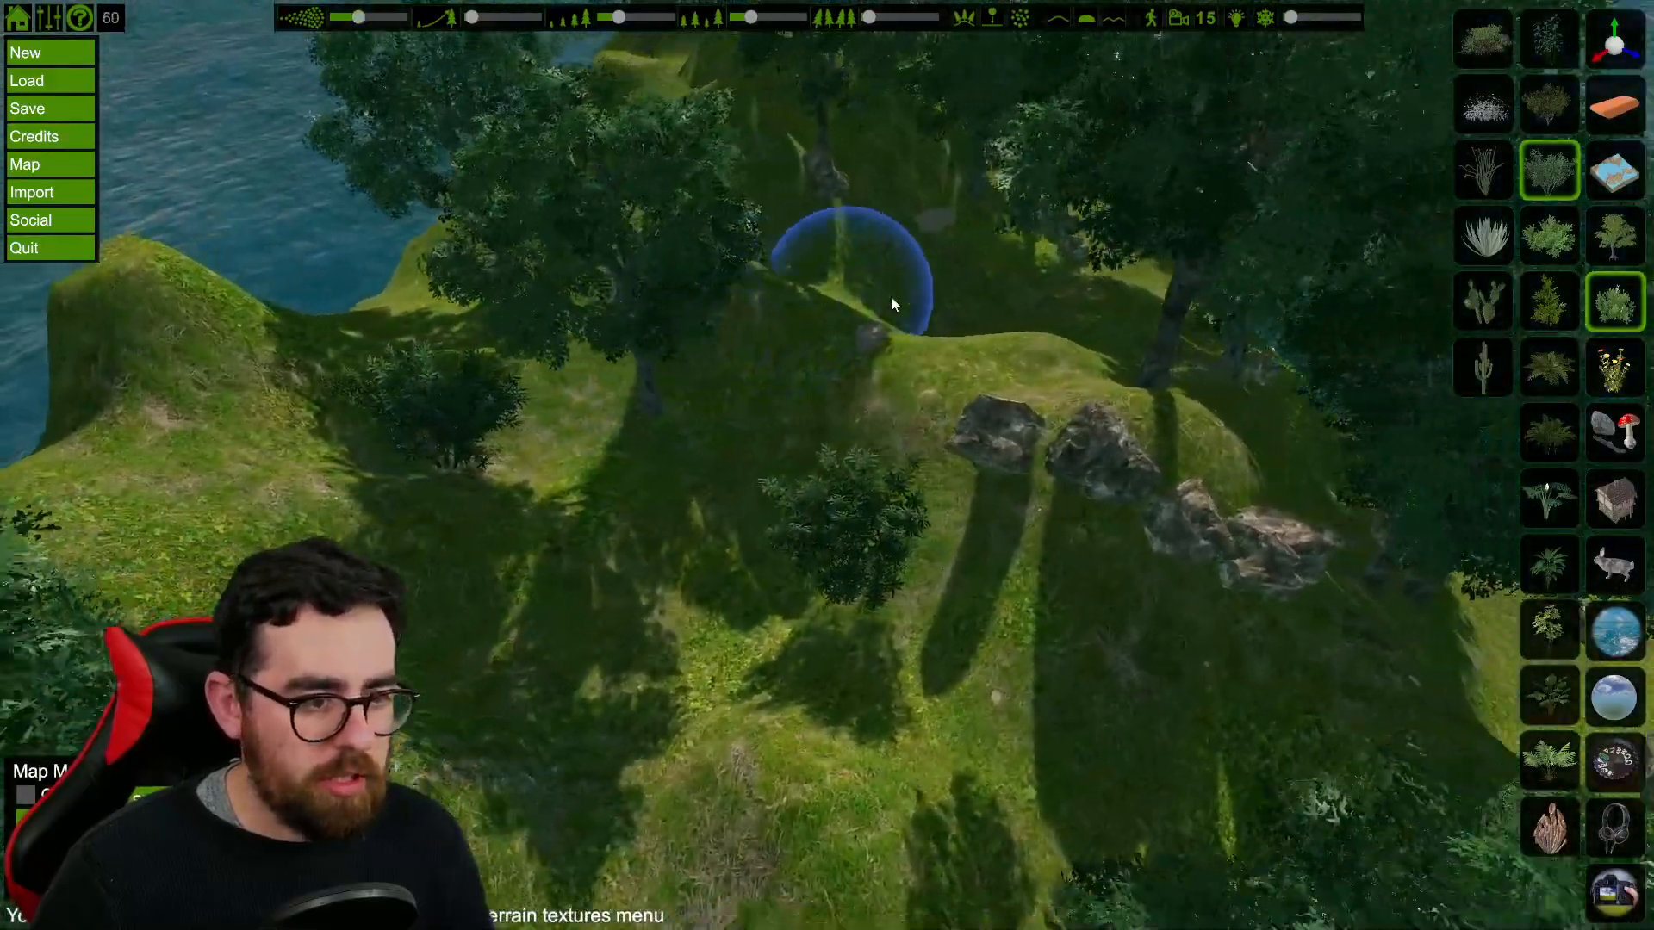
key(s)
key(a)
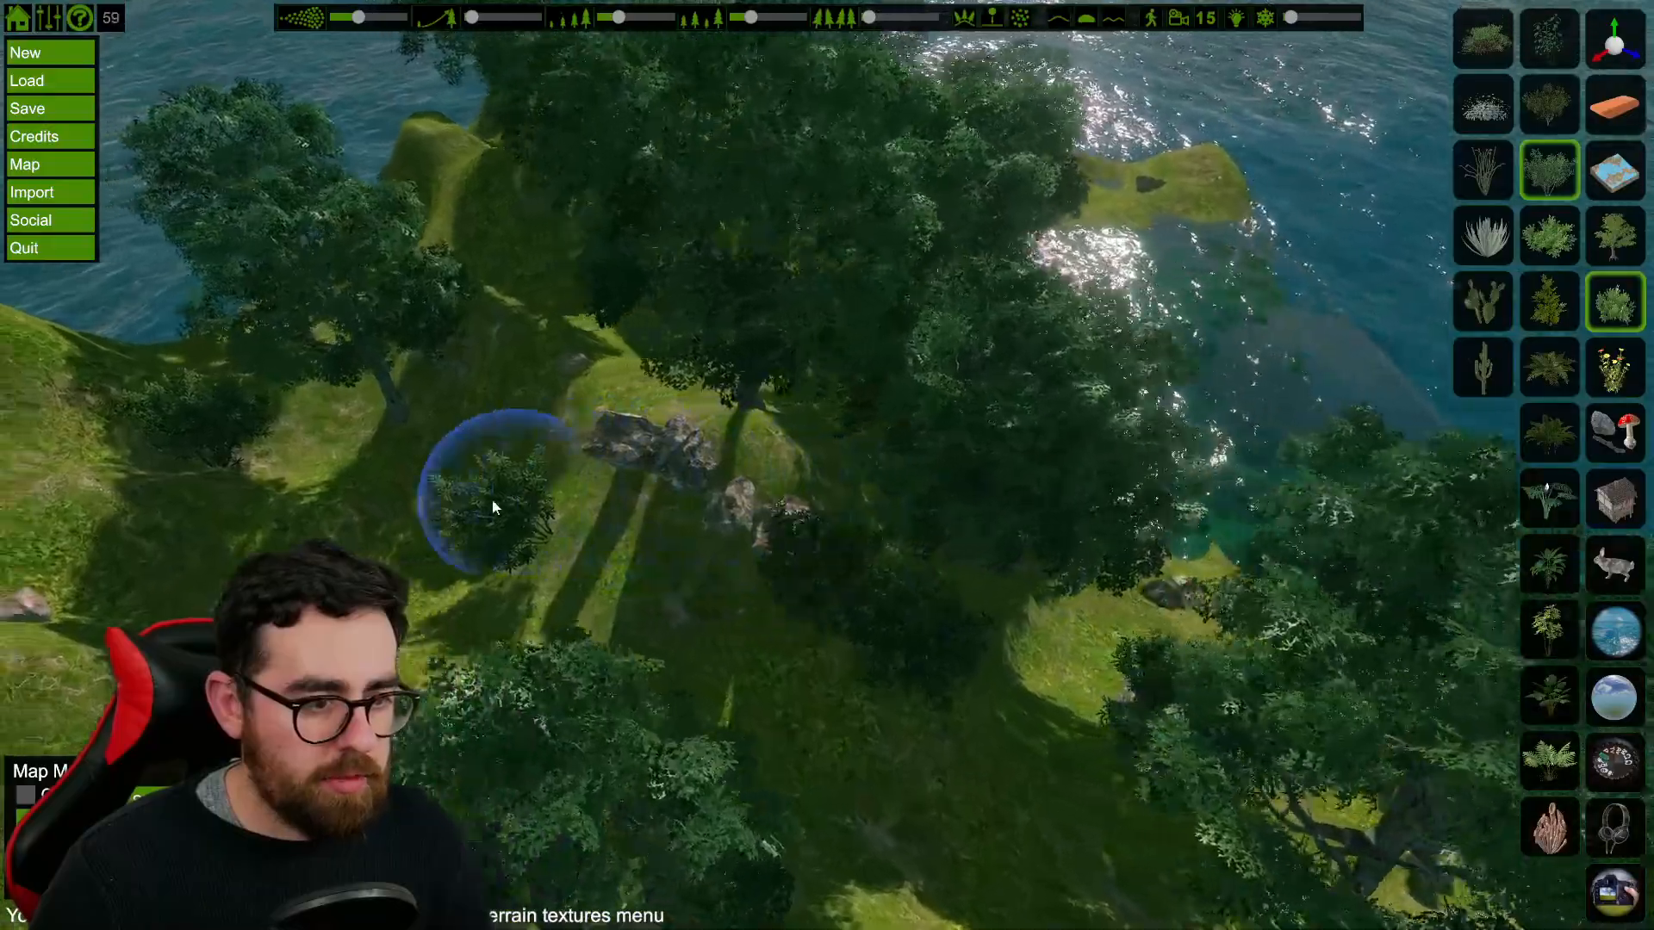
Step: Plant more green bushes on the open grassy slopes along the island's outer coast
key(w)
mouse_move(660, 267)
right_down()
mouse_move(775, 211)
mouse_move(738, 216)
mouse_move(705, 265)
right_up()
key(s)
key(a)
key(a)
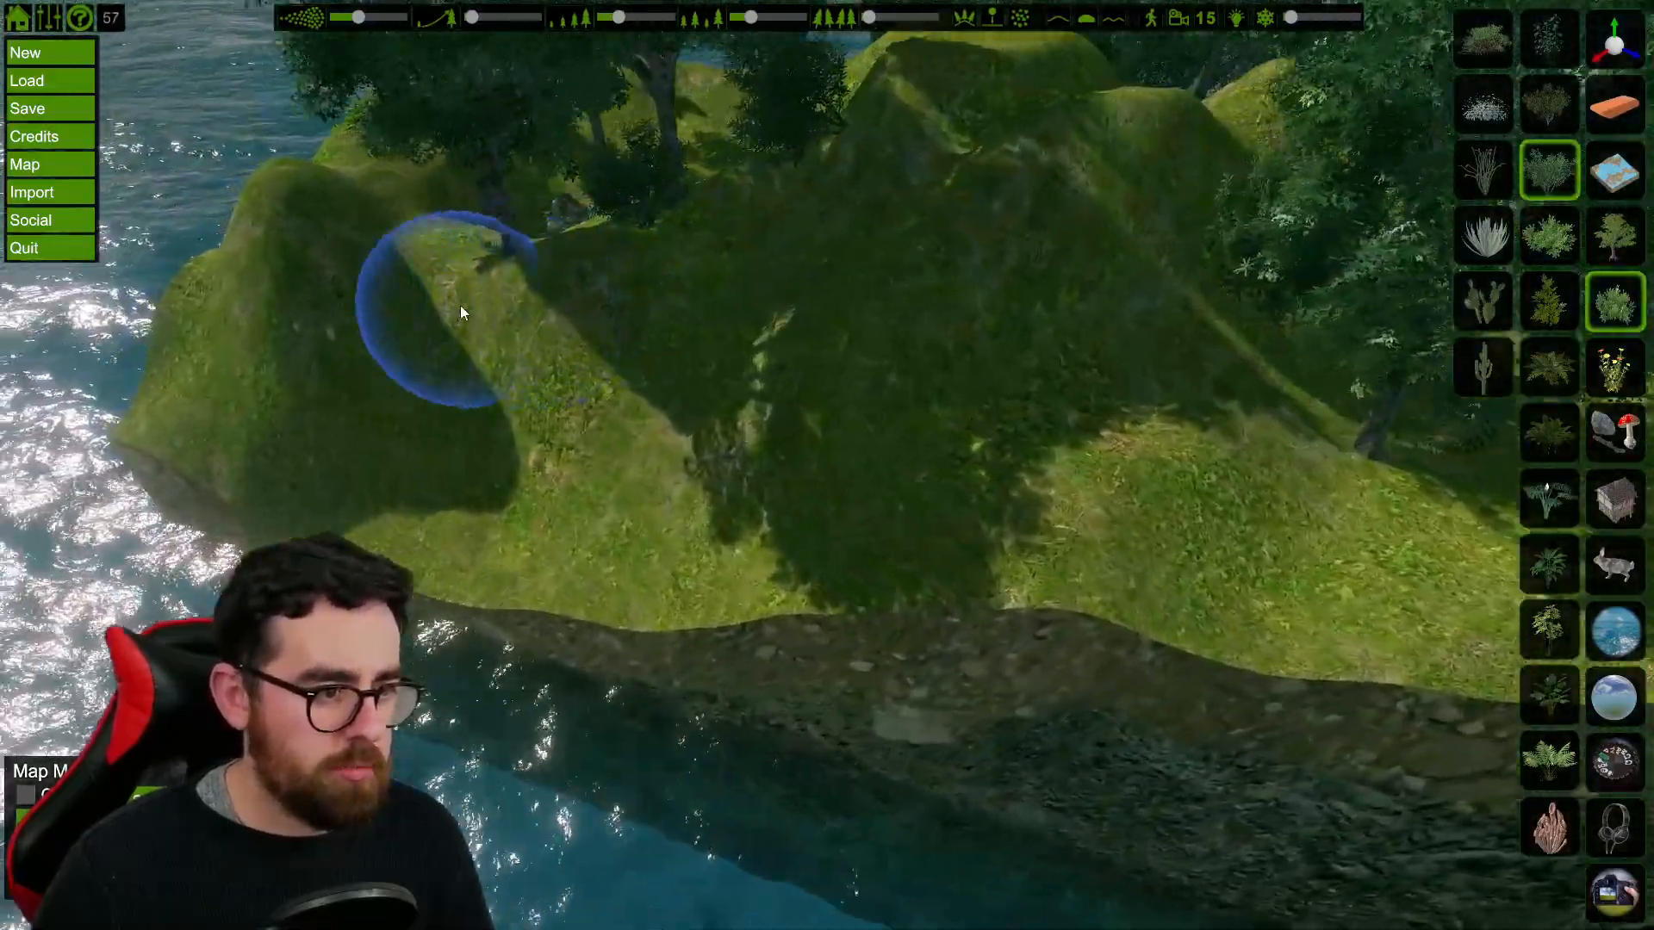
click(616, 252)
key(w)
mouse_move(616, 251)
right_down()
mouse_move(747, 290)
mouse_move(739, 236)
mouse_move(727, 403)
mouse_move(737, 297)
mouse_move(775, 337)
mouse_move(710, 355)
right_up()
key(s)
key(a)
Step: Add green bushes around the rocks and along the strip of land between the lake and the rocky coast
click(732, 491)
key(a)
click(776, 457)
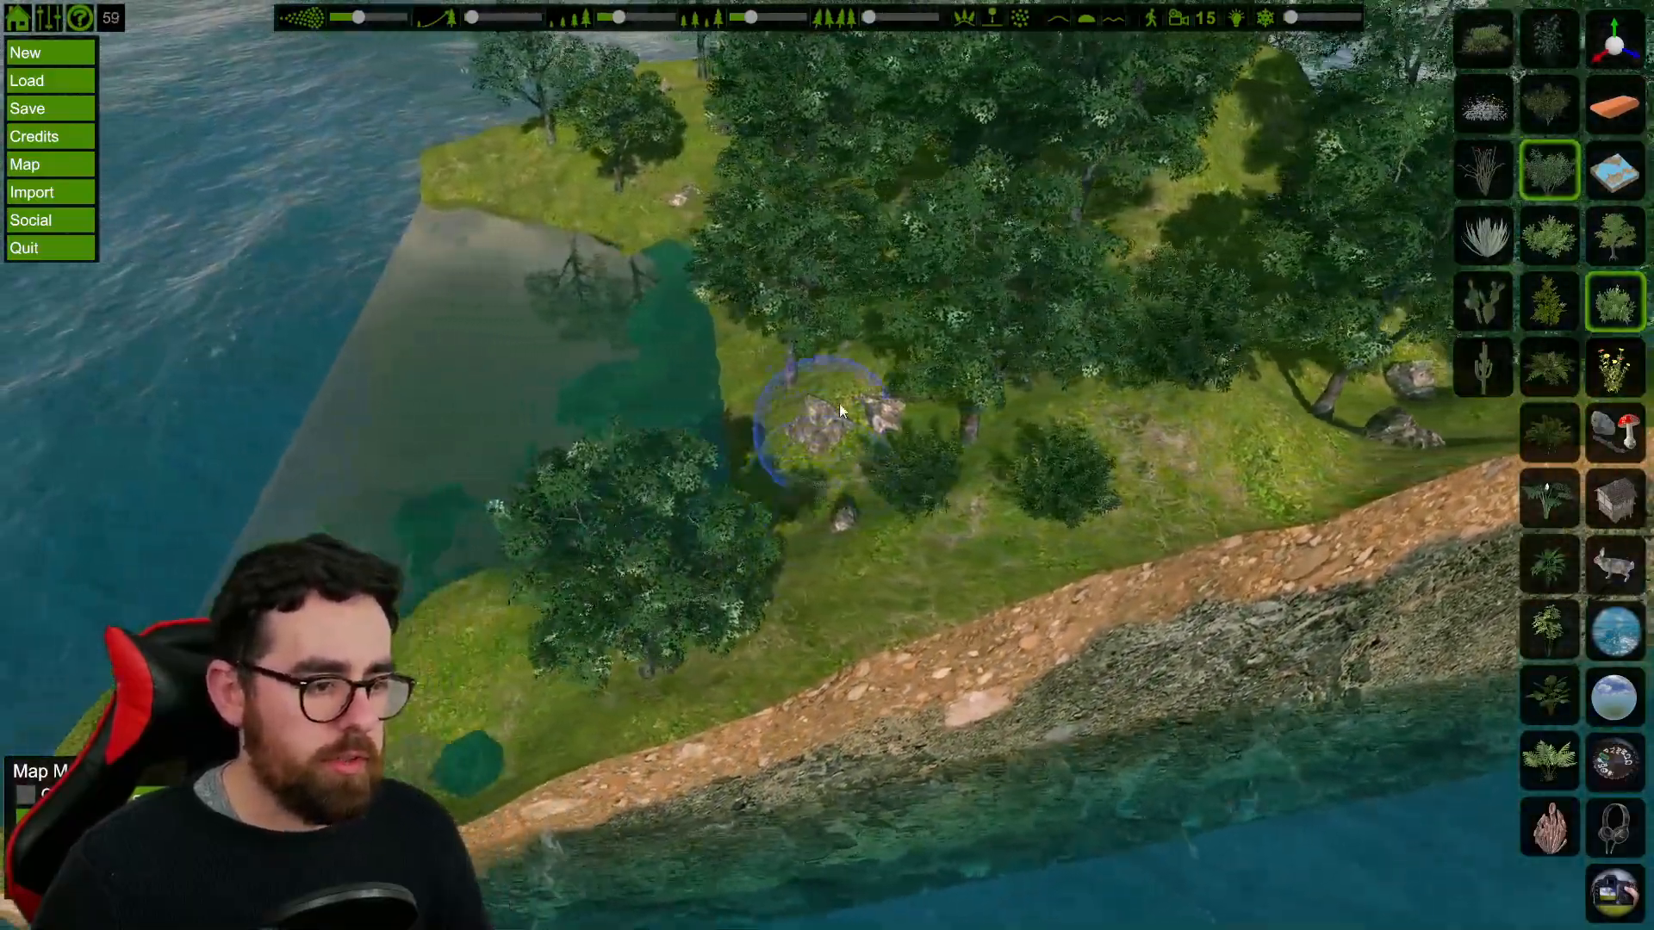
click(801, 392)
click(715, 620)
click(551, 689)
key(a)
click(1057, 672)
mouse_move(1056, 672)
right_down()
mouse_move(1013, 480)
mouse_move(1018, 467)
mouse_move(1043, 493)
mouse_move(1082, 480)
mouse_move(1100, 495)
mouse_move(1077, 494)
right_up()
key(s)
key(w)
key(a)
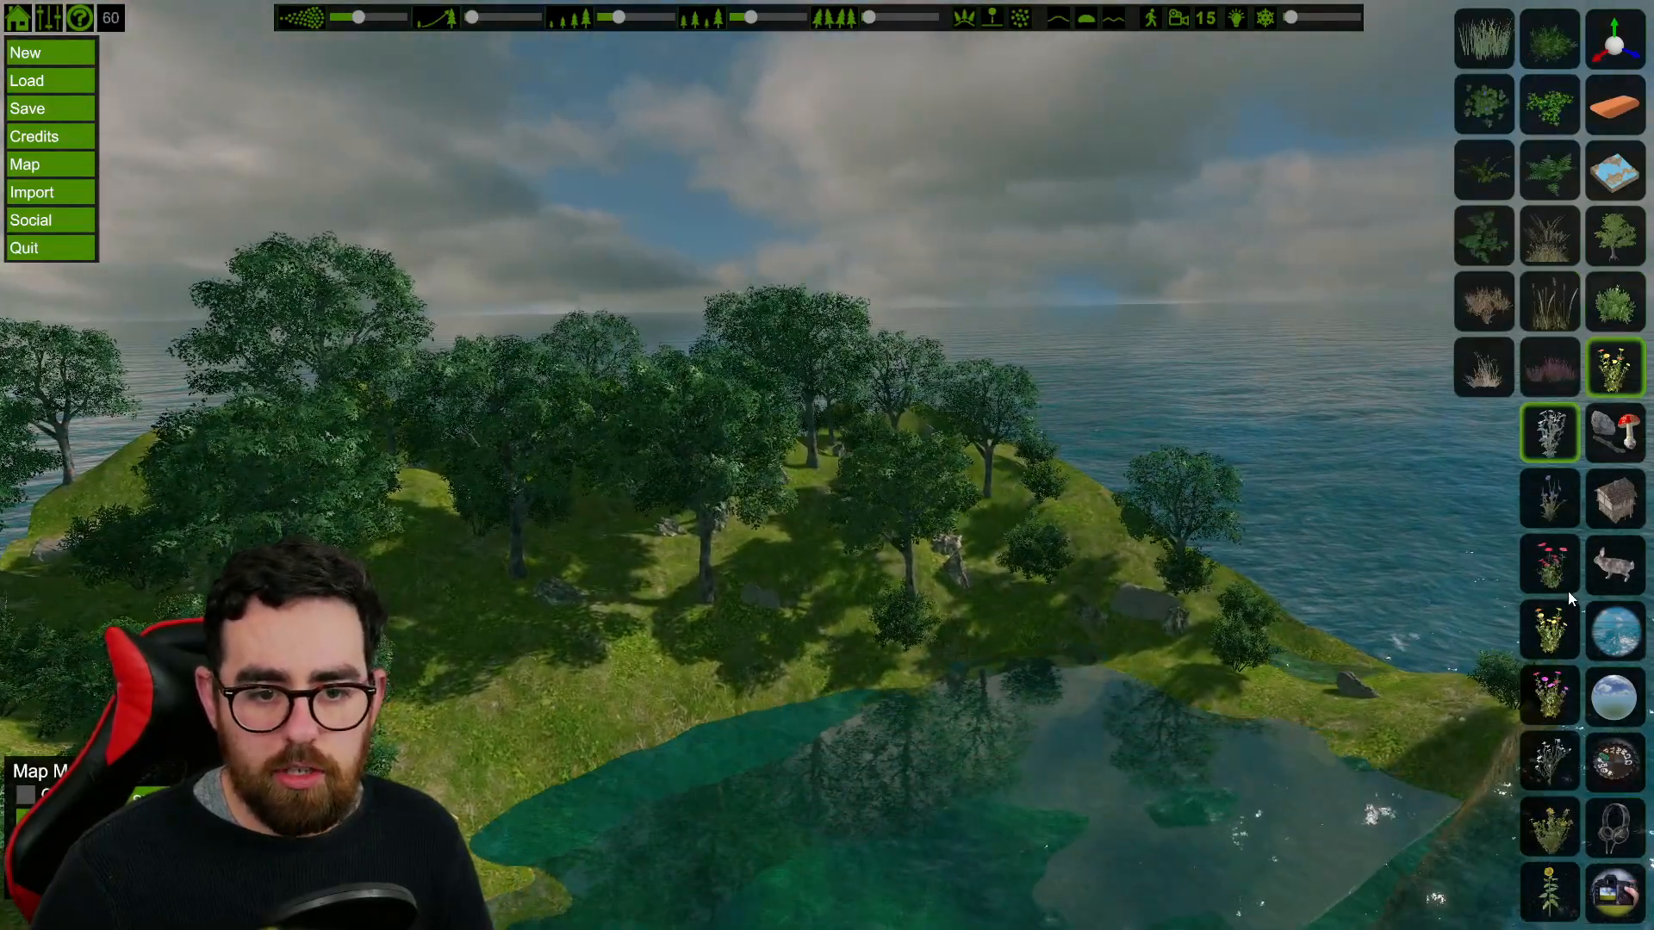
Step: Choose the red flowers, raise the brush density to about three quarters and scatter them on the meadow near the lake
click(1566, 589)
key(w)
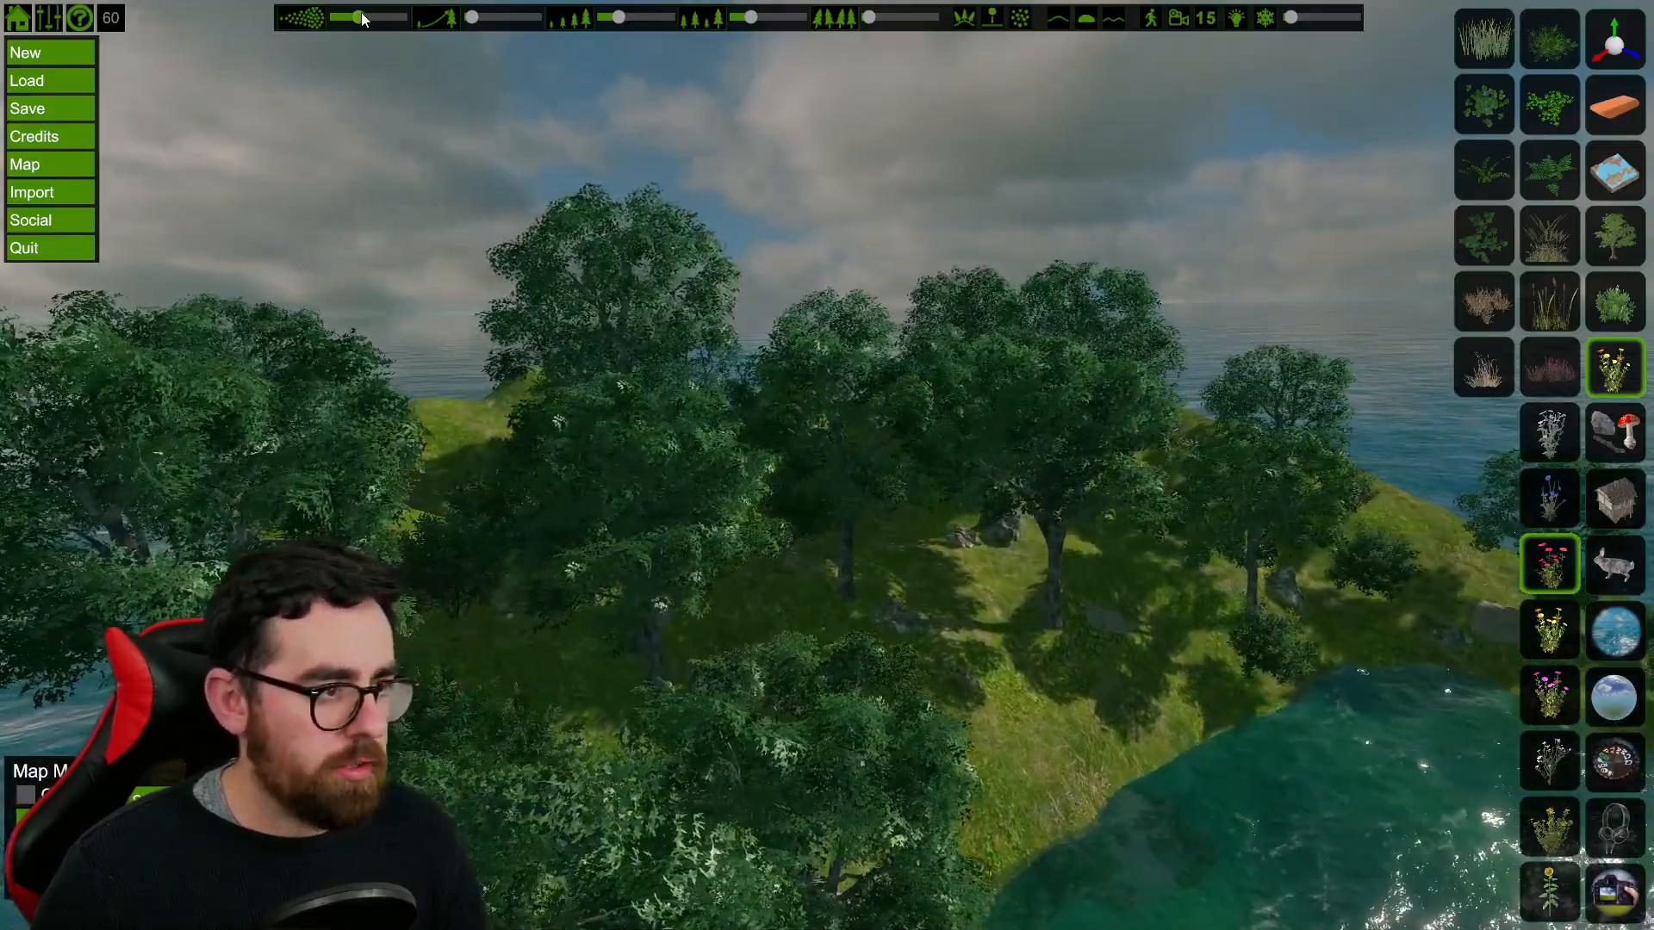
drag(360, 17, 386, 17)
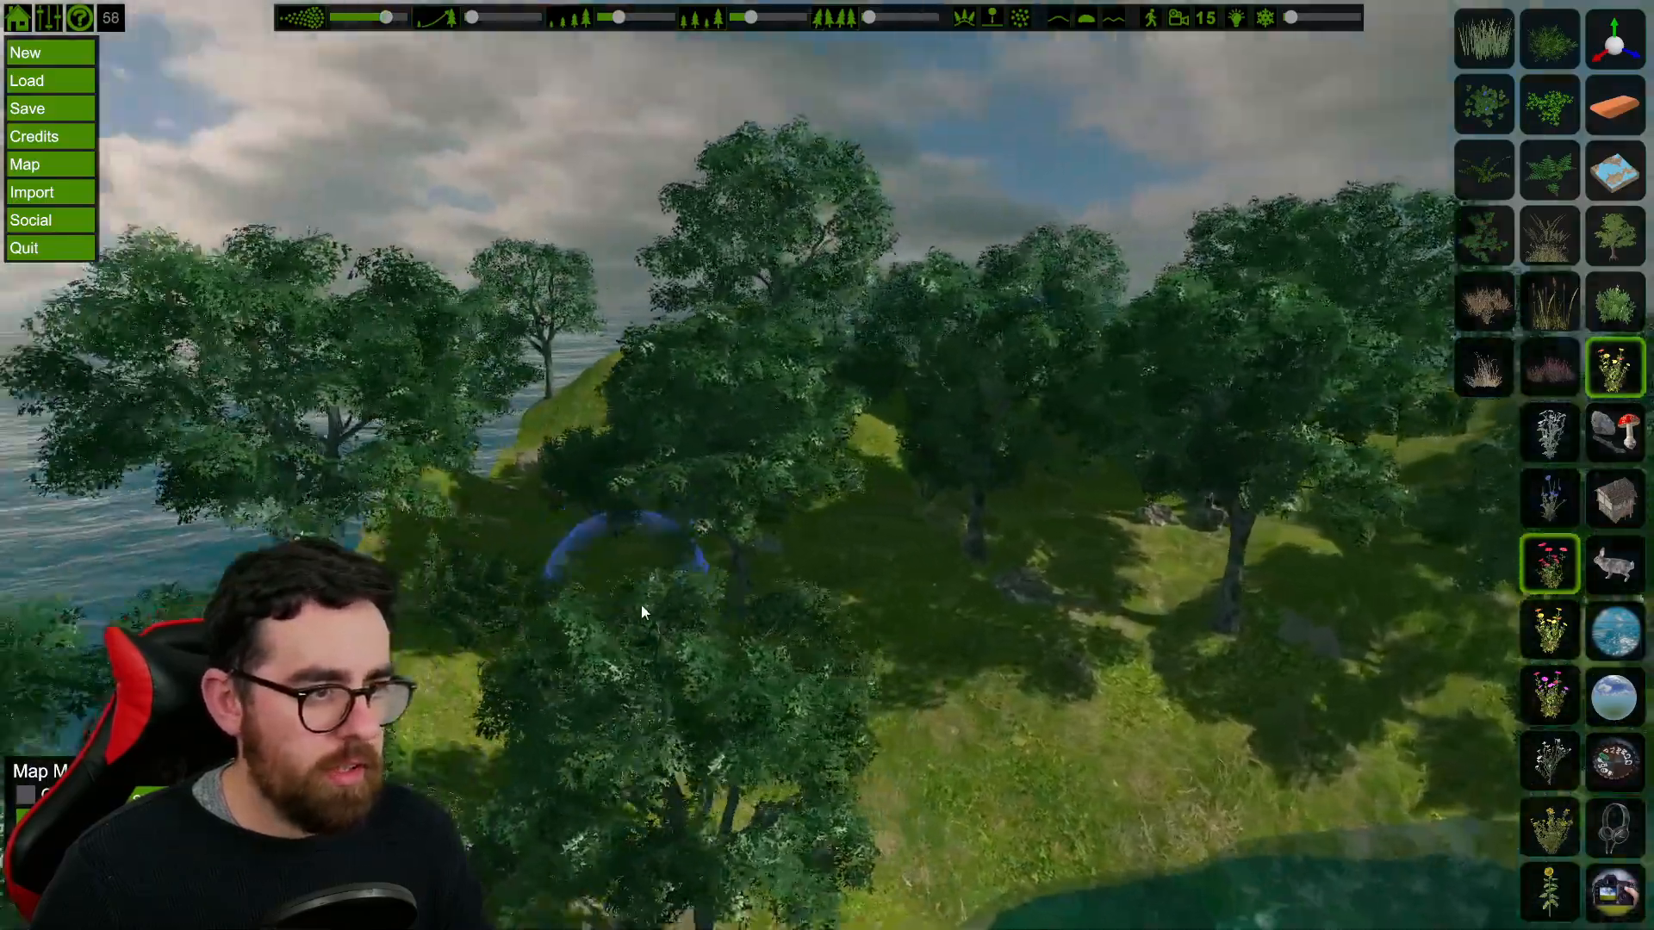
key(d)
mouse_move(823, 623)
mouse_down()
mouse_move(644, 737)
mouse_move(867, 736)
mouse_move(701, 659)
mouse_move(912, 735)
mouse_move(673, 554)
mouse_move(843, 606)
mouse_move(872, 700)
mouse_move(813, 762)
mouse_move(445, 849)
mouse_move(591, 897)
mouse_up()
key(d)
key(d)
key(a)
mouse_move(591, 898)
right_down()
mouse_move(701, 885)
mouse_move(609, 861)
mouse_move(664, 897)
right_up()
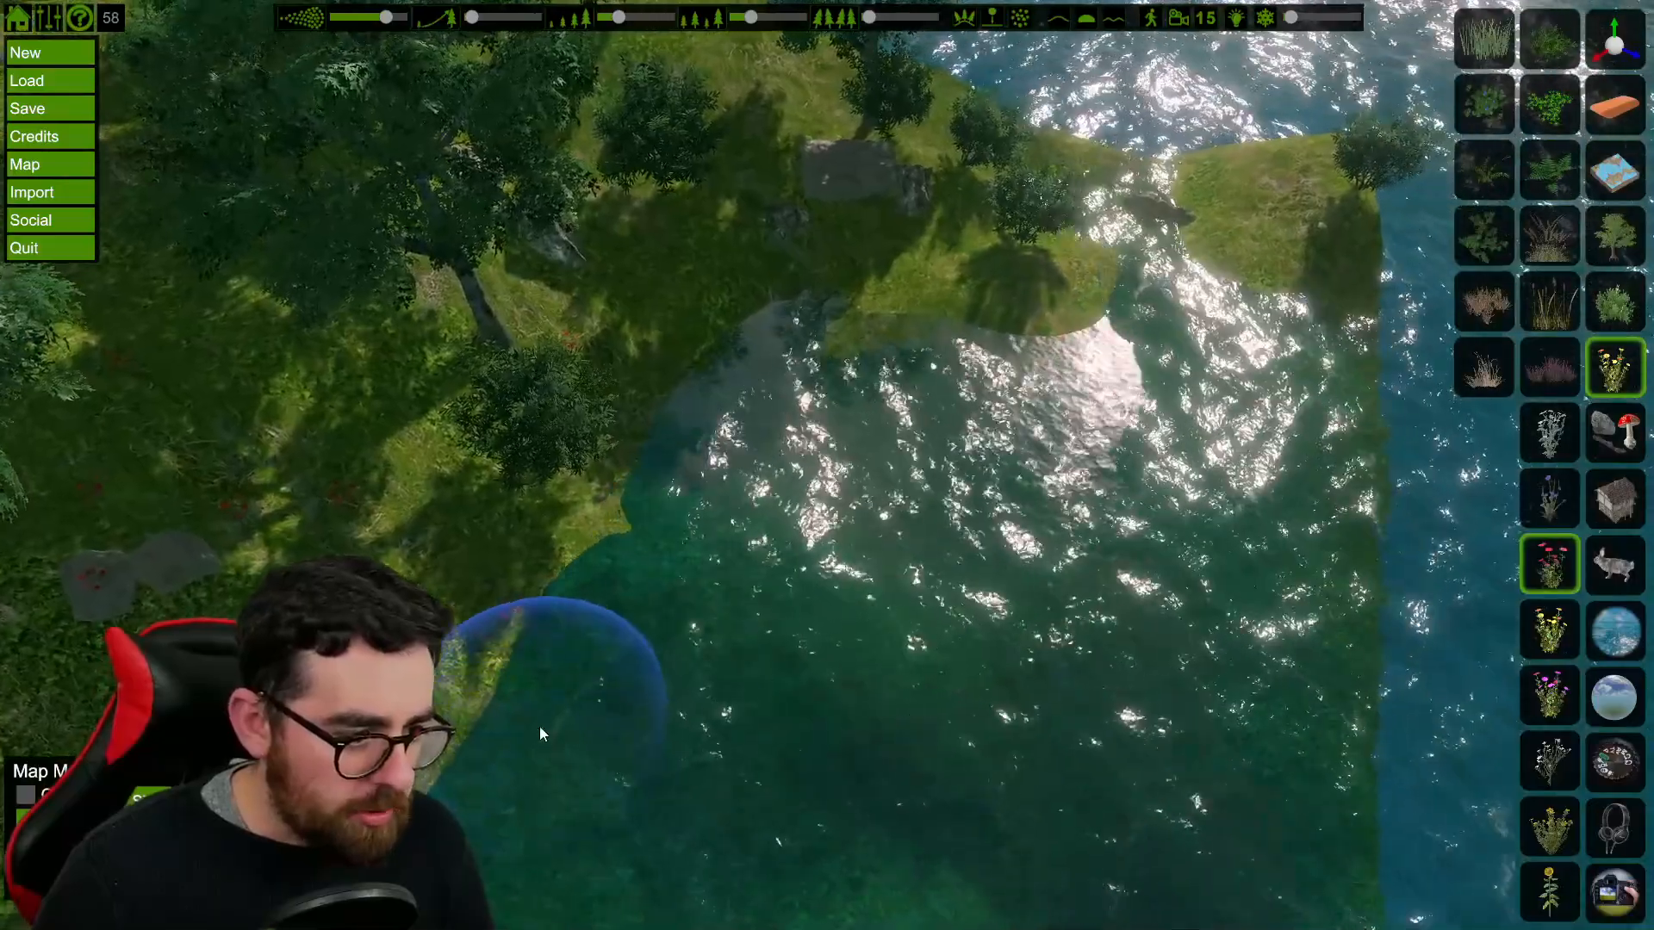
Step: Paint more red flowers from the meadow above the lakeshore up into the wooded hills
right_drag(496, 639, 418, 607)
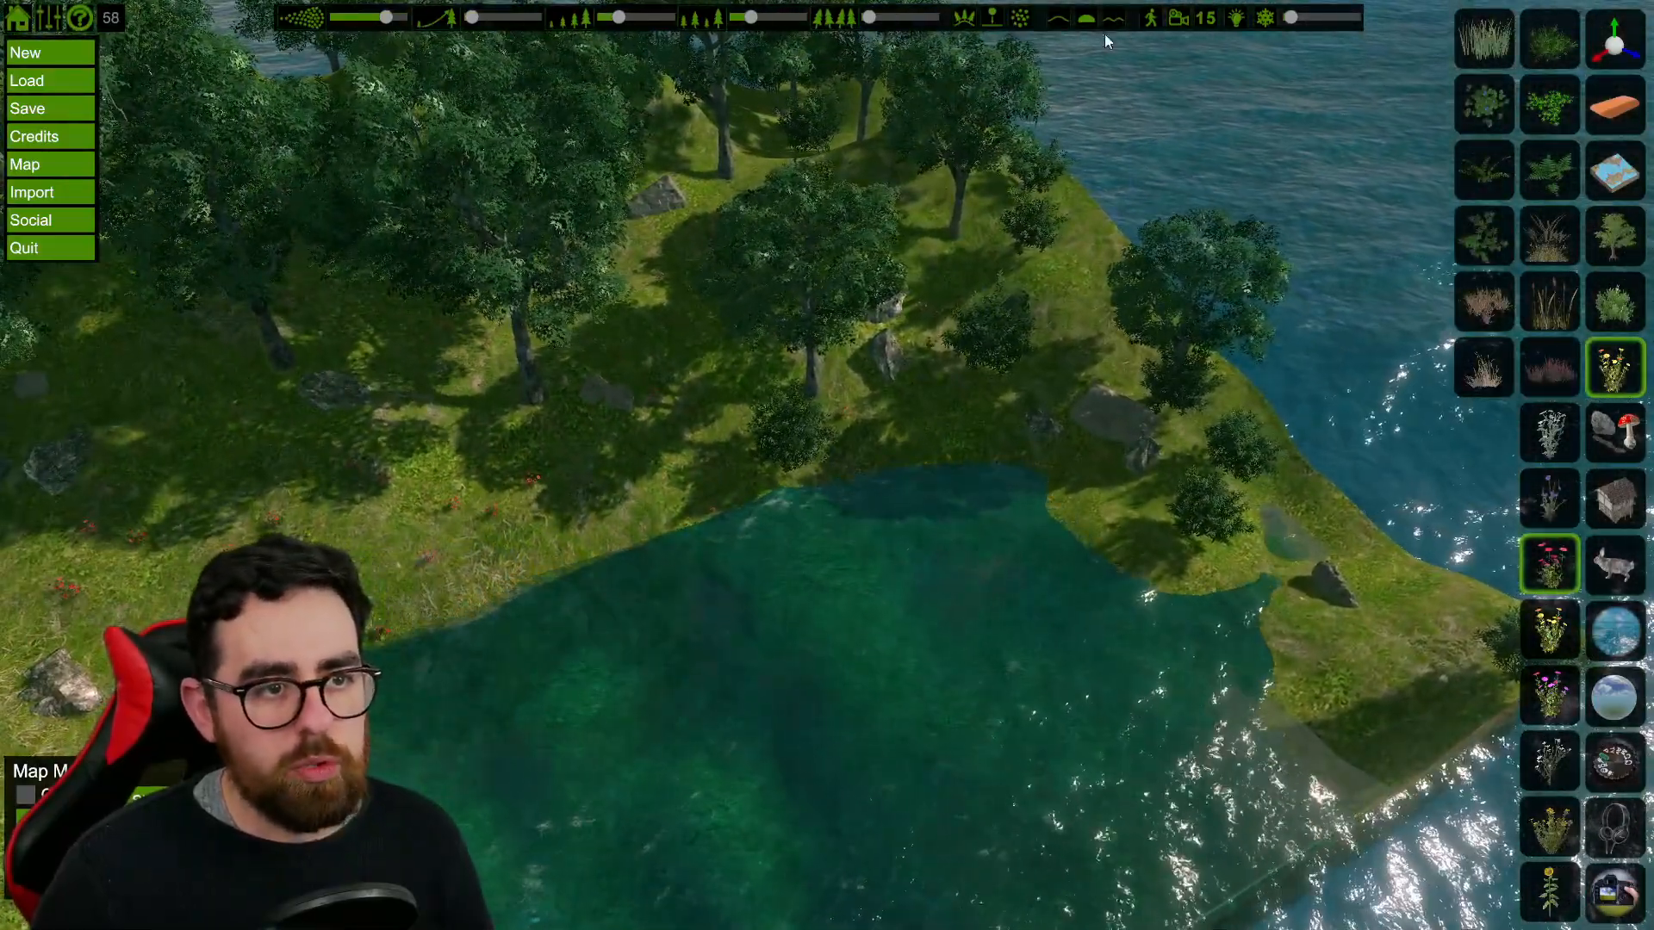
right_drag(557, 578, 923, 806)
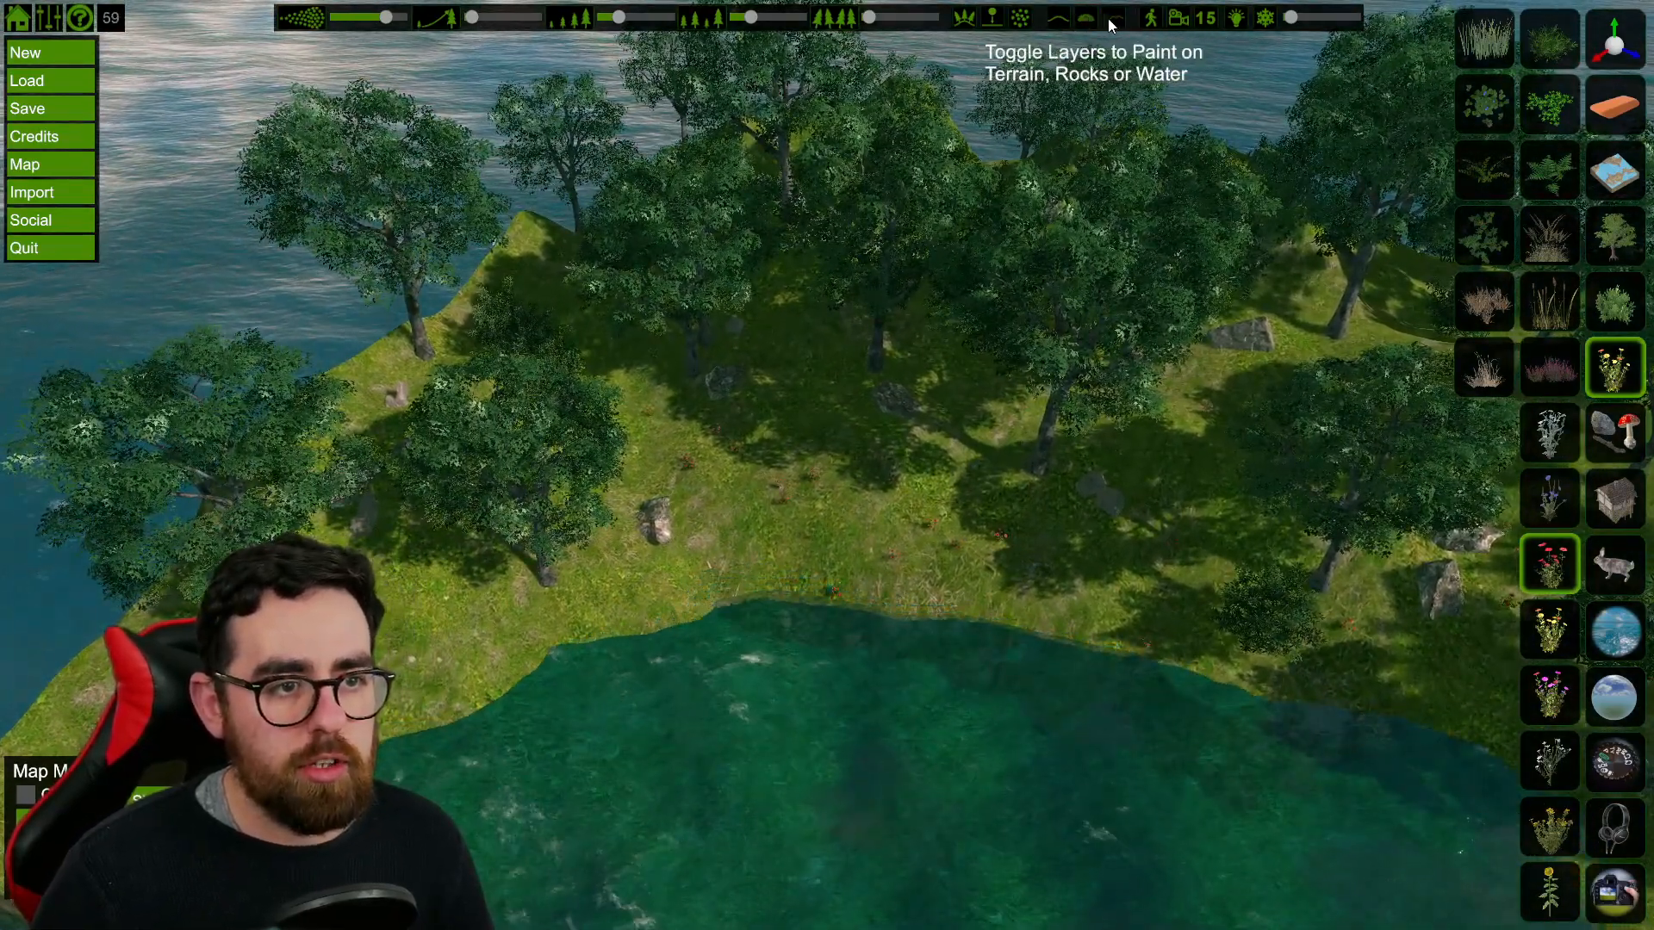
key(a)
mouse_move(742, 546)
mouse_down()
mouse_move(927, 494)
mouse_move(543, 601)
mouse_move(469, 756)
mouse_move(761, 581)
mouse_move(777, 534)
mouse_move(732, 334)
mouse_move(814, 273)
mouse_move(722, 370)
mouse_move(916, 460)
mouse_move(664, 458)
mouse_move(957, 642)
mouse_move(844, 906)
mouse_move(912, 498)
mouse_move(906, 323)
mouse_move(861, 296)
mouse_up()
key(d)
key(w)
key(s)
key(d)
key(d)
key(w)
mouse_move(860, 296)
right_down()
mouse_move(775, 295)
mouse_move(702, 369)
mouse_move(603, 405)
mouse_move(948, 388)
right_up()
key(d)
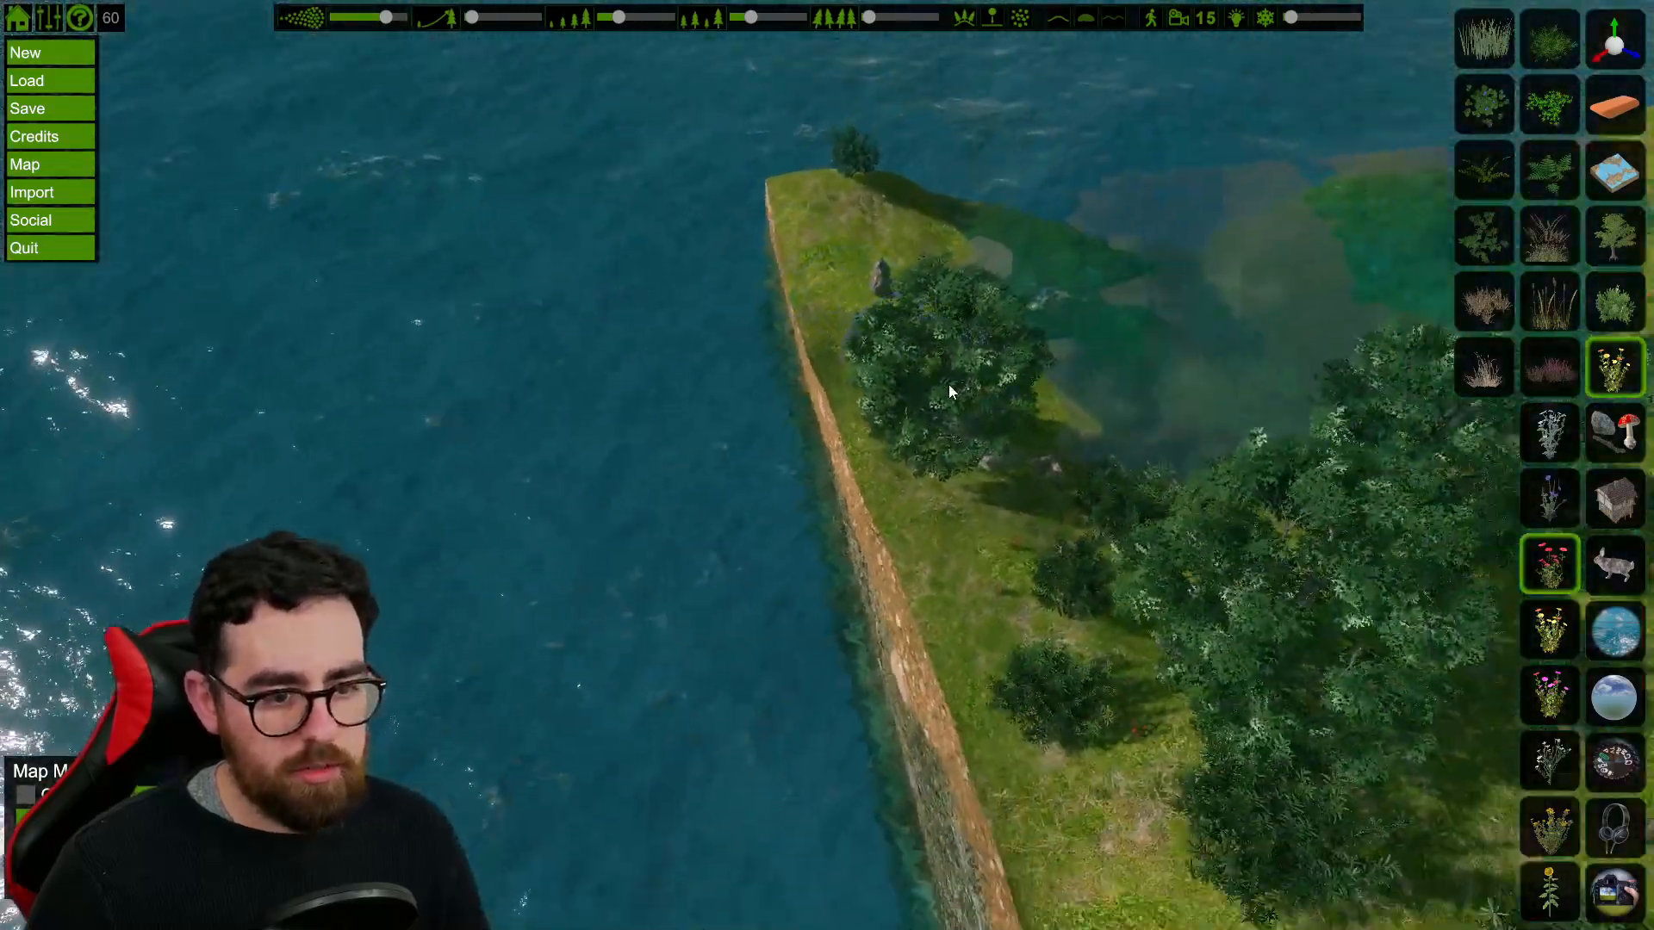
Step: Spread red flowers over the far side of the island, down to the clearings along its straight edge
mouse_move(1058, 562)
mouse_down()
mouse_move(935, 647)
mouse_move(1039, 557)
mouse_move(778, 559)
mouse_move(970, 629)
mouse_move(850, 599)
mouse_move(752, 626)
mouse_move(779, 791)
mouse_move(573, 852)
mouse_up()
key(d)
key(s)
key(d)
key(s)
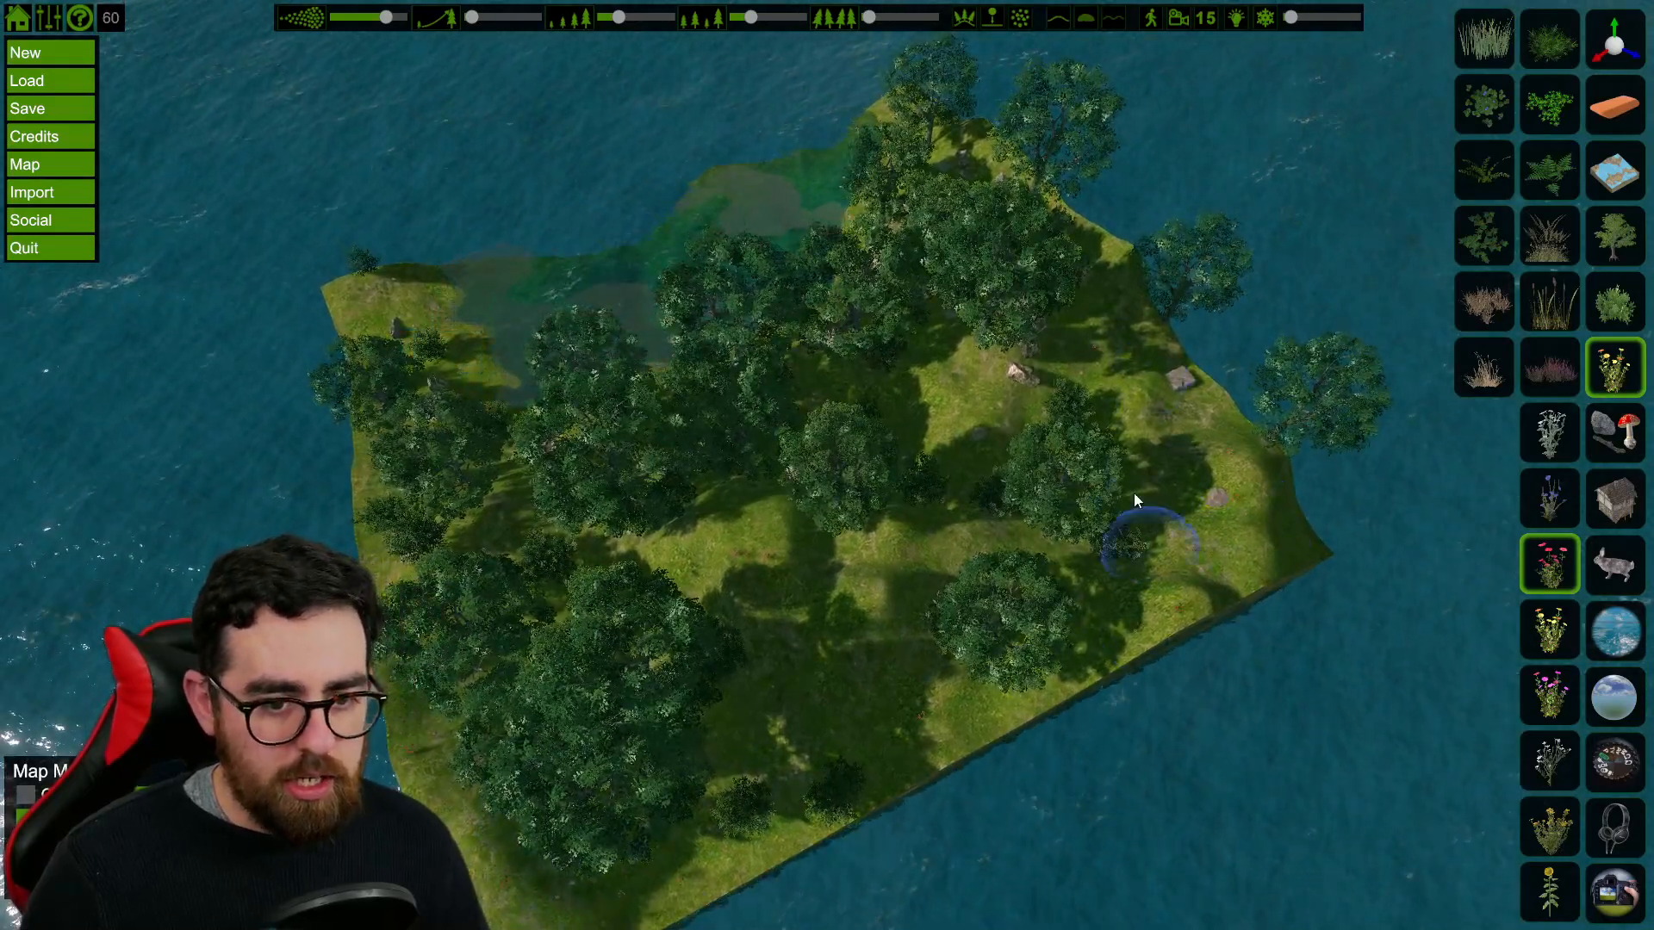
right_drag(1053, 597, 1025, 659)
drag(978, 665, 1099, 663)
key(a)
Step: Switch to the yellow flowers and scatter them among the red ones in the clearings between the trees
mouse_move(891, 470)
mouse_down()
mouse_move(725, 506)
mouse_move(768, 484)
mouse_move(612, 711)
mouse_move(555, 540)
mouse_move(768, 307)
mouse_up()
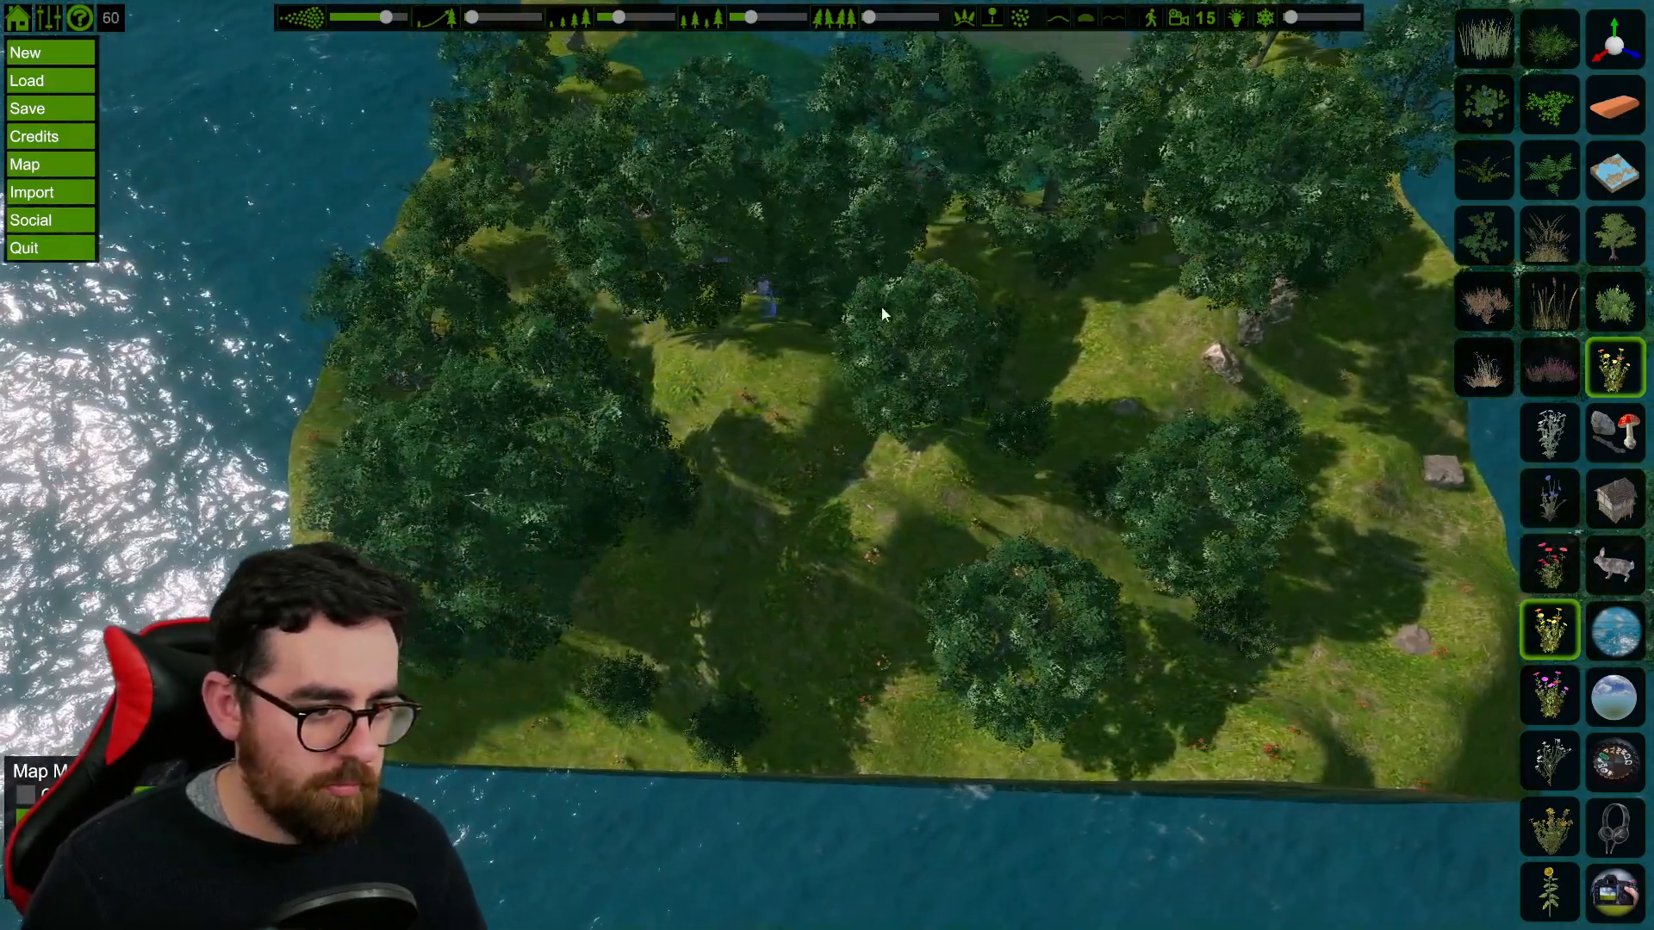
key(d)
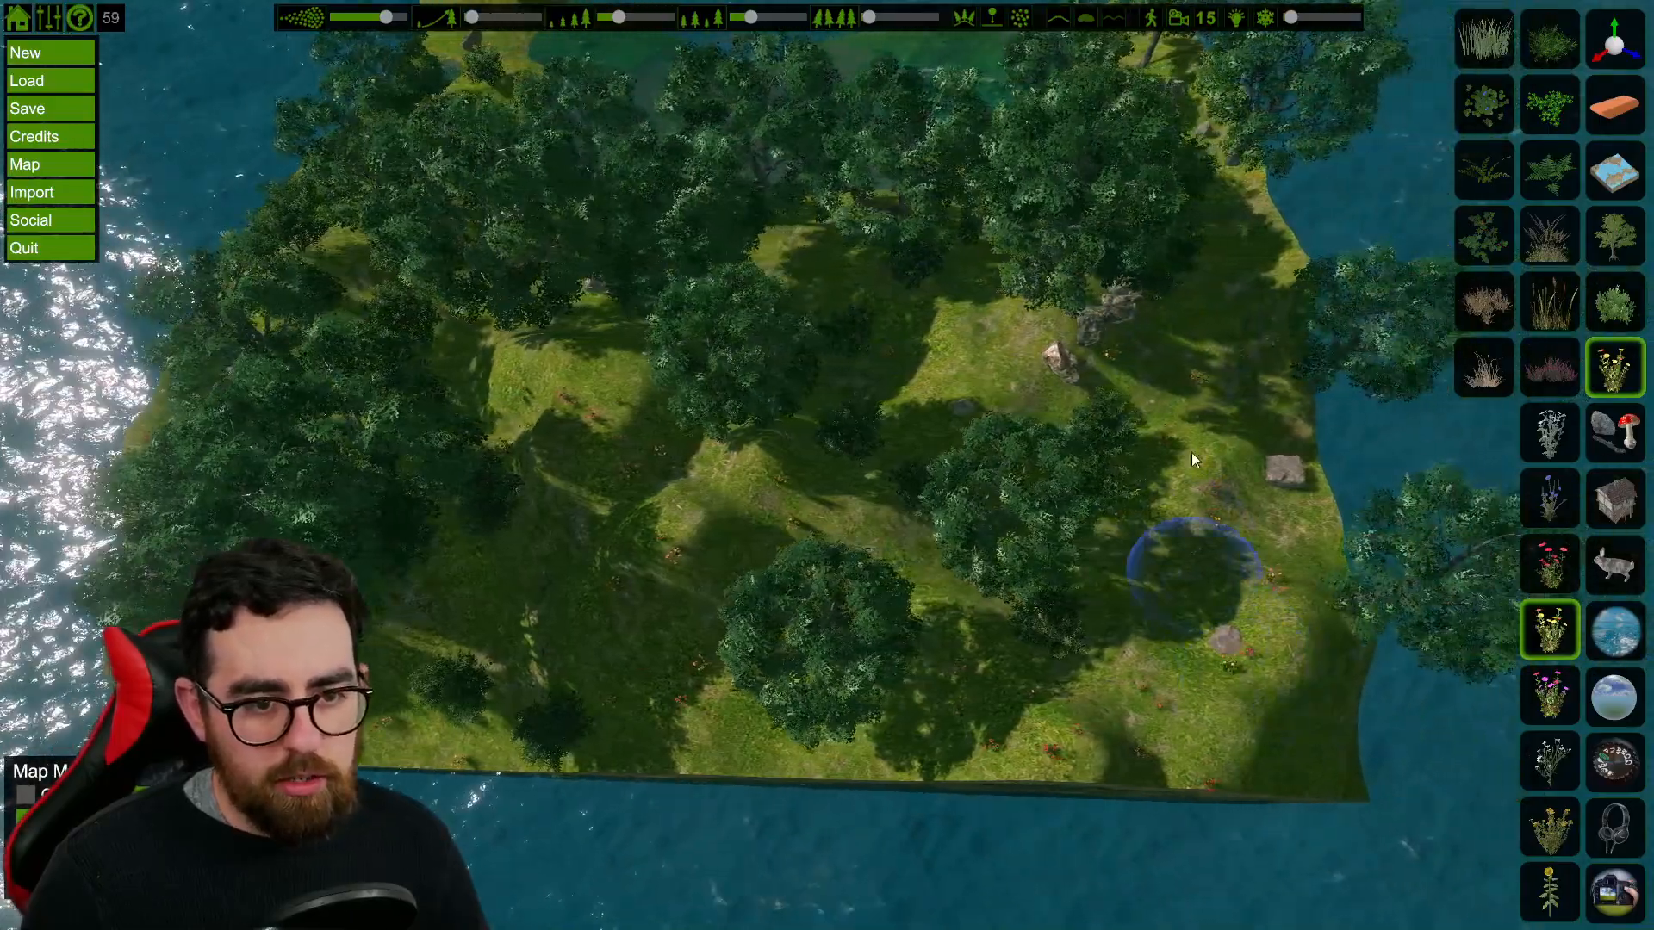
key(a)
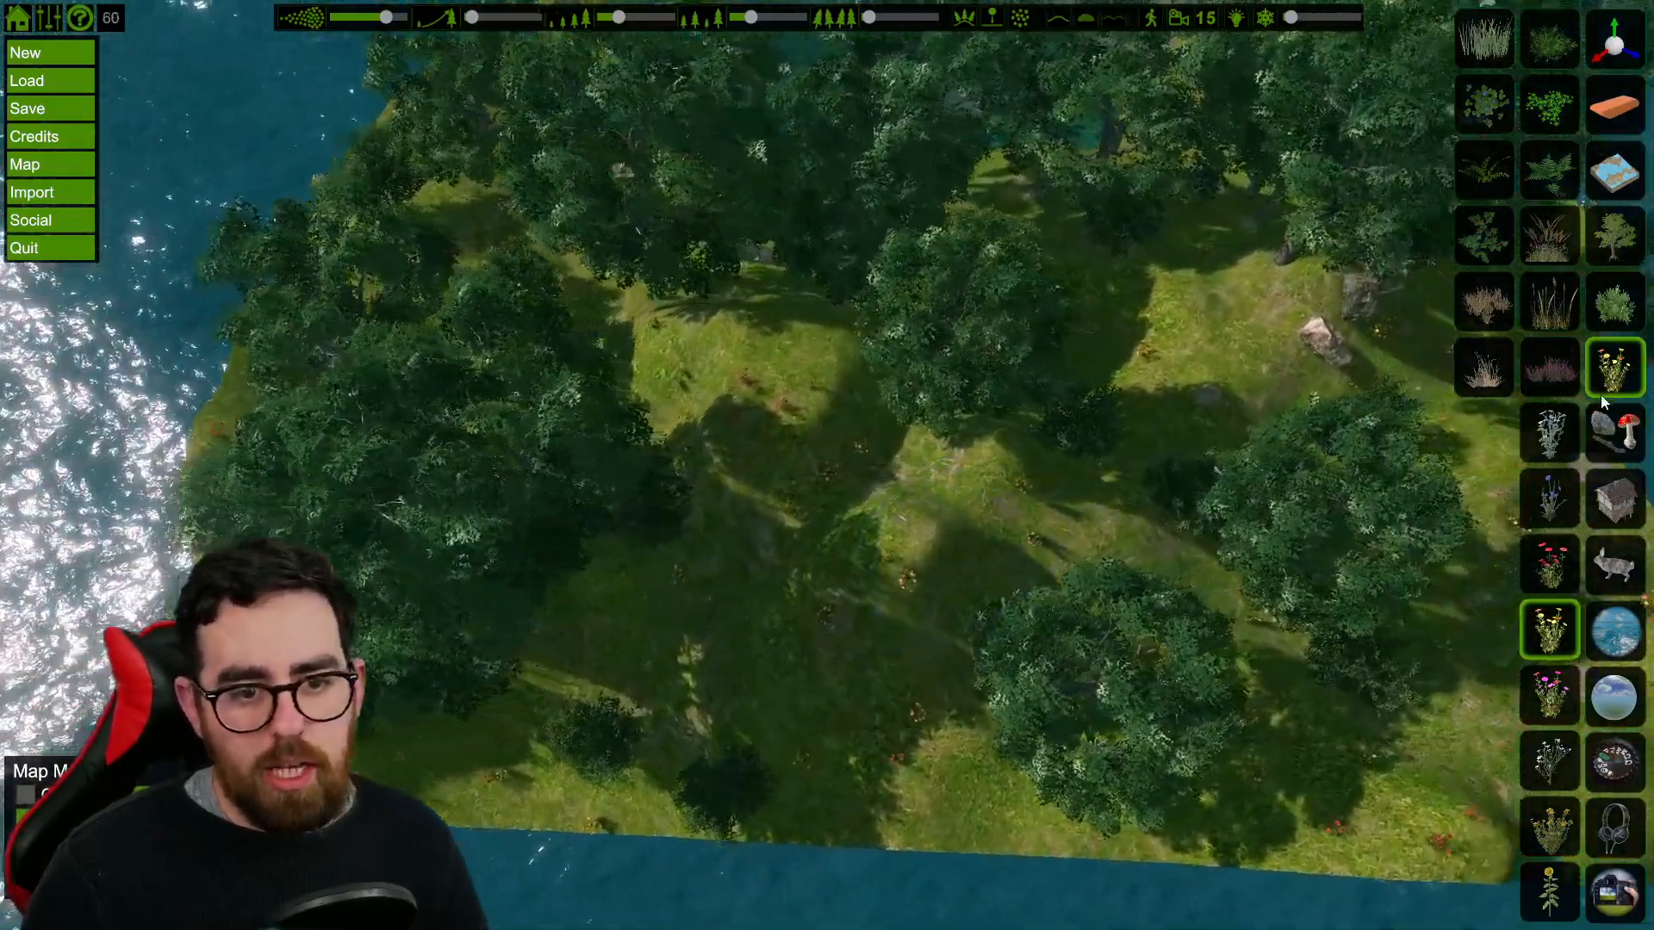
Step: Choose the thin twigs from the rocks and debris set and scatter them over the clearings between the trees
click(1614, 431)
key(w)
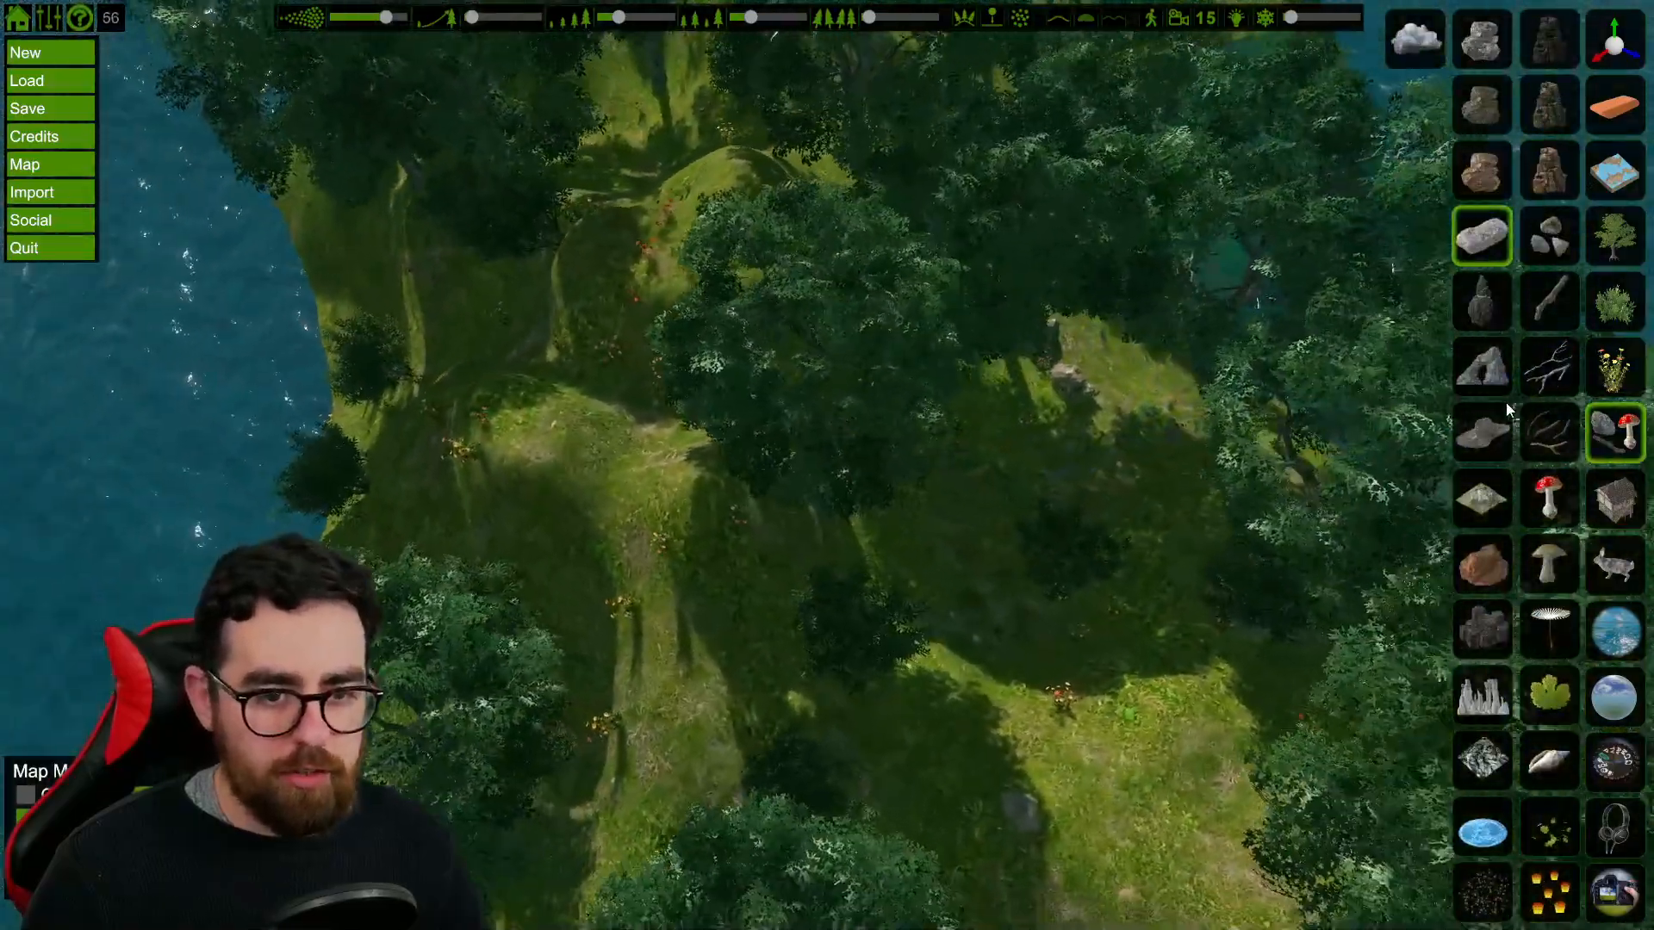
click(1547, 429)
key(a)
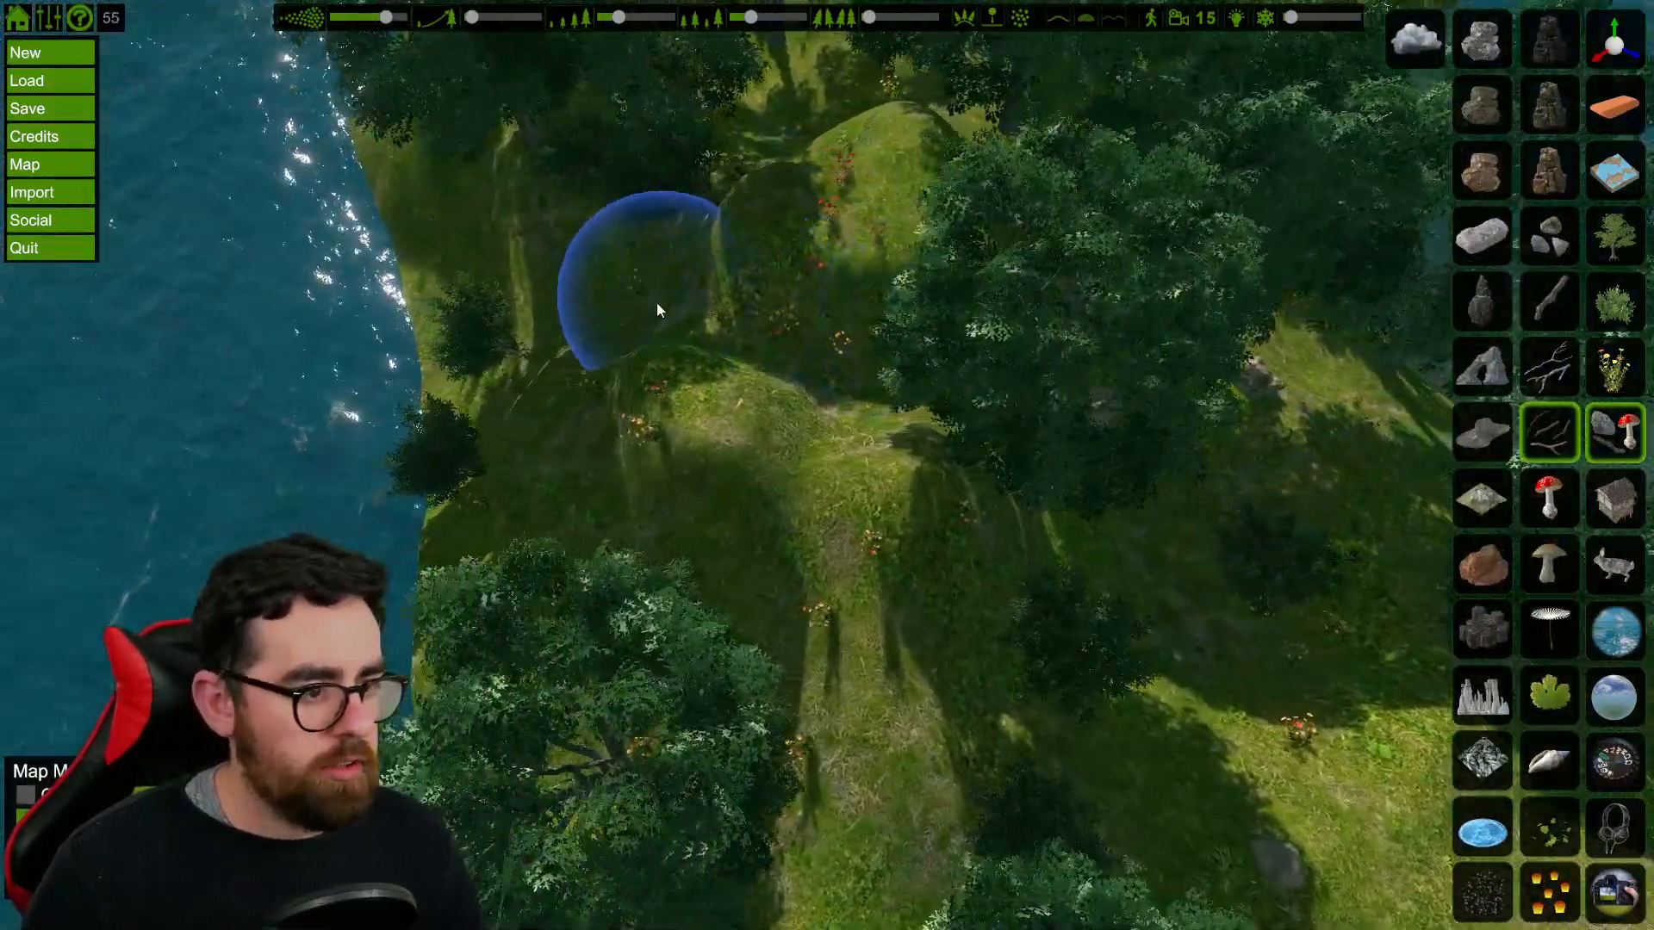
key(d)
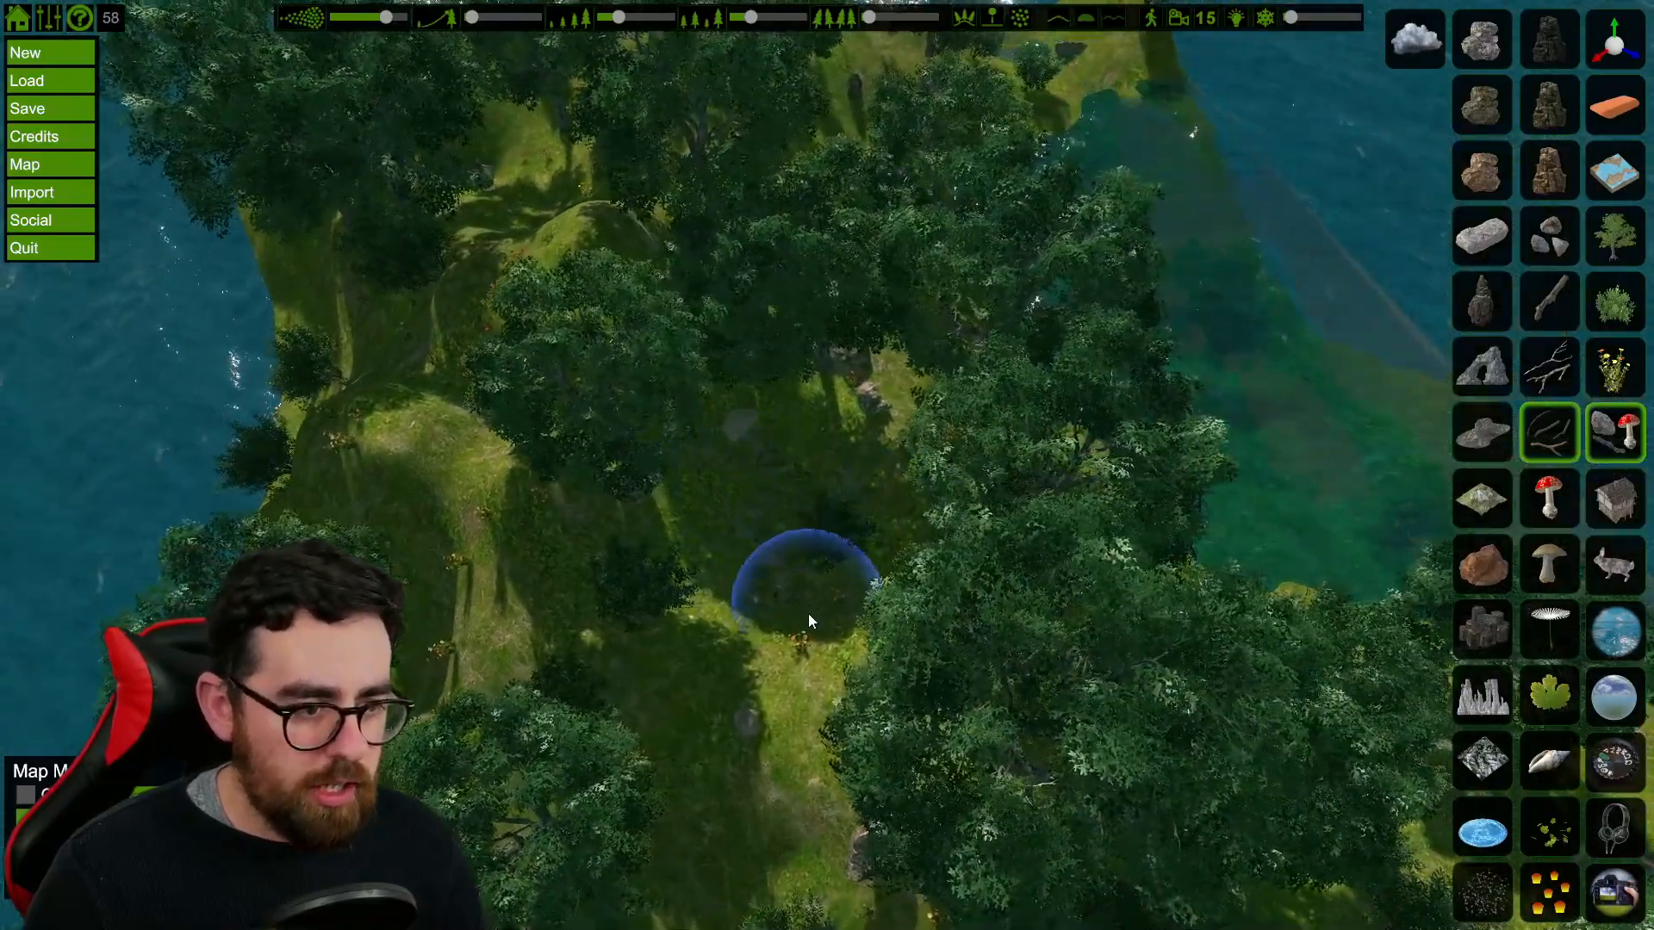
key(a)
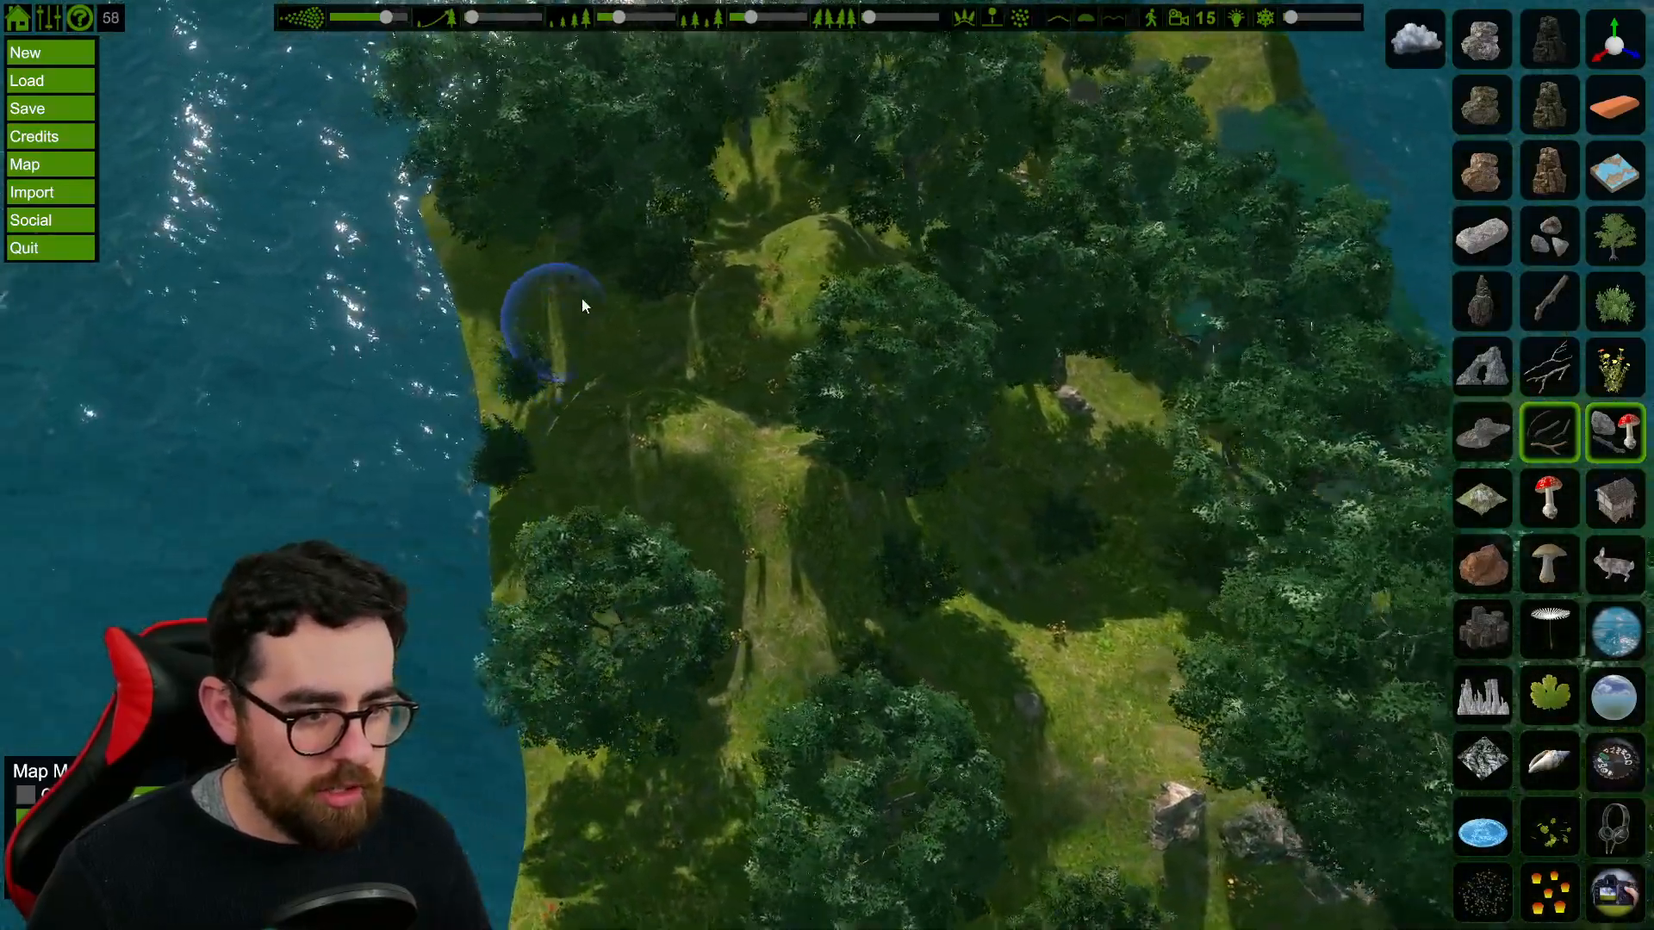
key(d)
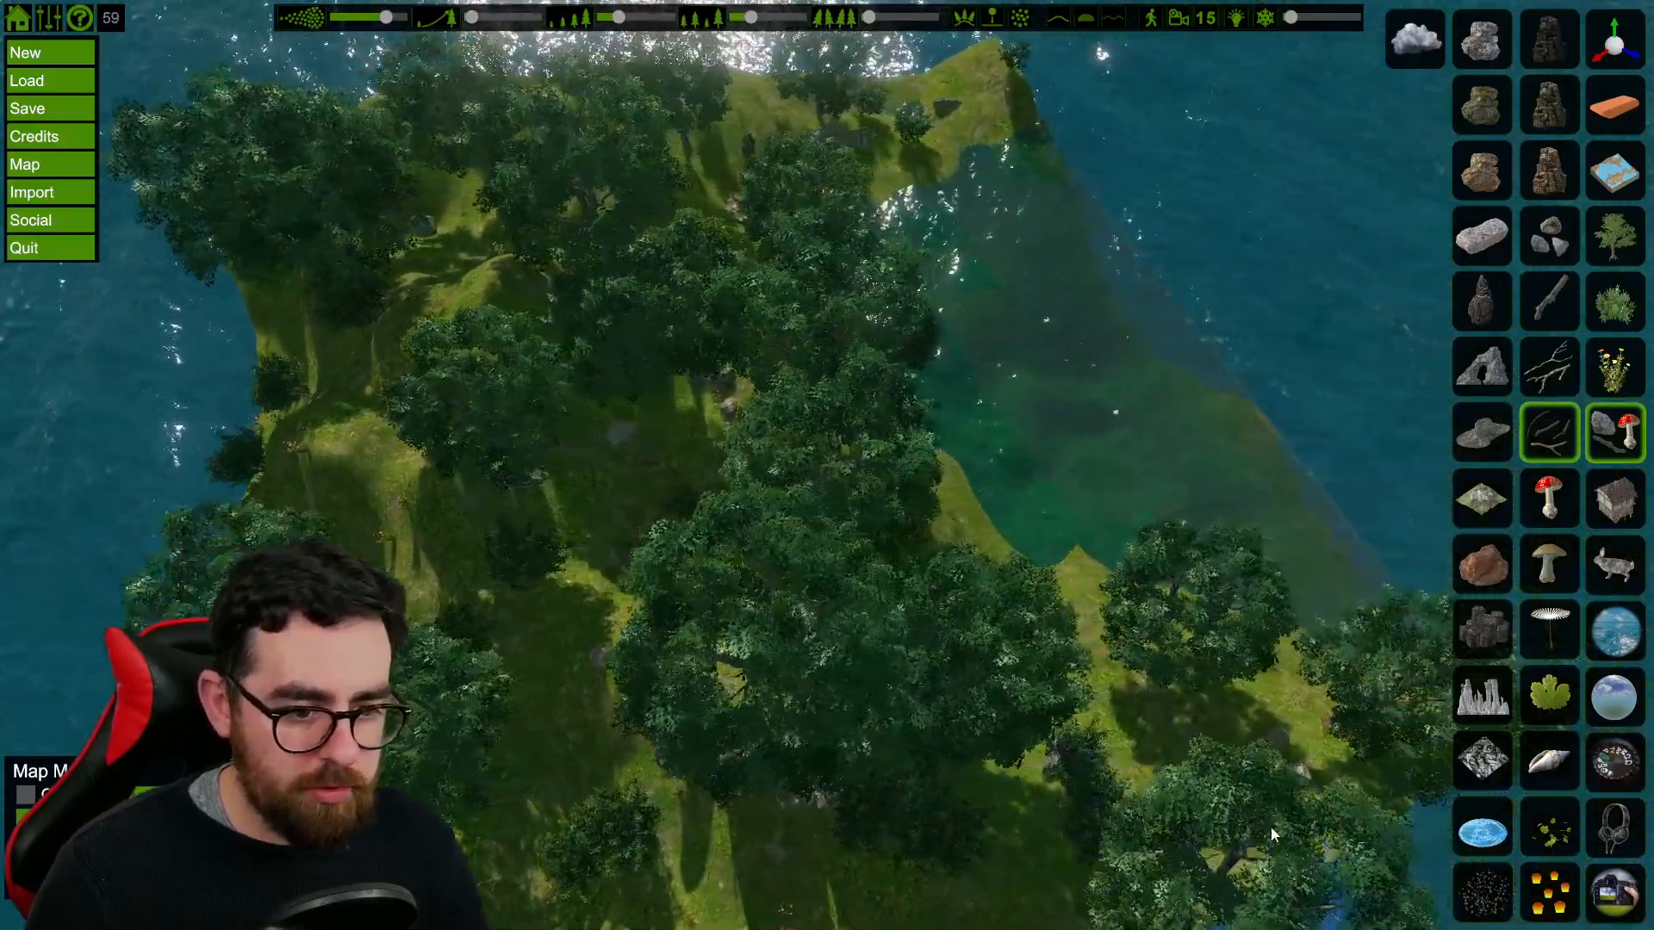
key(a)
key(w)
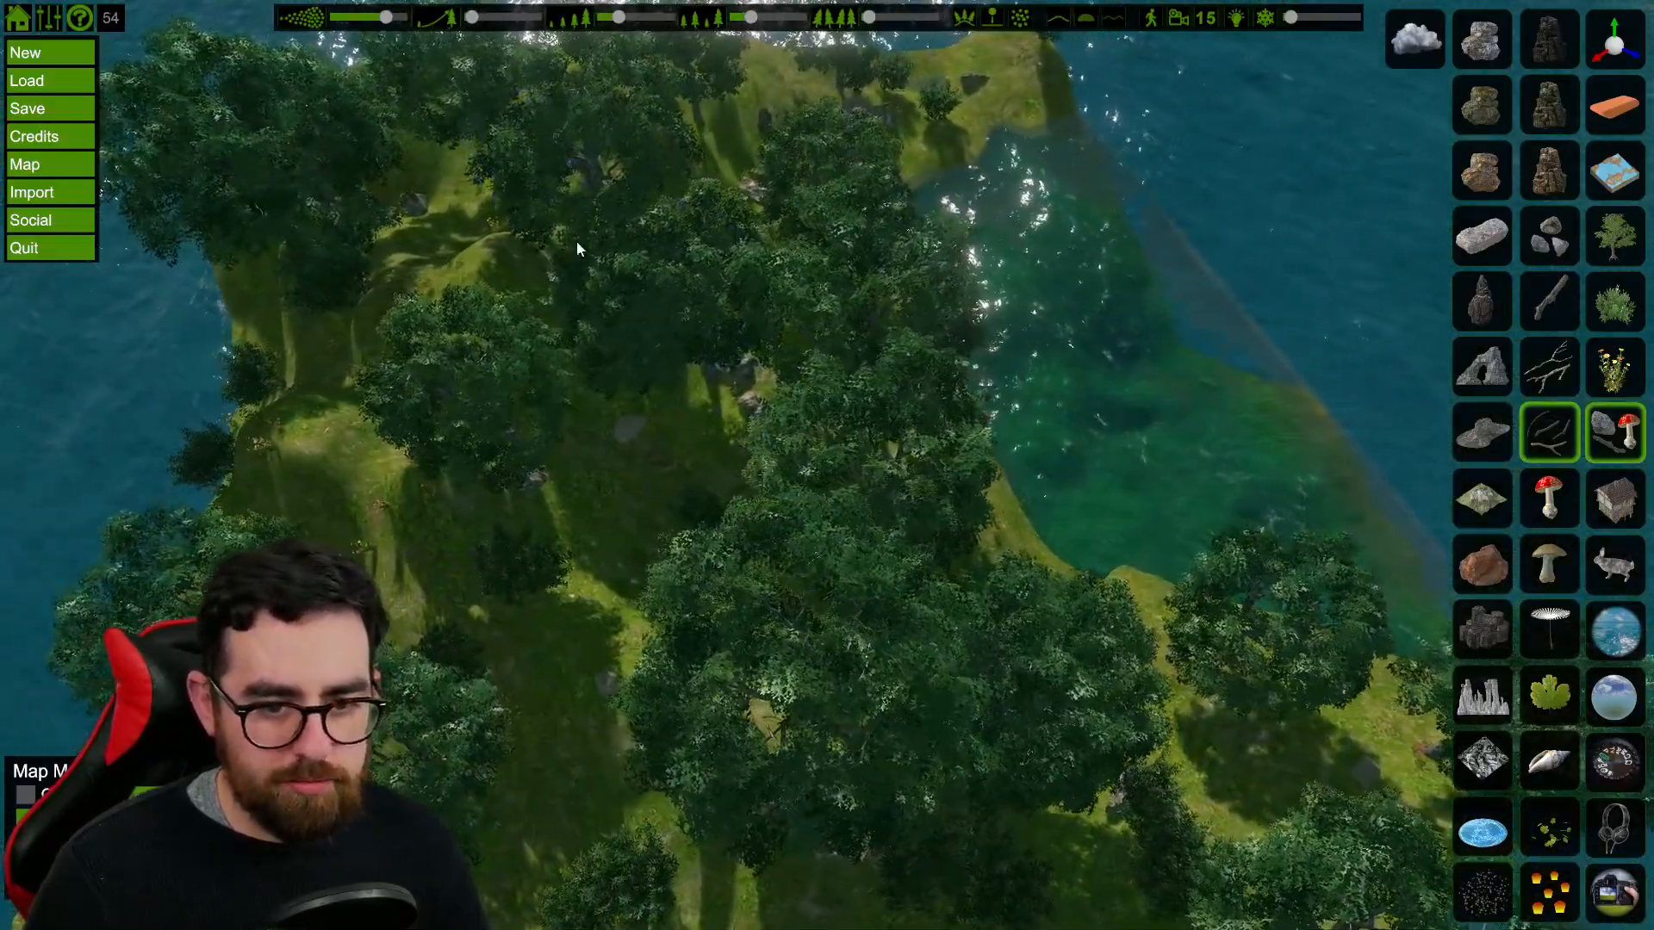
mouse_move(841, 558)
right_down()
mouse_move(886, 519)
mouse_move(932, 530)
mouse_move(922, 499)
mouse_move(982, 517)
mouse_move(935, 469)
mouse_move(861, 524)
mouse_move(891, 508)
right_up()
key(w)
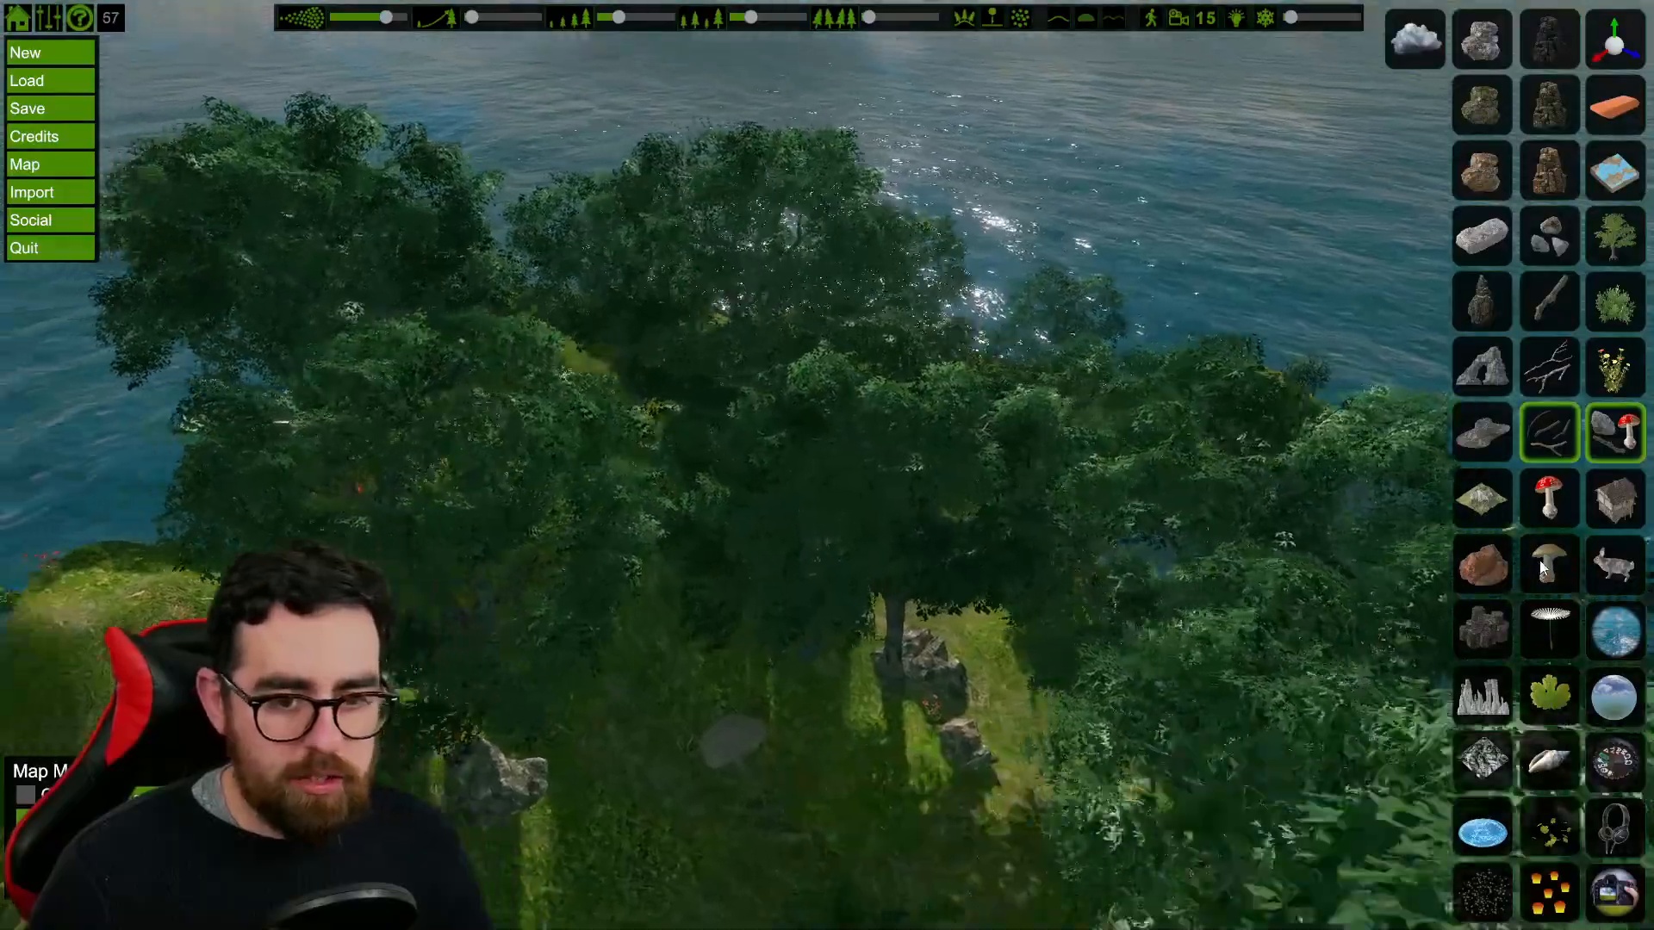
Step: Choose the butterflies from the animals and lower the brush density to a small fraction of its range
click(1615, 564)
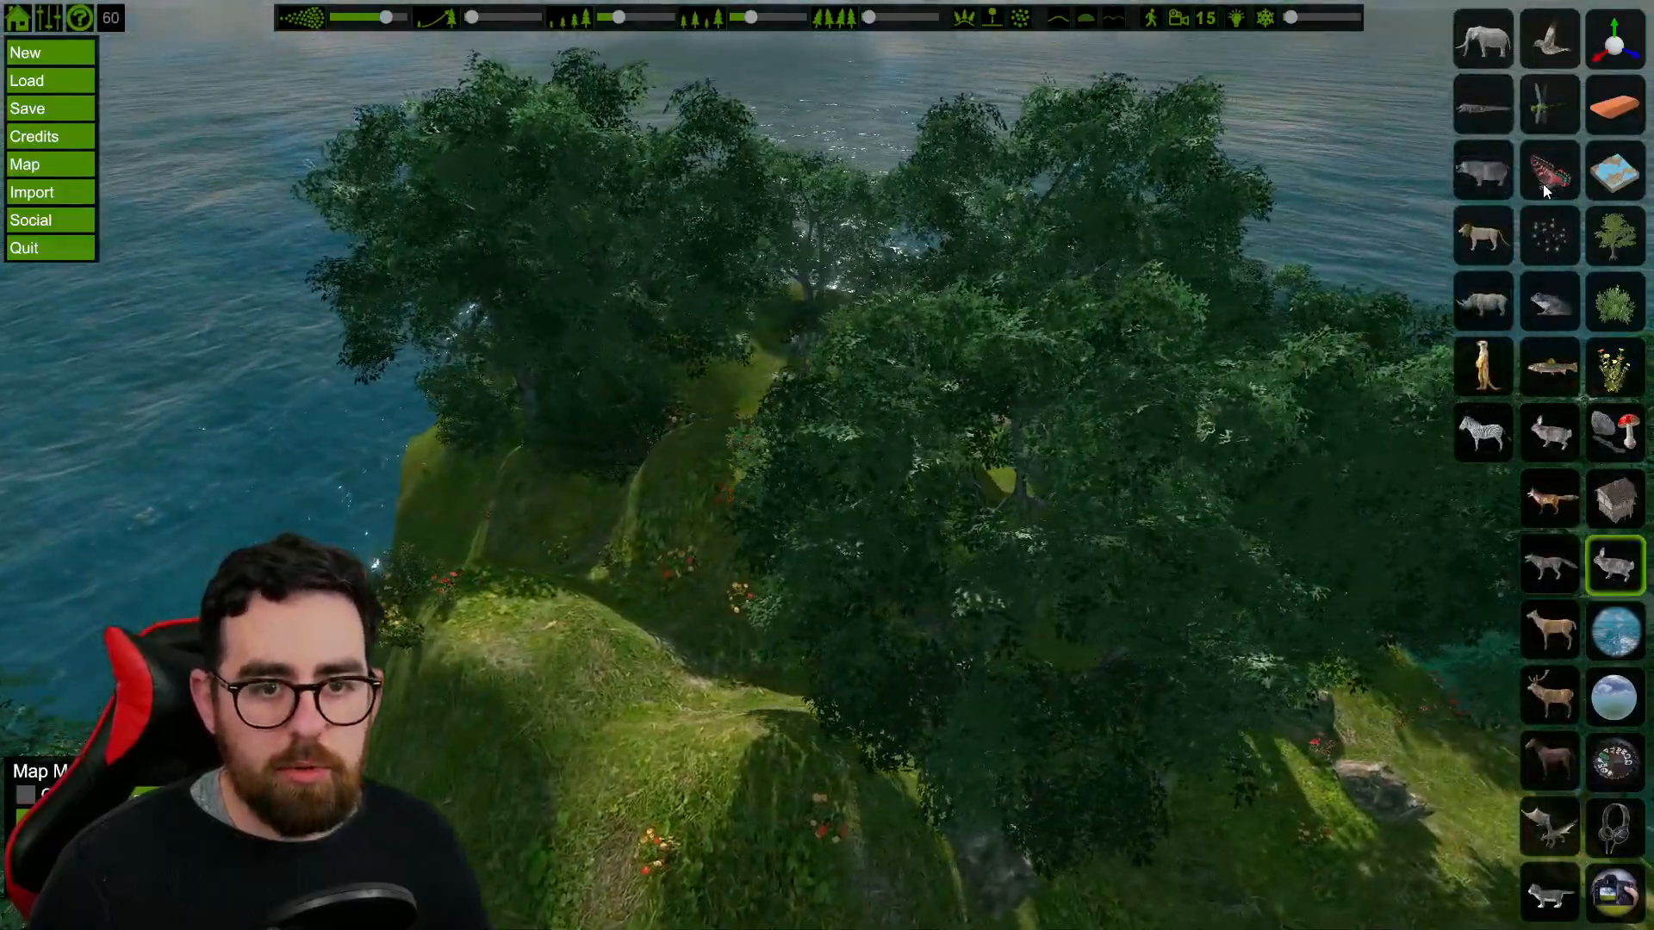
click(1544, 177)
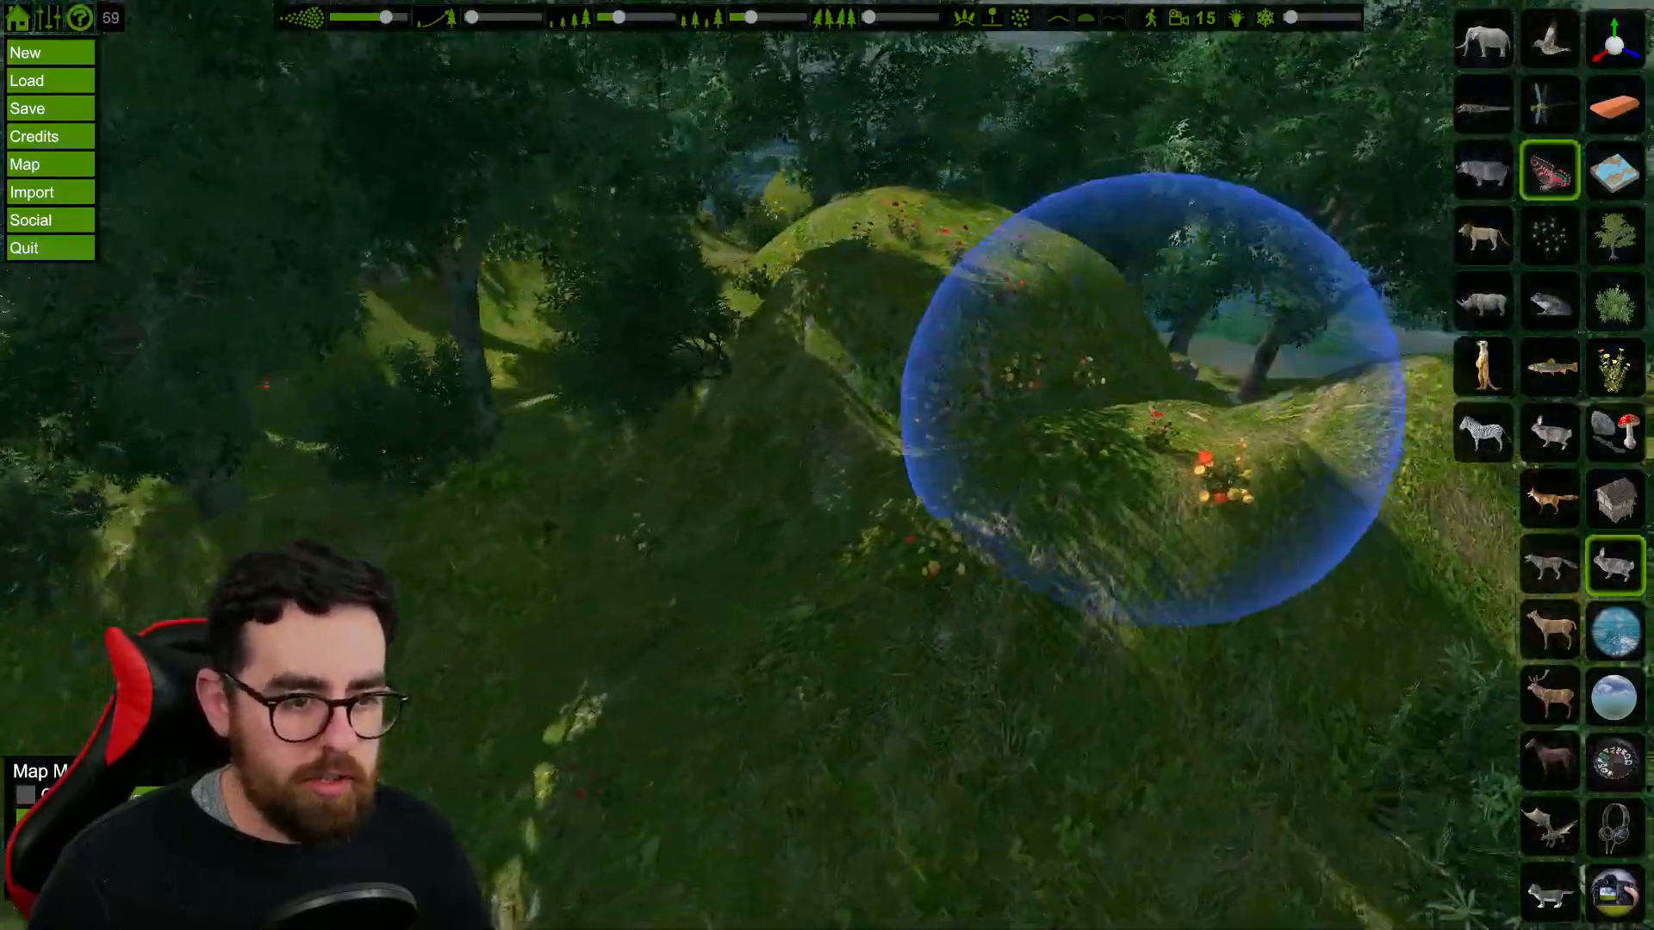
right_drag(1161, 401, 1049, 343)
key(s)
key(d)
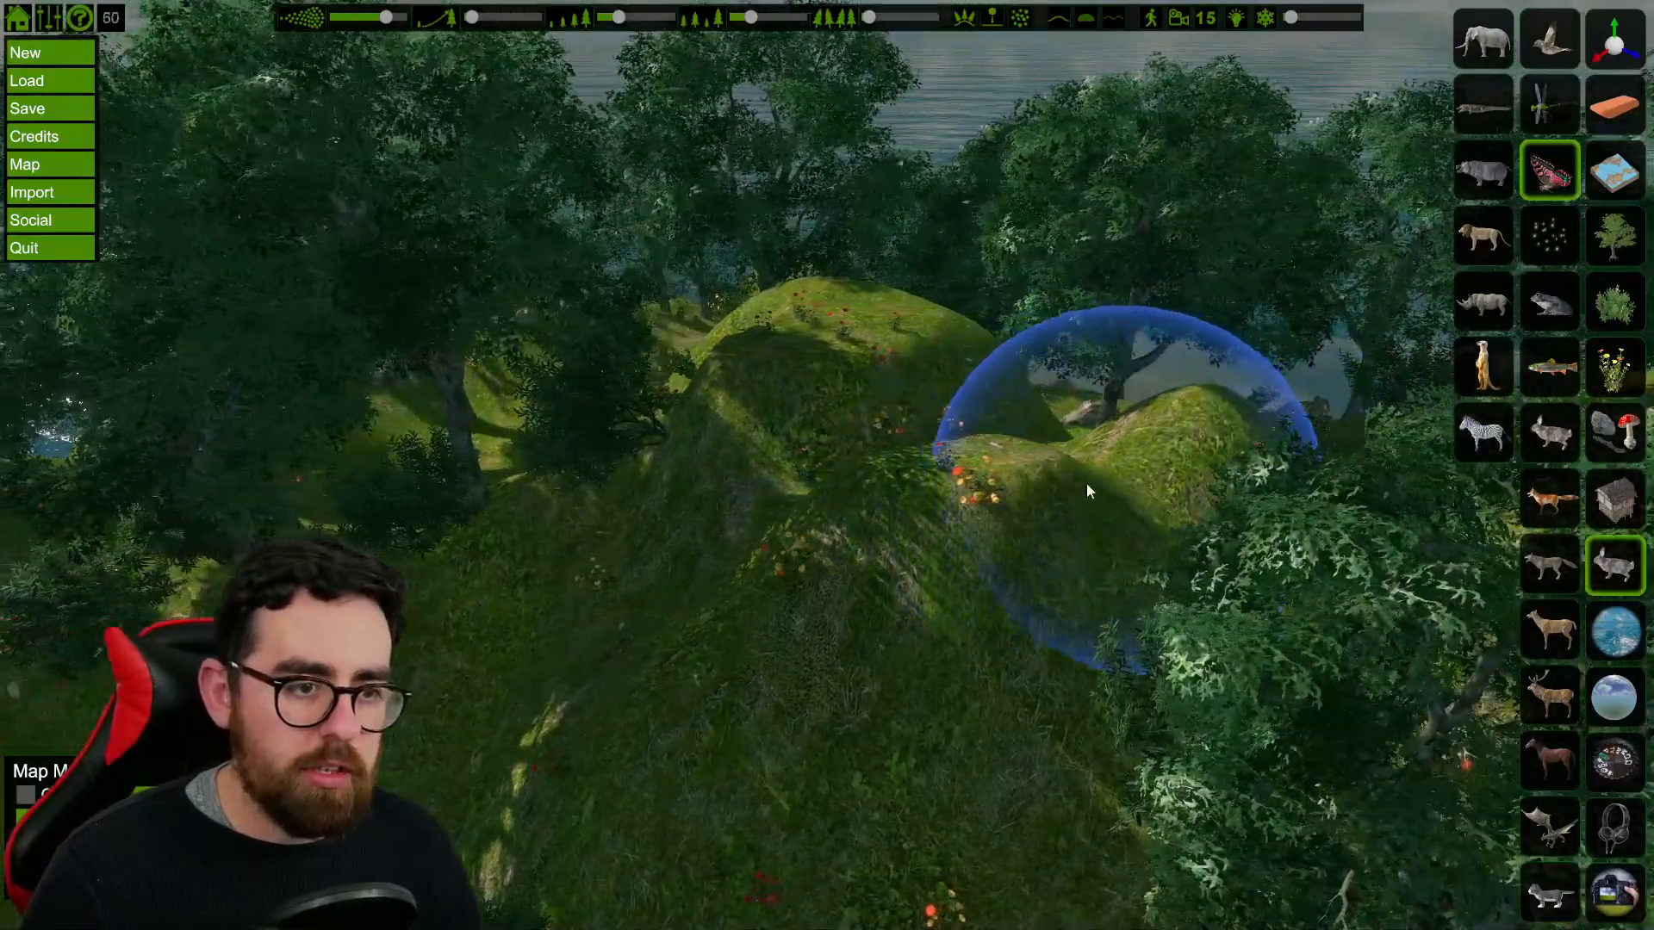
key(d)
right_drag(777, 315, 673, 274)
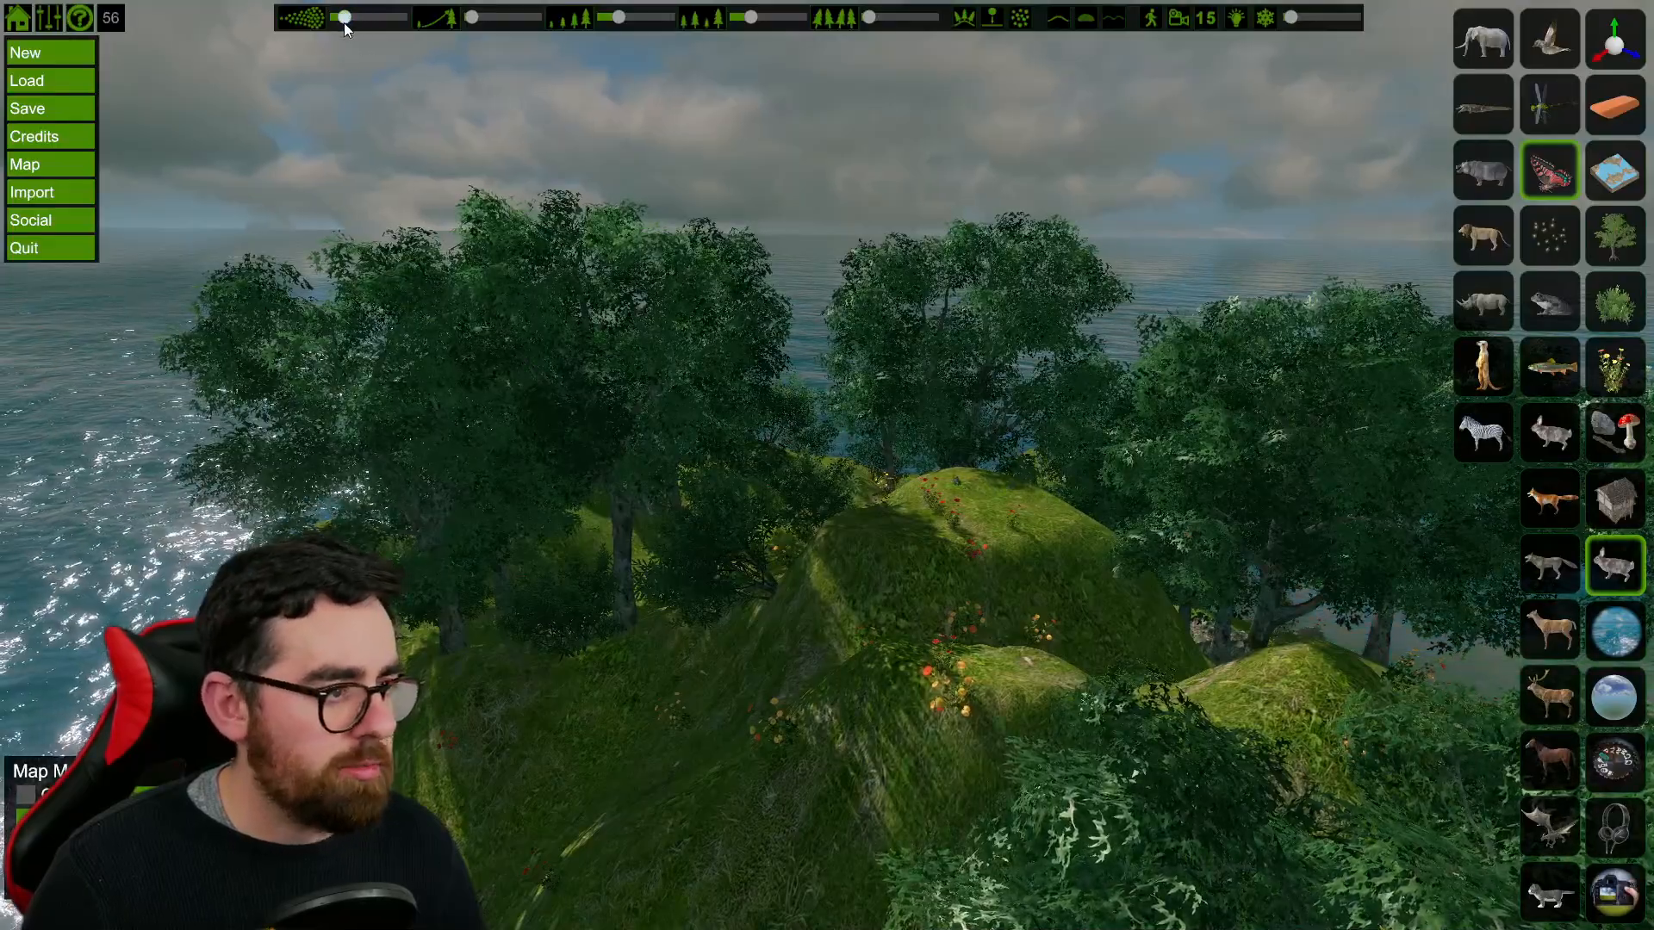
Step: Scatter butterflies sparsely over the clearing, the headland beside the cliff and the hills among the trees
right_drag(673, 274, 592, 387)
key(s)
key(a)
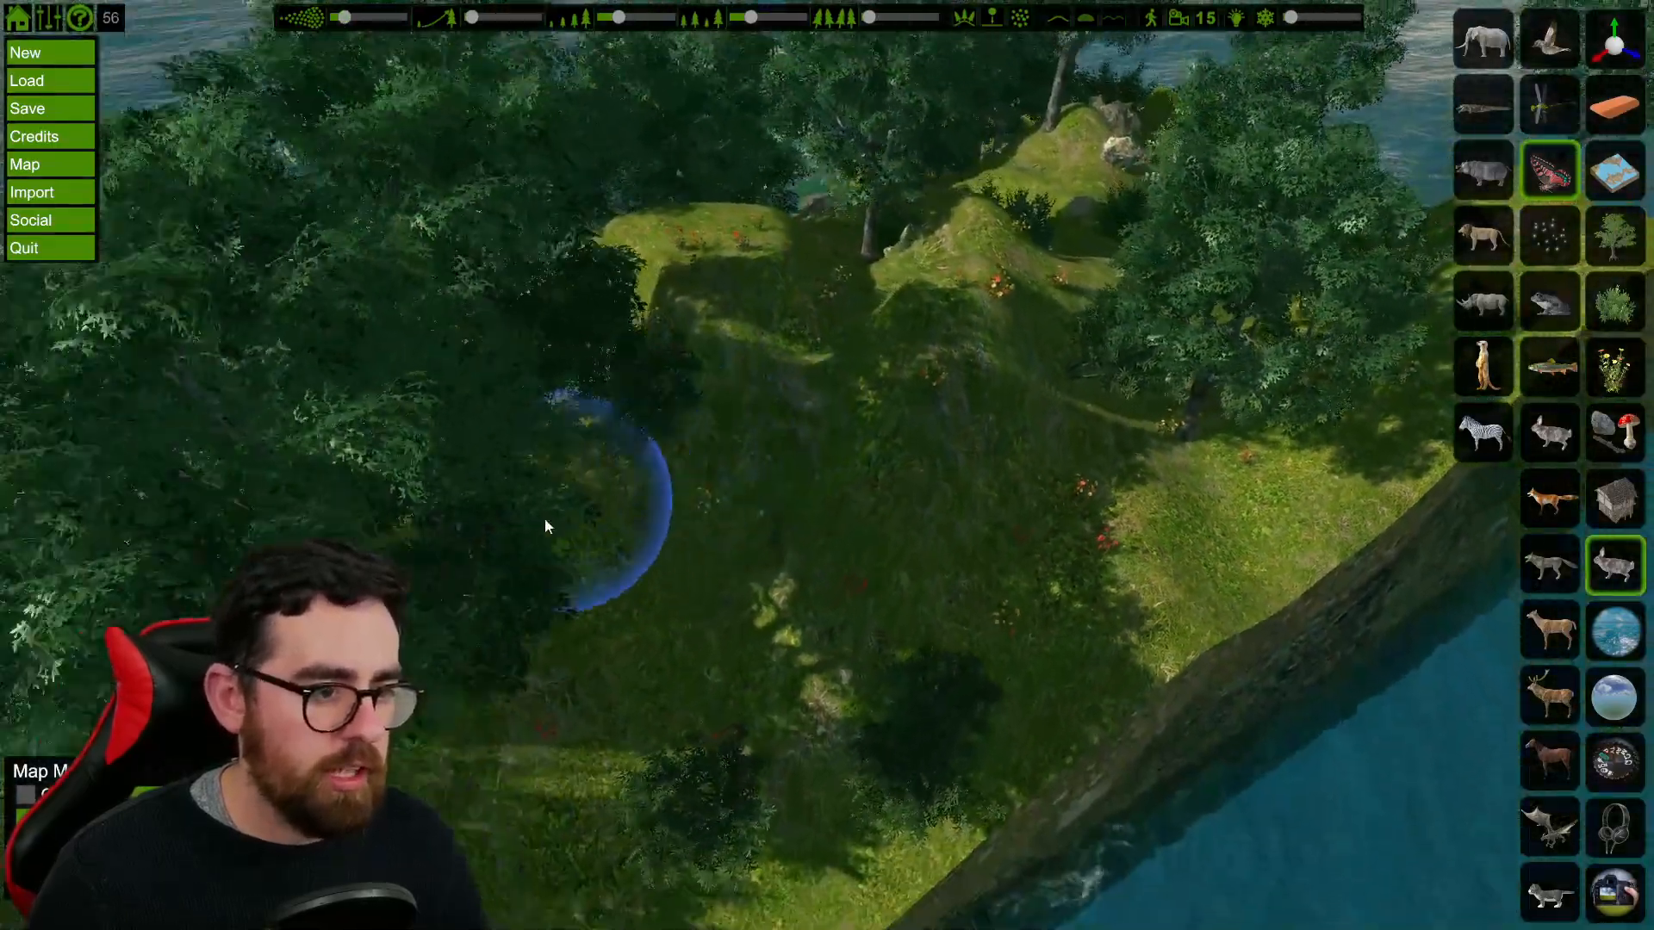
key(d)
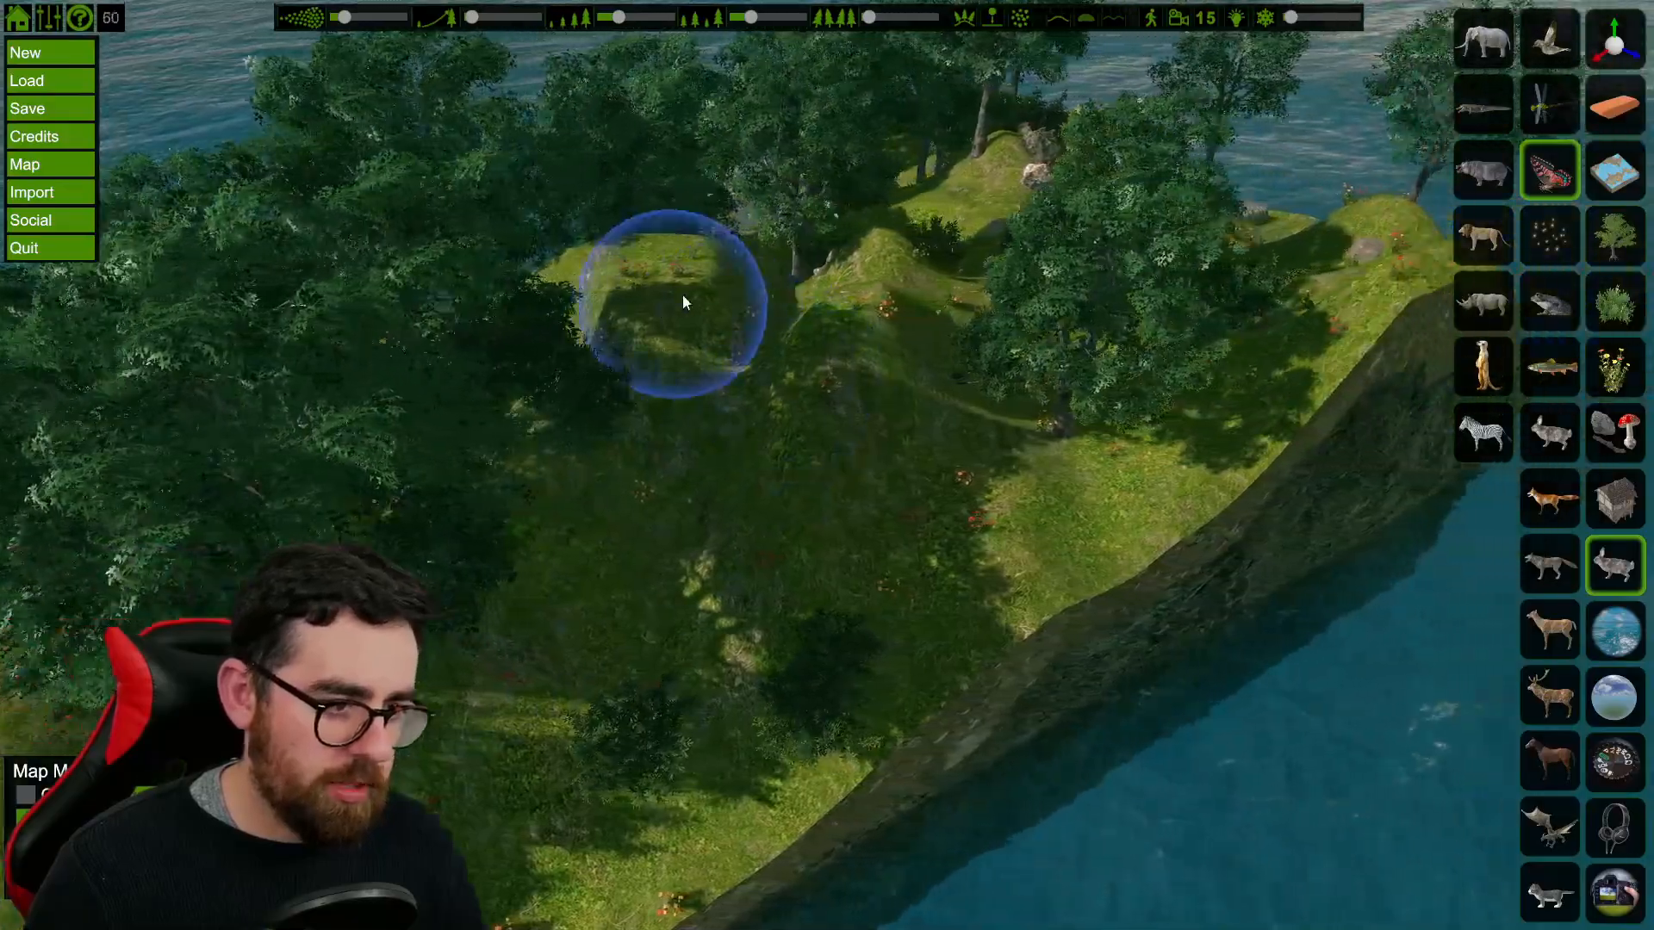
key(d)
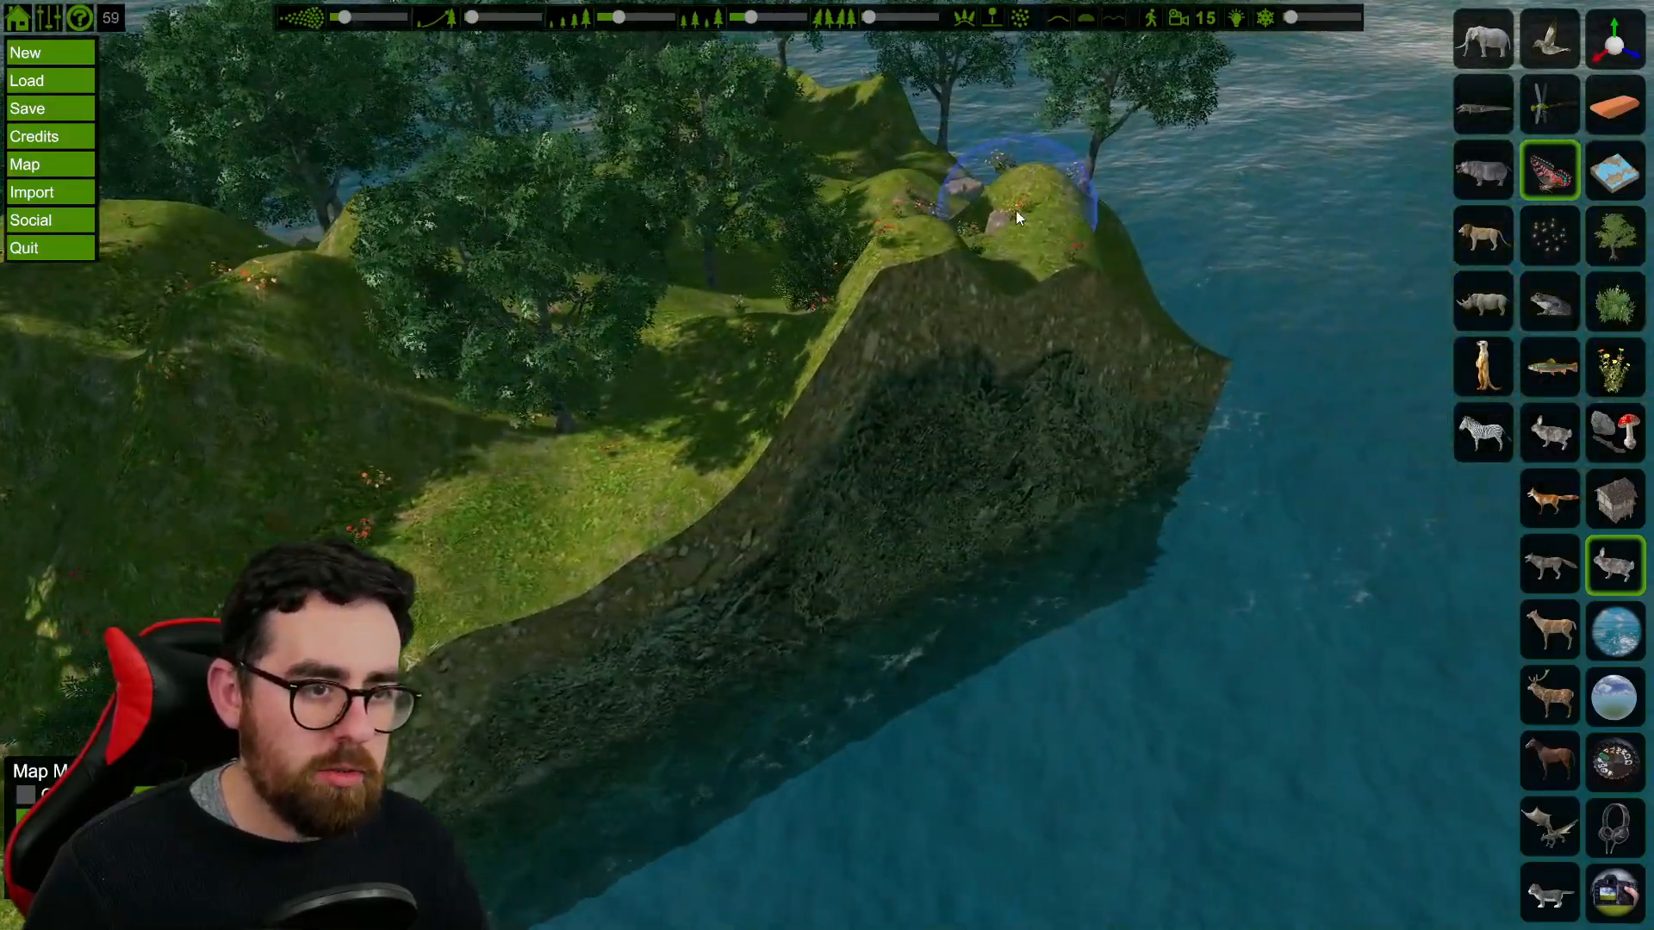
right_drag(689, 344, 581, 153)
key(w)
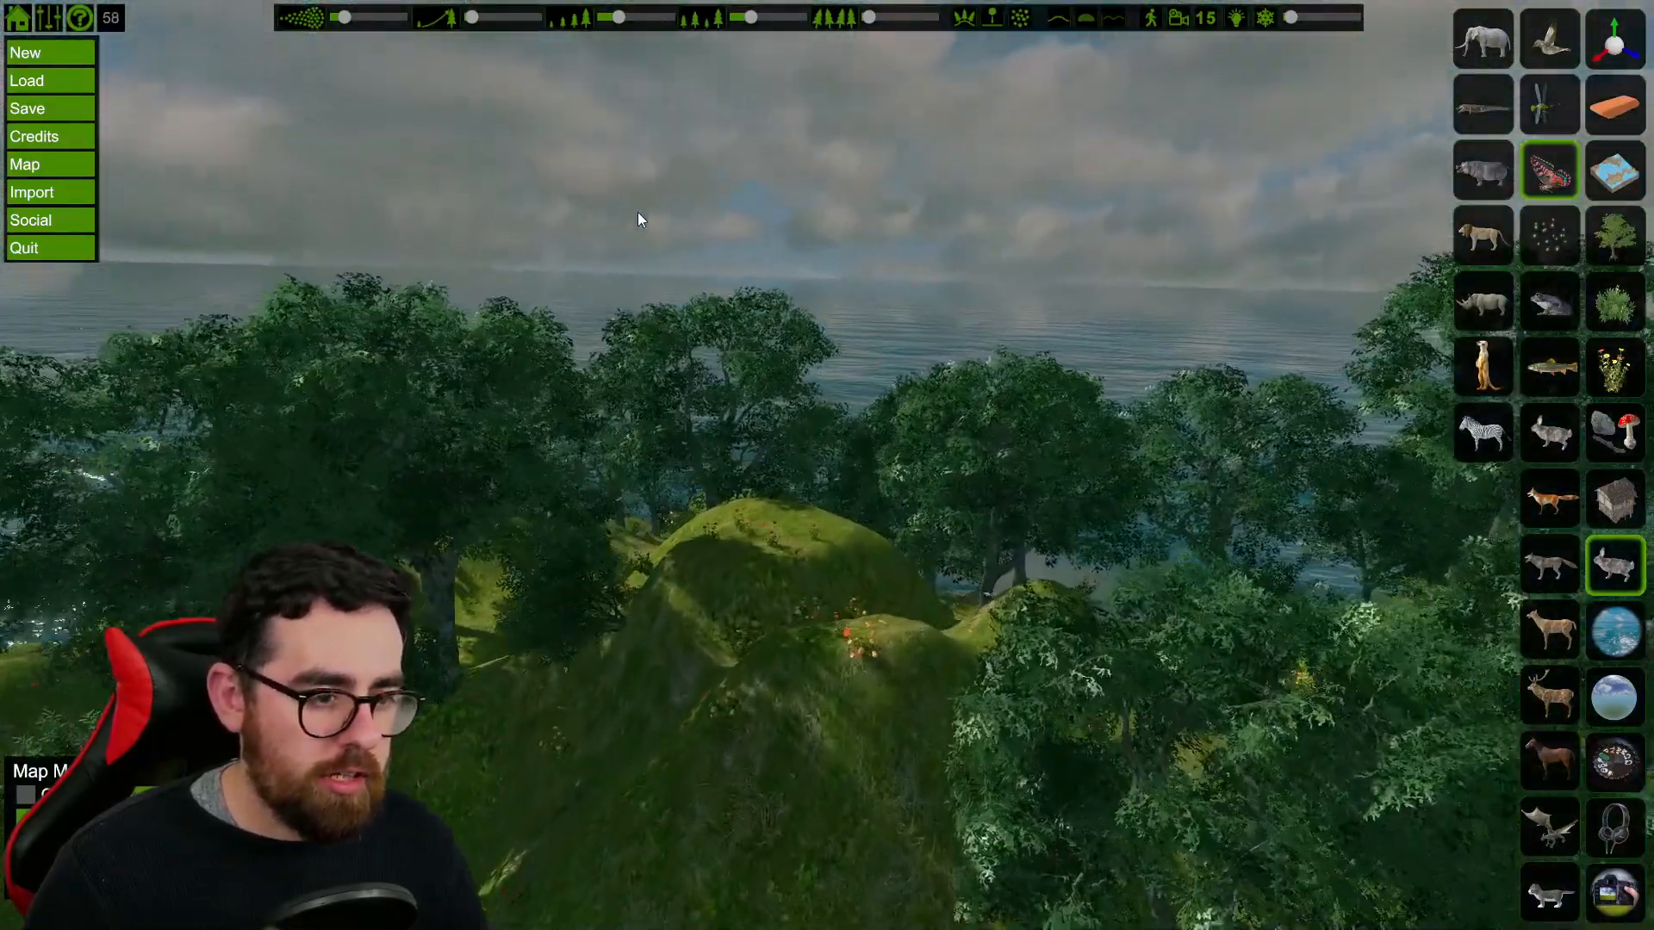
key(a)
key(d)
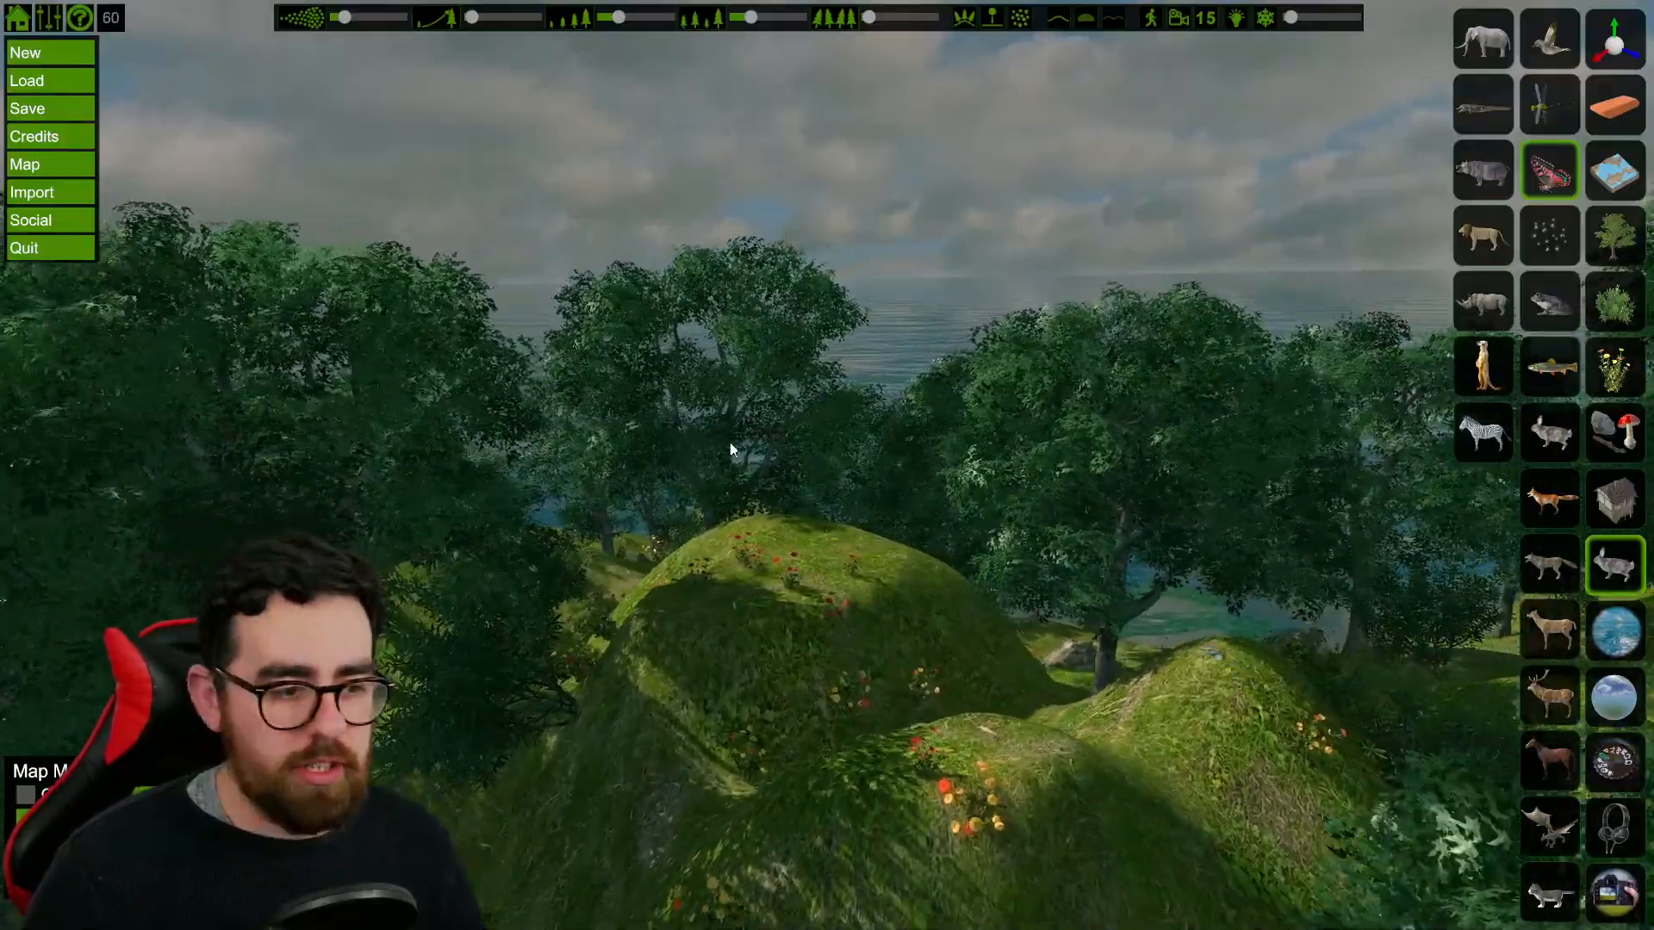
right_drag(836, 528, 864, 508)
key(s)
key(a)
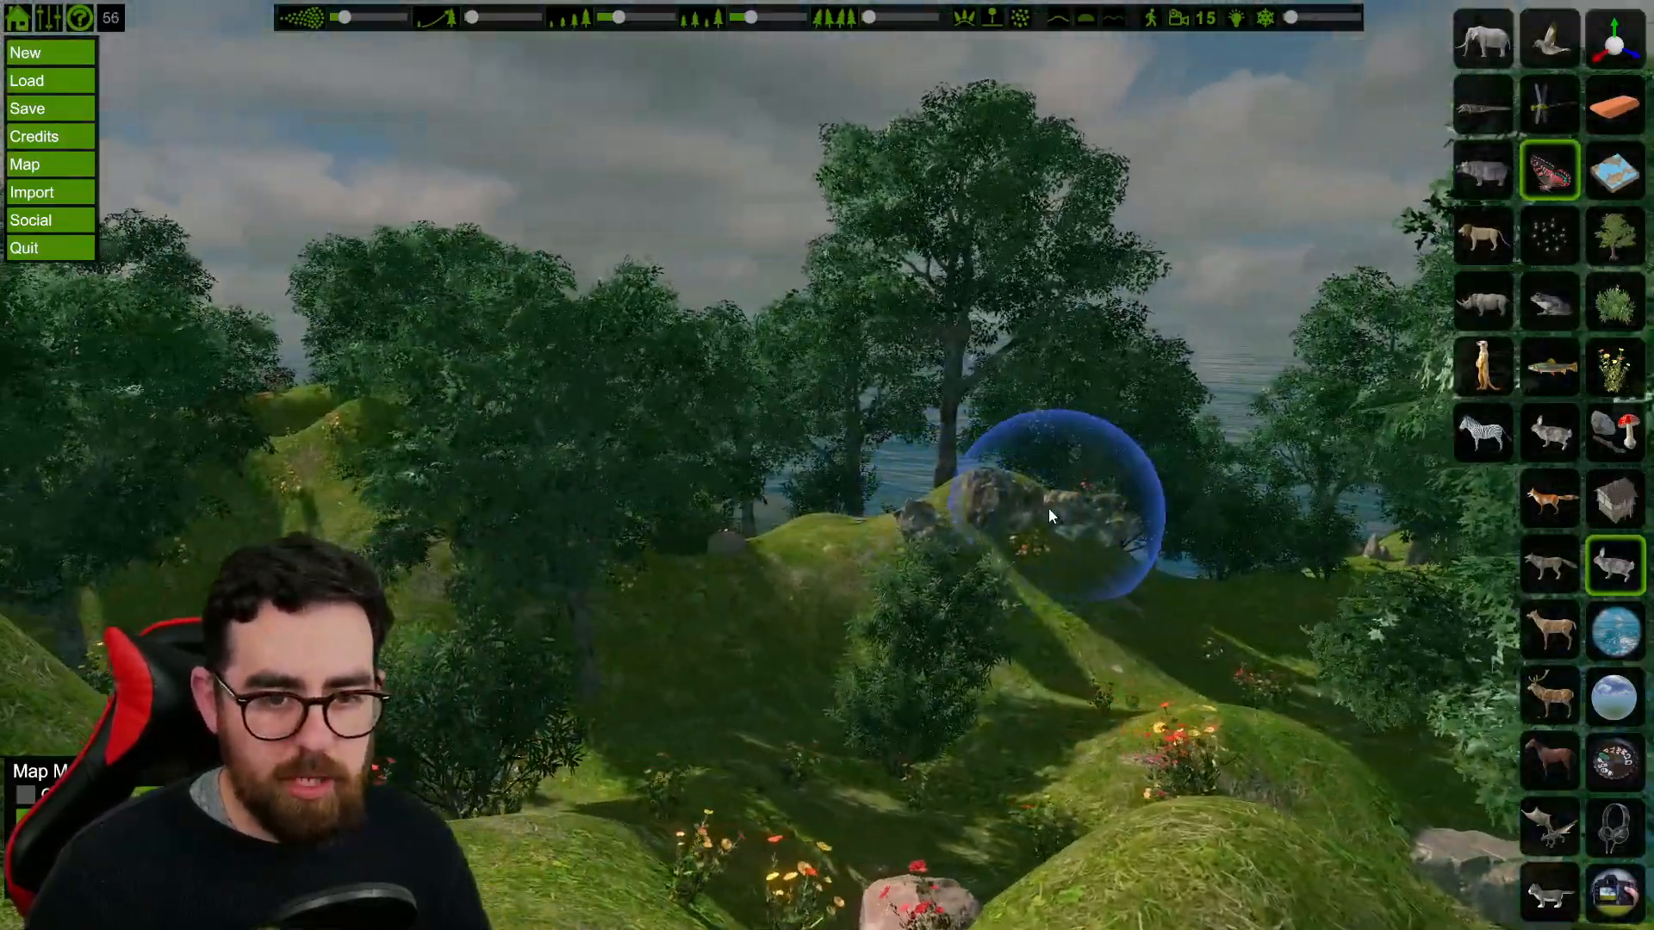
key(d)
key(a)
Step: Switch to the rabbit and place rabbits on the grassy slope and clearing above the cliff edge
click(1546, 432)
key(s)
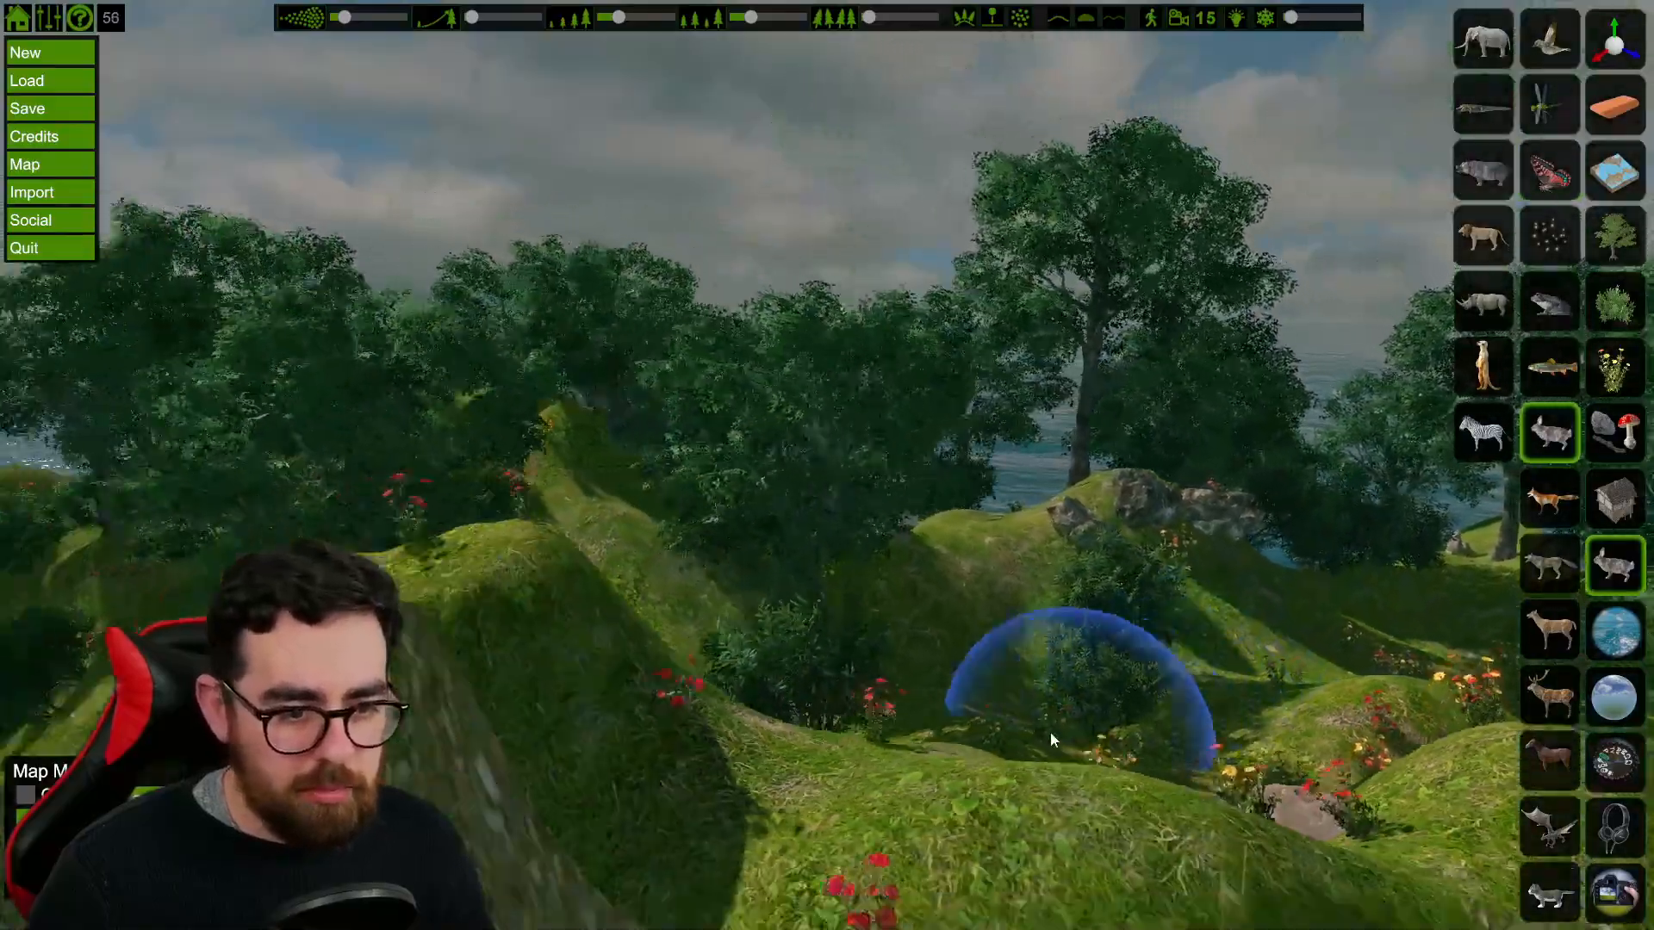
key(a)
right_drag(969, 680, 1024, 742)
key(a)
click(1025, 742)
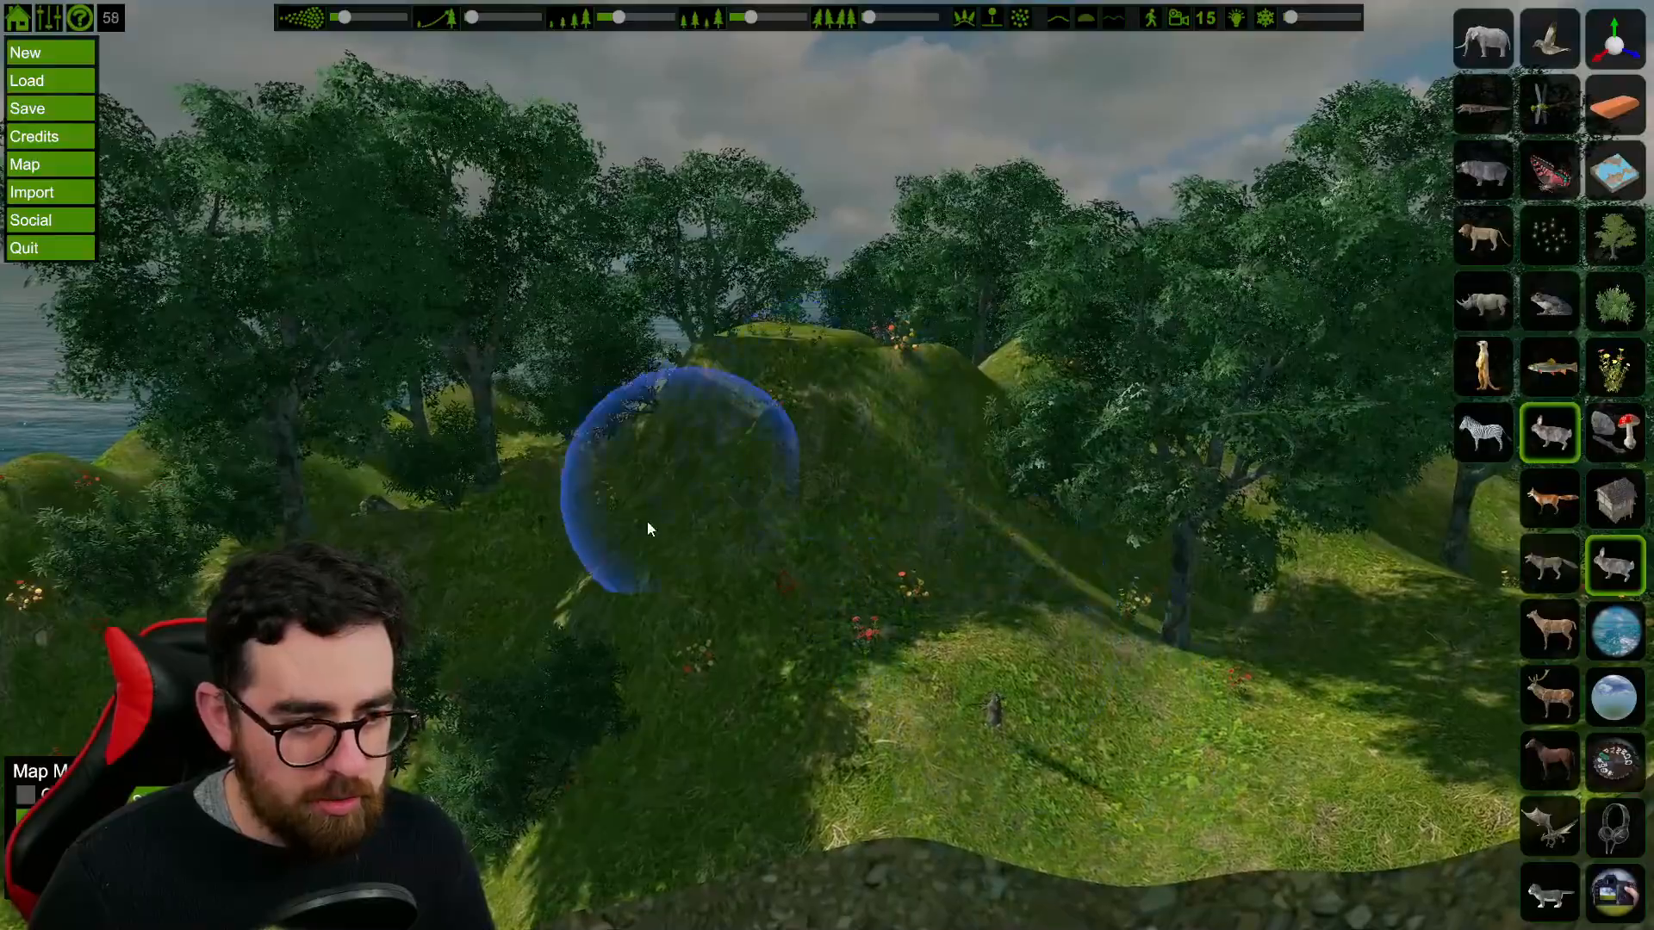
key(a)
key(w)
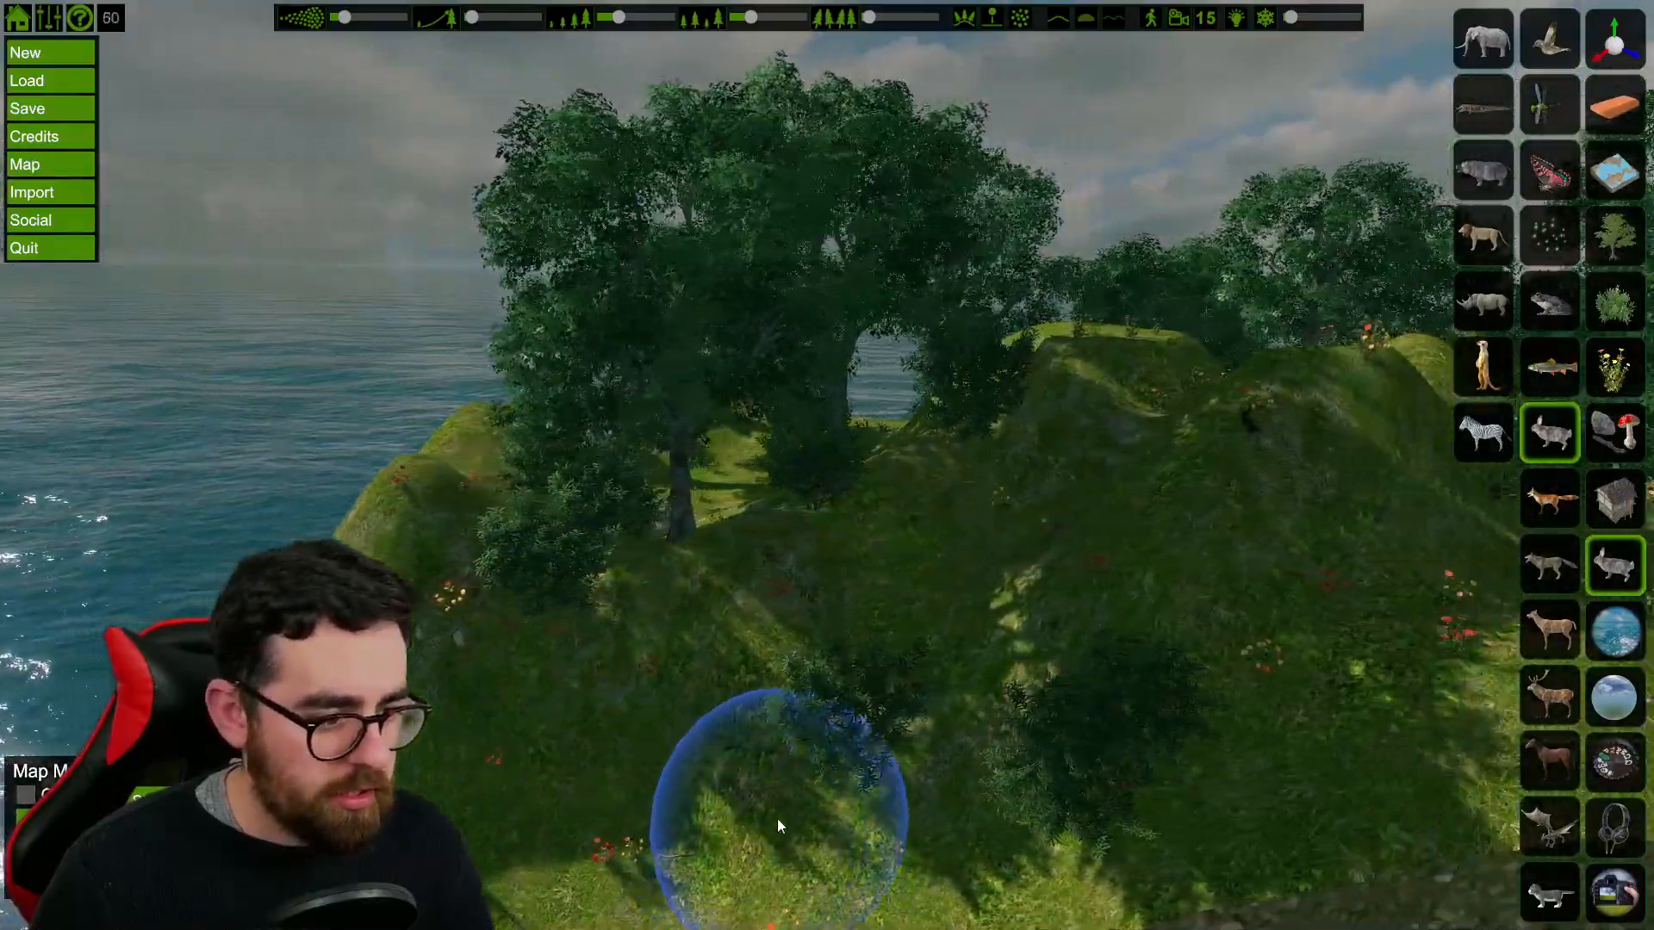
key(d)
click(1279, 724)
right_drag(1159, 621, 1355, 653)
key(s)
Step: Try out the dragon model on the grassy slope beside the cliff
click(1567, 830)
click(1094, 537)
key(a)
drag(1094, 536, 639, 556)
key(d)
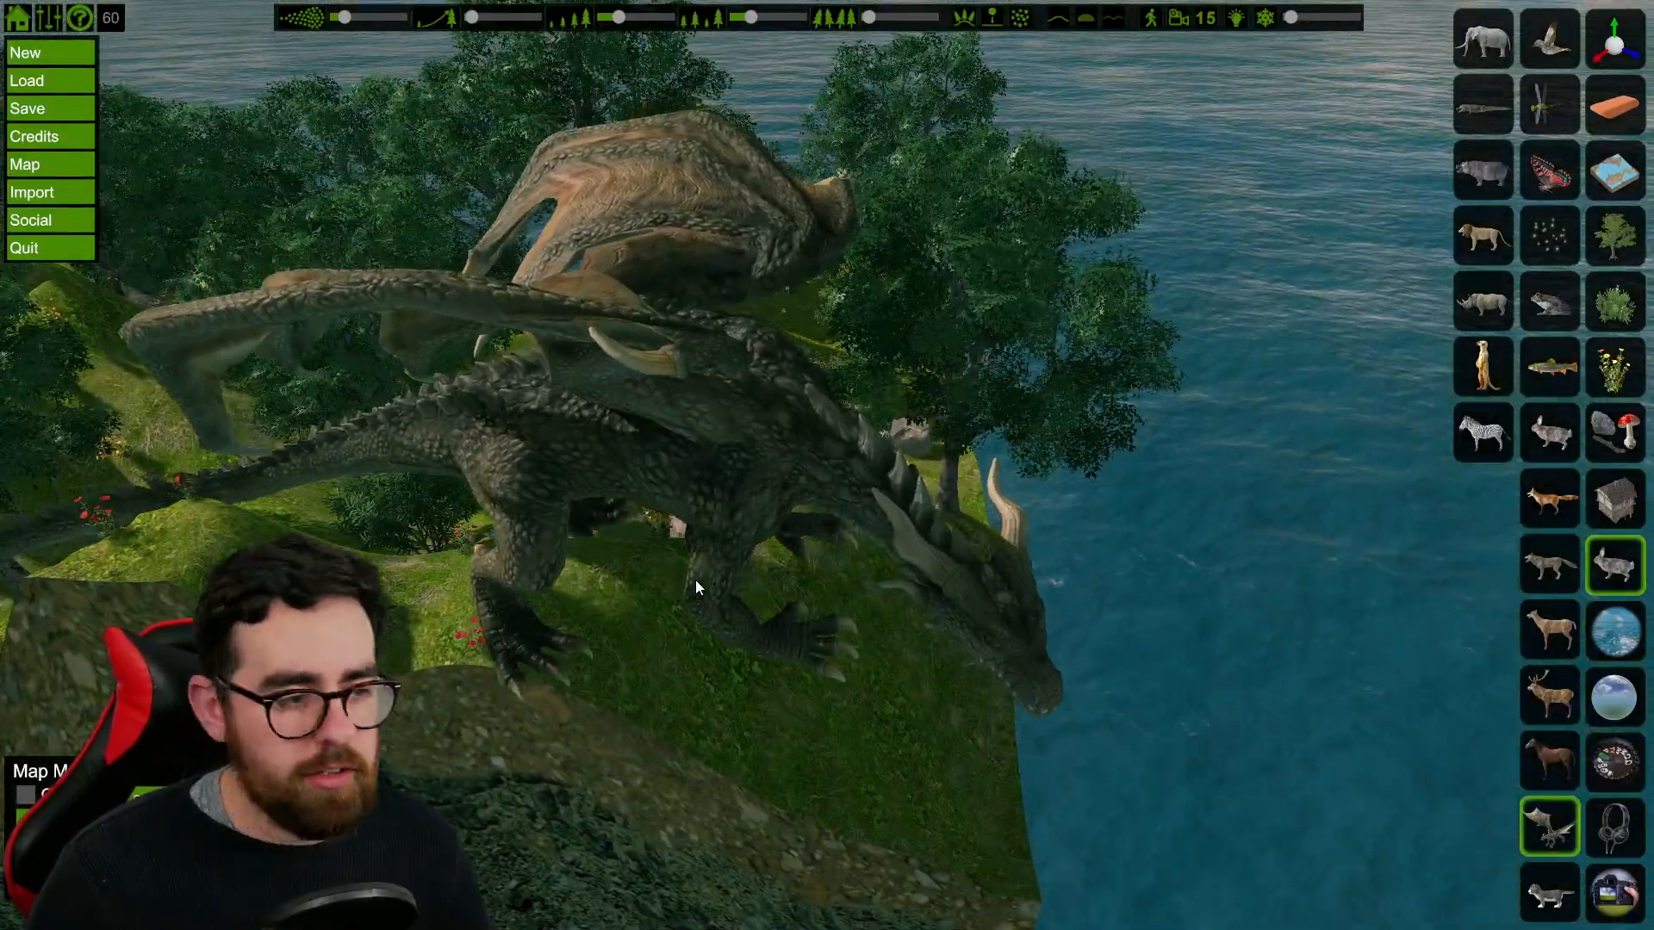
right_drag(1033, 508, 1376, 458)
Step: Choose the old house from the buildings and position it over the wooded shore beside the lake
key(d)
key(w)
key(s)
key(s)
key(d)
key(s)
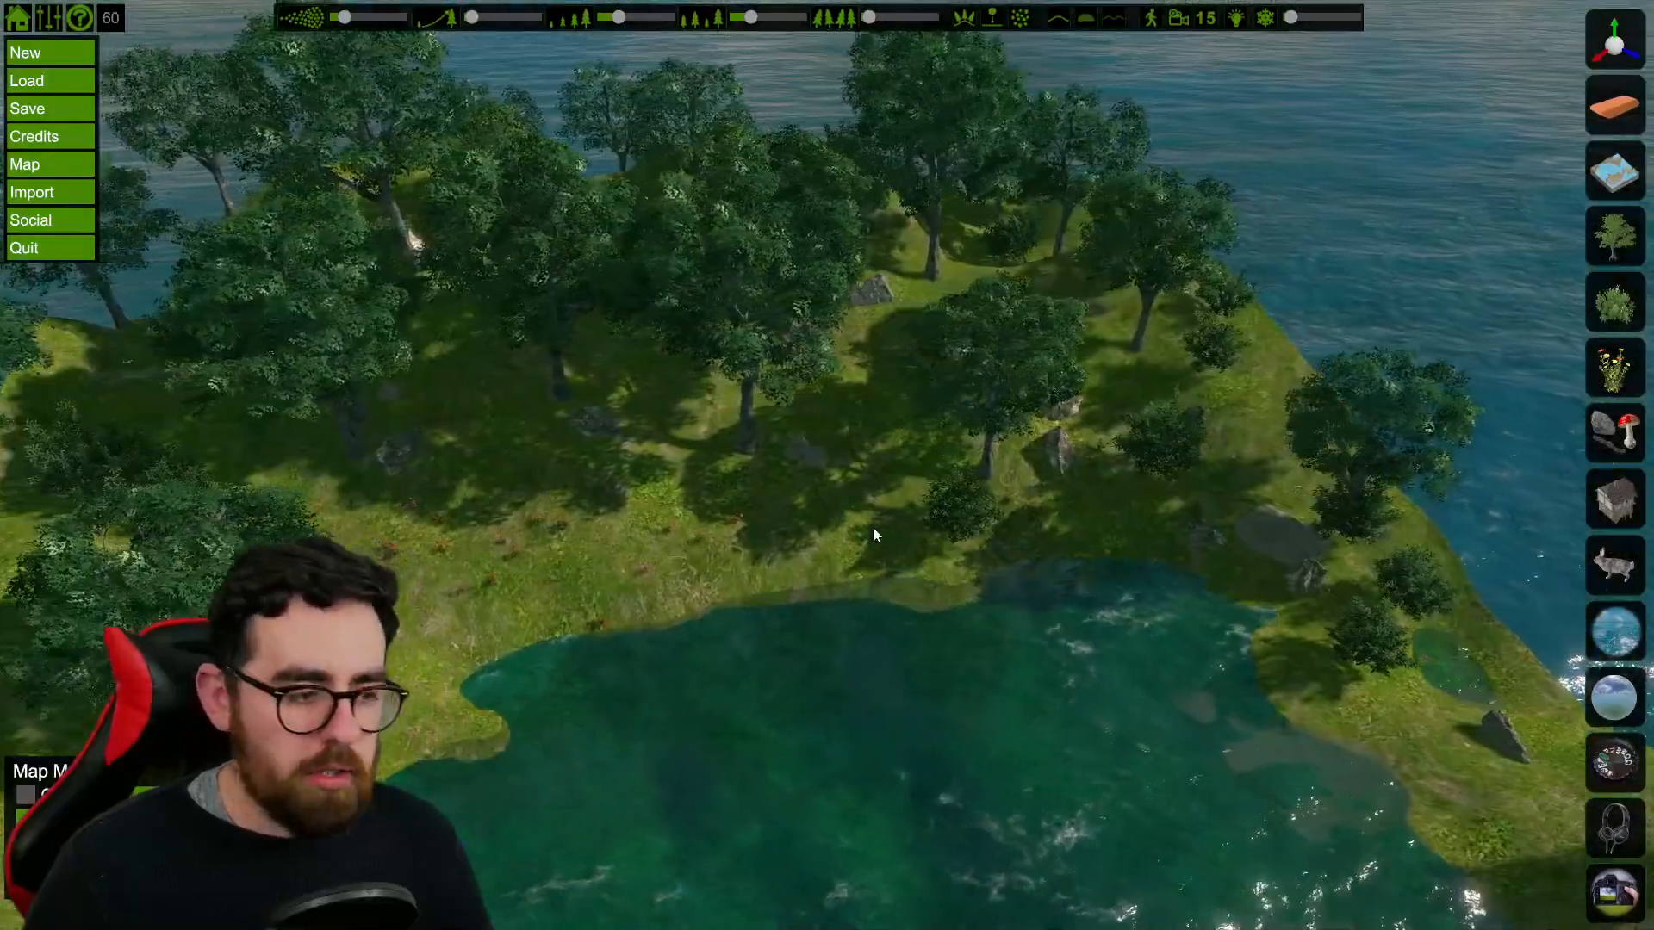
key(a)
click(1615, 499)
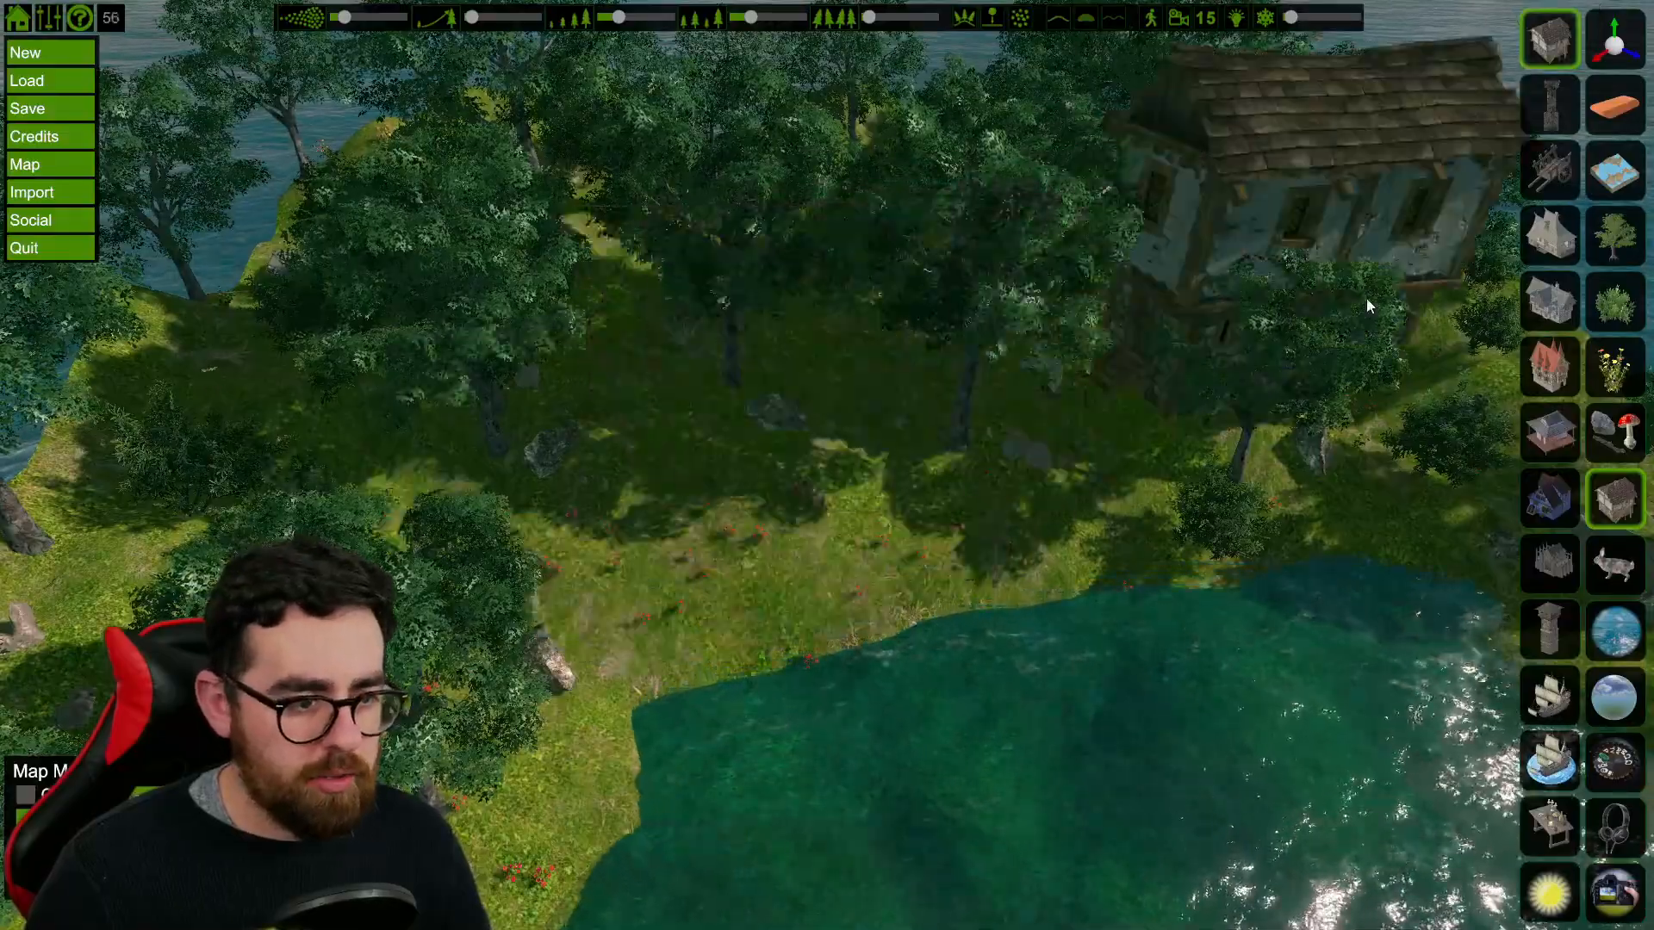
right_drag(887, 547, 895, 501)
key(a)
key(s)
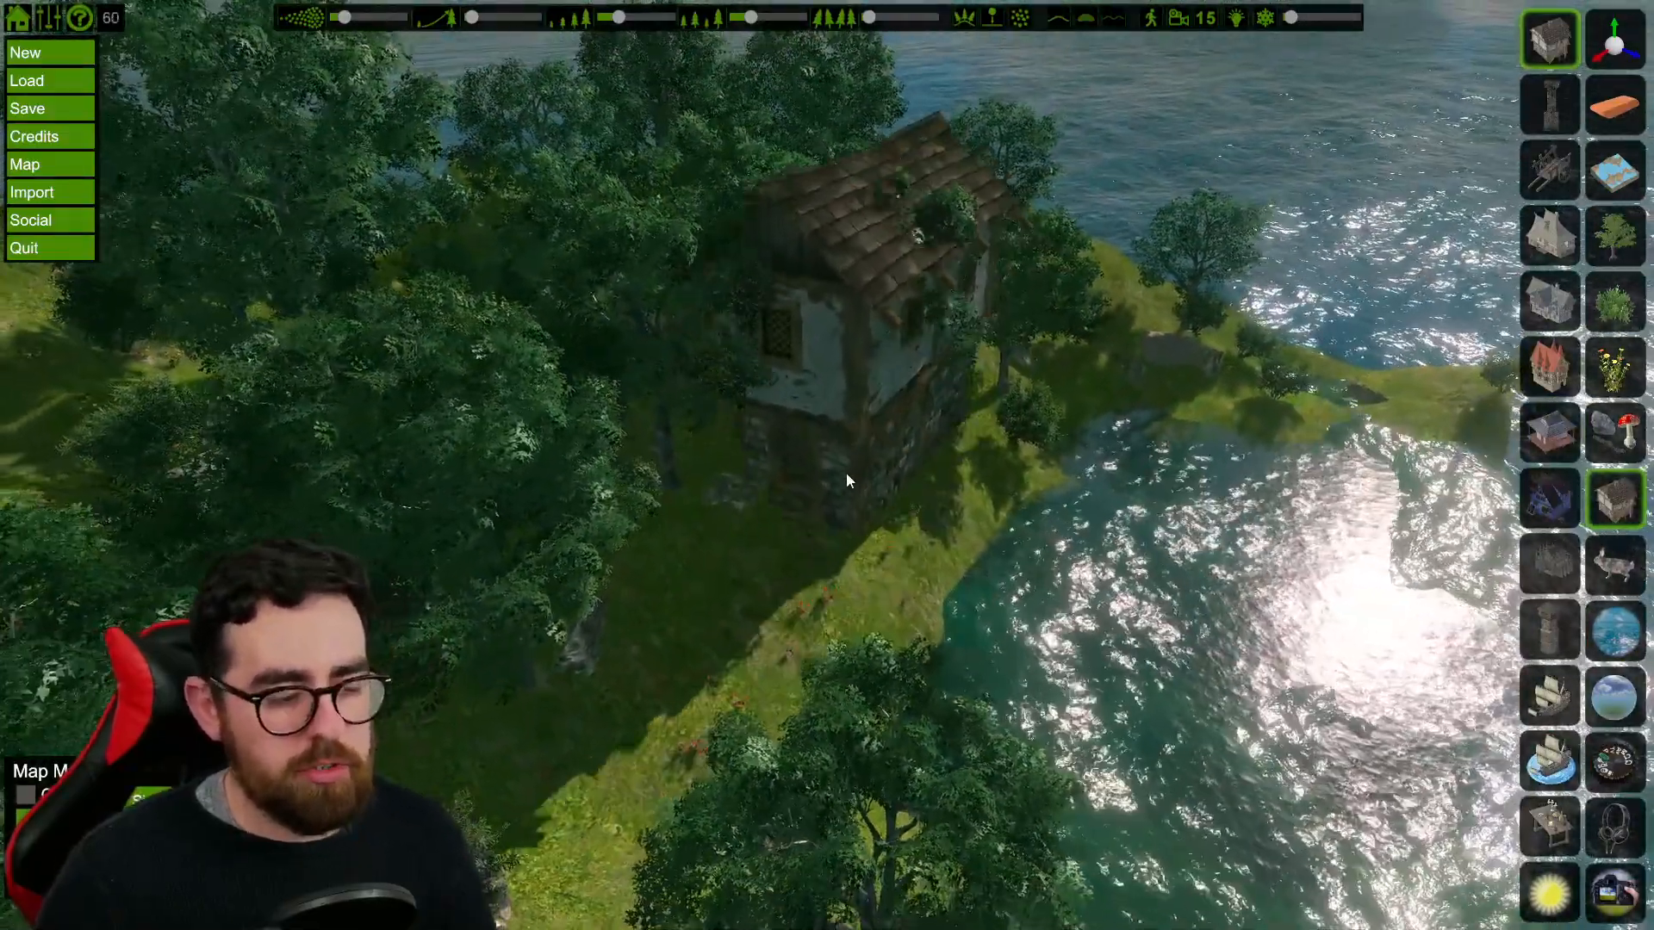
Step: Cycle through the house variants on the lakeshore and settle on the small half-timbered cottage with a stone base
scroll(808, 555, down, 5)
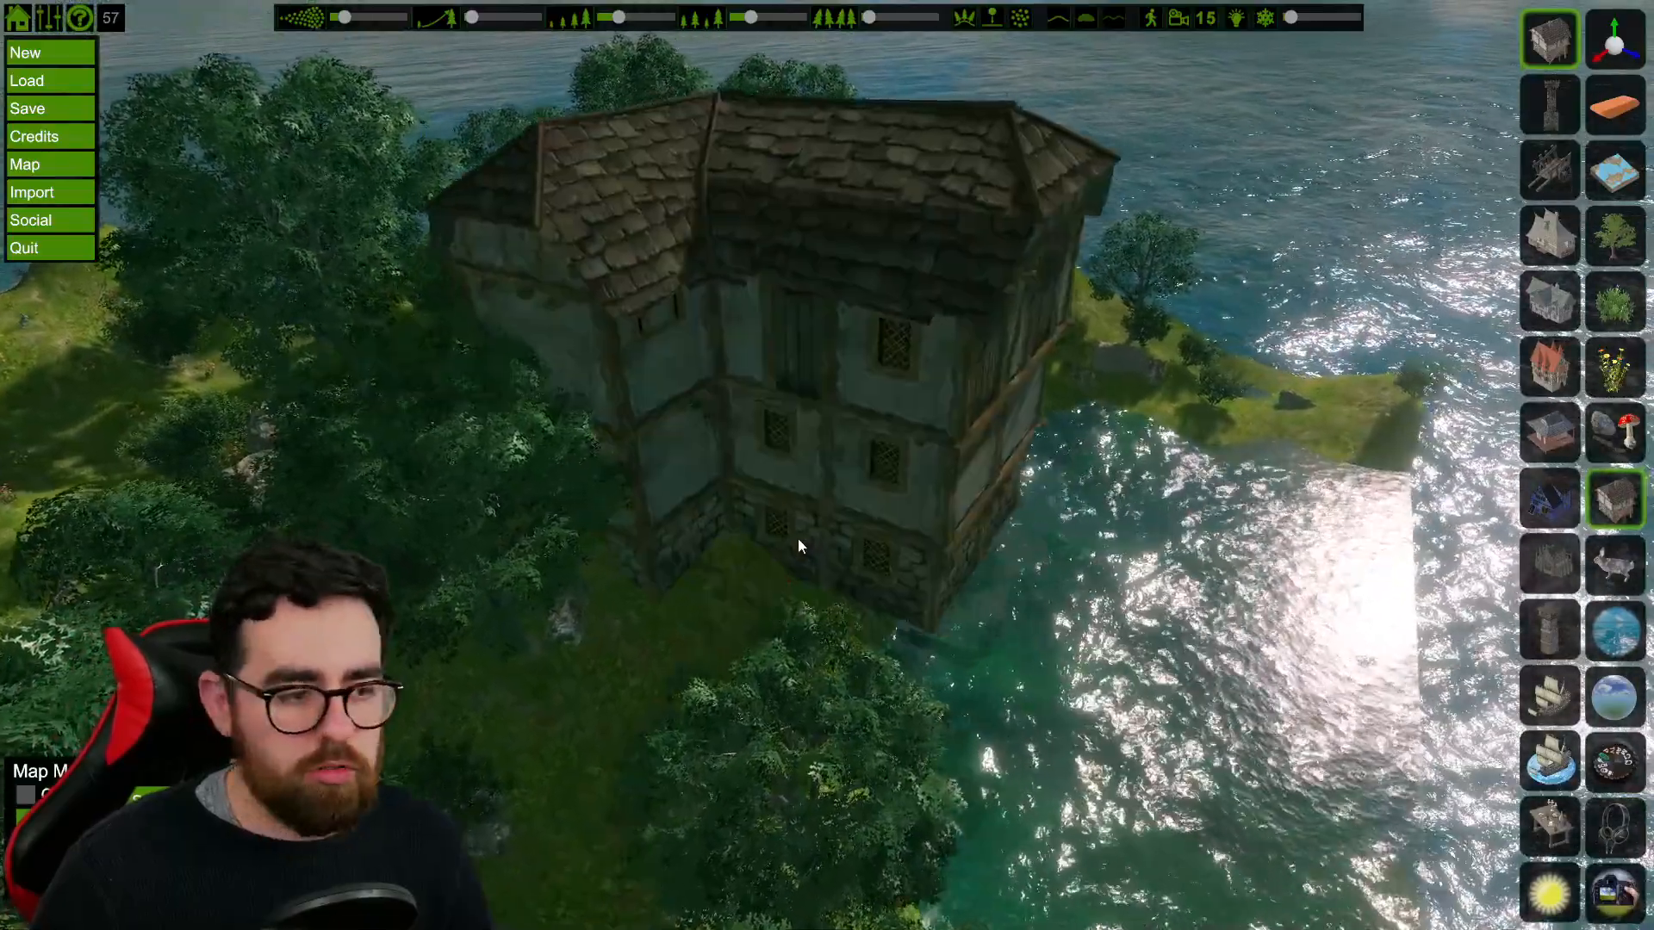
scroll(736, 502, down, 1)
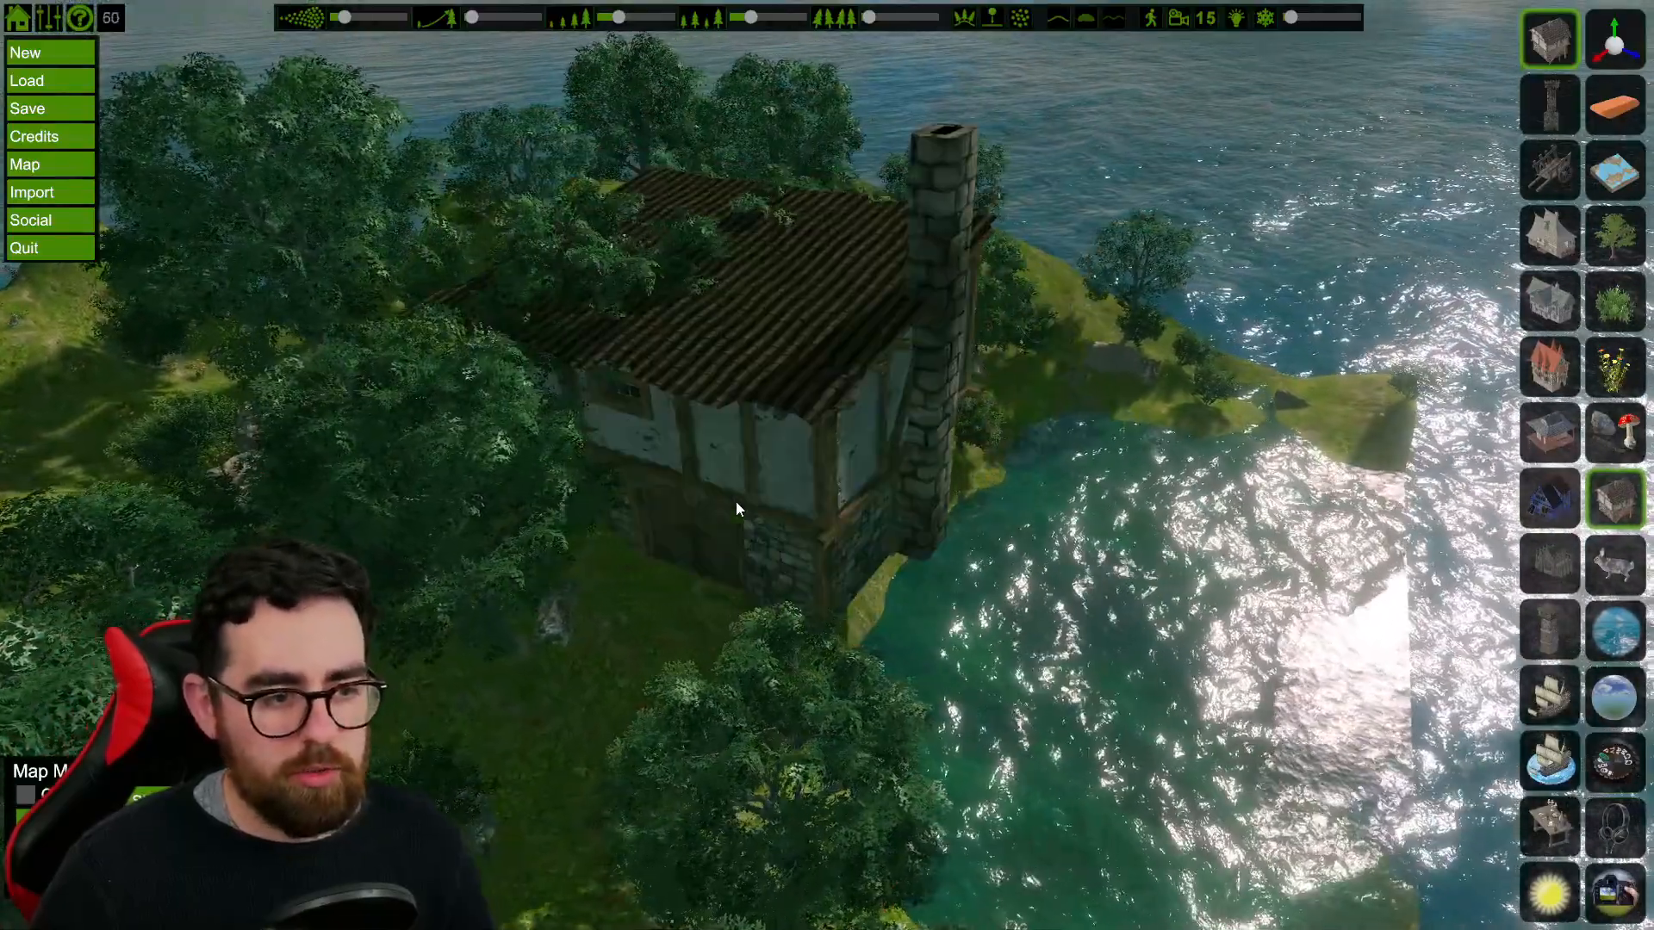
scroll(735, 499, up, 1)
mouse_move(734, 499)
right_down()
mouse_move(702, 499)
mouse_move(725, 473)
right_up()
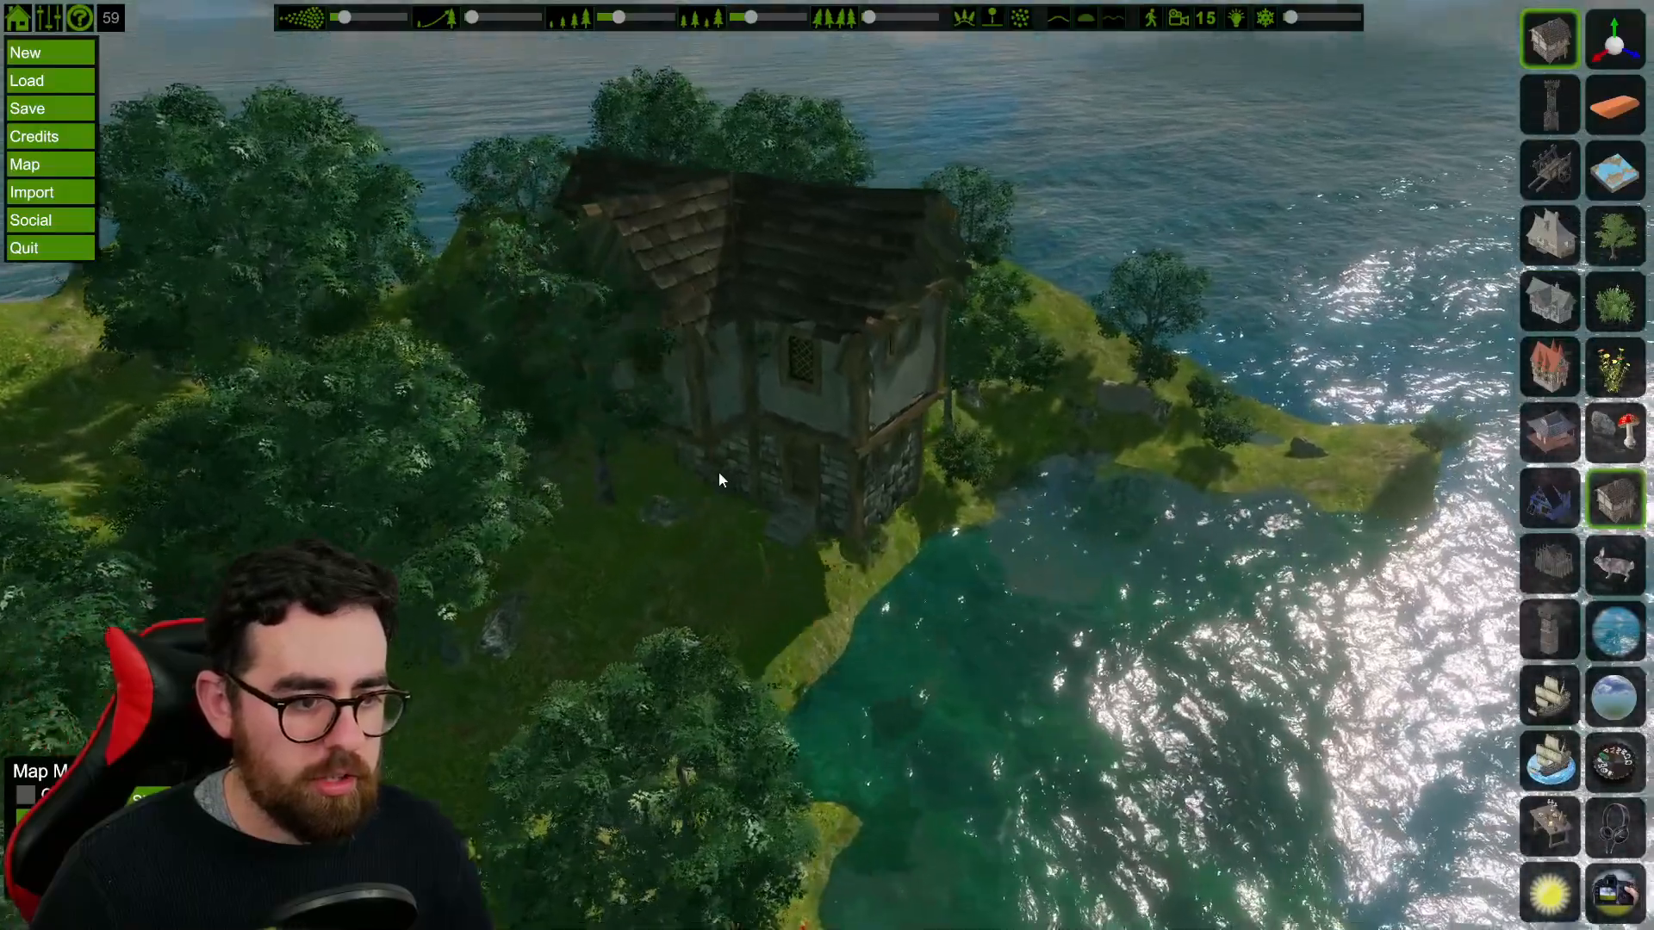
key(a)
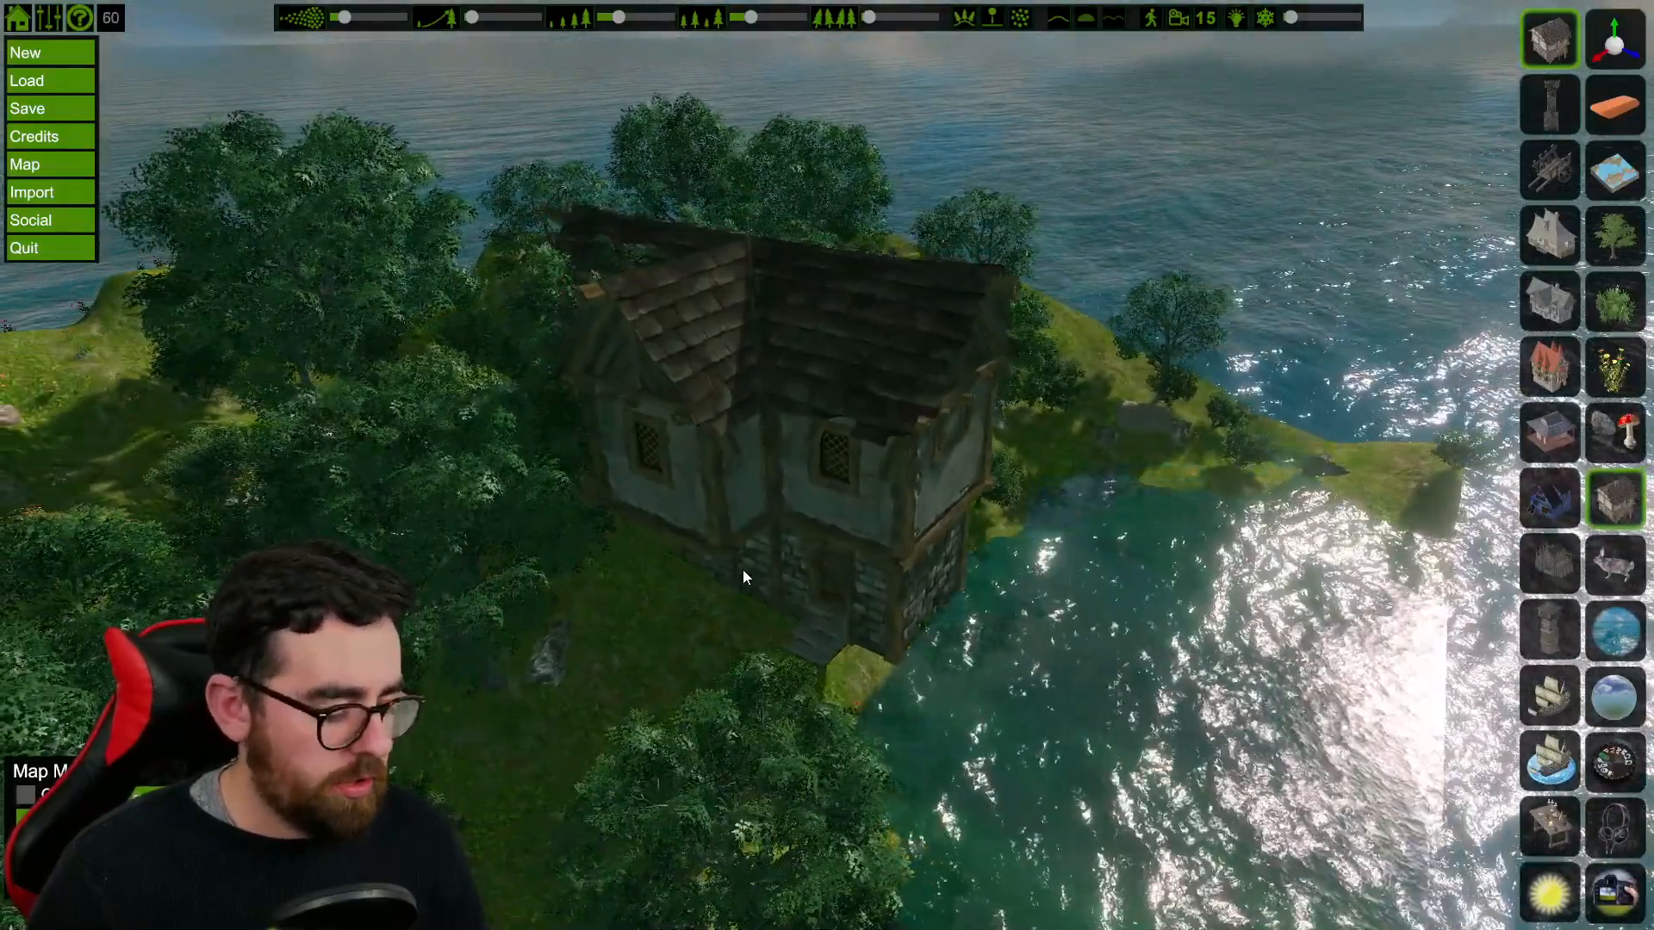
Step: Rotate the cottage to face the lake, shrink it below tree height and place it on the grassy shore
scroll(744, 556, down, 2)
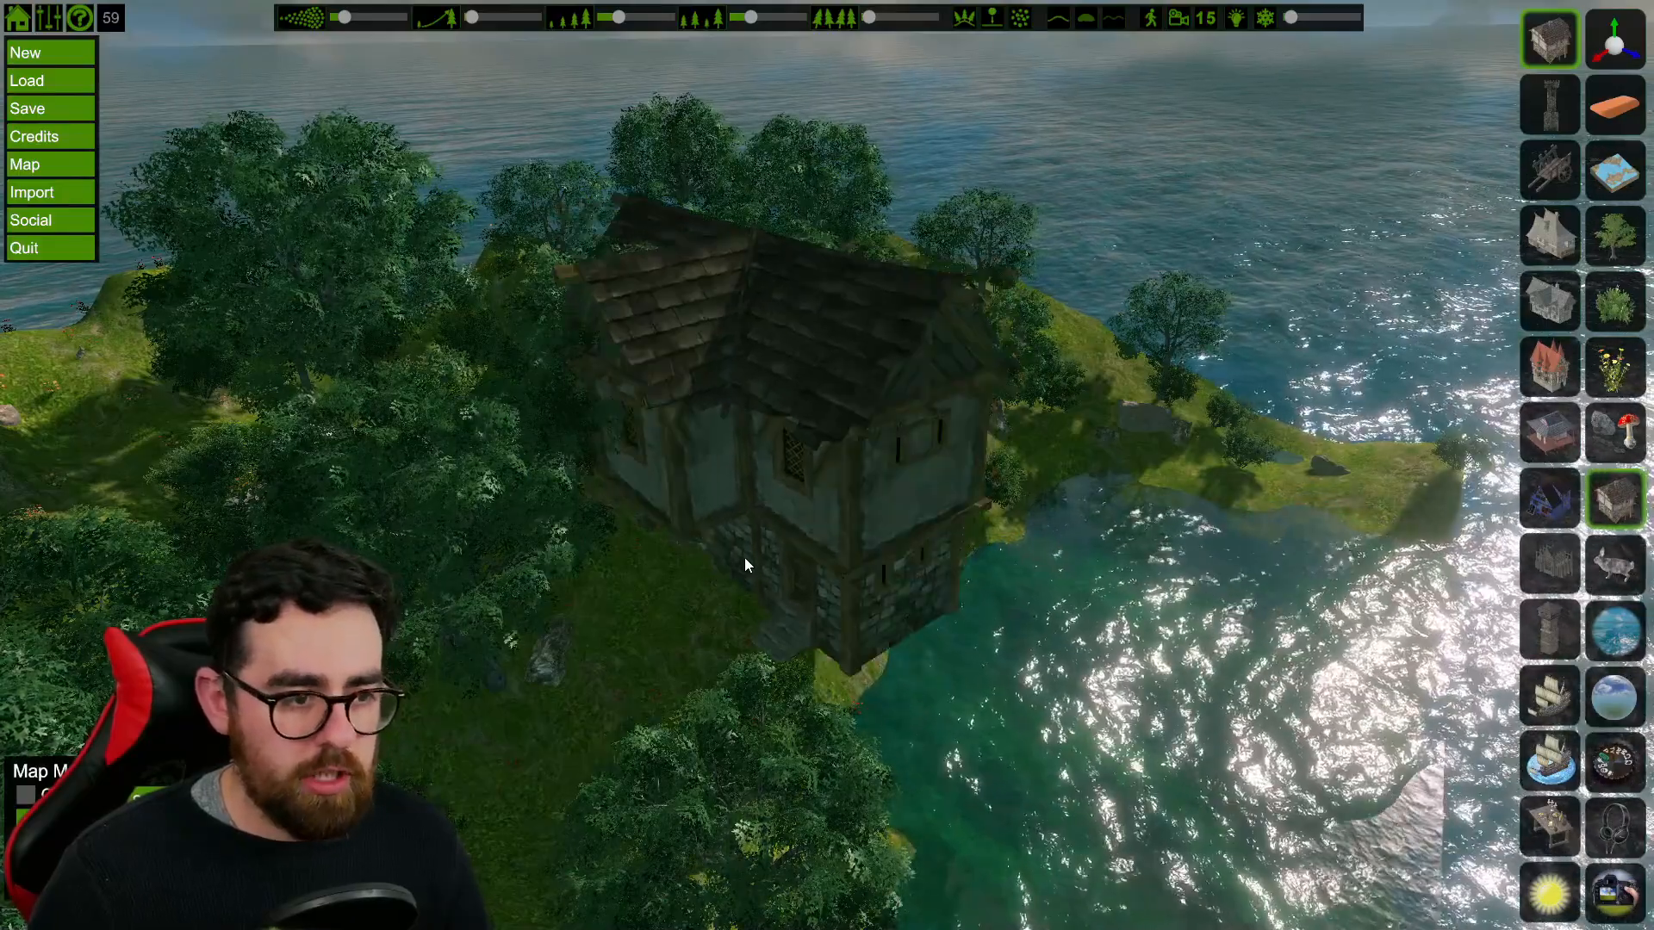
scroll(745, 556, up, 2)
scroll(742, 560, down, 4)
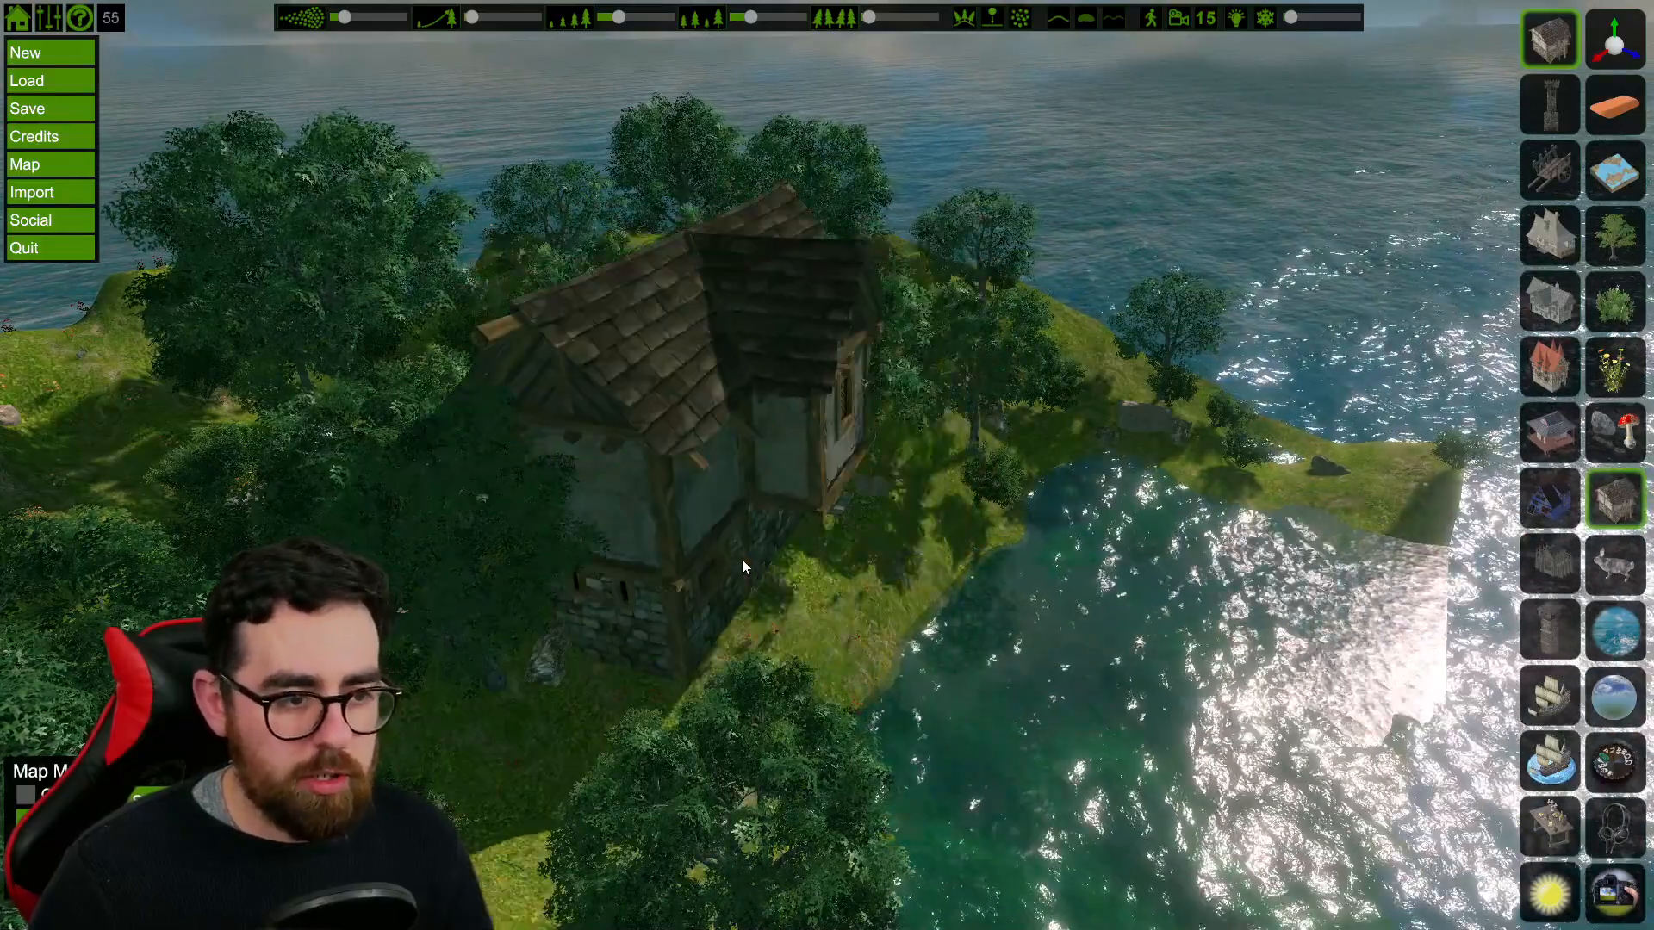
scroll(744, 563, down, 1)
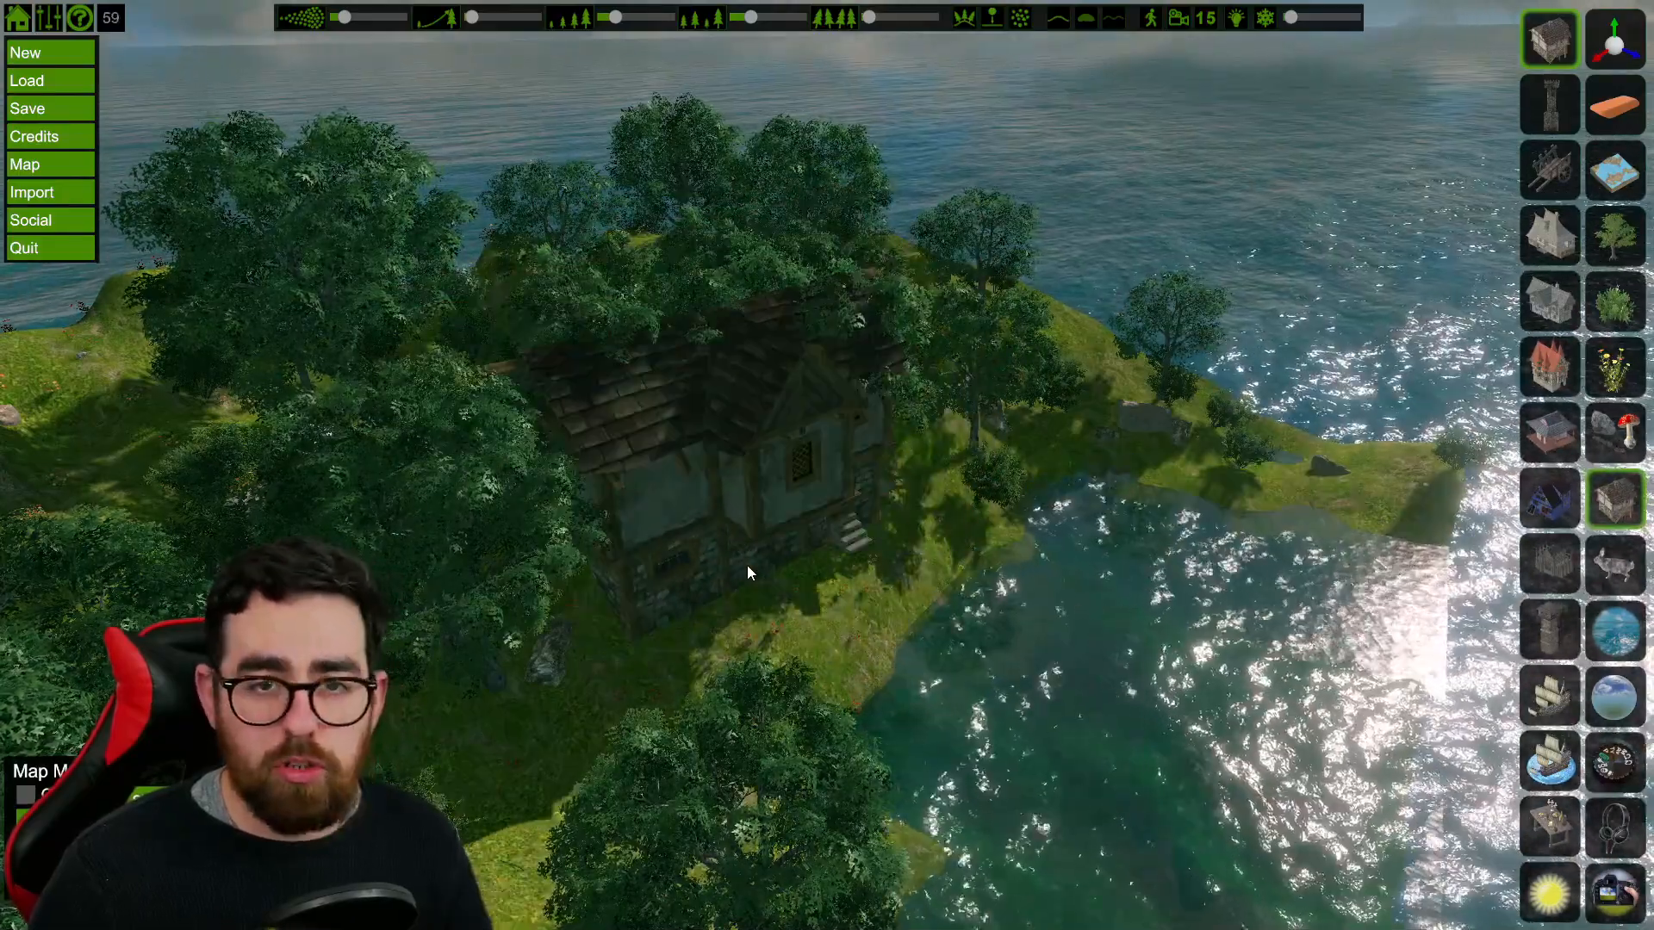
scroll(747, 565, up, 1)
scroll(746, 565, down, 1)
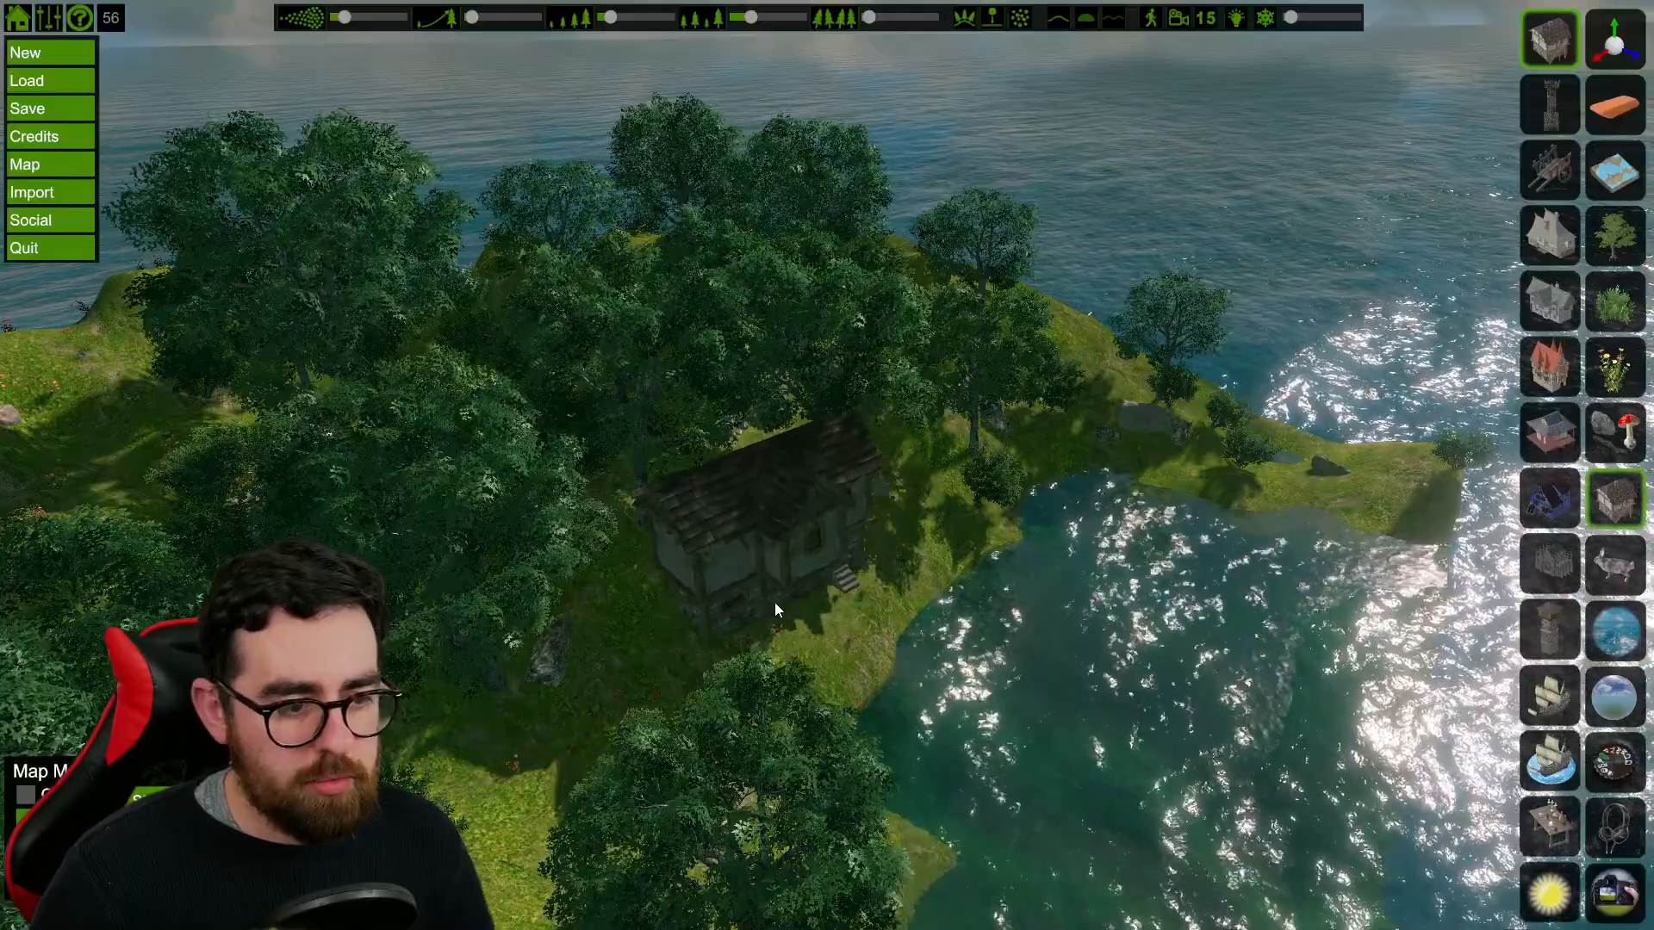
click(763, 639)
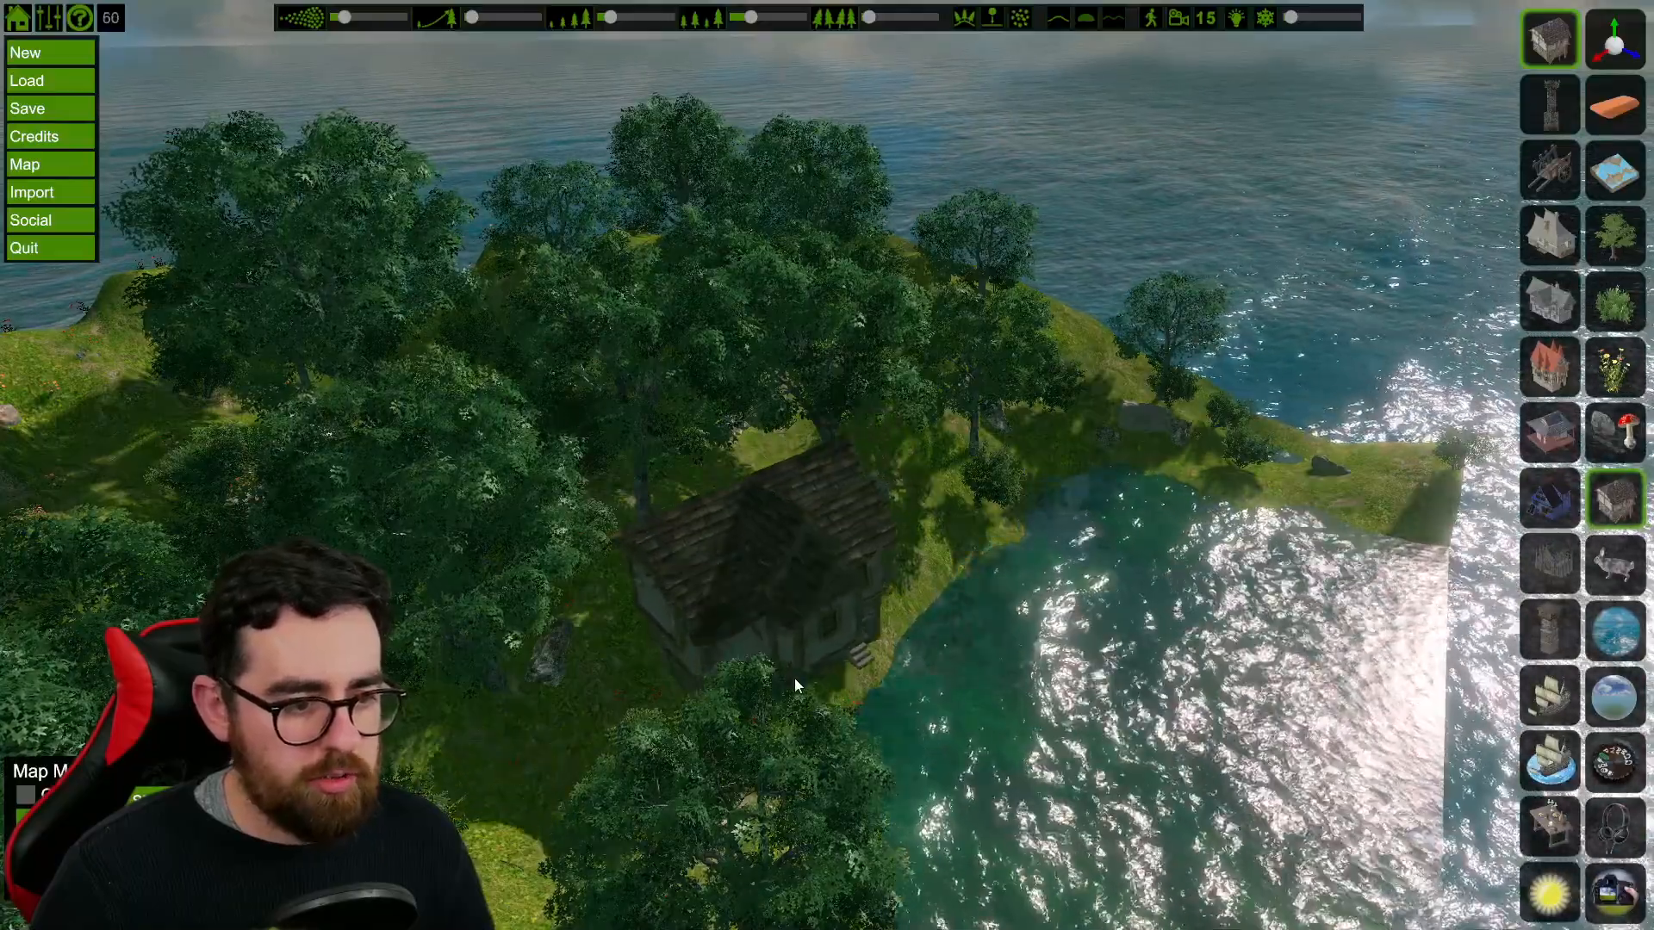
Step: Select the cottage on the lakeshore in scale mode and adjust its size
key(a)
key(w)
key(d)
right_drag(1072, 724, 797, 628)
key(s)
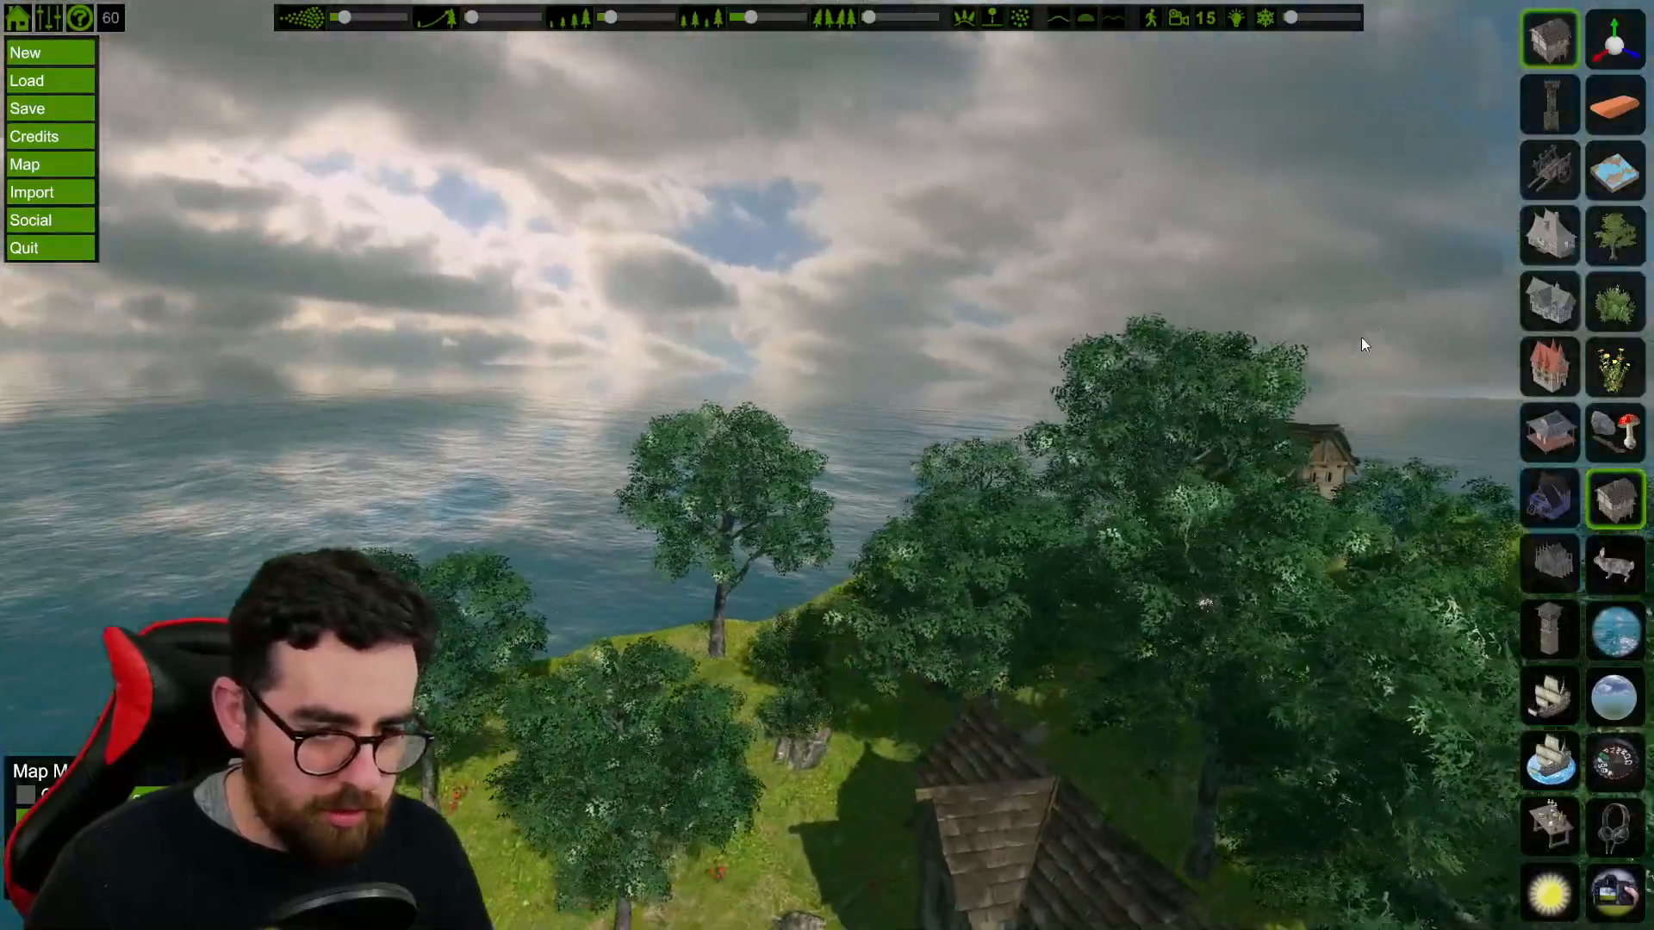
key(s)
right_drag(827, 465, 1101, 731)
key(w)
click(803, 403)
key(s)
key(a)
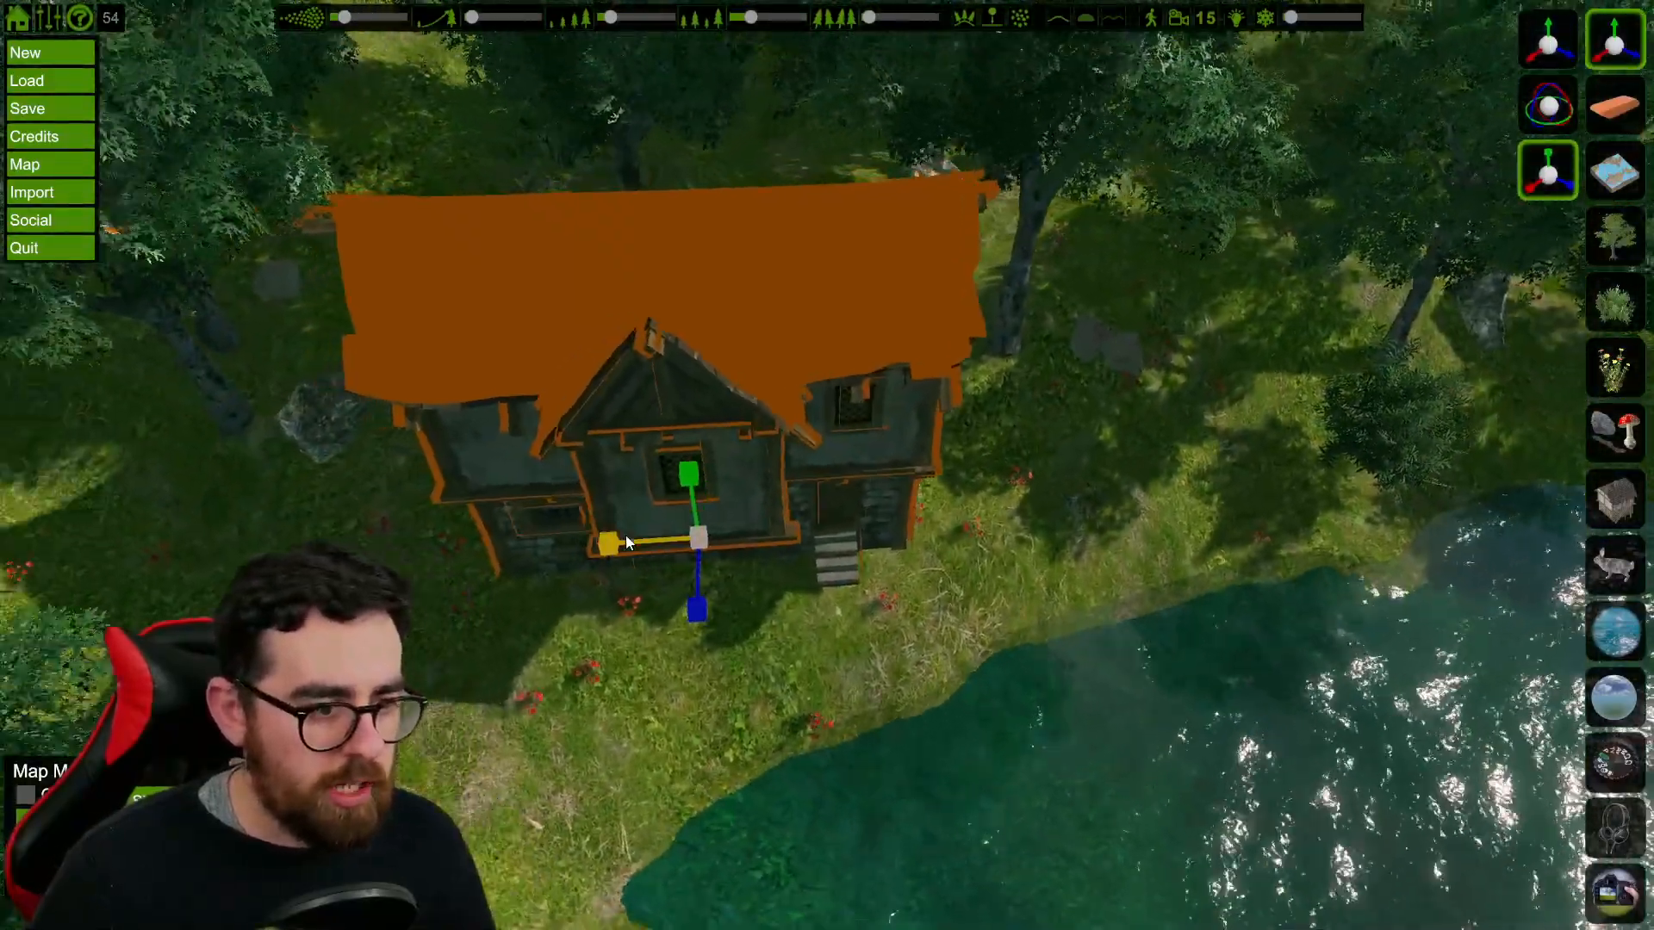
right_drag(731, 580, 775, 561)
drag(777, 481, 899, 474)
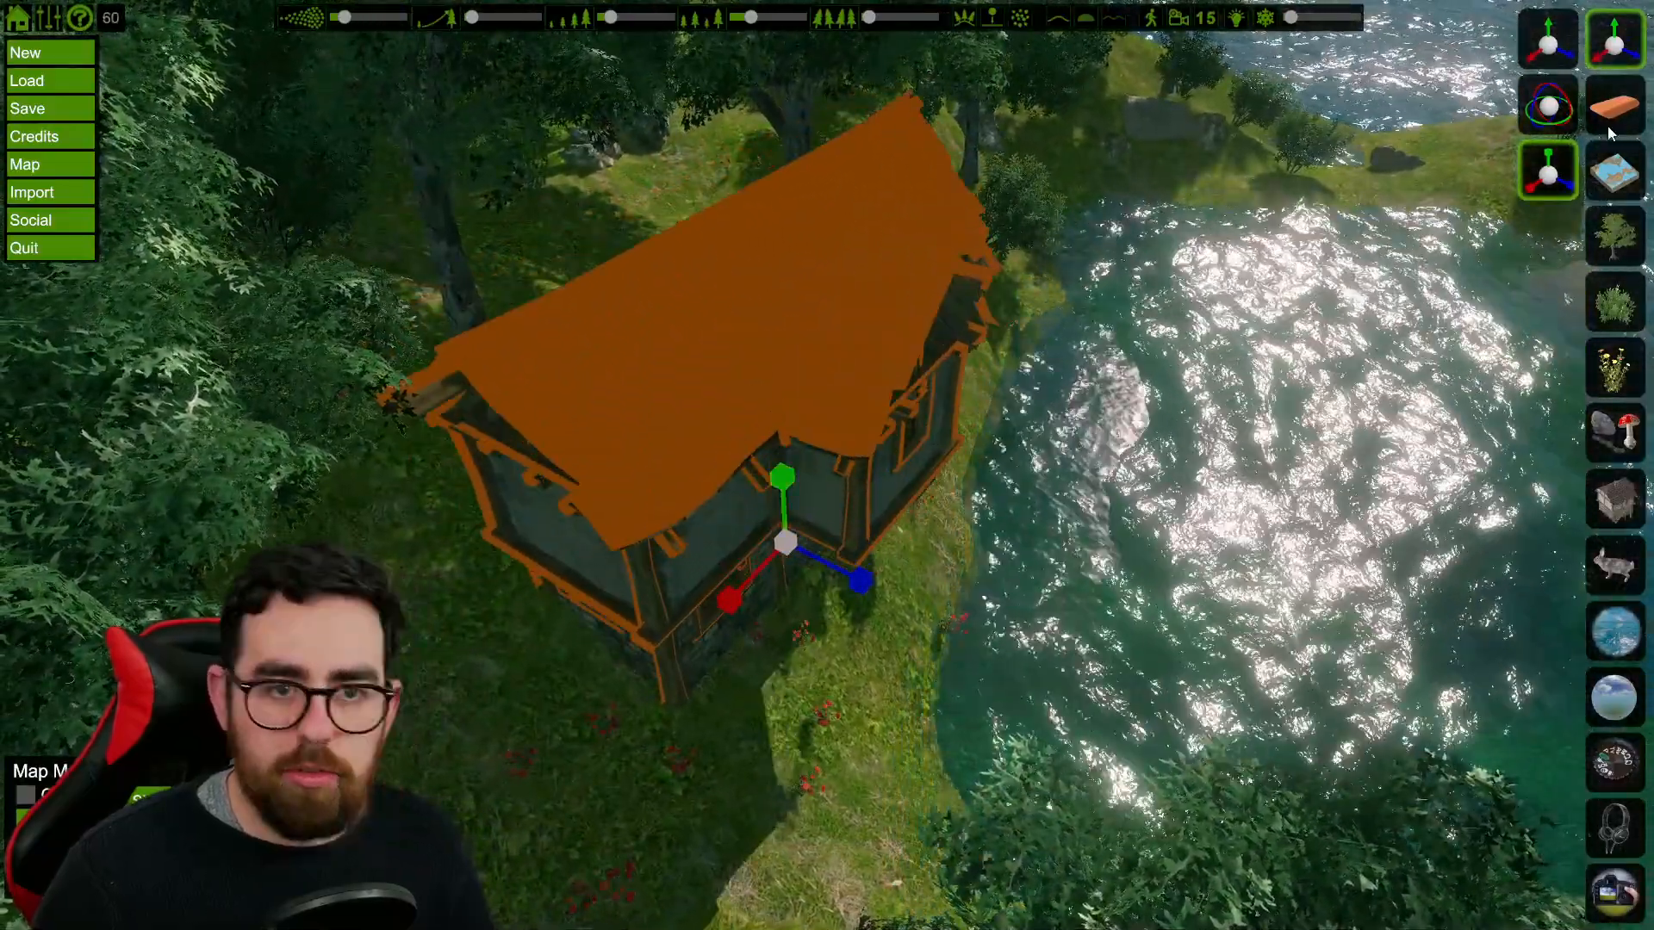
Step: Move the cottage along its axes until its stone base and front steps rest on the grassy bank, and deselect it
click(1556, 46)
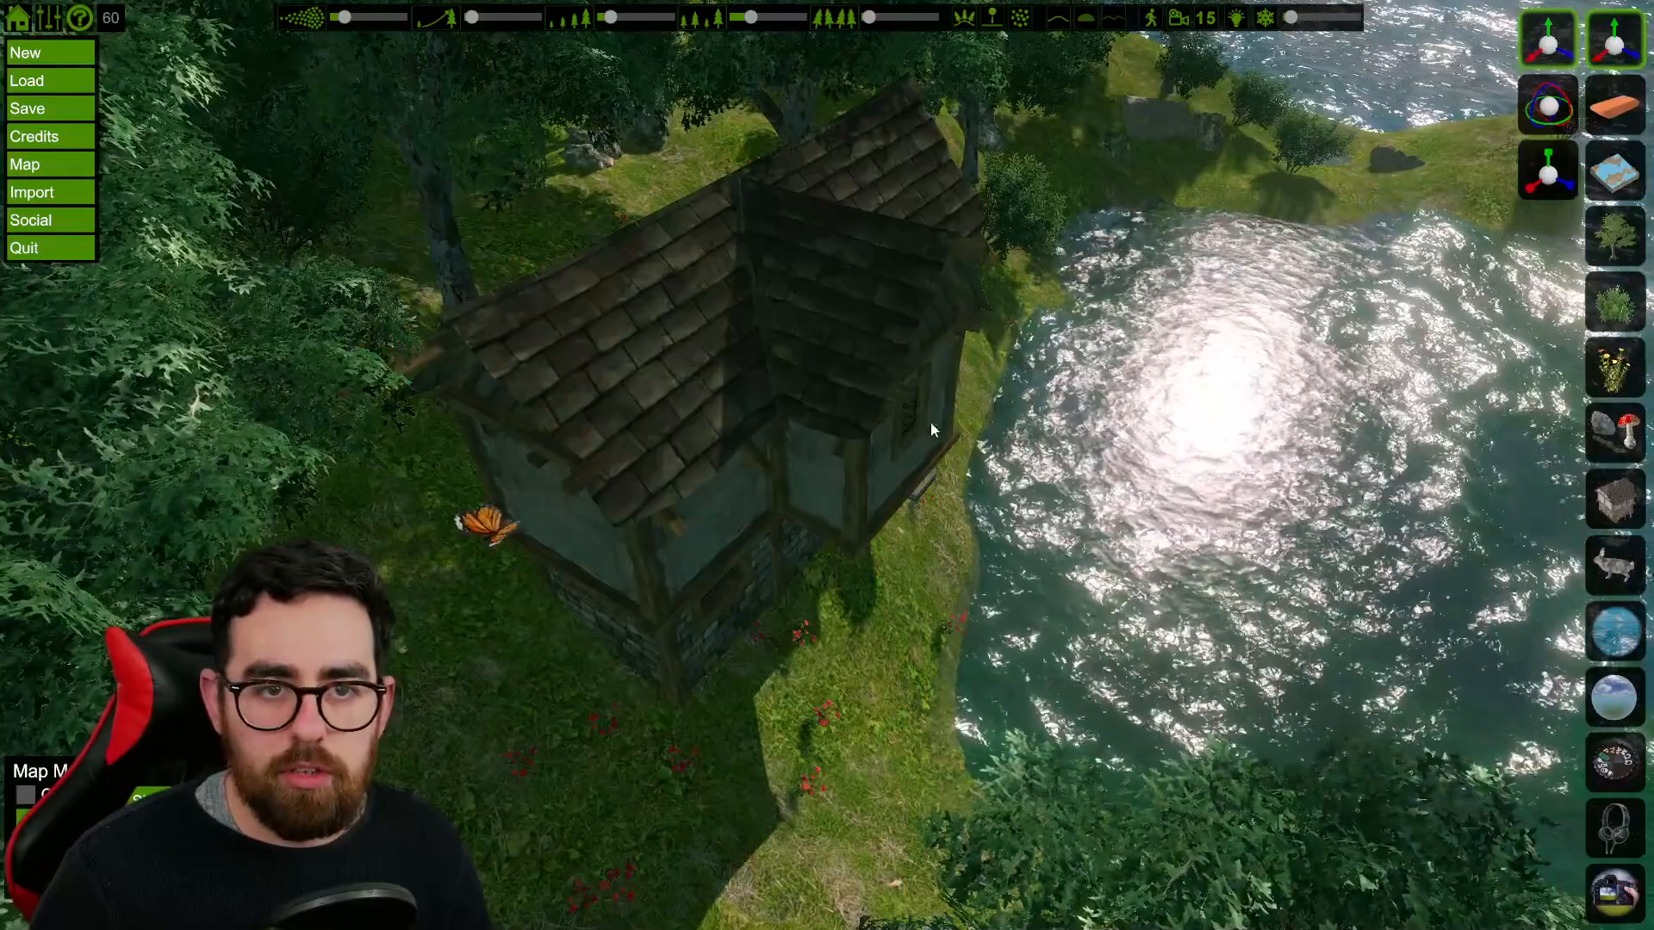
click(798, 466)
drag(782, 544, 785, 608)
middle_drag(965, 613, 362, 551)
scroll(638, 544, up, 3)
right_drag(362, 552, 657, 340)
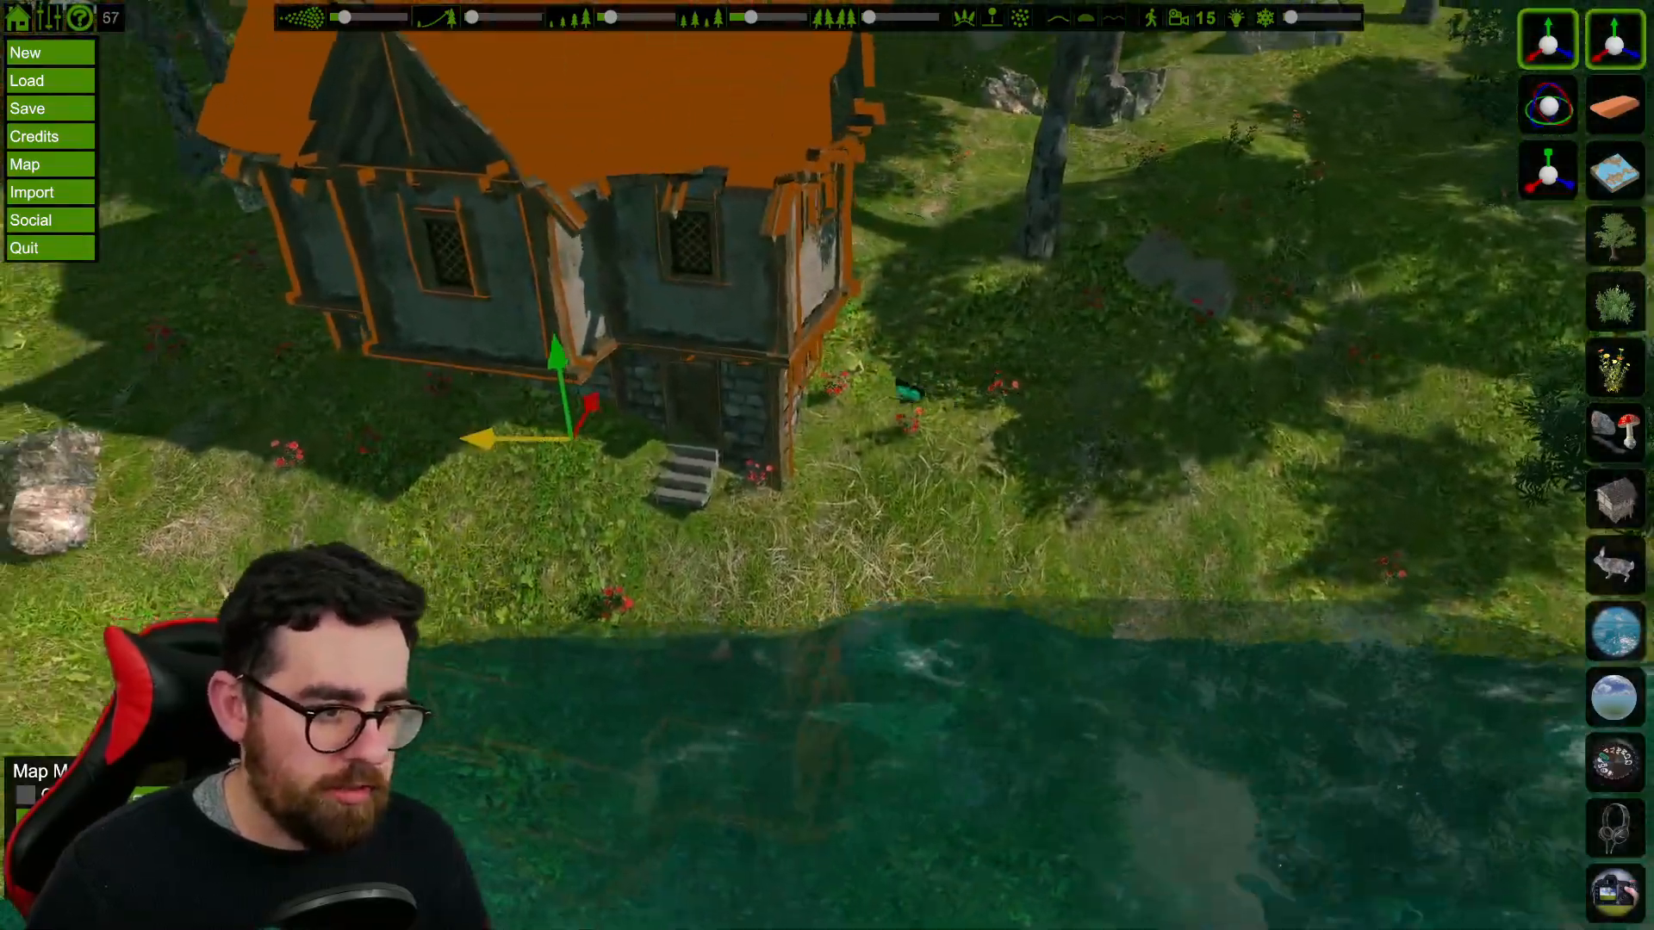
drag(656, 340, 653, 385)
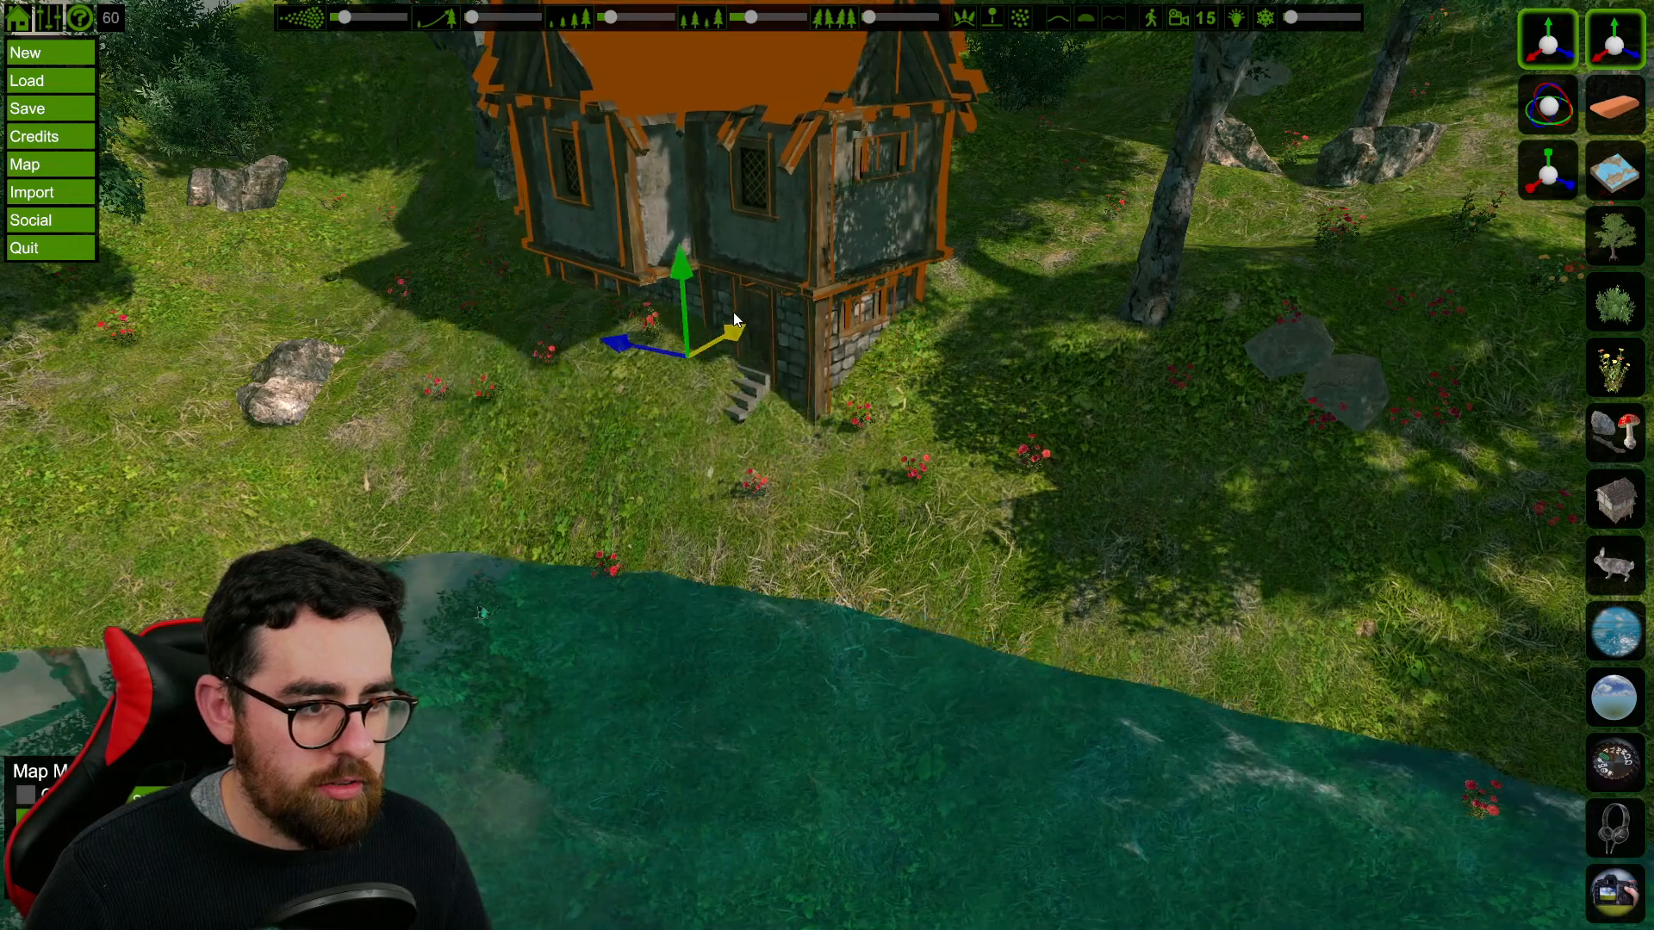
drag(670, 276, 673, 283)
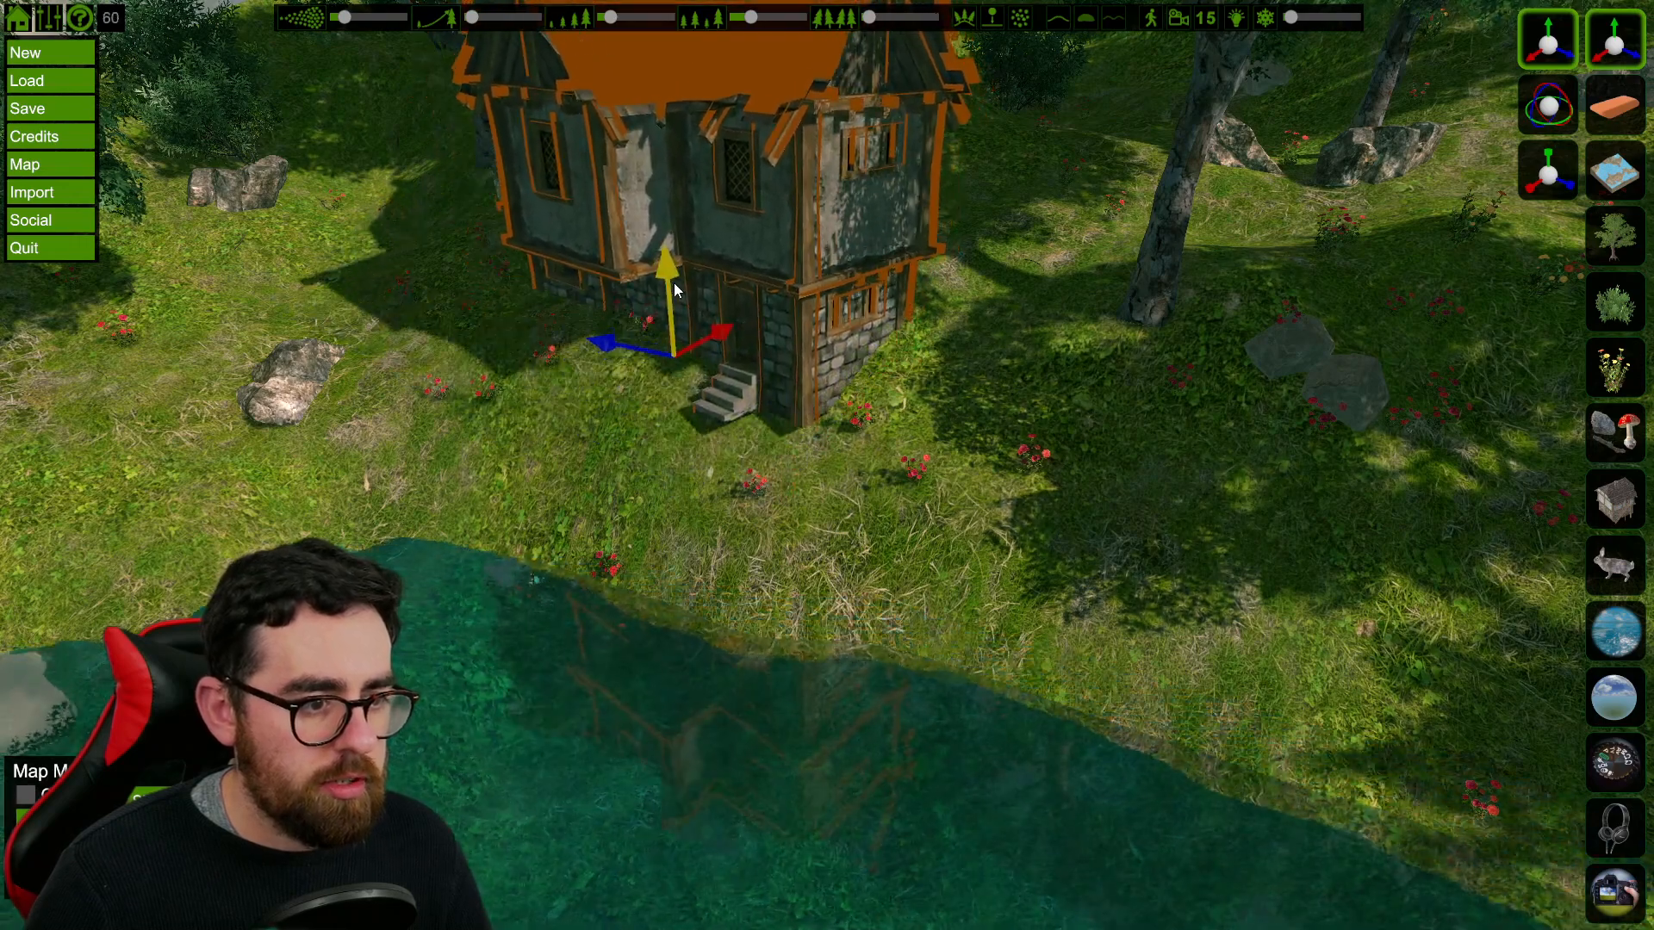
right_drag(654, 446, 813, 722)
key(s)
key(d)
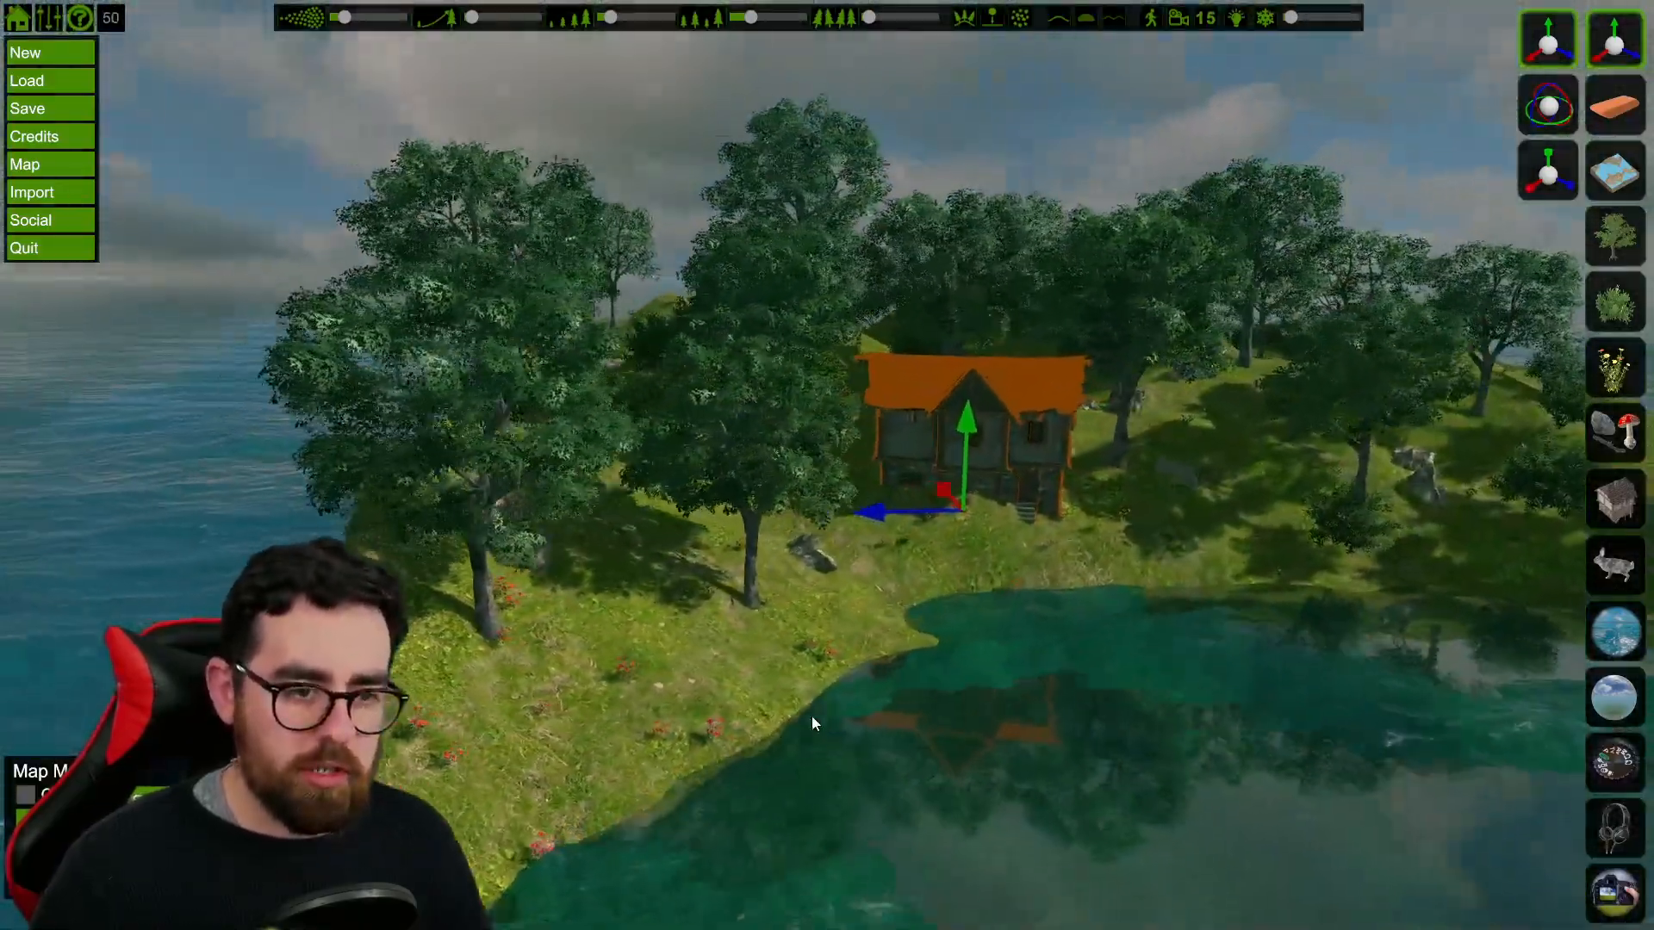
click(1614, 39)
Step: Look over the wooded island from high above the lake and ocean
key(d)
right_drag(1181, 500, 752, 584)
key(d)
key(s)
key(d)
key(w)
key(s)
key(d)
key(s)
key(d)
key(d)
key(s)
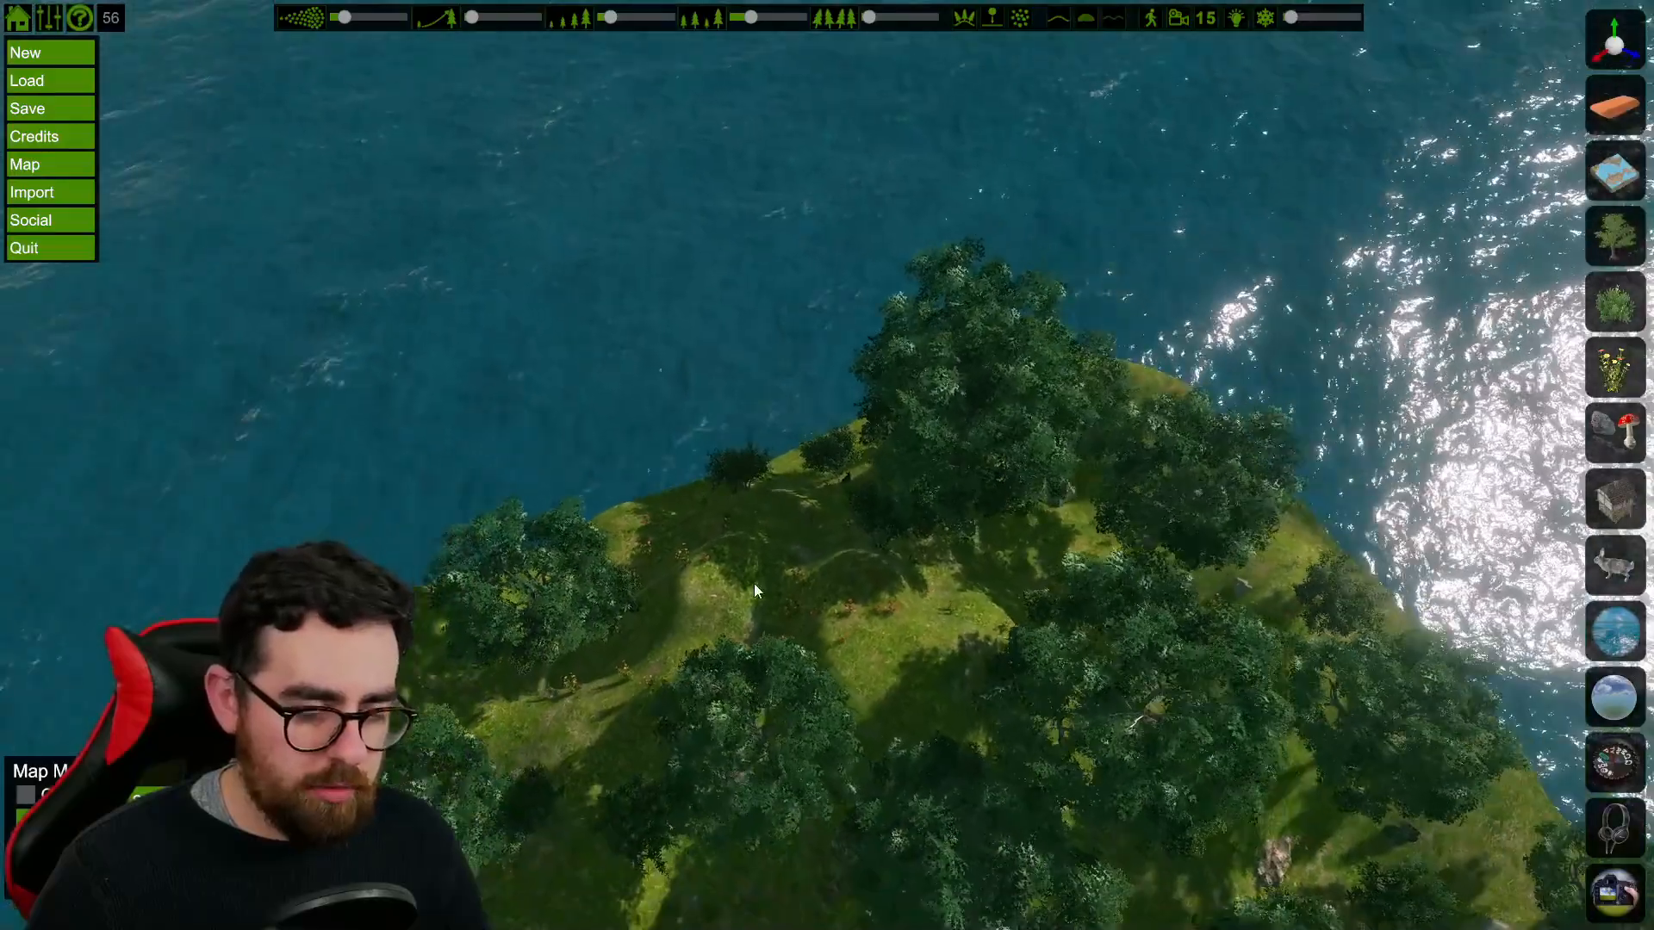
Step: Examine the trees, rocks and grassy slopes from low down inside the woods
key(a)
right_drag(899, 607, 895, 508)
key(a)
key(w)
key(w)
key(w)
key(w)
right_drag(1153, 173, 1335, 134)
key(w)
key(w)
key(w)
key(w)
key(s)
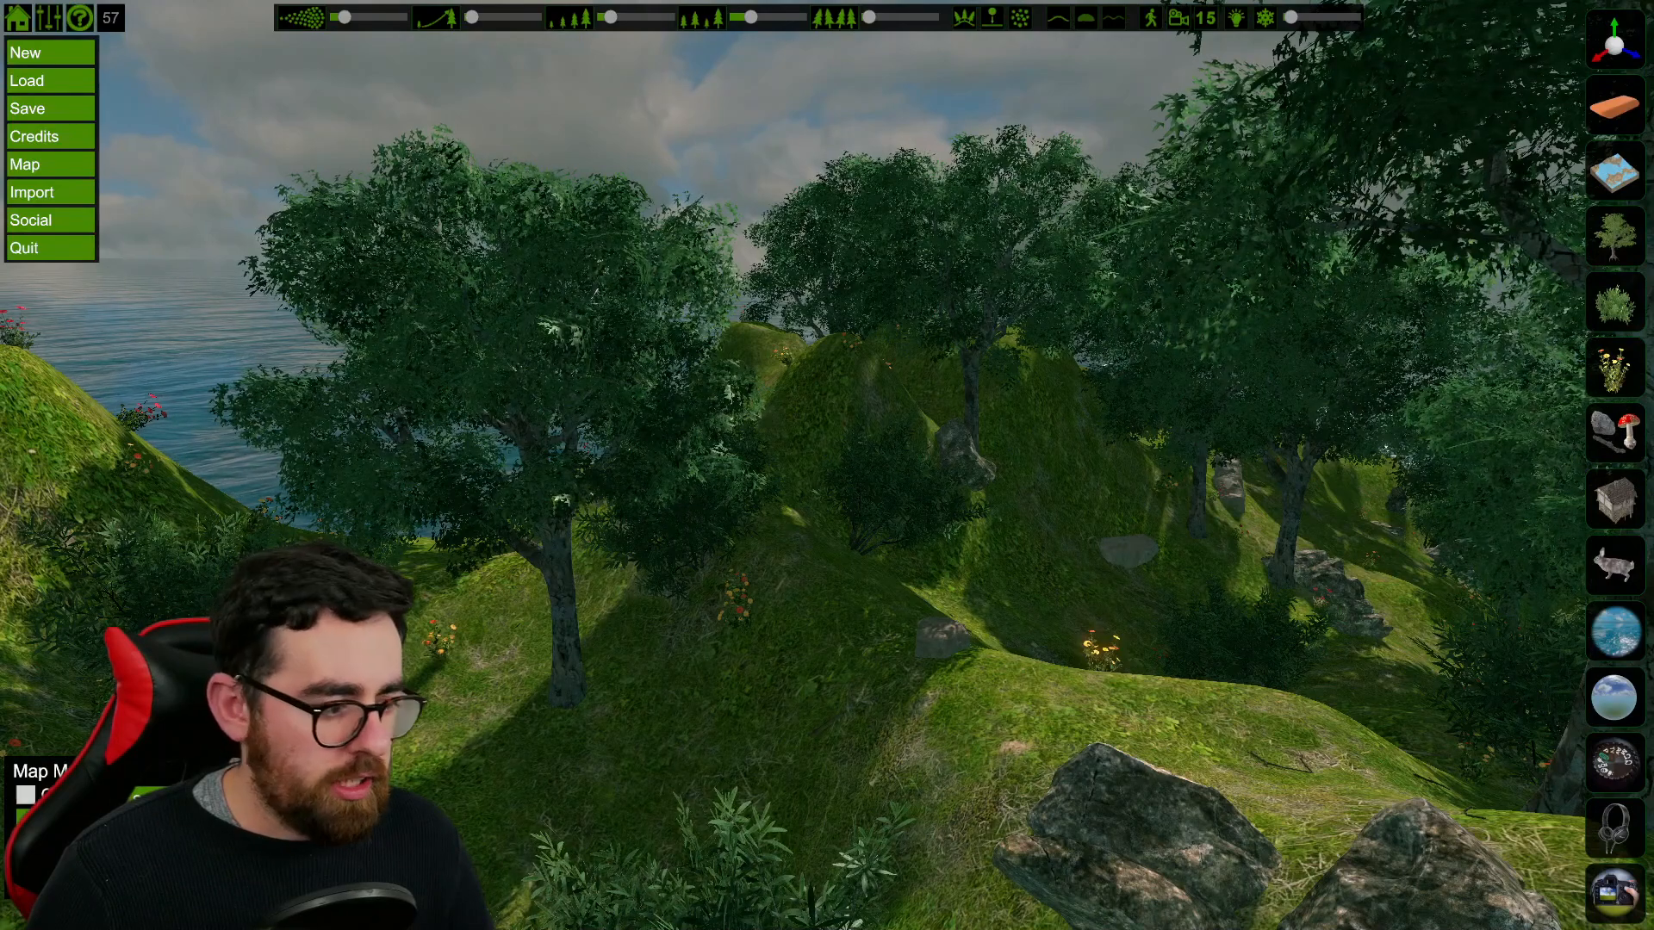
Step: Switch to the top-down map view and zoom it to frame the whole island
key(m)
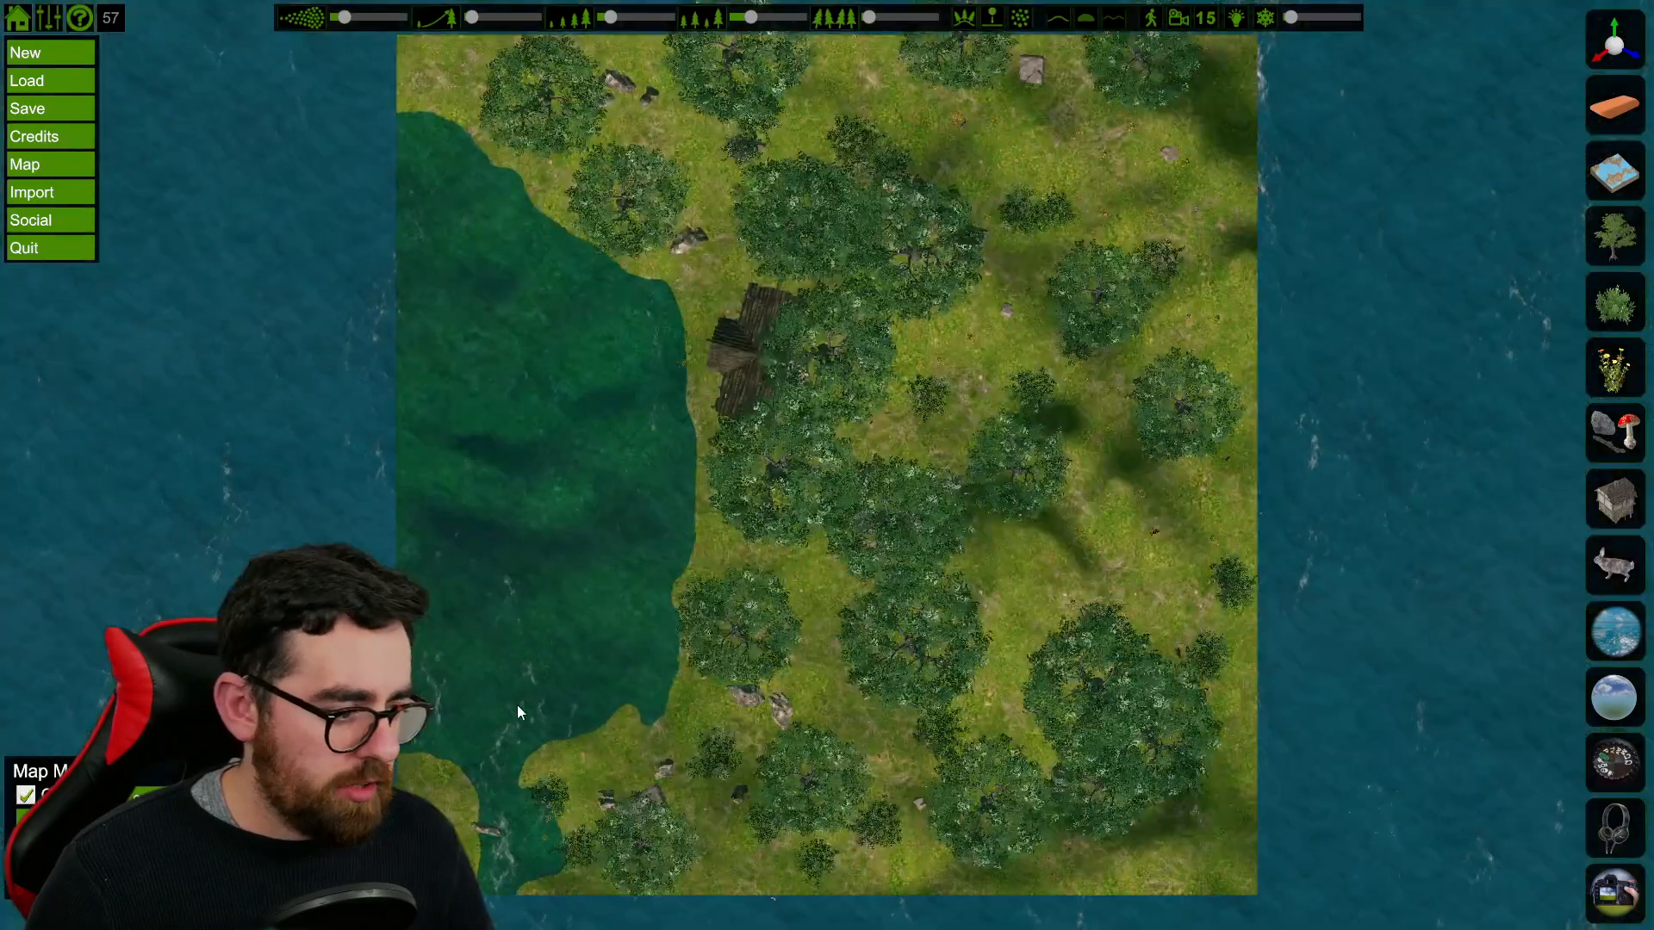
scroll(674, 554, down, 1)
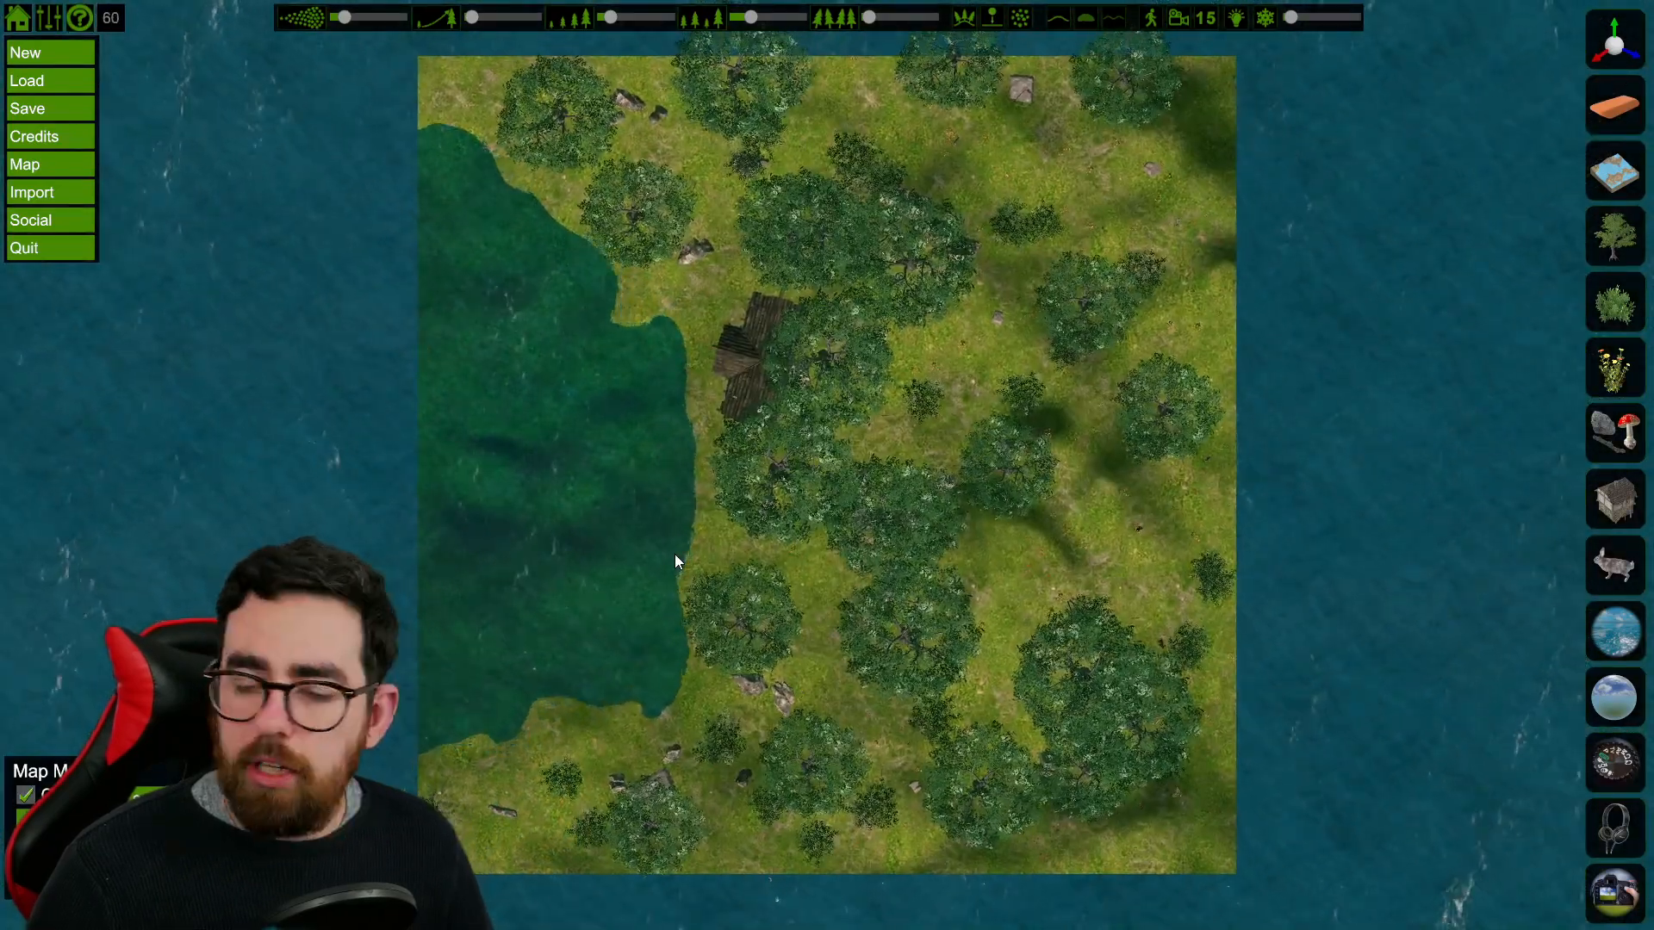
scroll(674, 554, up, 1)
scroll(674, 543, down, 1)
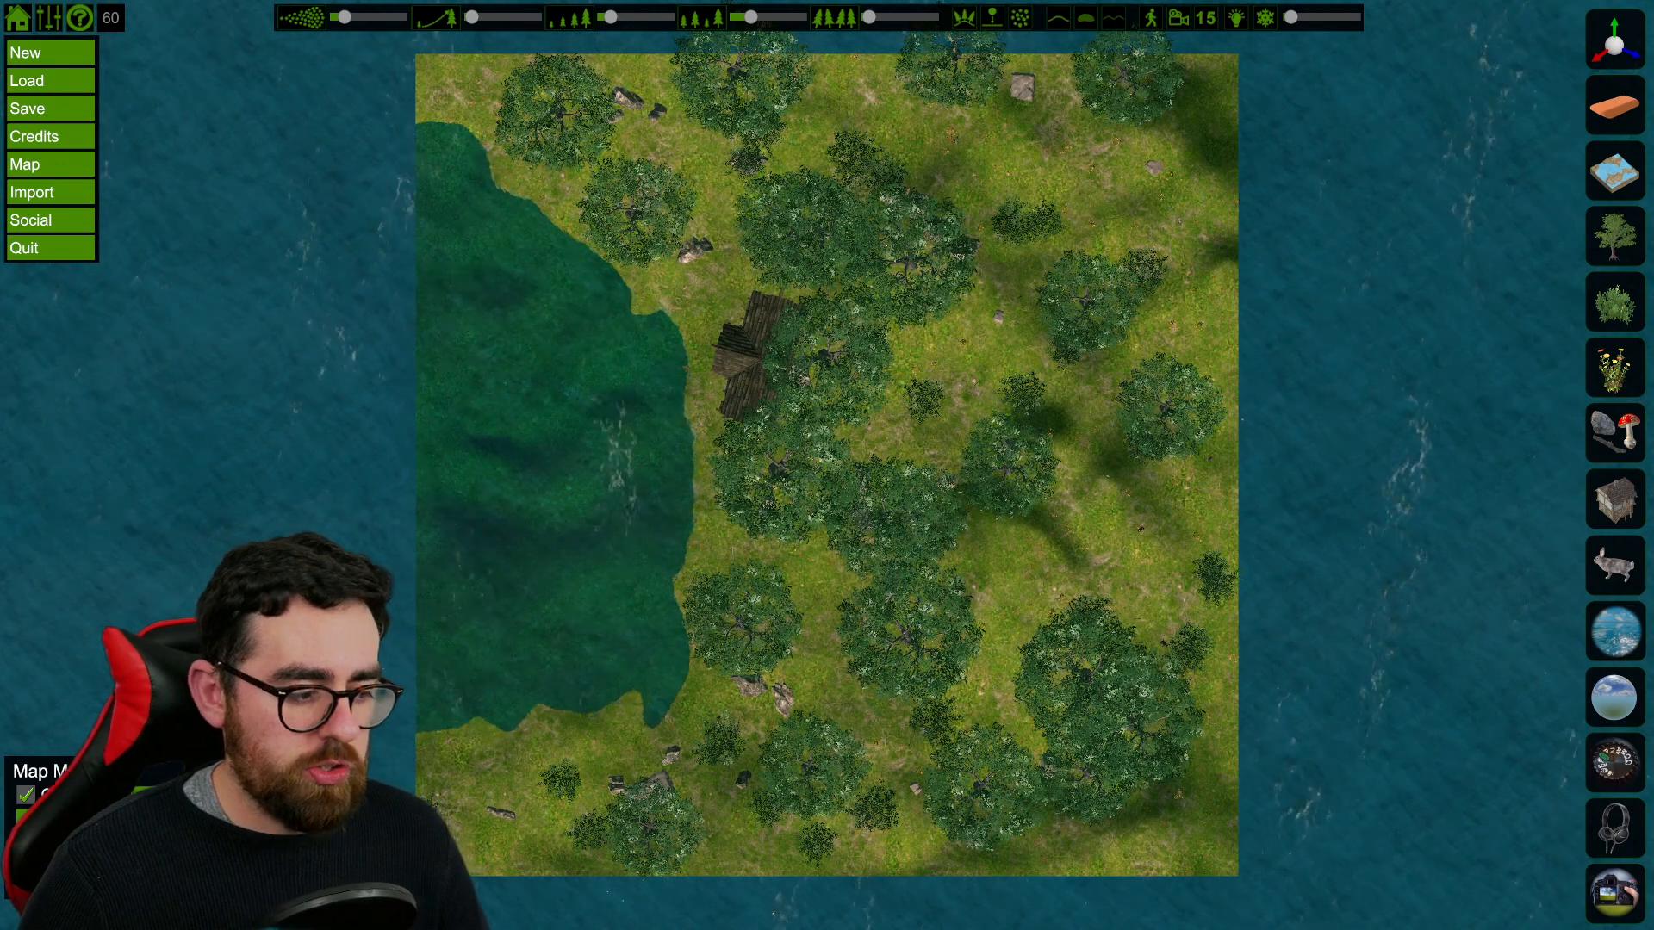
scroll(549, 670, down, 1)
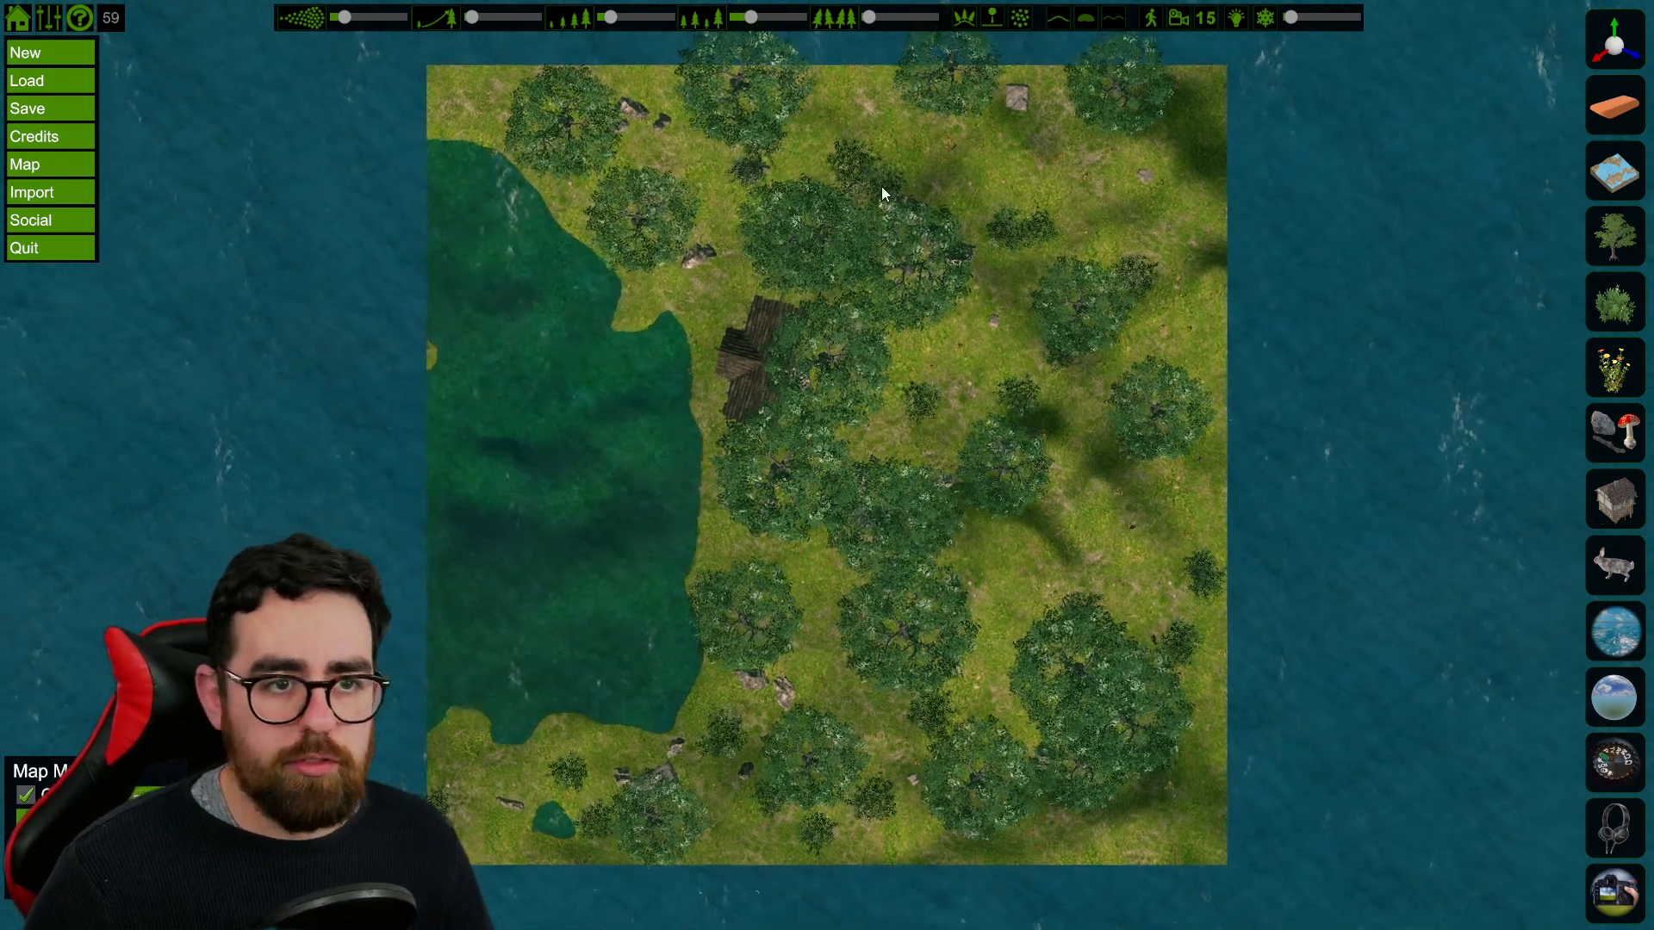